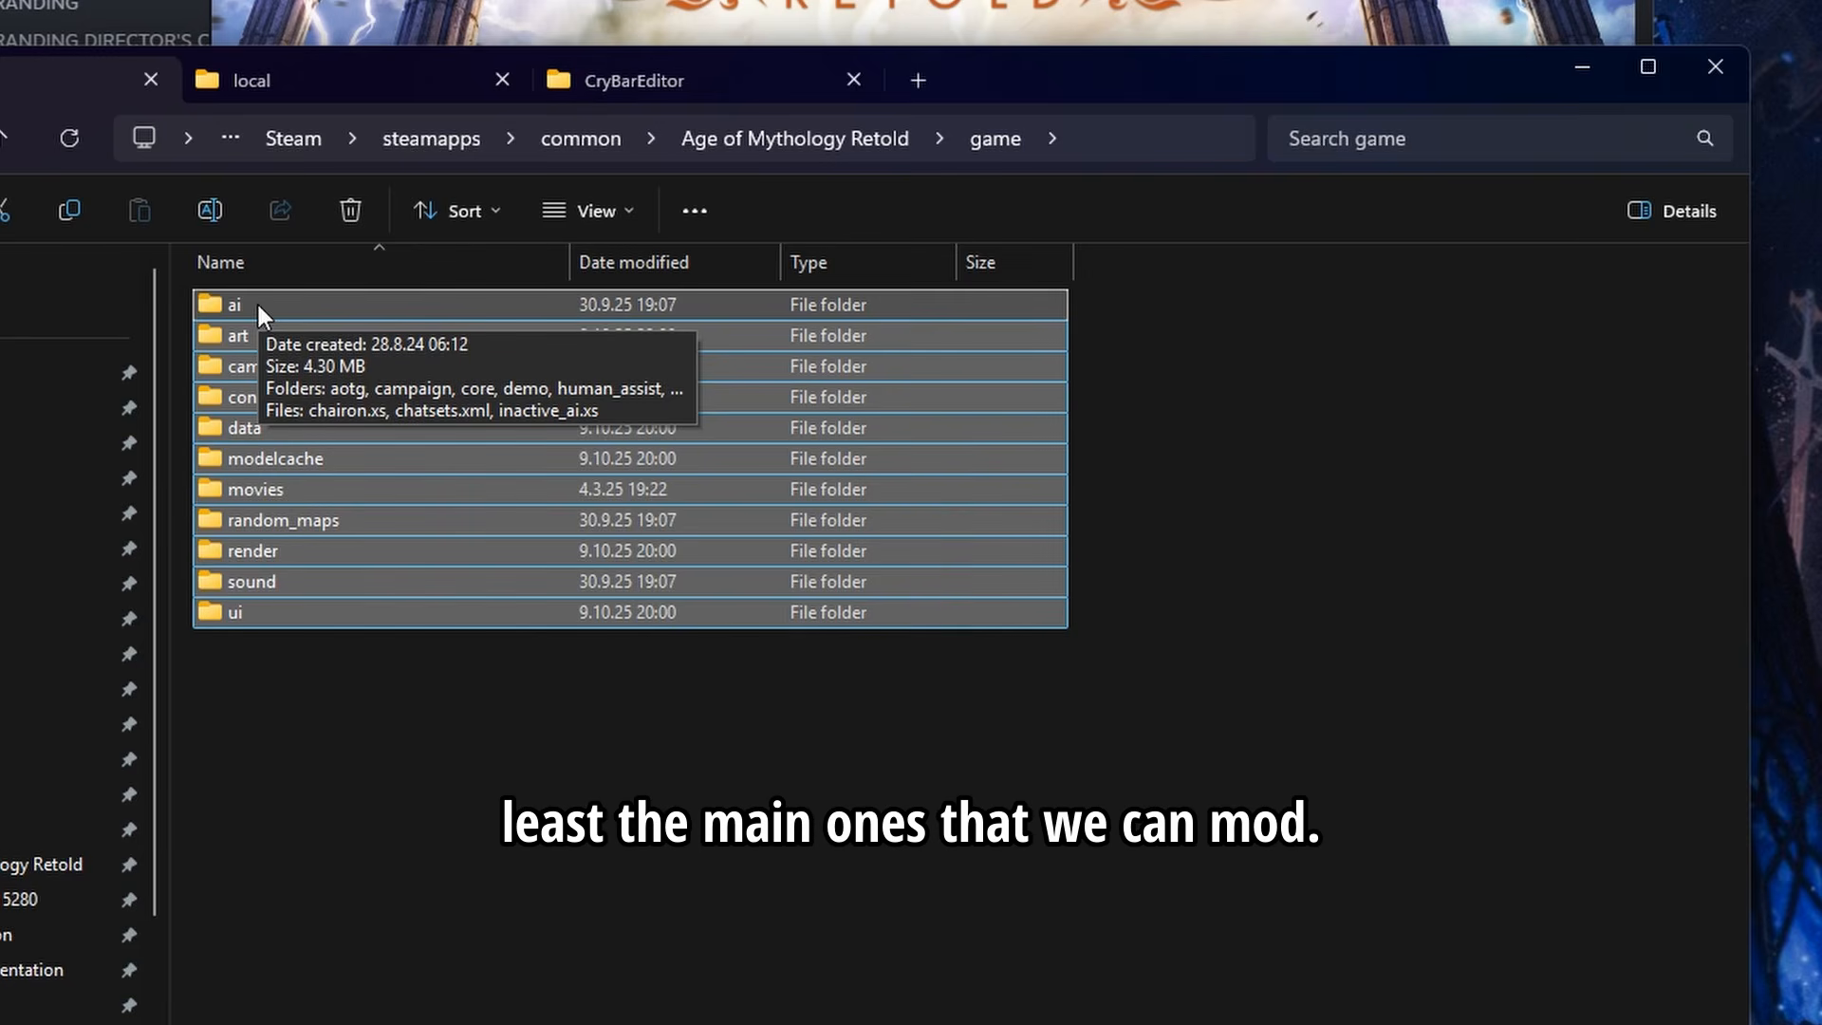
Open the local mods folder through the user ID folder of Age of Mythology Retold
click(431, 728)
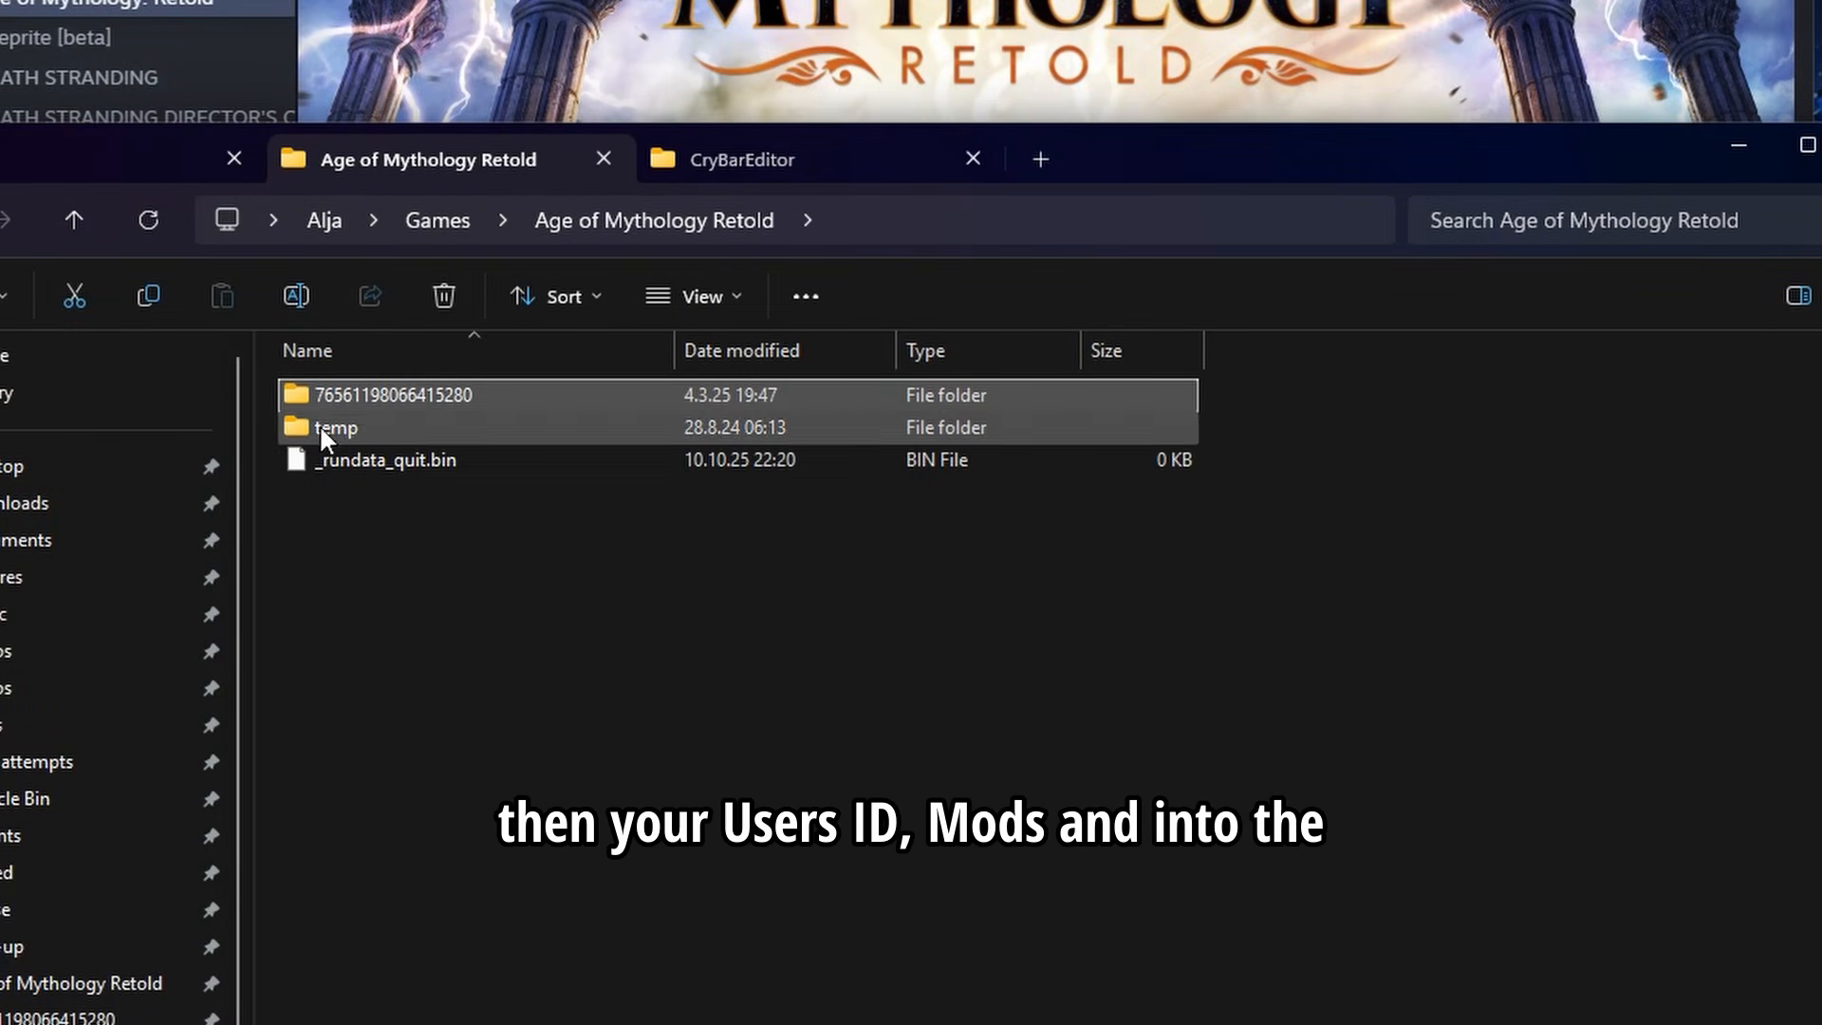
double_click(383, 394)
double_click(391, 558)
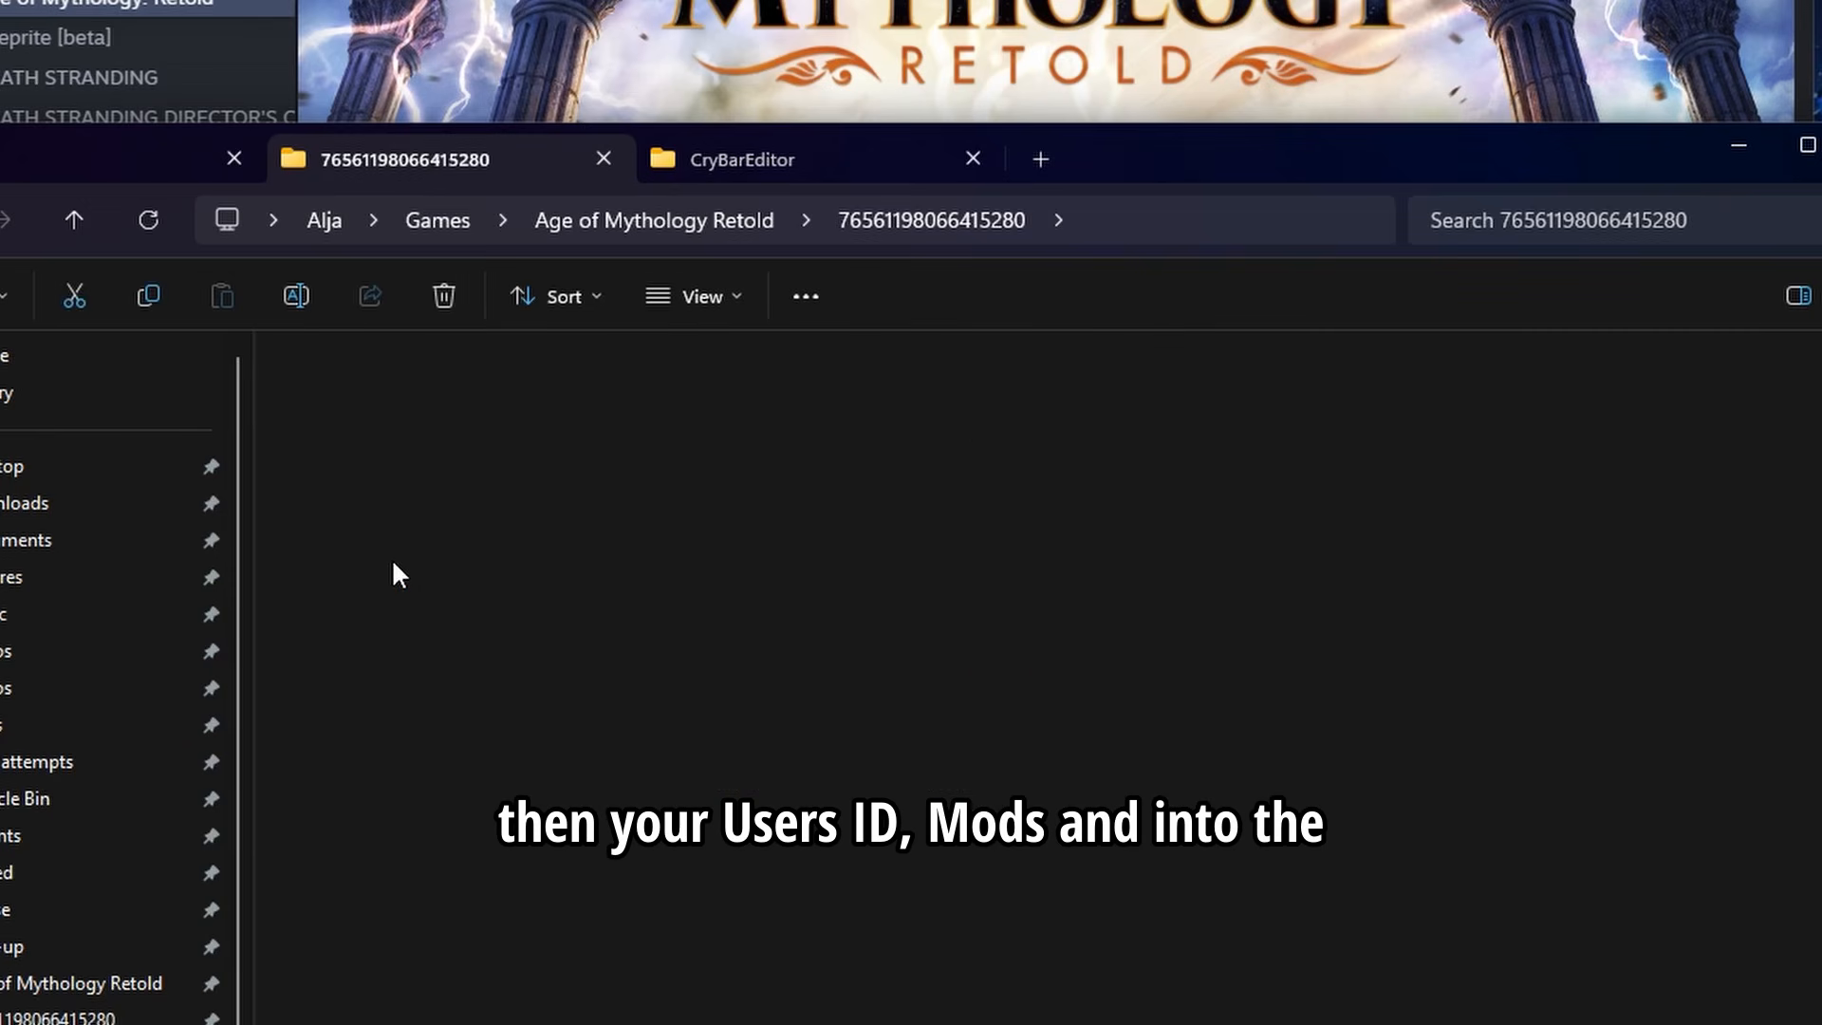
double_click(357, 397)
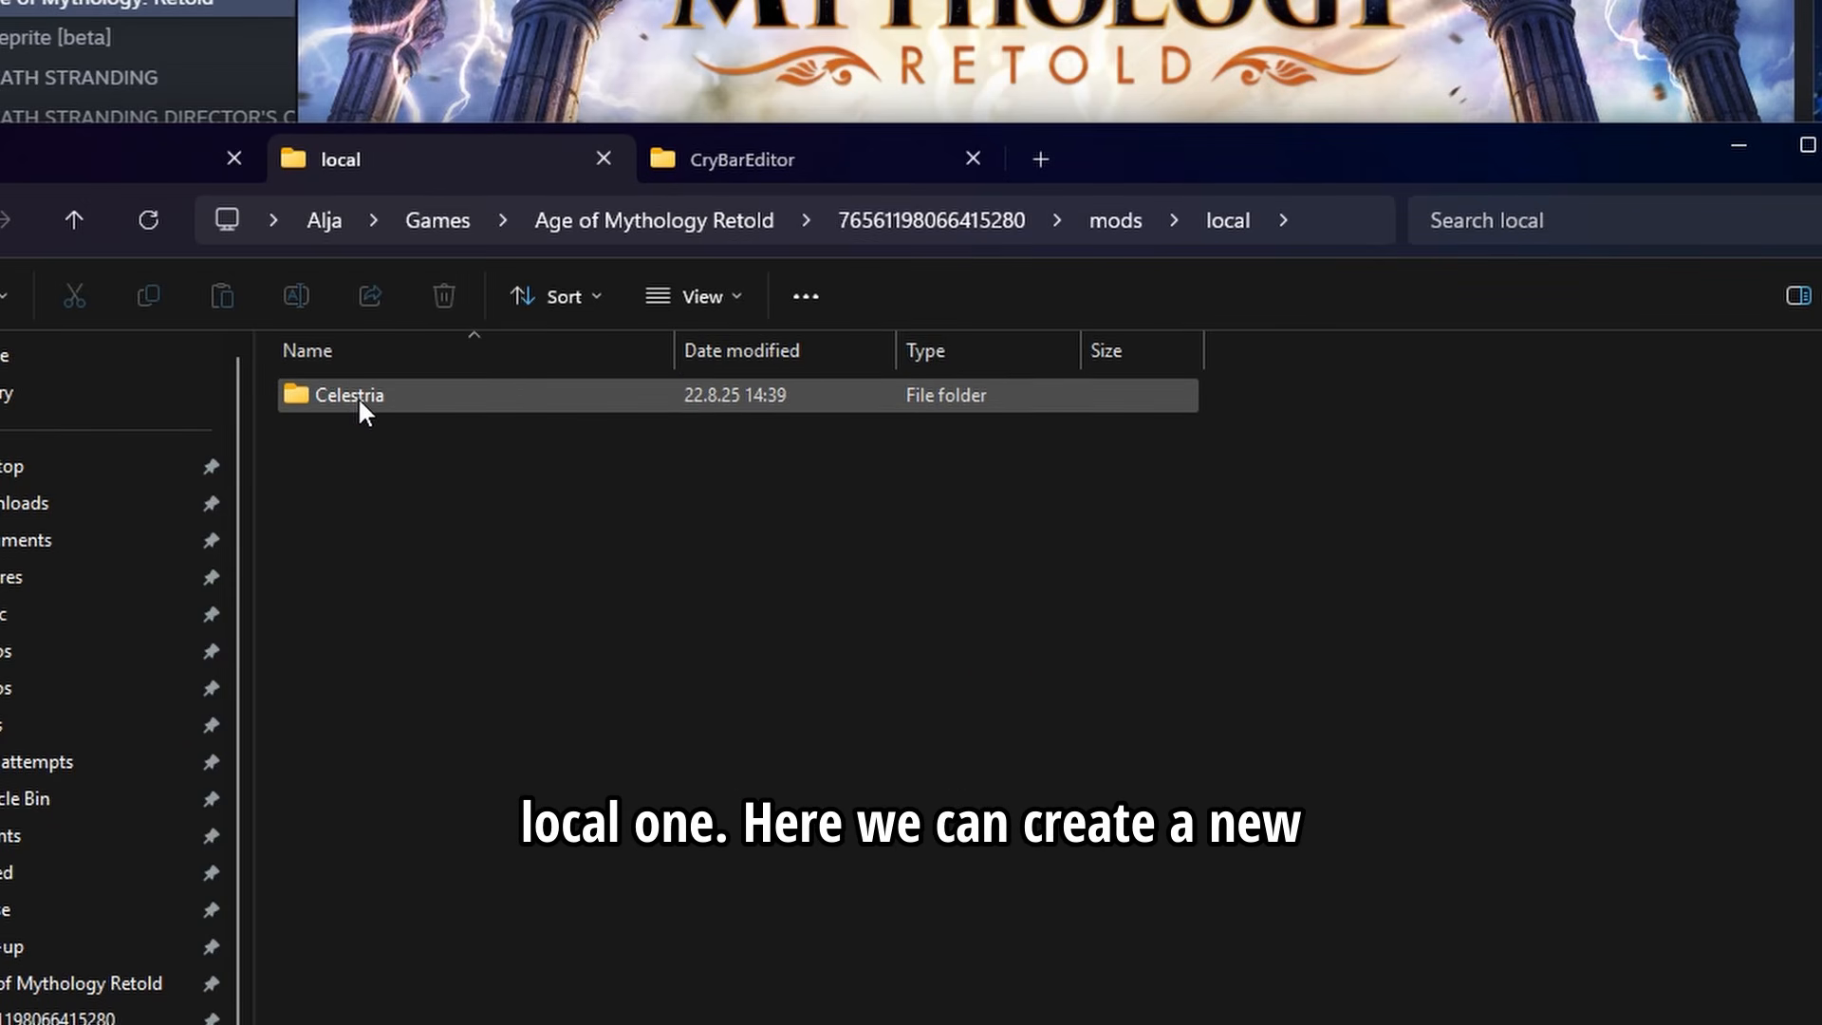
Create a mod folder named YourModName in the local mods folder and open it
right_click(417, 535)
mouse_move(698, 774)
click(902, 764)
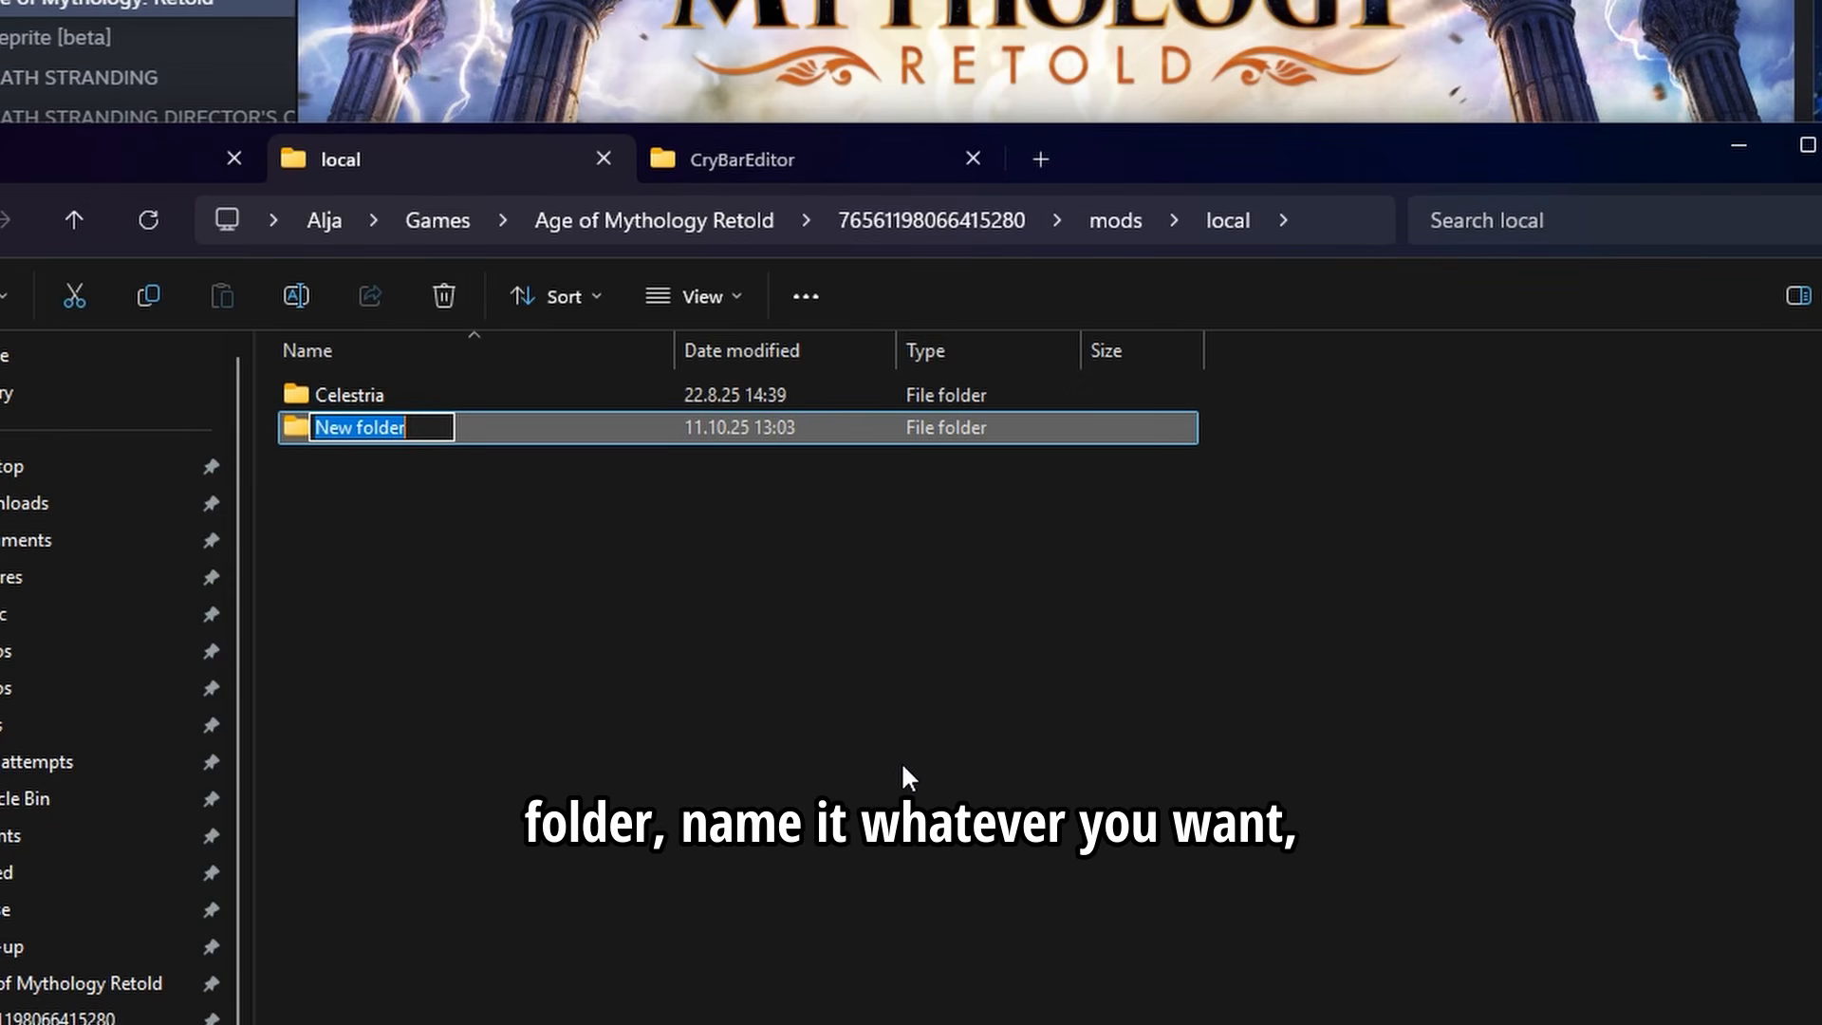
text(YourModName)
key(Return)
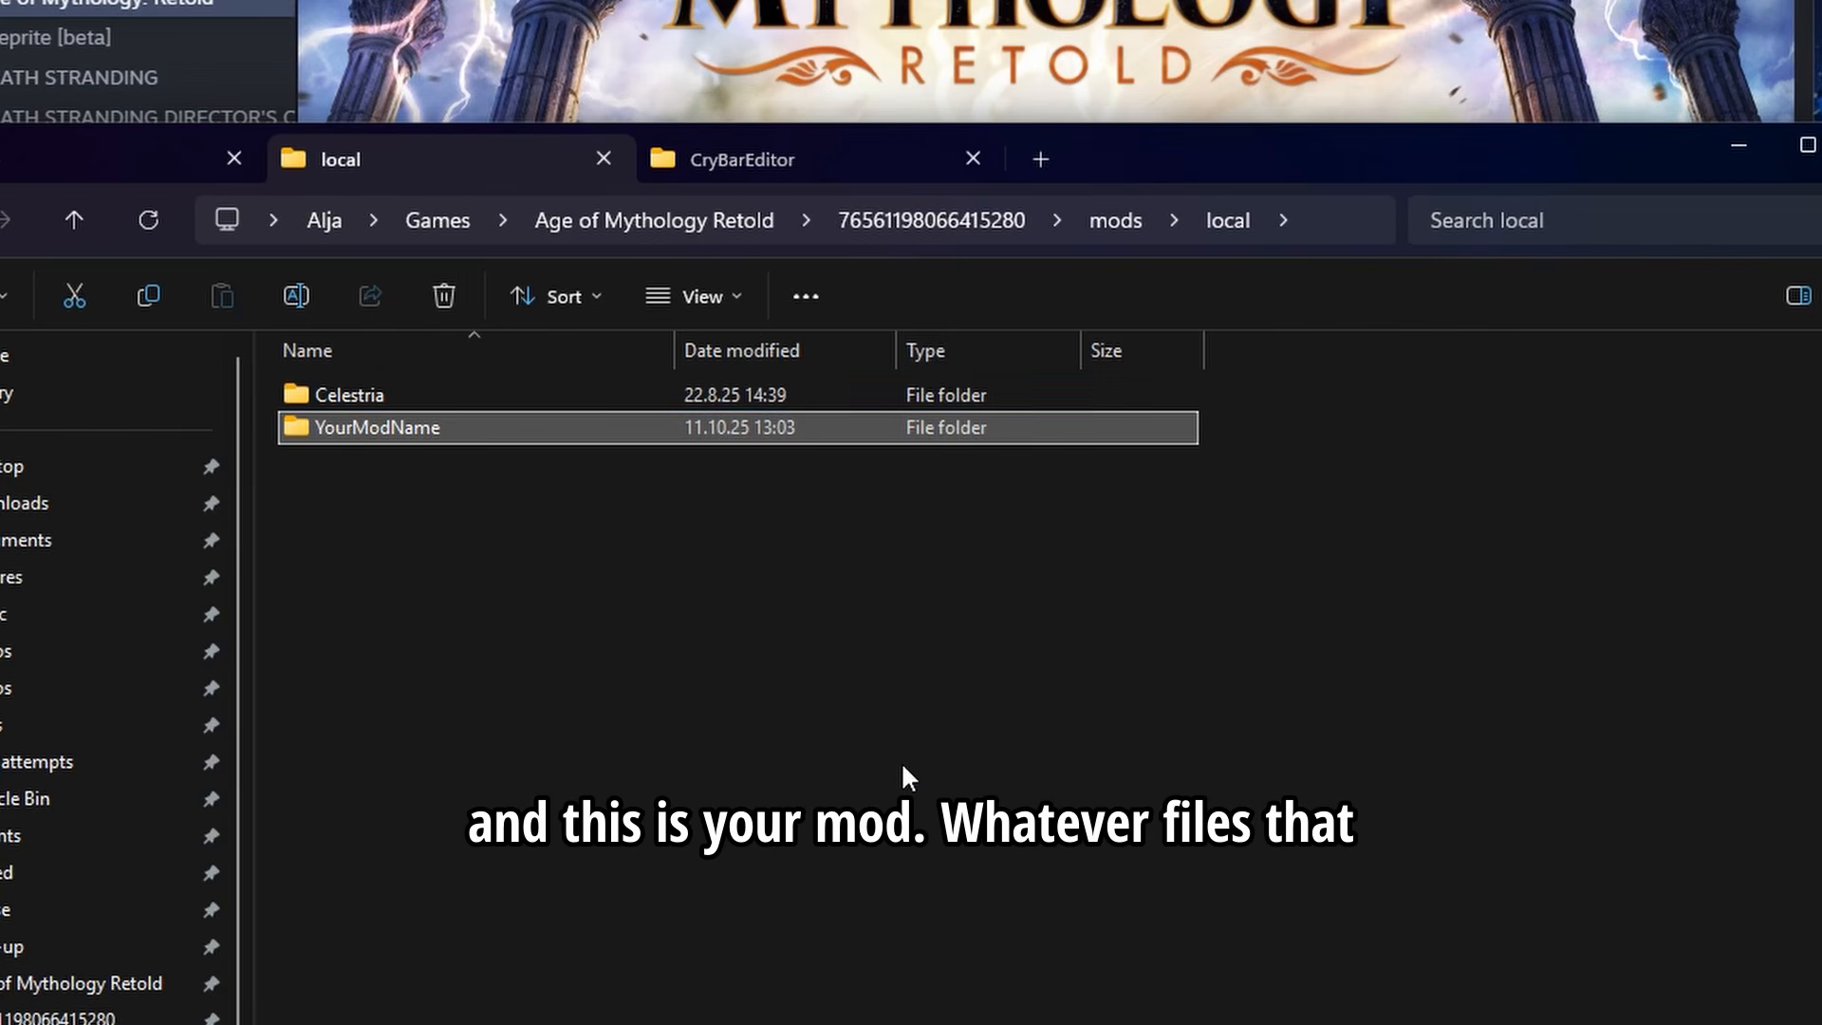
key(Return)
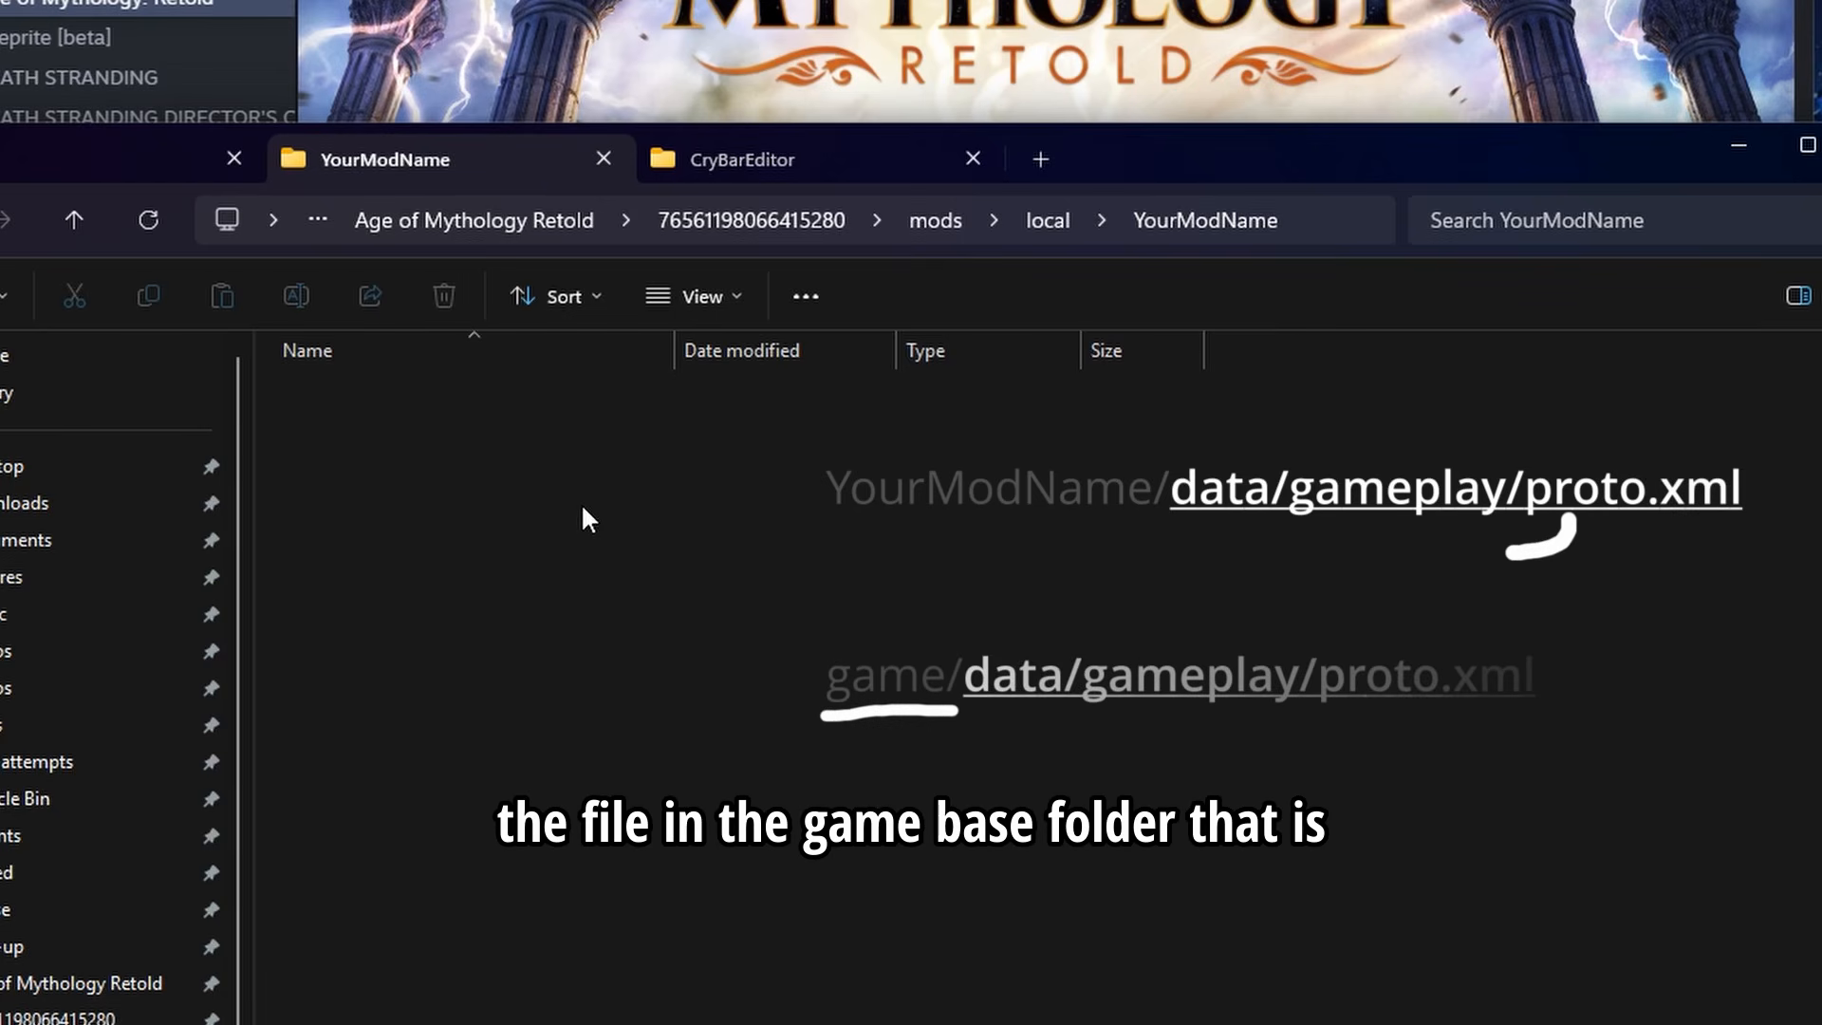
Inspect the files inside the data and ui subfolders of the game's base folder
click(127, 165)
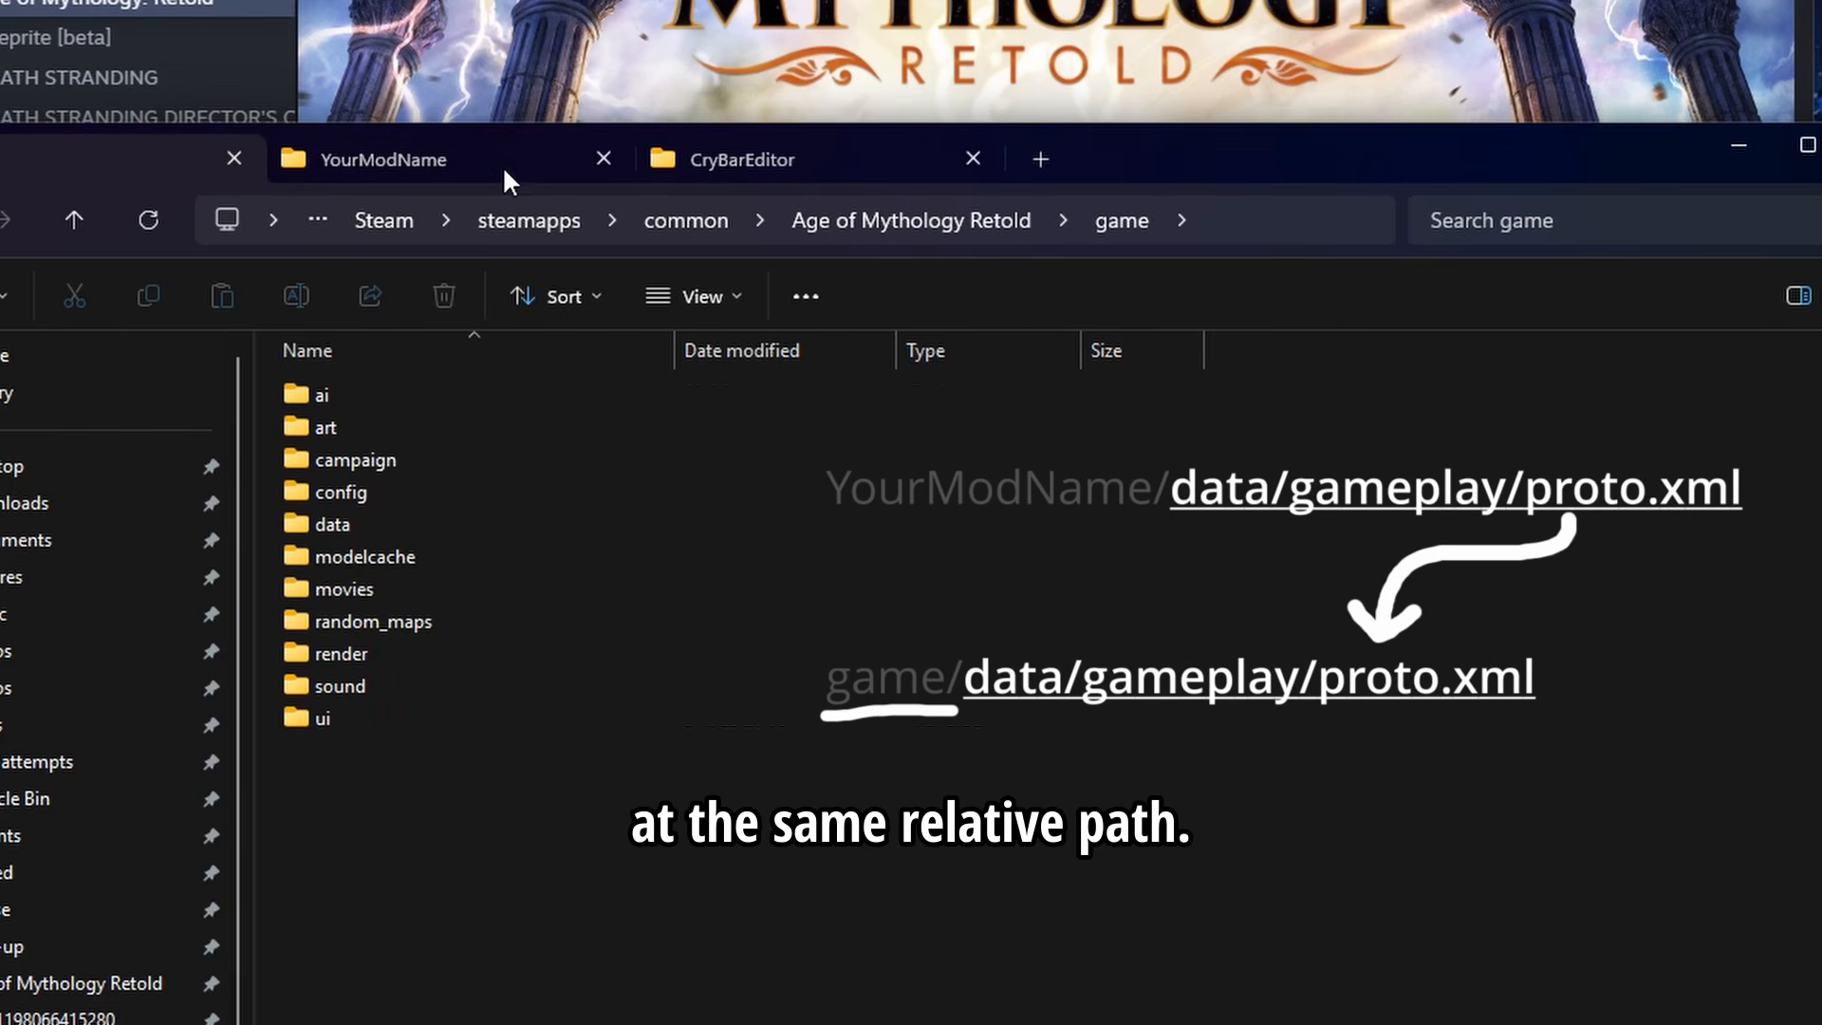
double_click(346, 524)
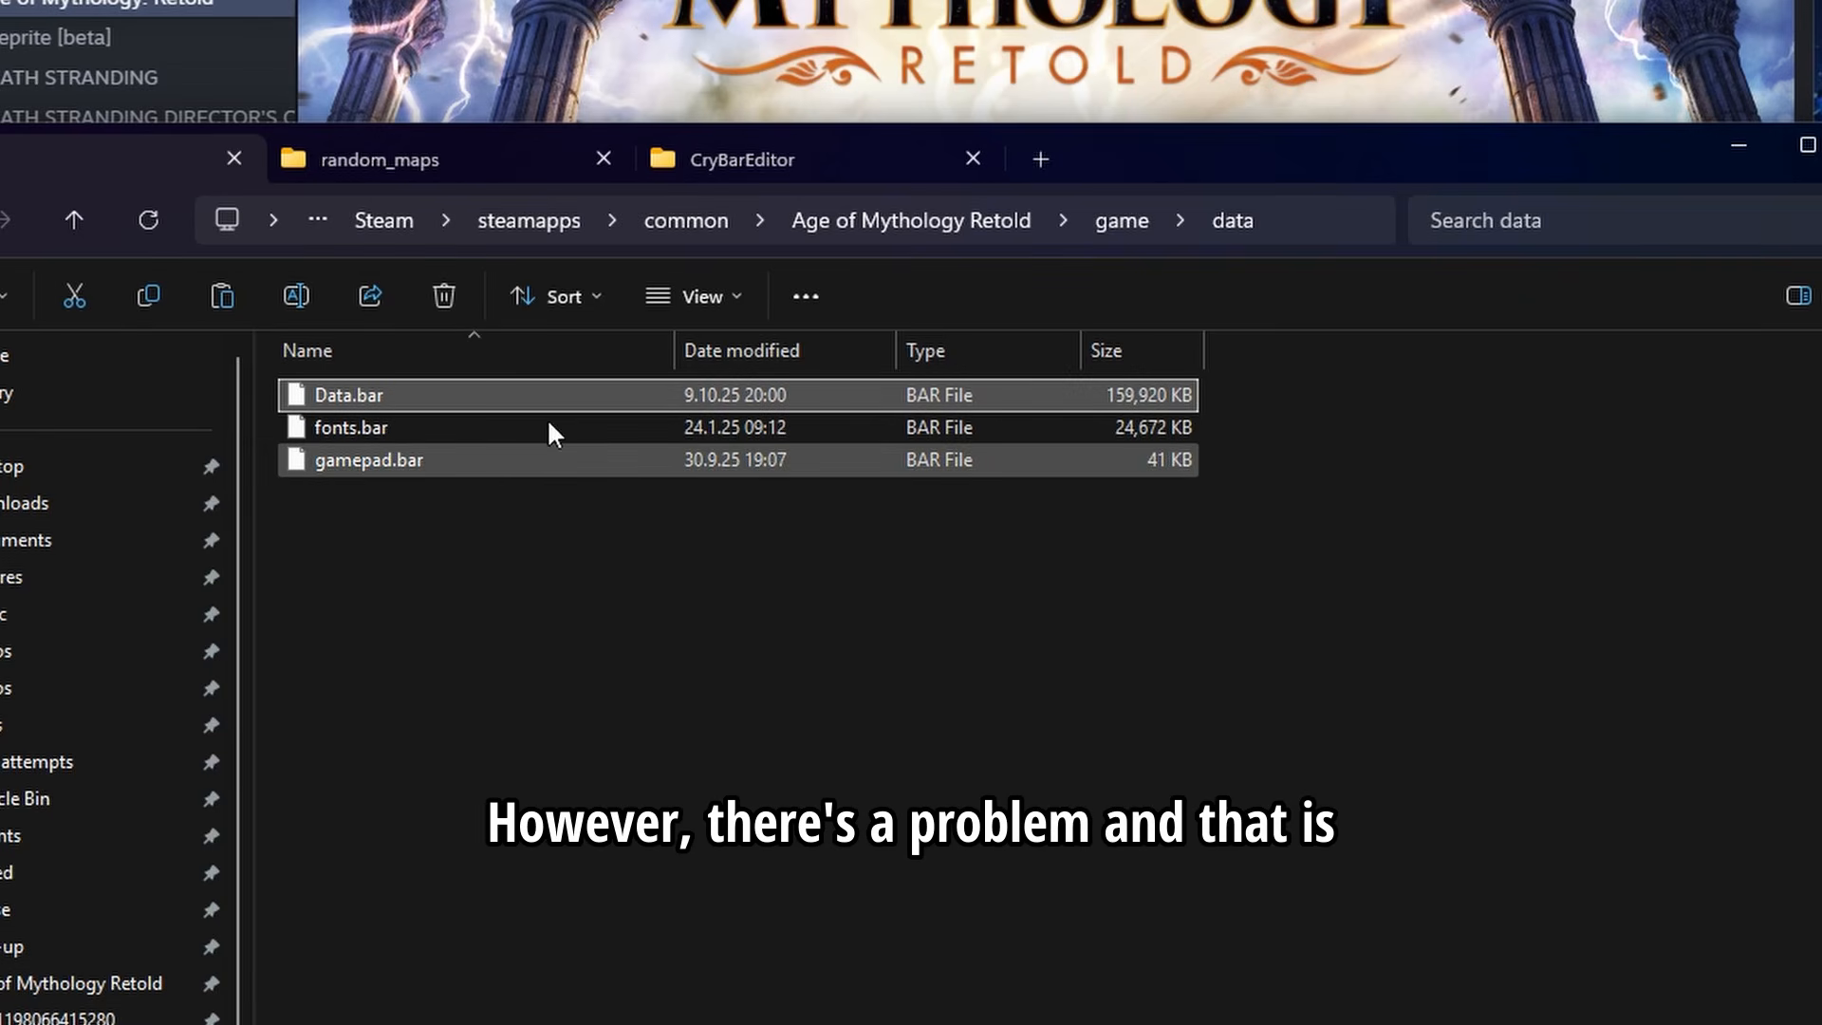
key(alt+Left)
double_click(328, 718)
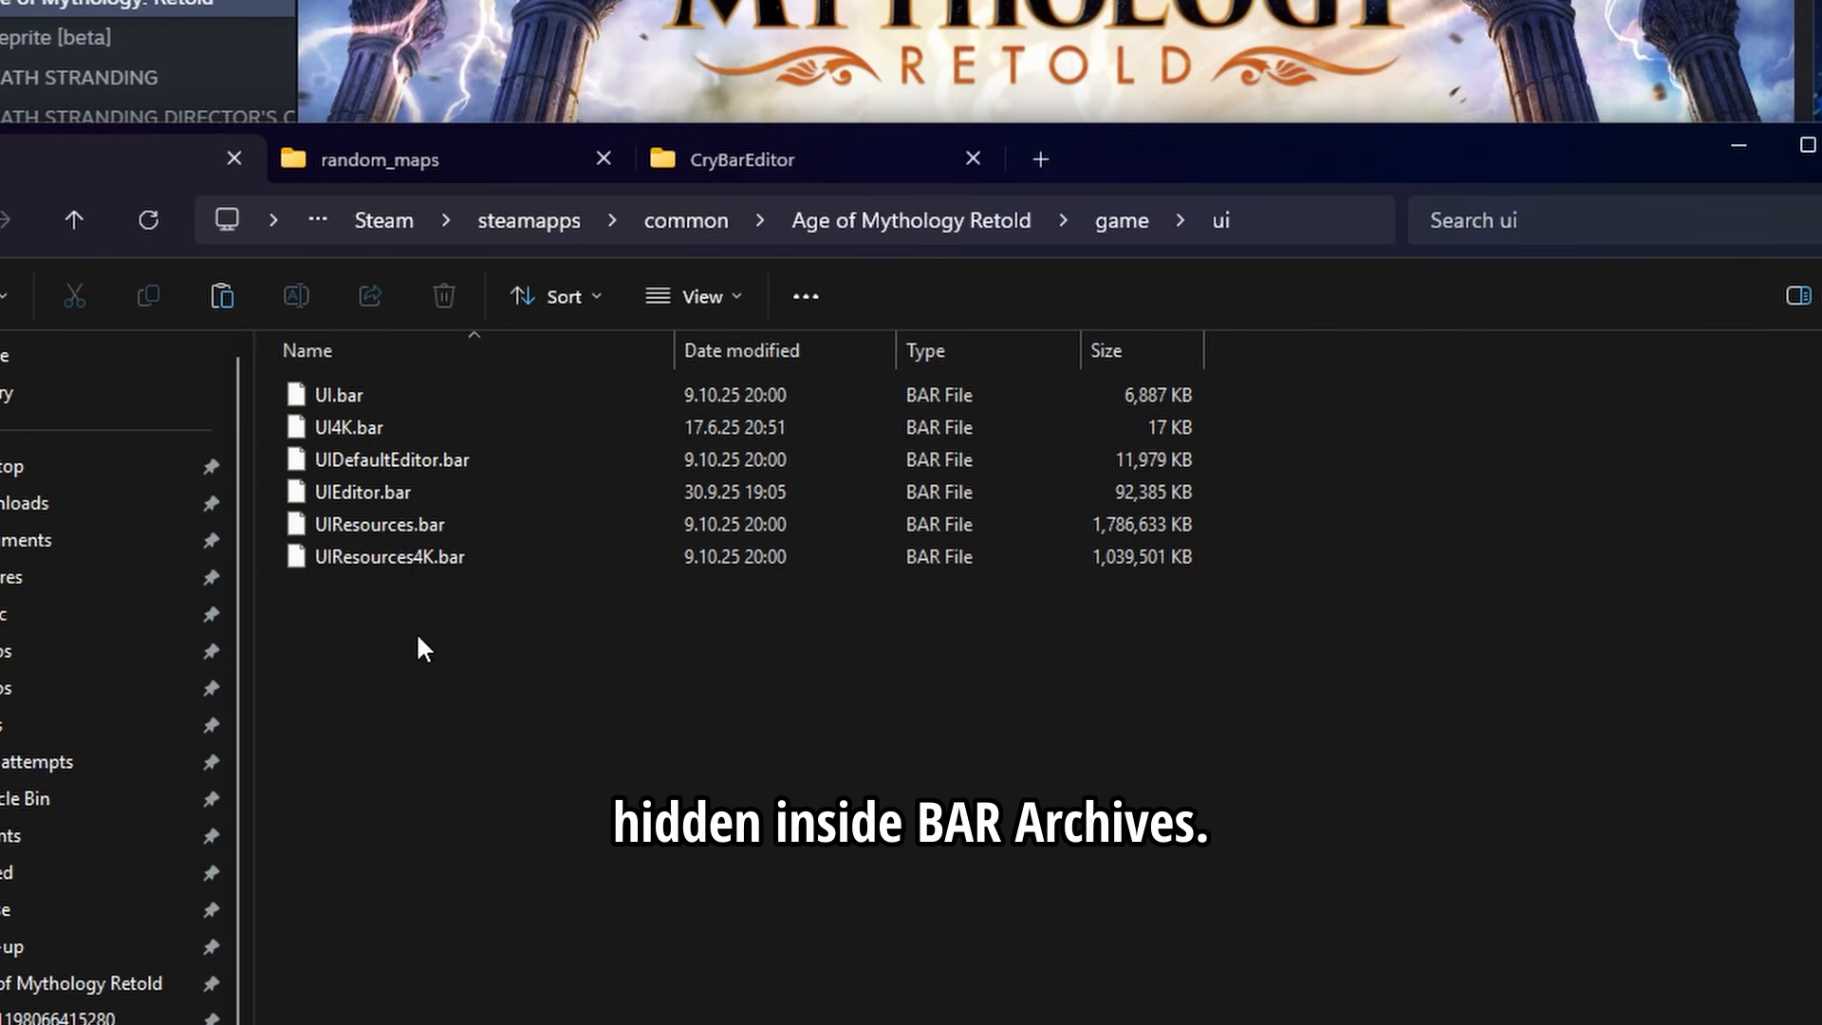
drag(543, 669, 328, 389)
click(420, 681)
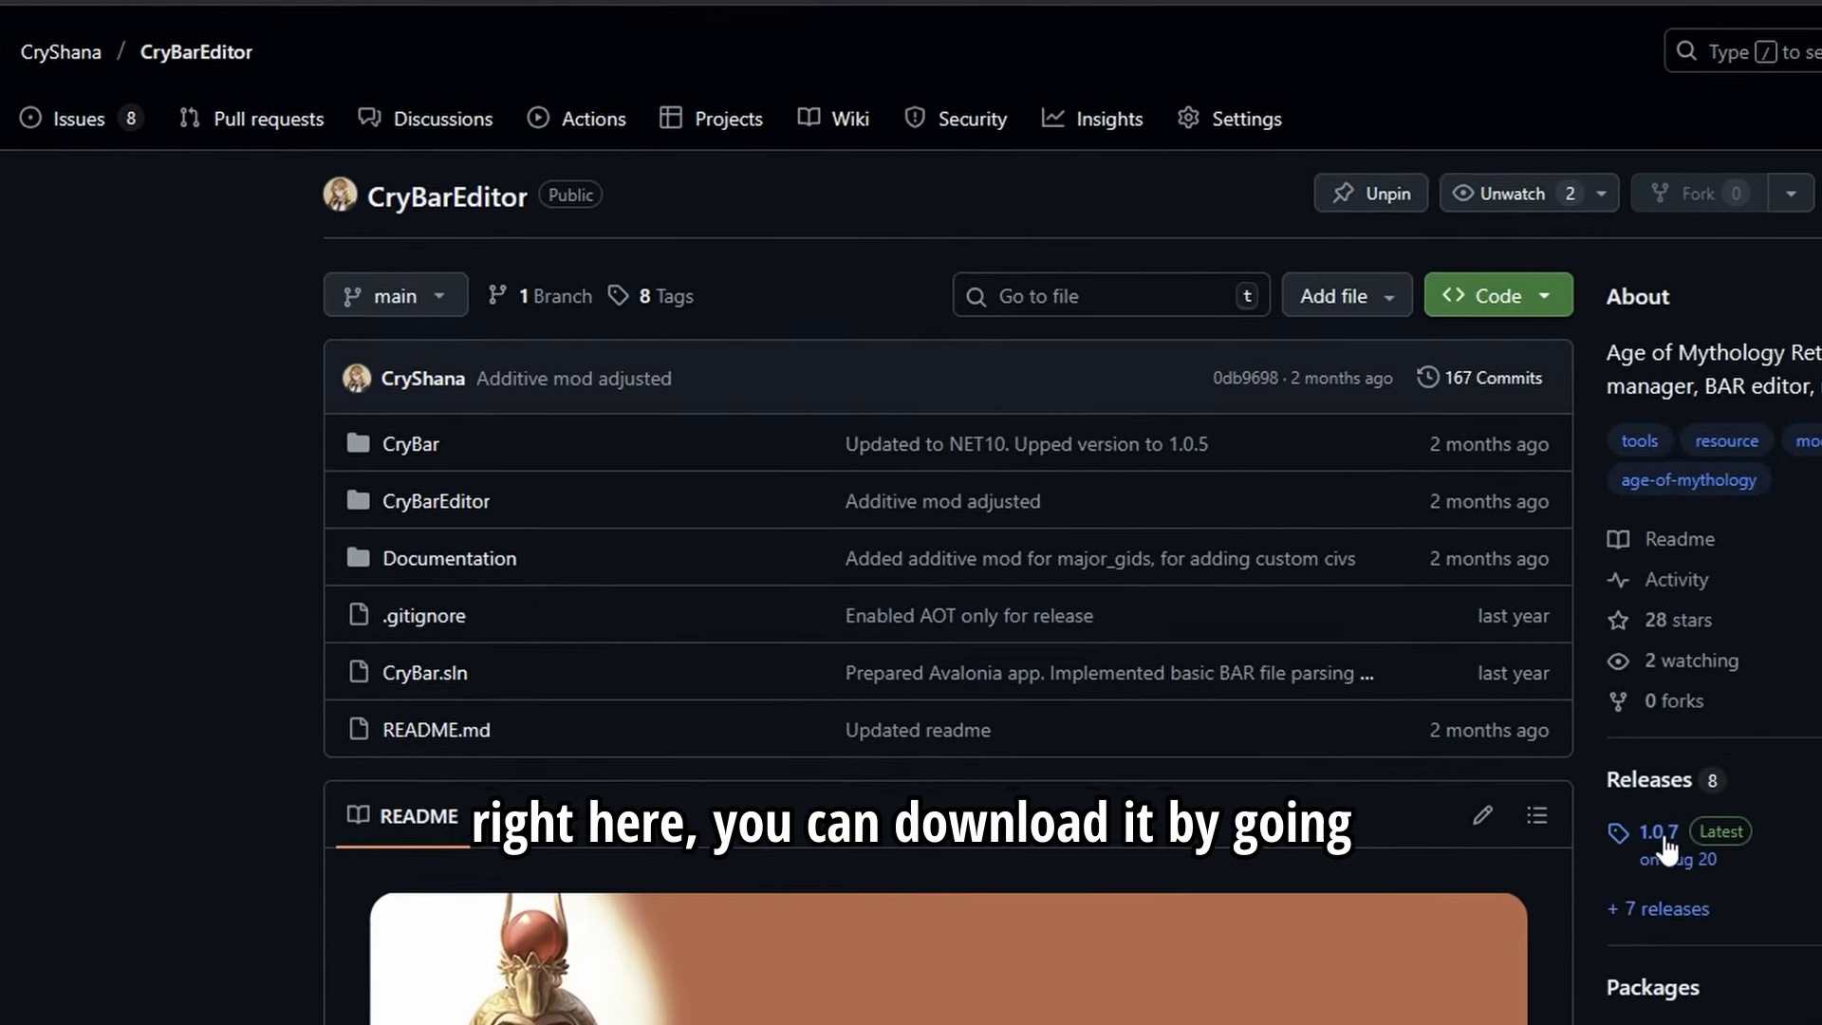
Download CryBarEditor-1.0.7.zip from the repository's latest release, 1.0.7
click(1667, 842)
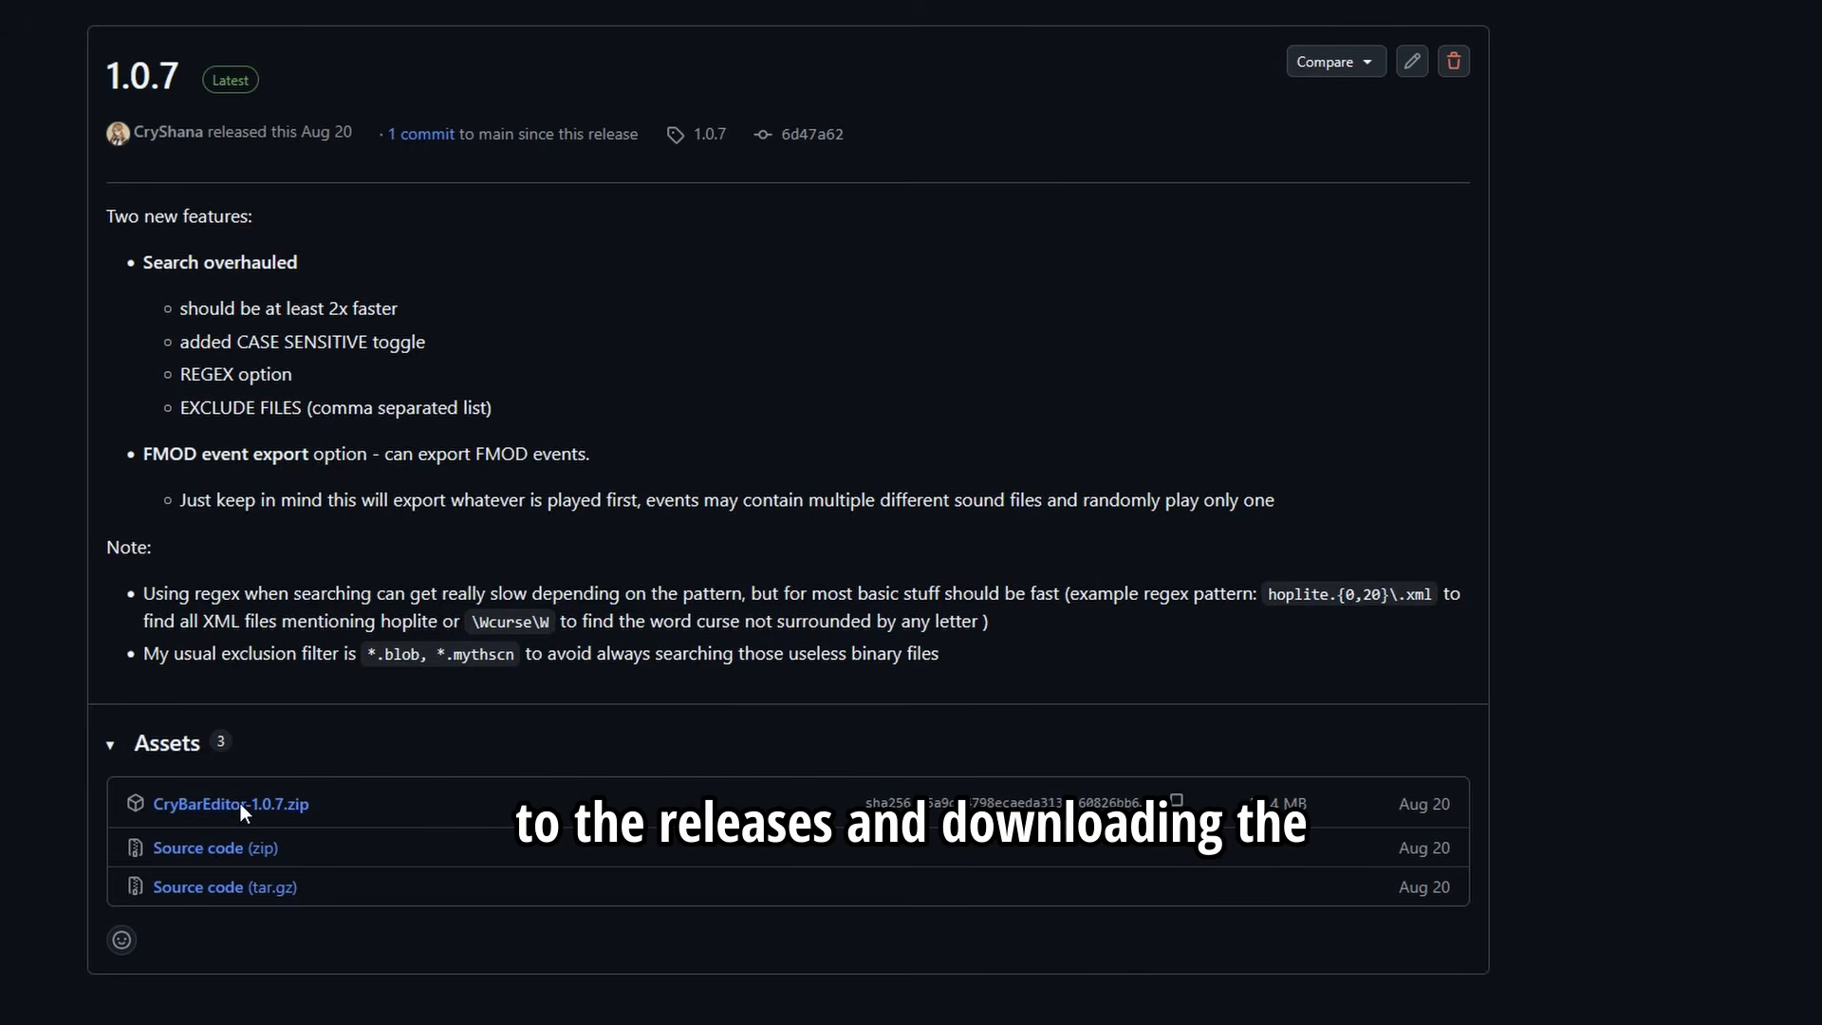
click(241, 805)
click(1035, 870)
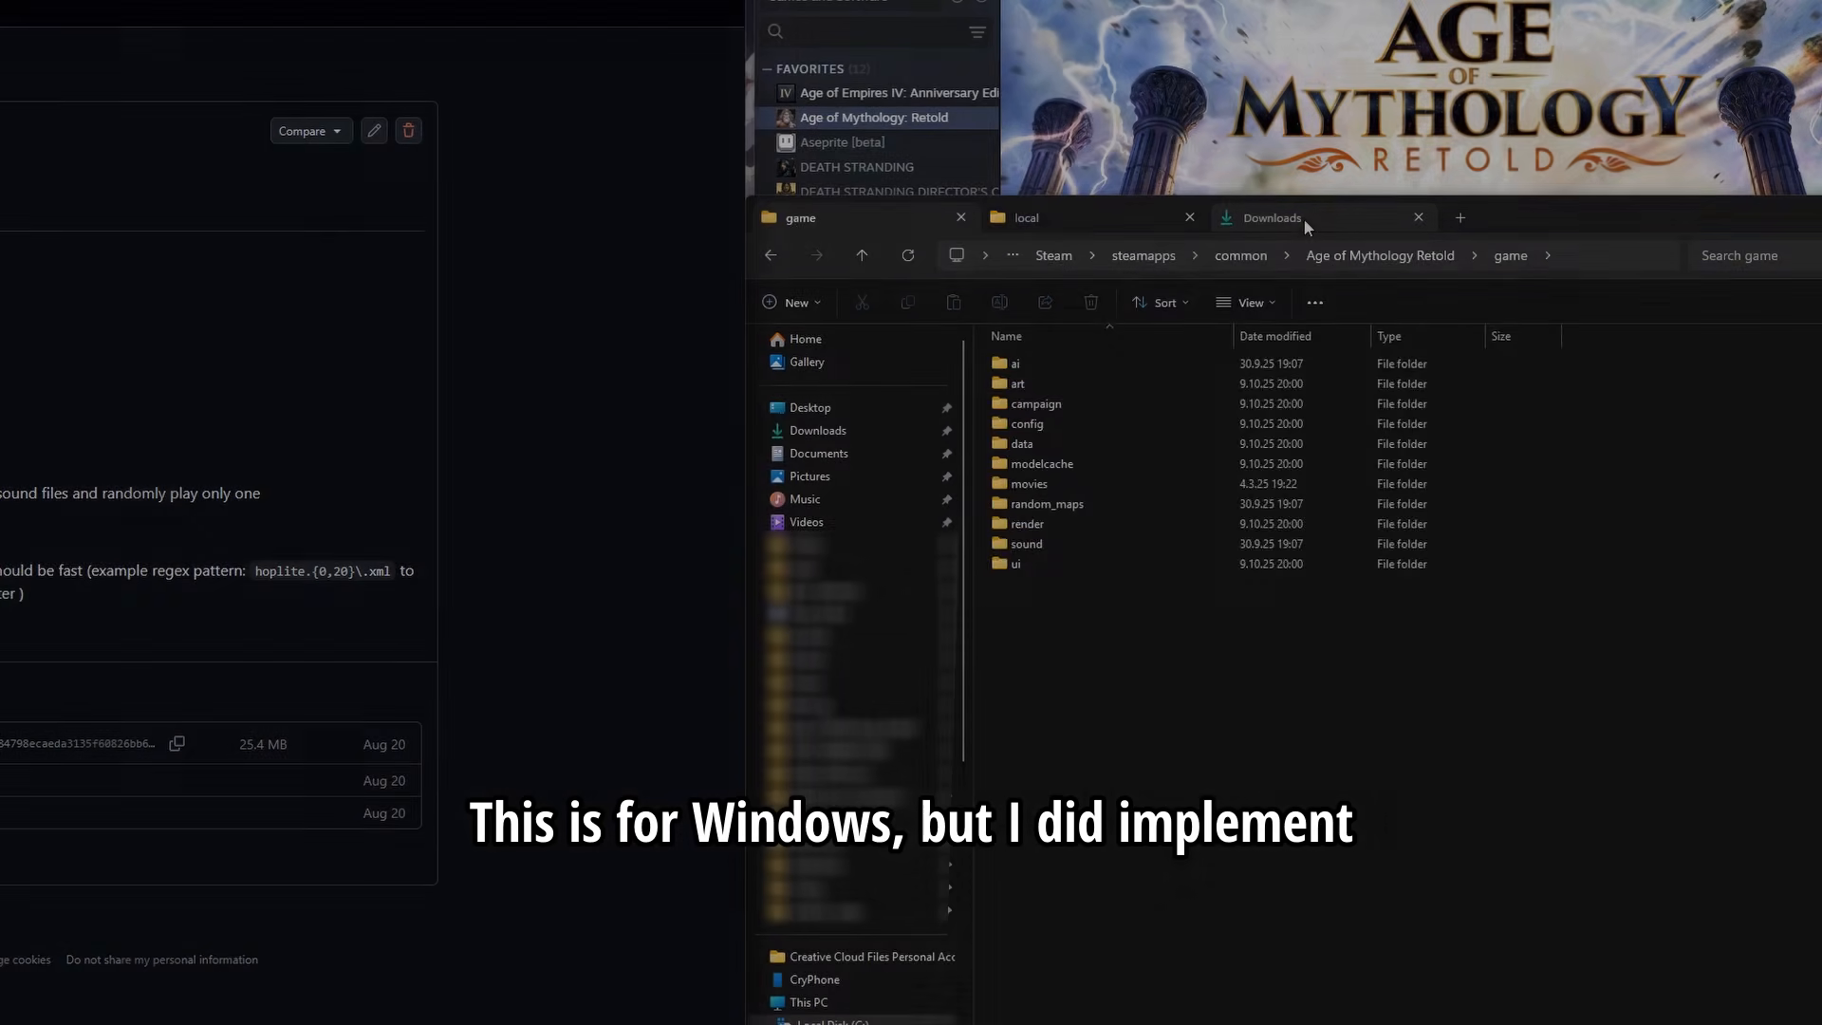
Open CryBarEditor-1.0.7.zip from the Downloads folder and move the archive window clear of the file listing
click(1306, 218)
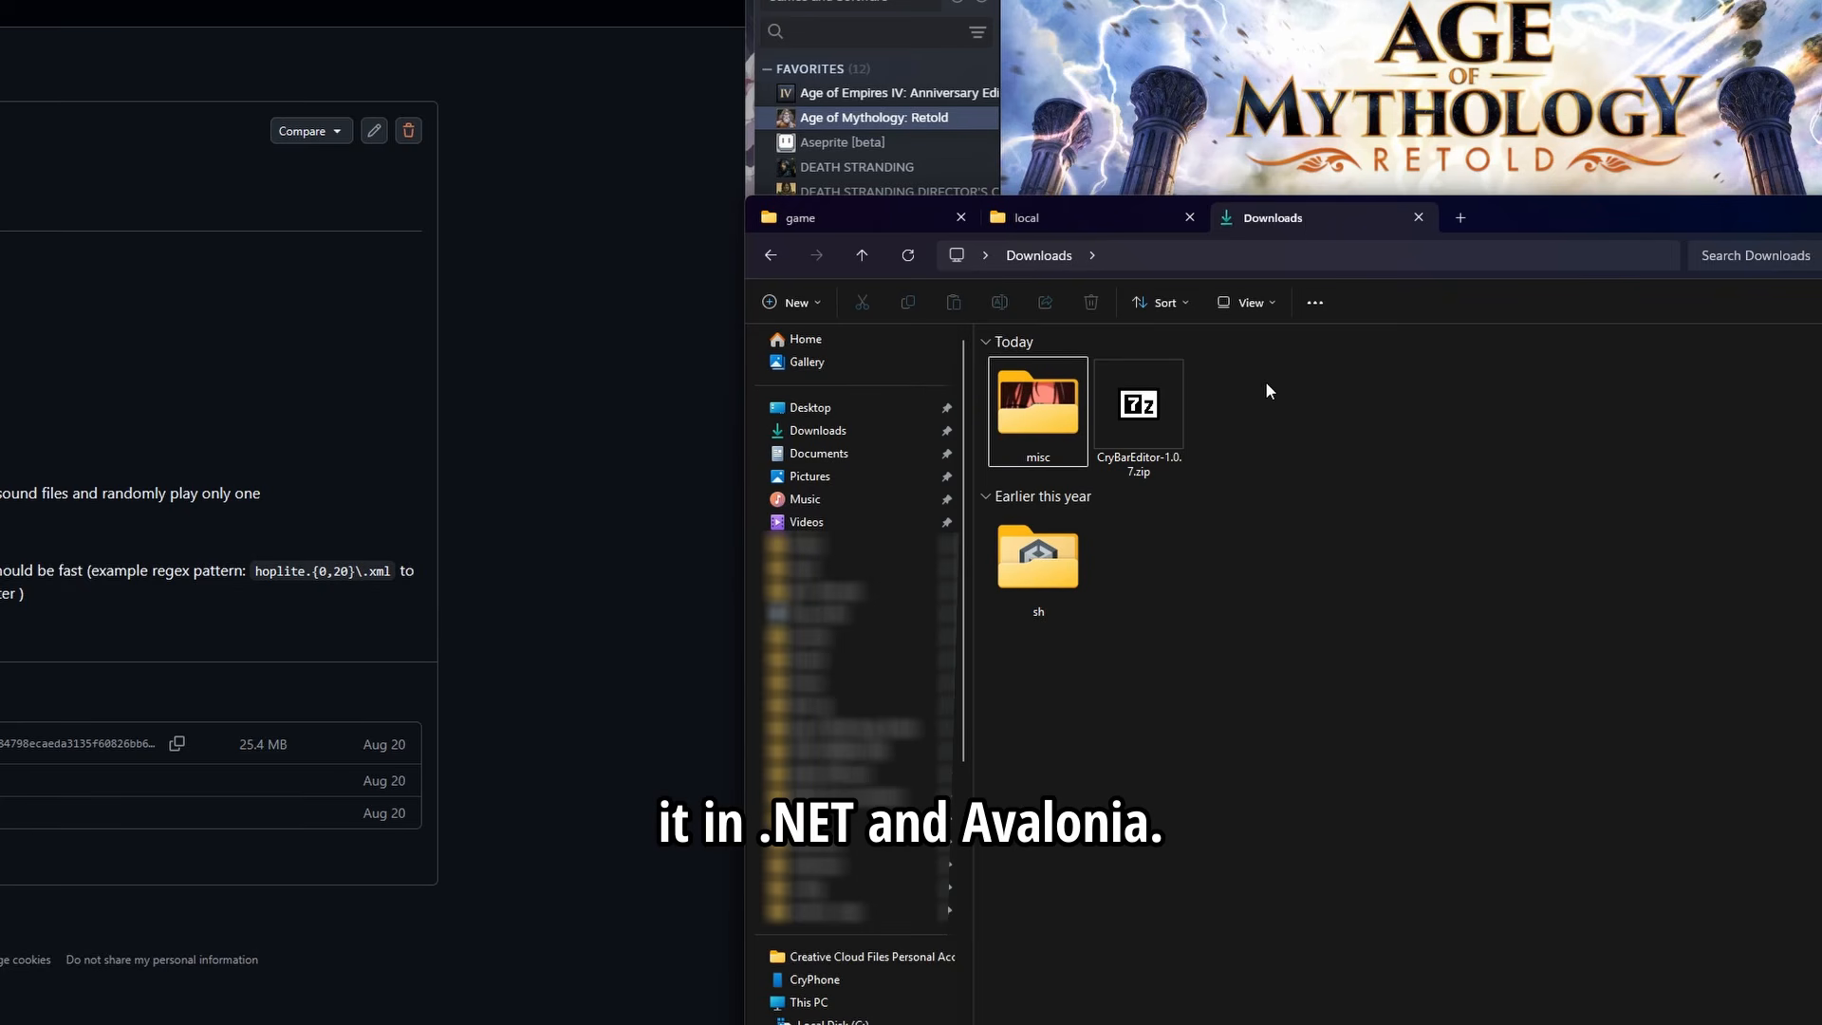
double_click(1143, 427)
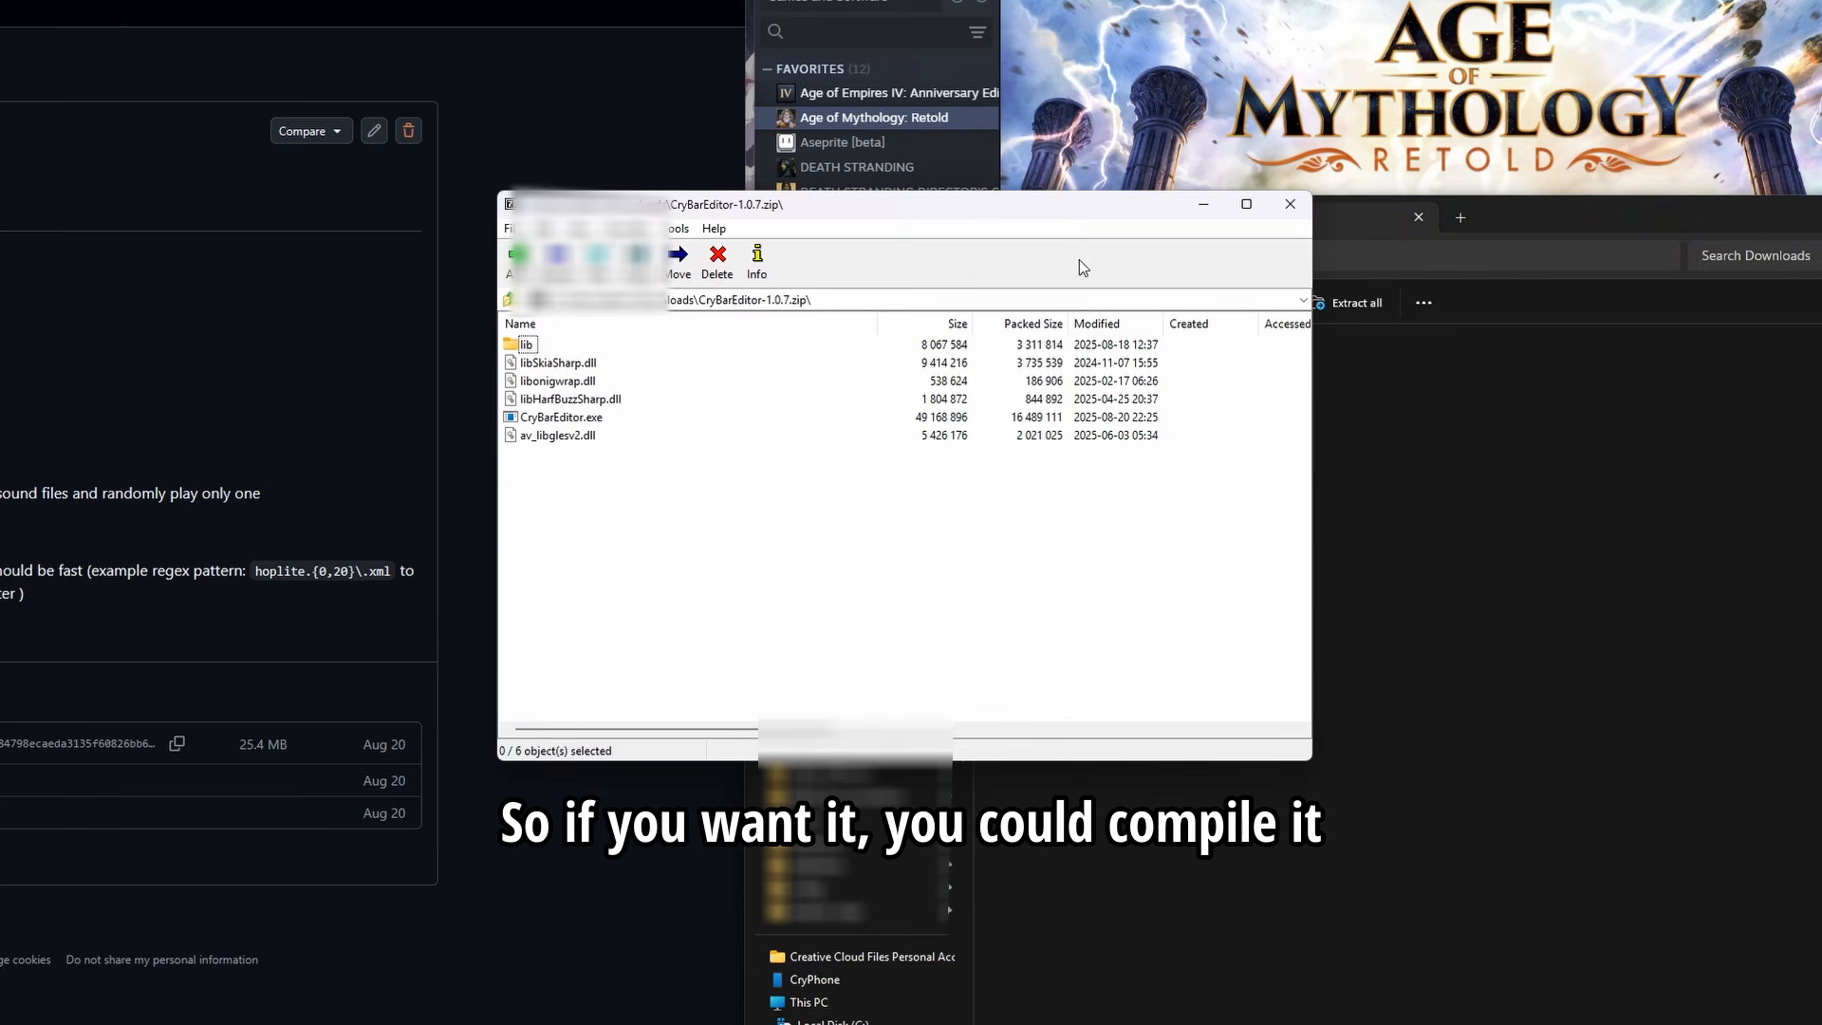
drag(1079, 204, 678, 274)
Create a folder named CryBarEditor in Downloads and open it
right_click(1290, 418)
mouse_move(1397, 569)
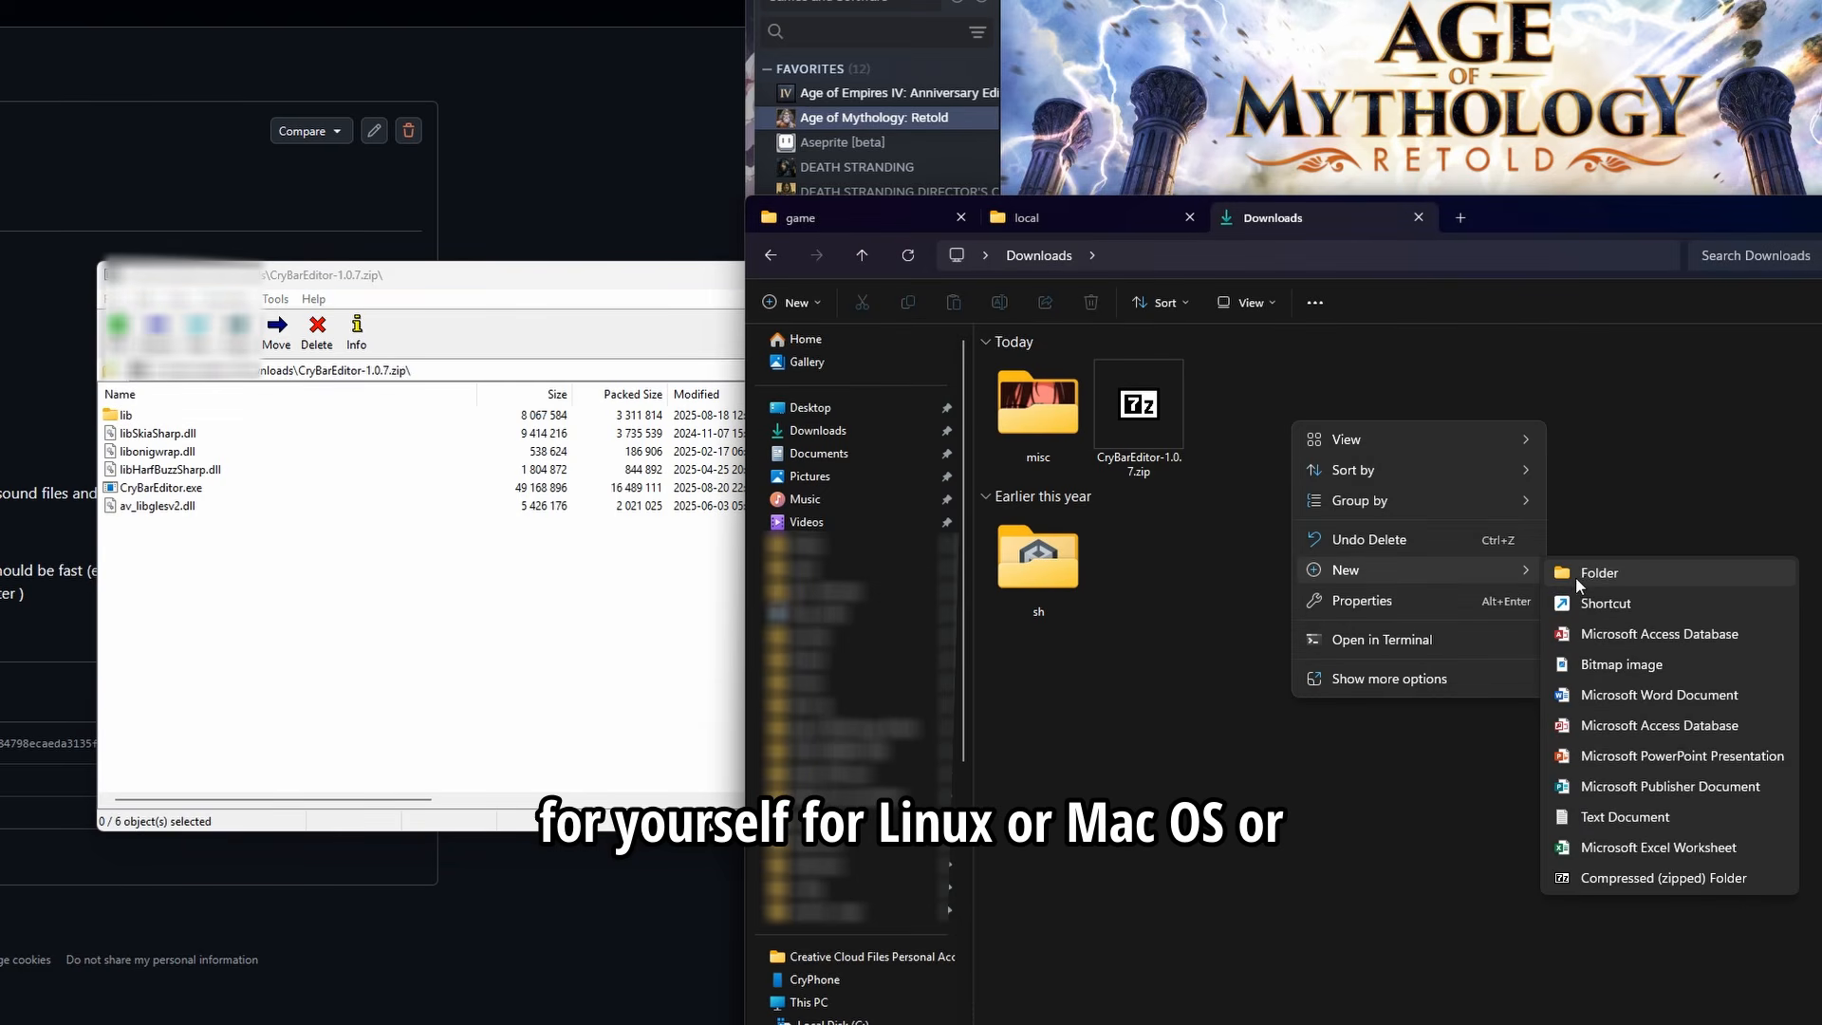
click(1583, 577)
text(CryBarEdi)
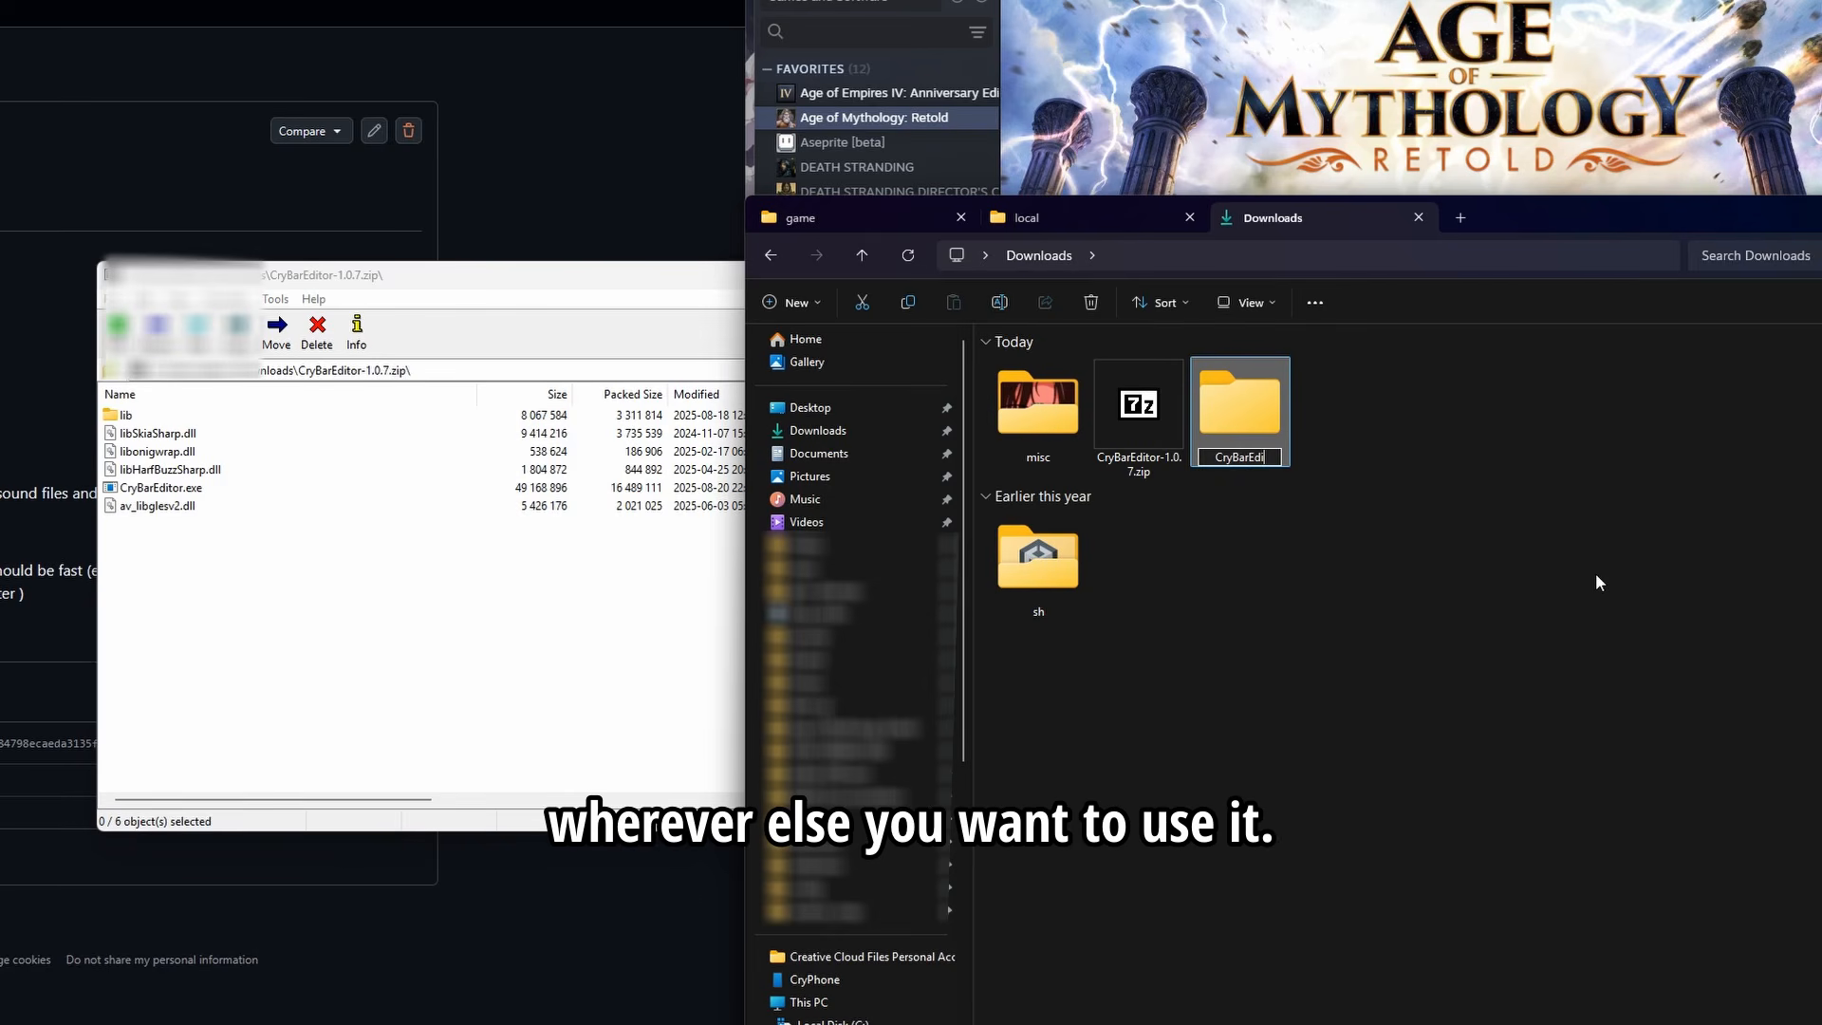
text(tor)
key(Return)
double_click(1255, 419)
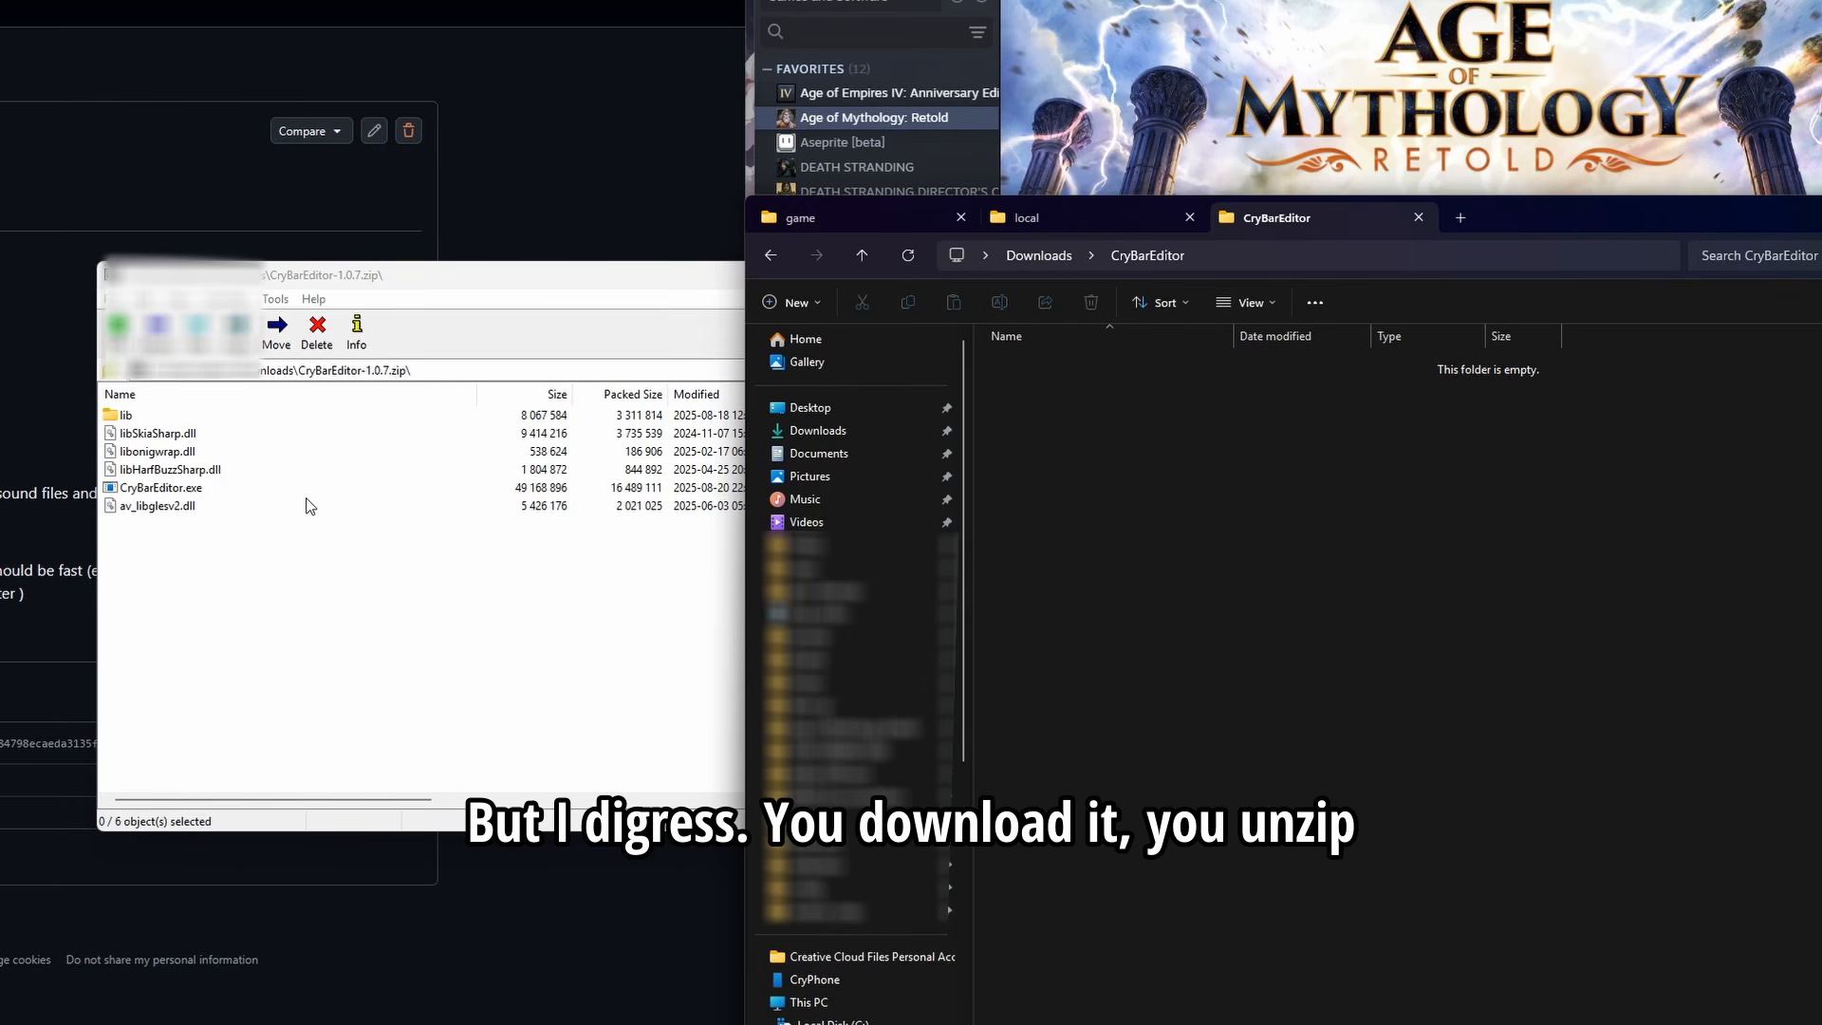
Extract all files from CryBarEditor-1.0.7.zip into the CryBarEditor folder and close the archive
drag(310, 506, 1176, 449)
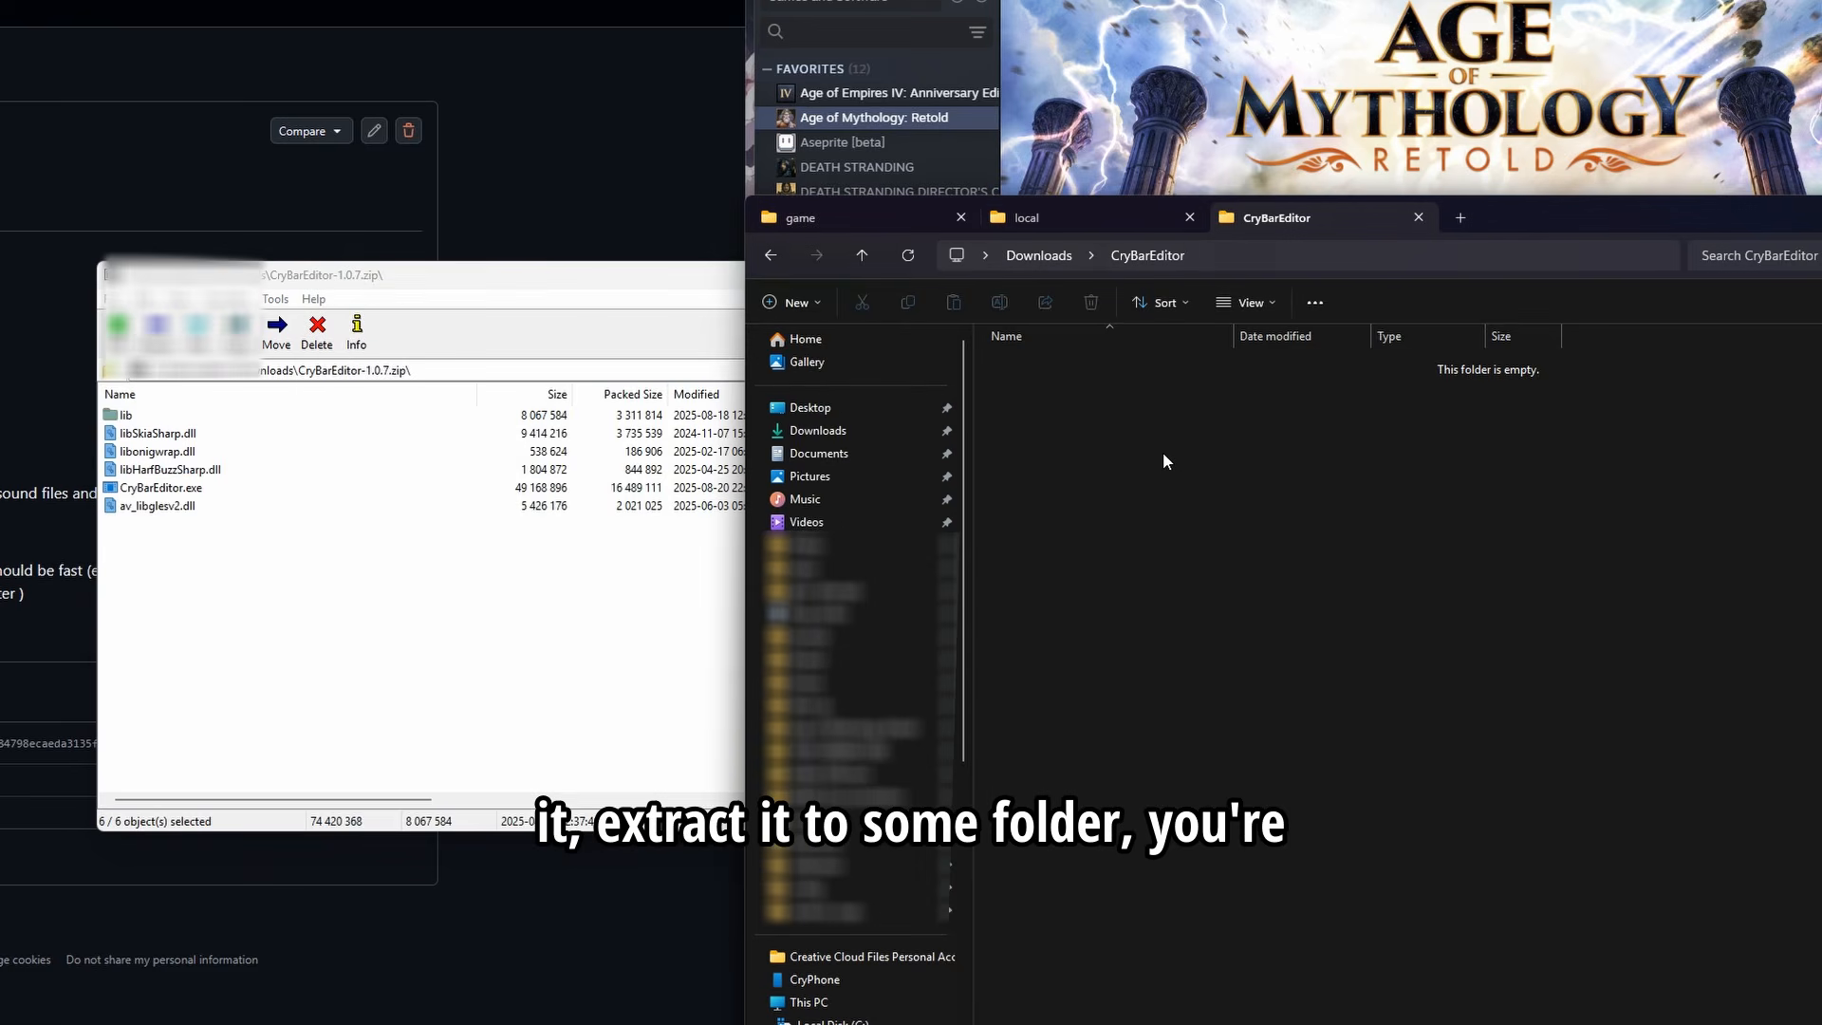
click(691, 545)
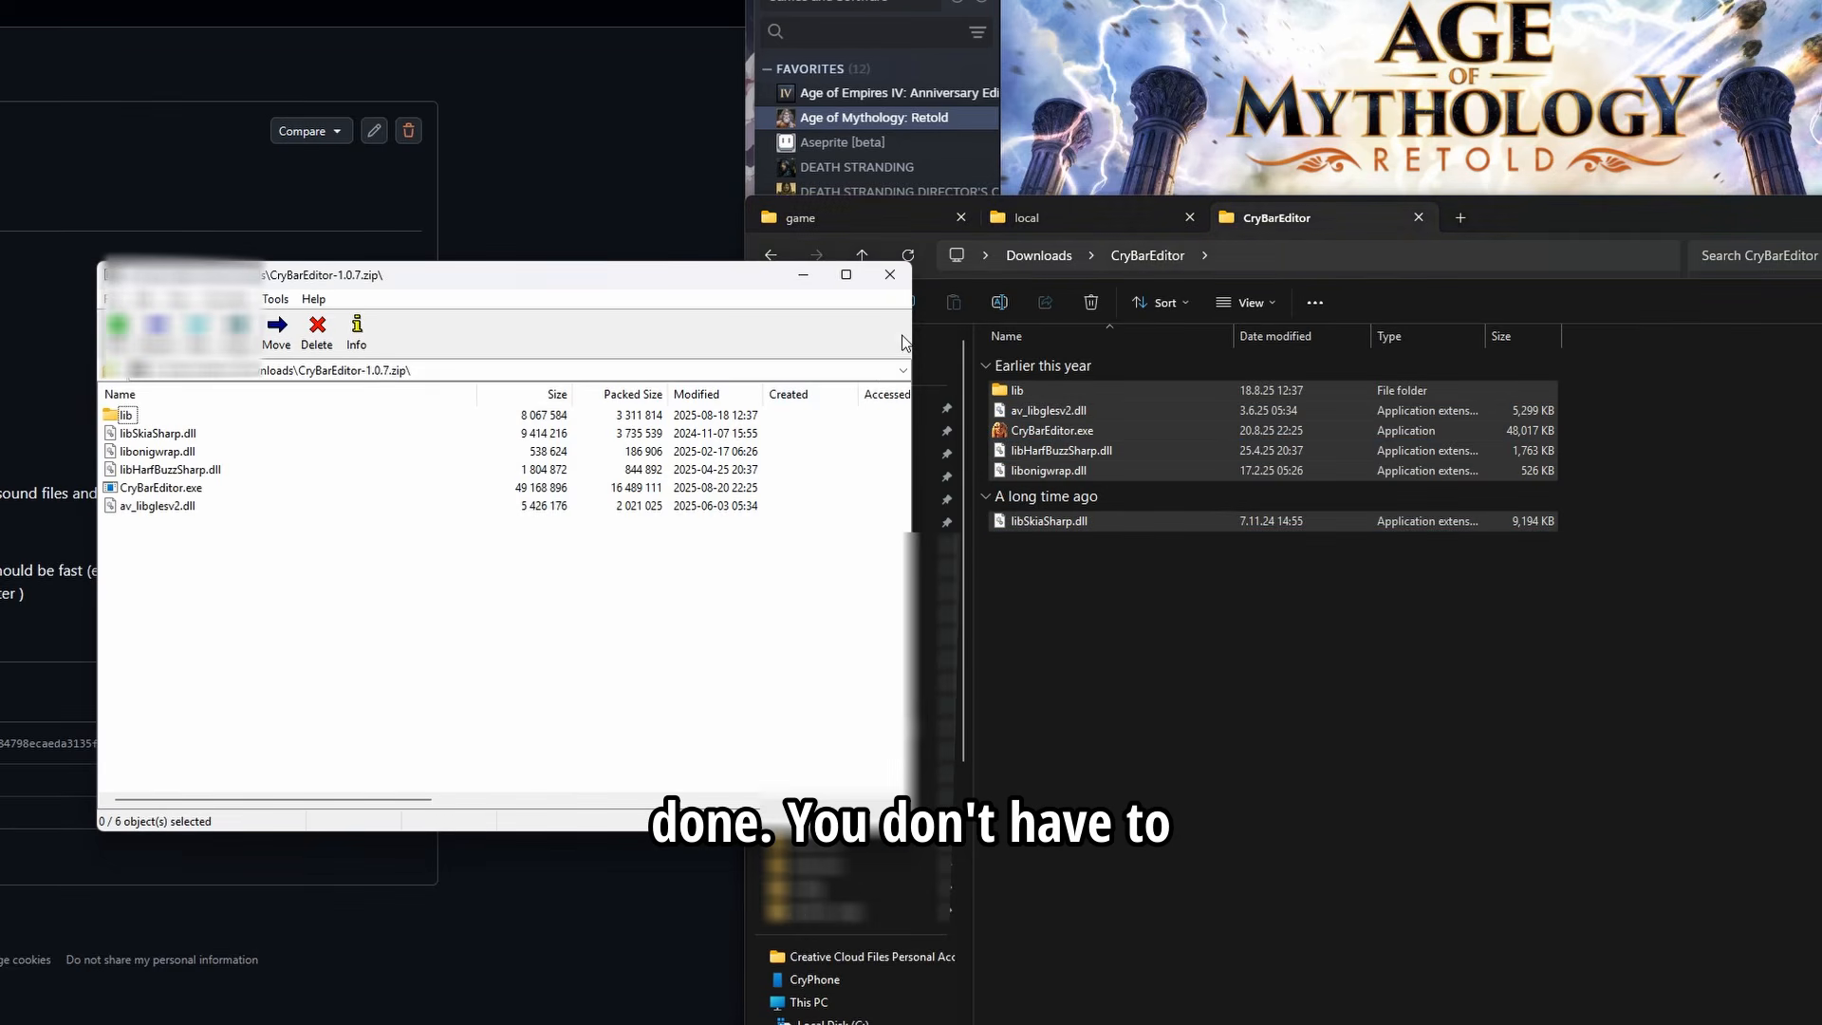
click(889, 275)
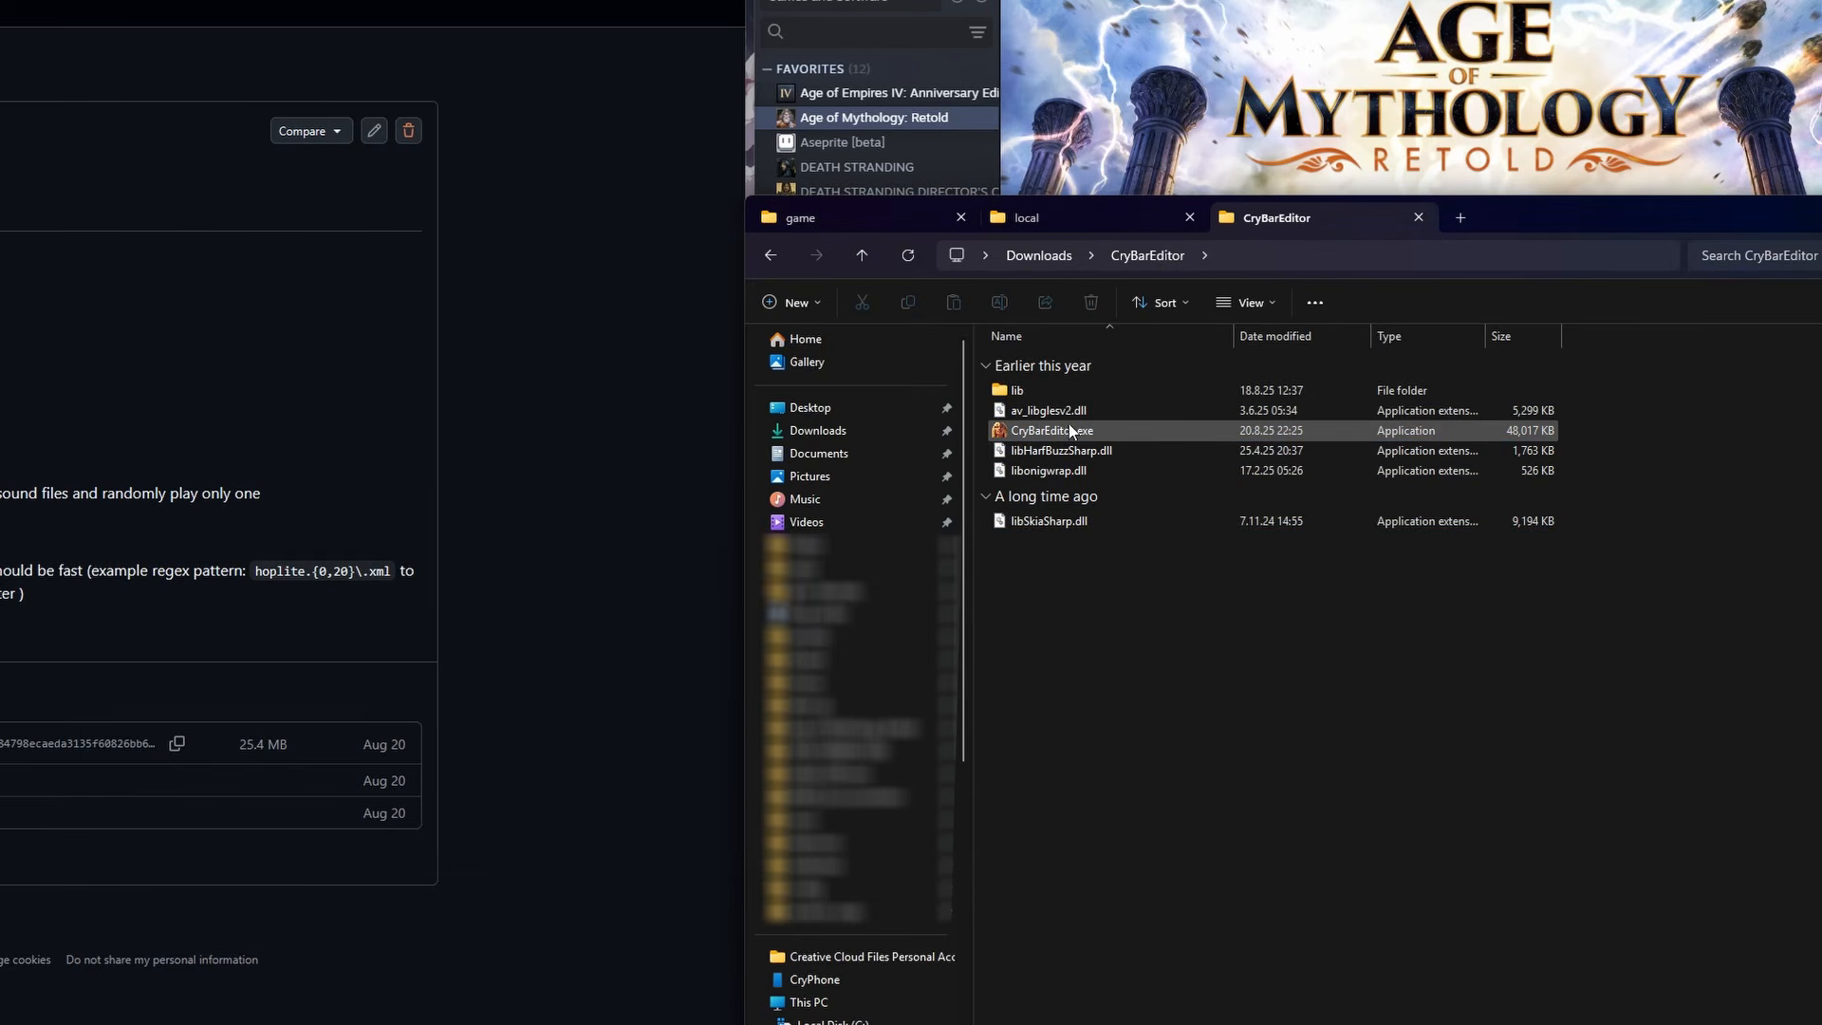
Launch CryBarEditor.exe from the extracted files and reposition its window
double_click(1068, 430)
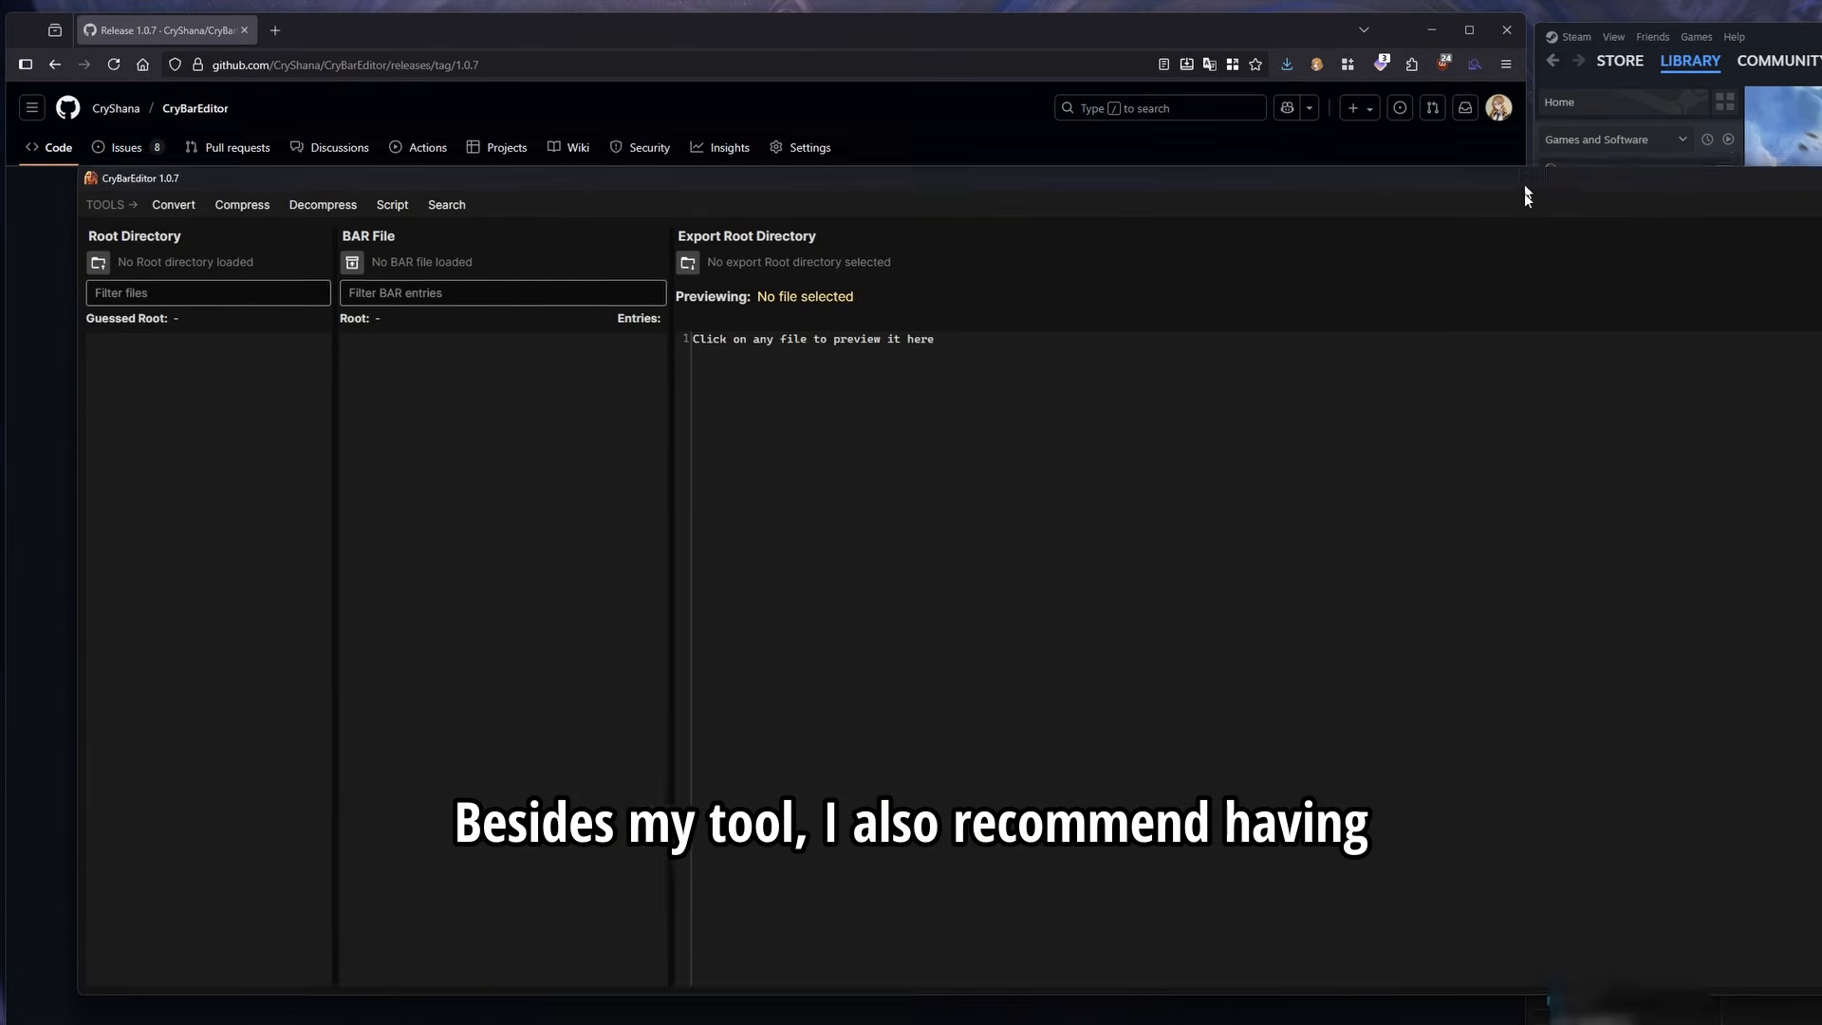
drag(1526, 188, 1477, 264)
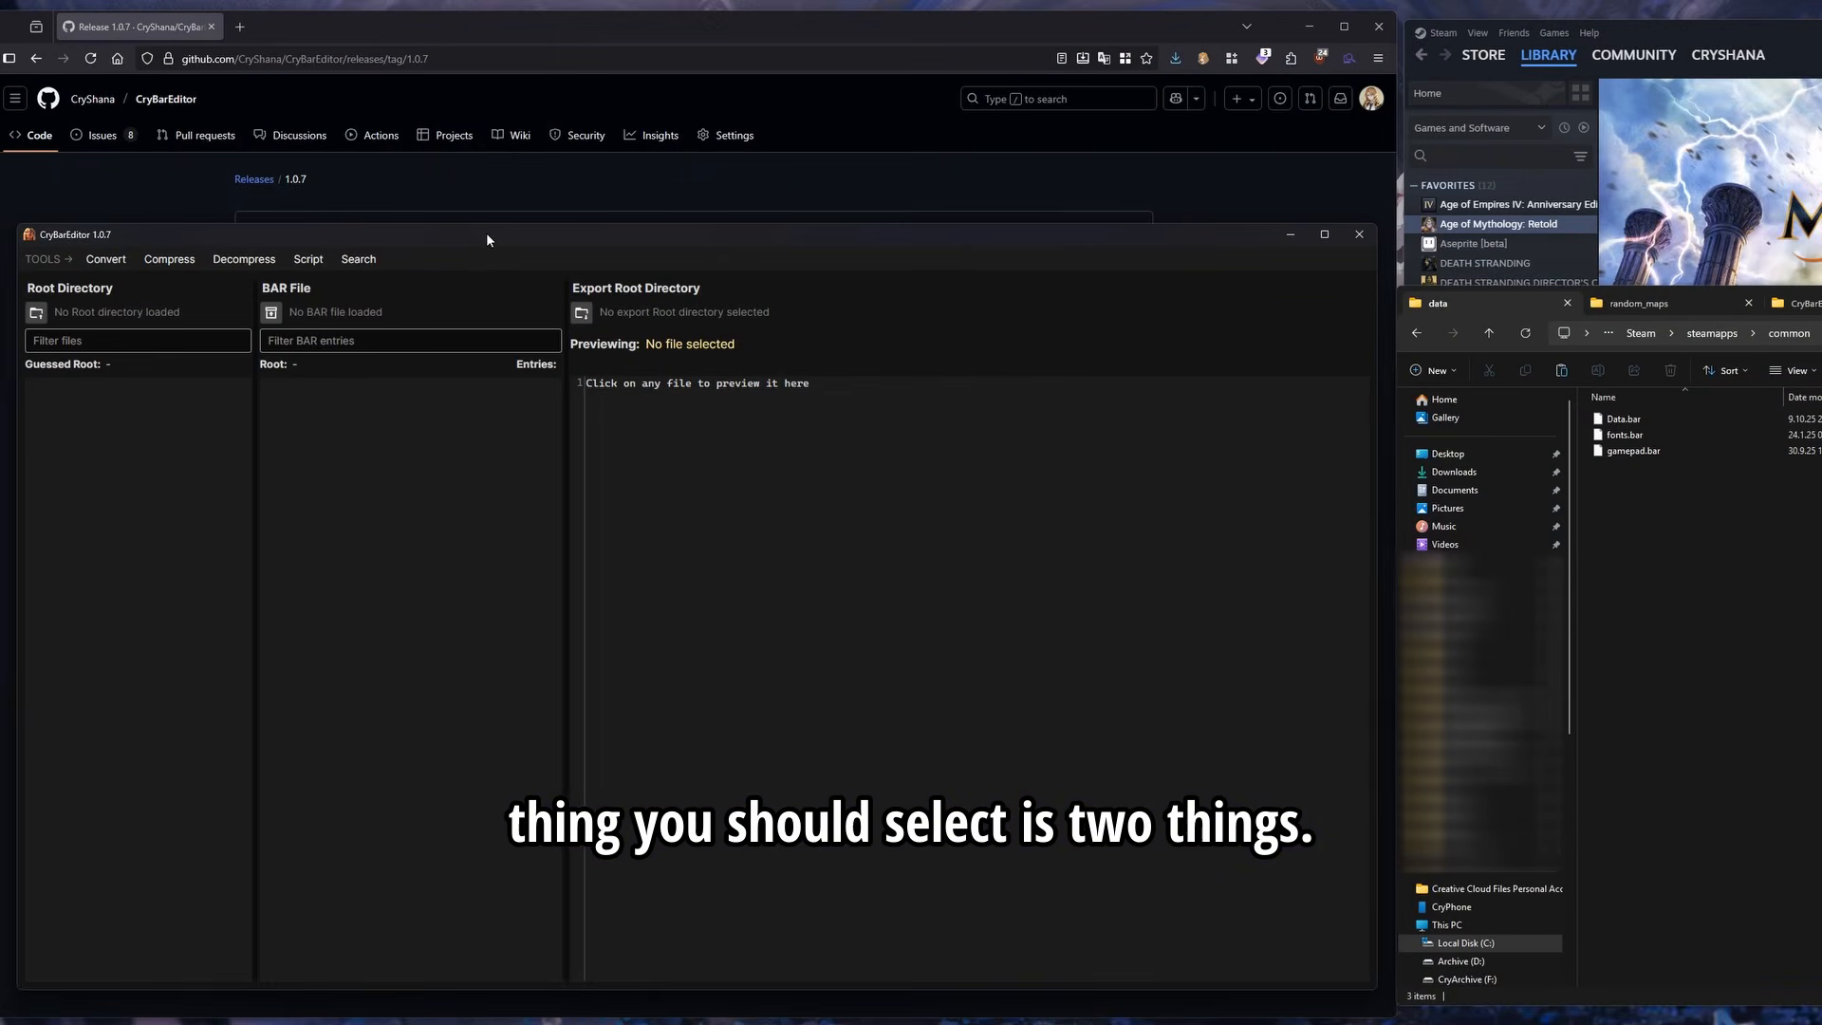
drag(487, 234, 485, 233)
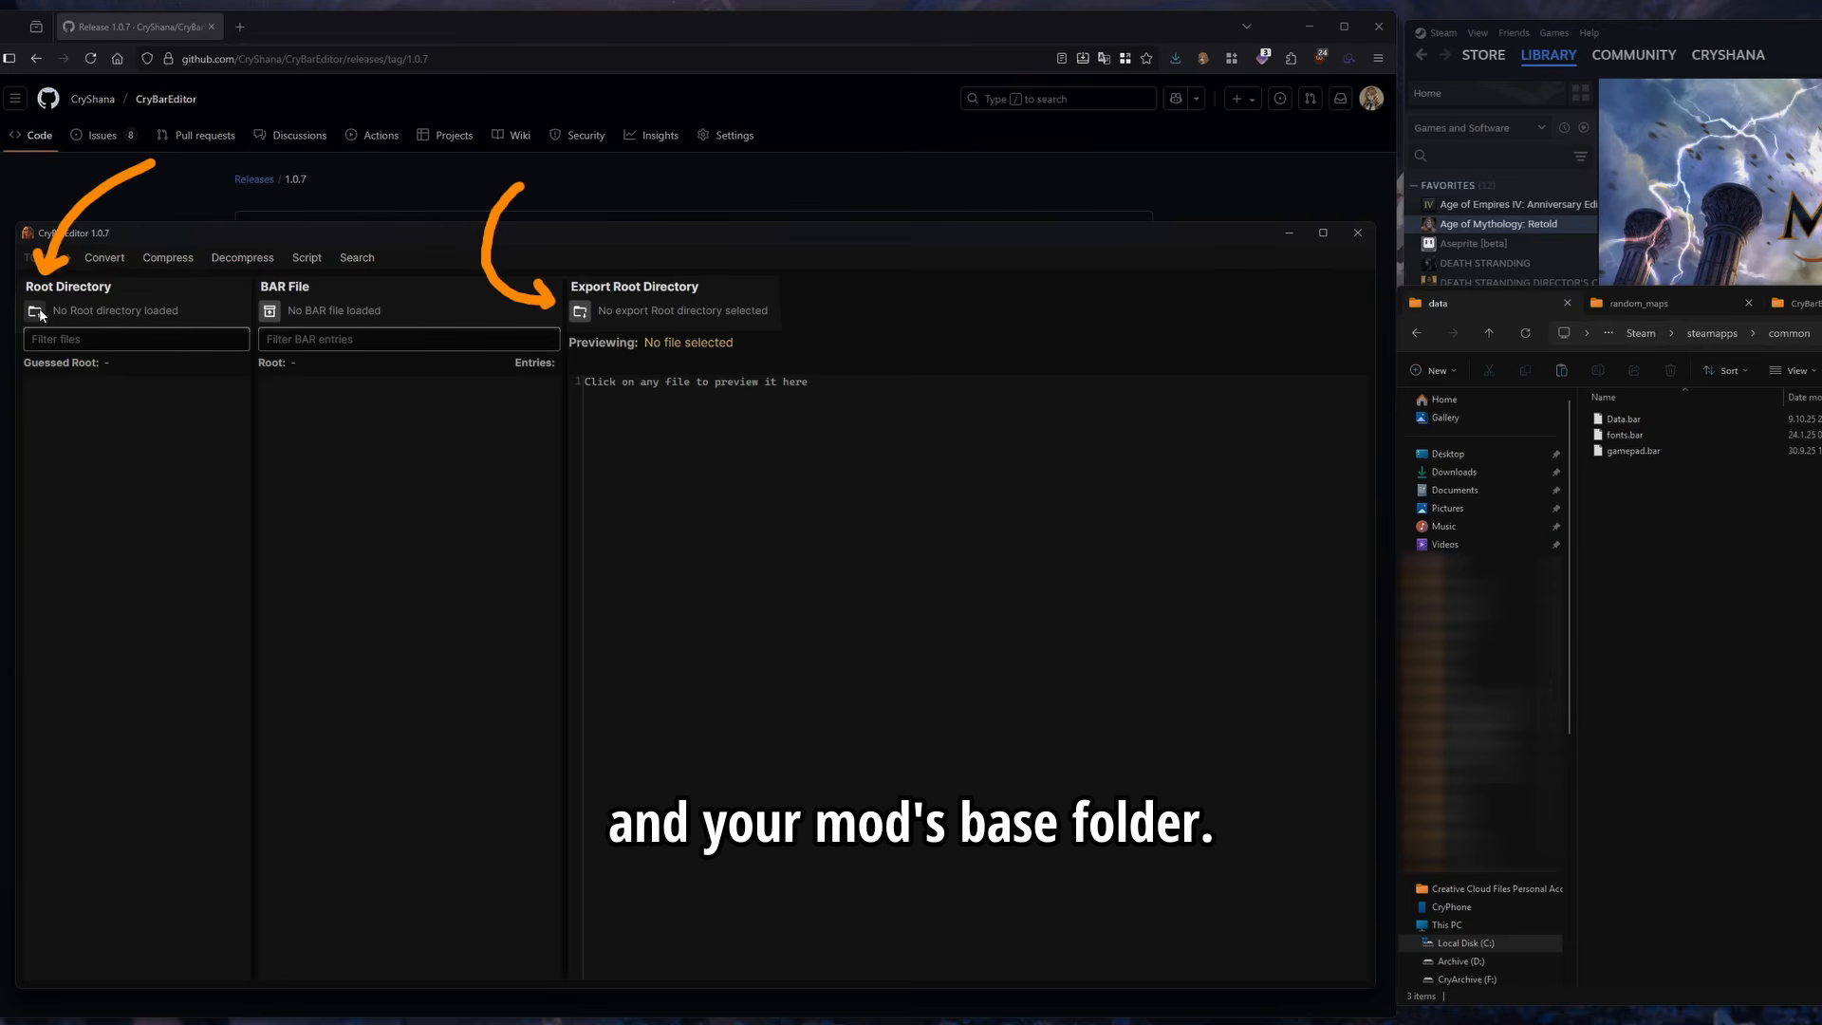
Set the editor's root directory to the game folder inside the Steam installation of Age of Mythology Retold
key(alt+Up)
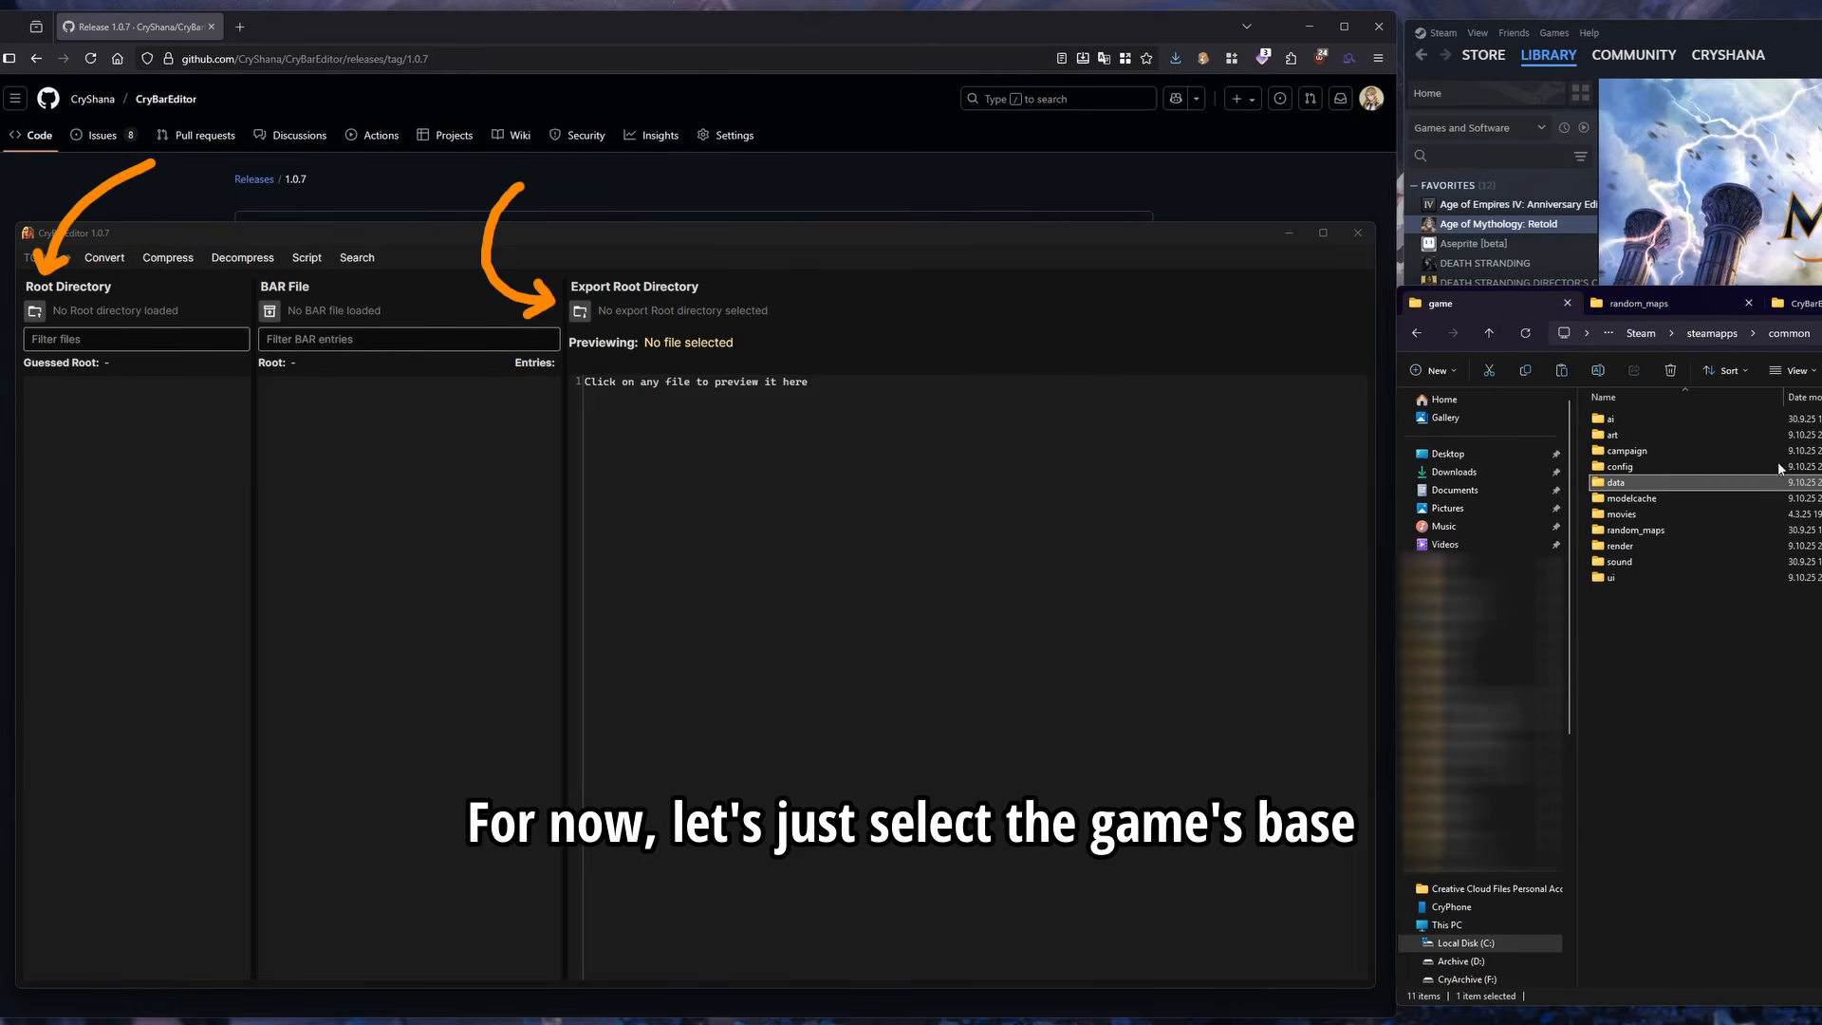
click(35, 312)
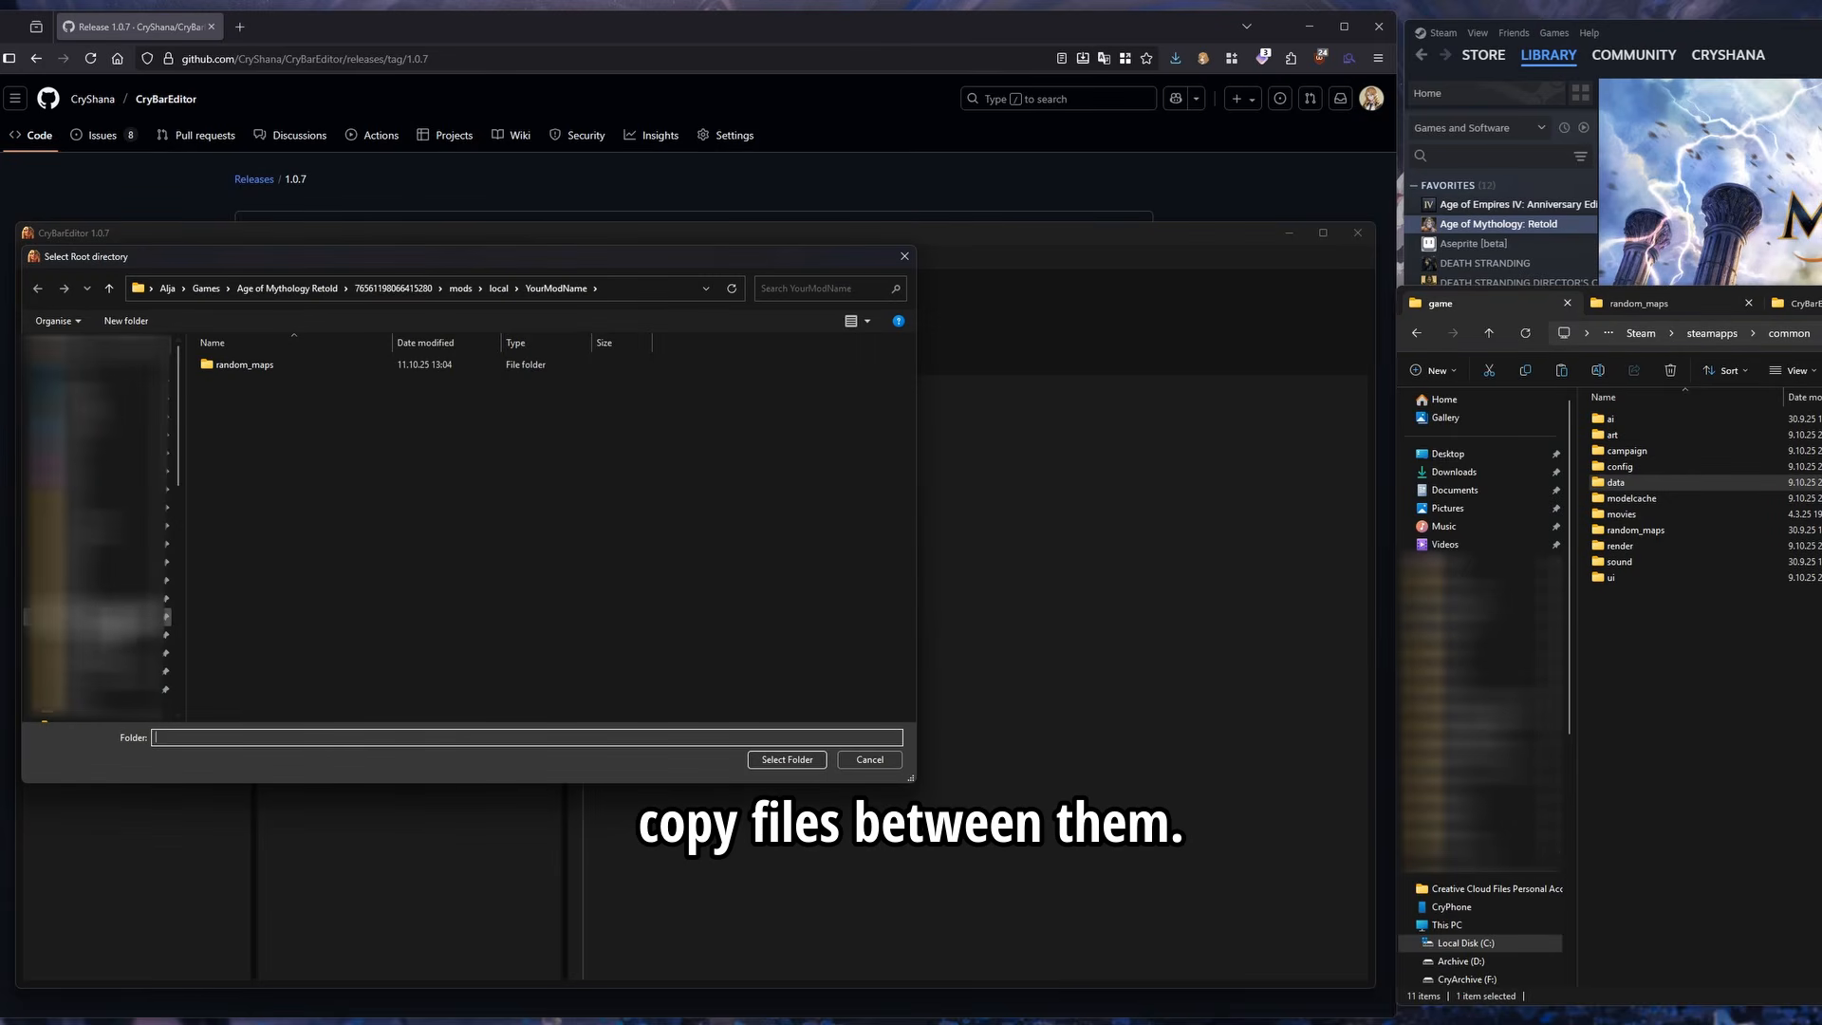
click(95, 617)
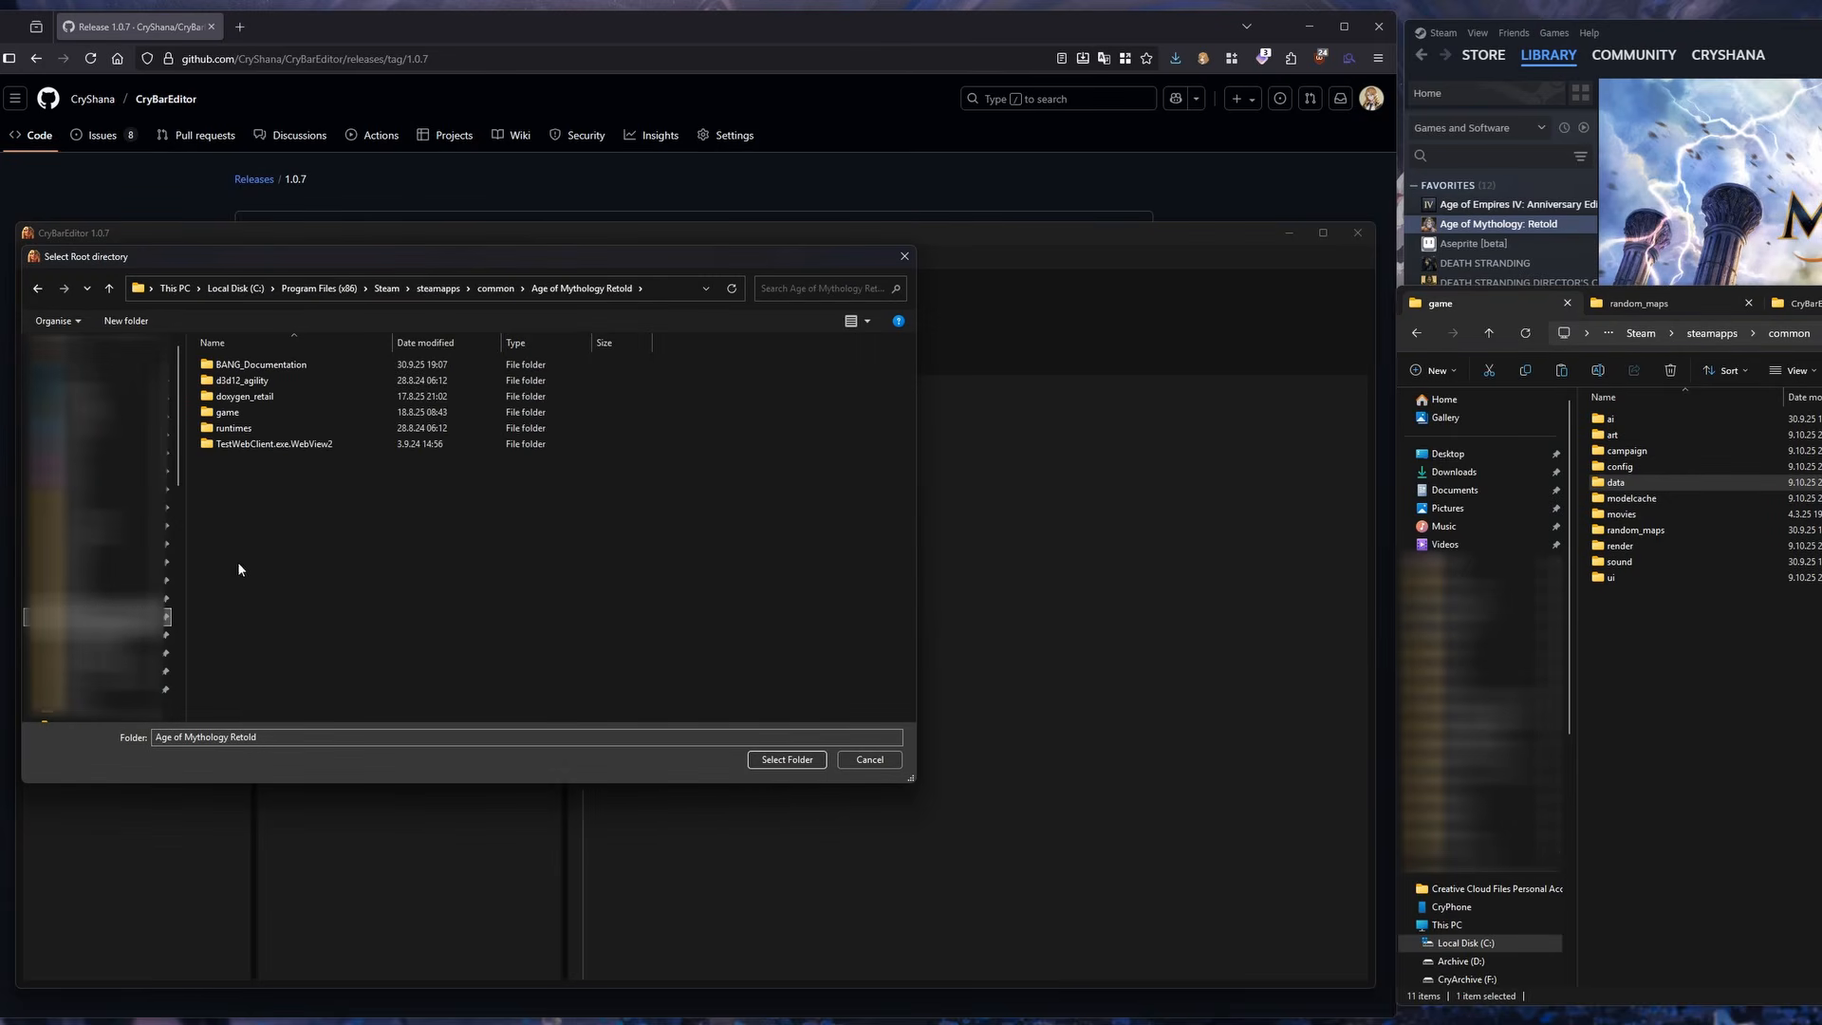
double_click(277, 412)
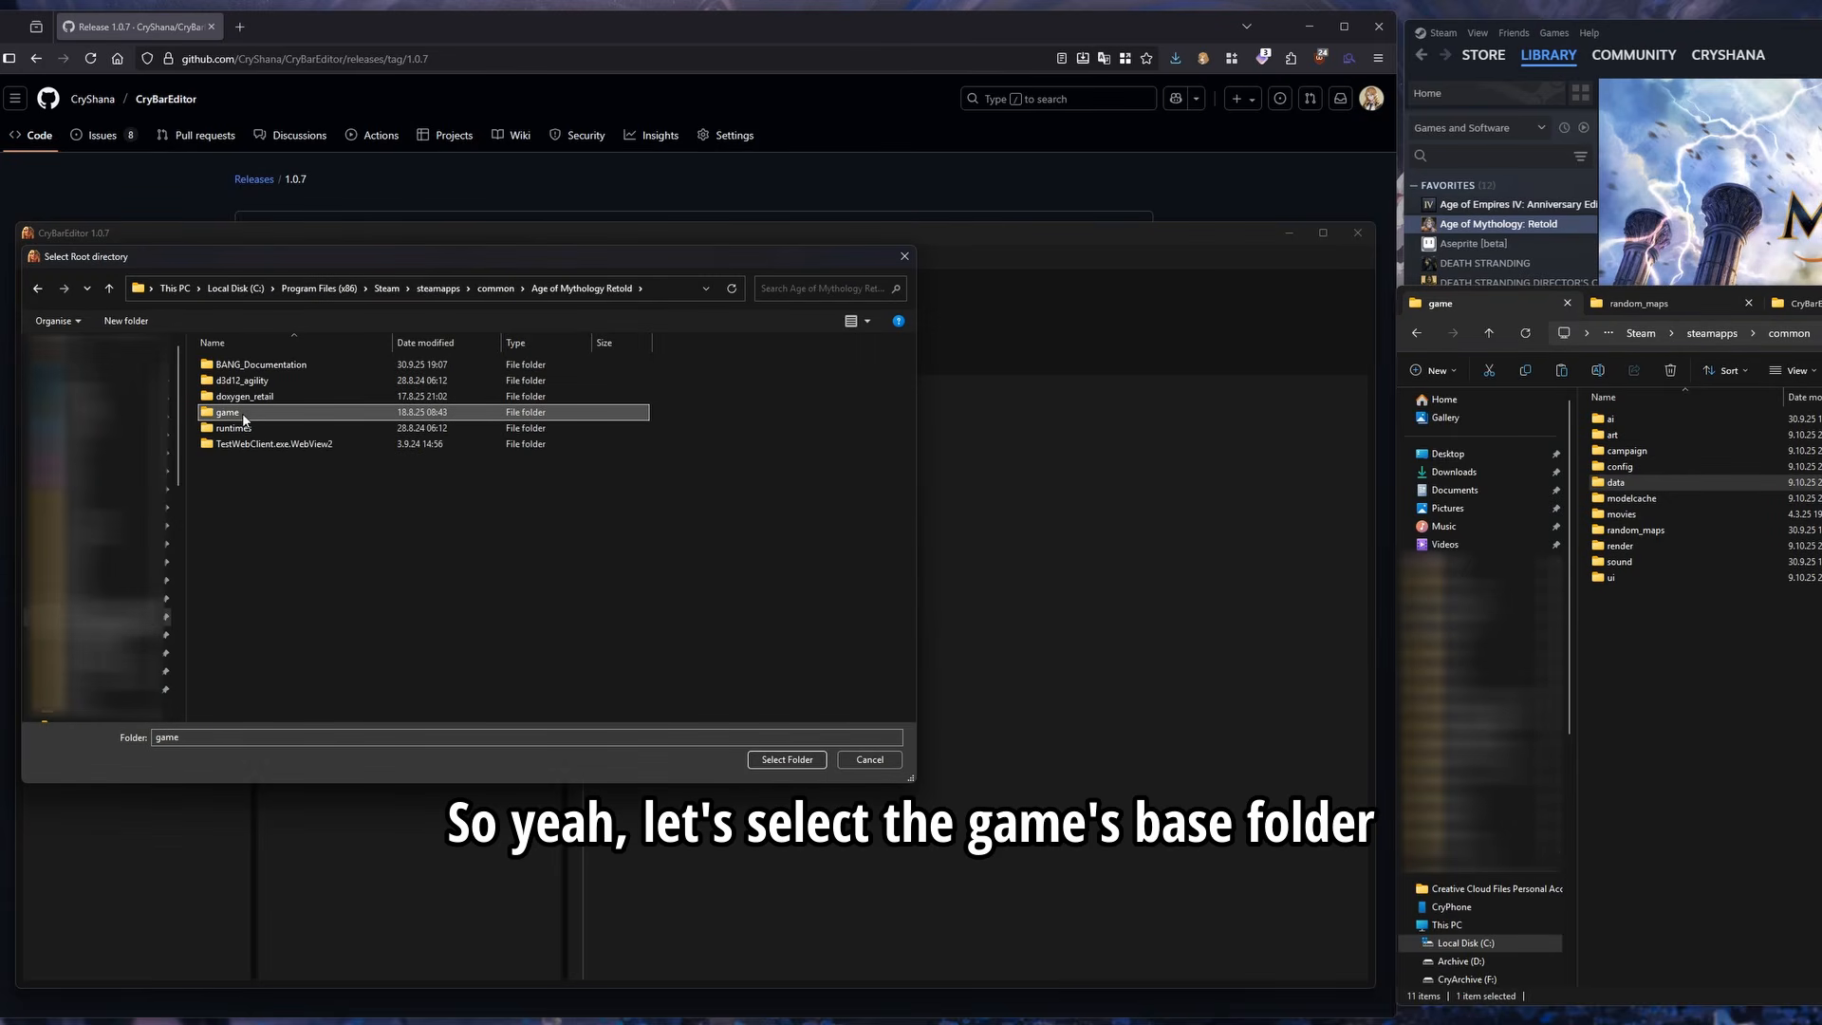
click(784, 759)
Browse the root directory files and preview chairon.xs, chatsets.xml and inactive_ai.xs from the ai folder
scroll(228, 419, down, 5)
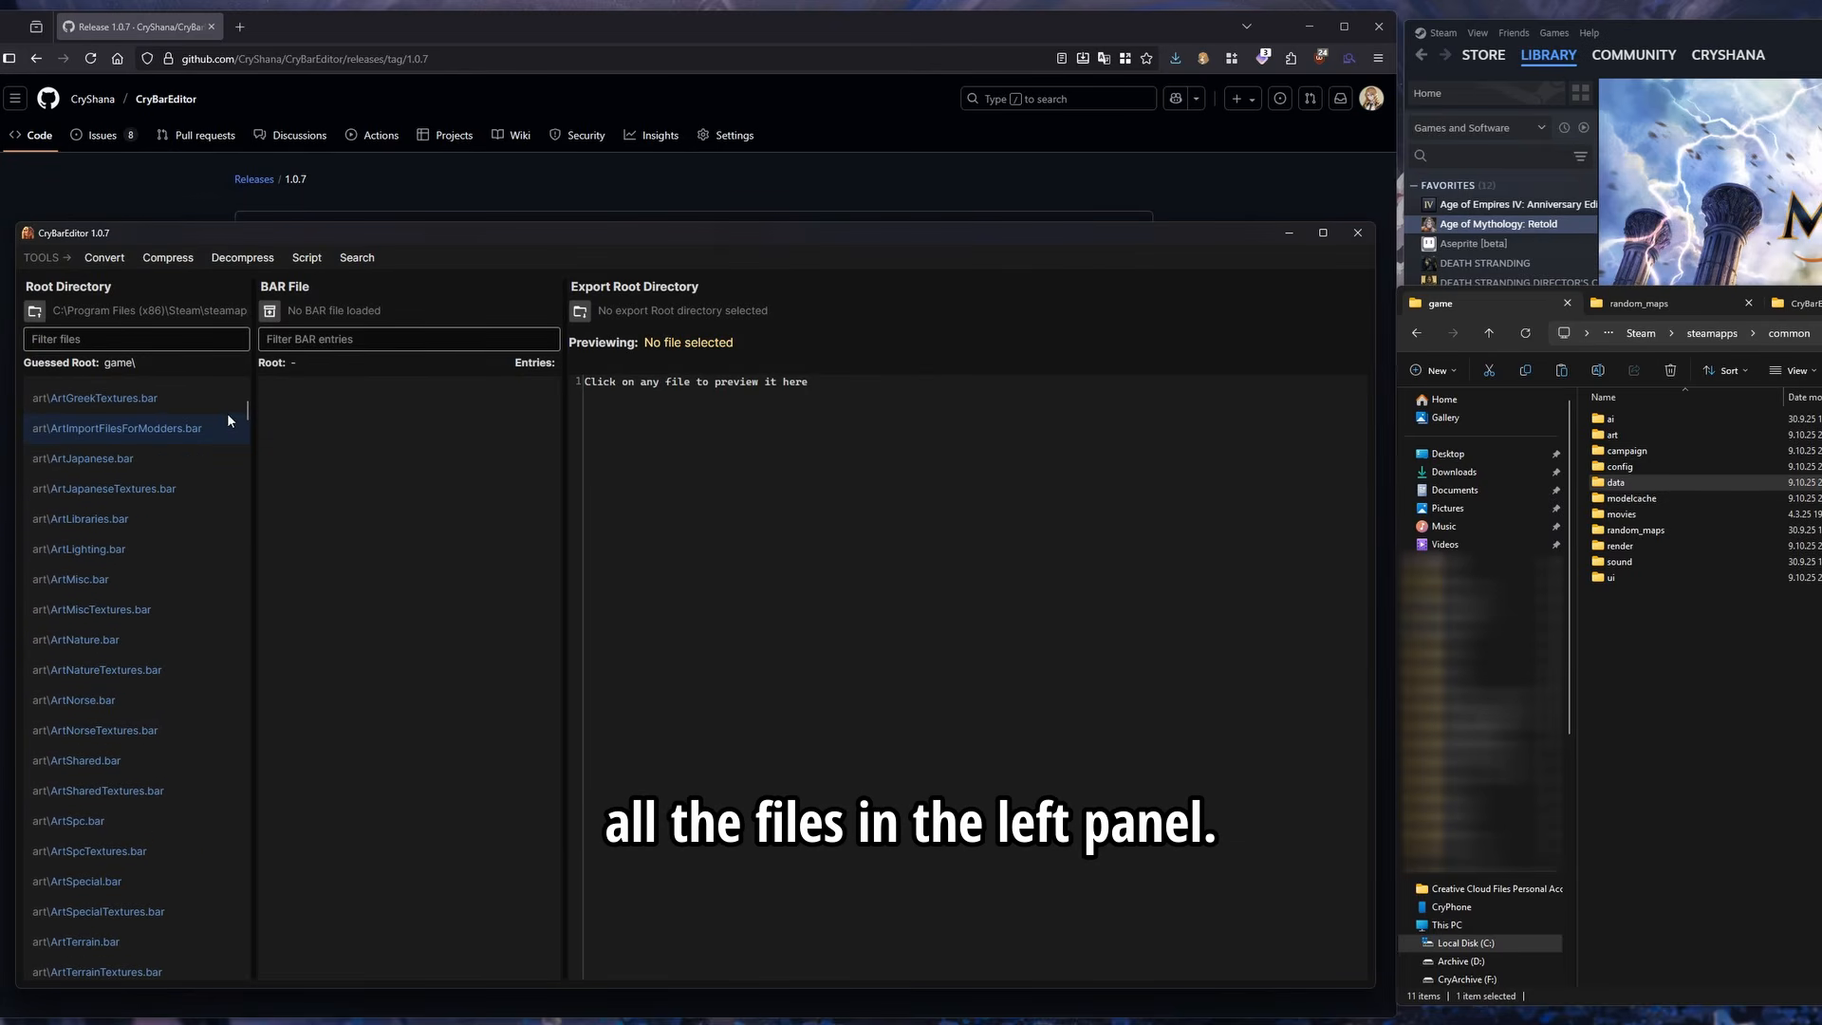
mouse_move(245, 415)
mouse_down()
mouse_move(244, 479)
mouse_move(243, 398)
mouse_up()
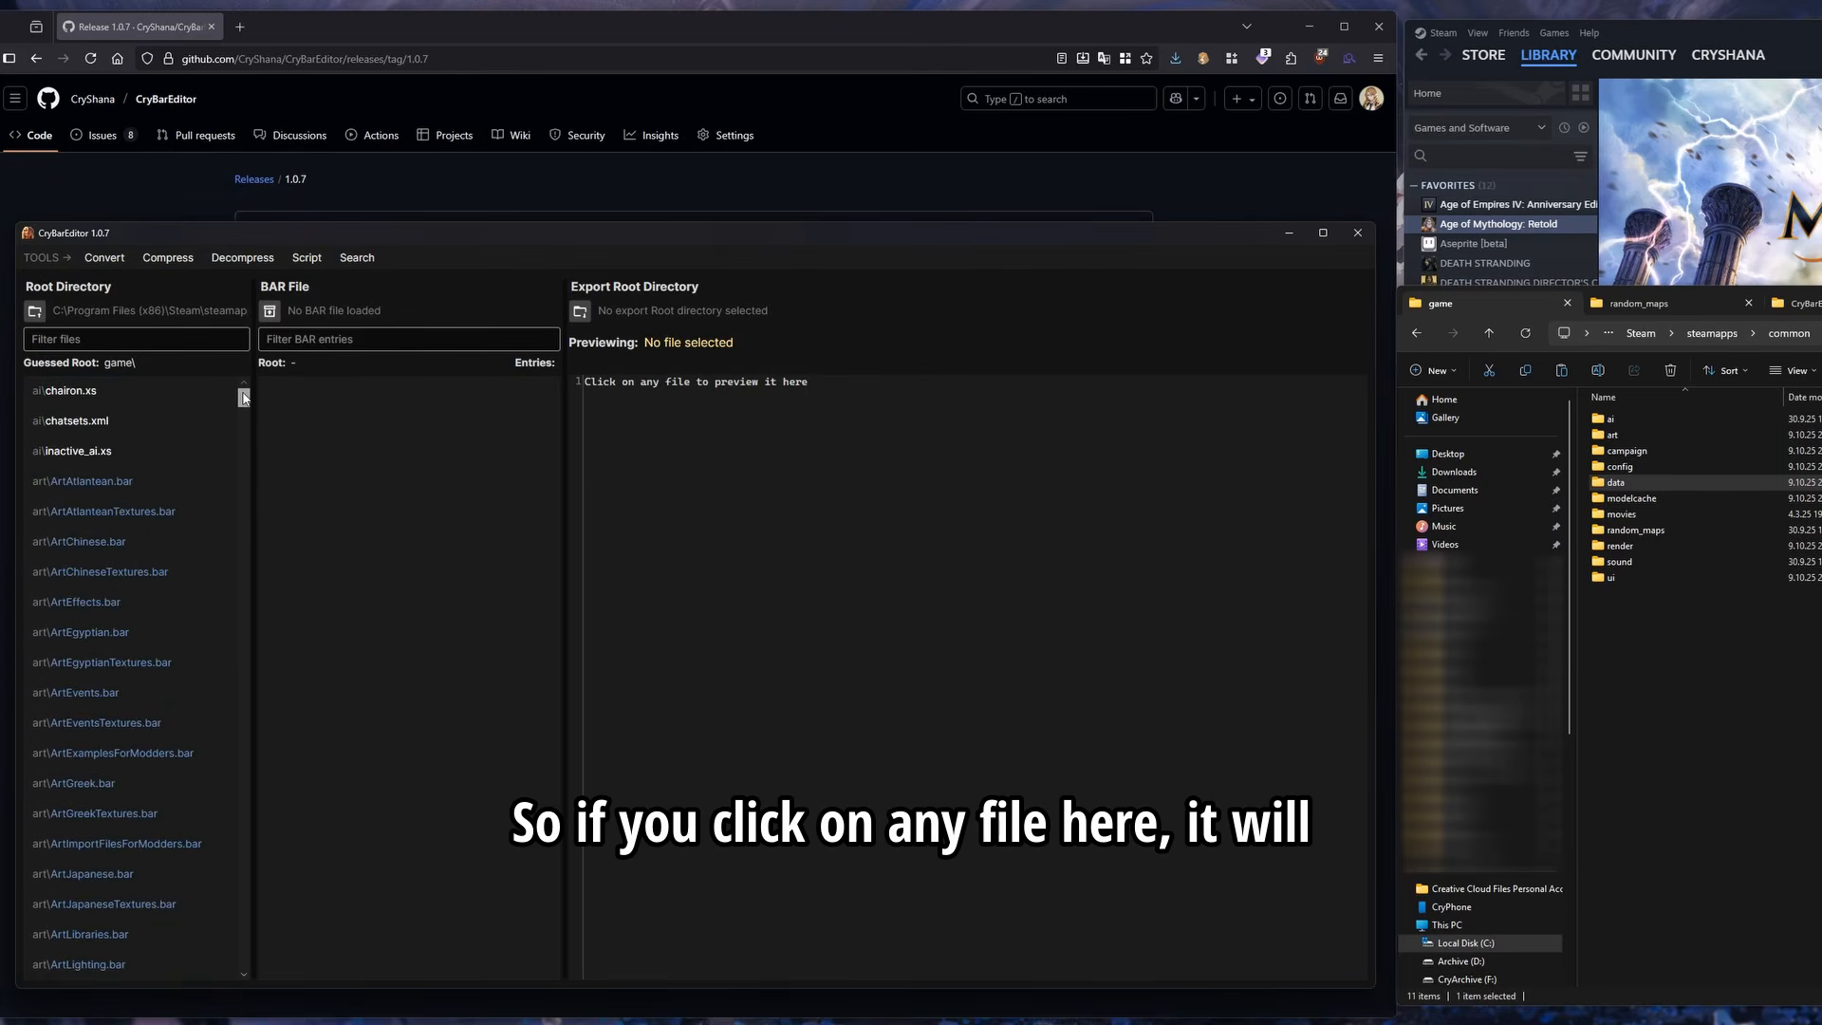
click(165, 398)
click(145, 421)
click(133, 446)
click(148, 416)
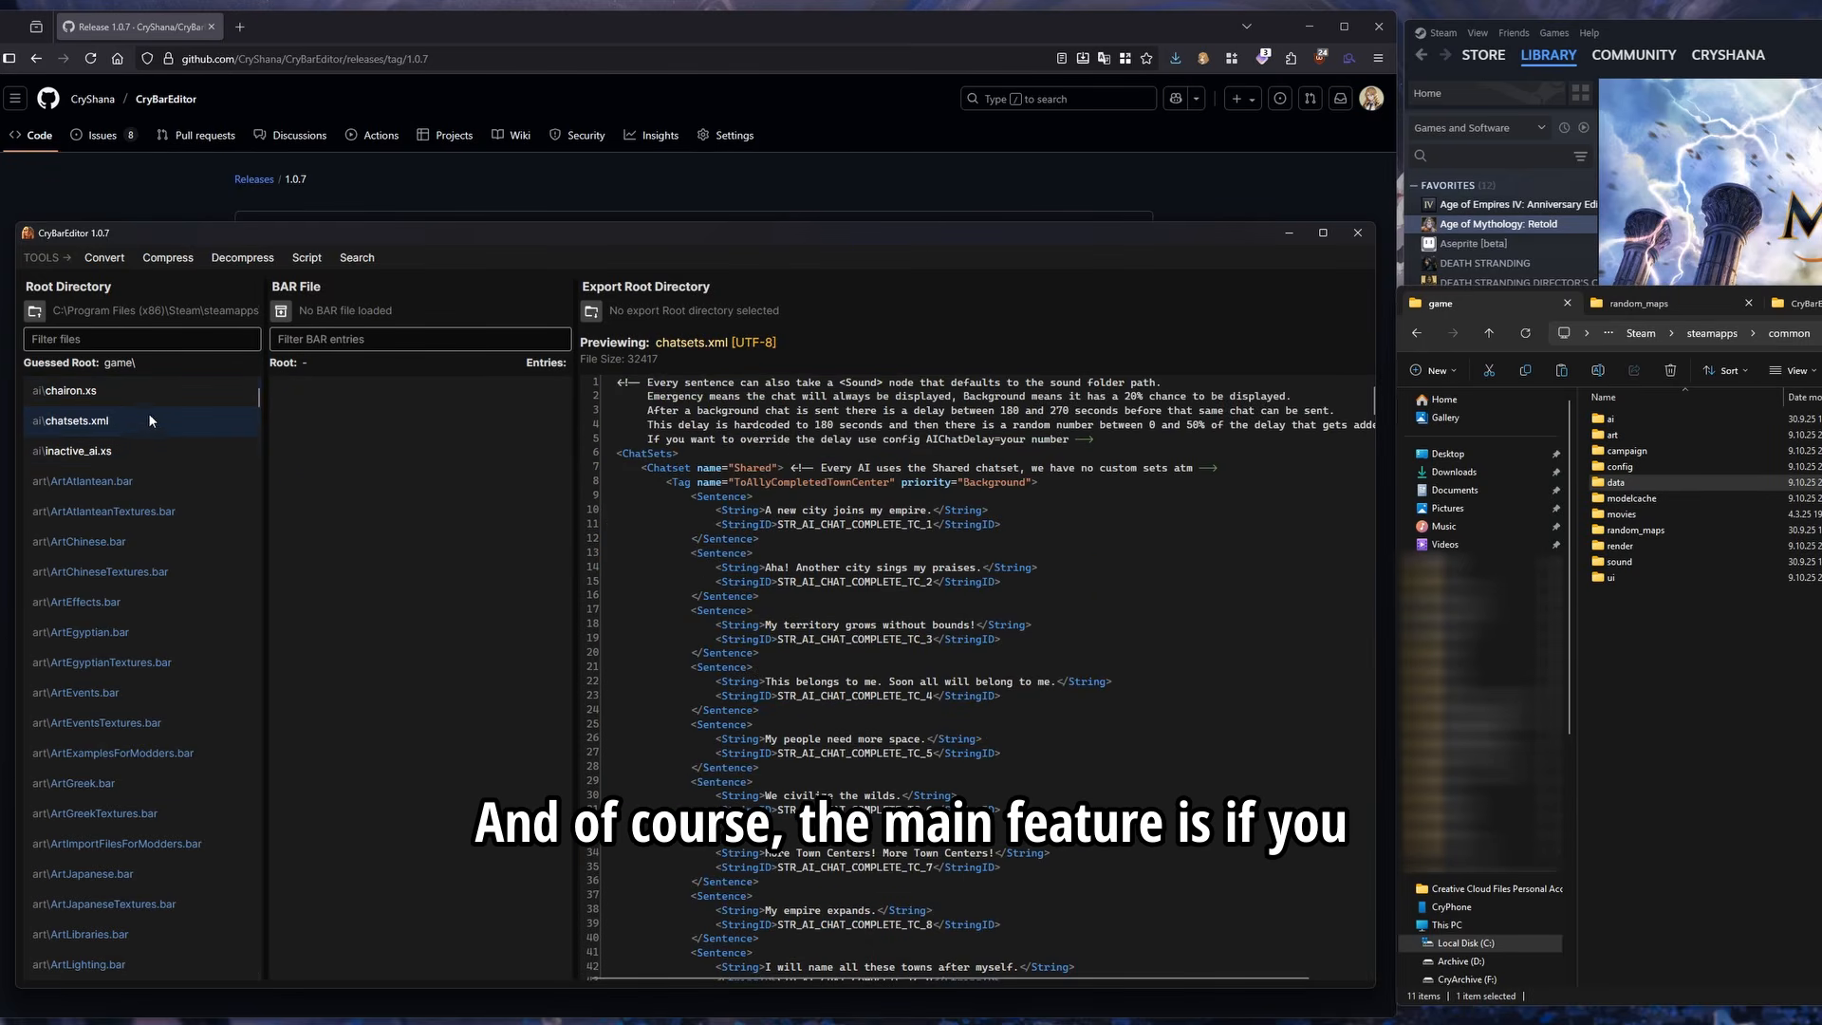
click(152, 399)
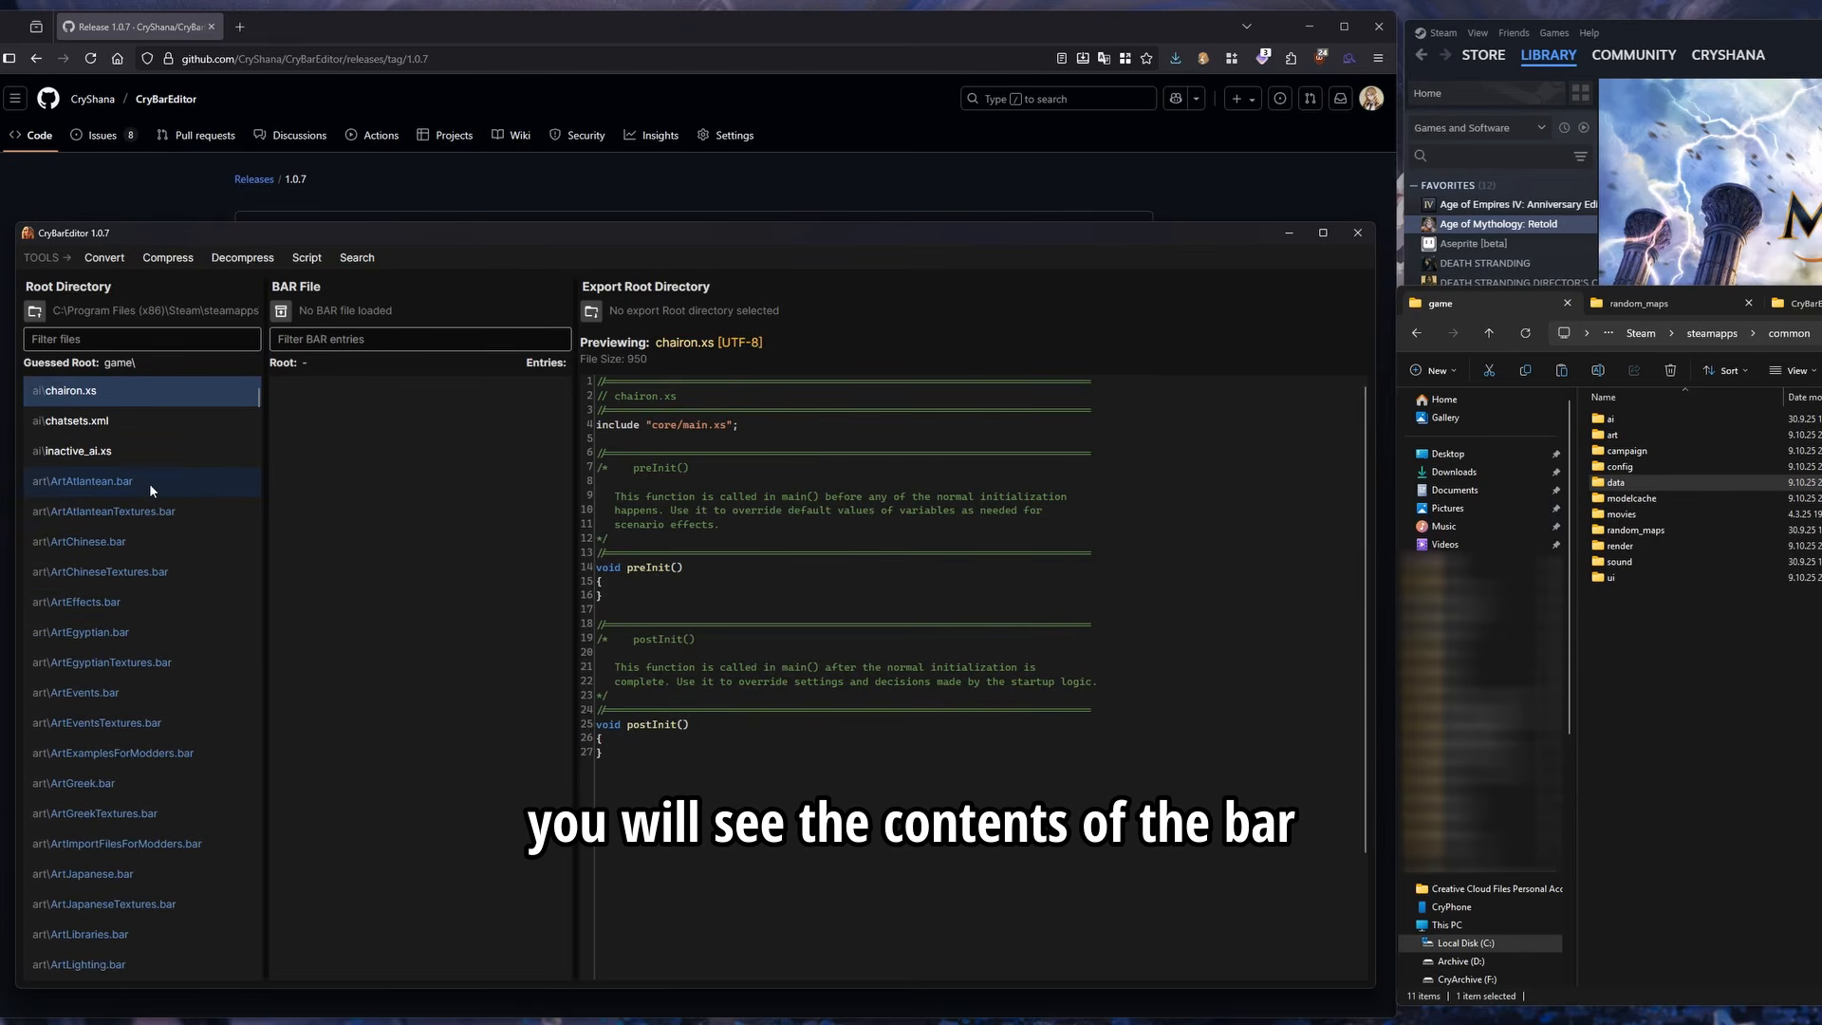
Load ArtAtlantean.bar, widen its entry list and look through the archive's entries
click(149, 486)
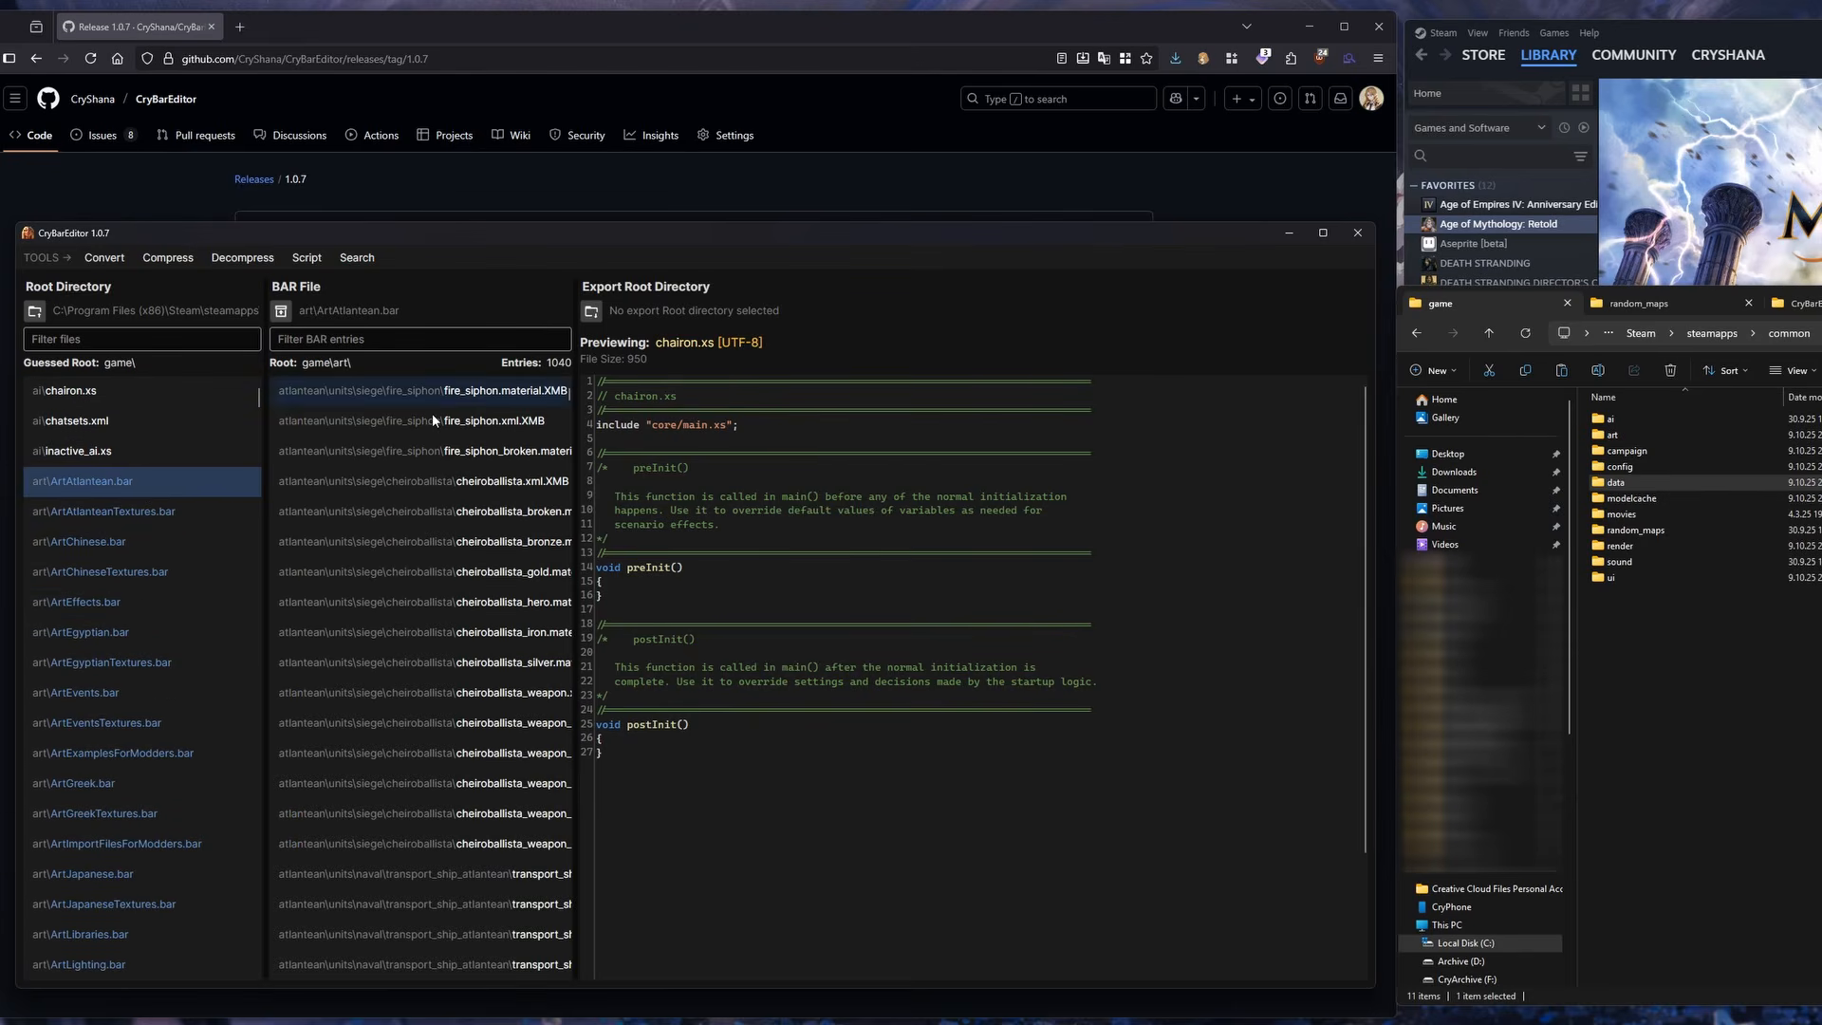
drag(576, 400, 657, 401)
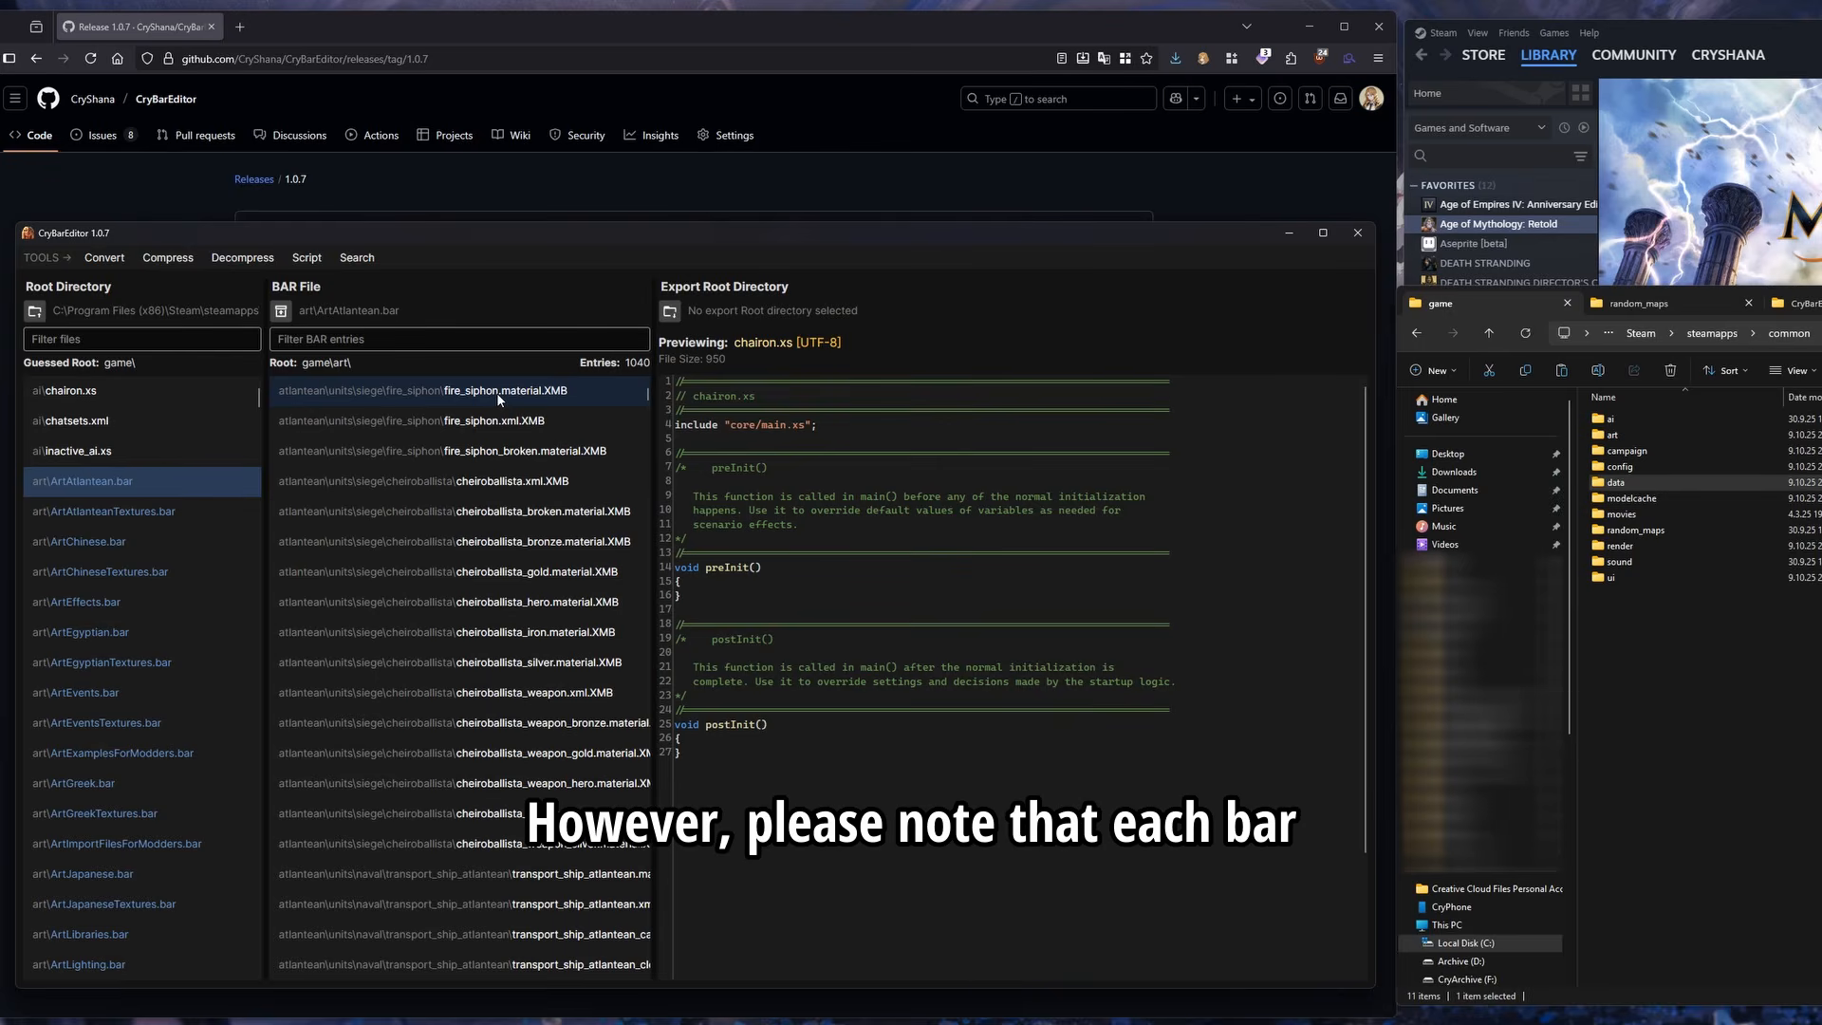
scroll(527, 608, down, 6)
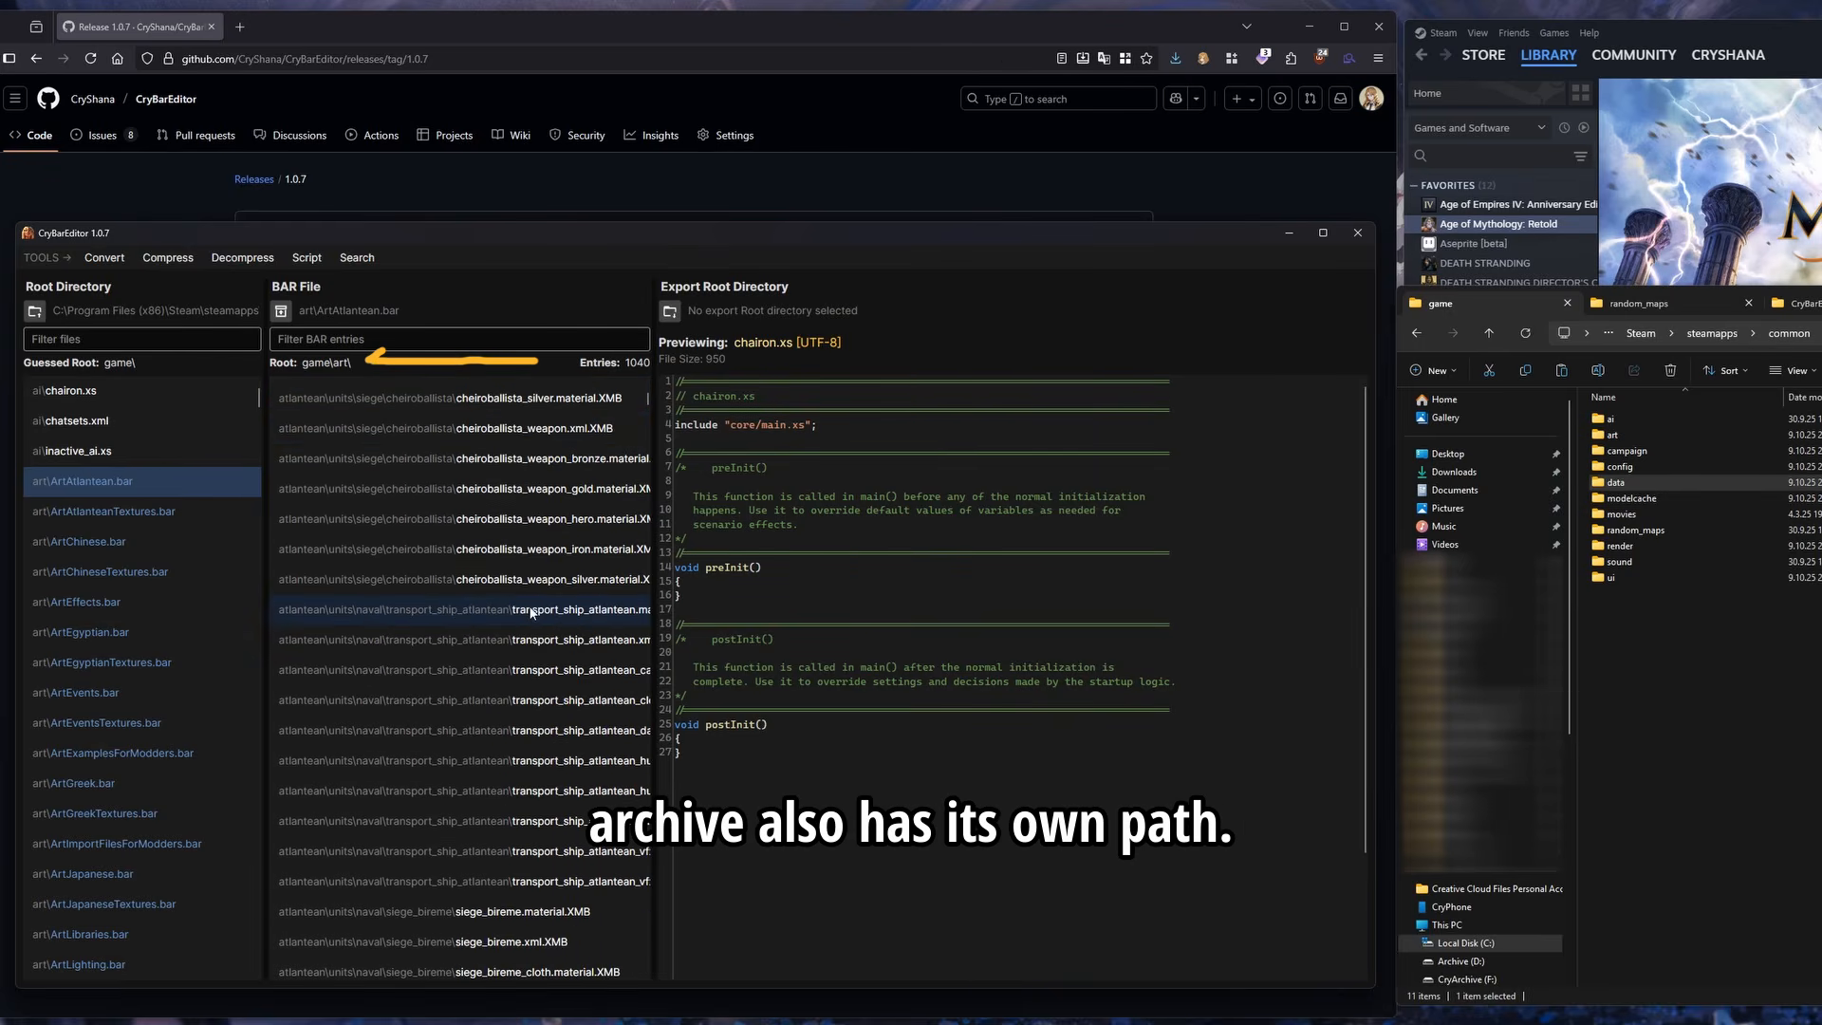
scroll(527, 611, up, 6)
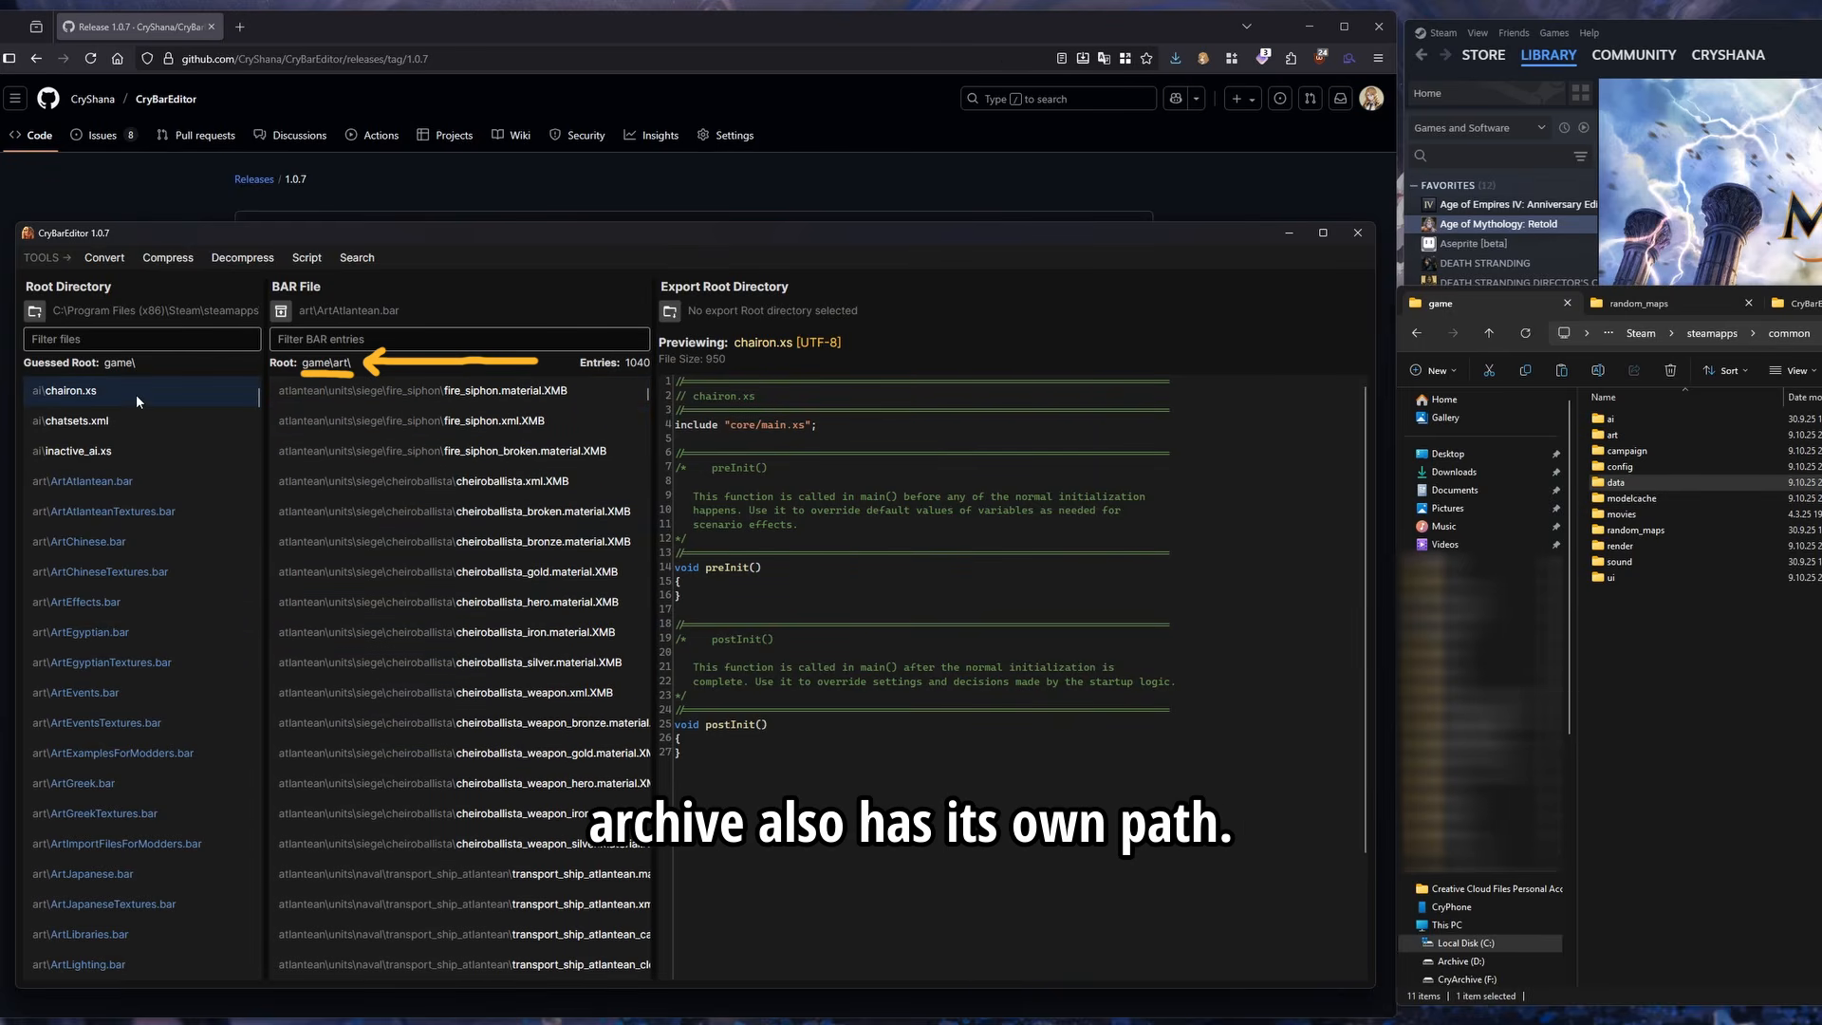
Preview chatsets.xml, inactive_ai.xs and chairon.xs from the ai folder again
click(155, 421)
click(128, 448)
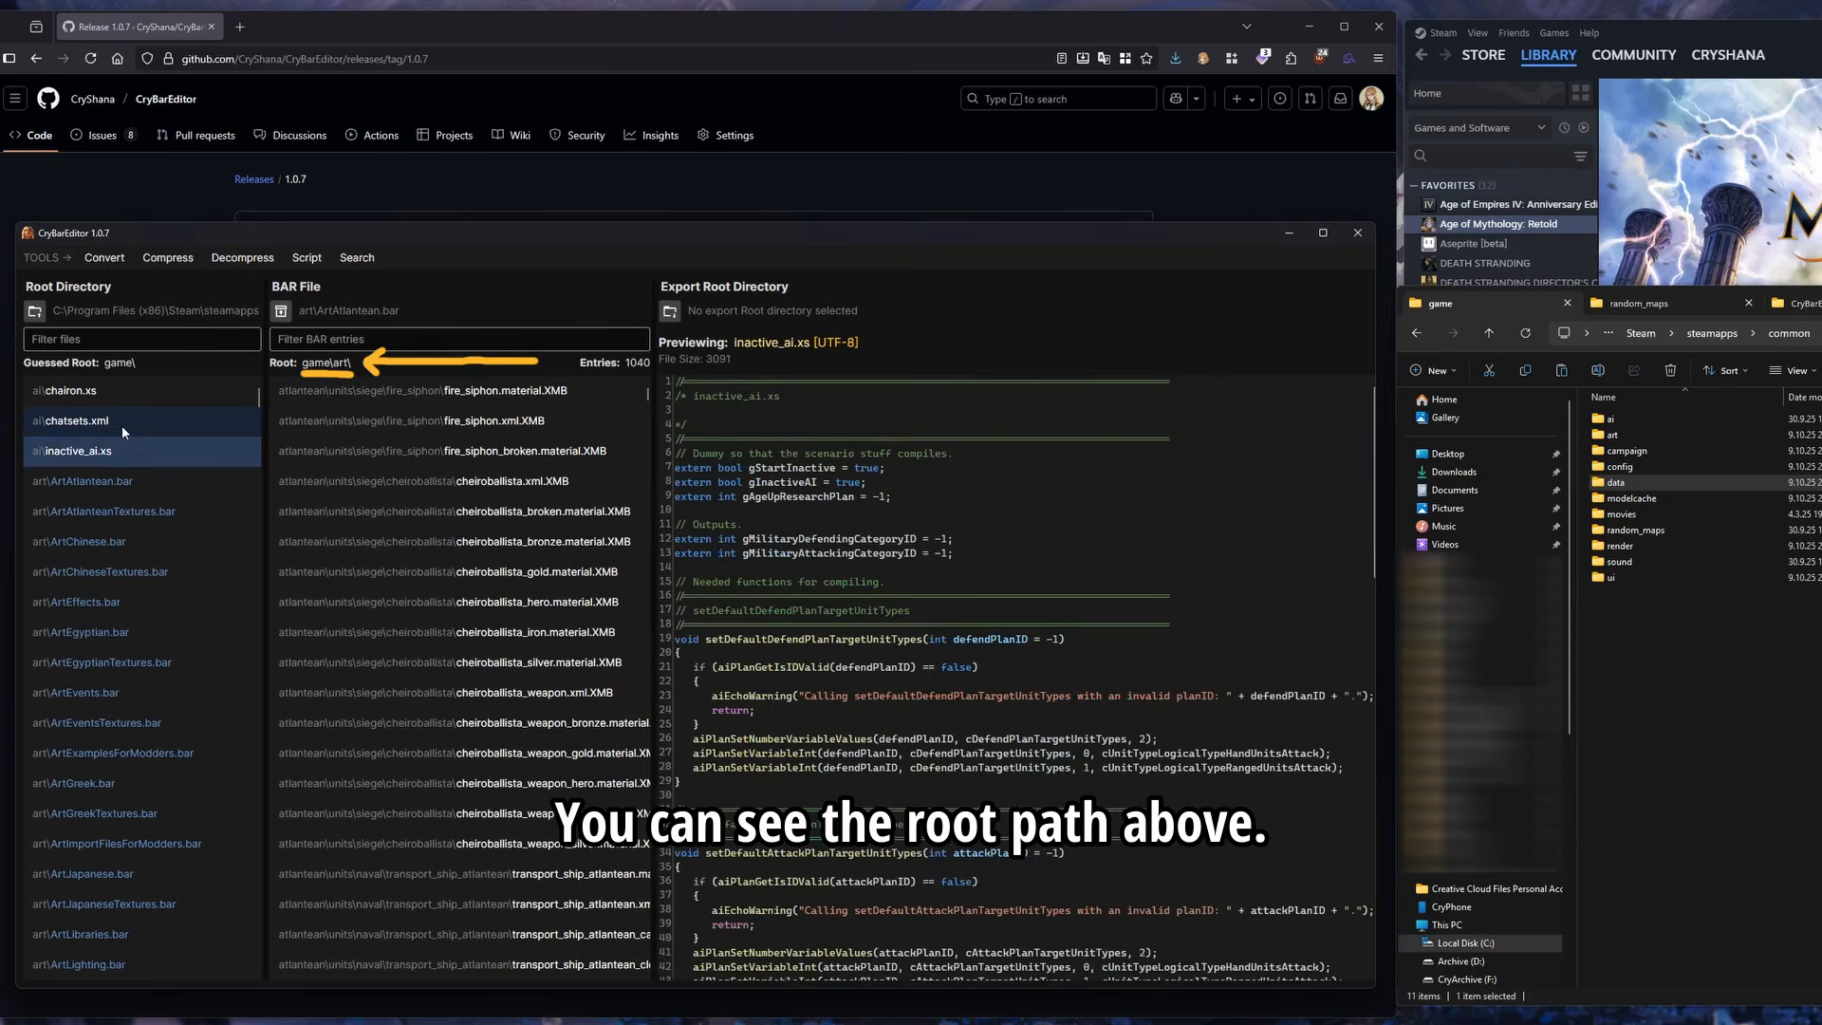
click(116, 396)
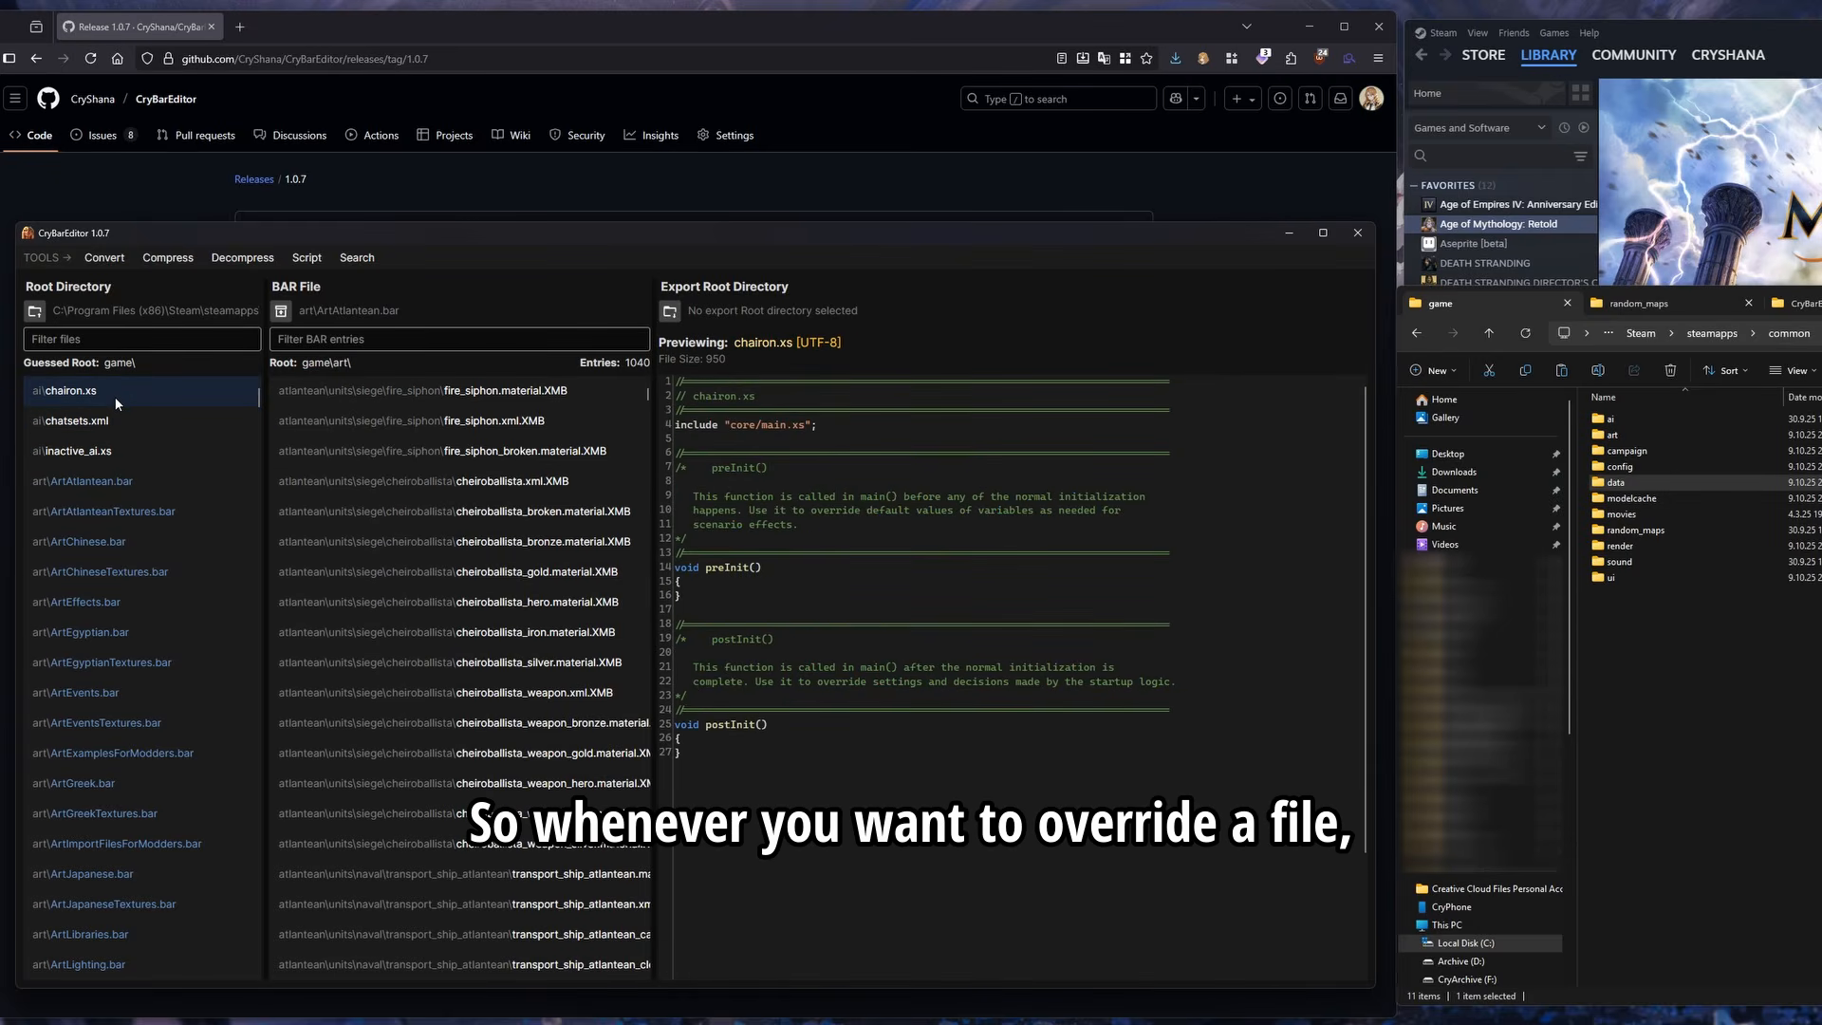
Filter the root directory files by "Data" and load the Data.bar archive from the data folder
click(139, 339)
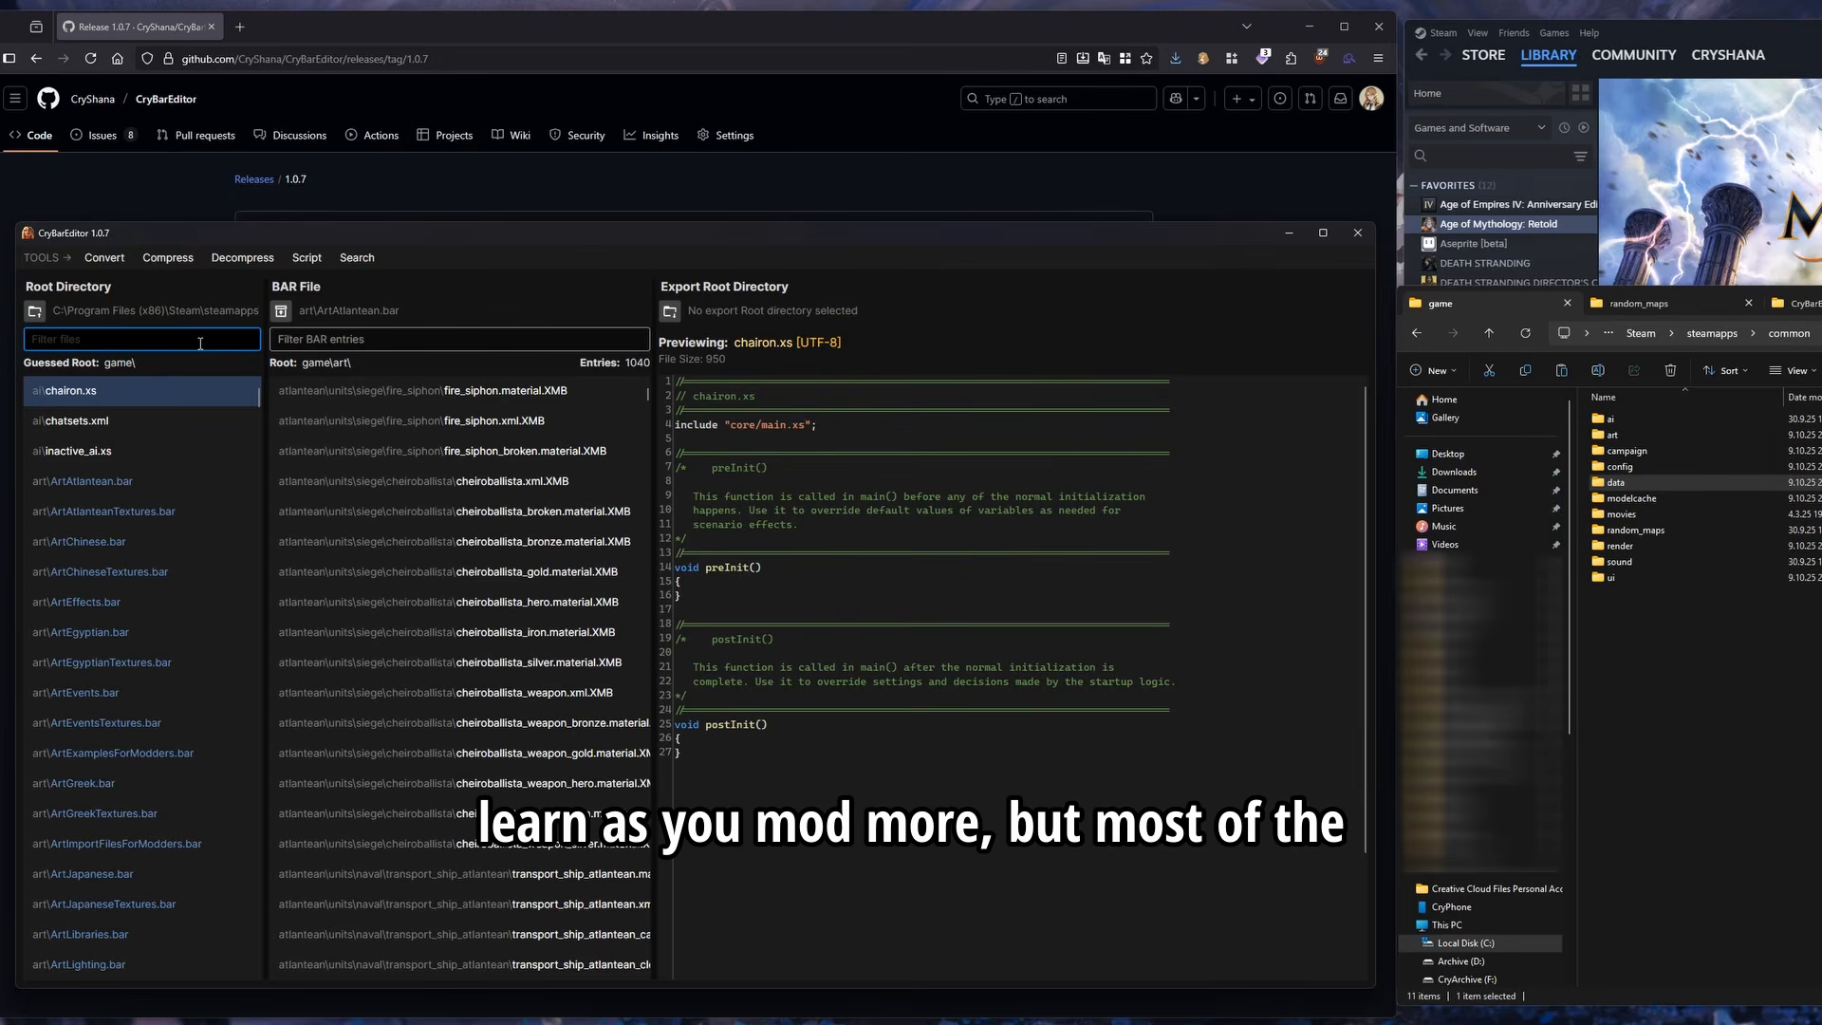
text(Data)
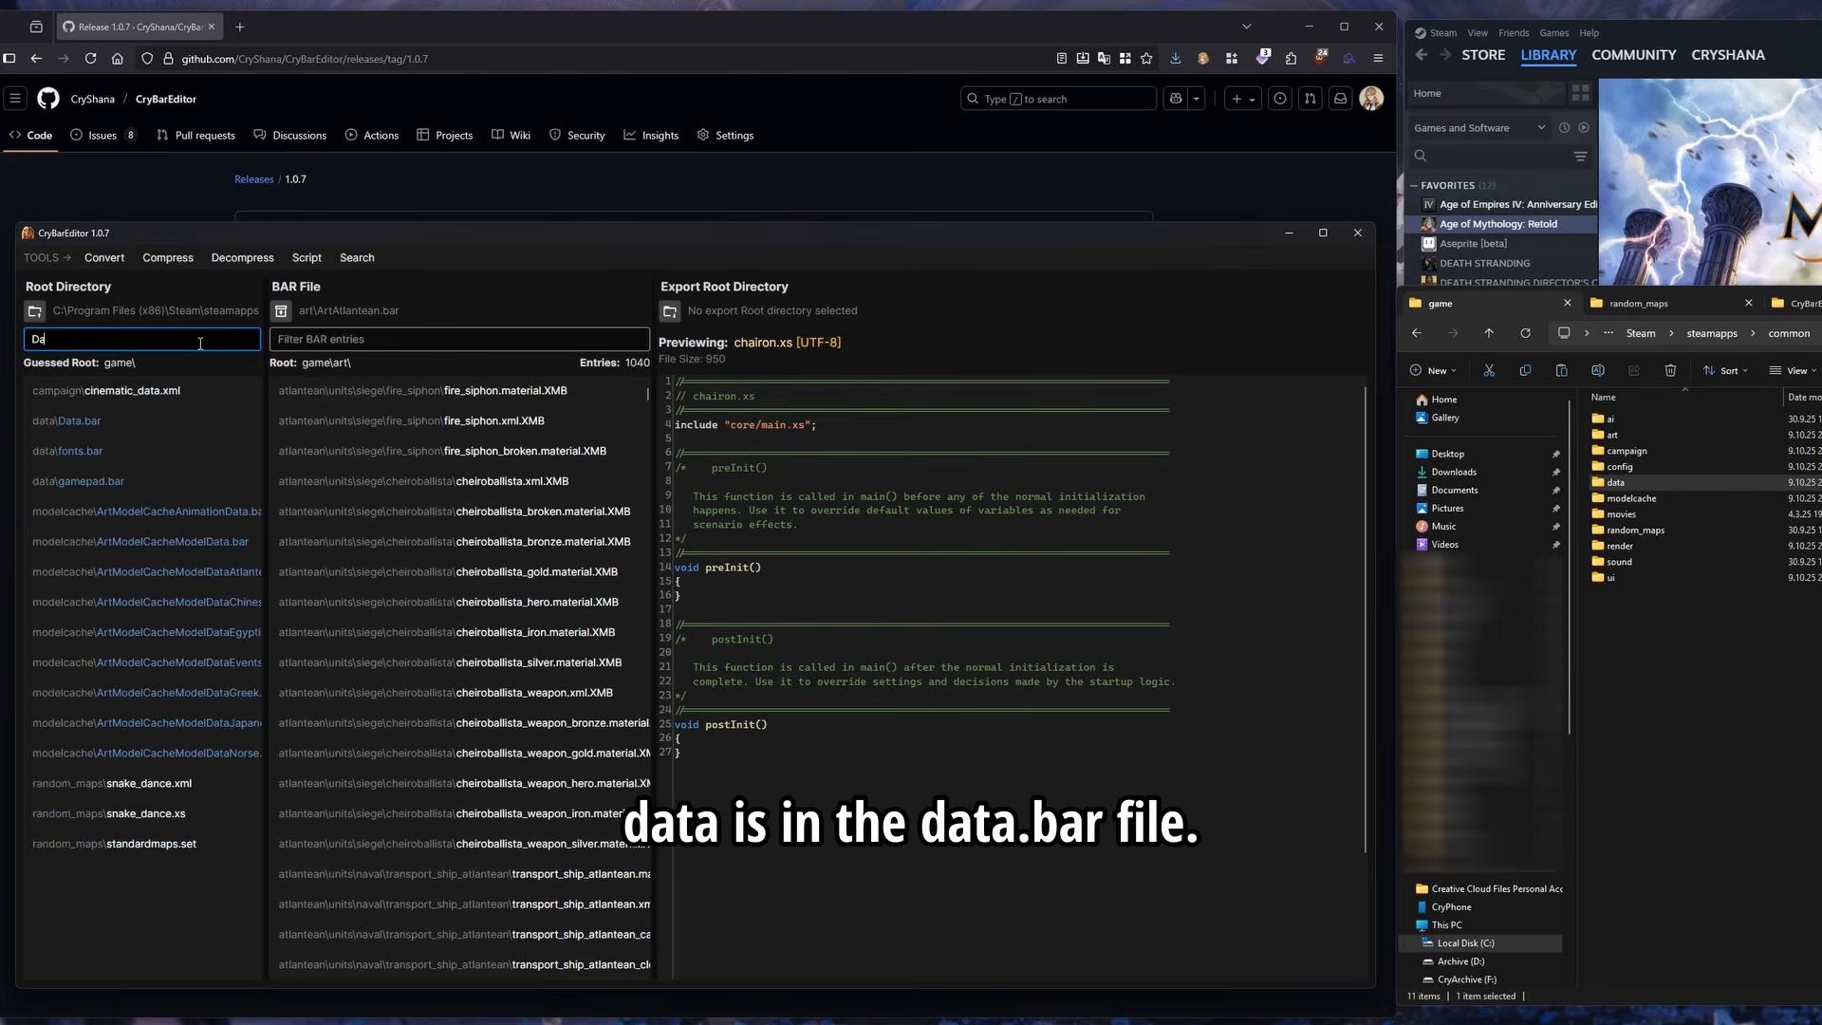
click(81, 427)
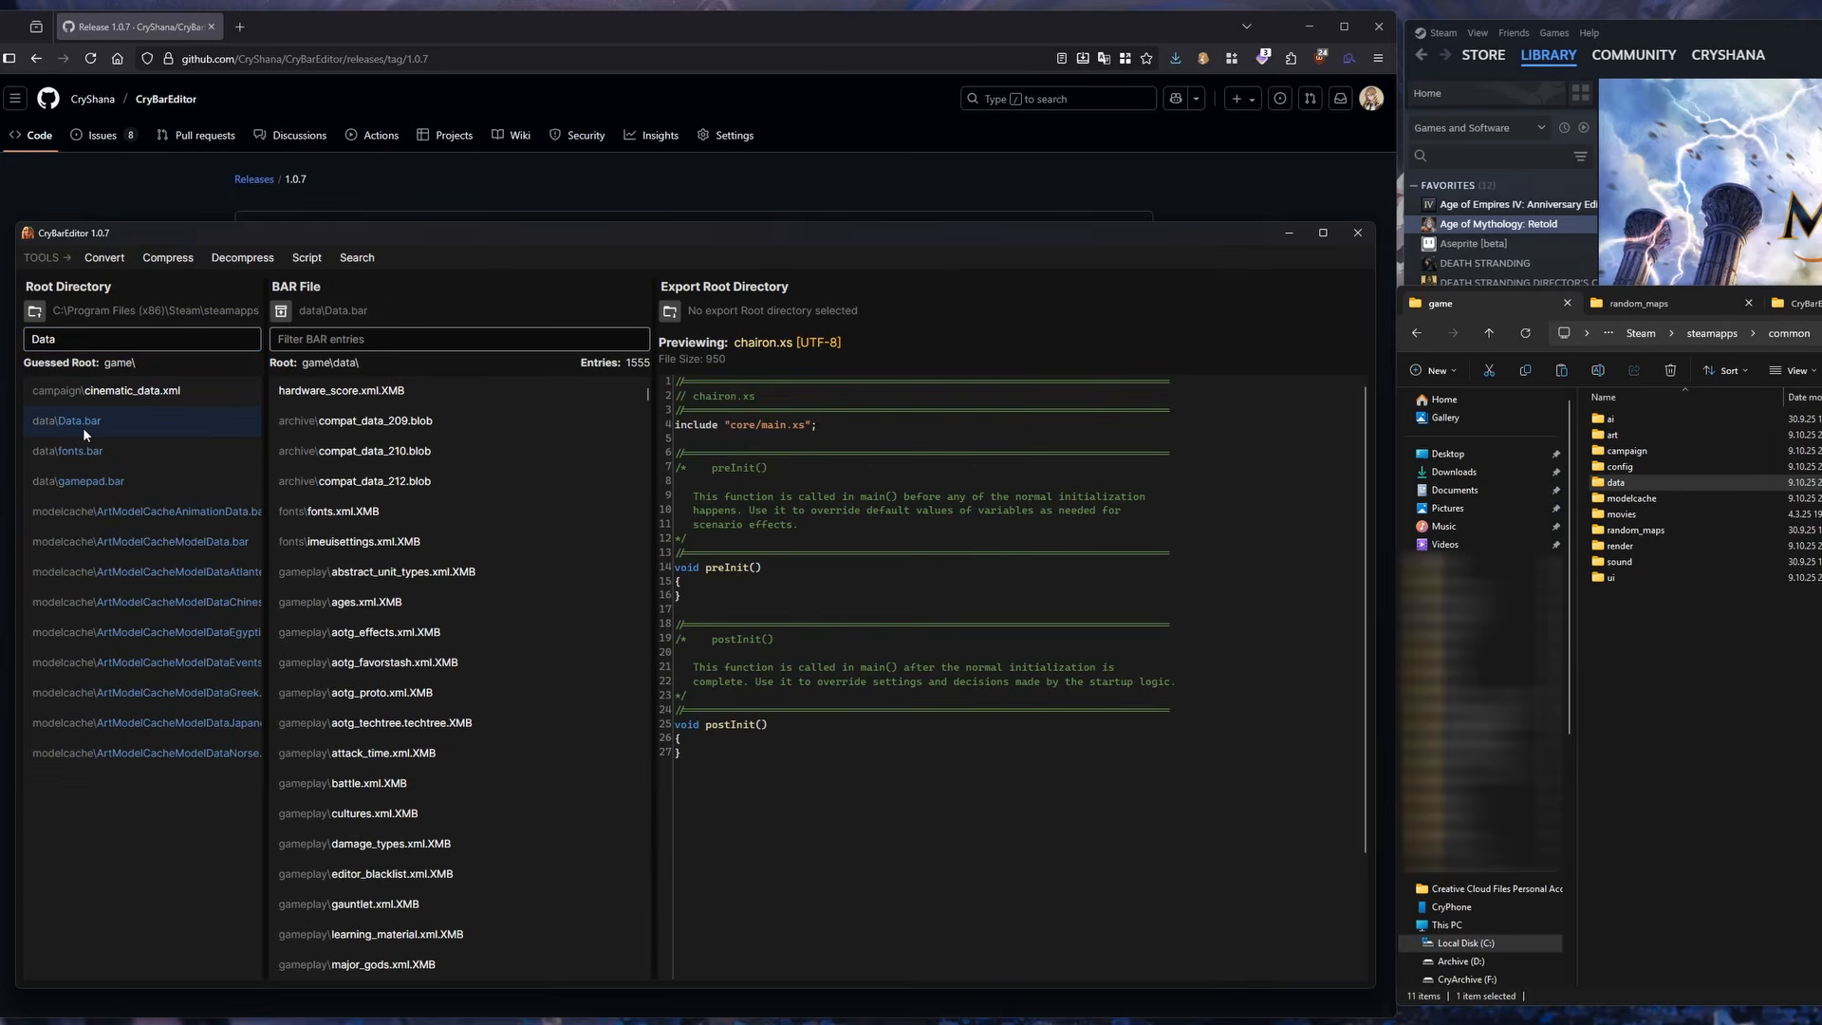
Filter the Data.bar entries by "proto" and preview gameplay\proto.xml.XMB
click(361, 421)
click(370, 338)
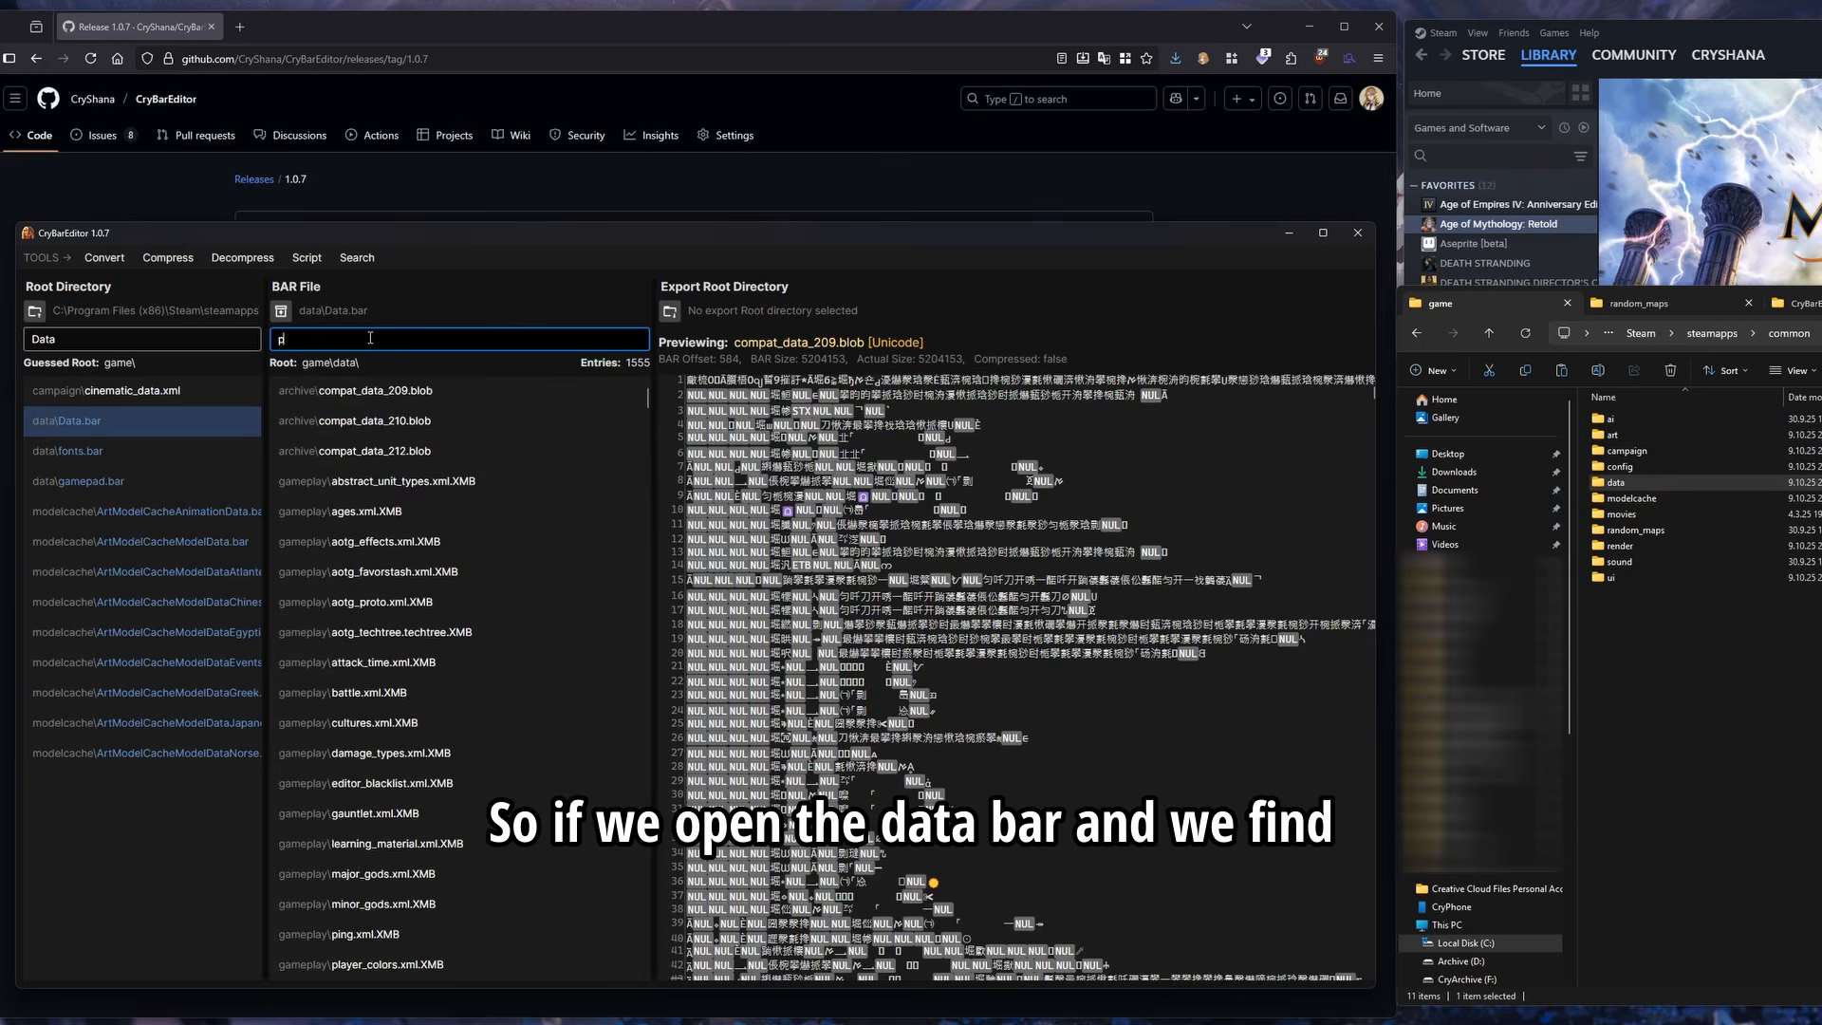
text(proto)
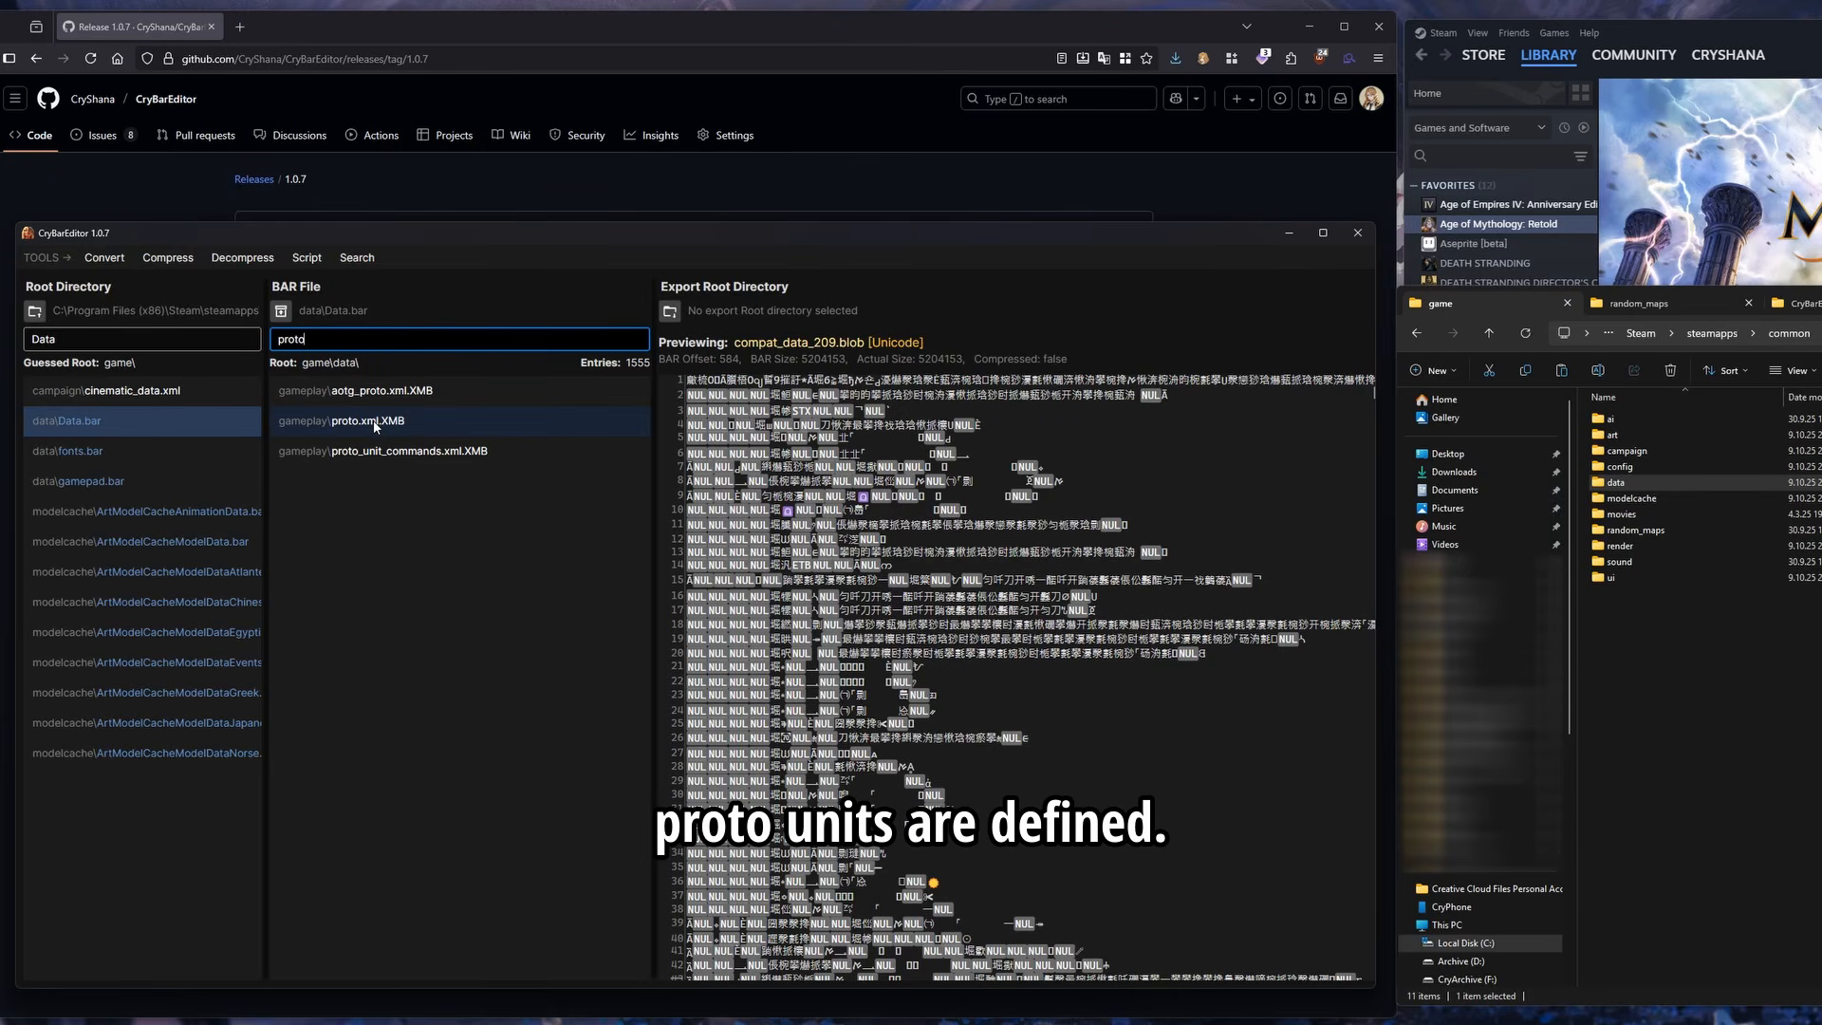
click(375, 424)
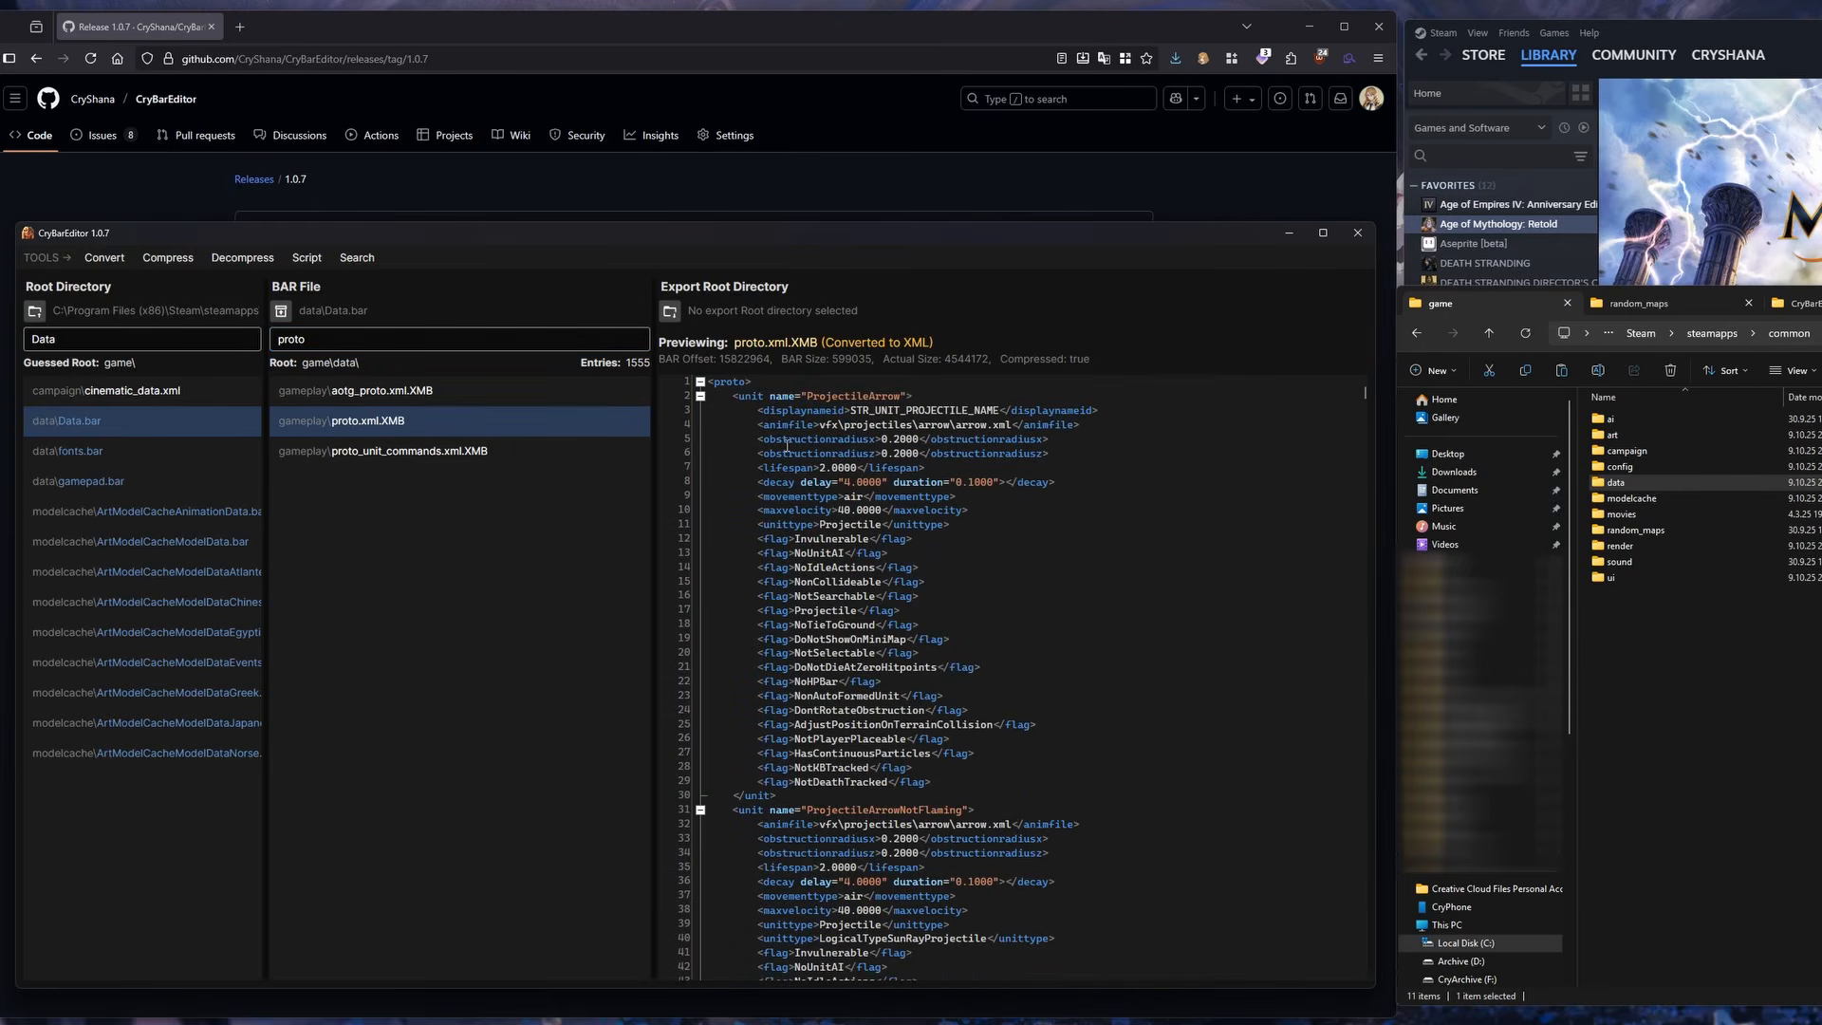
Look through the first unit definitions in the proto file, collapsing and expanding the ProjectileArrow unit
scroll(1101, 436, down, 16)
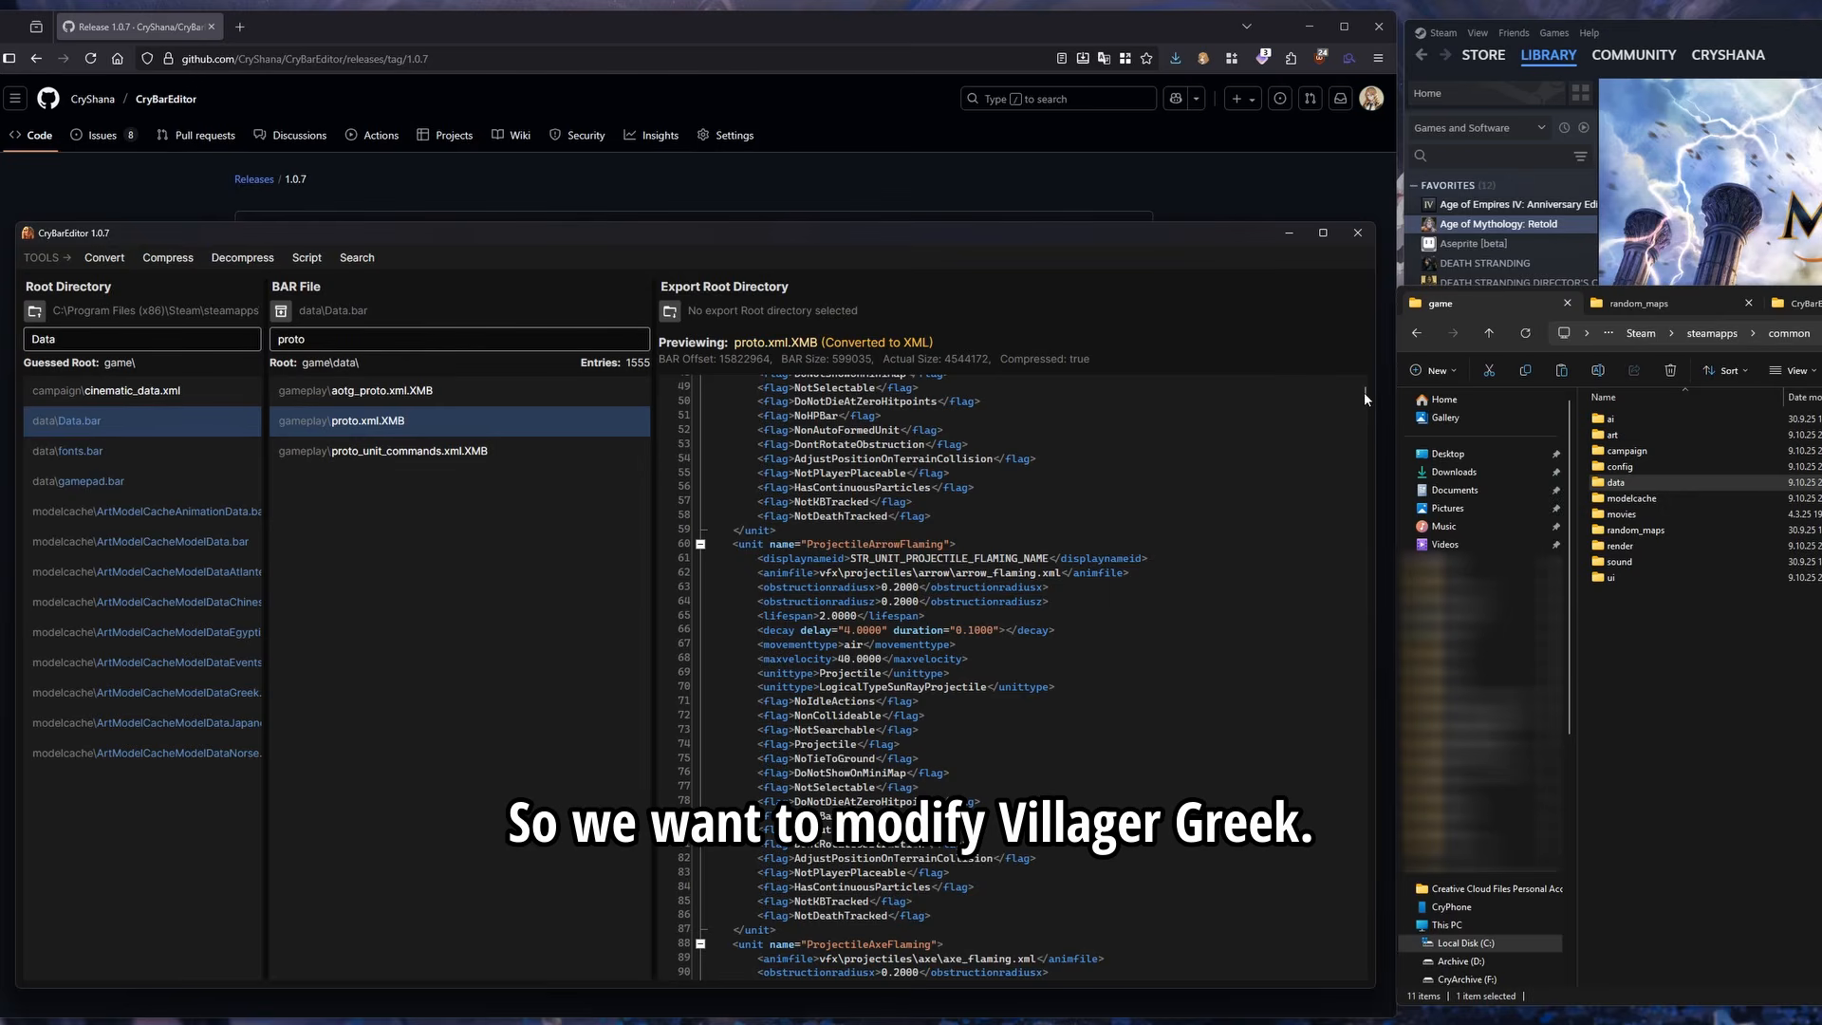
mouse_move(1365, 394)
mouse_down()
mouse_move(1367, 437)
mouse_move(1368, 381)
mouse_up()
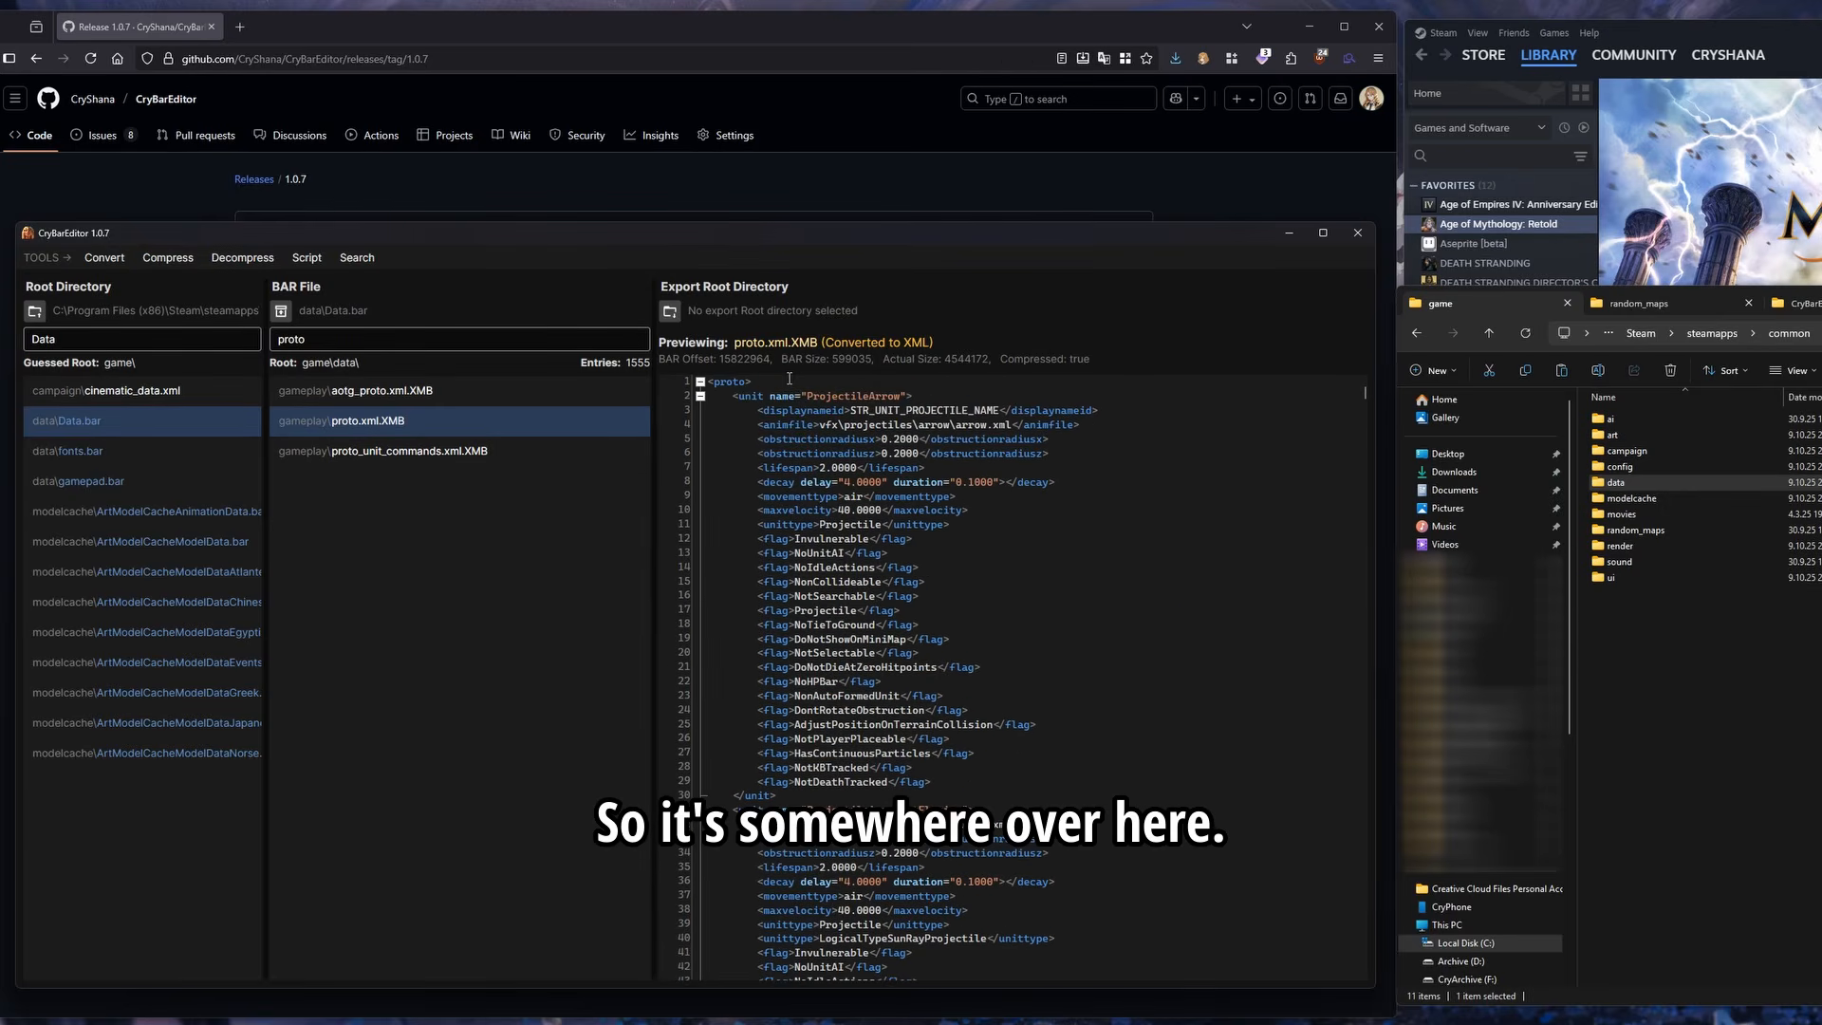
click(700, 396)
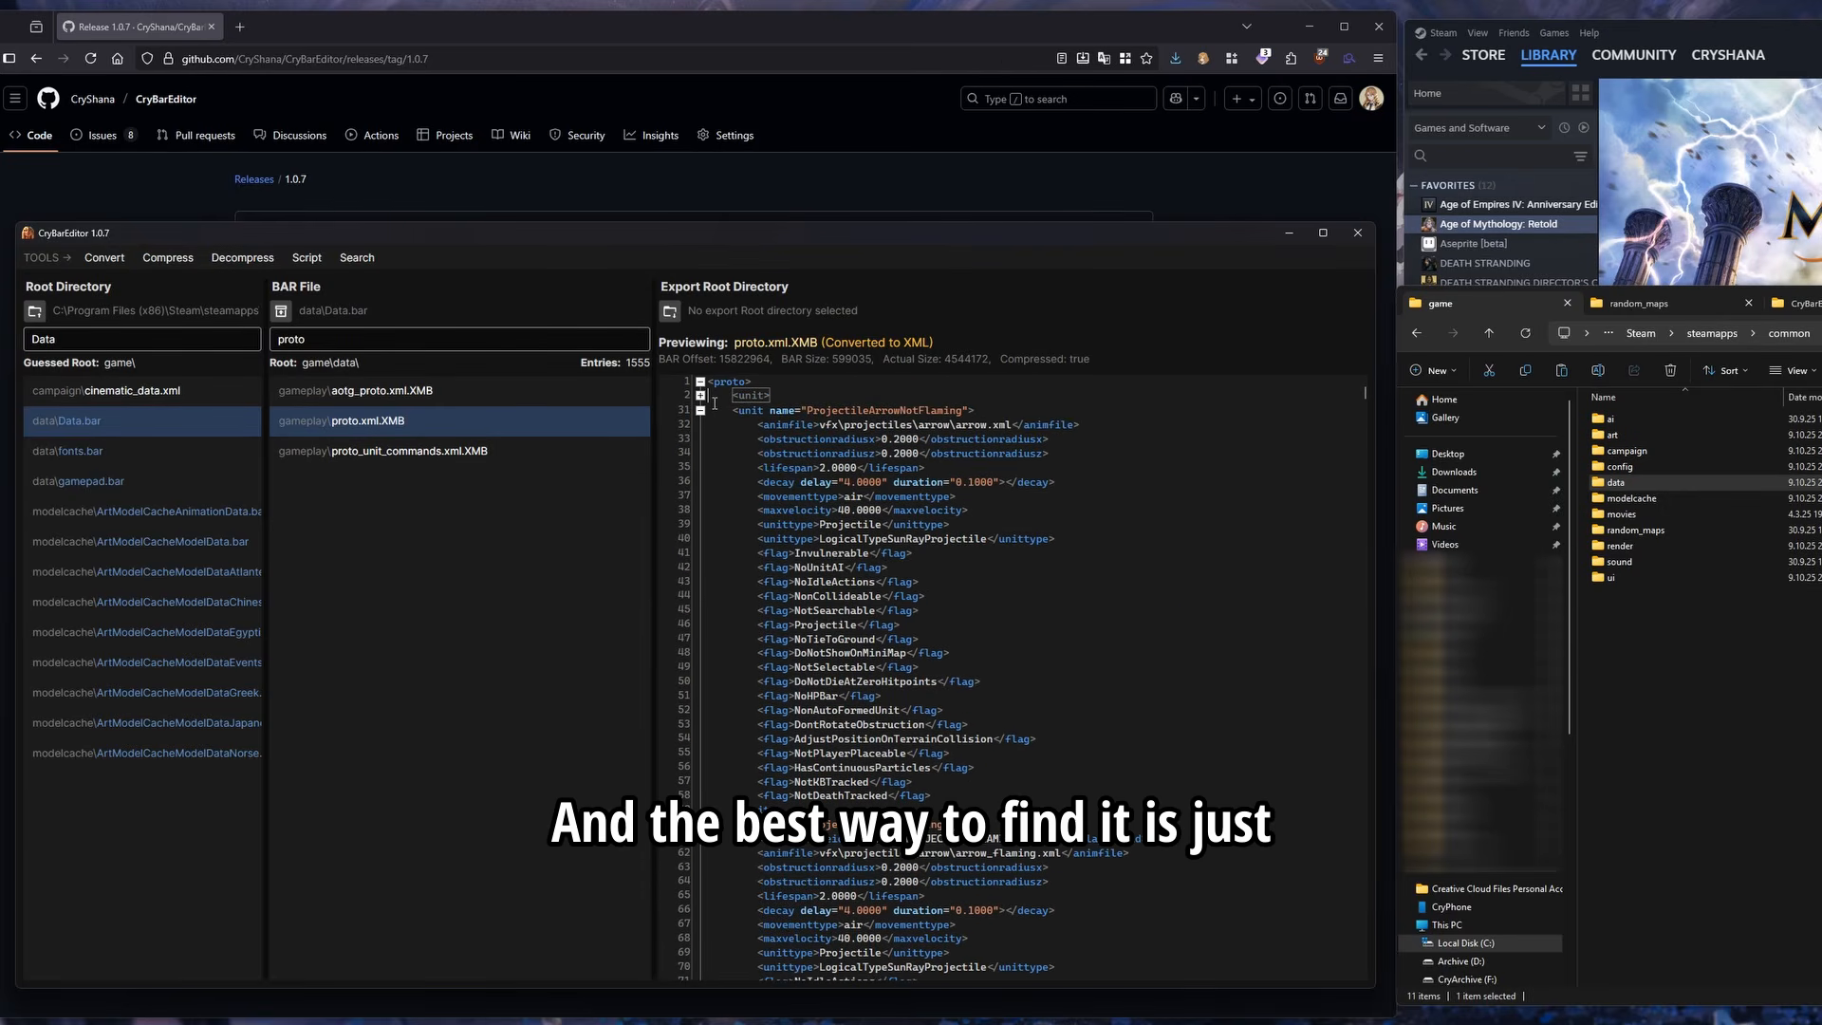
click(701, 396)
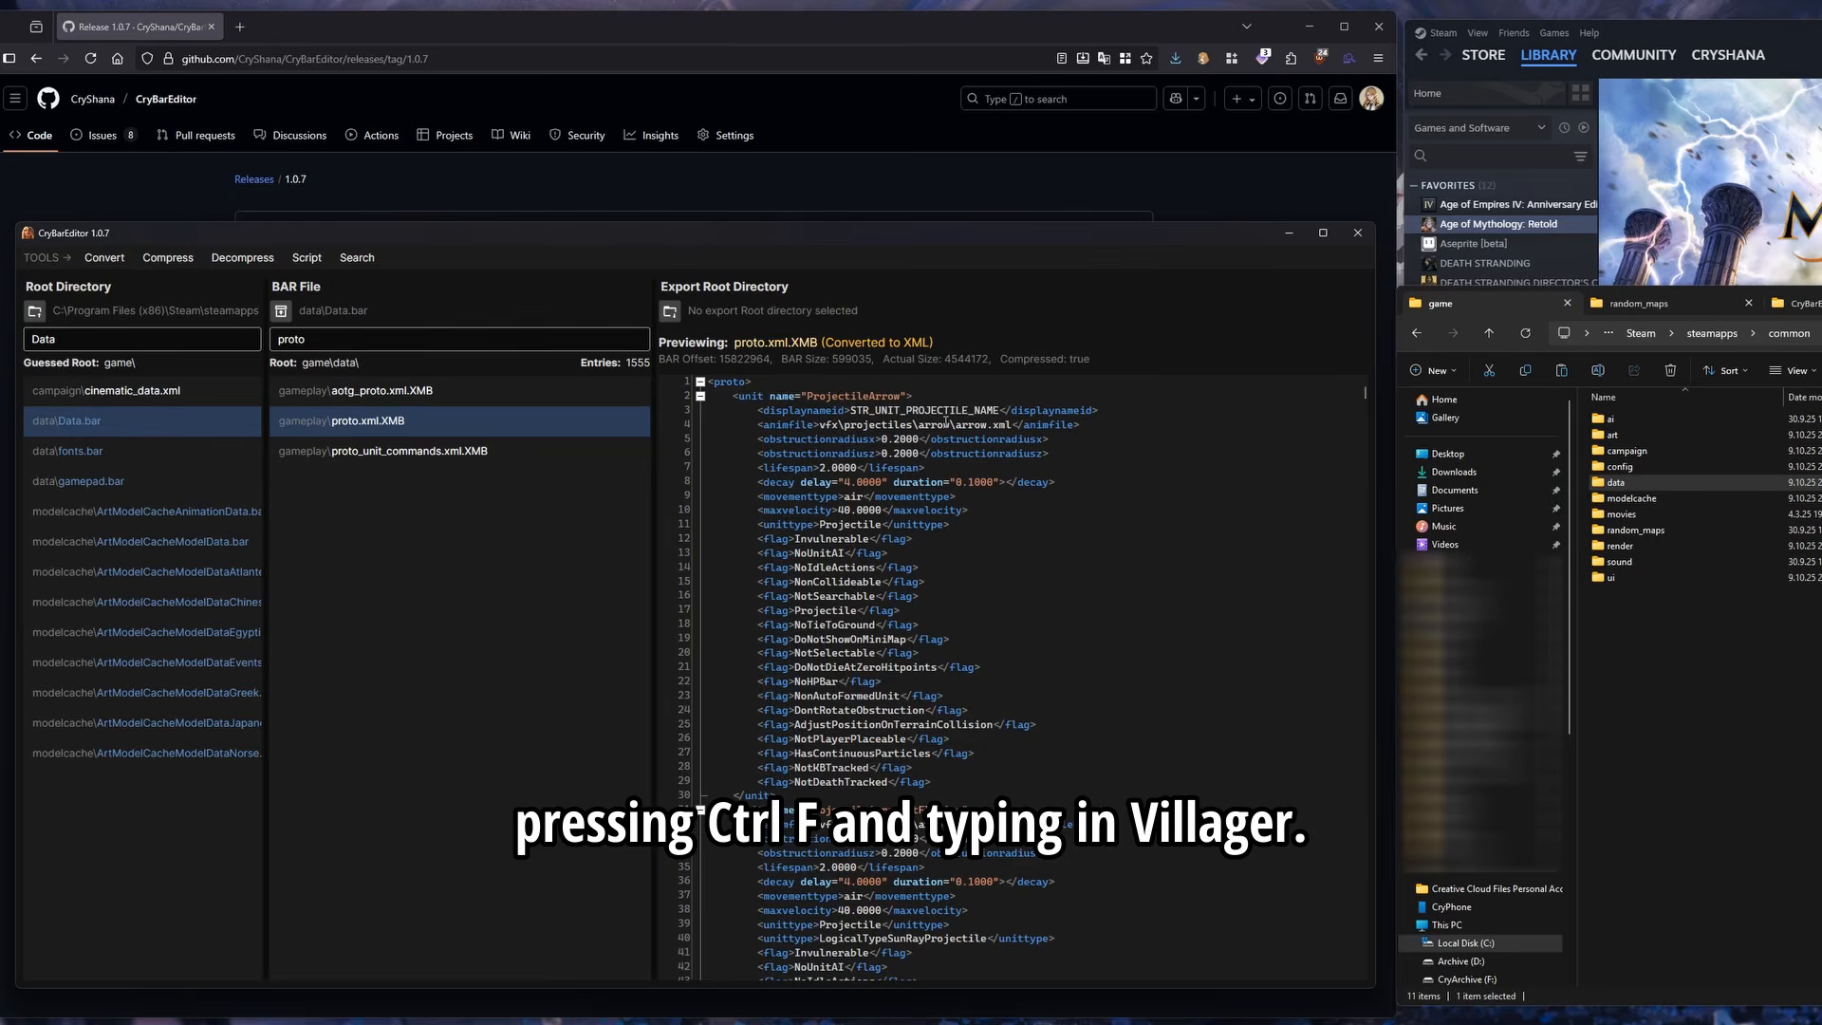
Search the proto file for "VillagerGreek", examine that unit's properties and close the search
key(ctrl+f)
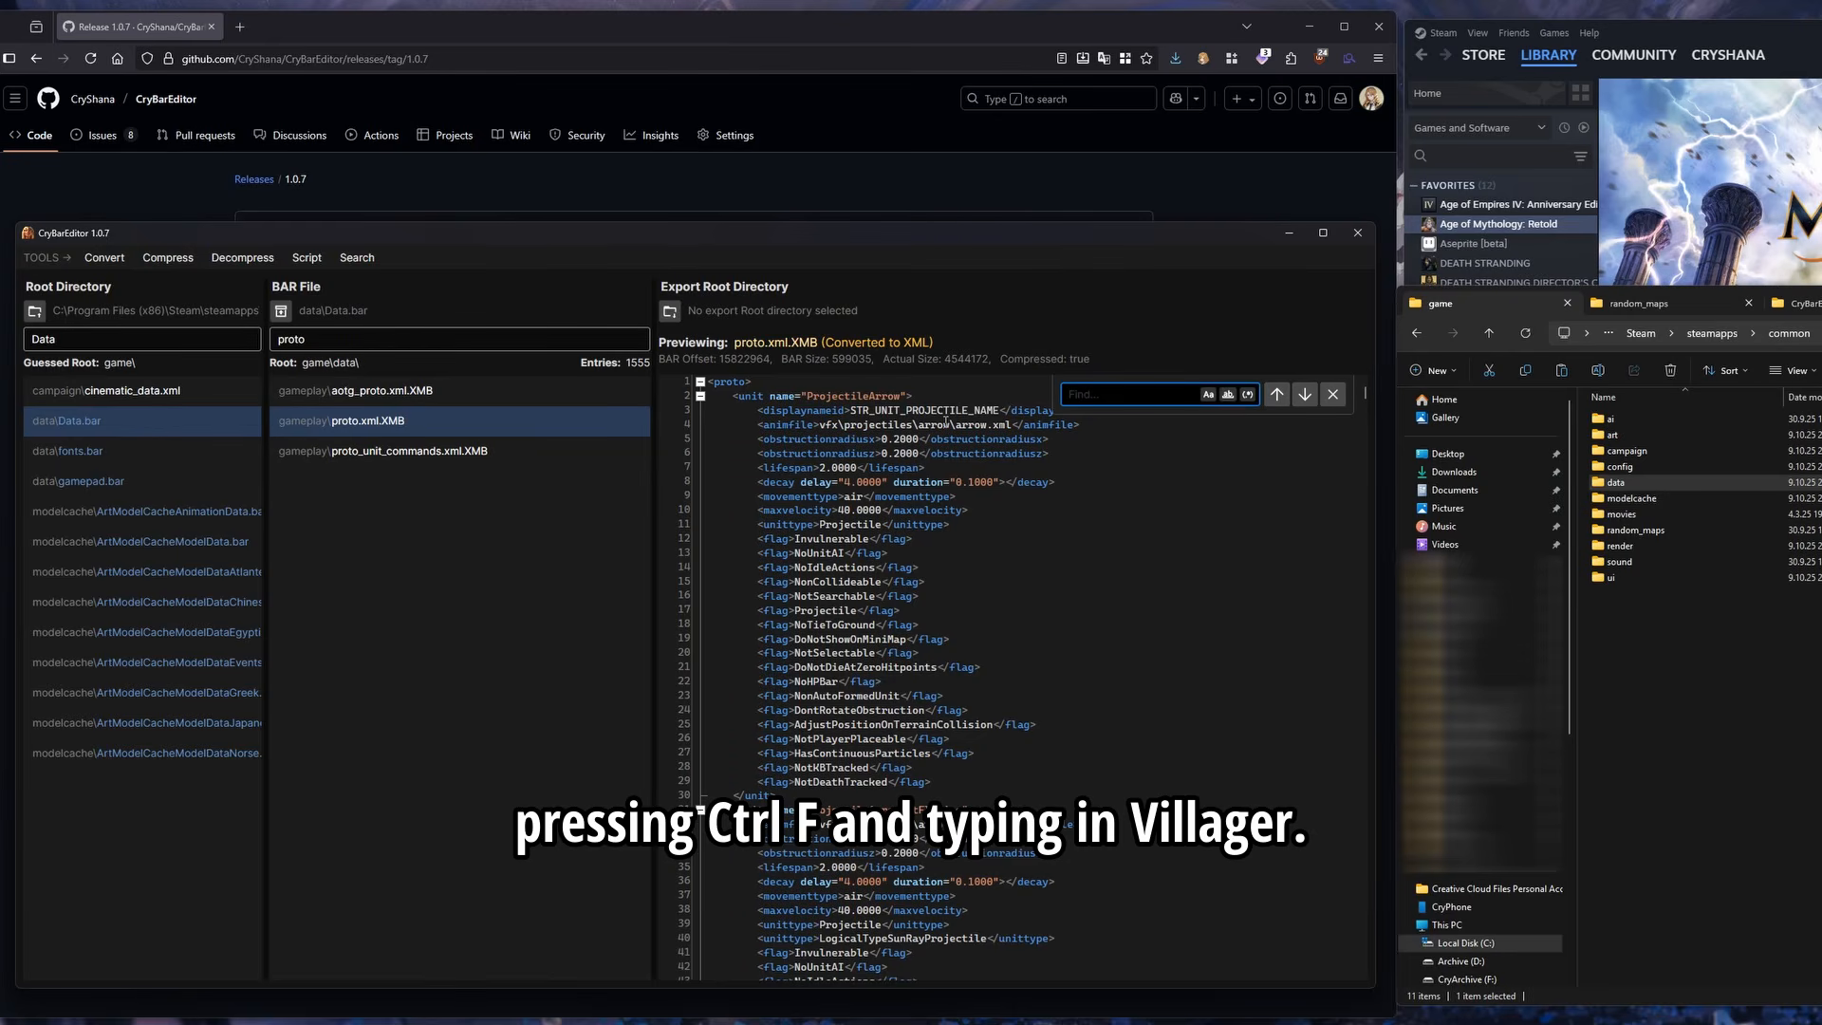
text(VillagerGreek)
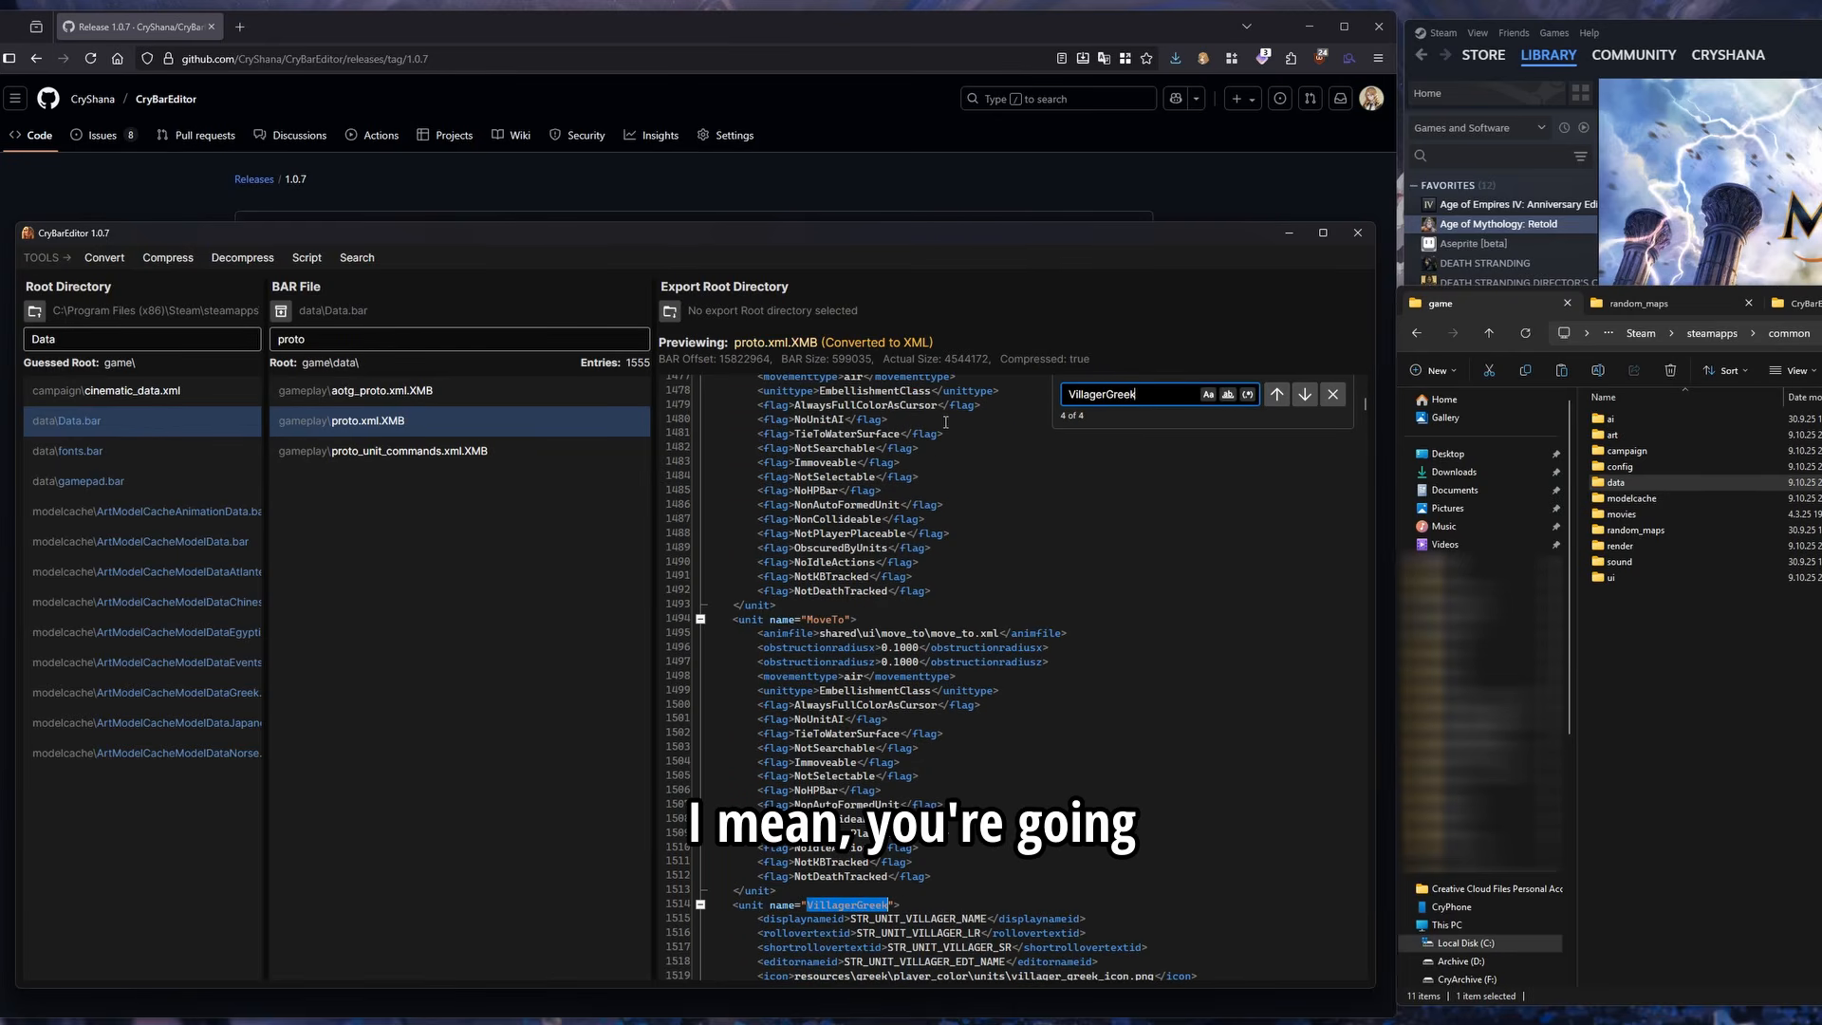
scroll(877, 537, down, 5)
drag(733, 453, 925, 795)
scroll(882, 664, down, 6)
click(961, 553)
scroll(961, 590, up, 11)
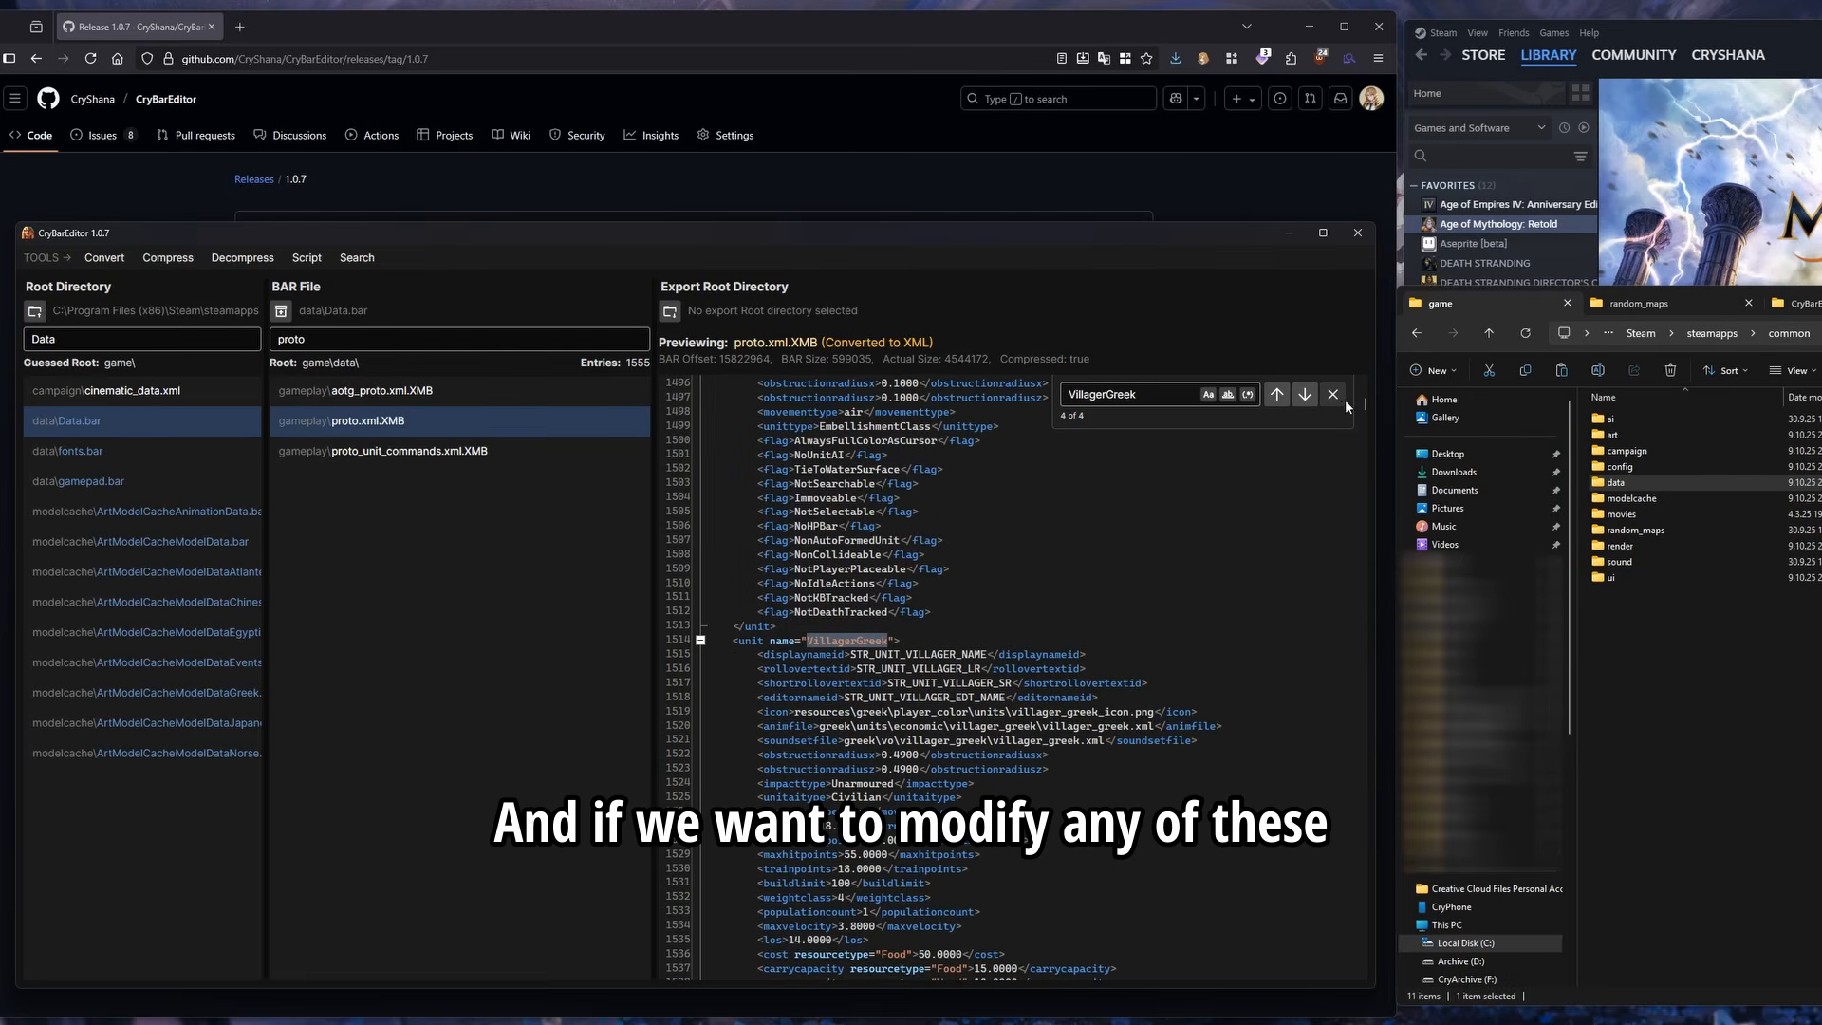
key(Escape)
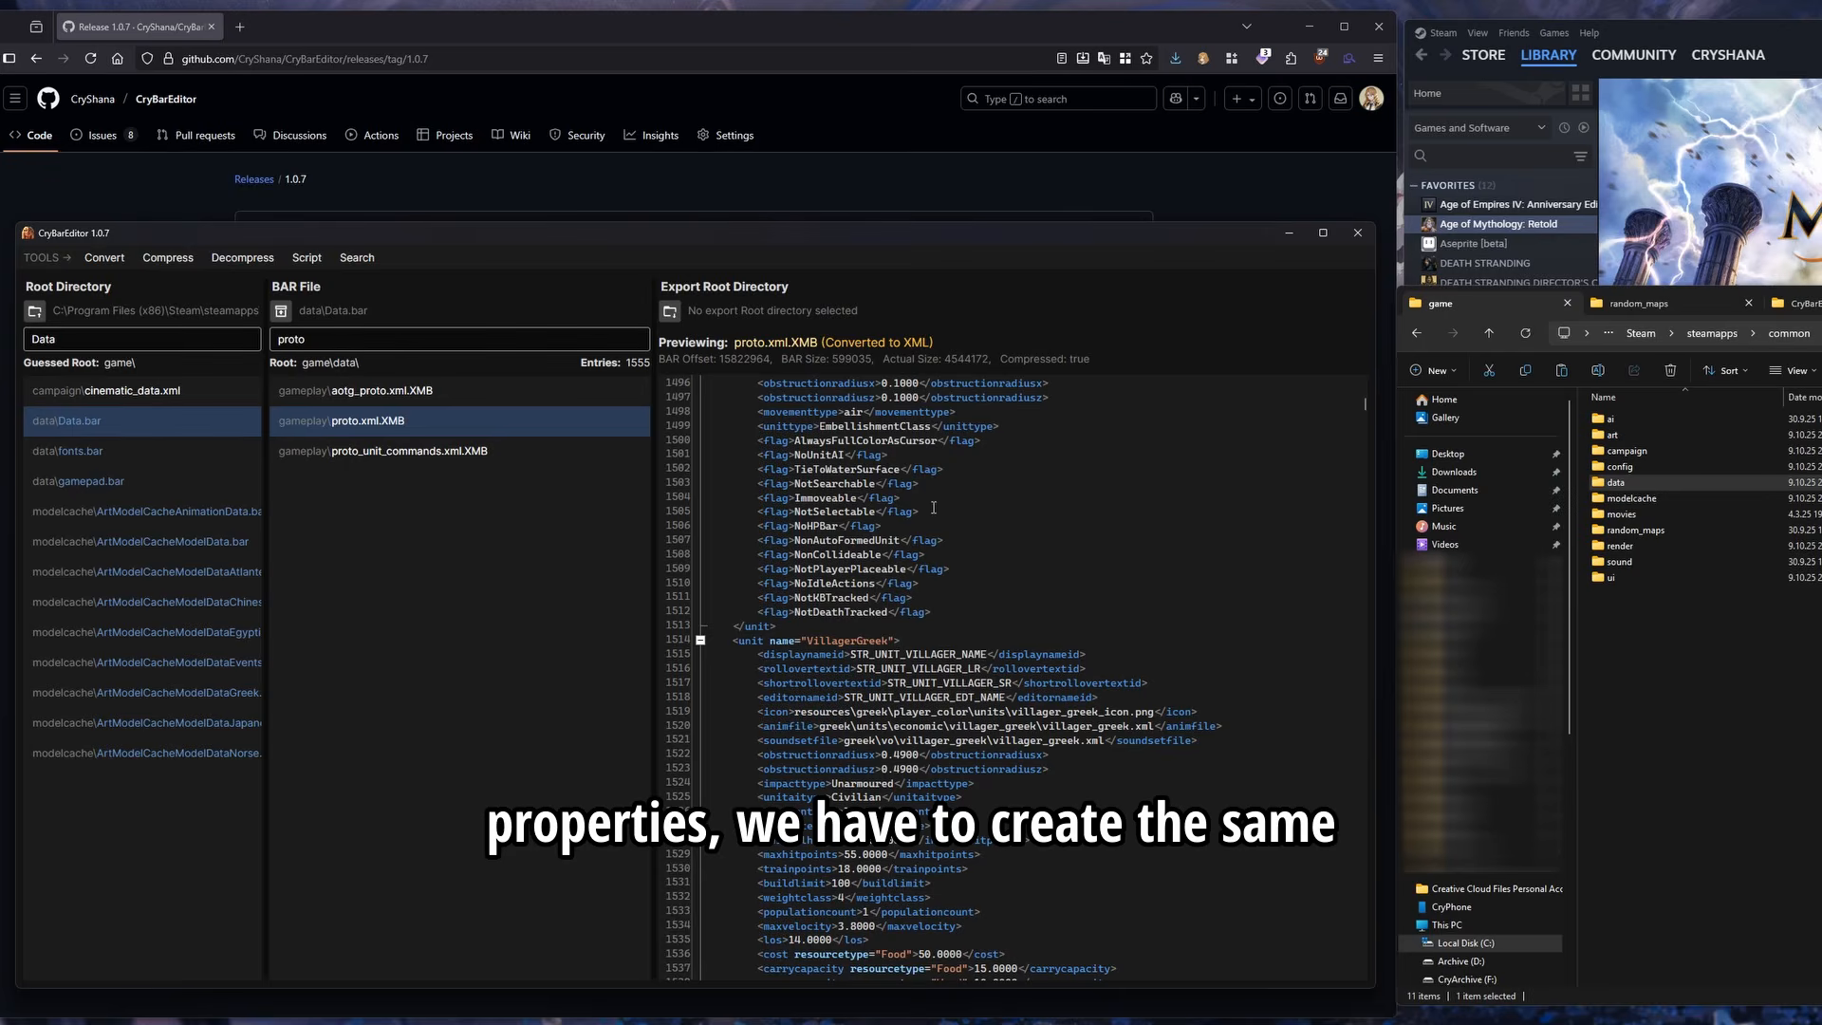
Switch to File Explorer and delete the random_maps folder from the YourModName mod folder
click(1660, 311)
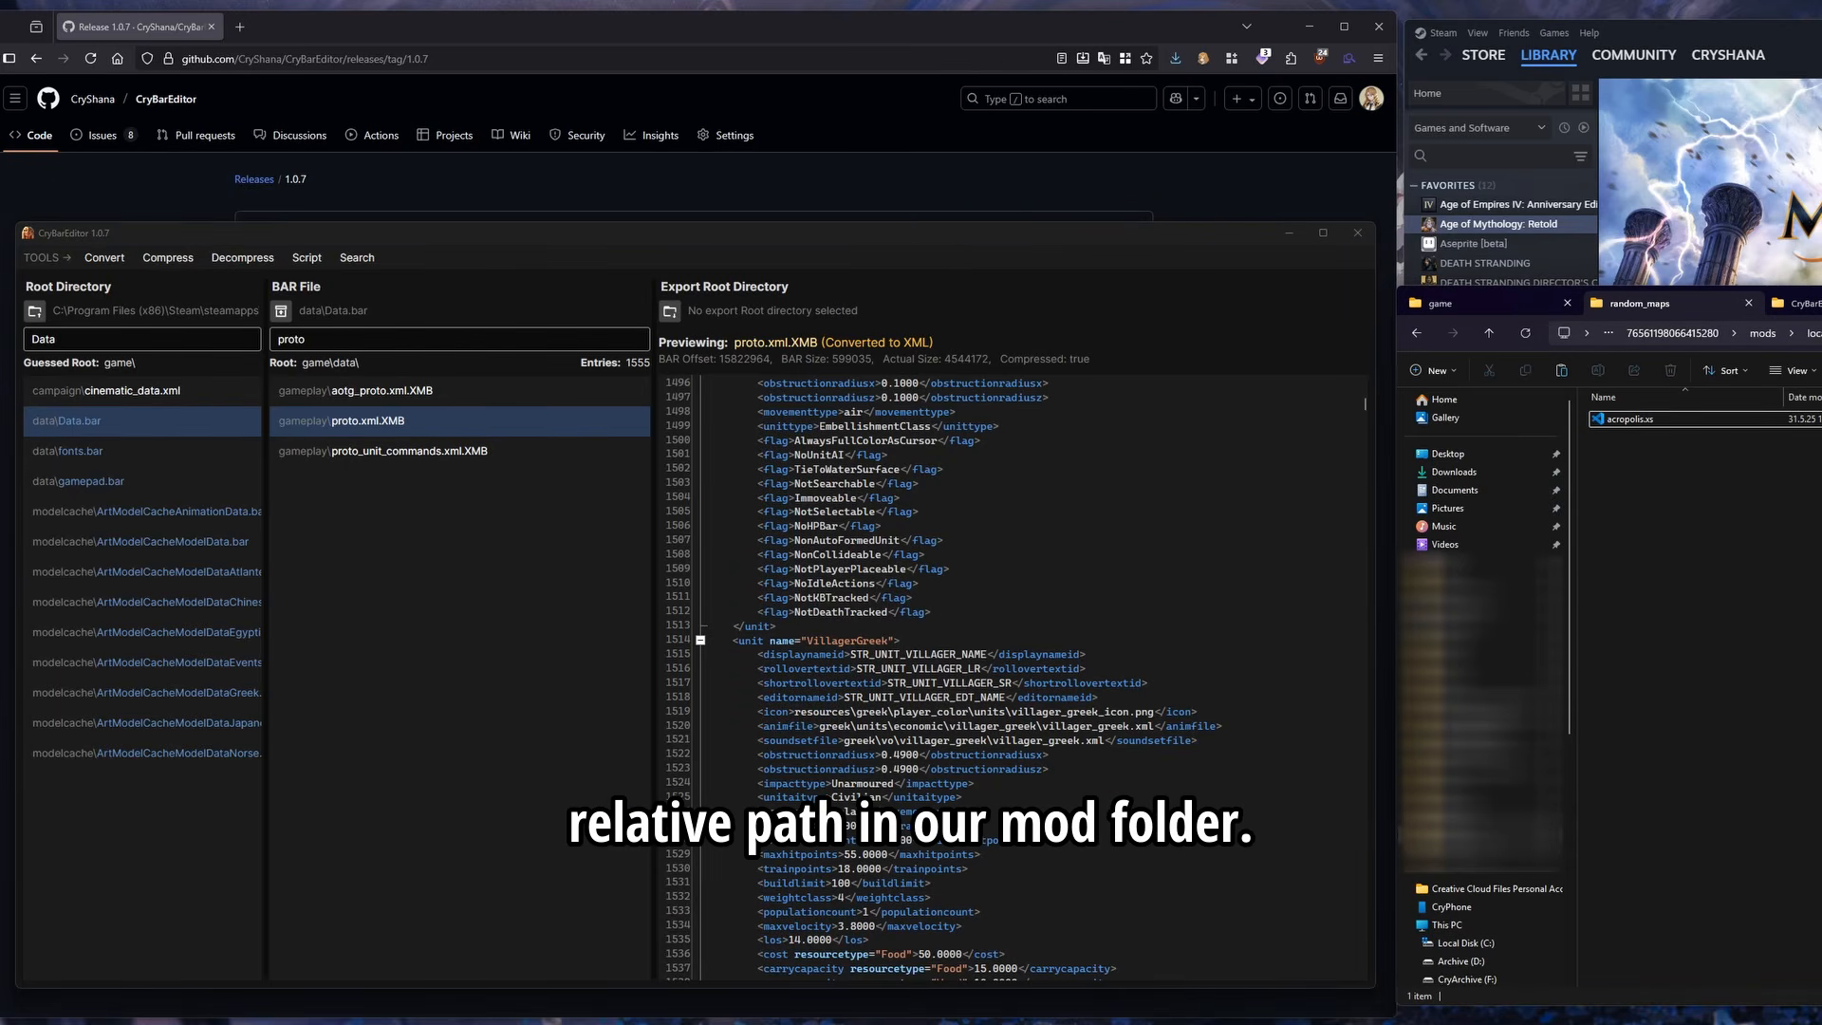
key(alt+Up)
click(1658, 420)
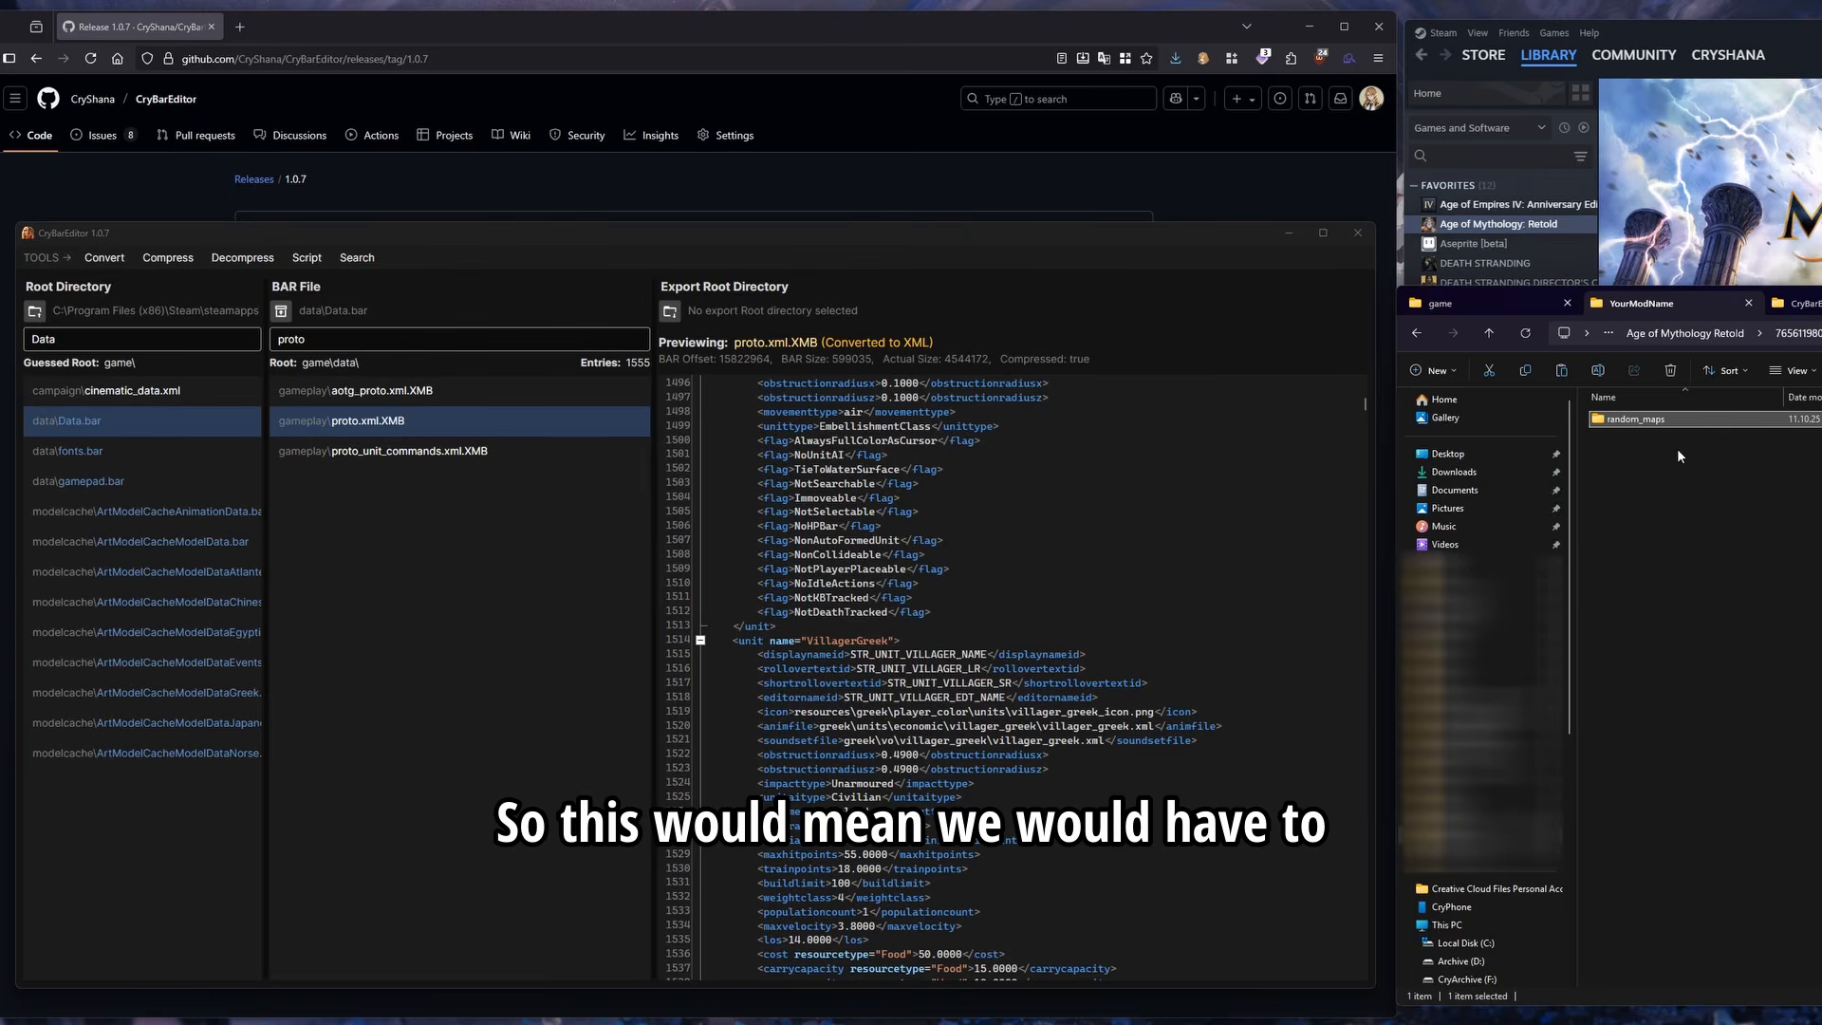
key(Delete)
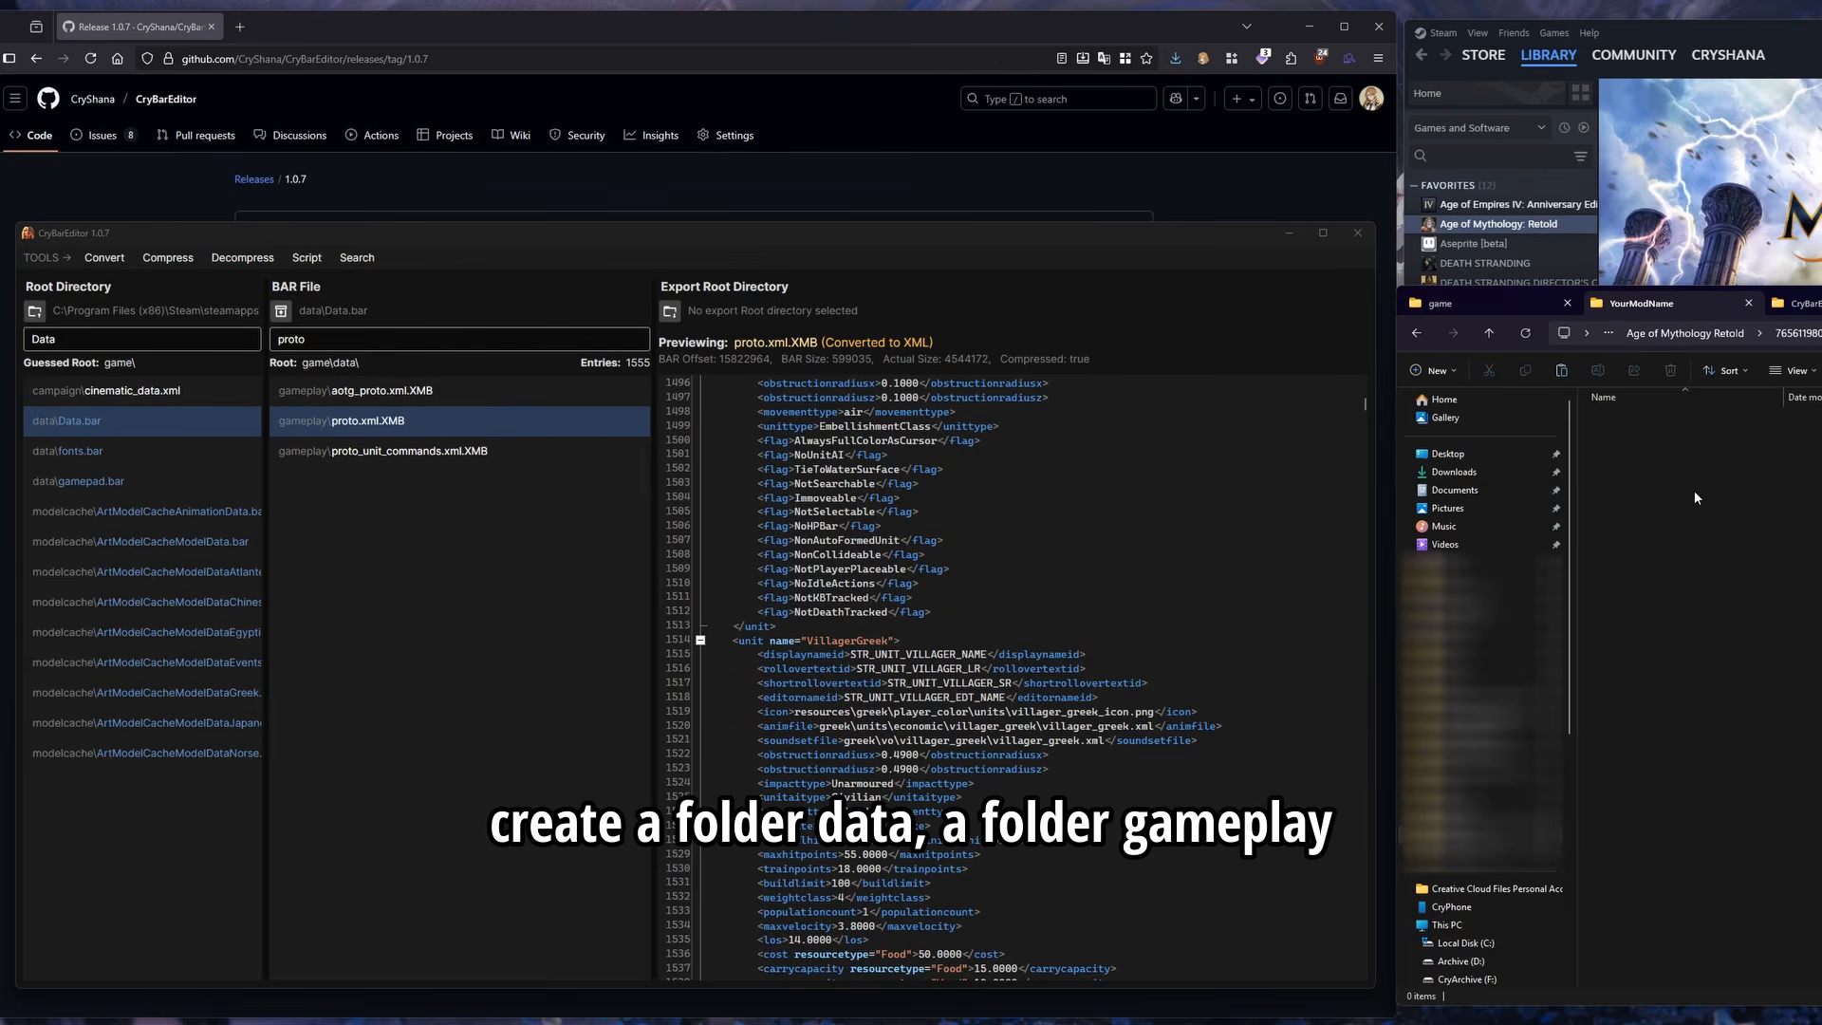
Create a folder named data in the YourModName mod folder and open it
right_click(1694, 489)
click(1821, 654)
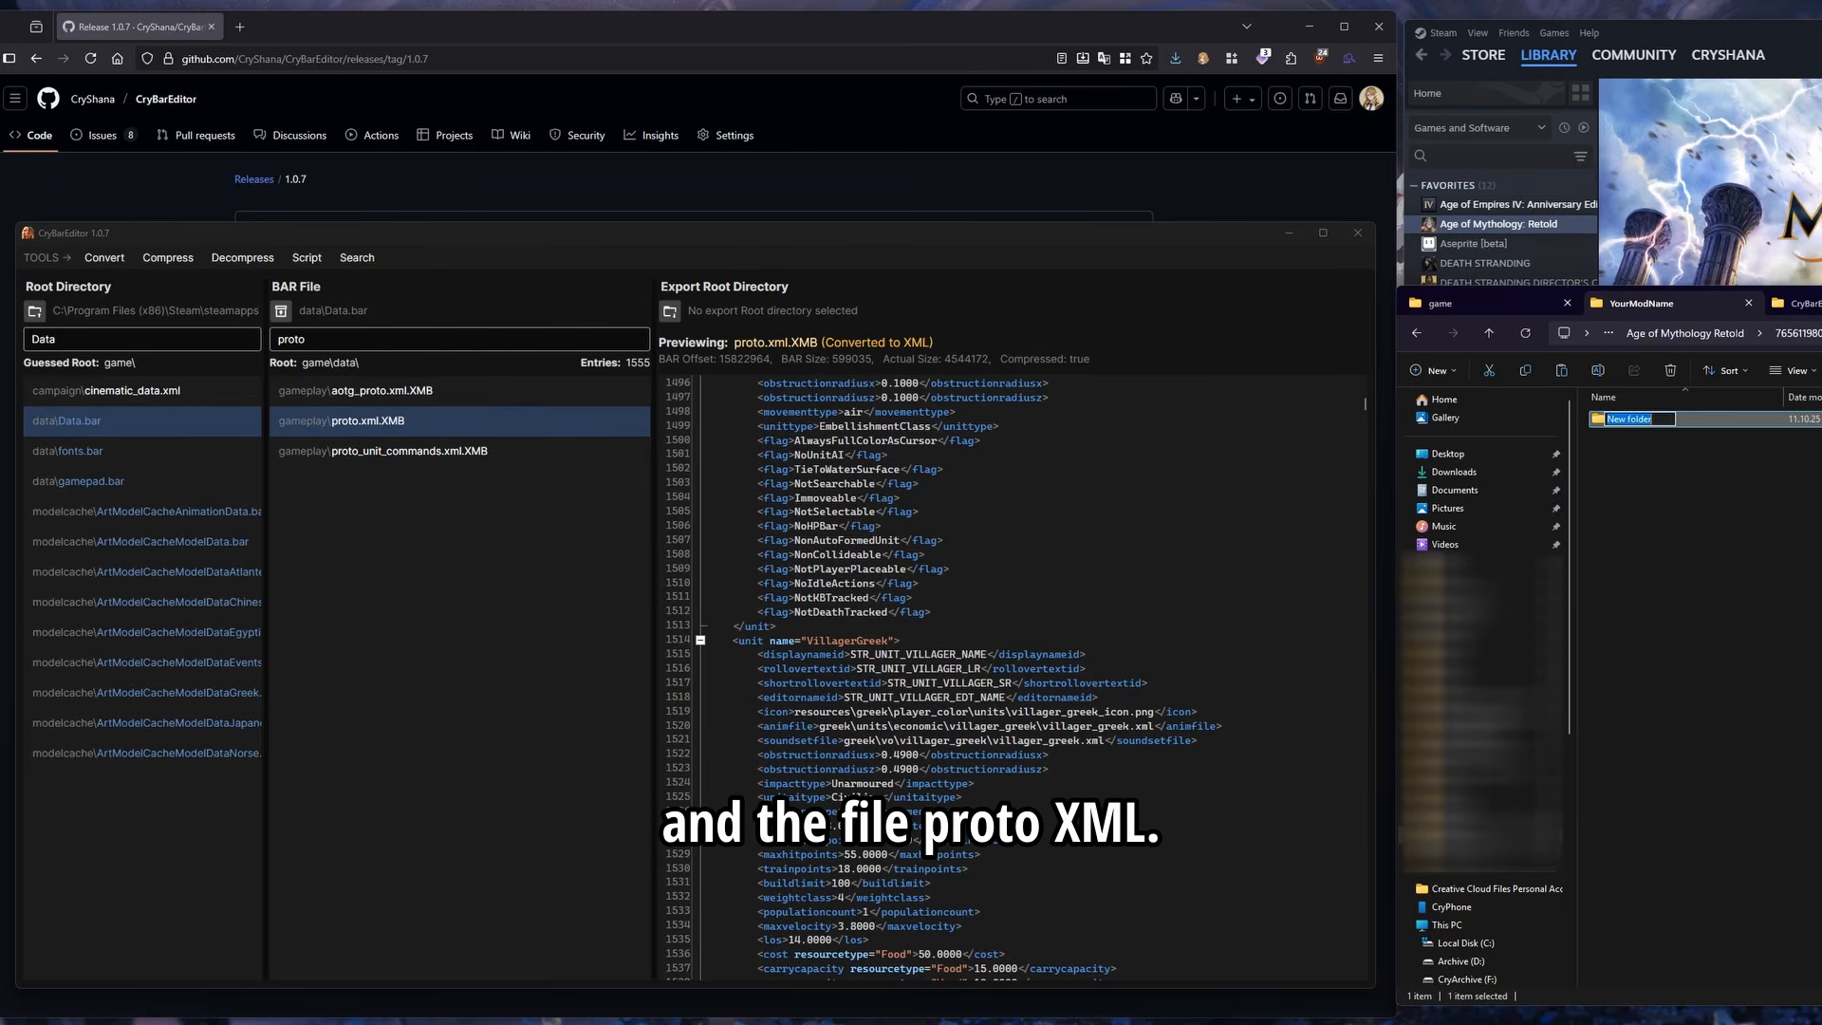
text(data)
key(Return)
double_click(1633, 420)
Create a folder named gameplay inside the data folder and open it
right_click(1647, 471)
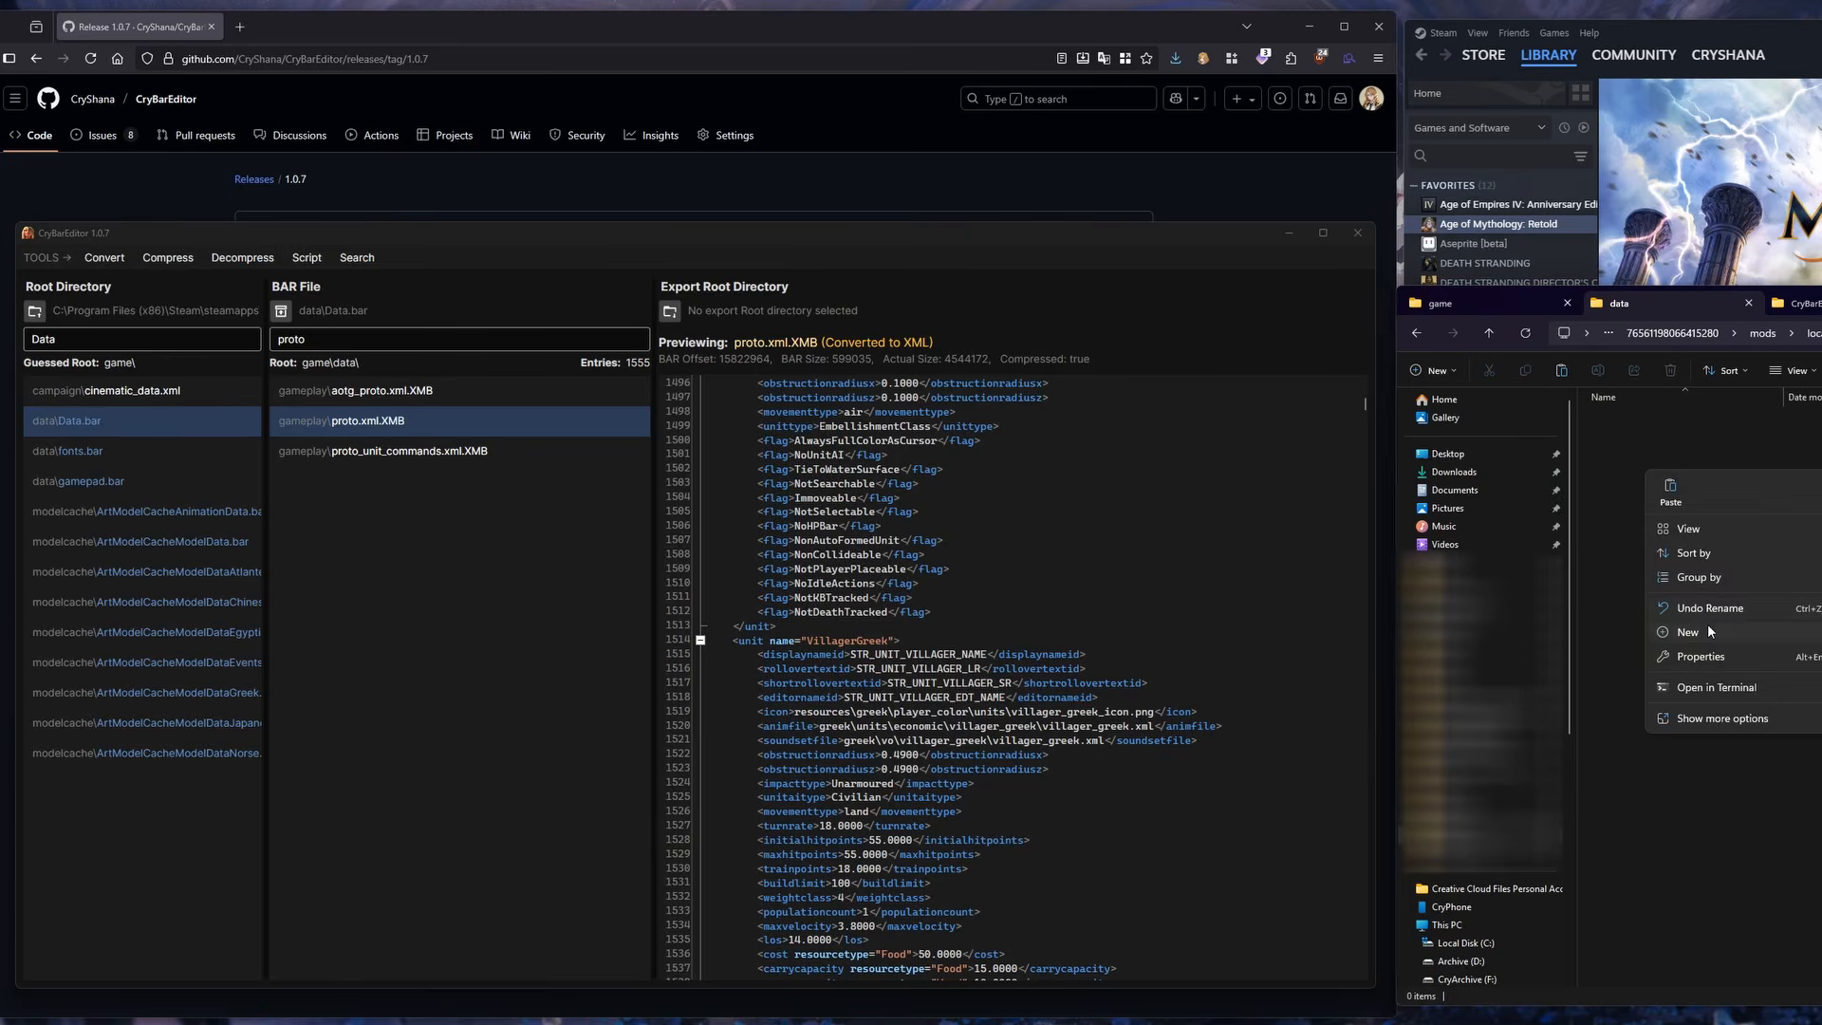
mouse_move(1708, 632)
click(1821, 632)
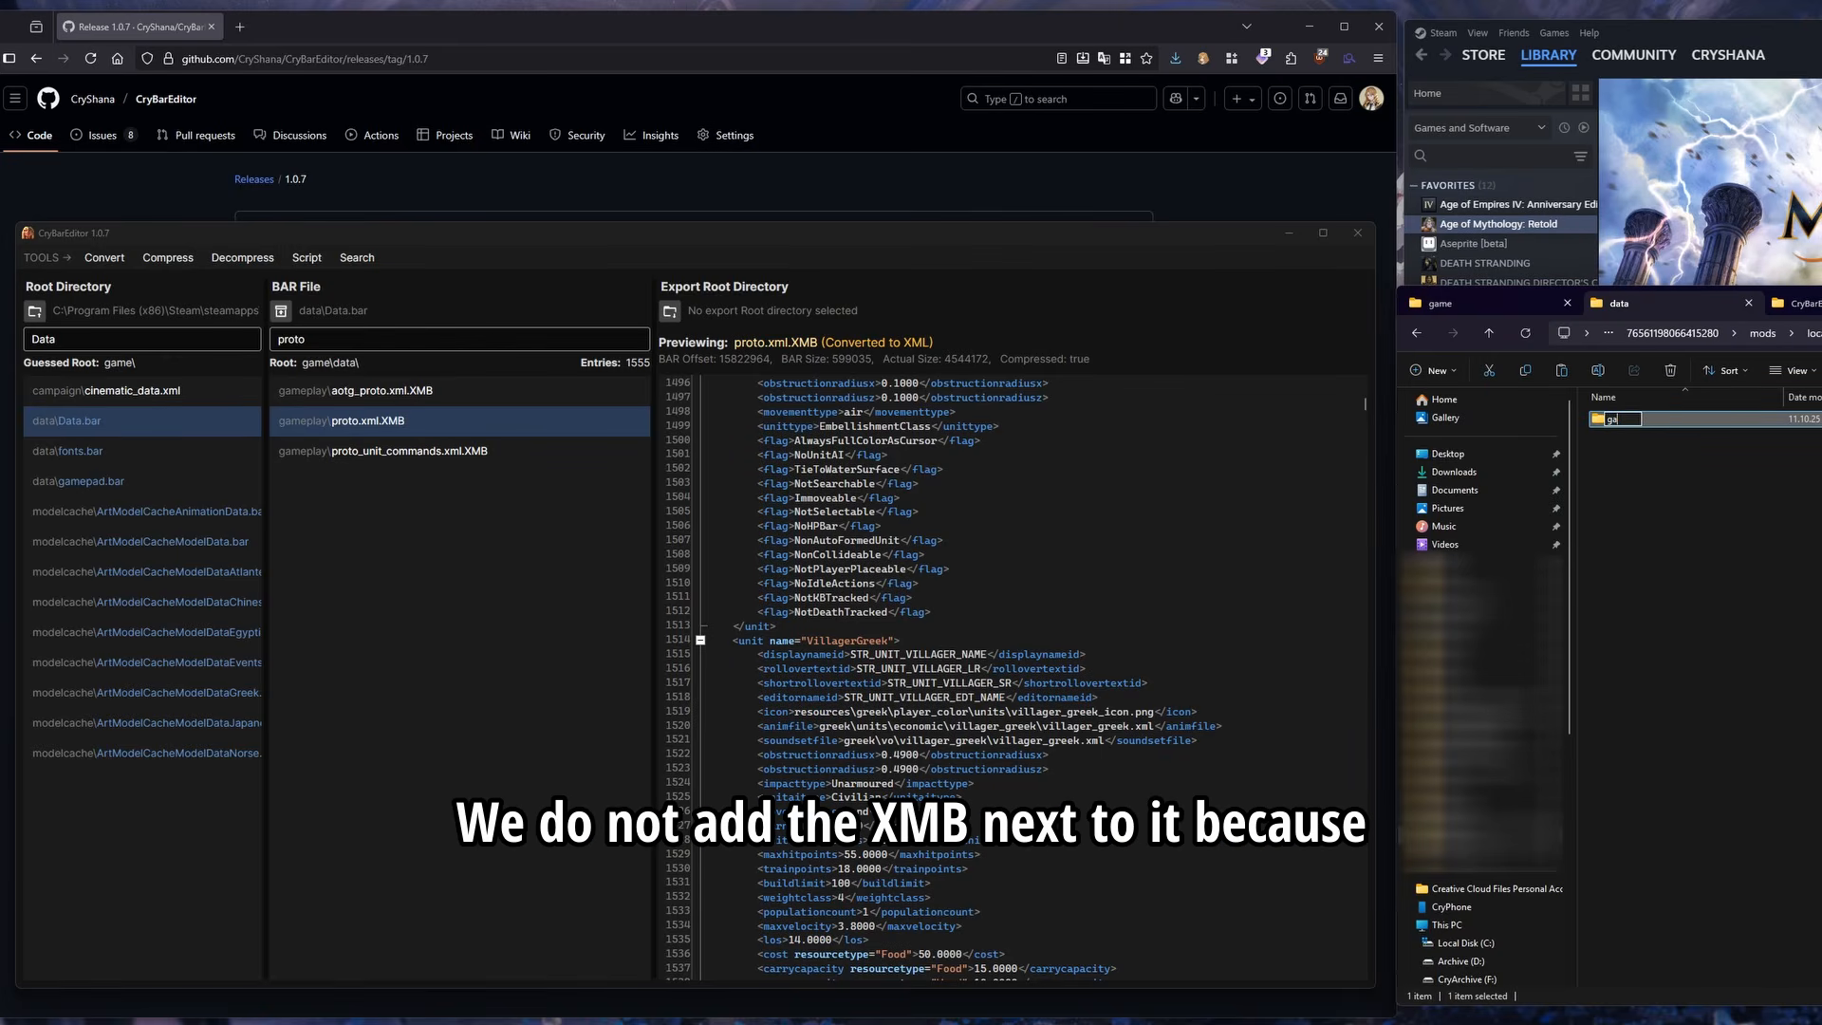
text(gameplay)
key(Return)
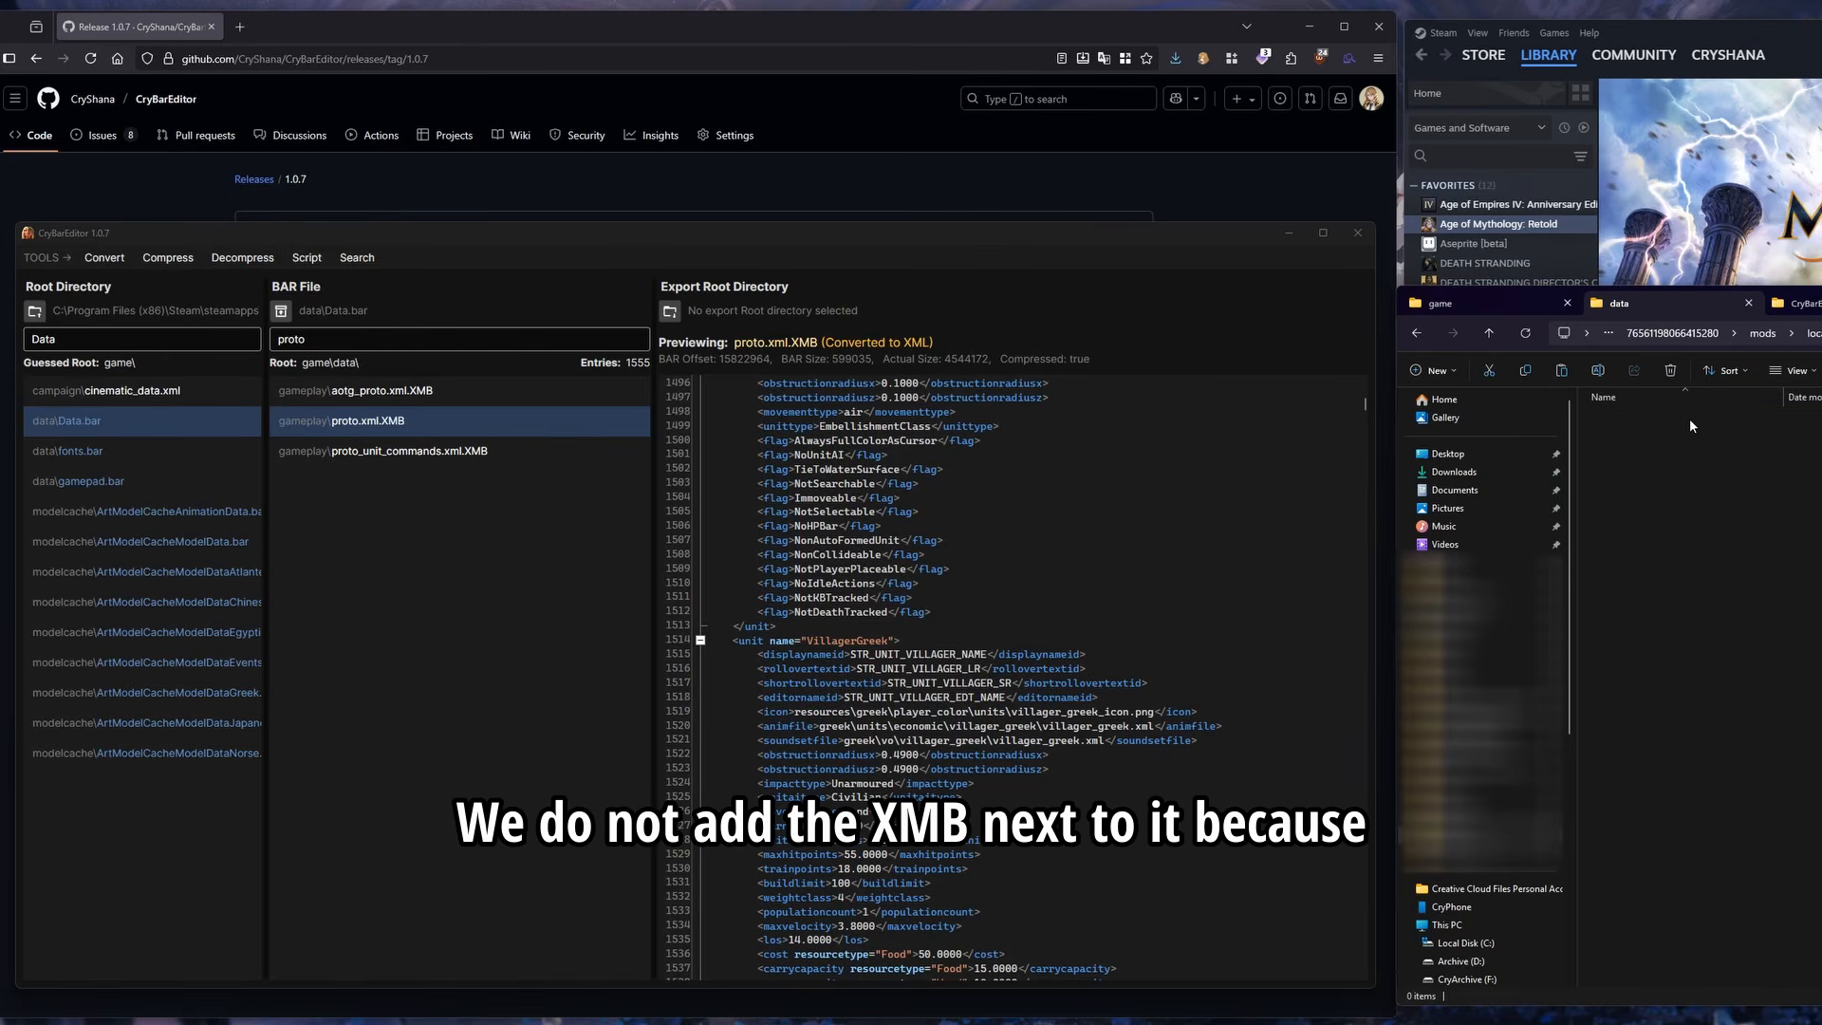
double_click(1689, 418)
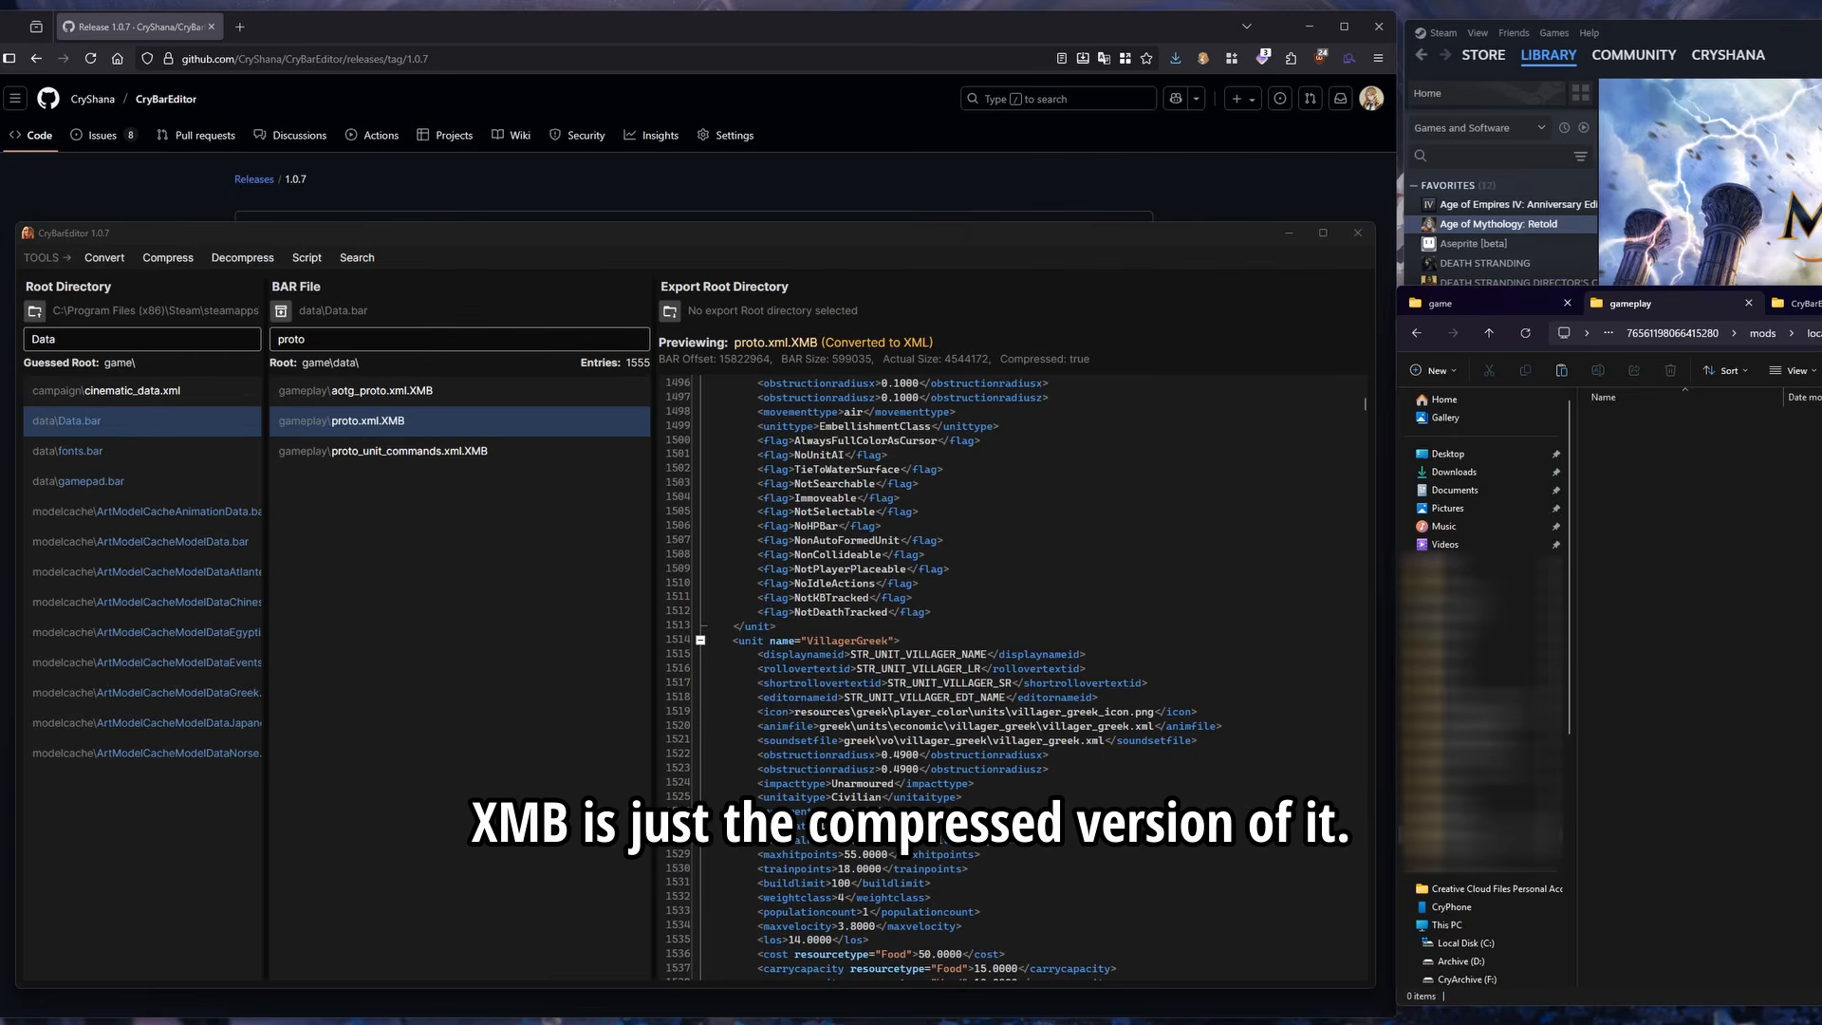
Return to the YourModName folder and delete the data folder with its gameplay subfolder
key(alt+Up)
key(alt+Up)
key(alt+Up)
click(1615, 420)
key(Delete)
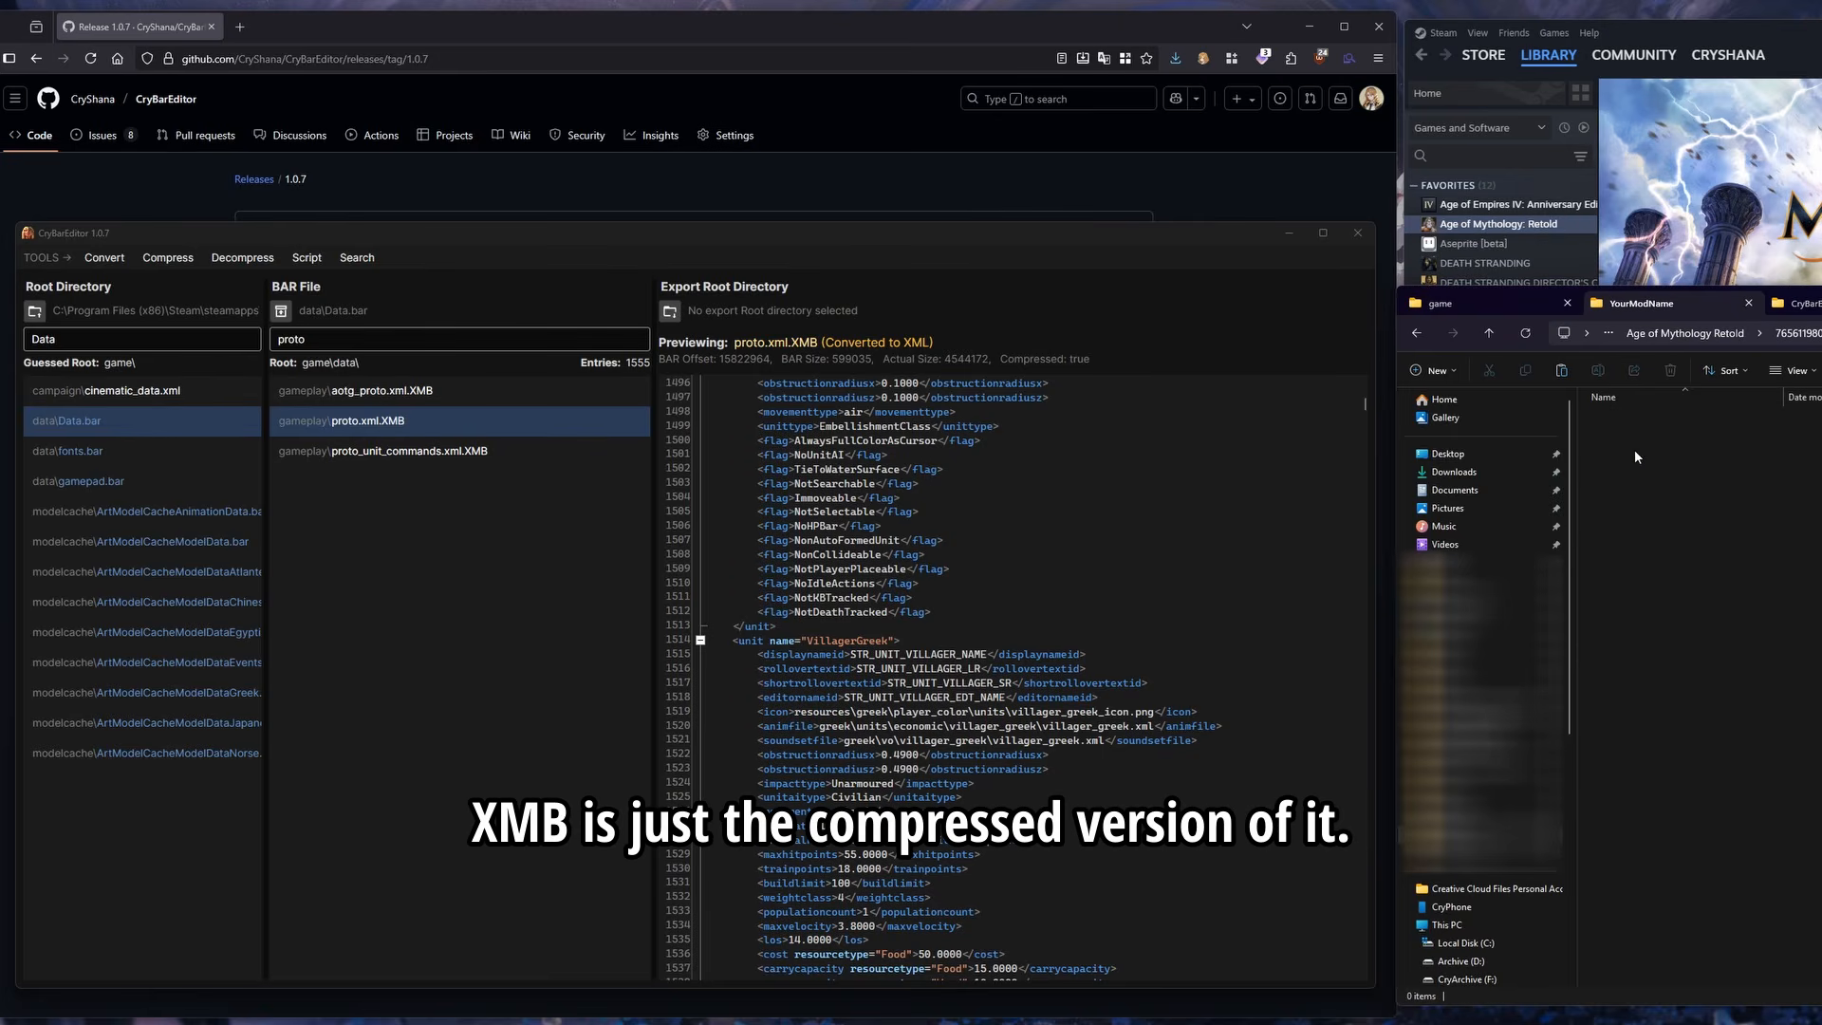
Switch to CryBarEditor and examine which context options are offered for the aotg_proto.xml.XMB and proto.xml.XMB entries
right_click(394, 425)
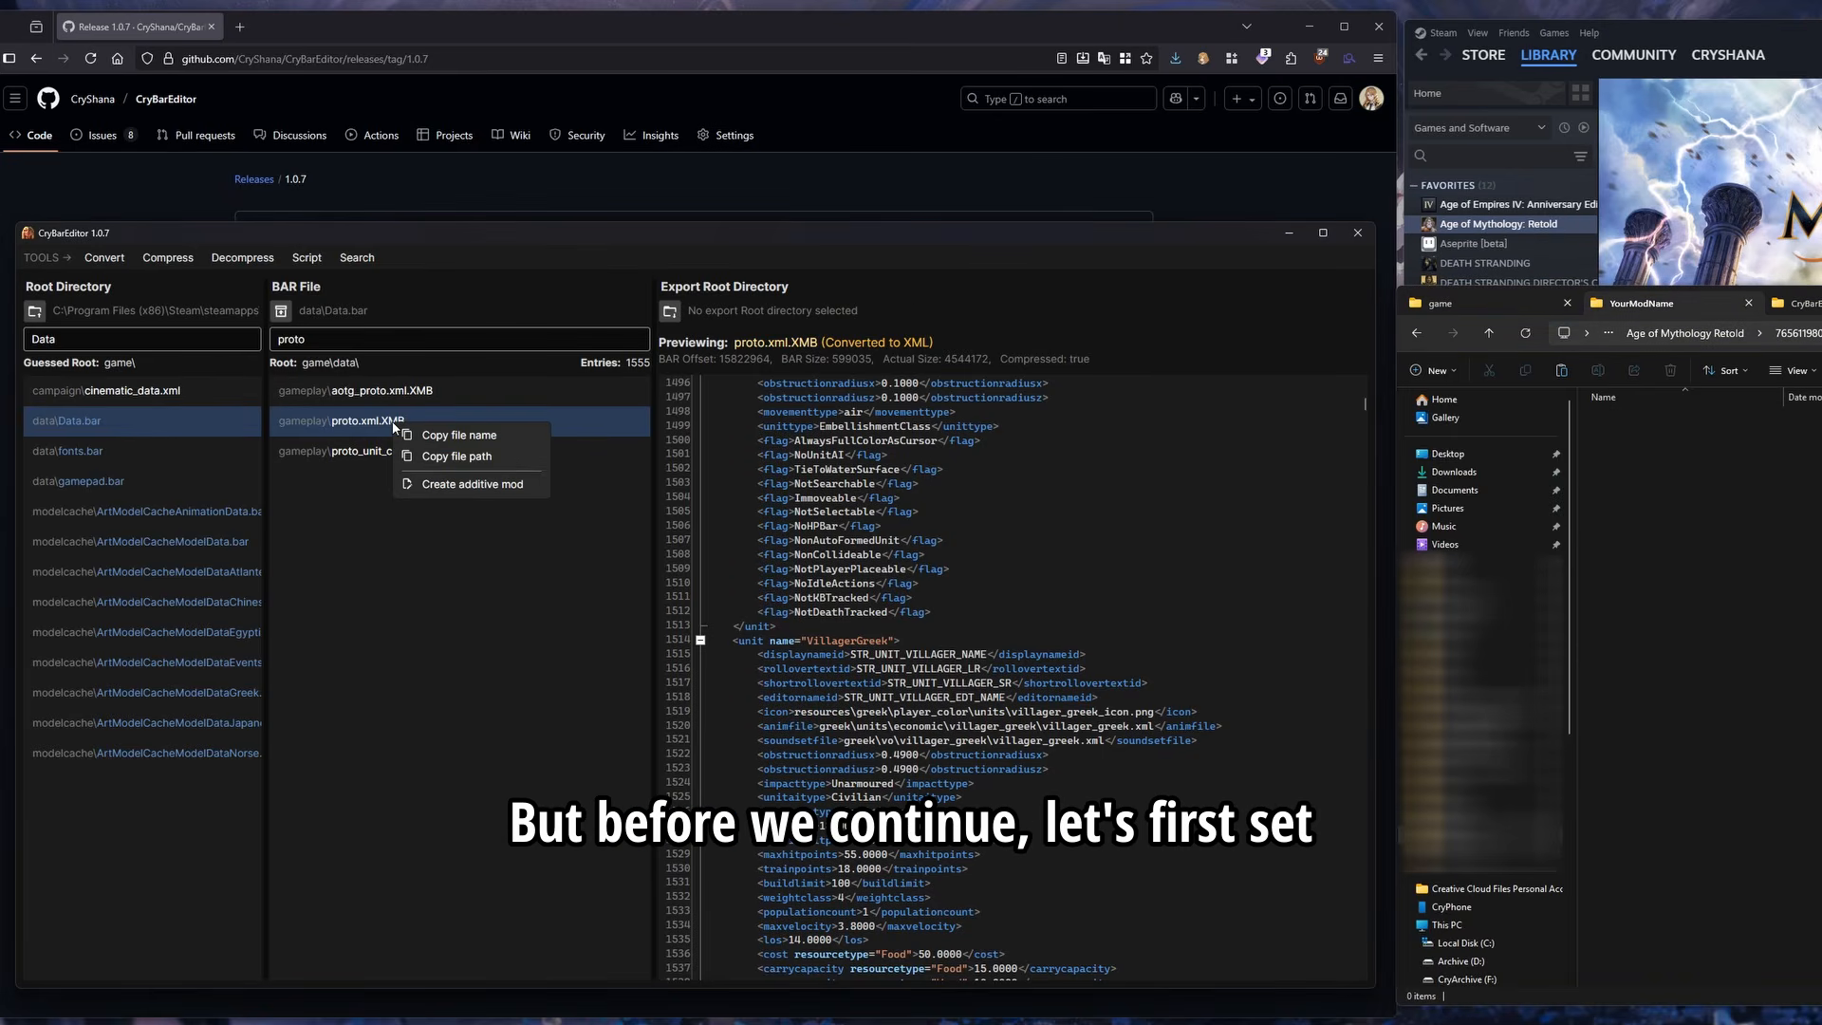
right_click(366, 421)
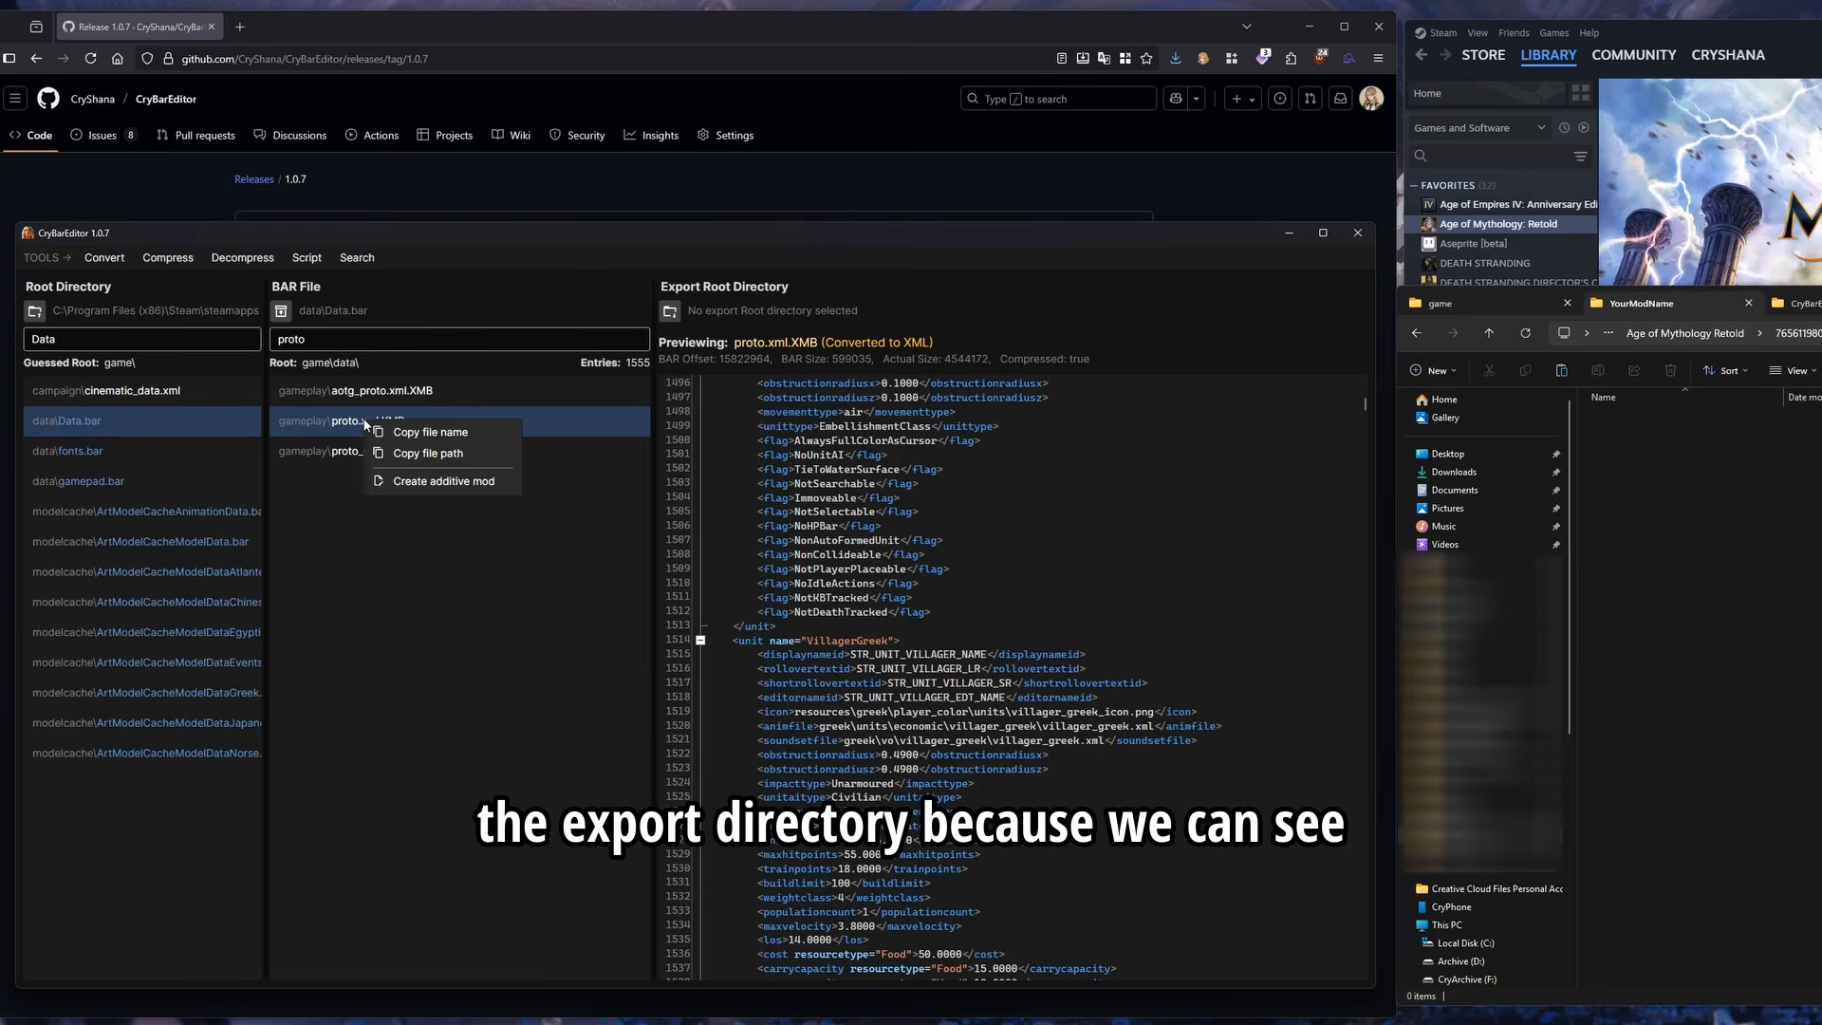
right_click(360, 395)
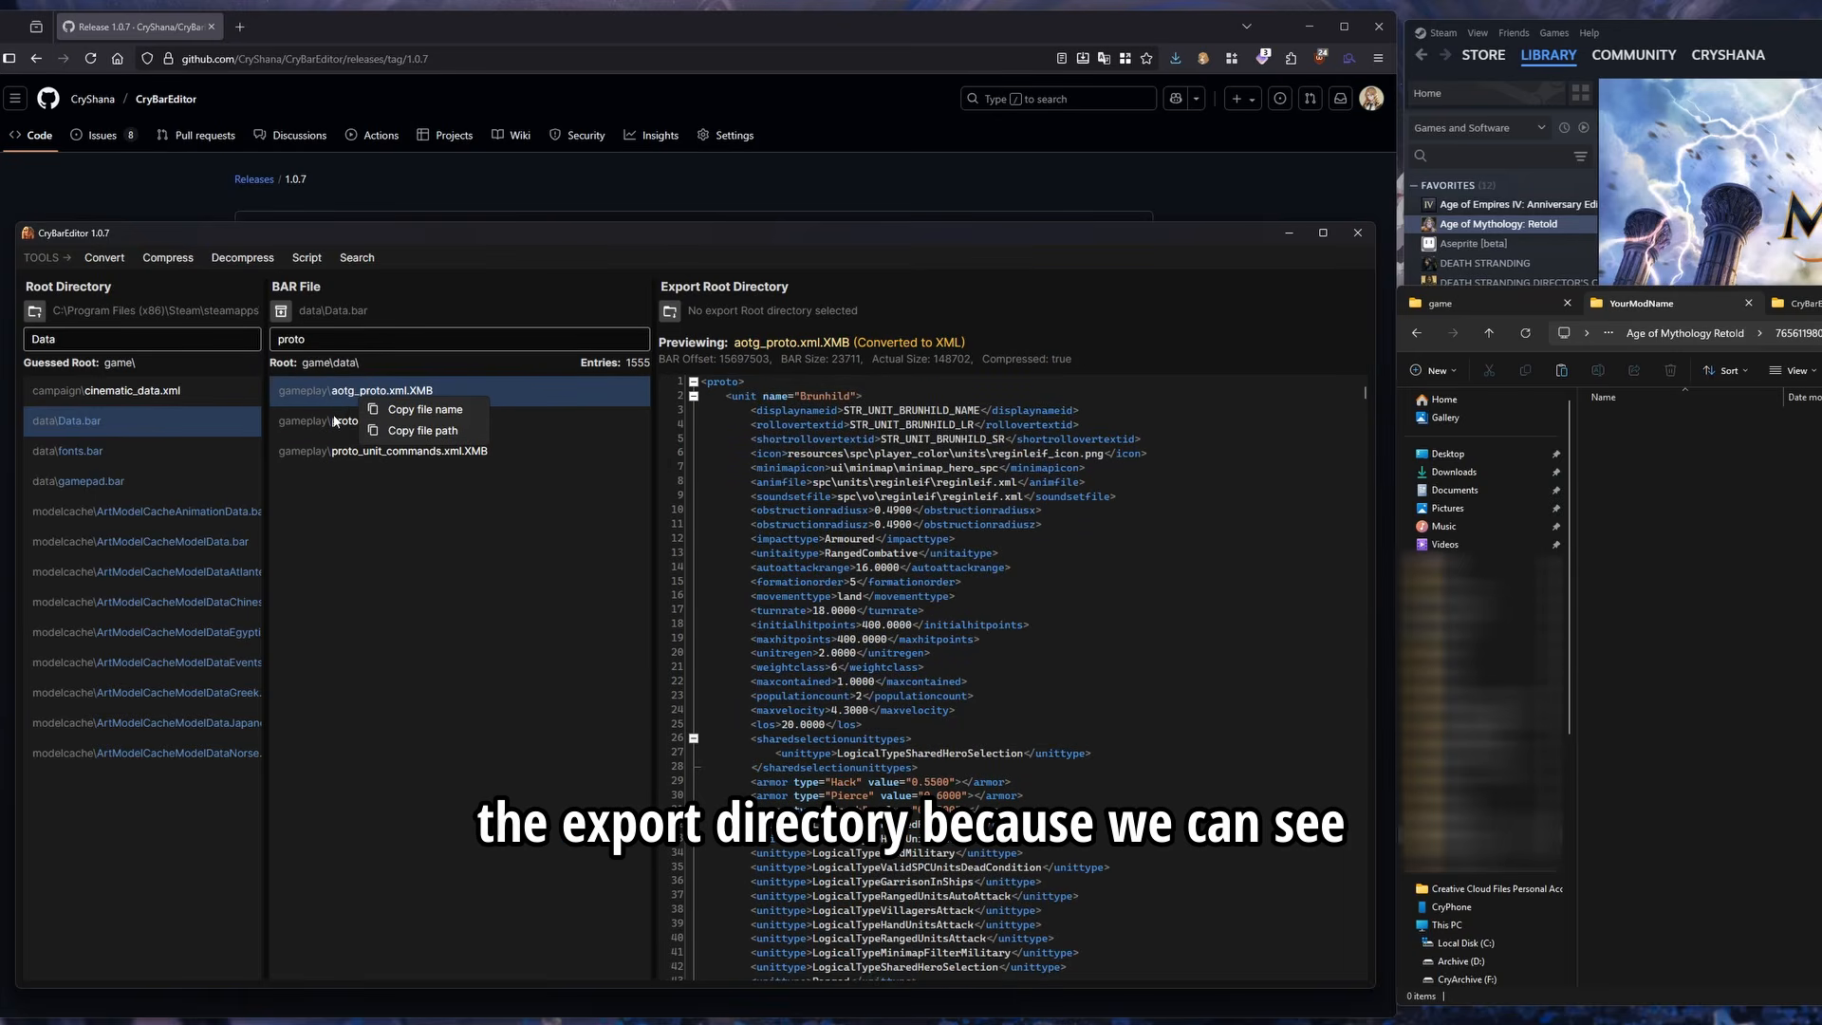
right_click(334, 419)
click(461, 398)
click(503, 416)
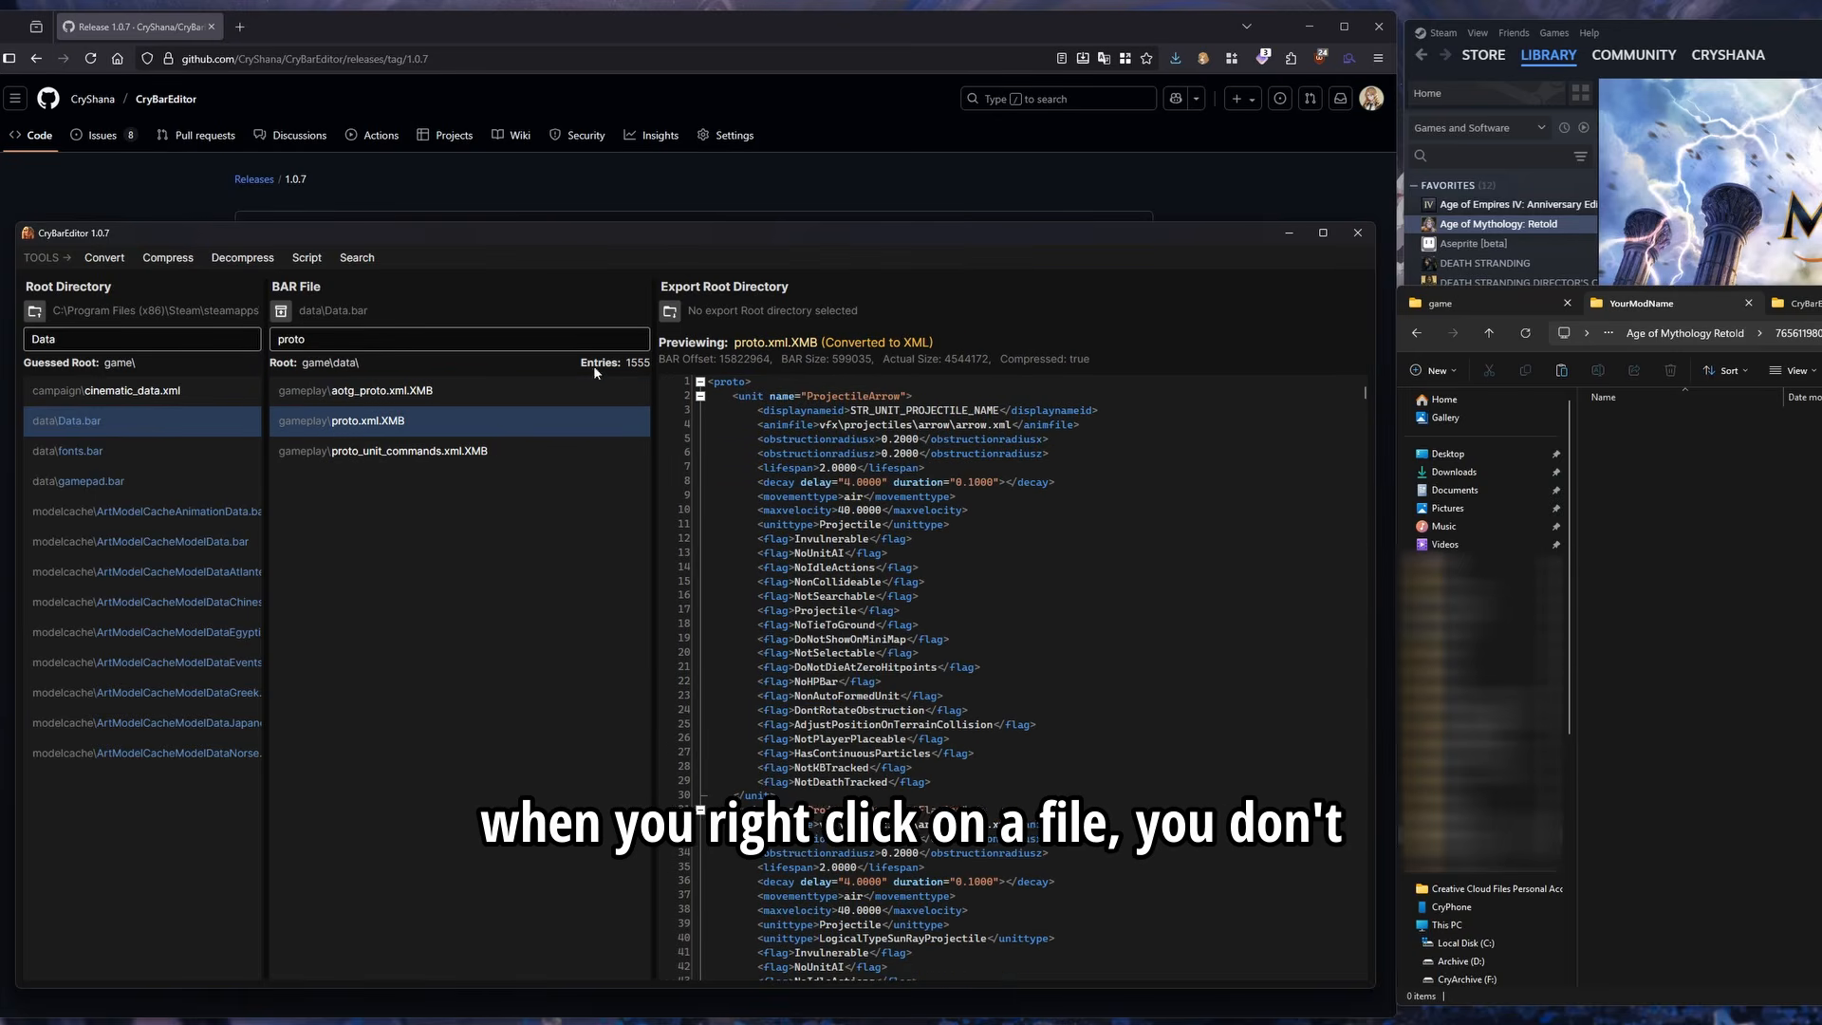
right_click(479, 423)
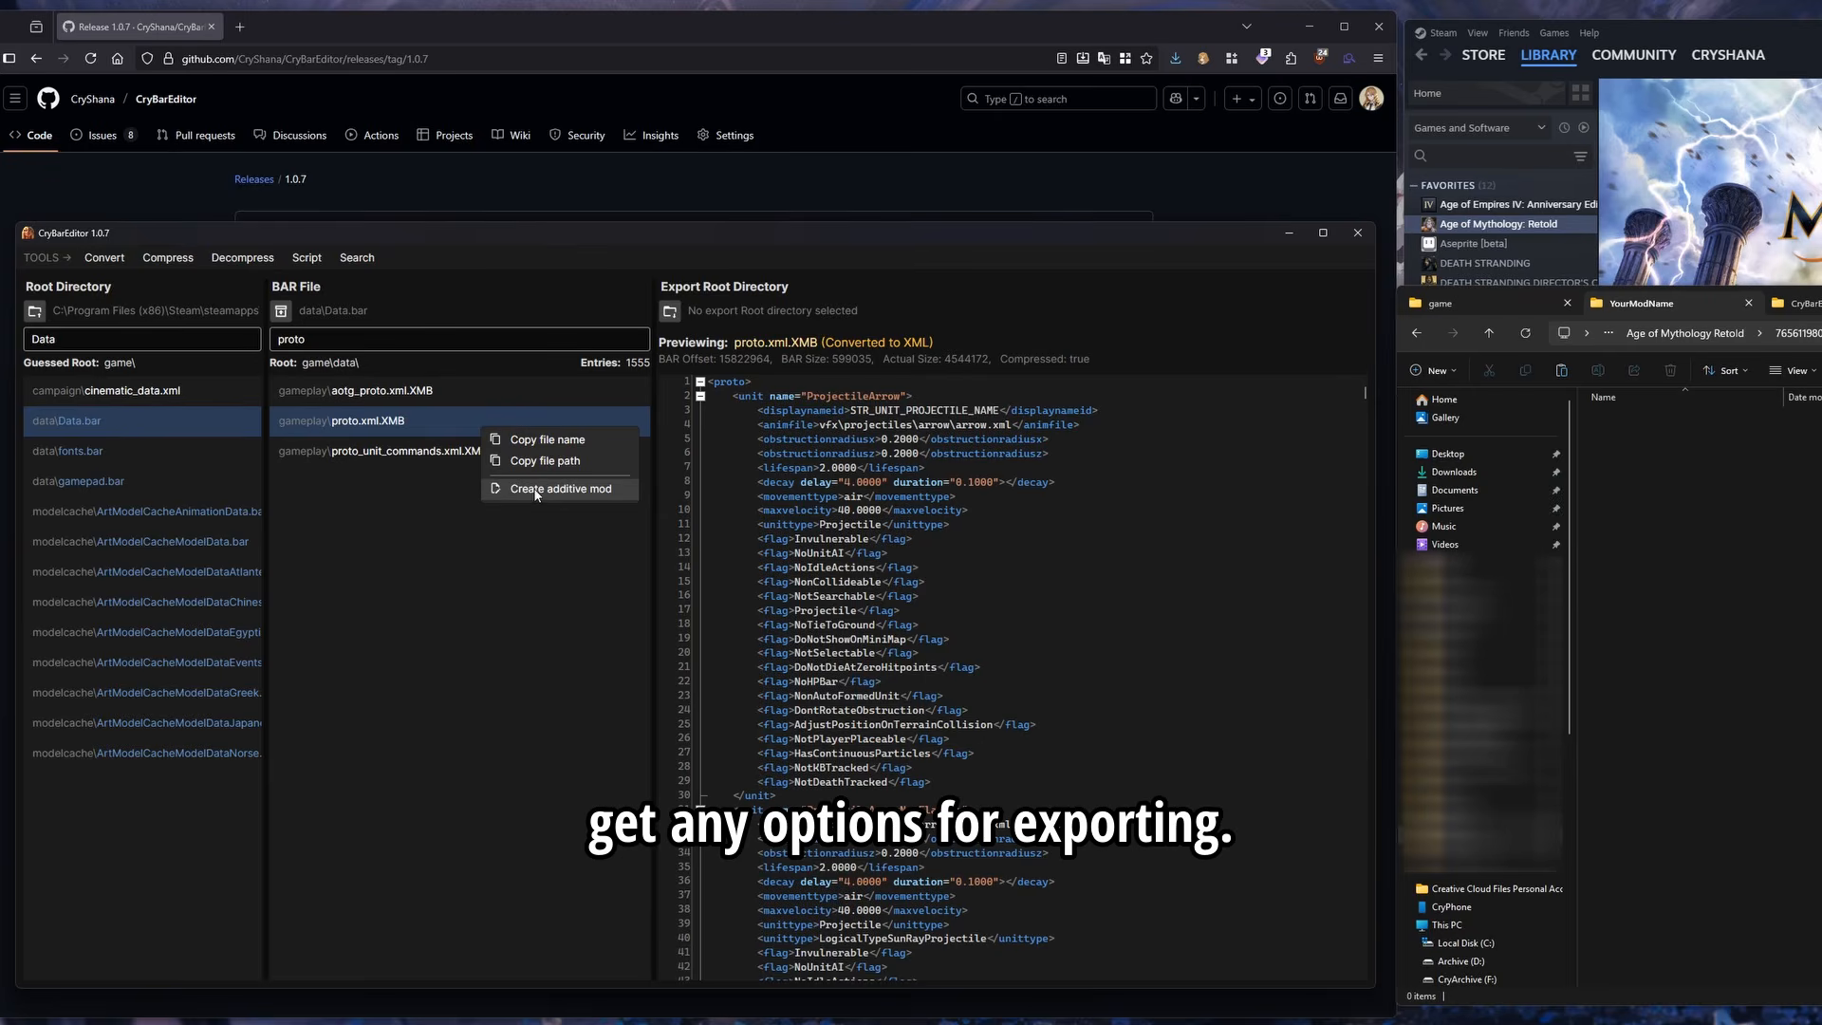
click(393, 498)
right_click(424, 418)
click(395, 527)
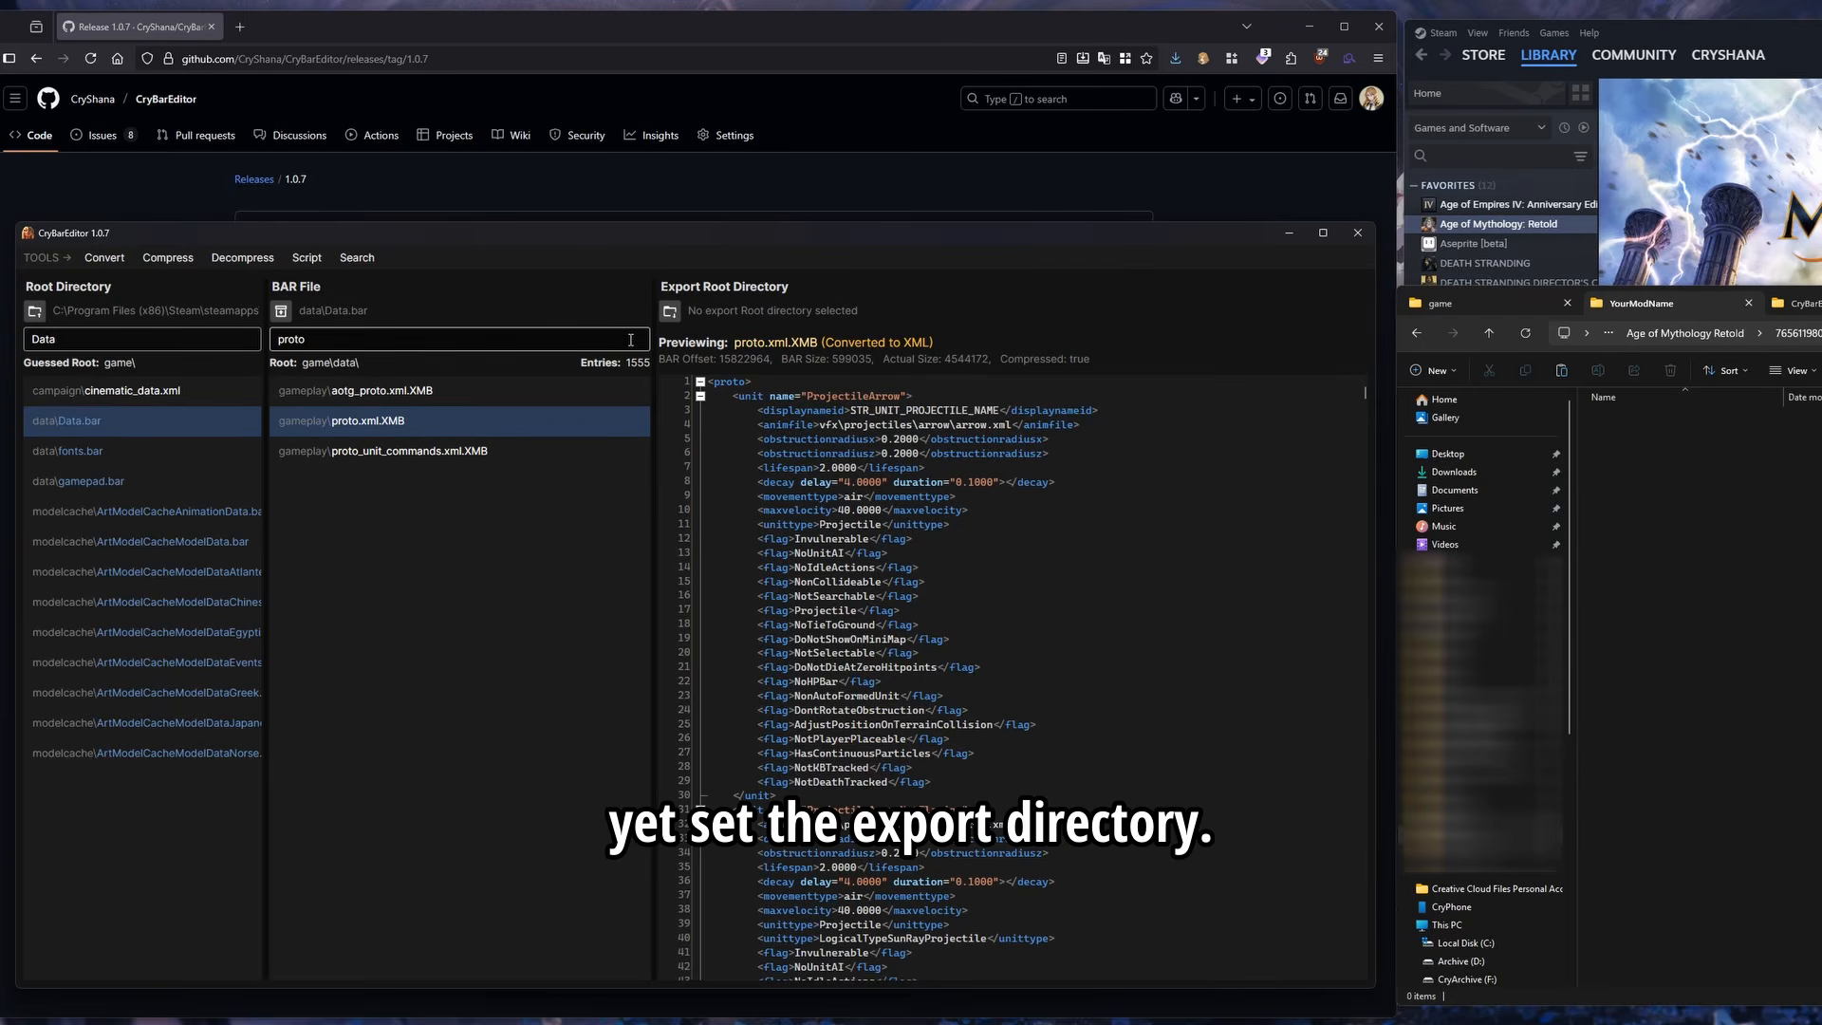
right_click(437, 424)
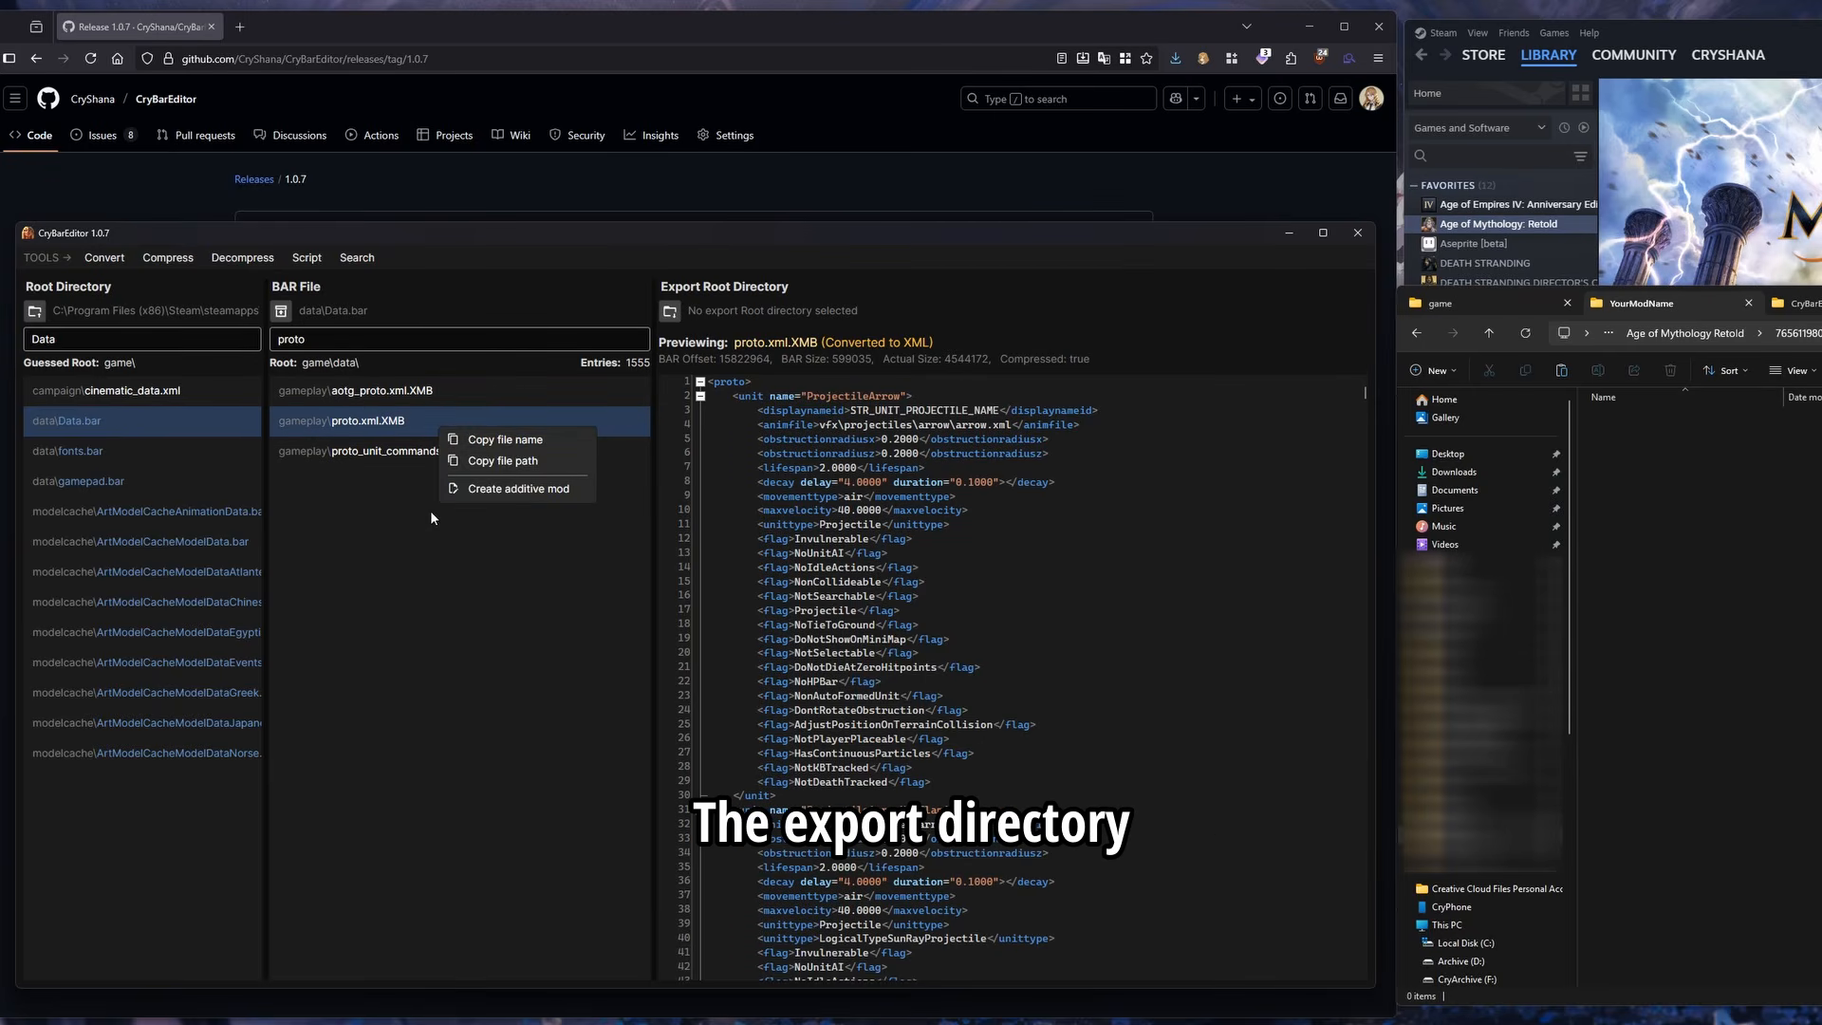
click(418, 481)
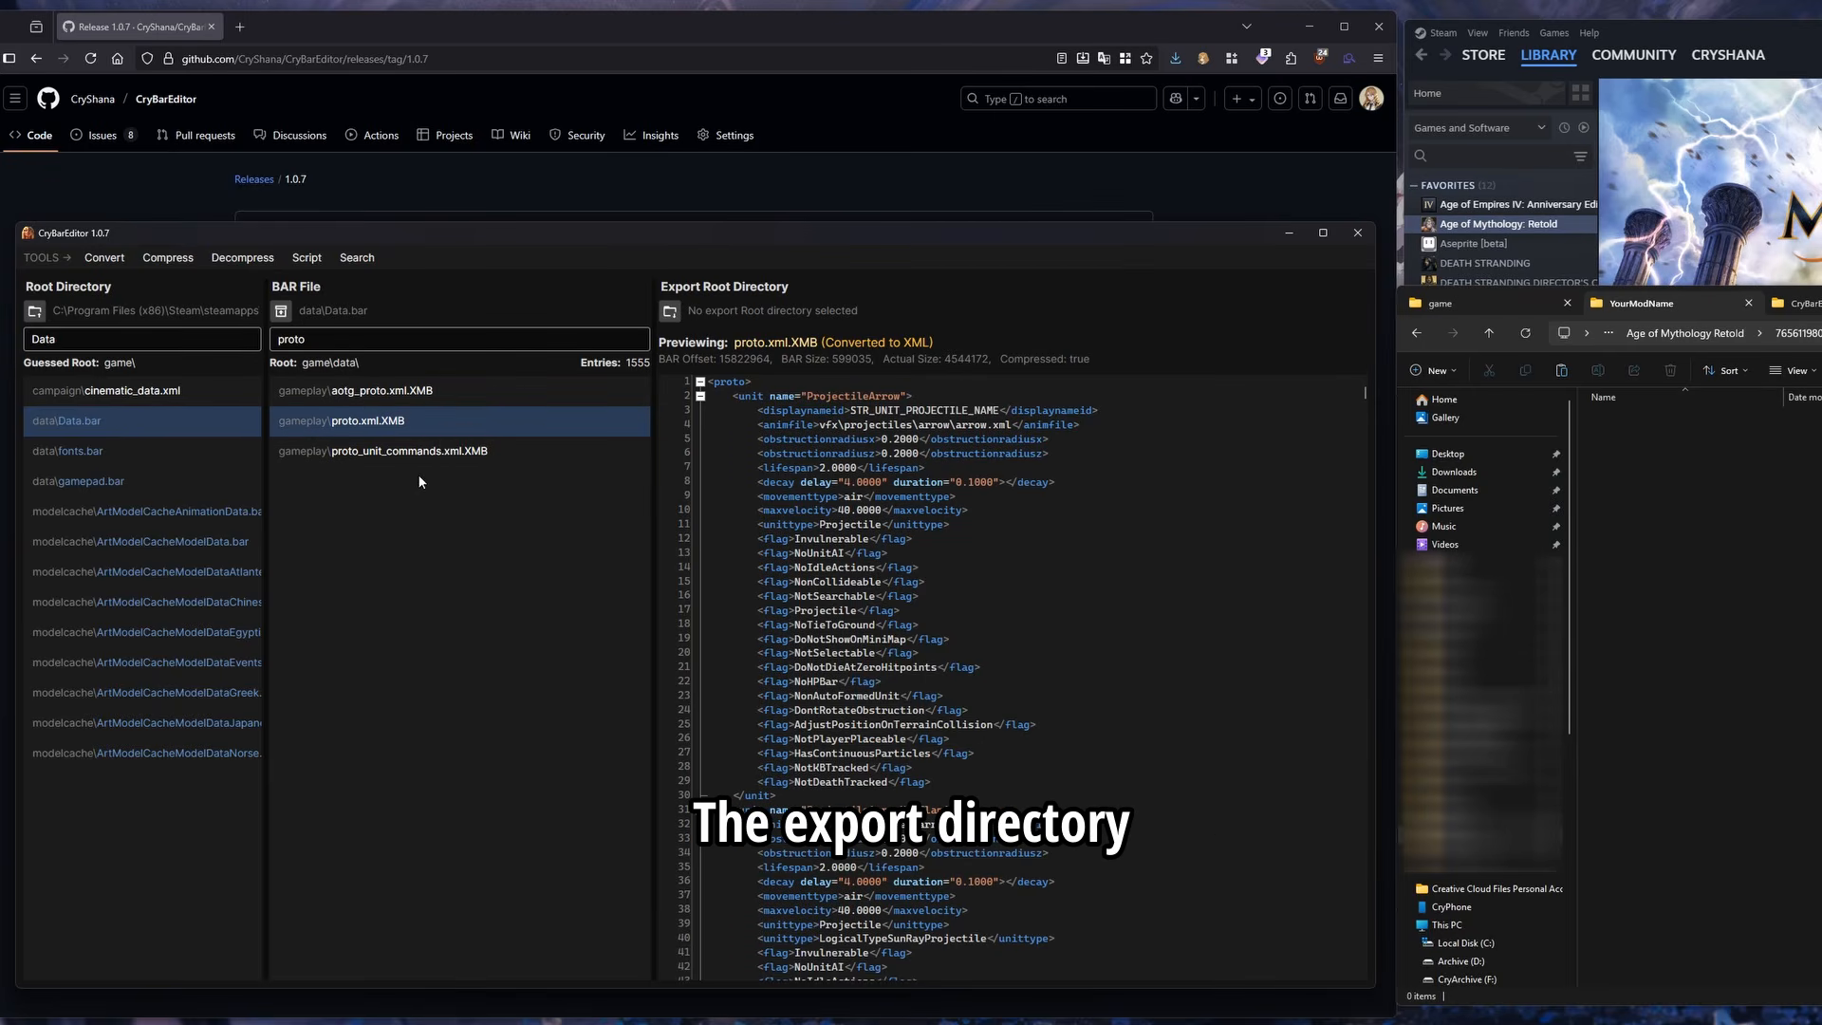
Set the export root directory to the YourModName folder inside the game's local mods folder
click(670, 311)
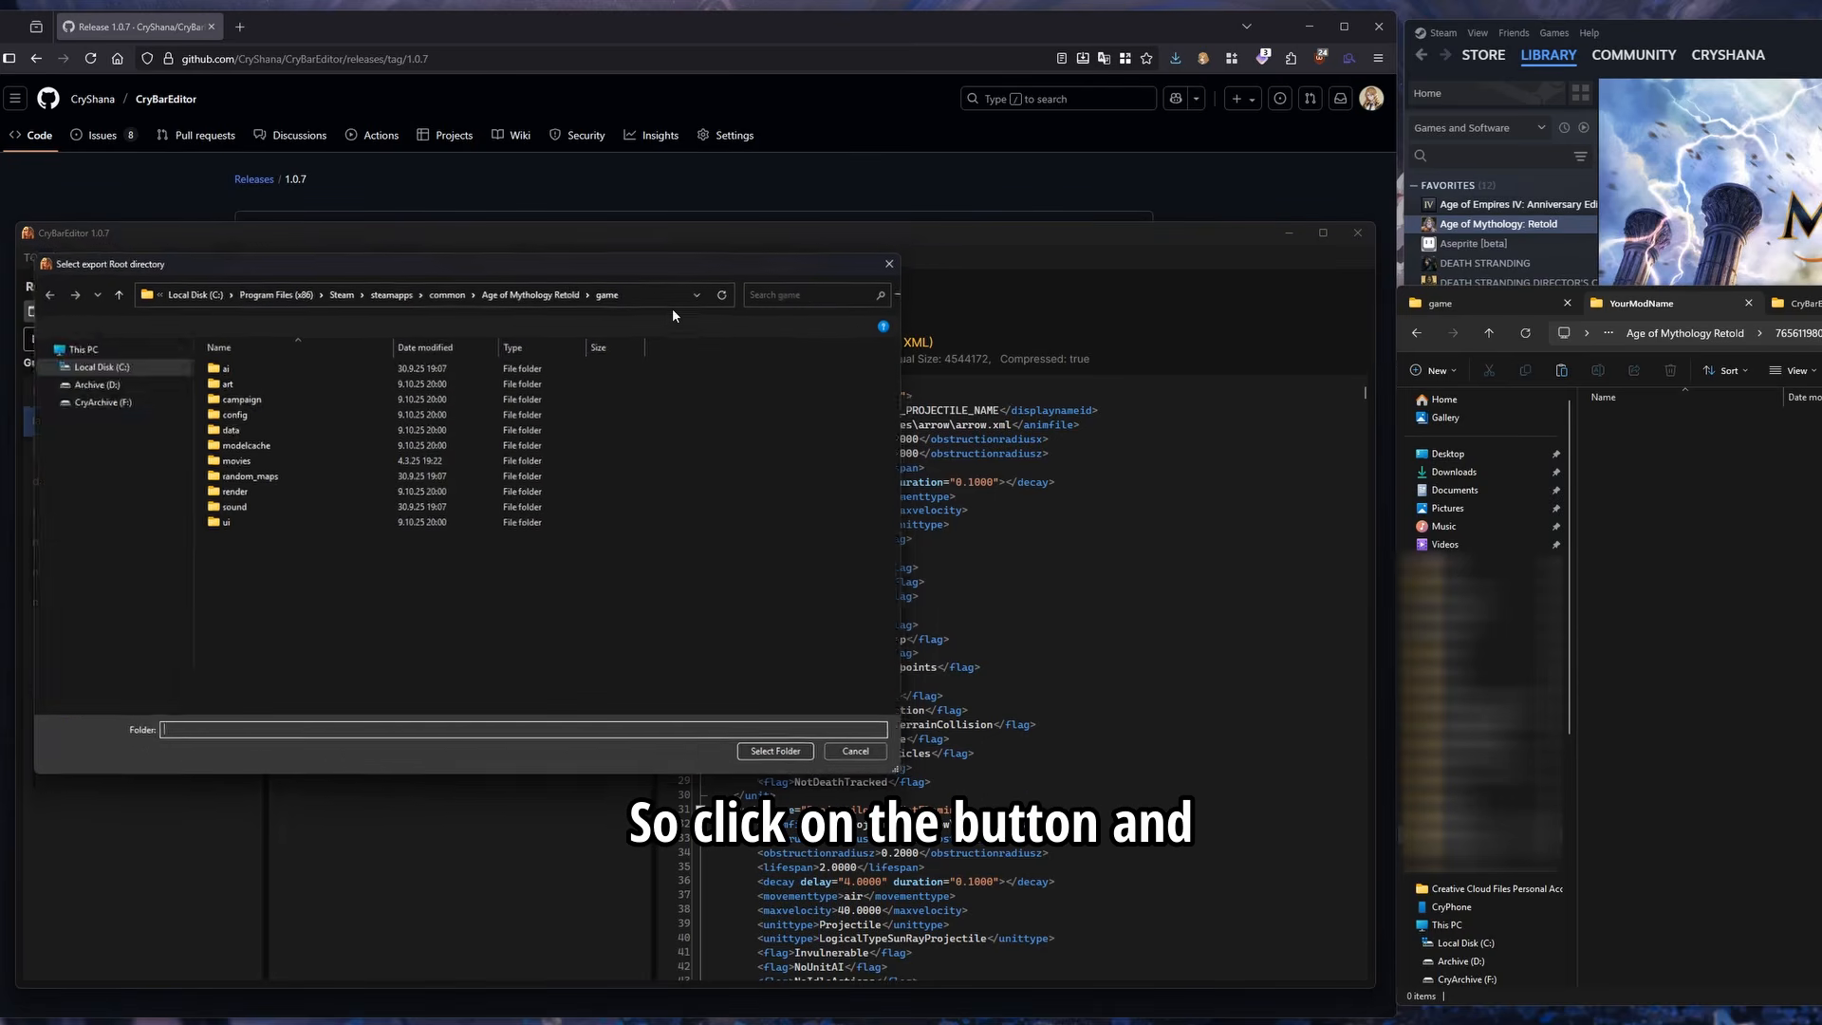
drag(642, 249, 756, 277)
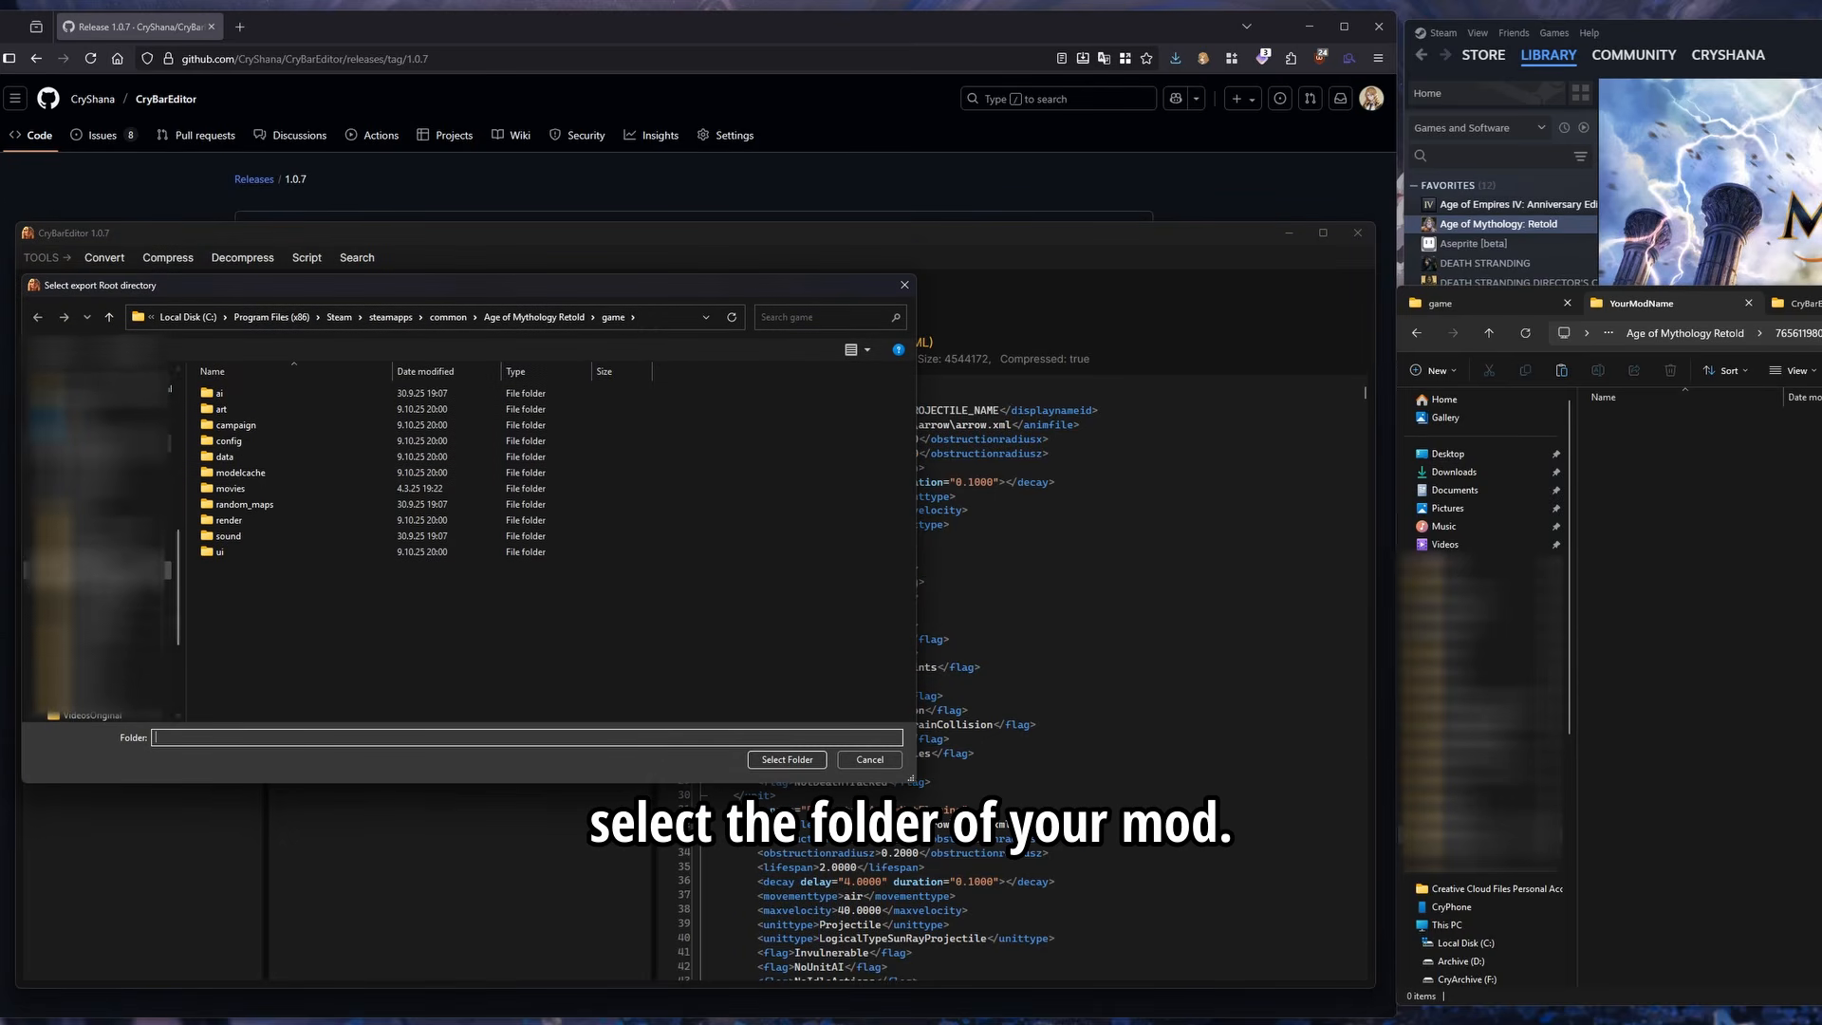
scroll(106, 571, up, 4)
click(106, 443)
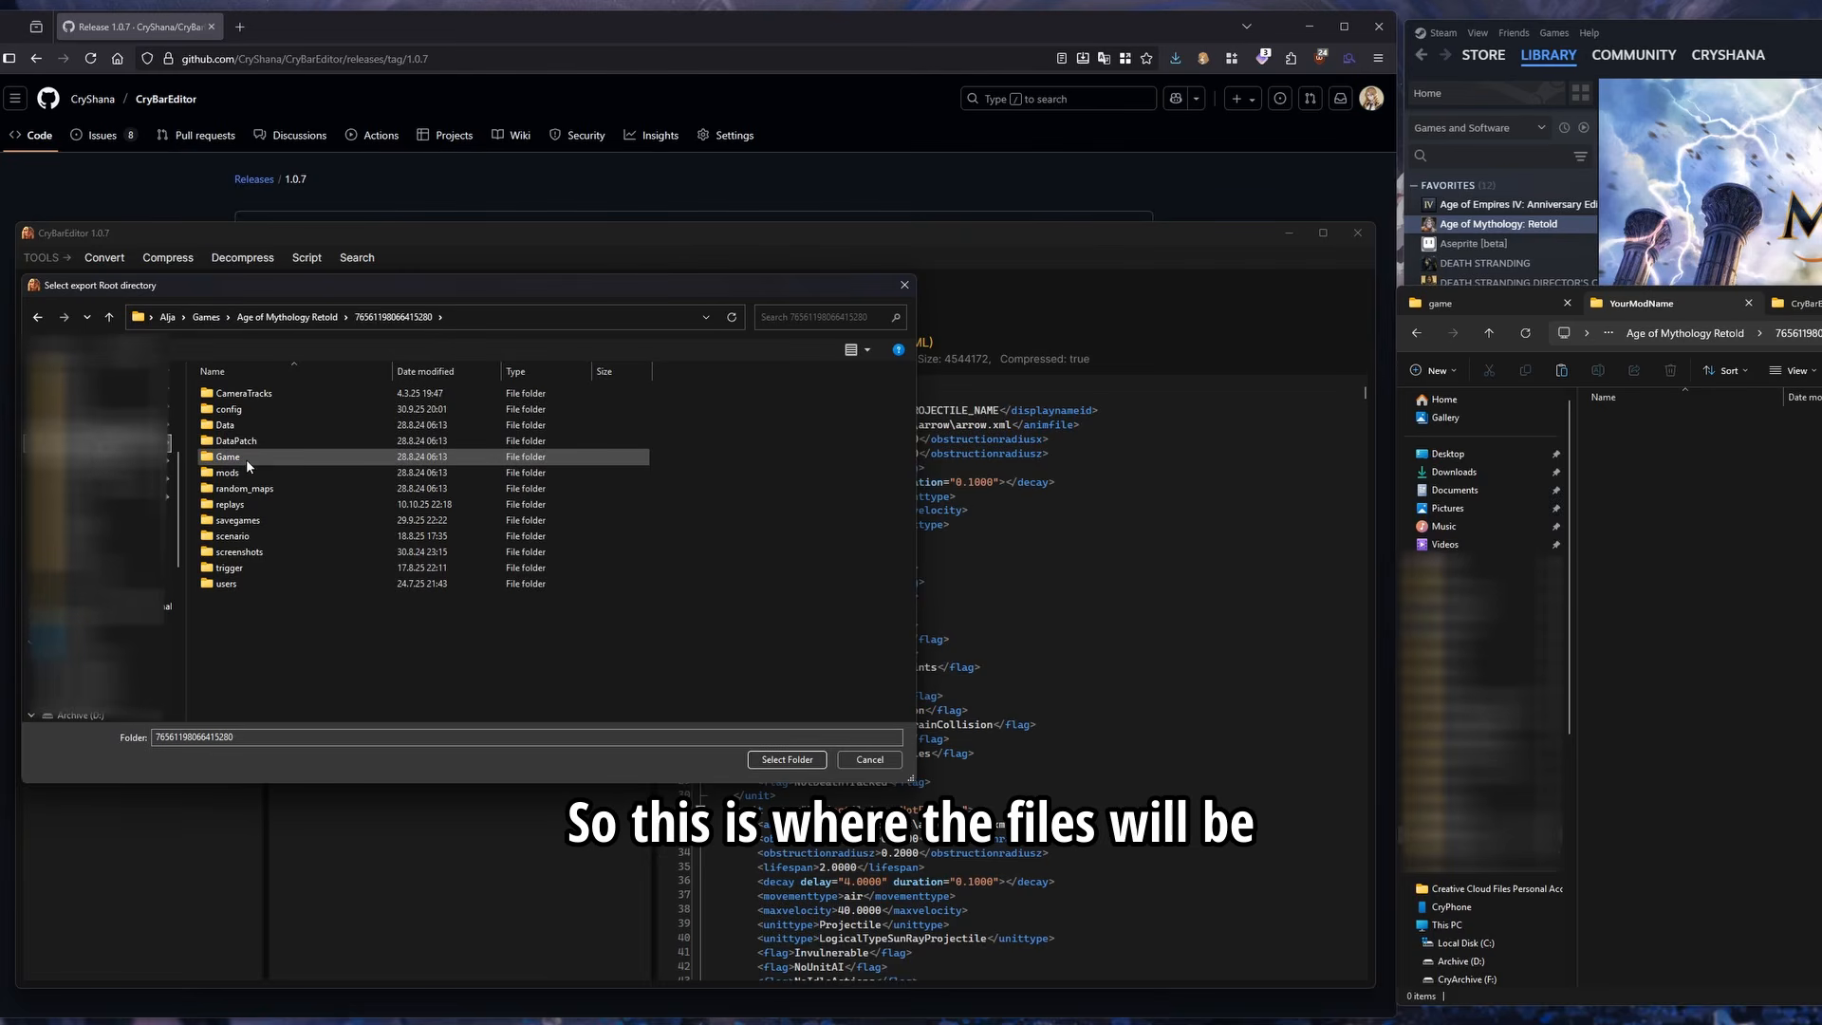
double_click(243, 470)
double_click(254, 400)
click(260, 412)
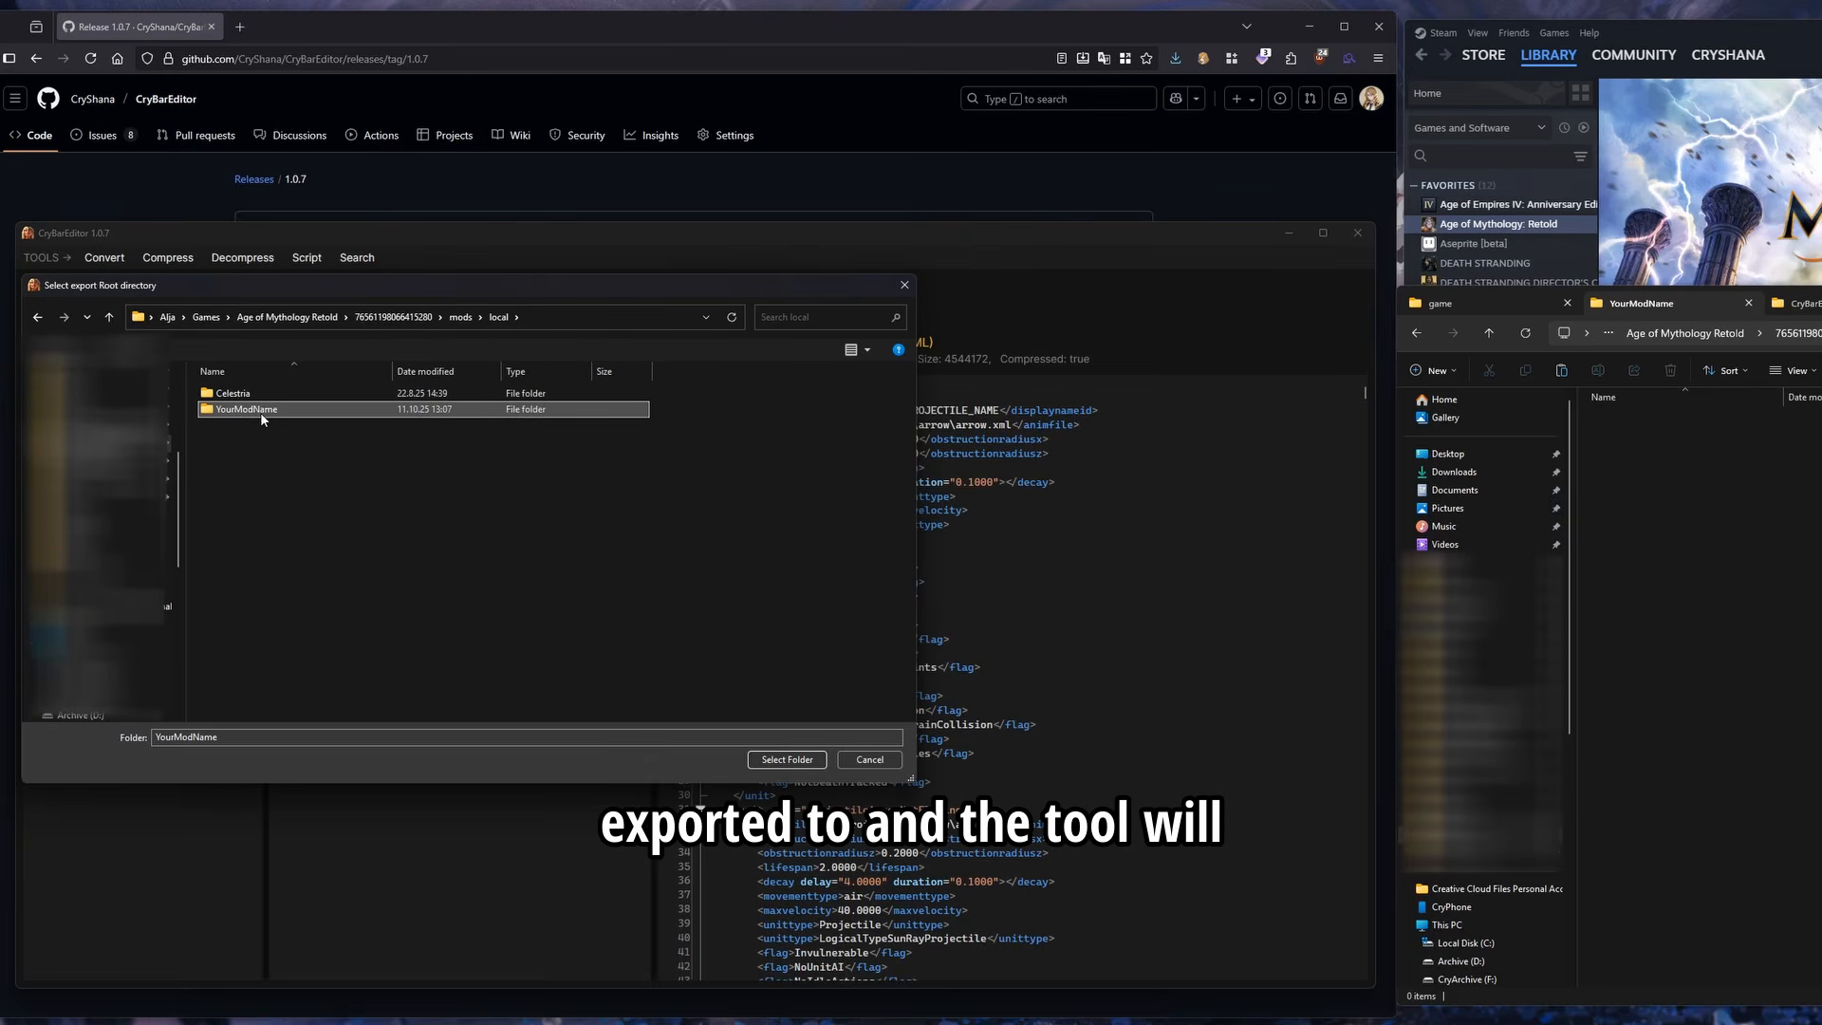
double_click(260, 411)
click(786, 759)
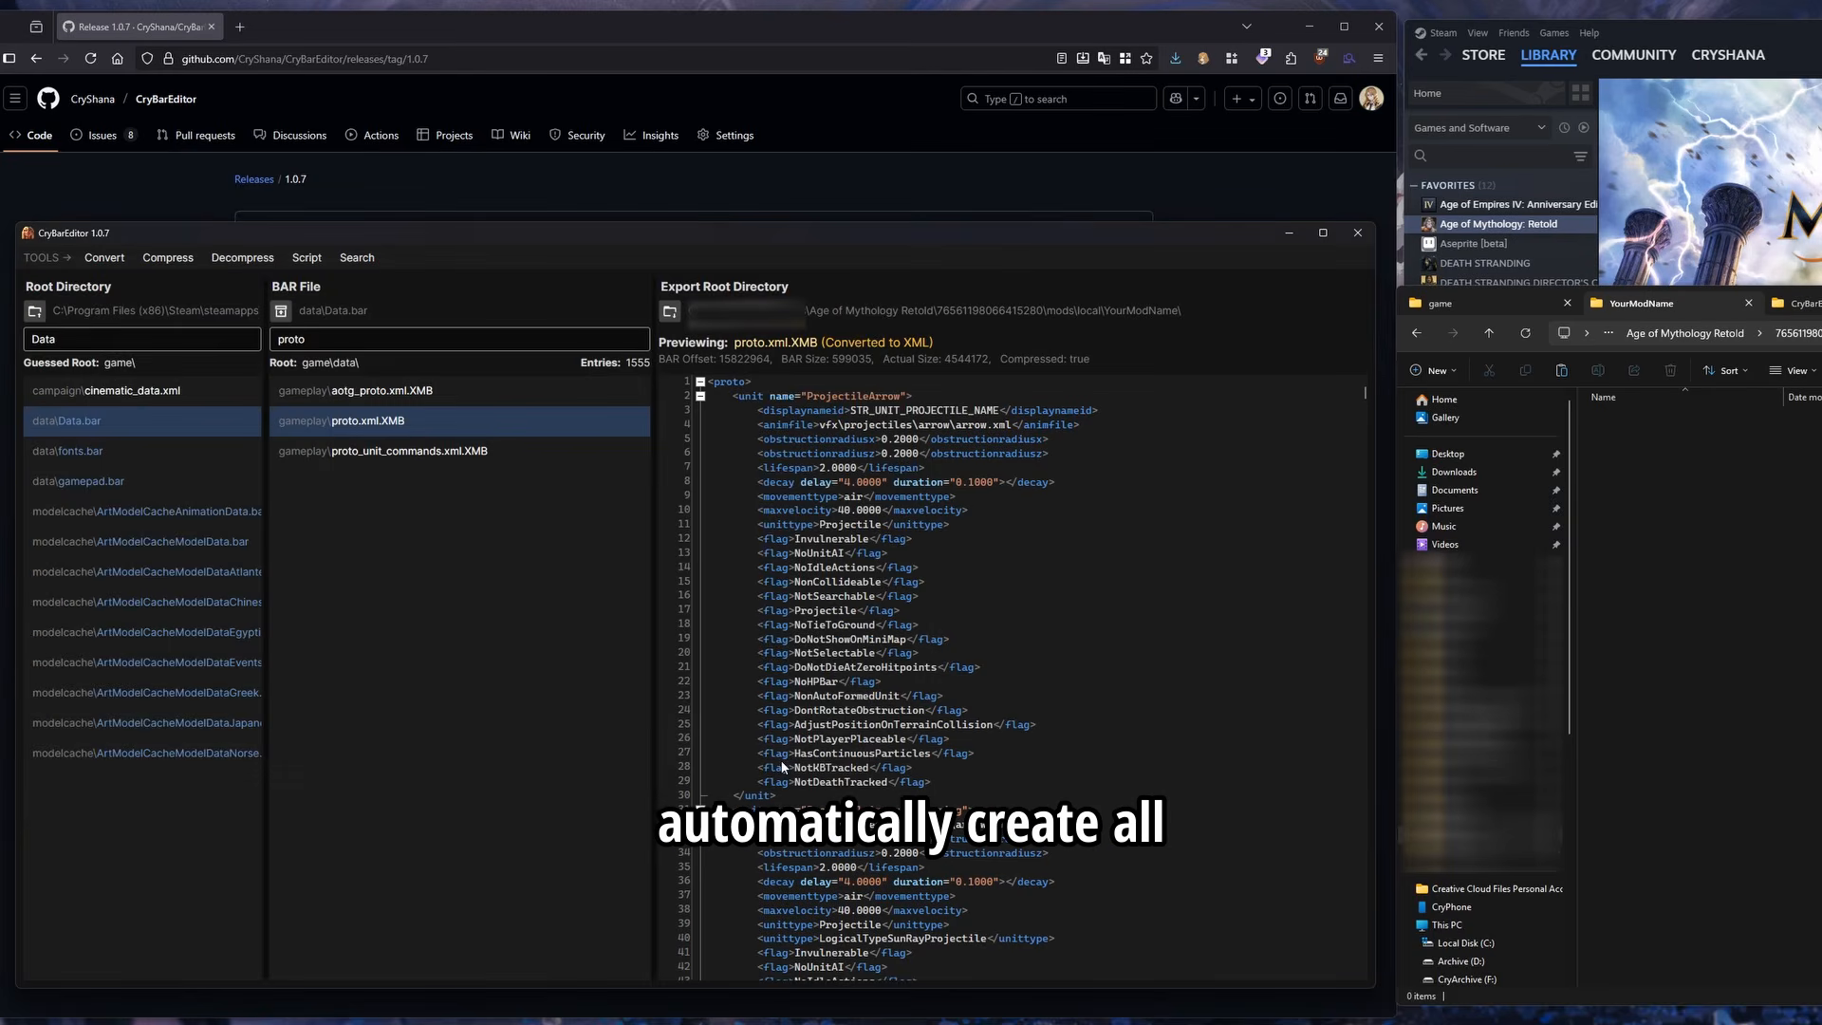
Export the proto.xml.XMB entry as an unconverted copy into the mod's export directory
right_click(399, 422)
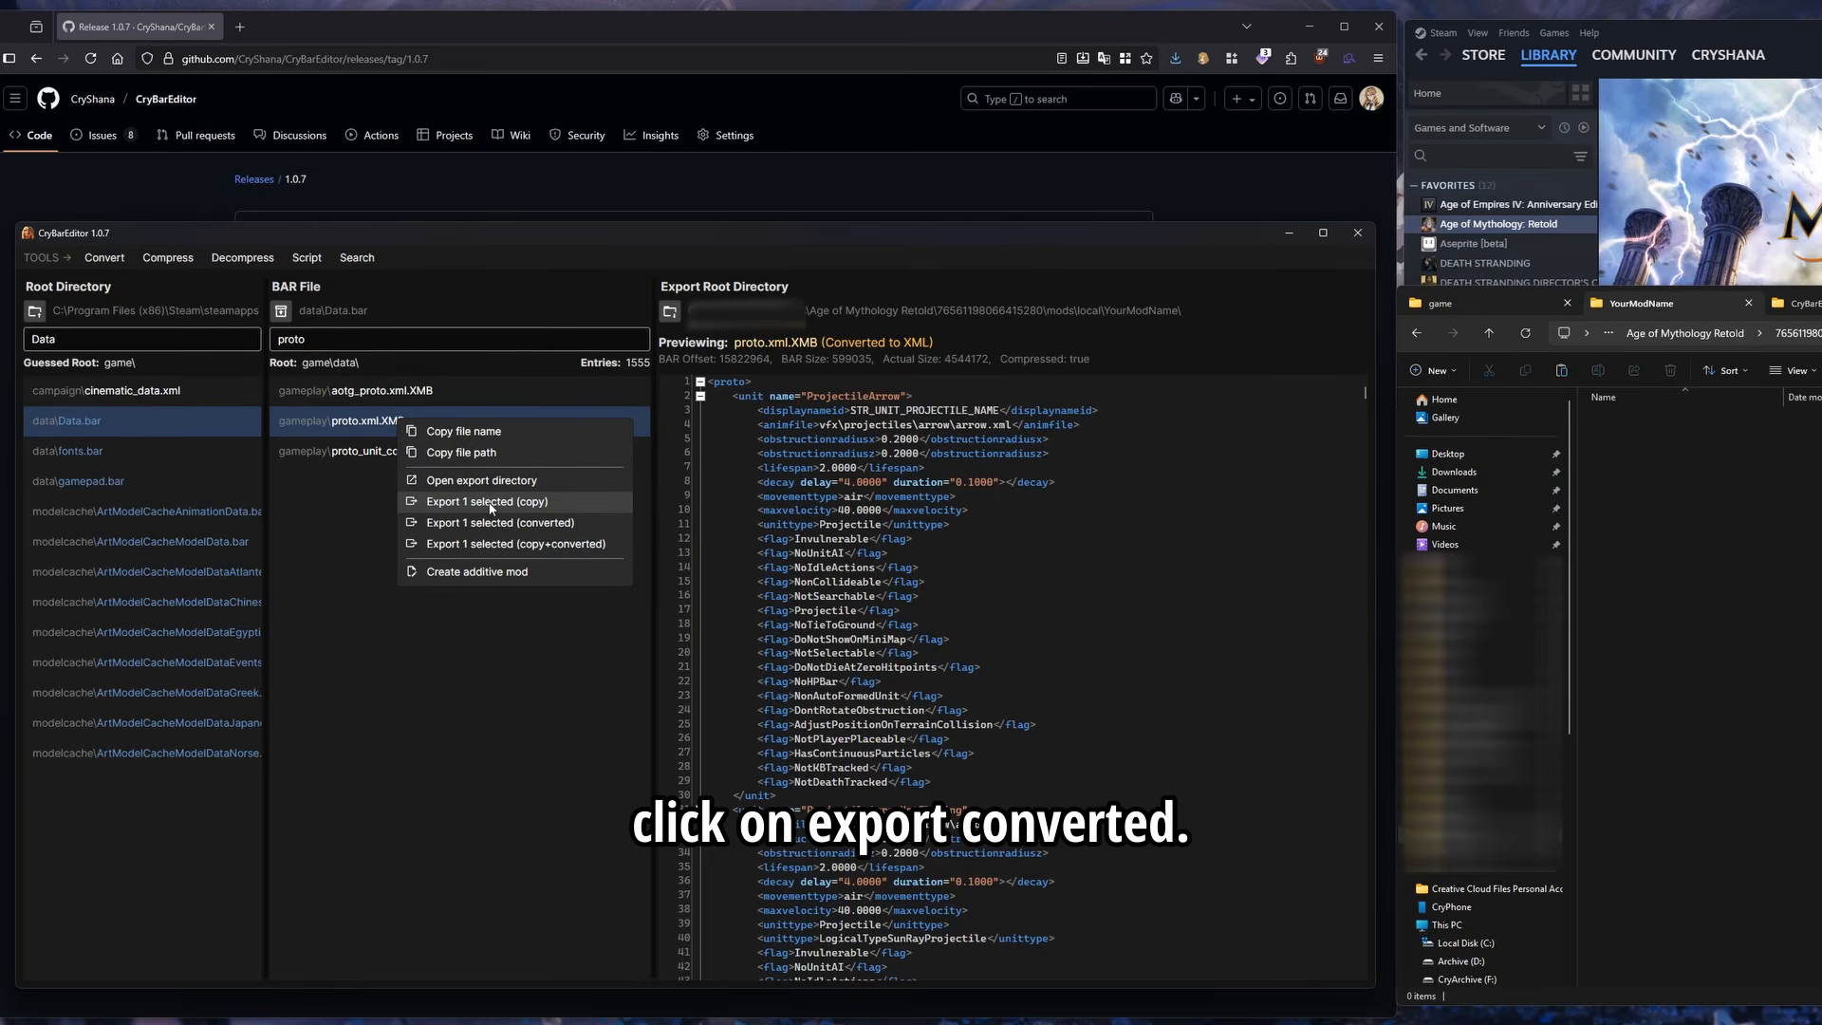
click(327, 522)
click(425, 397)
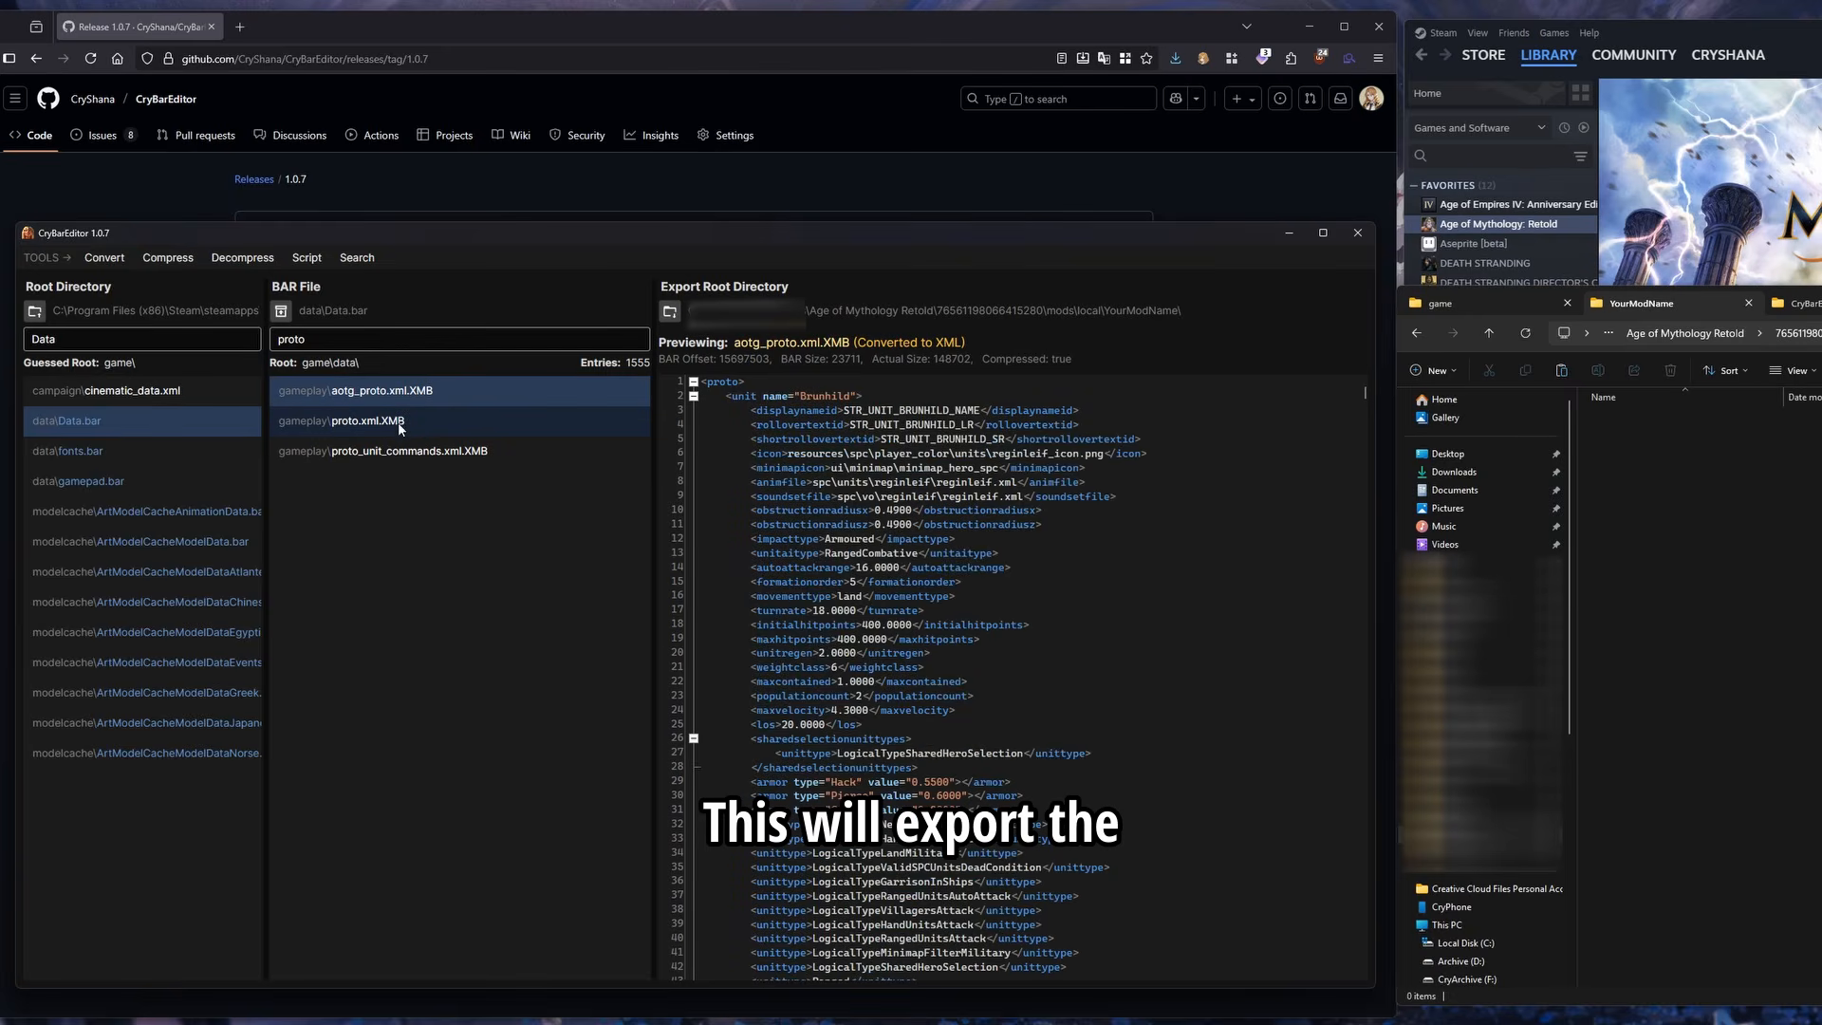
click(403, 426)
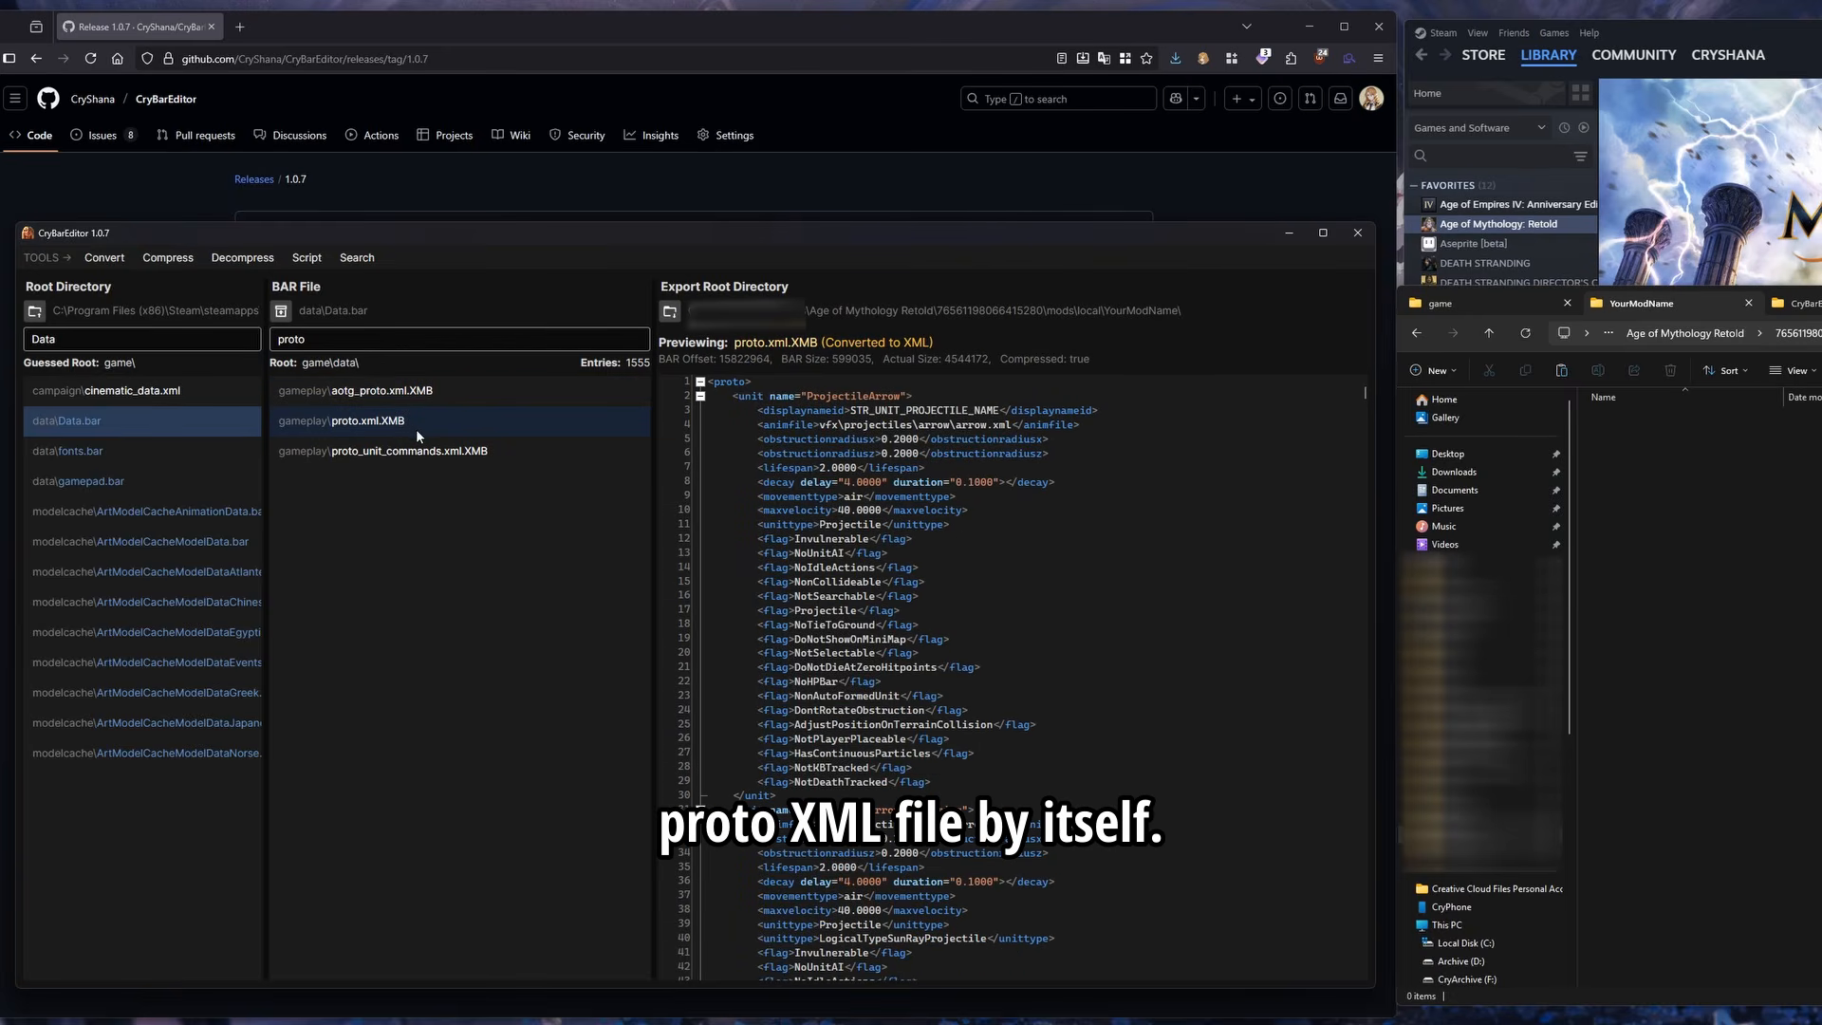
right_click(418, 432)
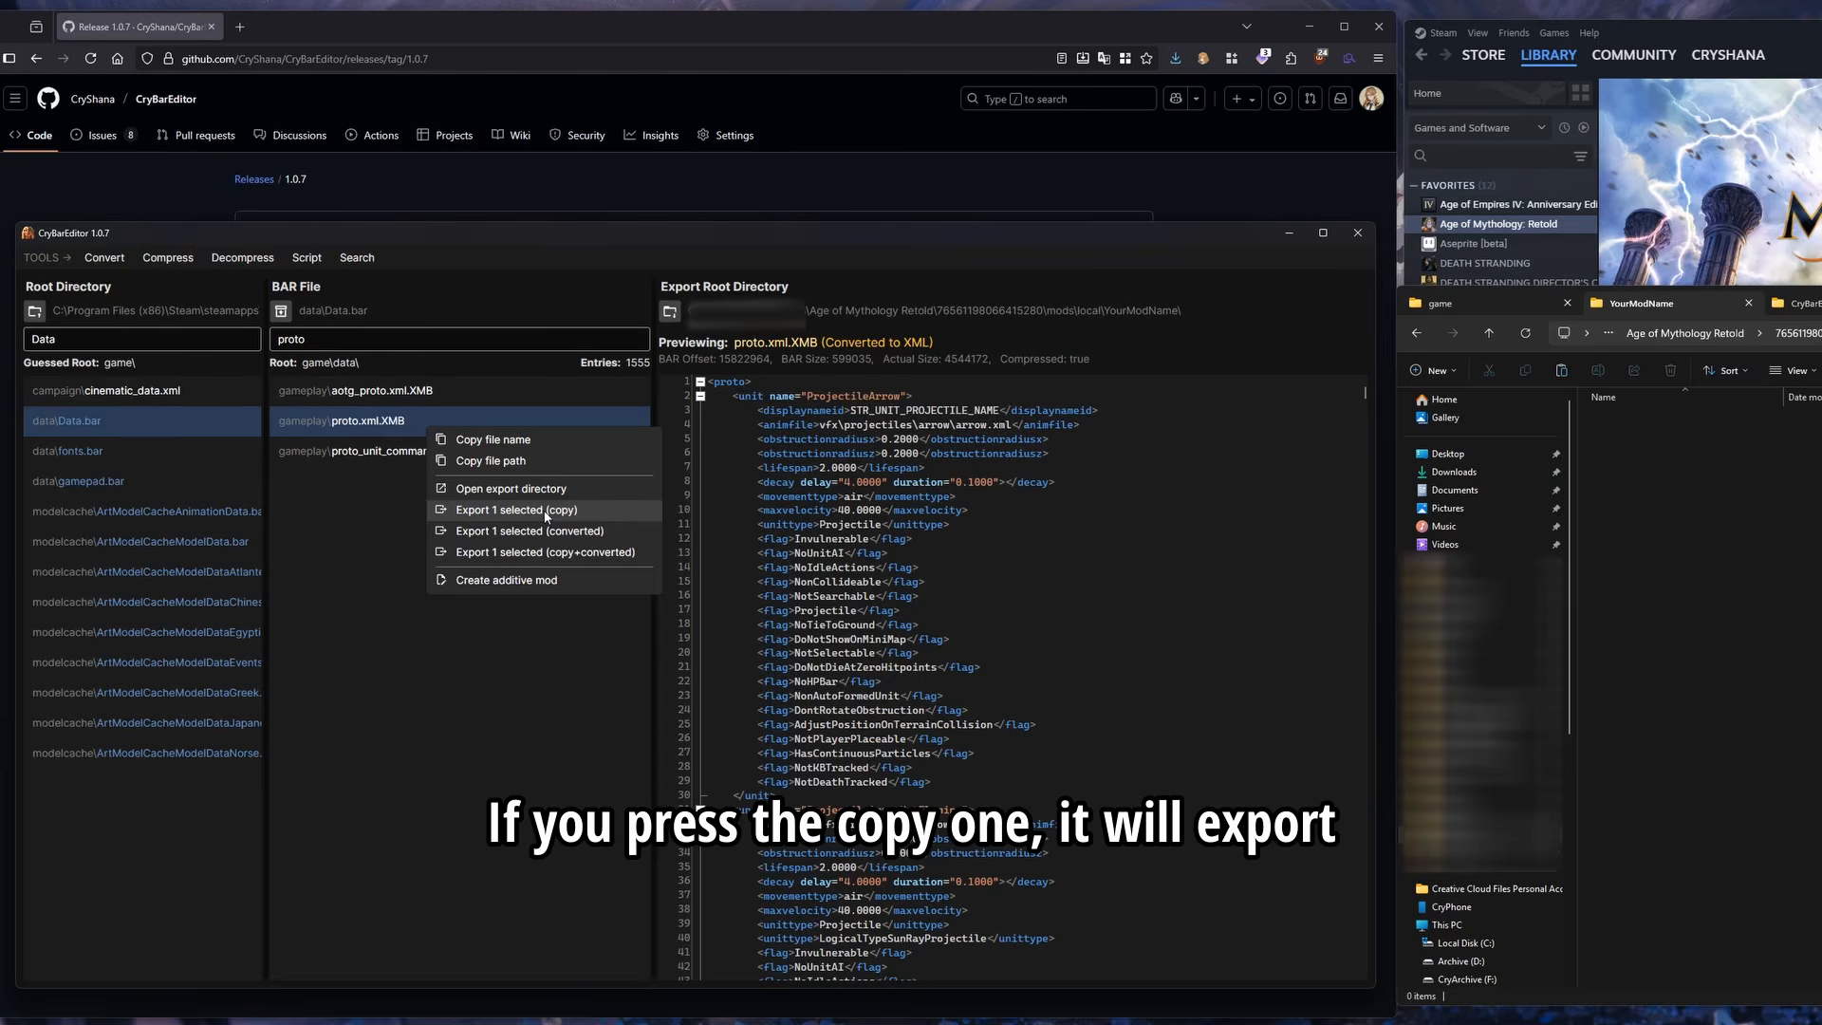
click(546, 513)
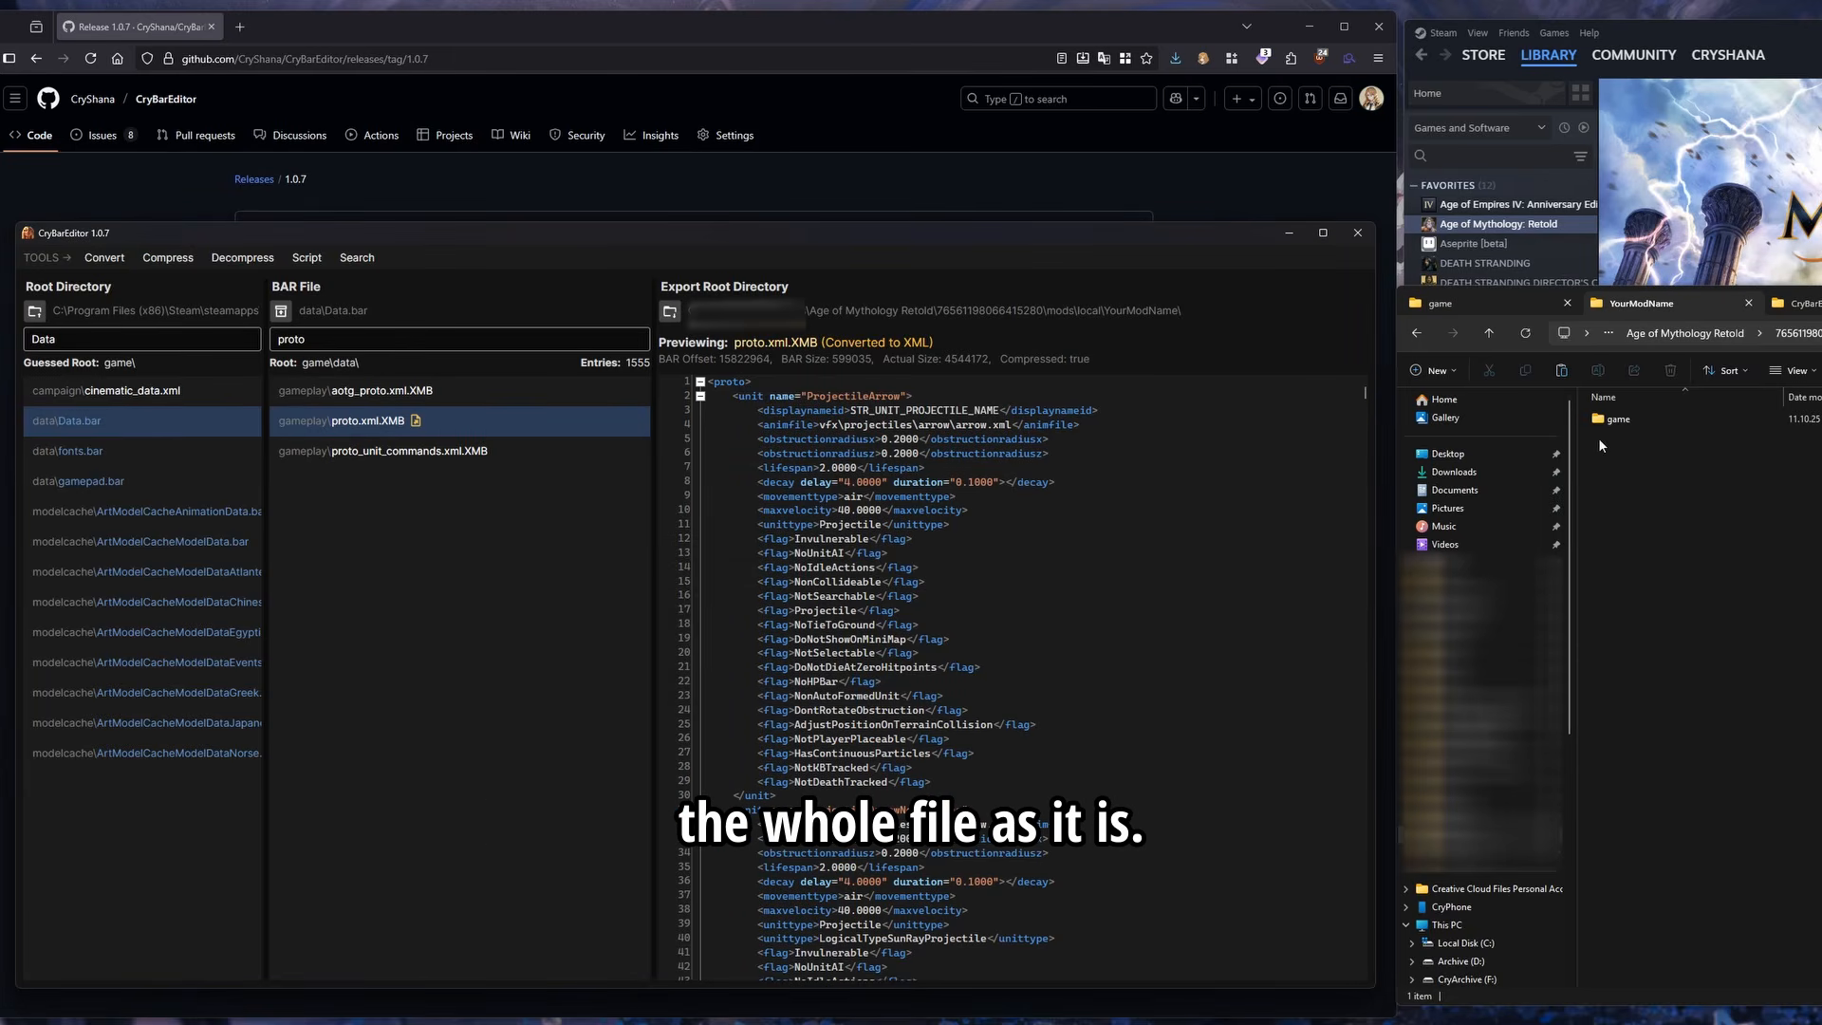
Open the exported game\data\gameplay folder in the file explorer and delete proto.xml.XMB from it
double_click(1653, 424)
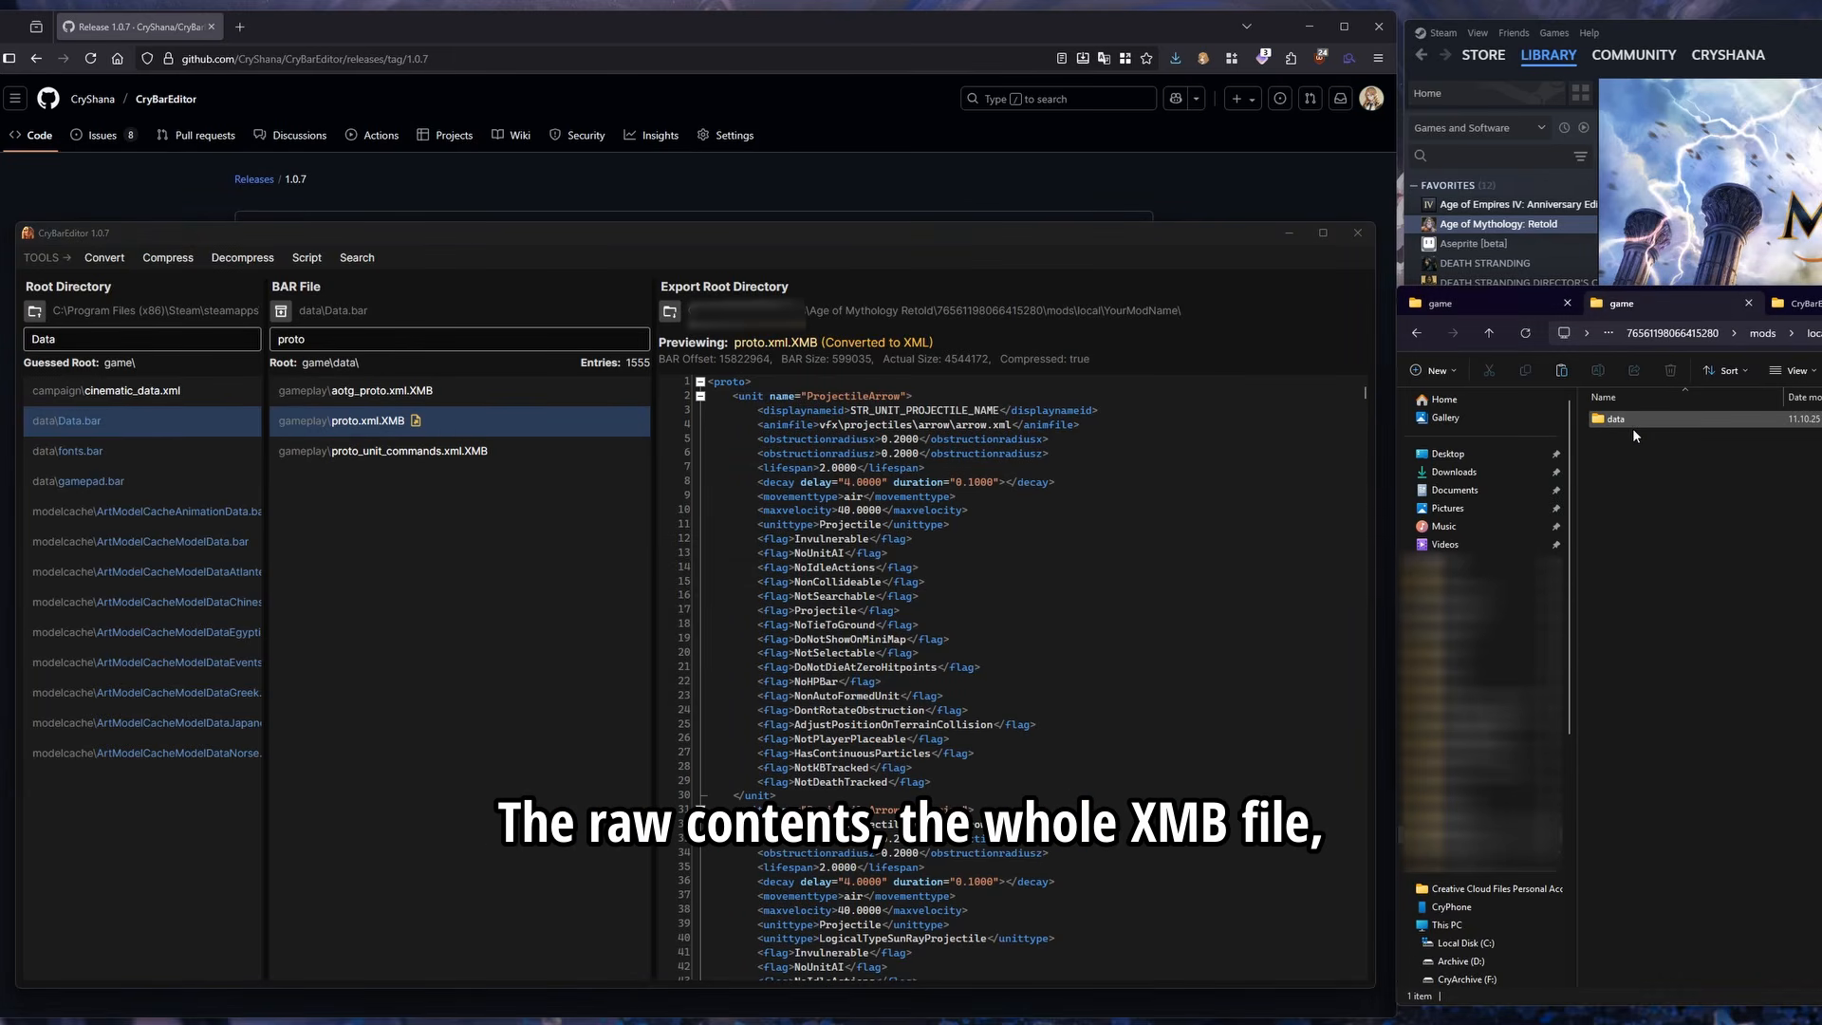
double_click(1640, 425)
double_click(1638, 423)
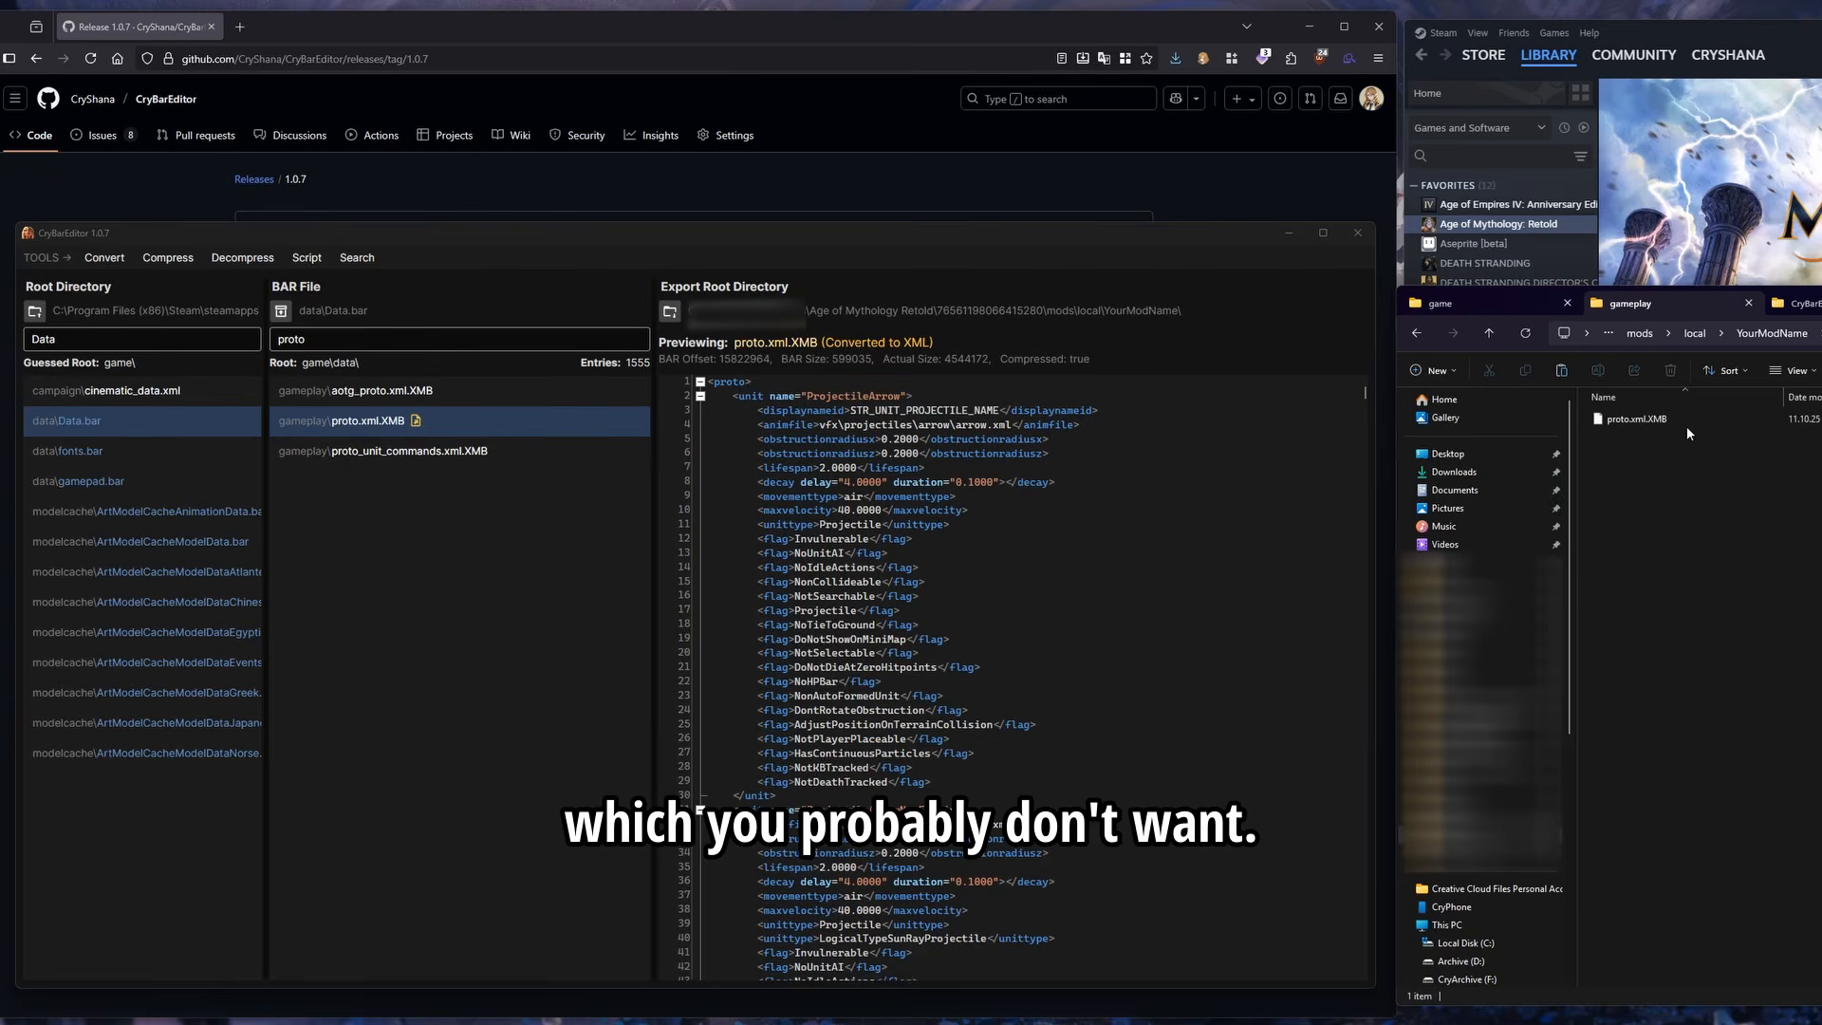
click(1655, 421)
click(1673, 448)
click(1656, 422)
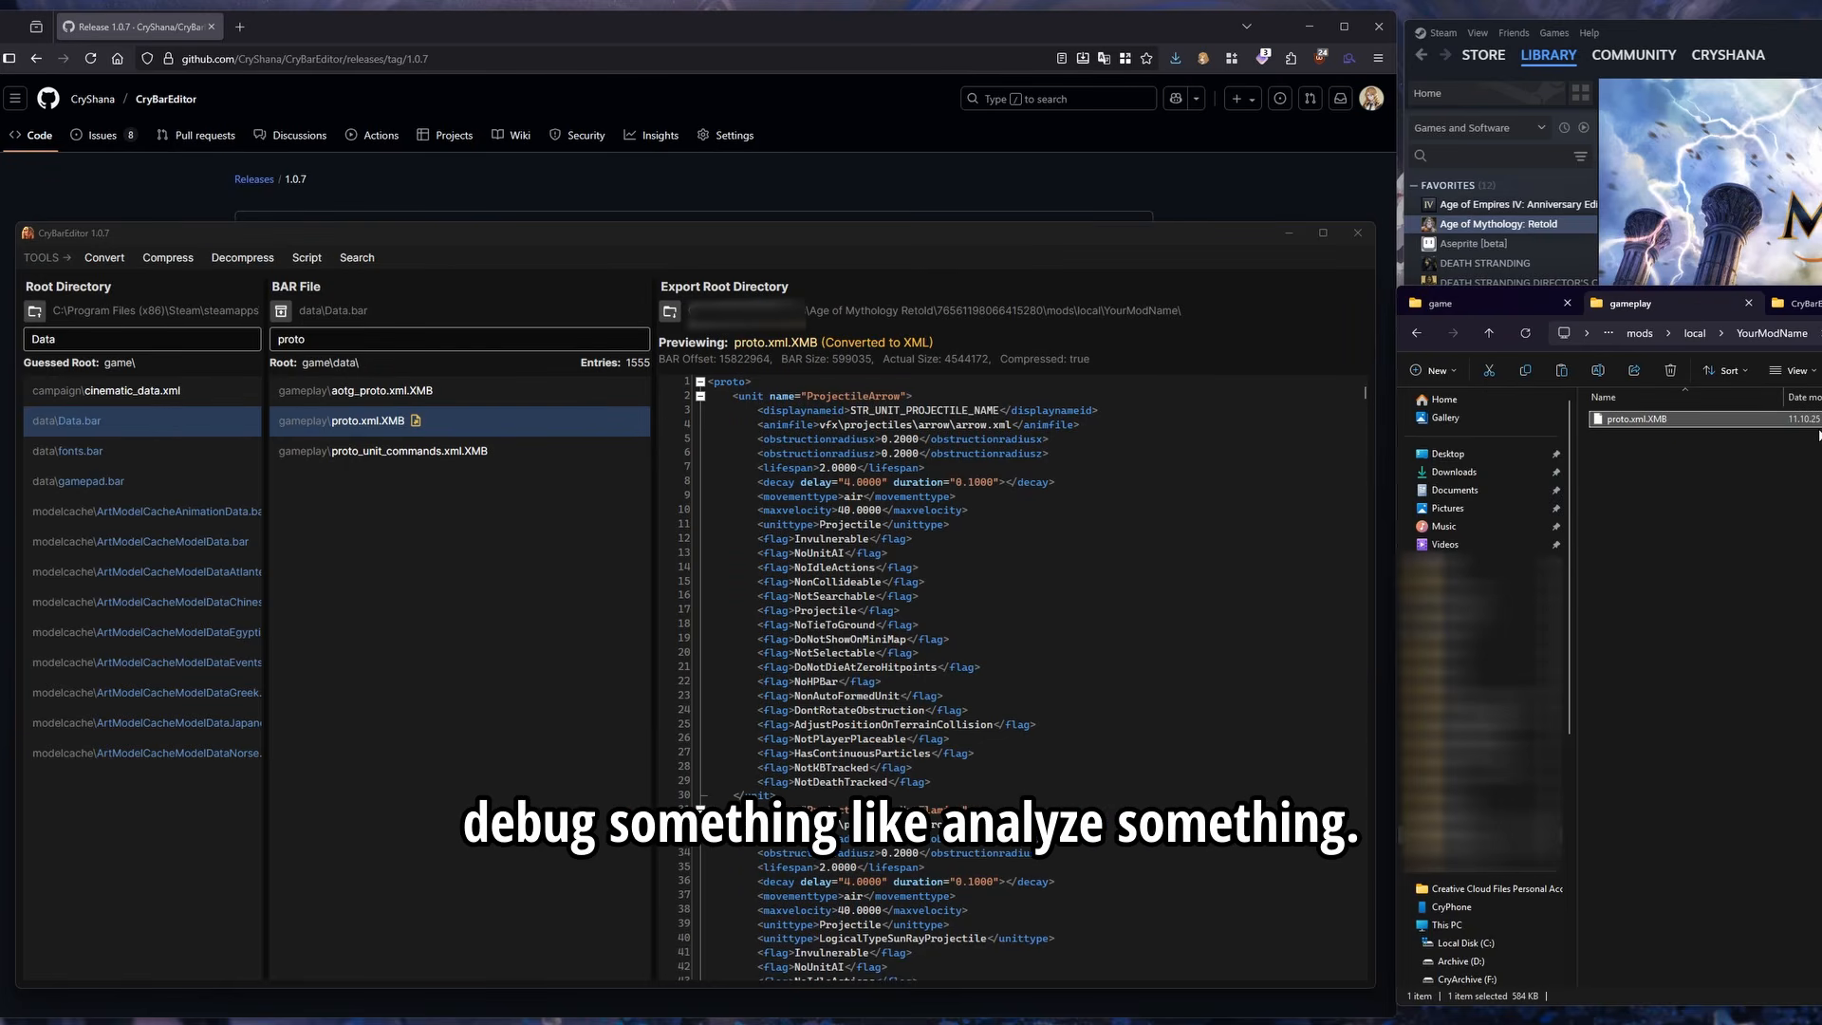
key(Delete)
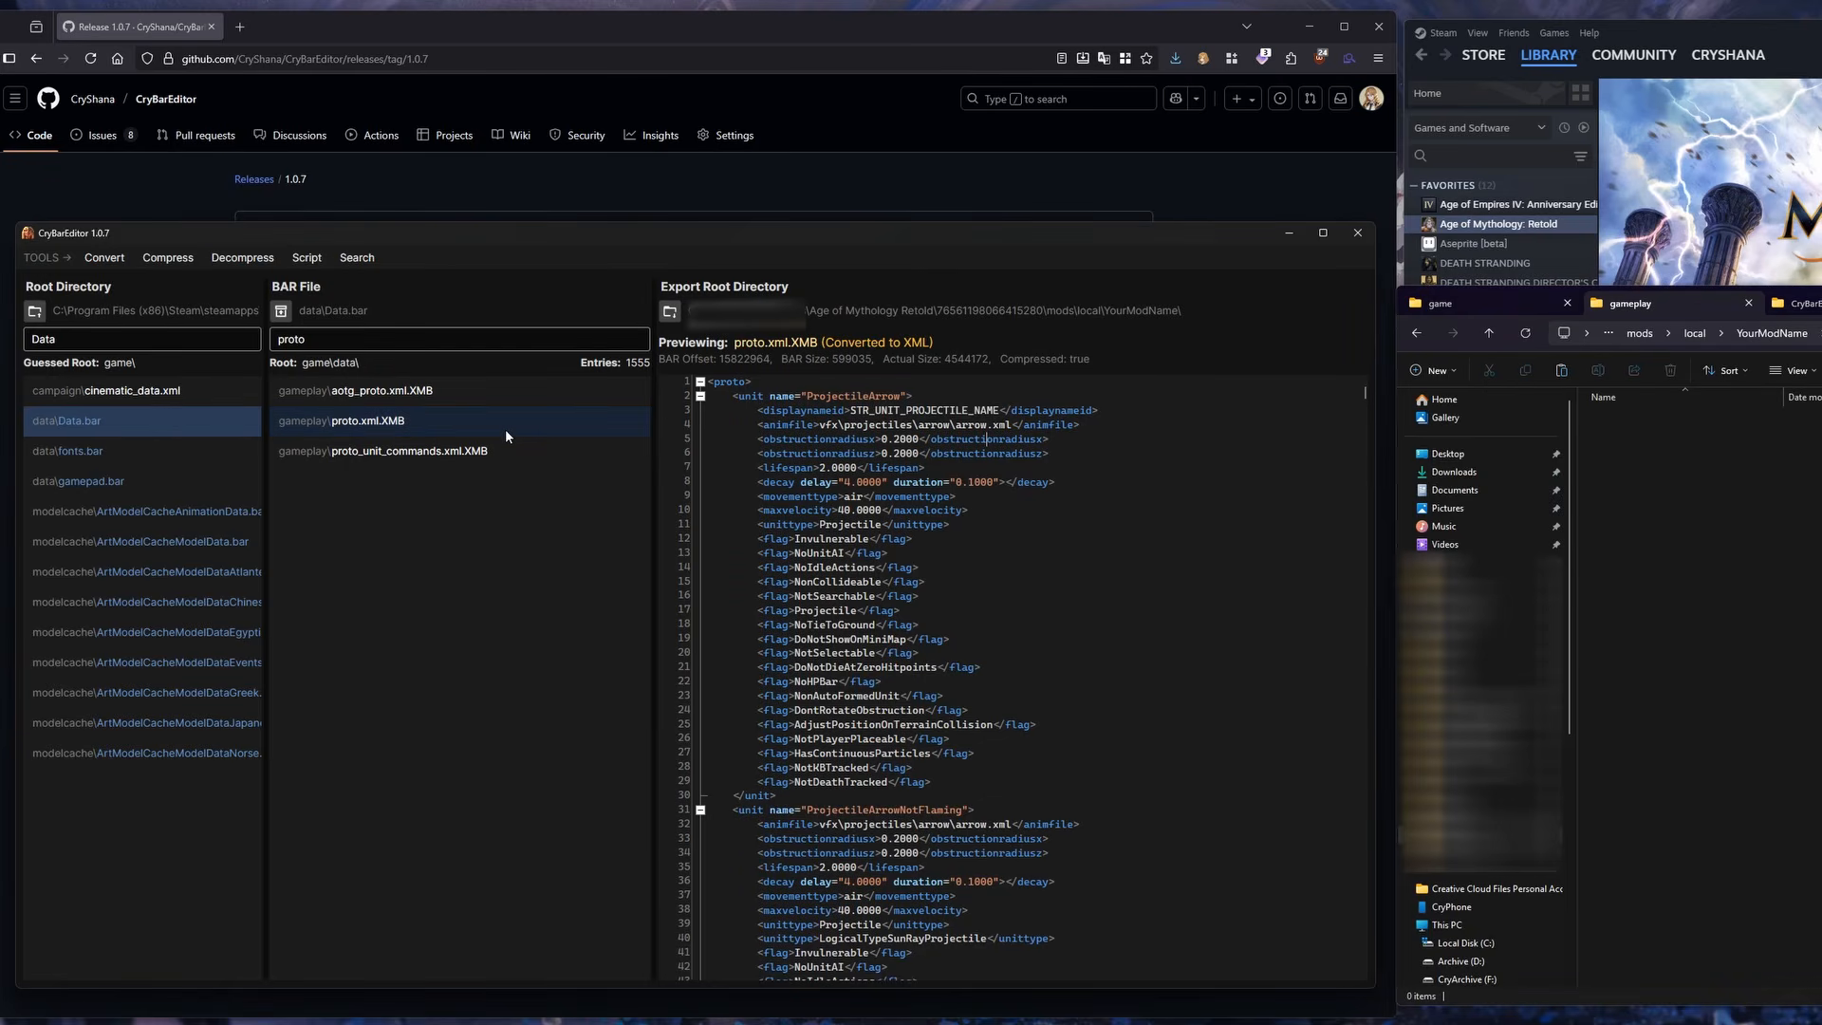
Export the proto.xml.XMB entry in converted form and remove the exported proto.xml from the gameplay folder
right_click(506, 429)
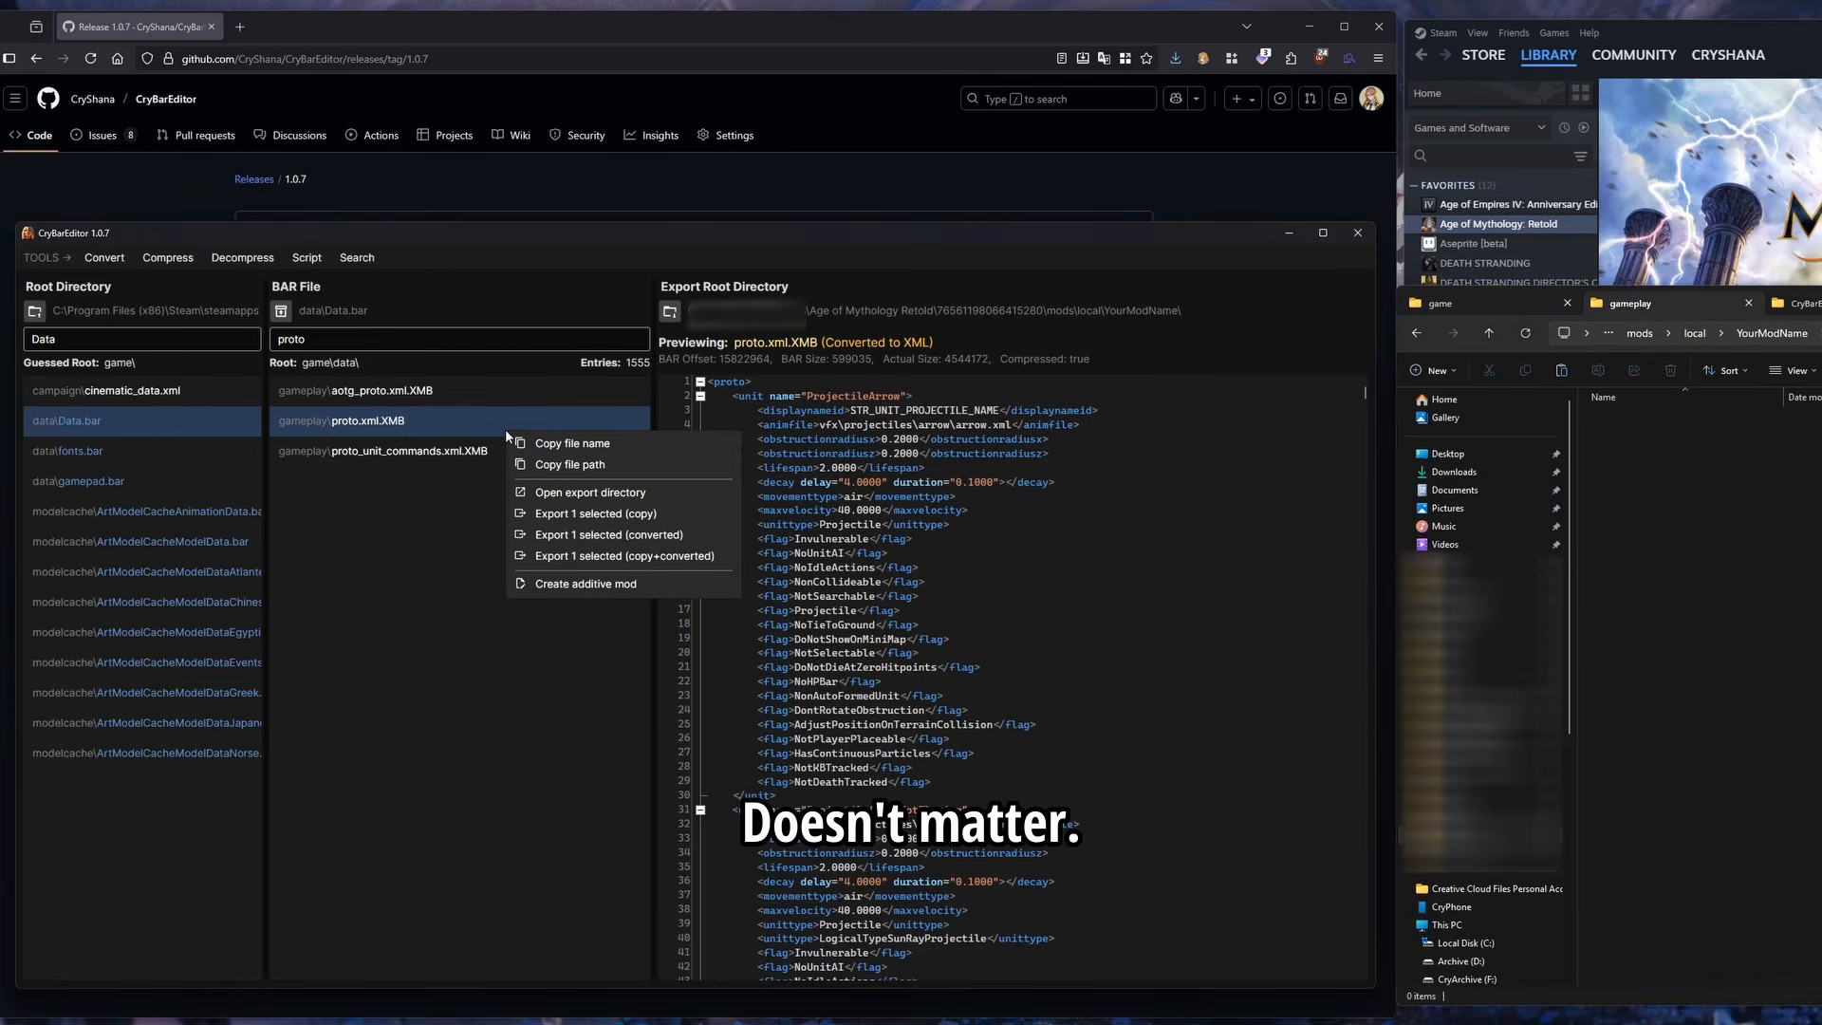
click(643, 536)
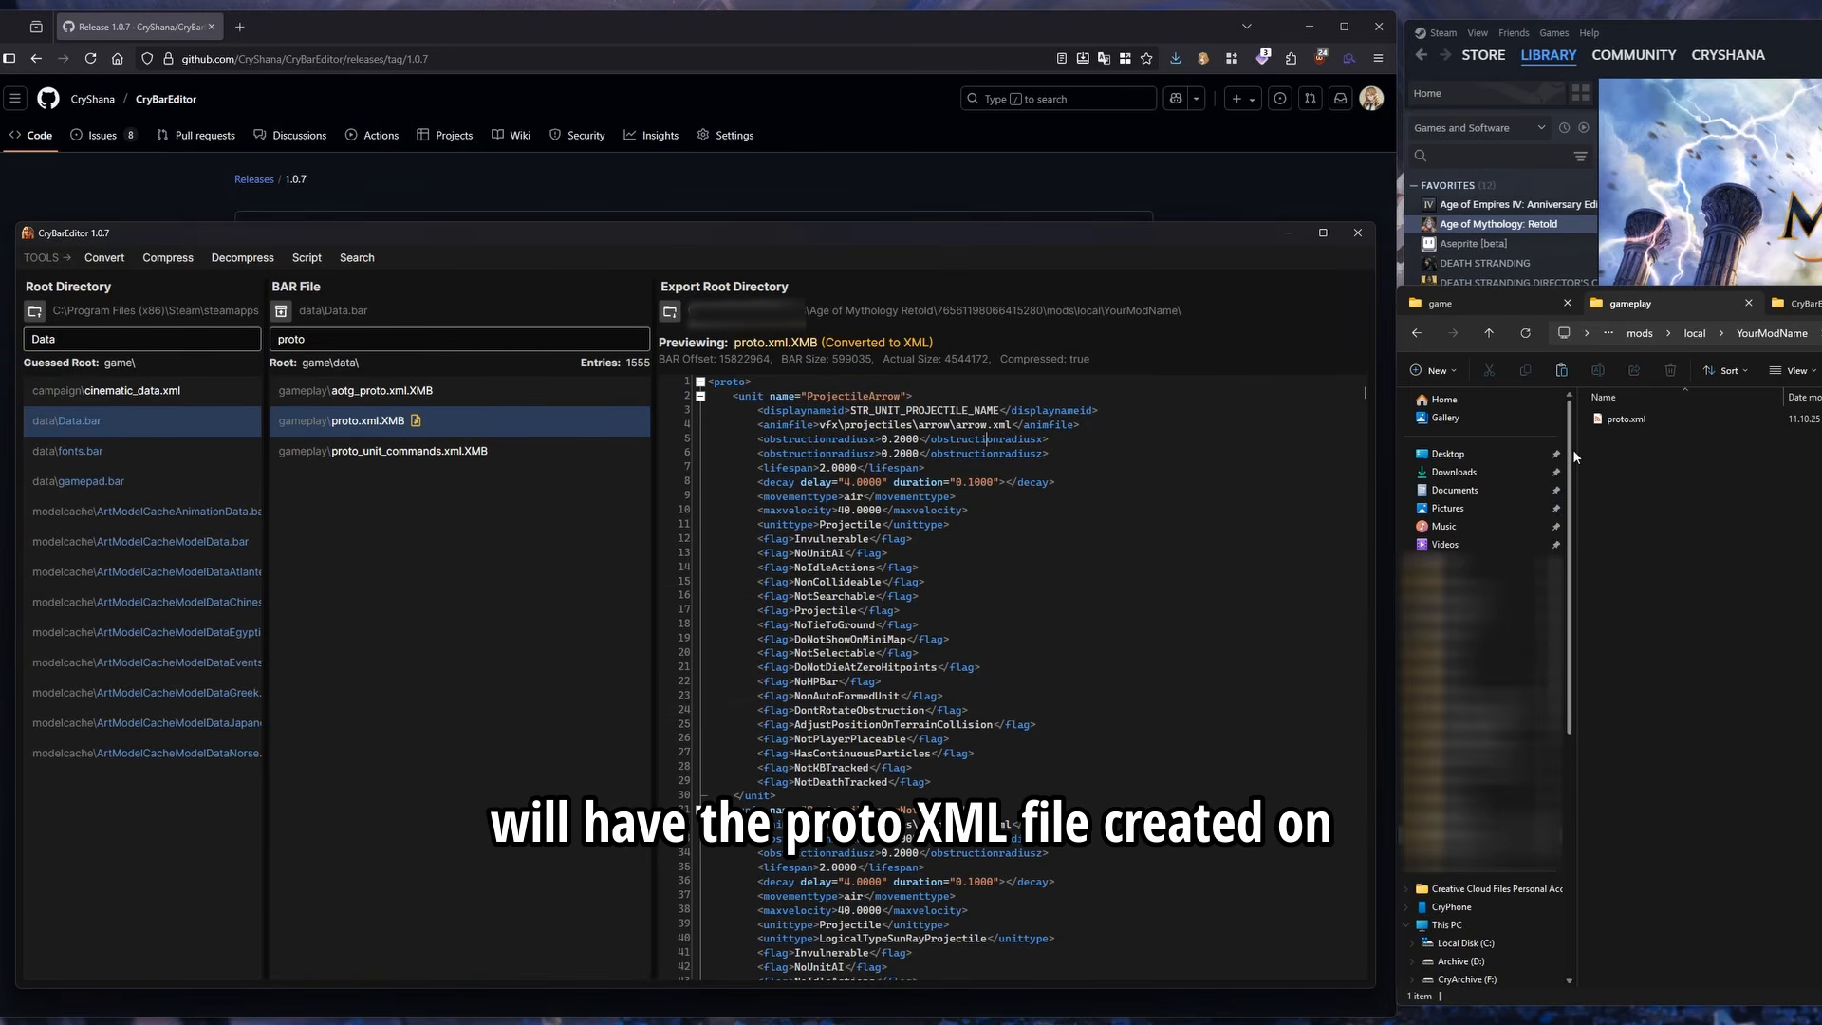
click(1646, 420)
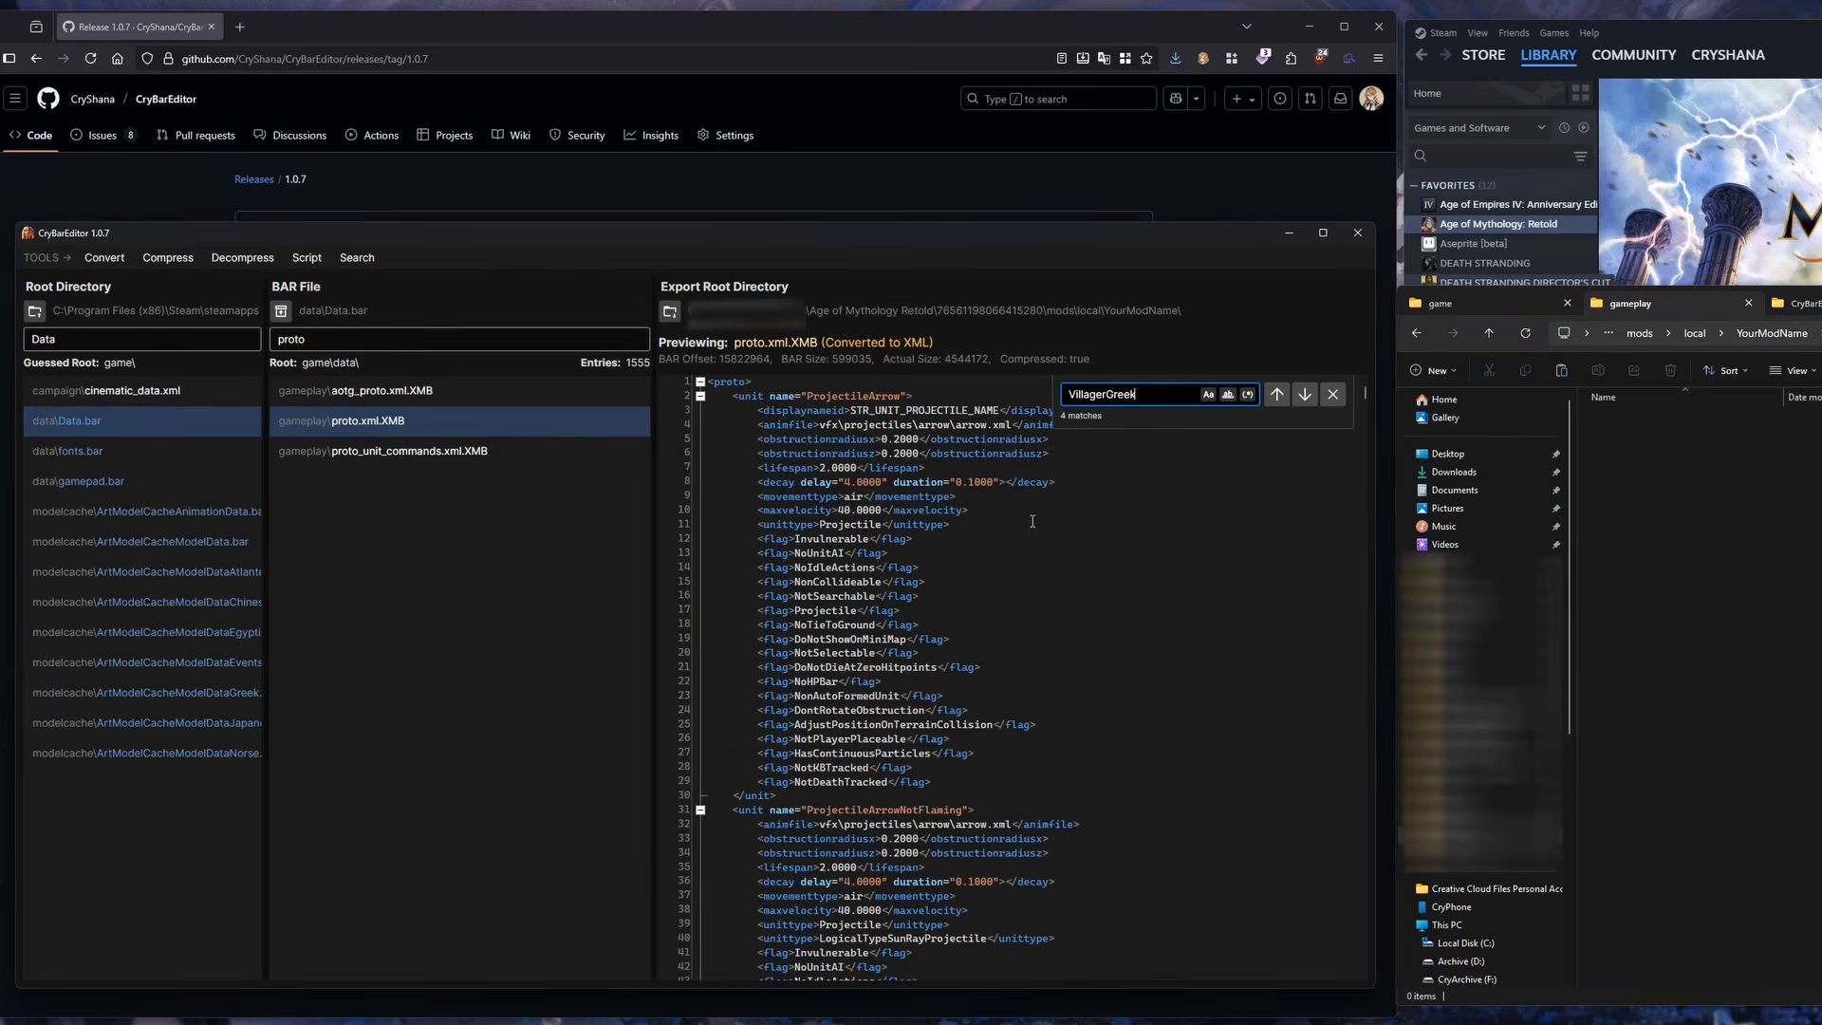
Find the VillagerGreek unit in the proto.xml.XMB preview and examine its displaynameid entry
key(Return)
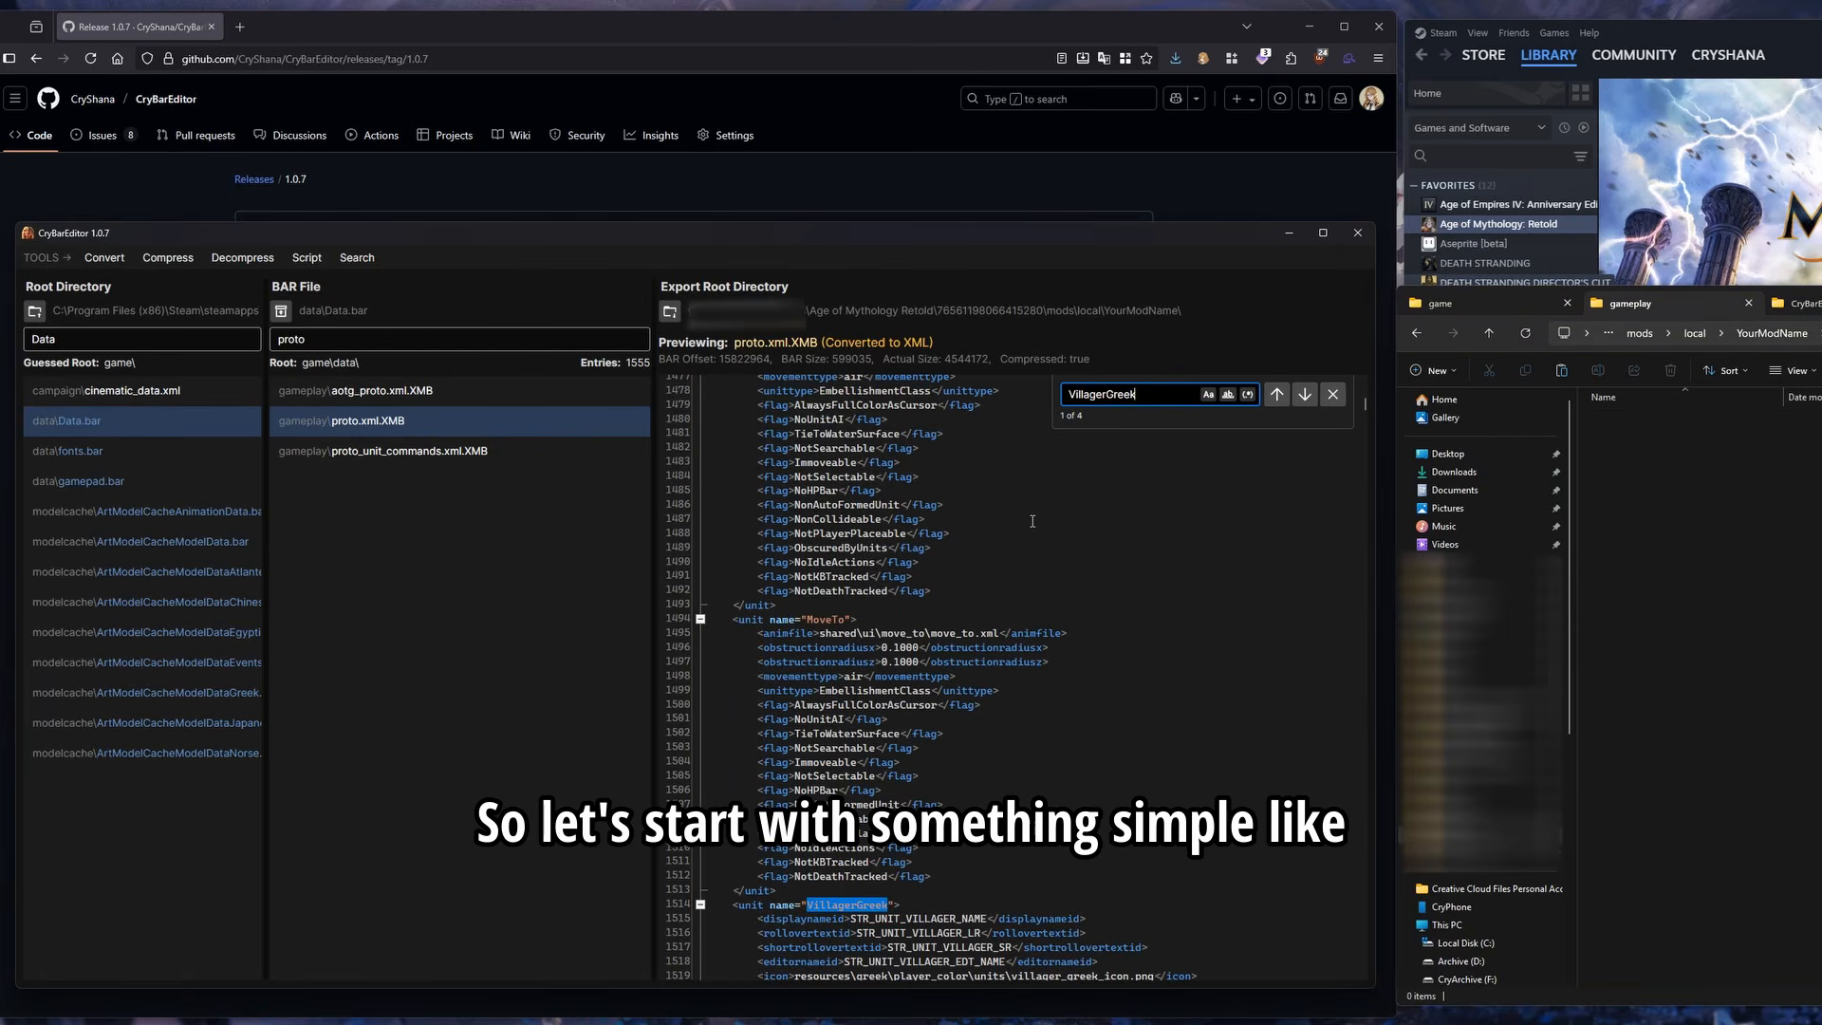
scroll(1035, 569, down, 7)
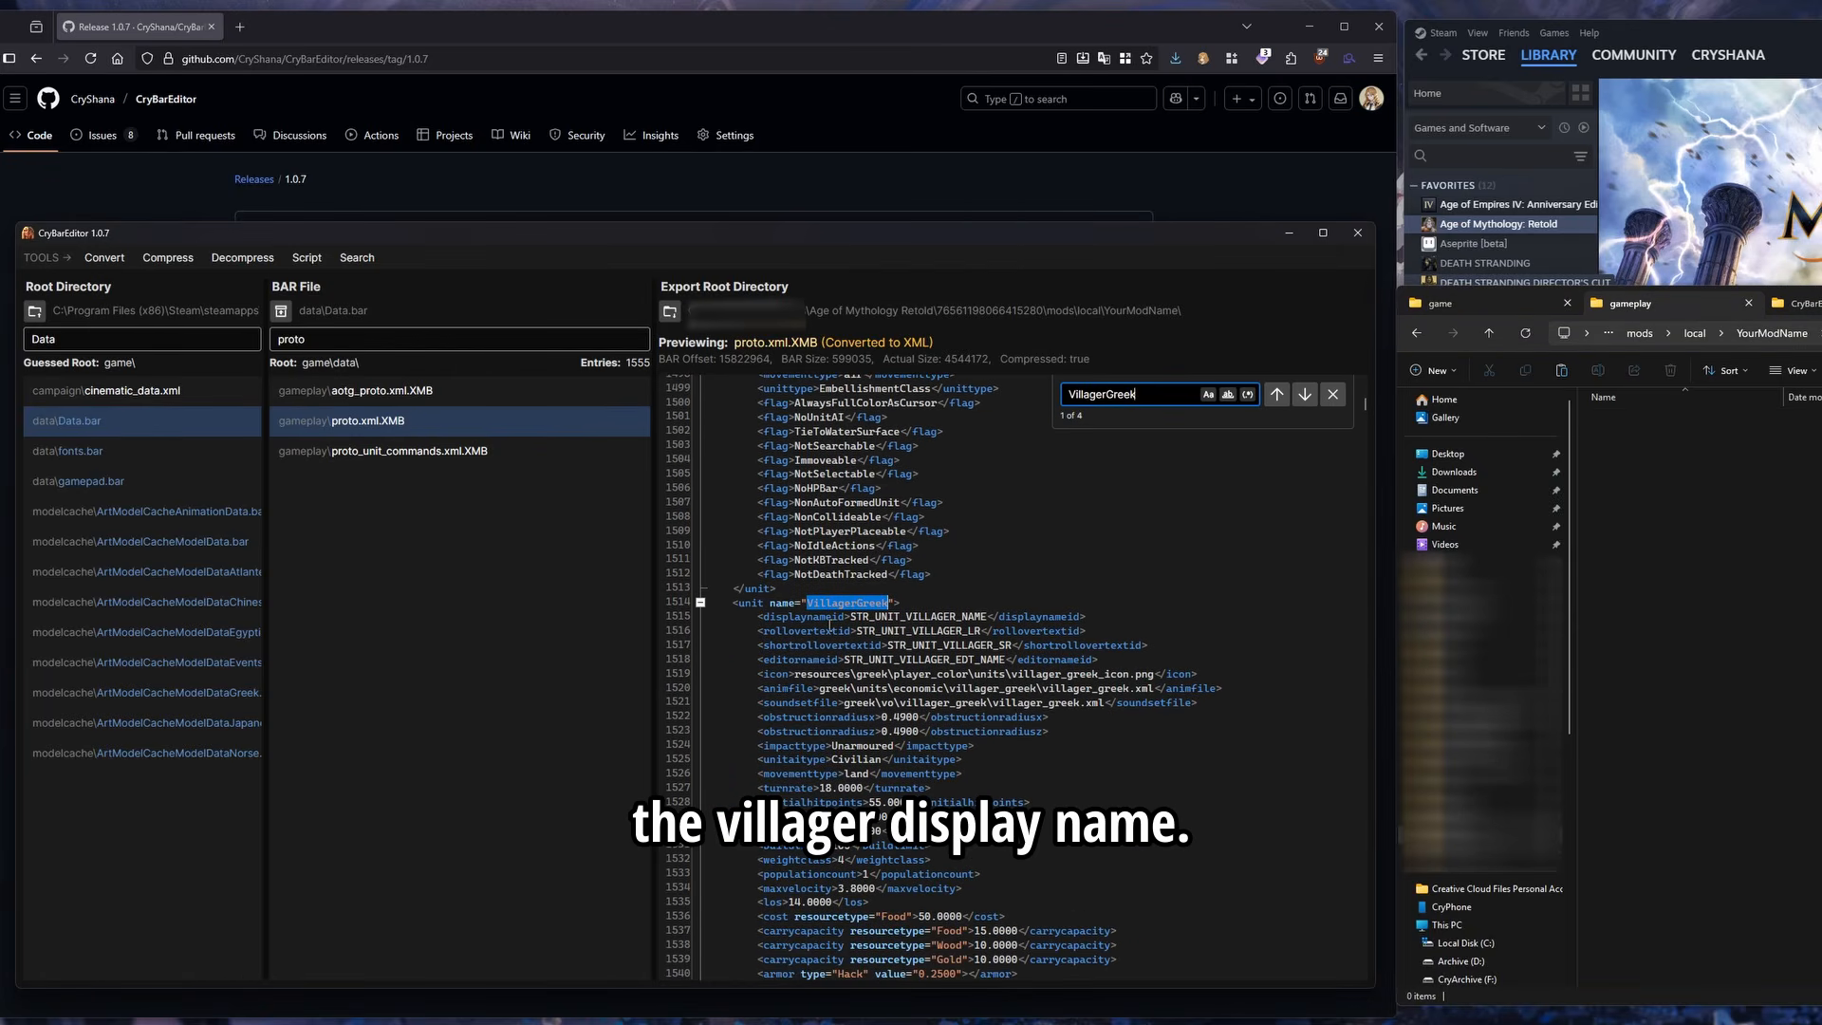
click(803, 618)
double_click(802, 618)
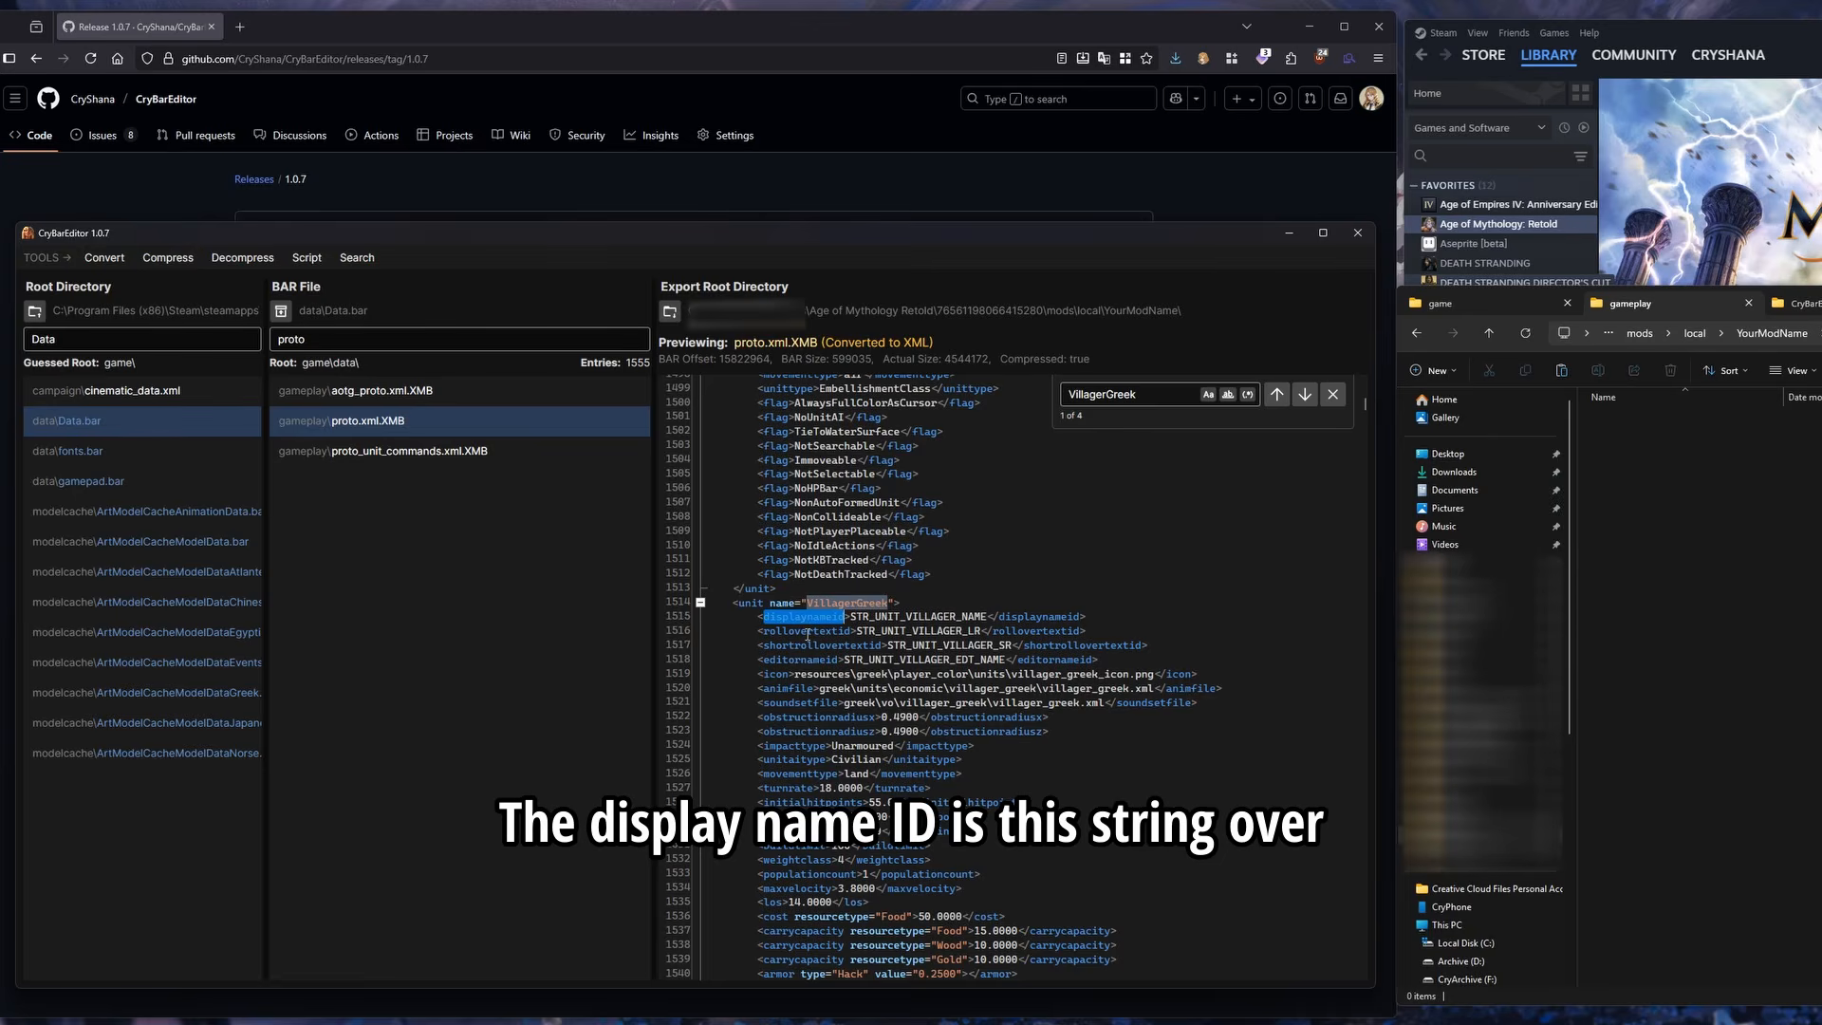
double_click(913, 617)
click(816, 617)
double_click(893, 615)
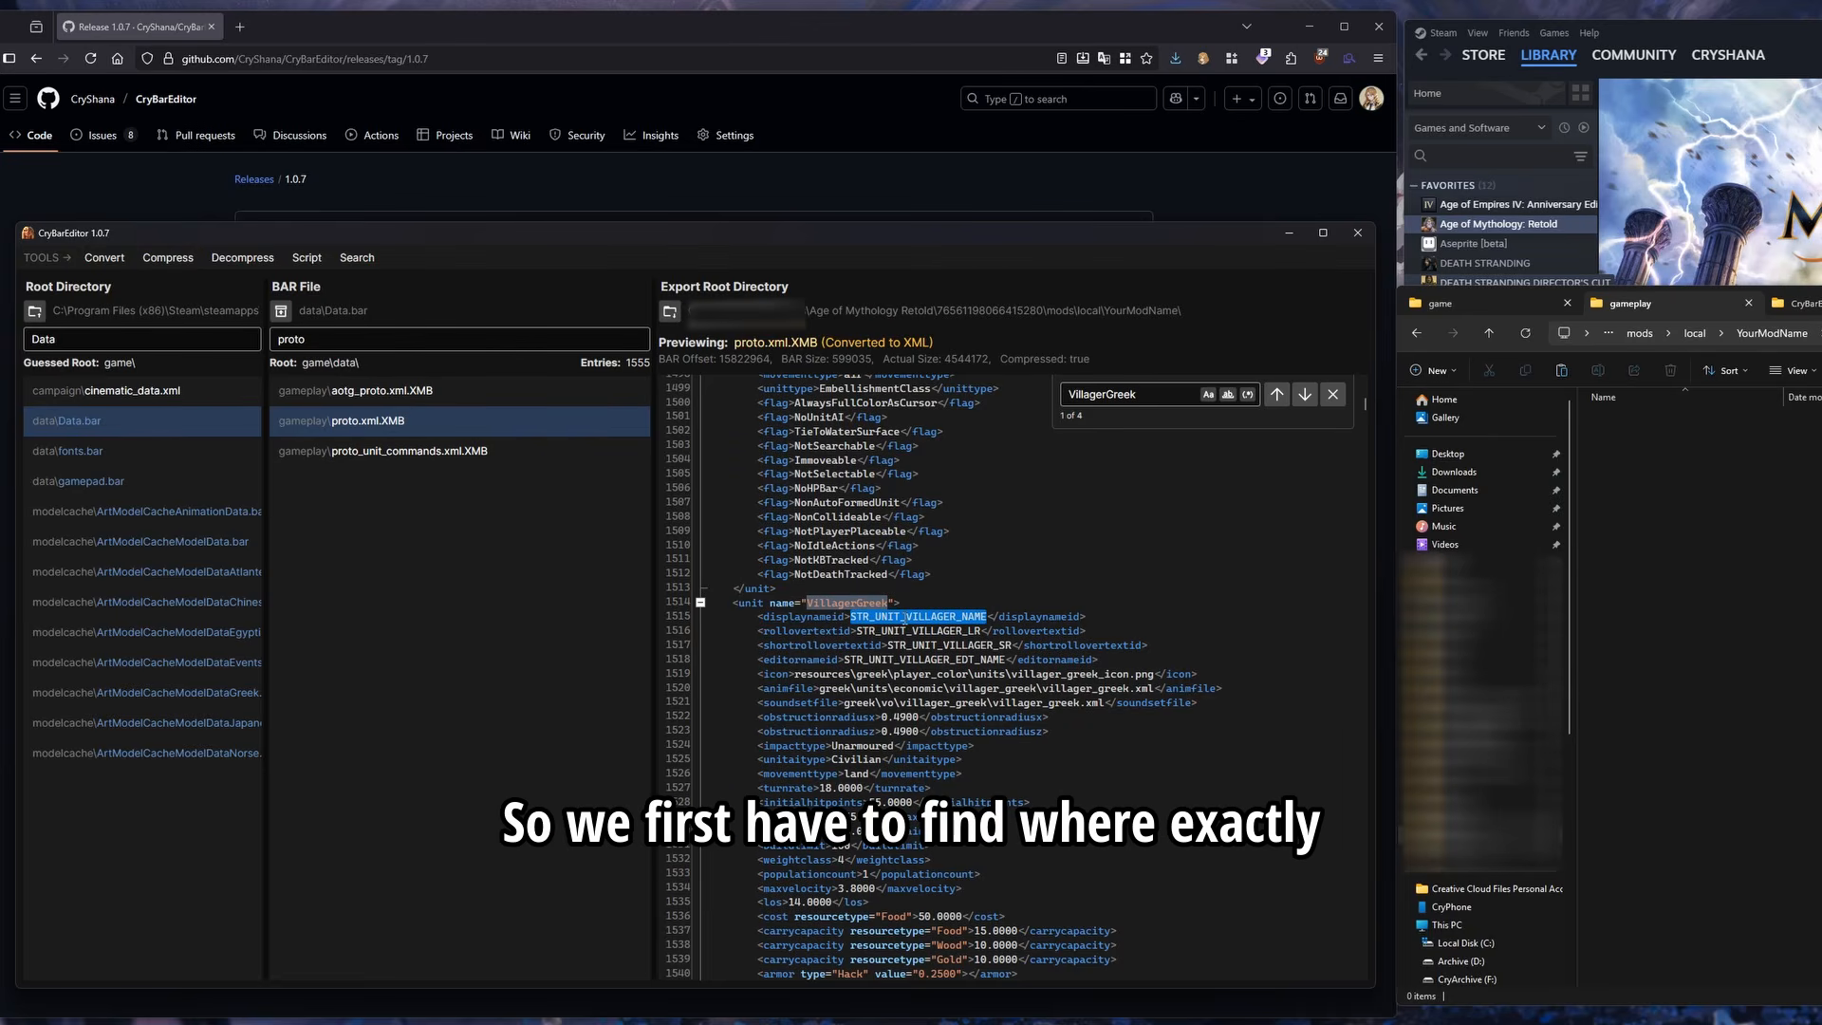
Copy the VillagerGreek unit's display name string ID, STR_UNIT_VILLAGER_NAME
double_click(803, 617)
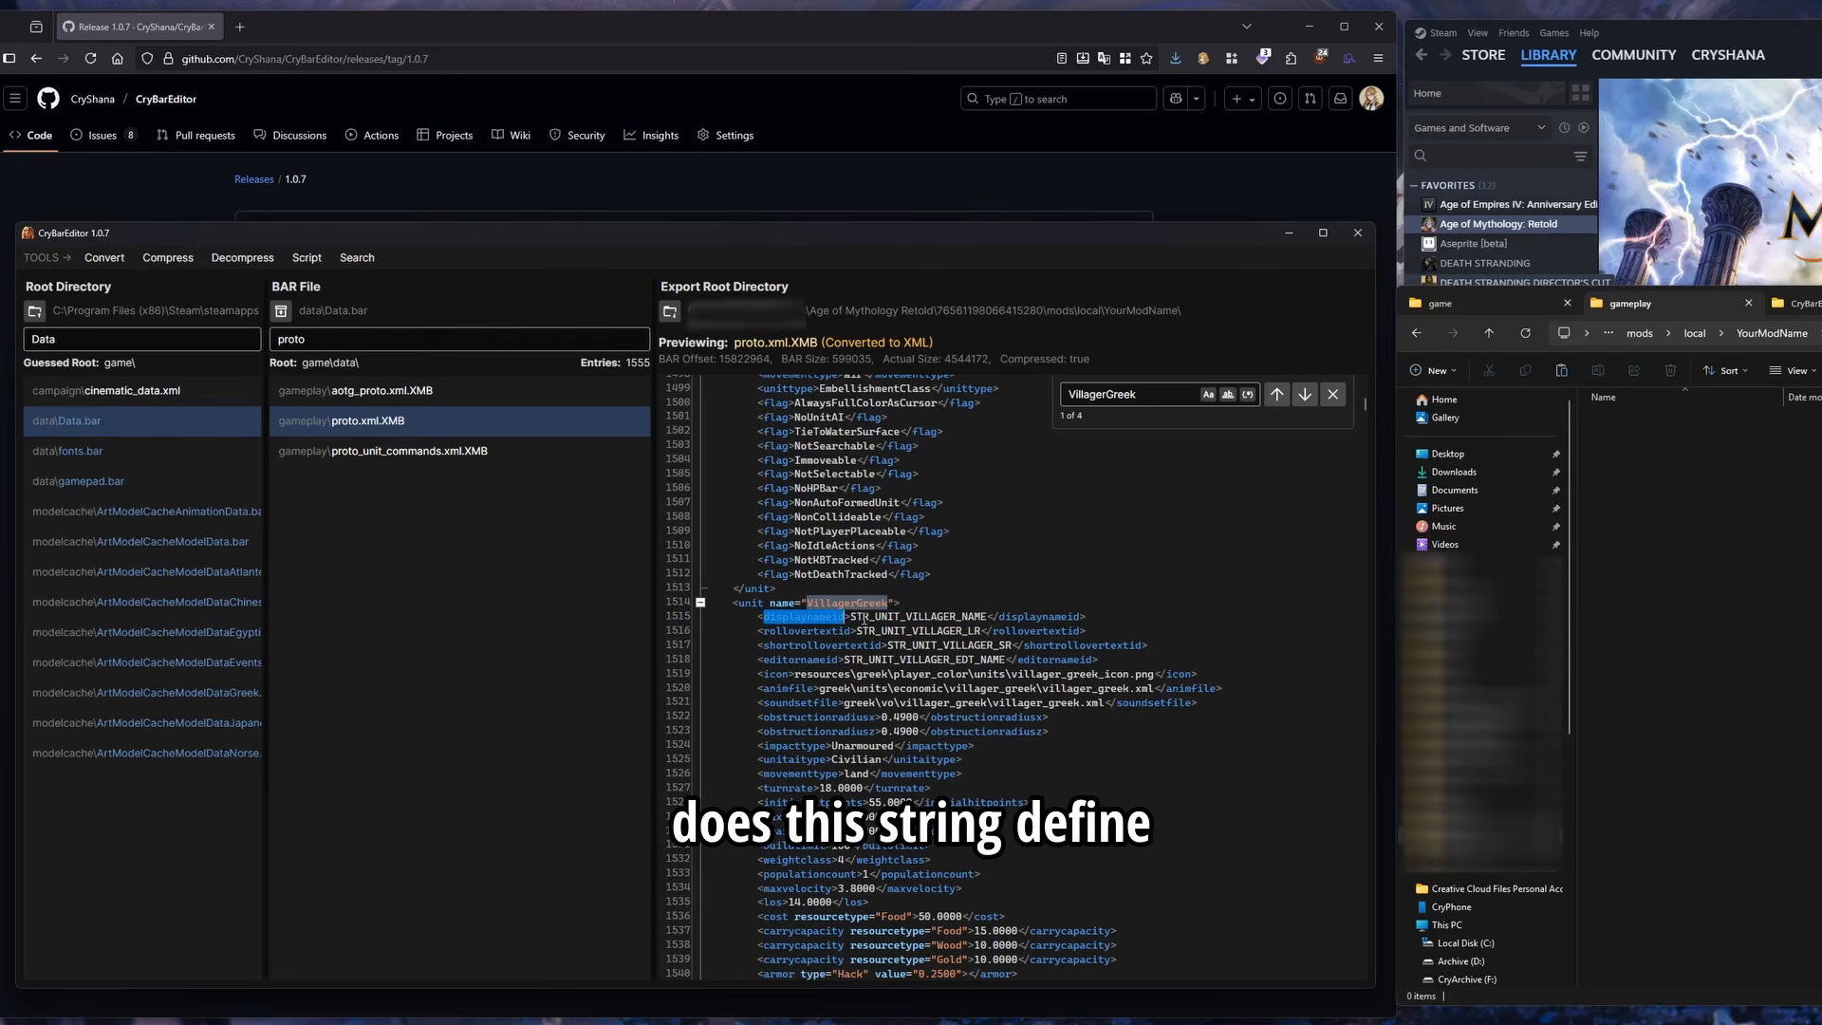
click(817, 617)
double_click(917, 616)
key(ctrl+c)
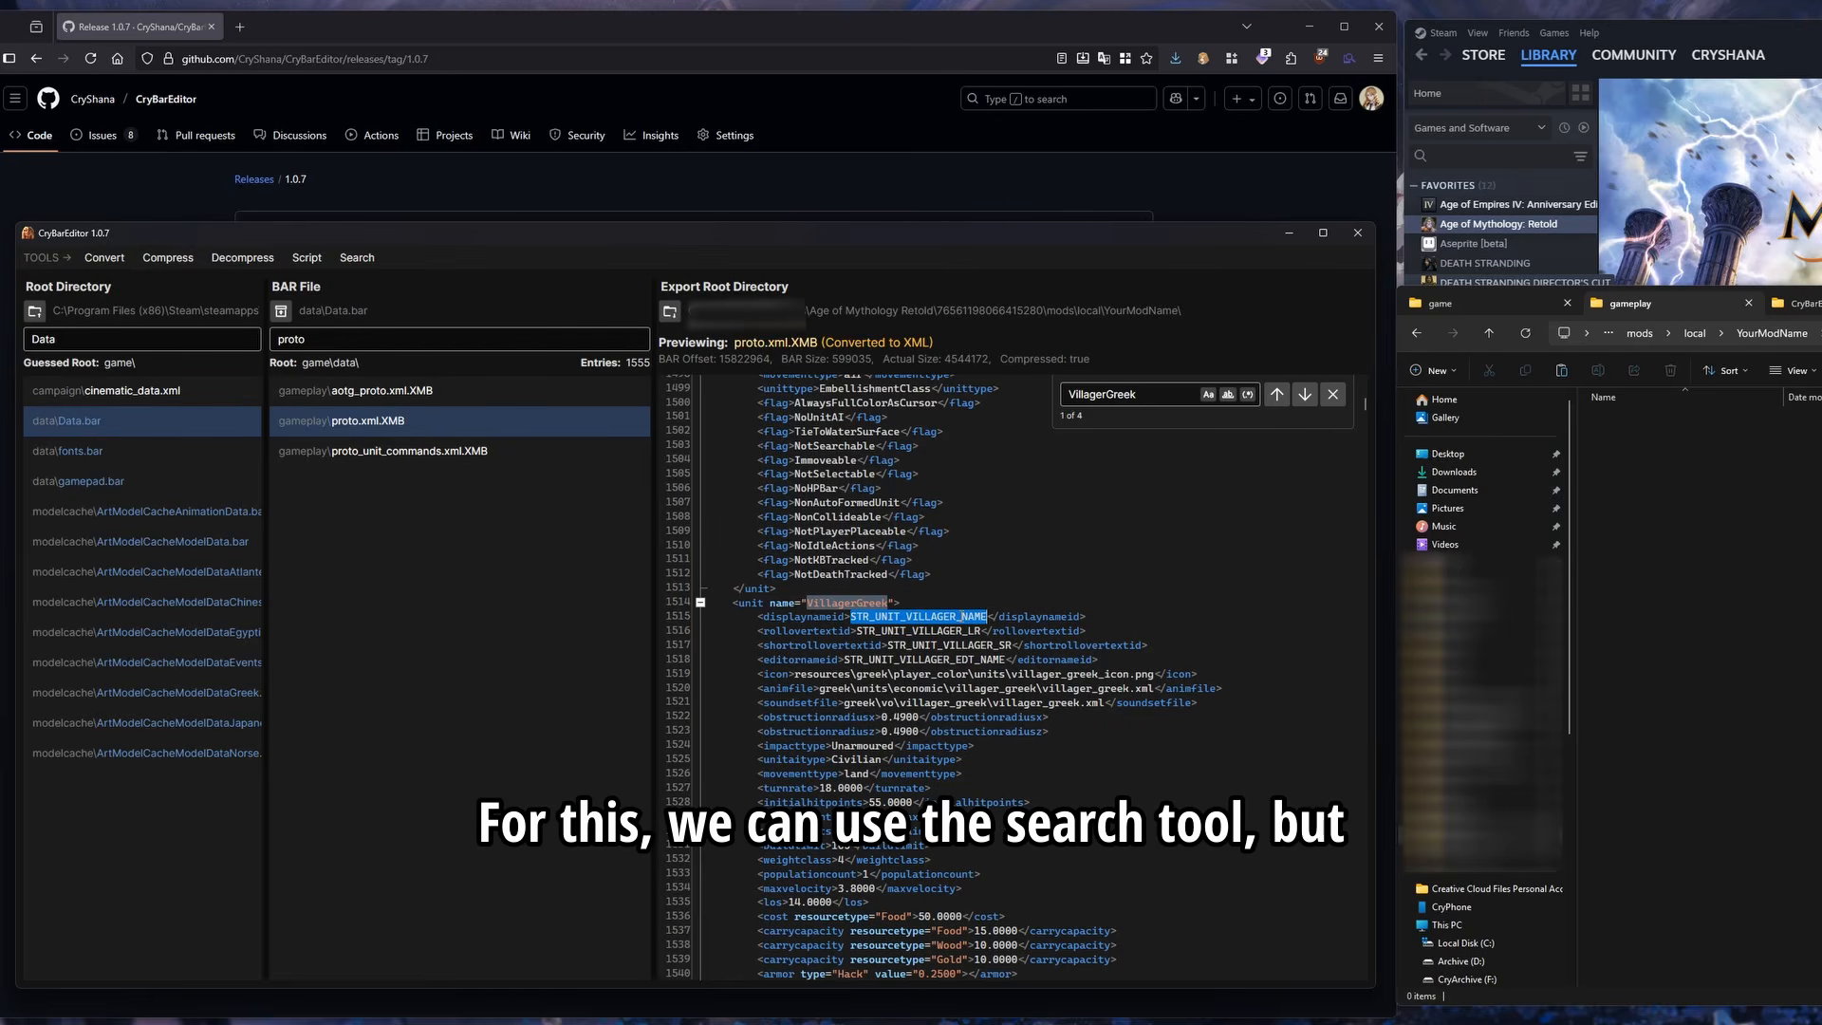
click(936, 615)
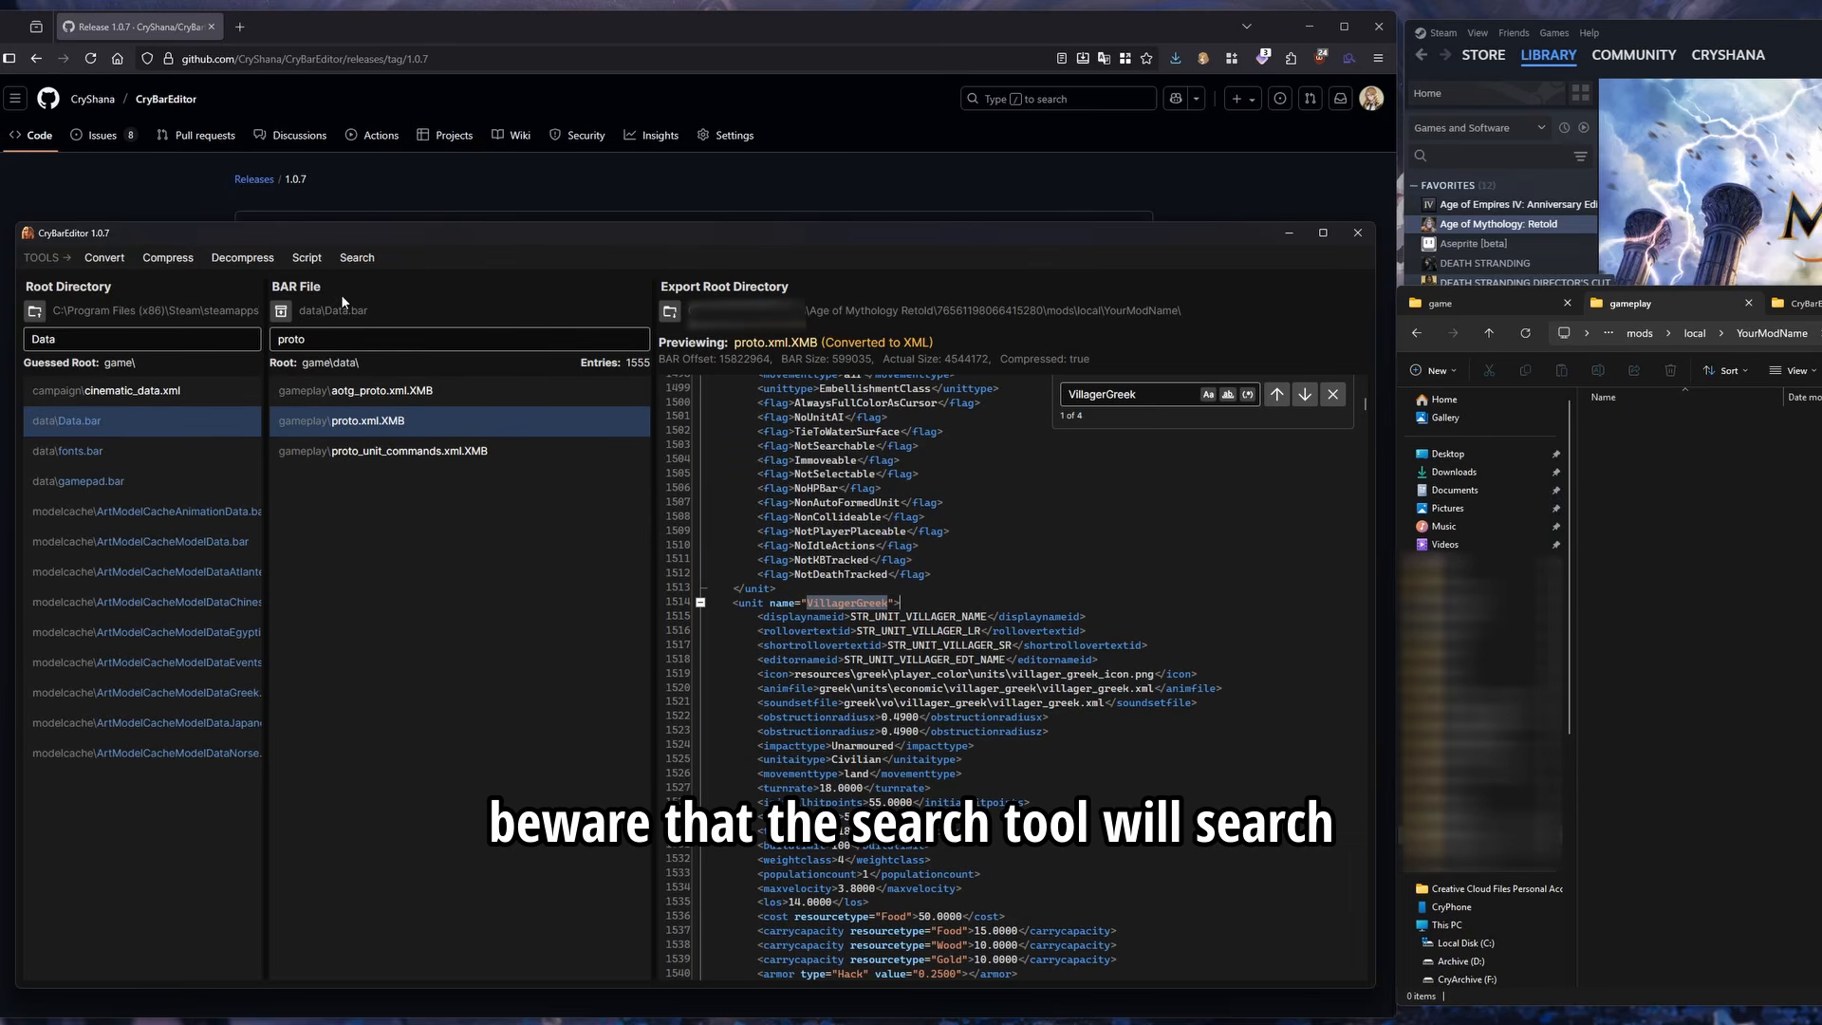
click(366, 258)
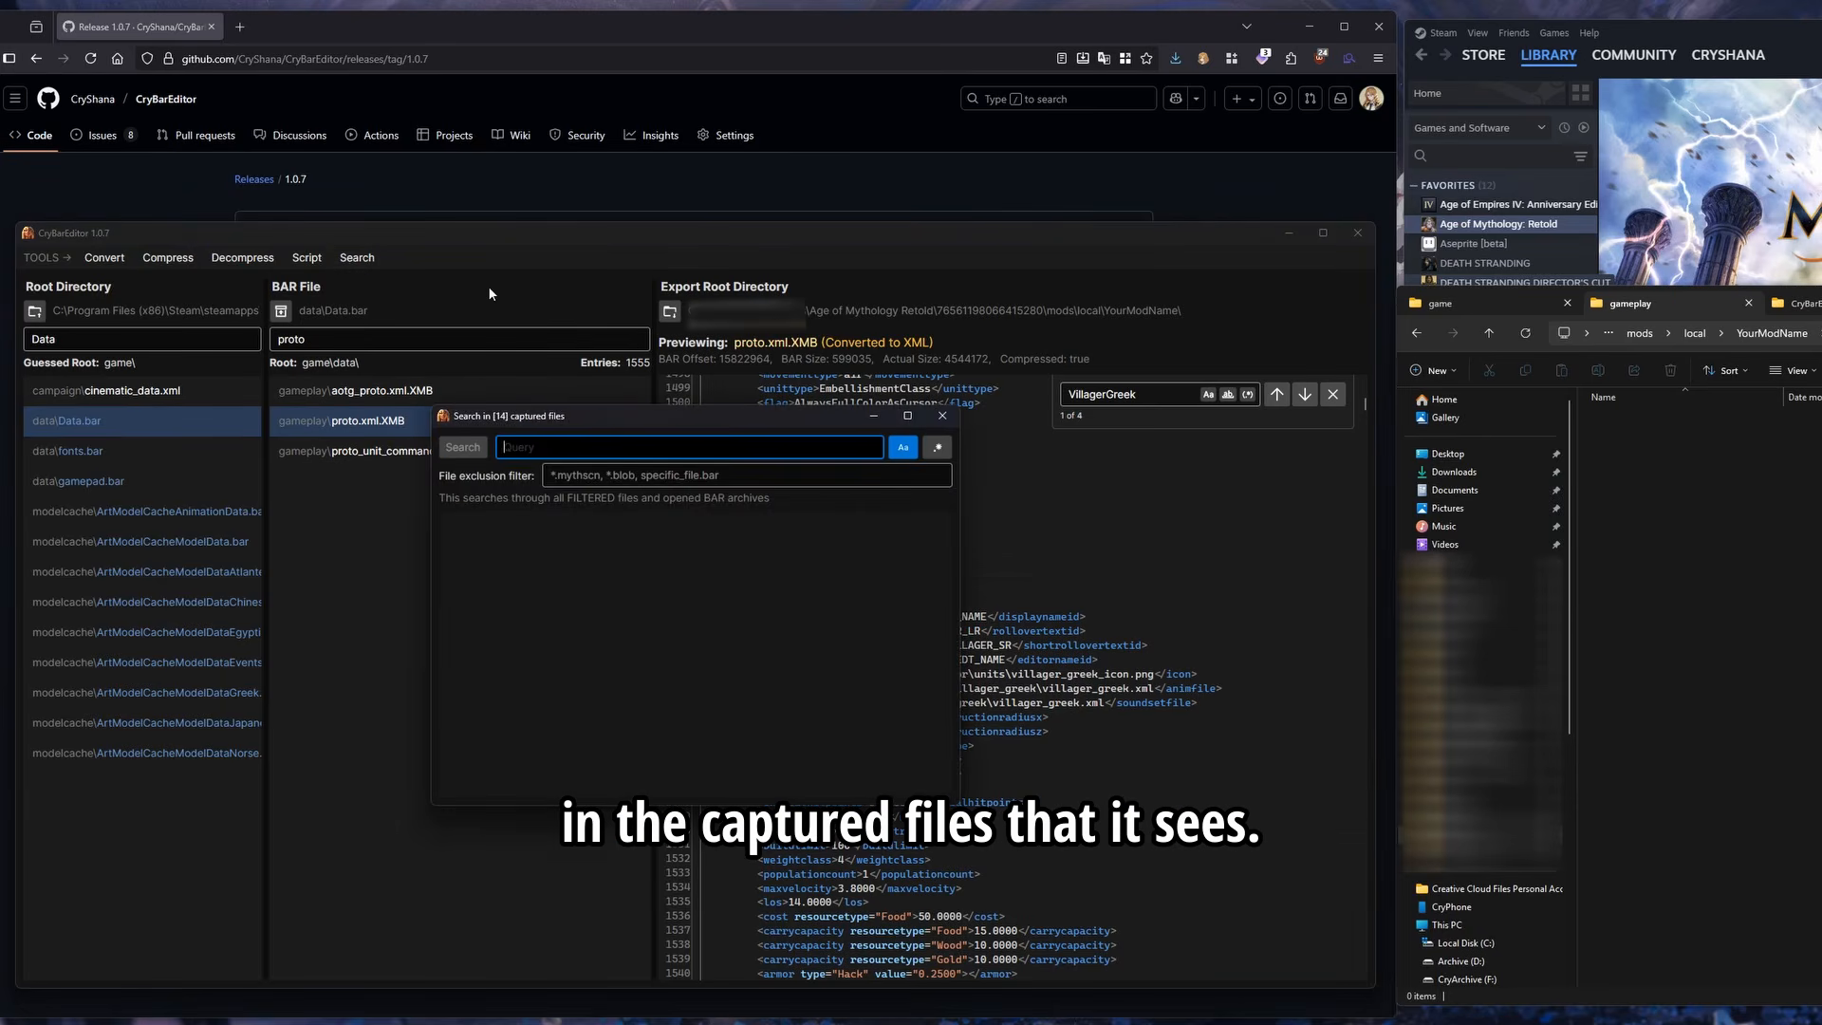
drag(662, 426, 635, 458)
key(ctrl+v)
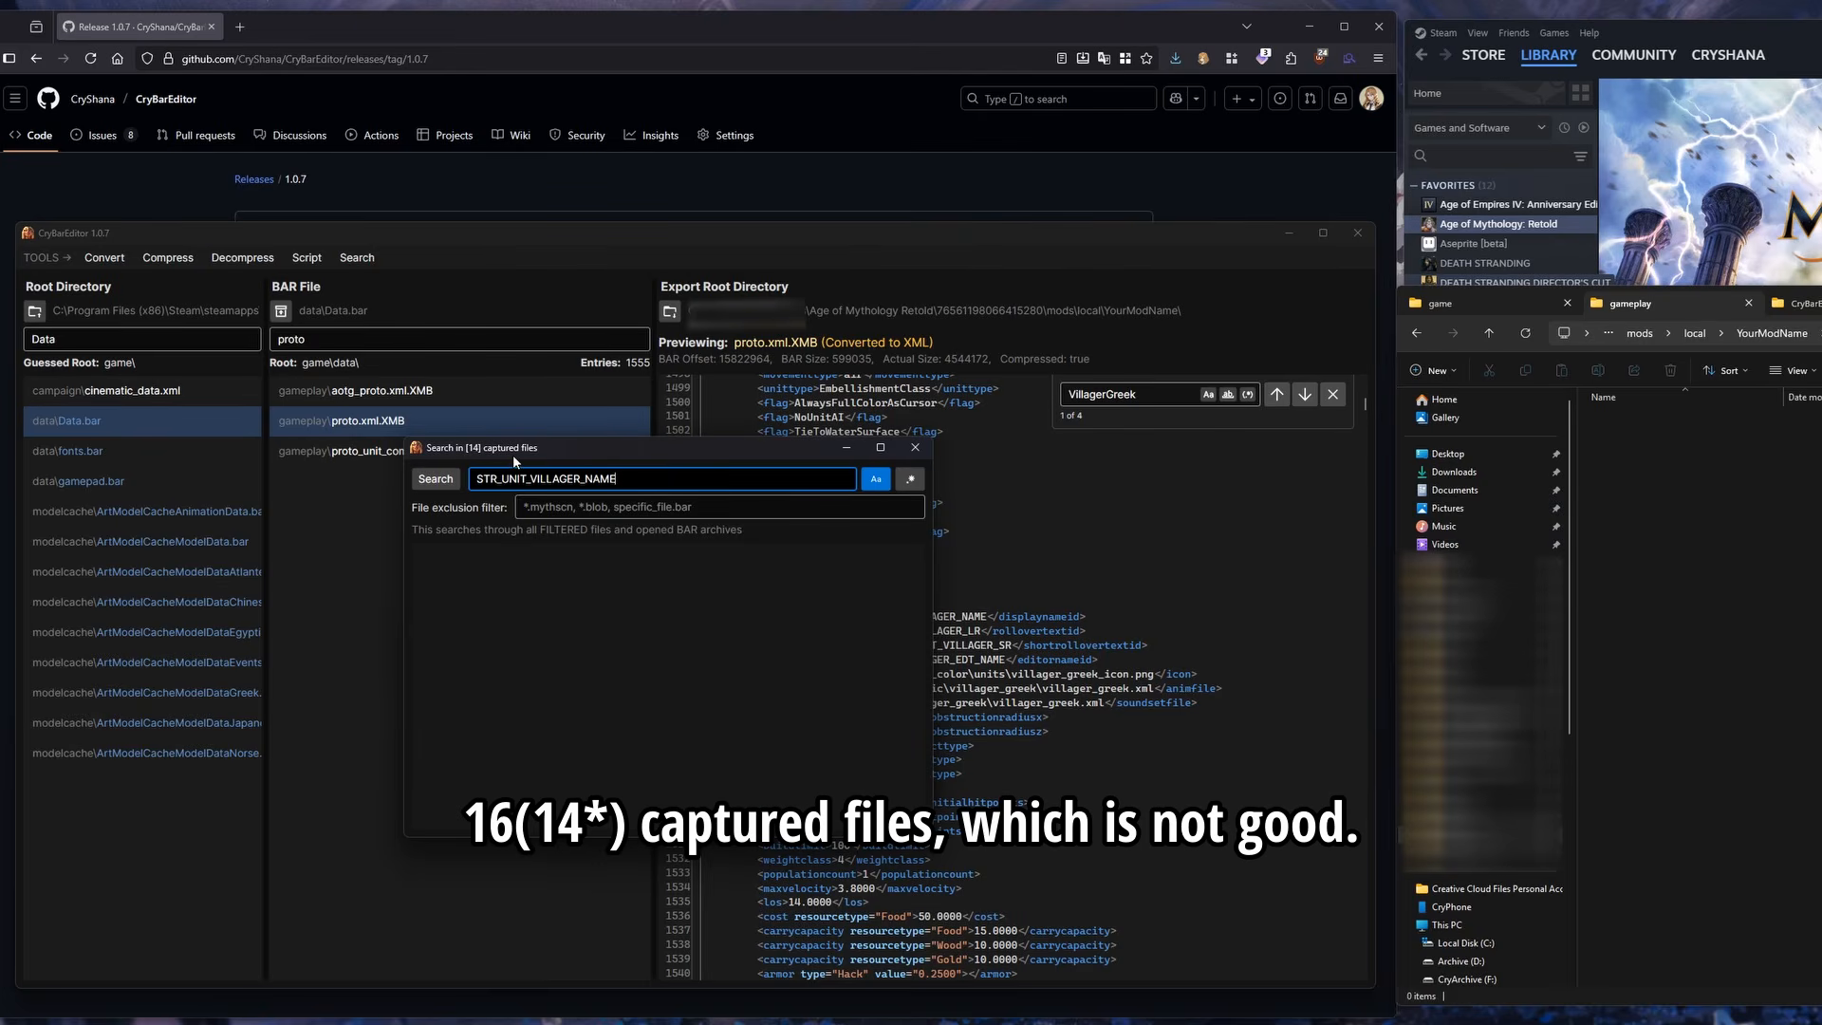
drag(512, 453, 530, 443)
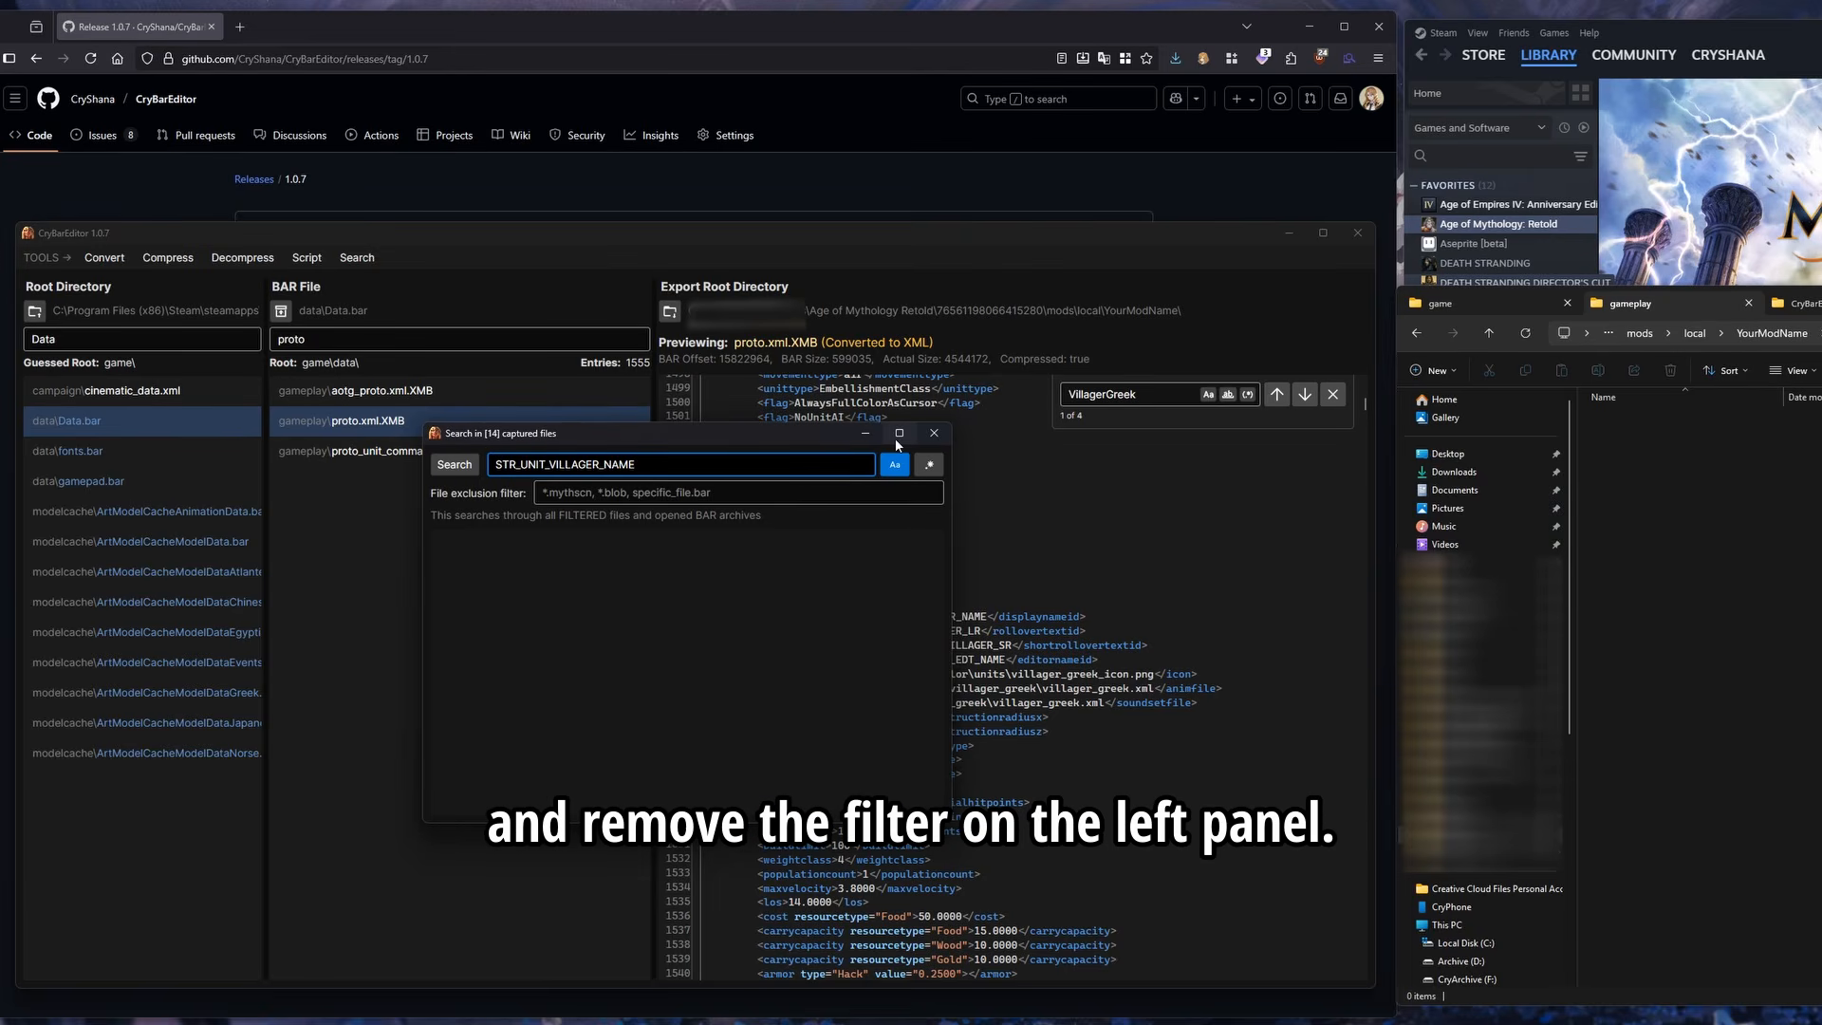
click(934, 434)
Clear the Data filter on the root directory files and search all captured files for STR_UNIT_VILLAGER_NAME
drag(253, 342, 6, 340)
key(BackSpace)
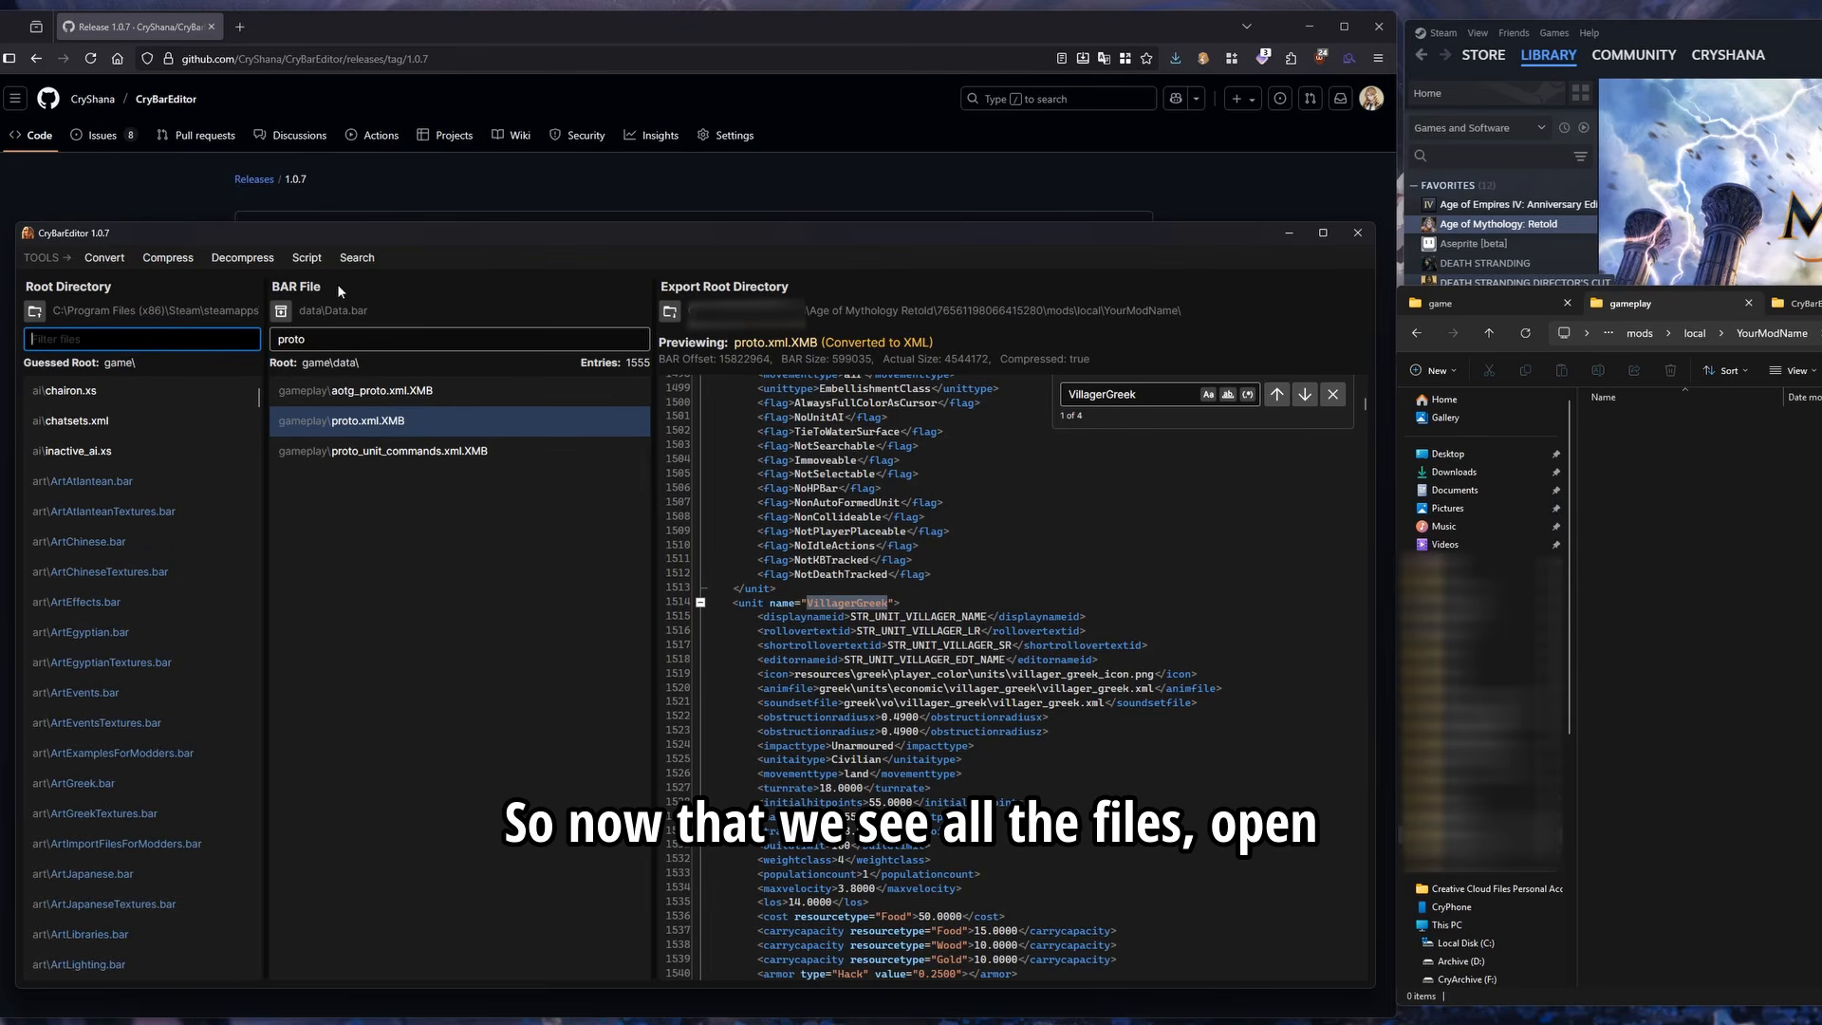
click(380, 256)
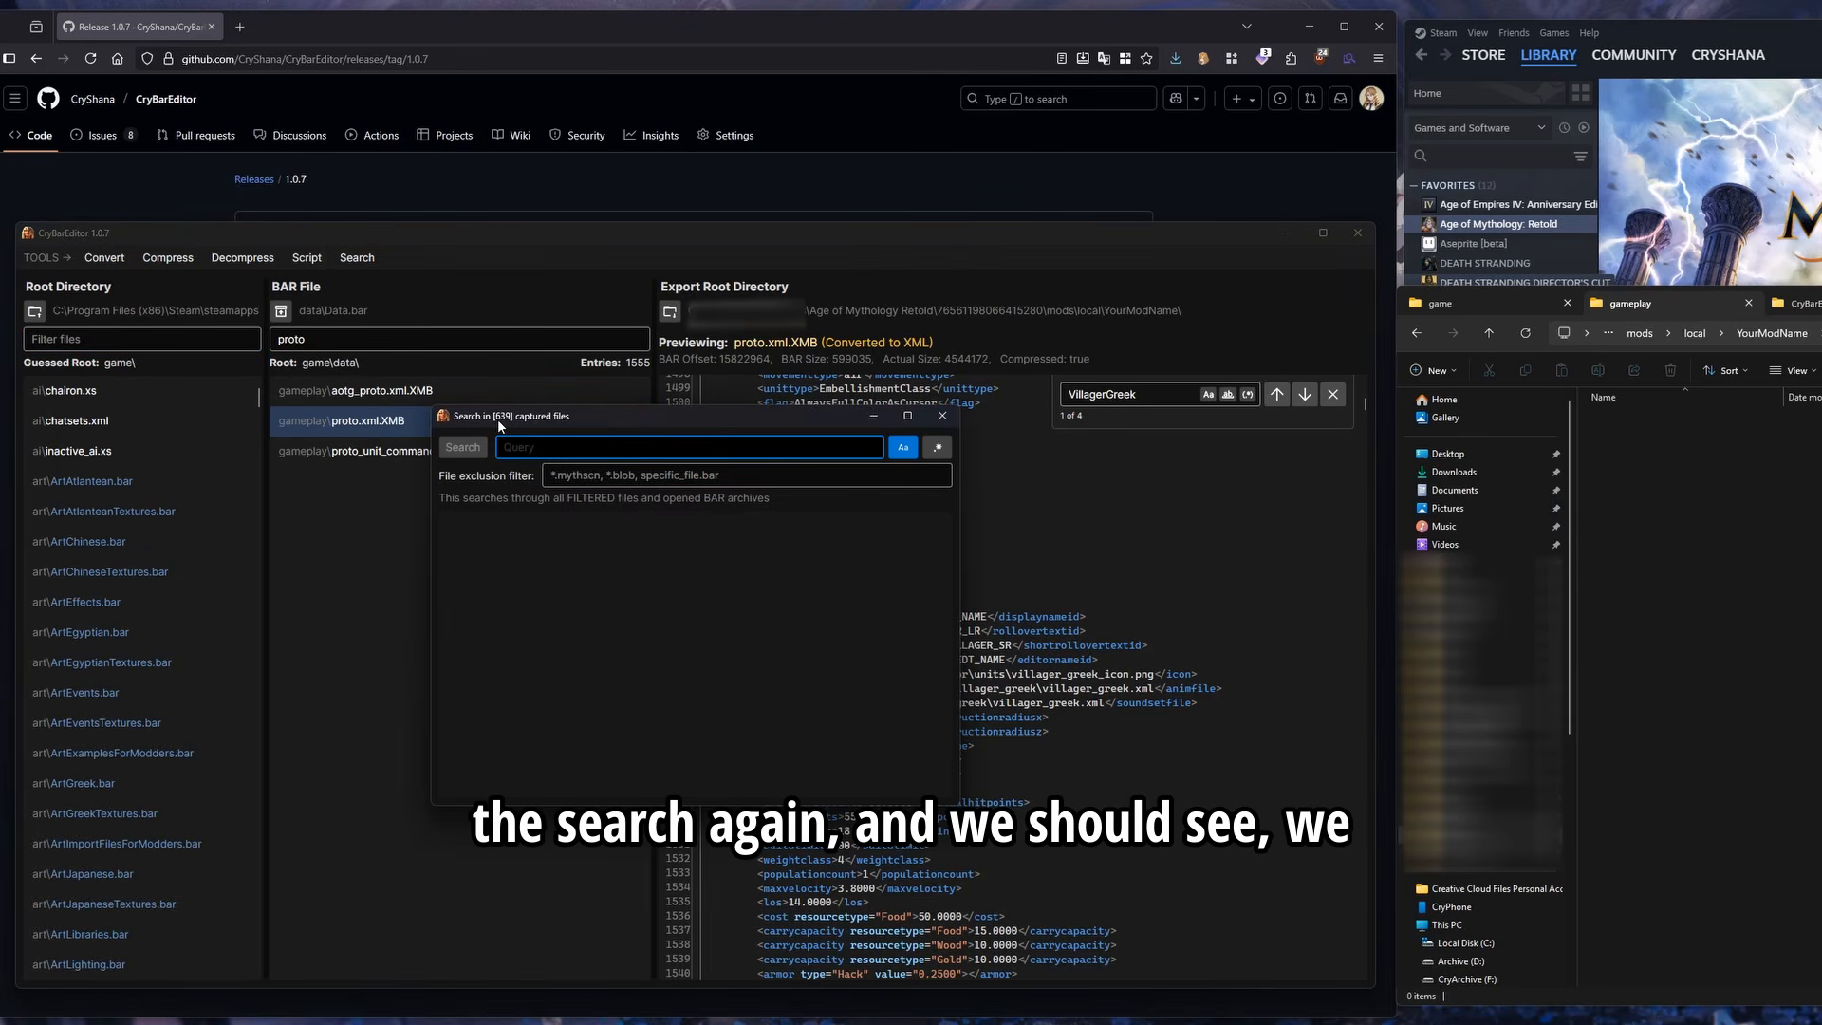
text(STR_UNIT_VILLAGER_NAME)
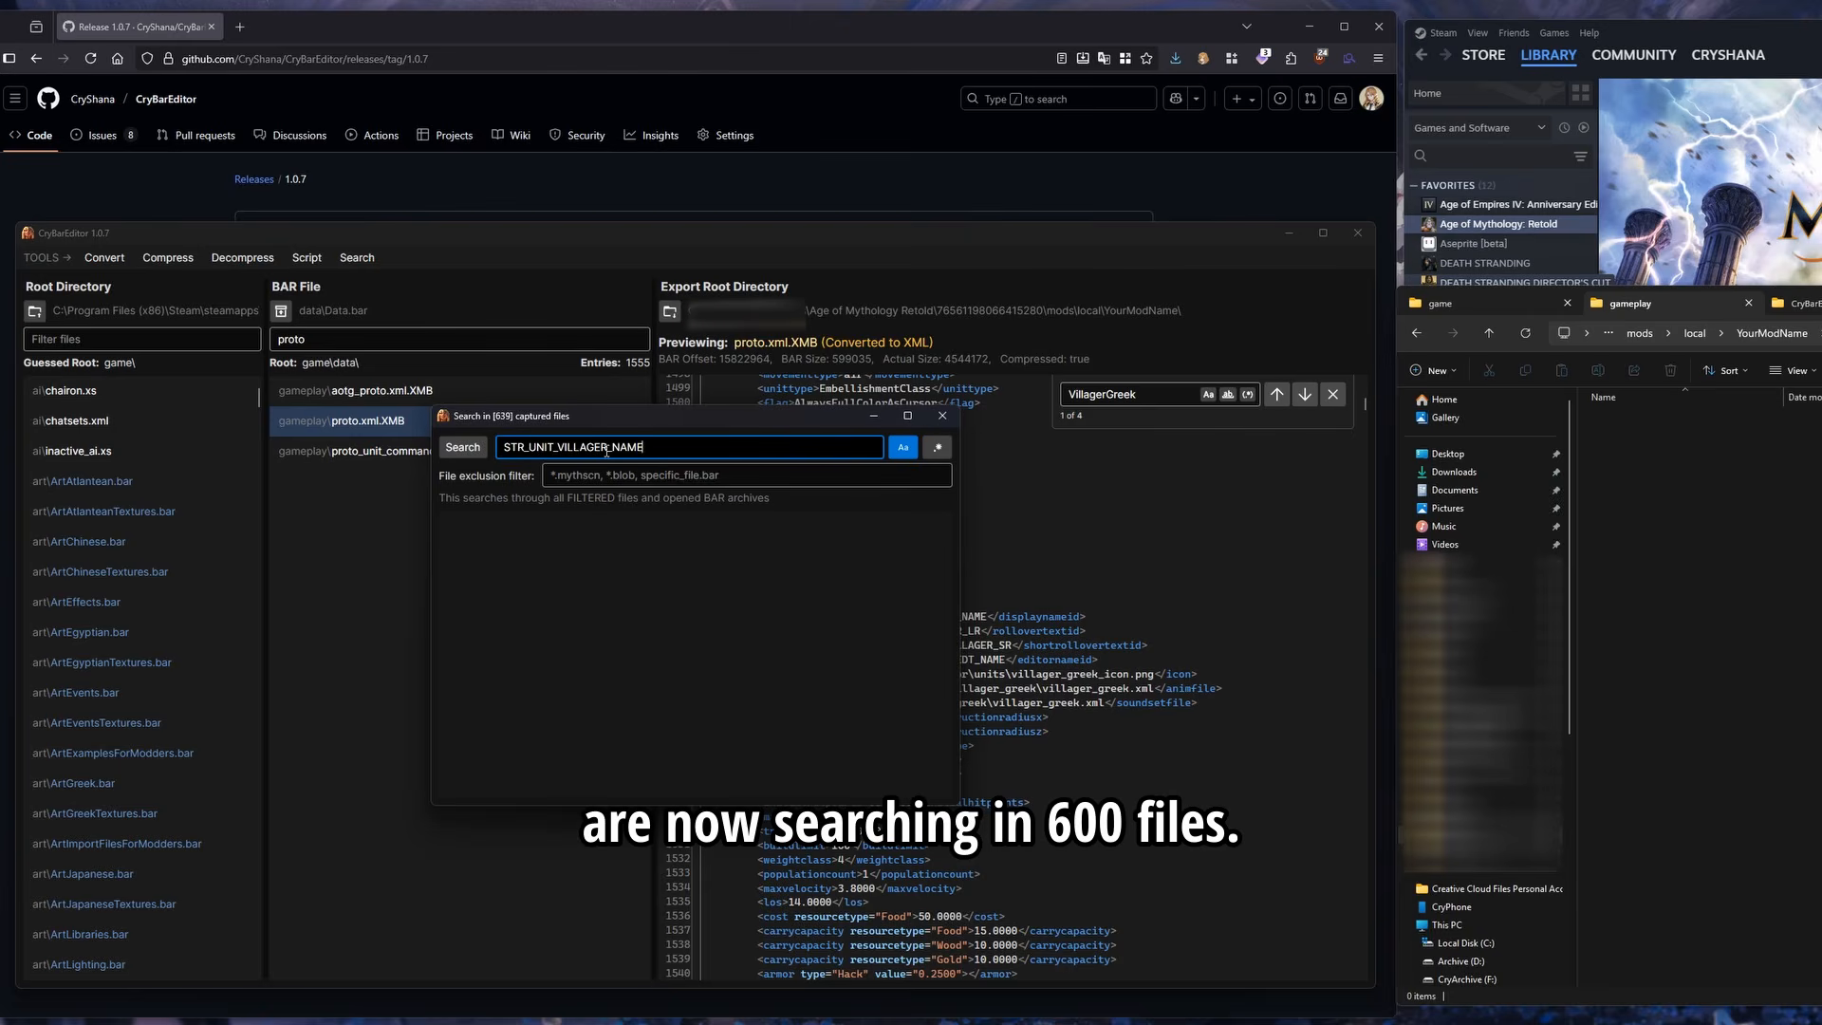
click(469, 453)
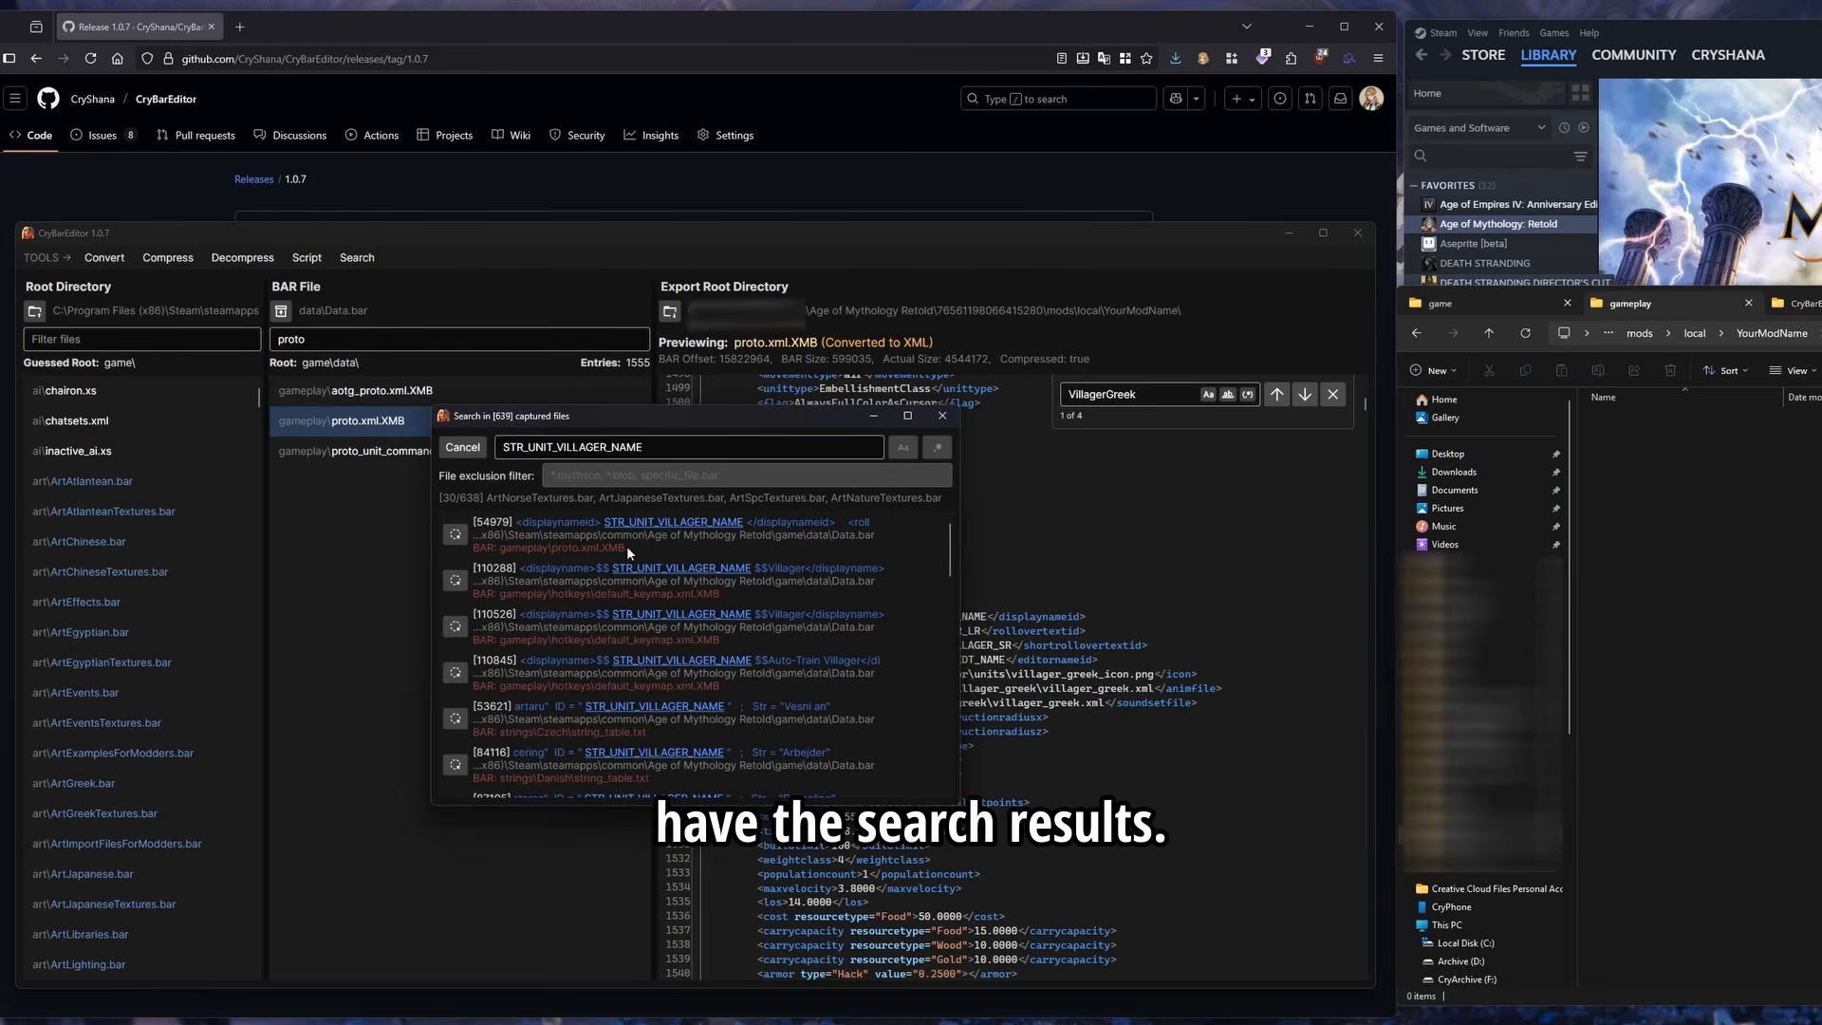
Open the proto.xml.XMB search match in the preview and move the search window clear of it
click(456, 534)
drag(672, 420, 385, 423)
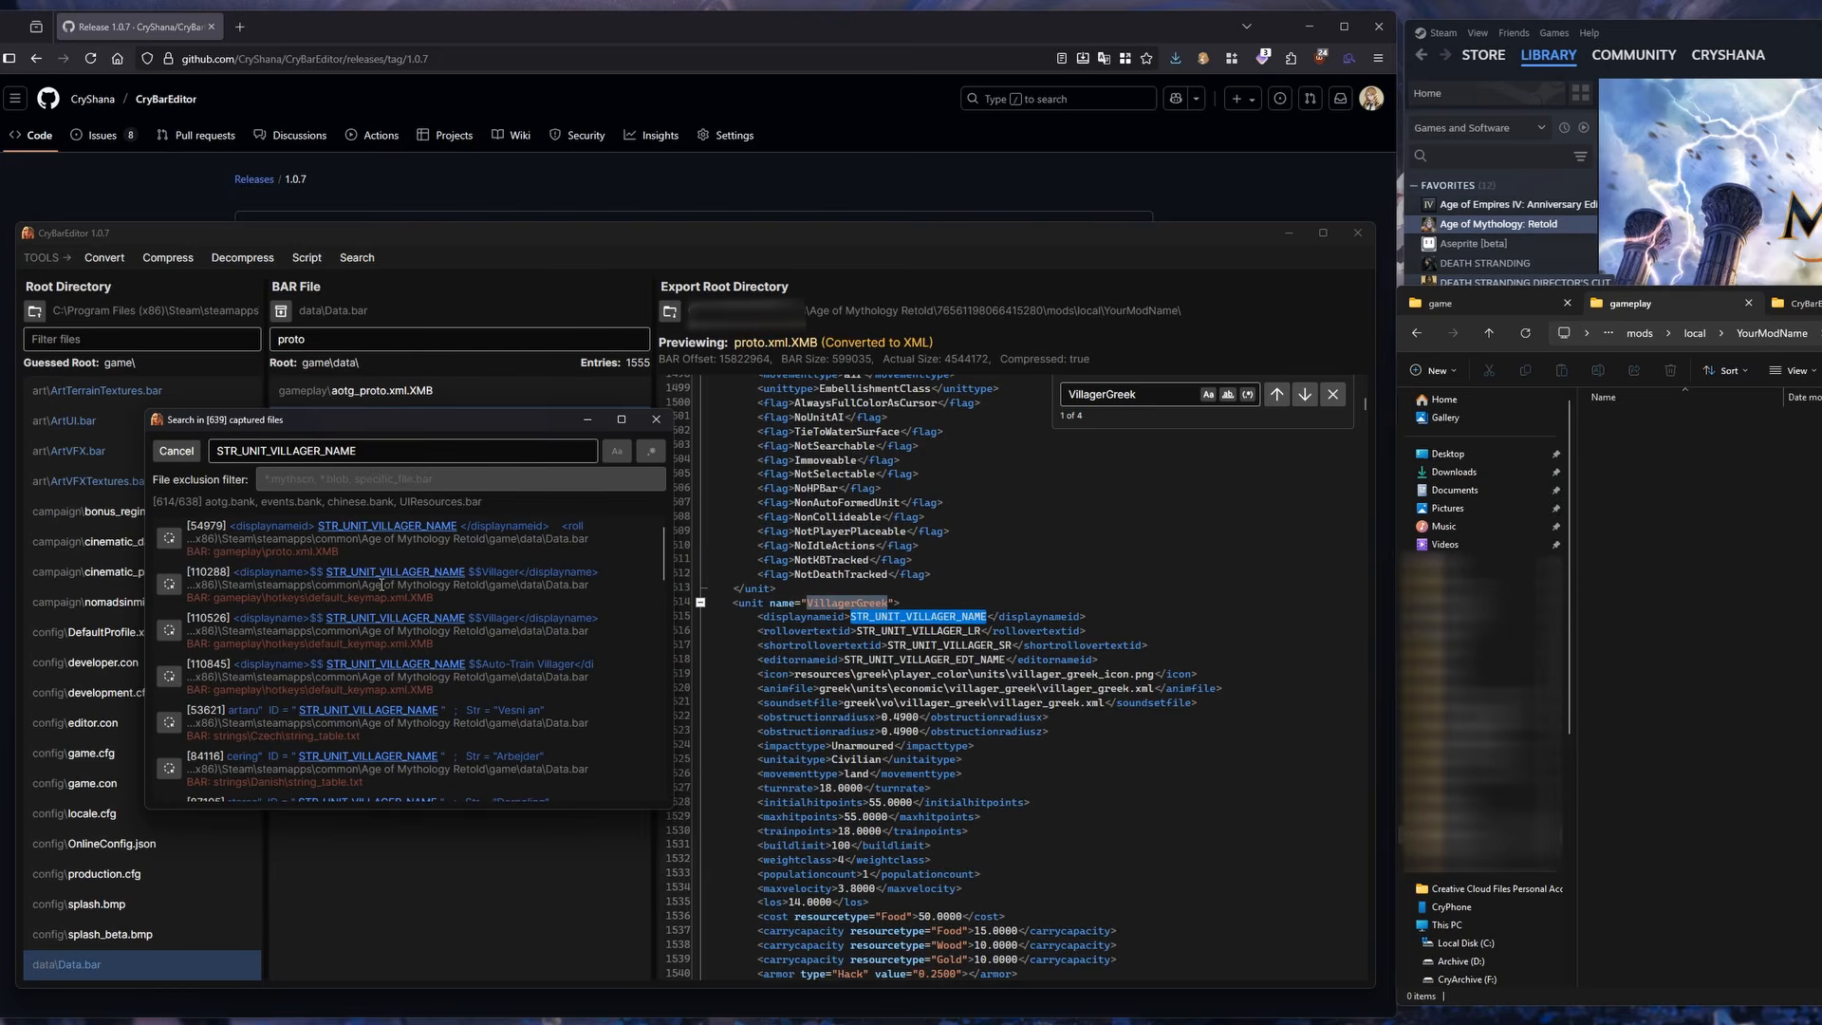
Look through the string table matches and open the English string_table.txt match for STR_UNIT_VILLAGER_NAME in the preview
scroll(351, 598, down, 2)
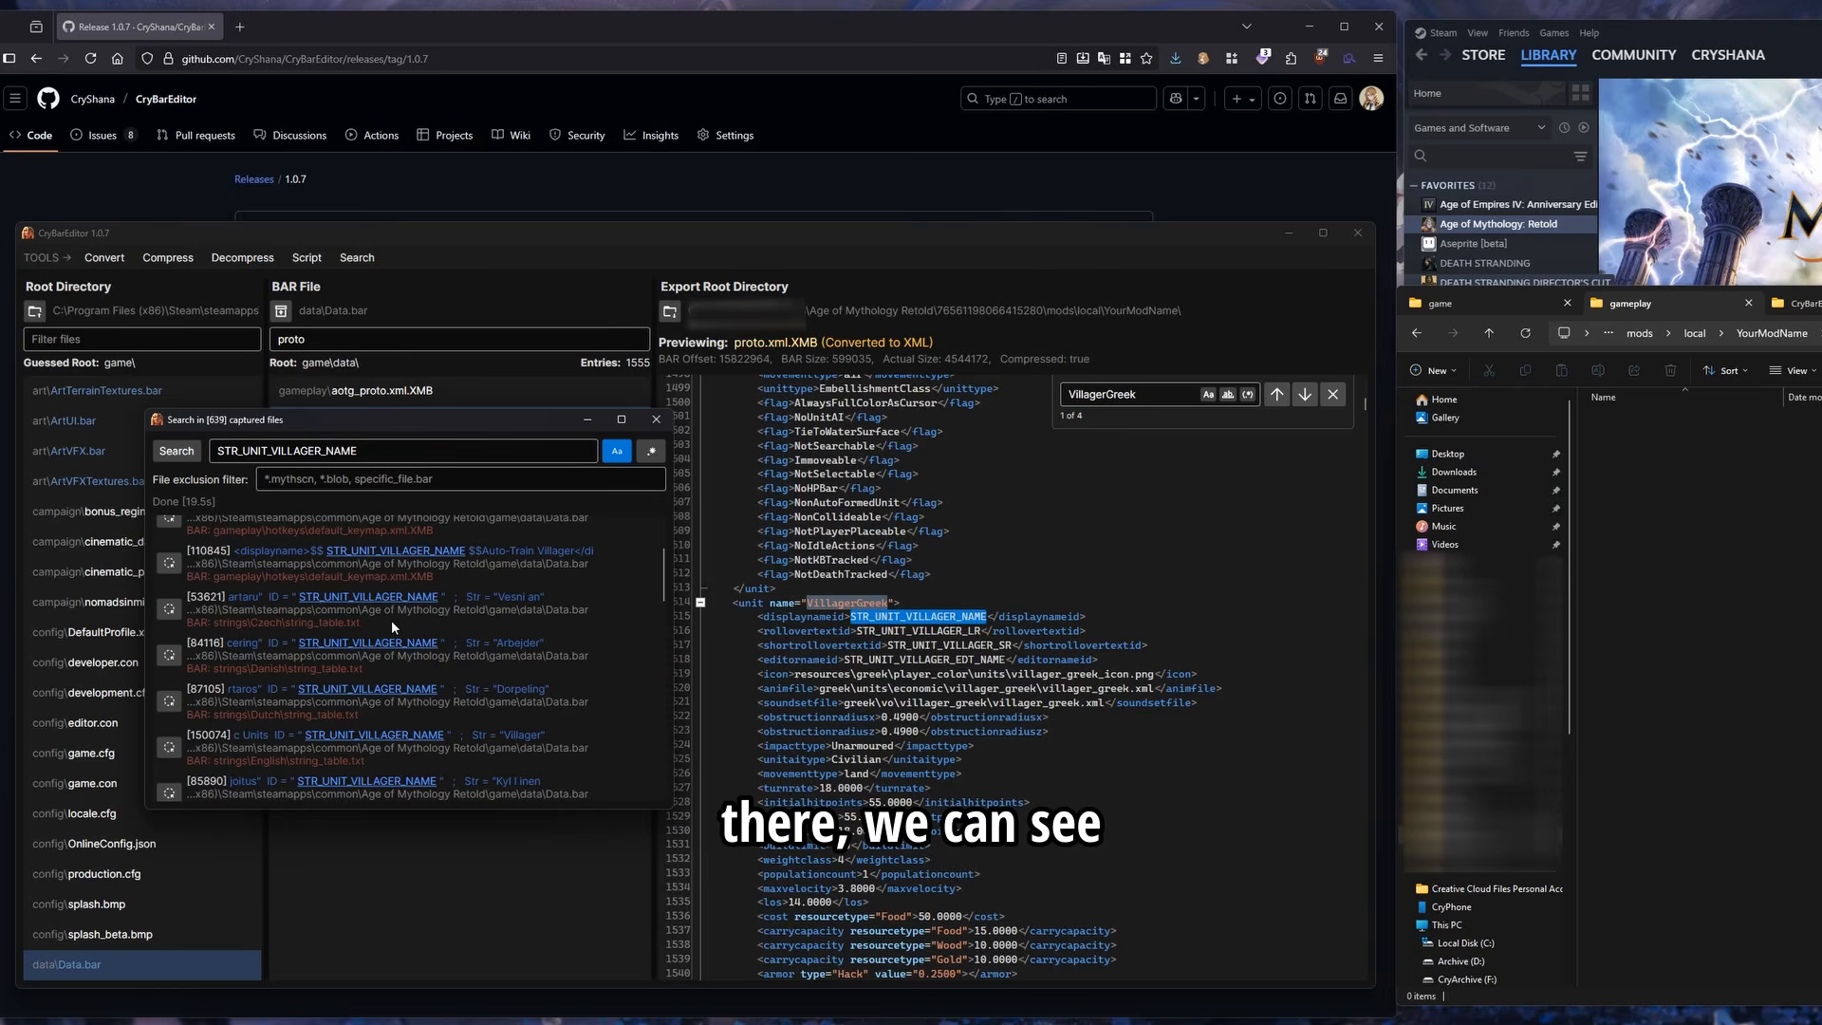
drag(228, 597, 546, 595)
click(541, 593)
scroll(529, 590, down, 1)
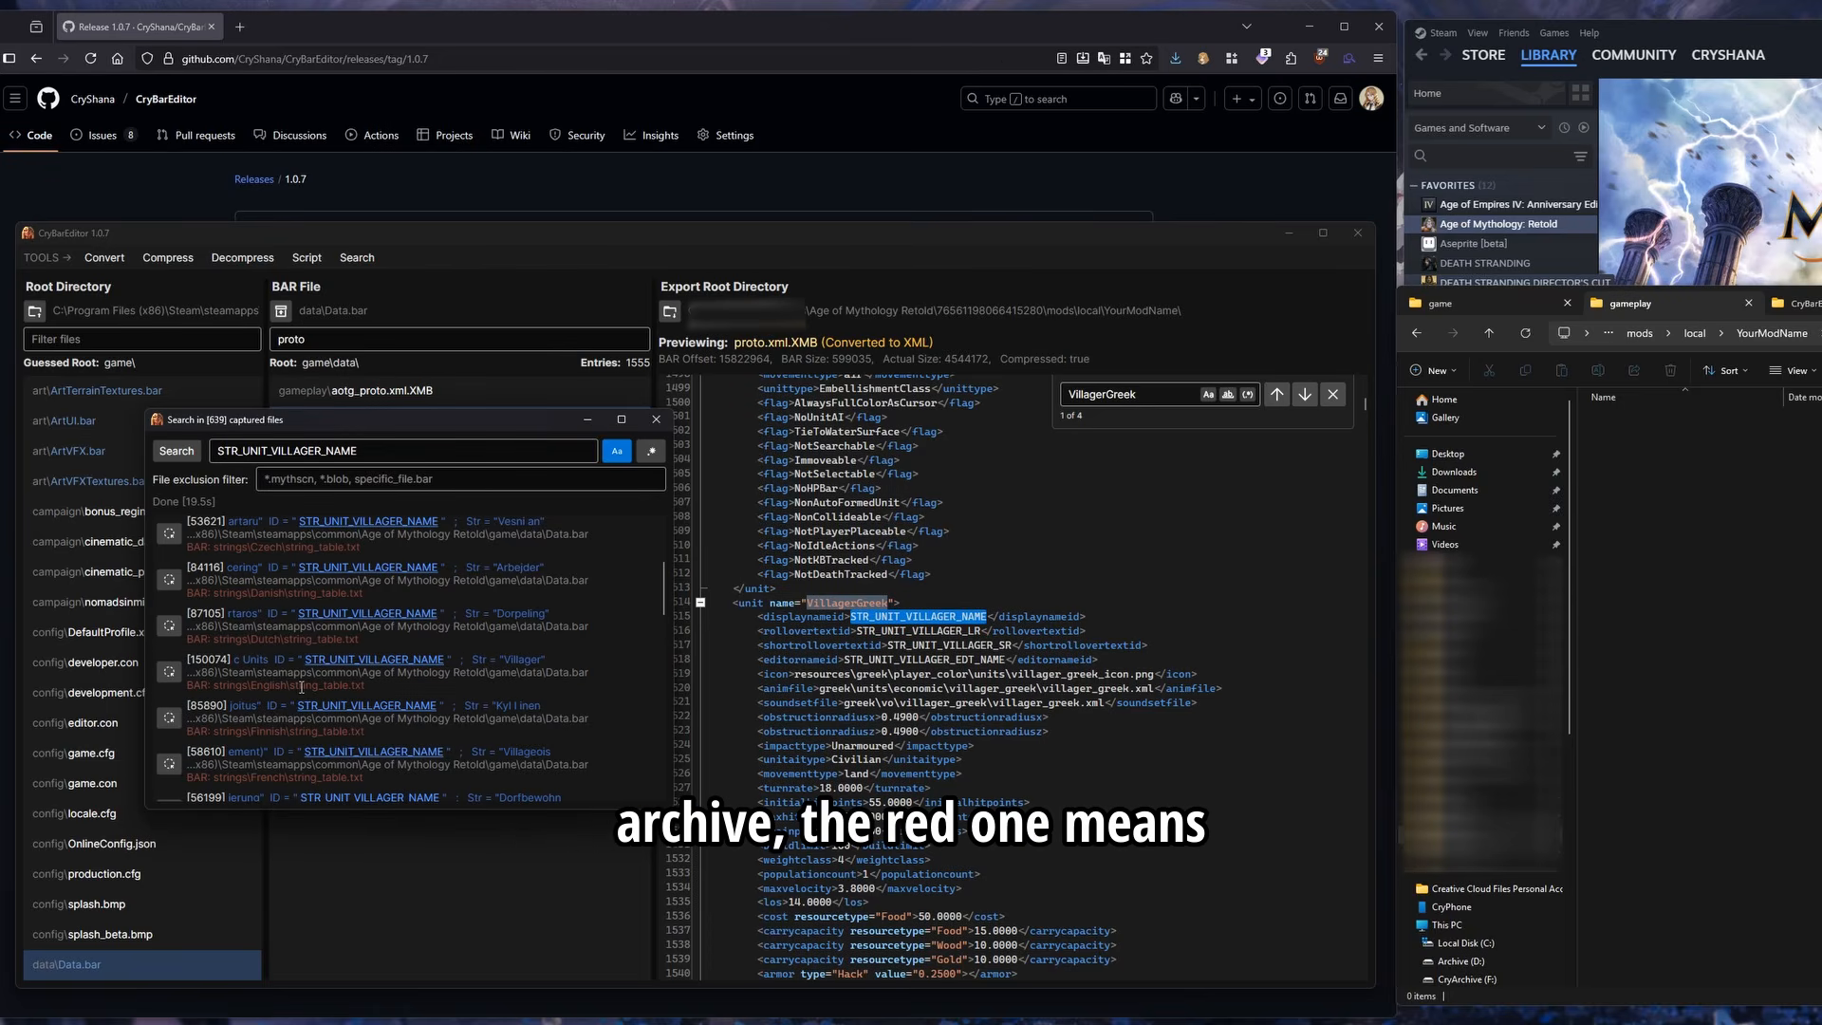
drag(311, 687, 365, 685)
click(171, 676)
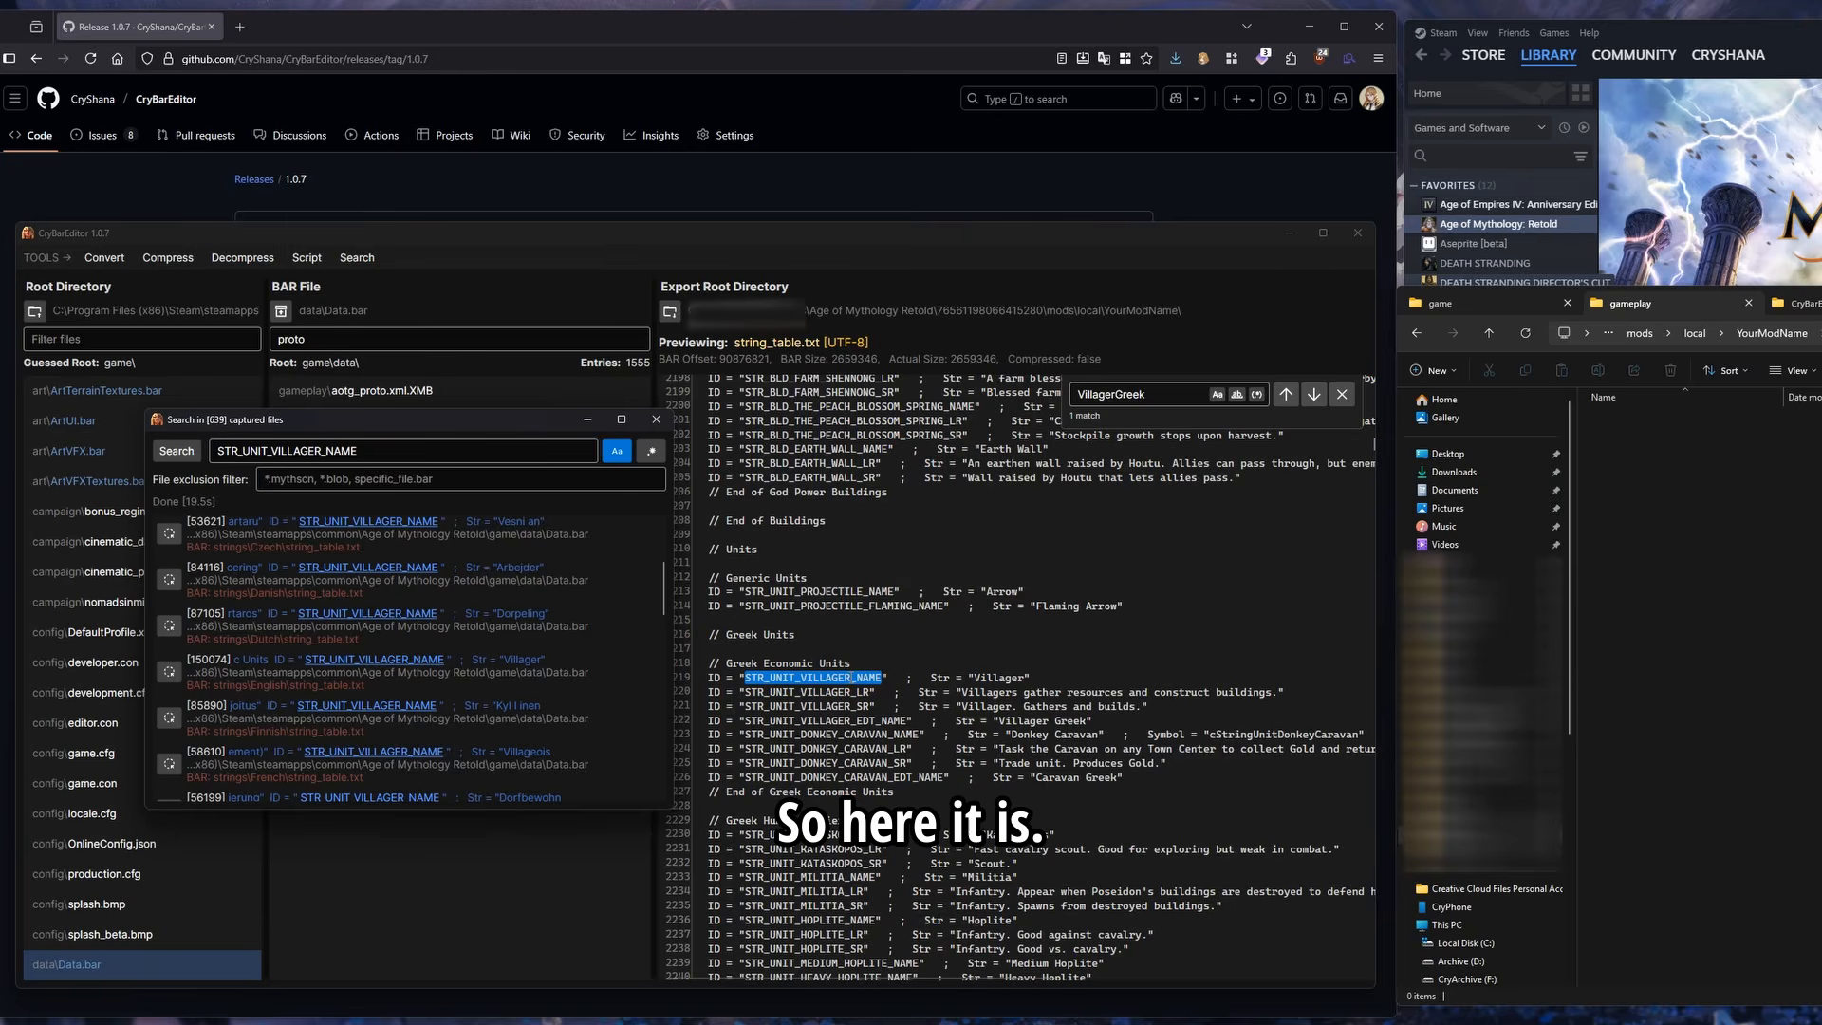
Select the whole STR_UNIT_VILLAGER_NAME line in the string table preview and close the file search window
click(999, 677)
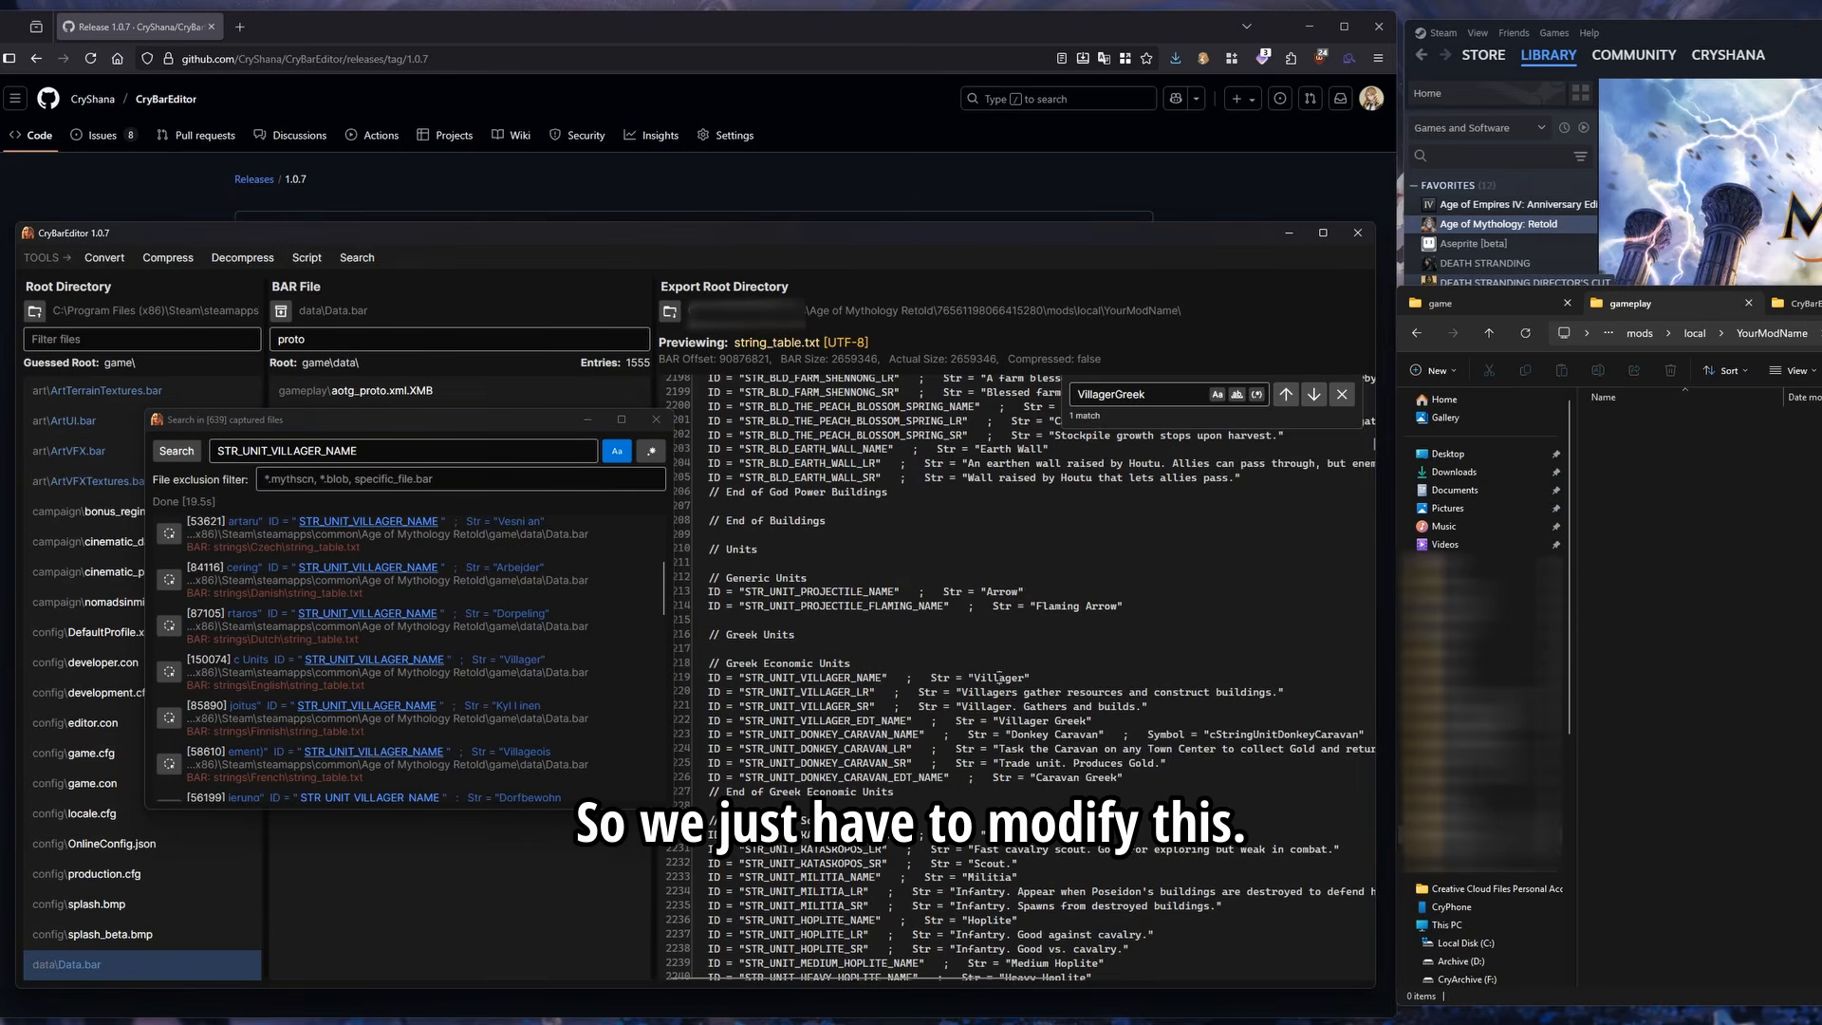
triple_click(999, 677)
click(654, 420)
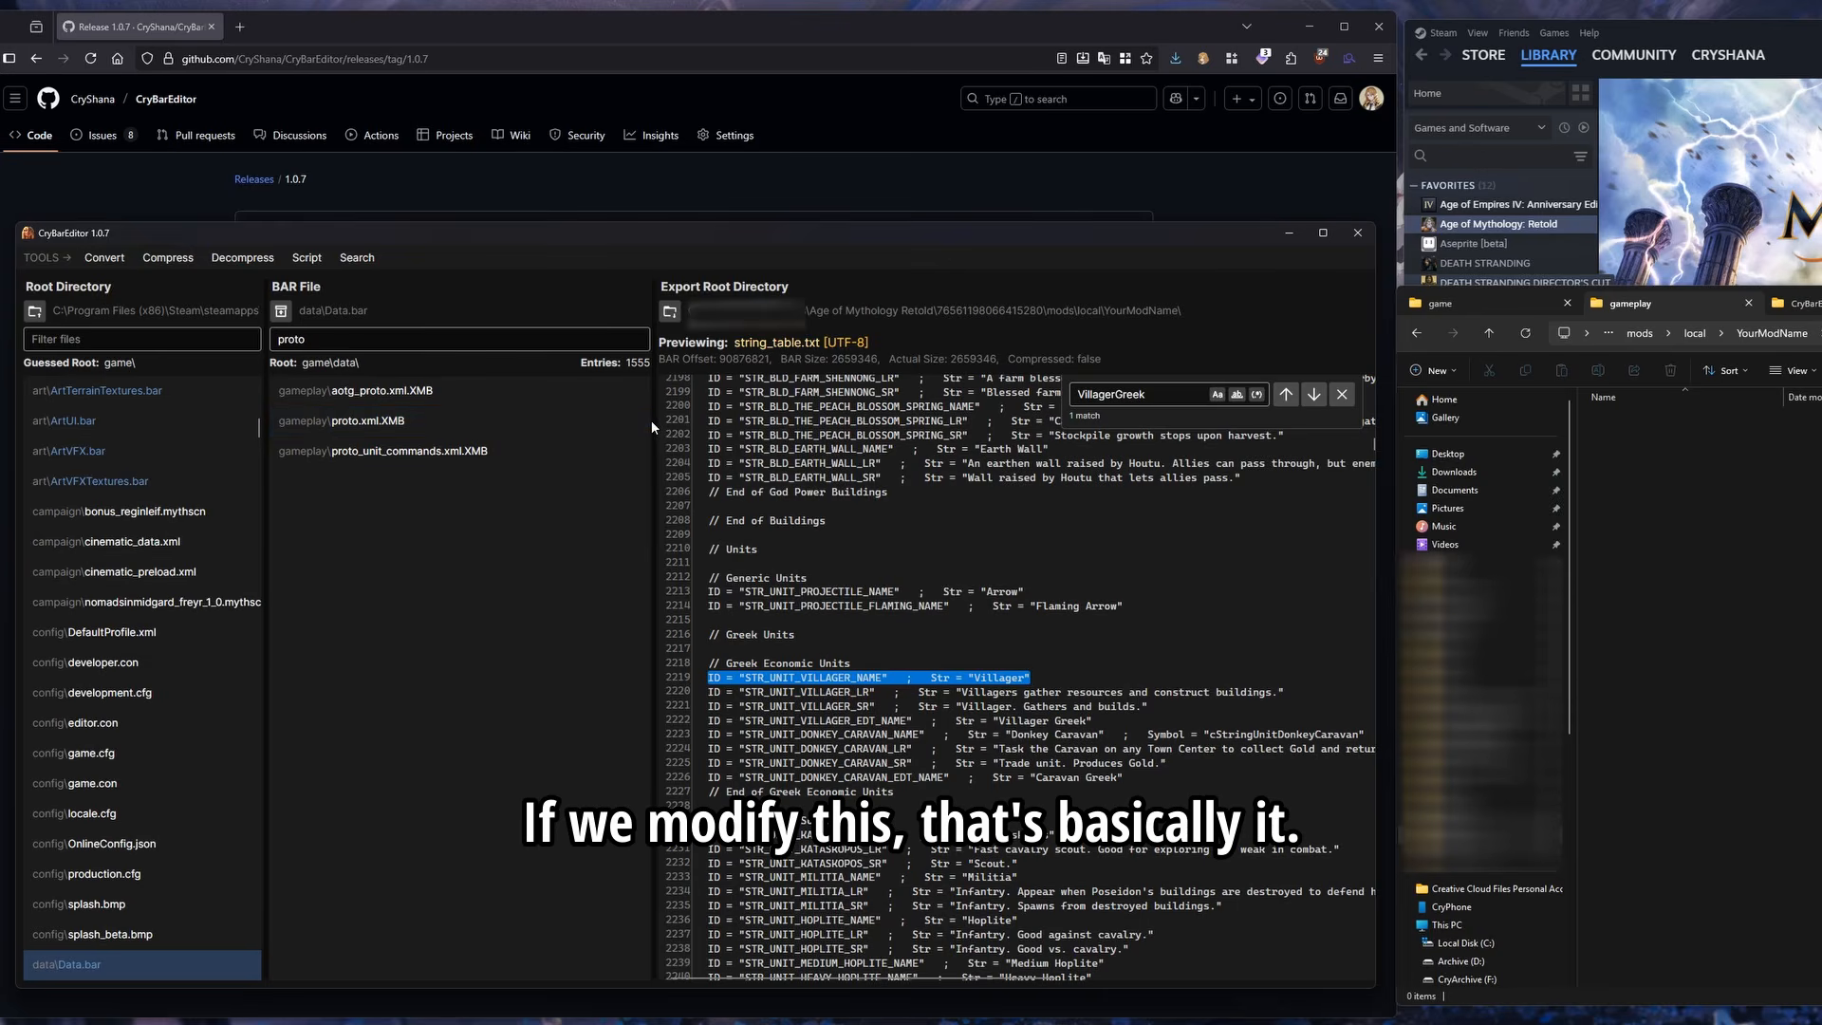
Filter the BAR entries for string_table and export the English string_table.txt as an unconverted copy
drag(459, 340, 255, 347)
key(BackSpace)
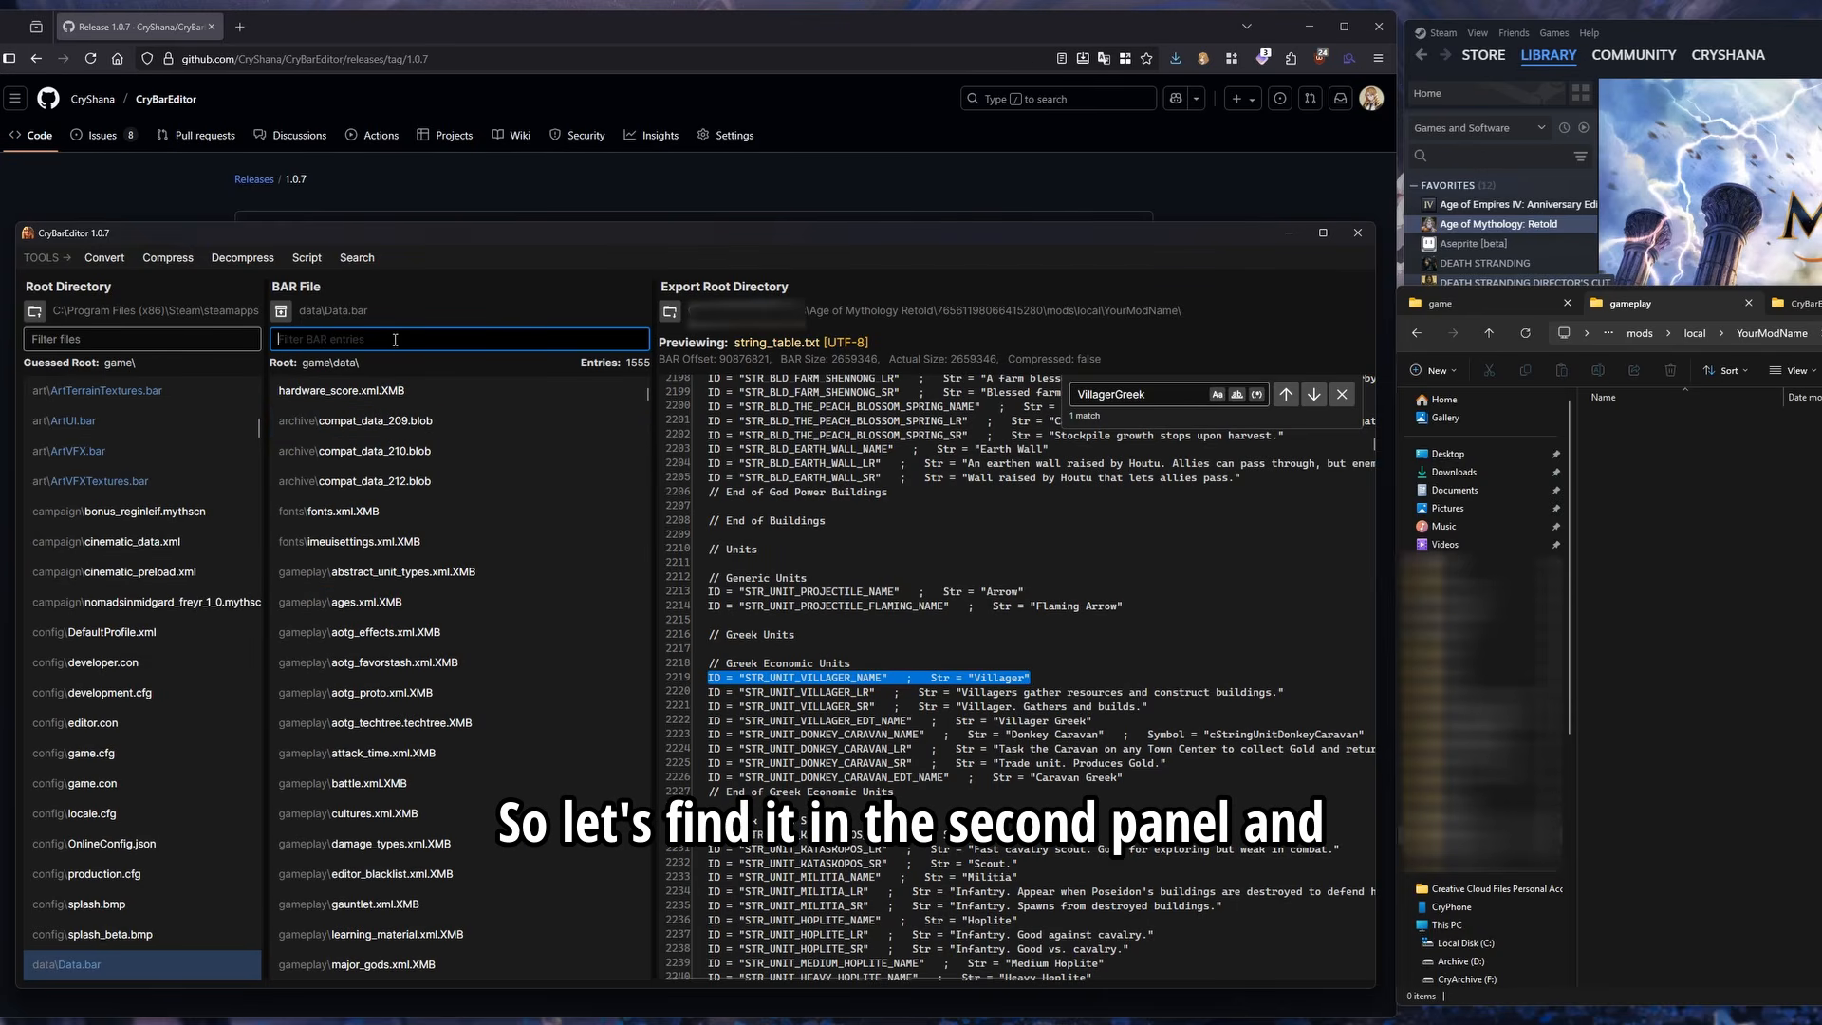
text(string_table)
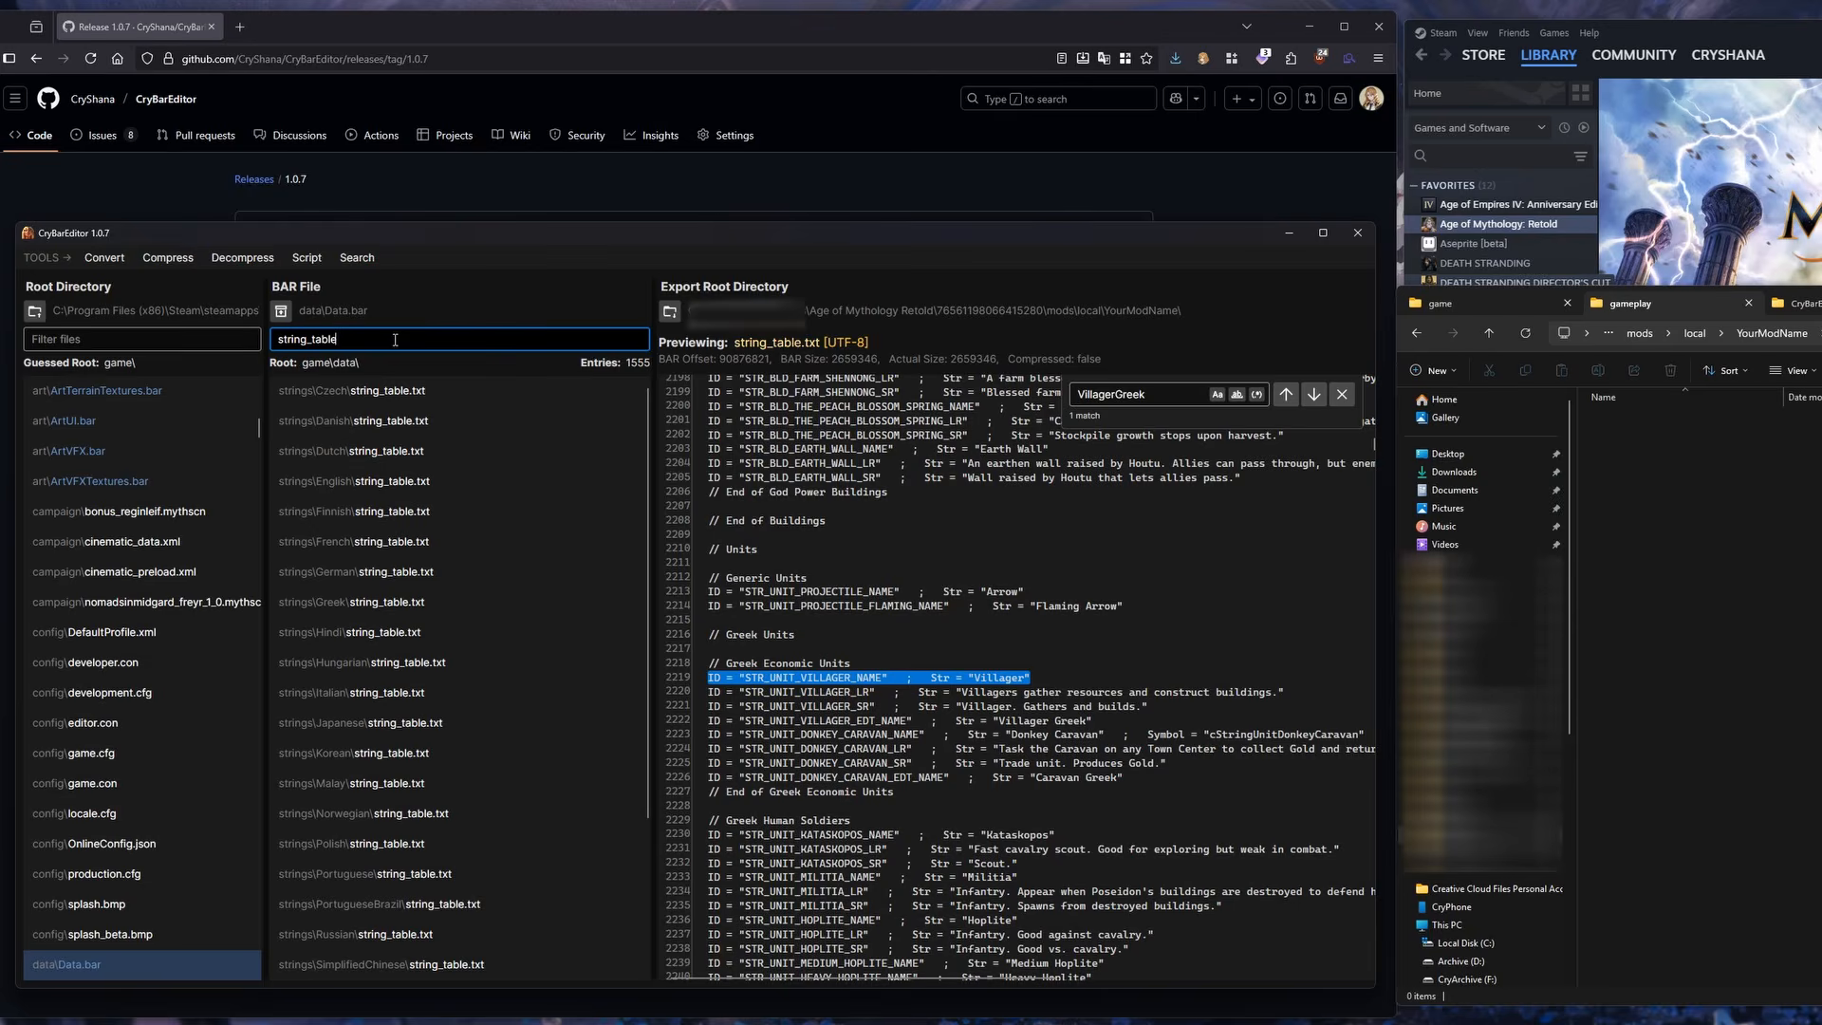
right_click(385, 484)
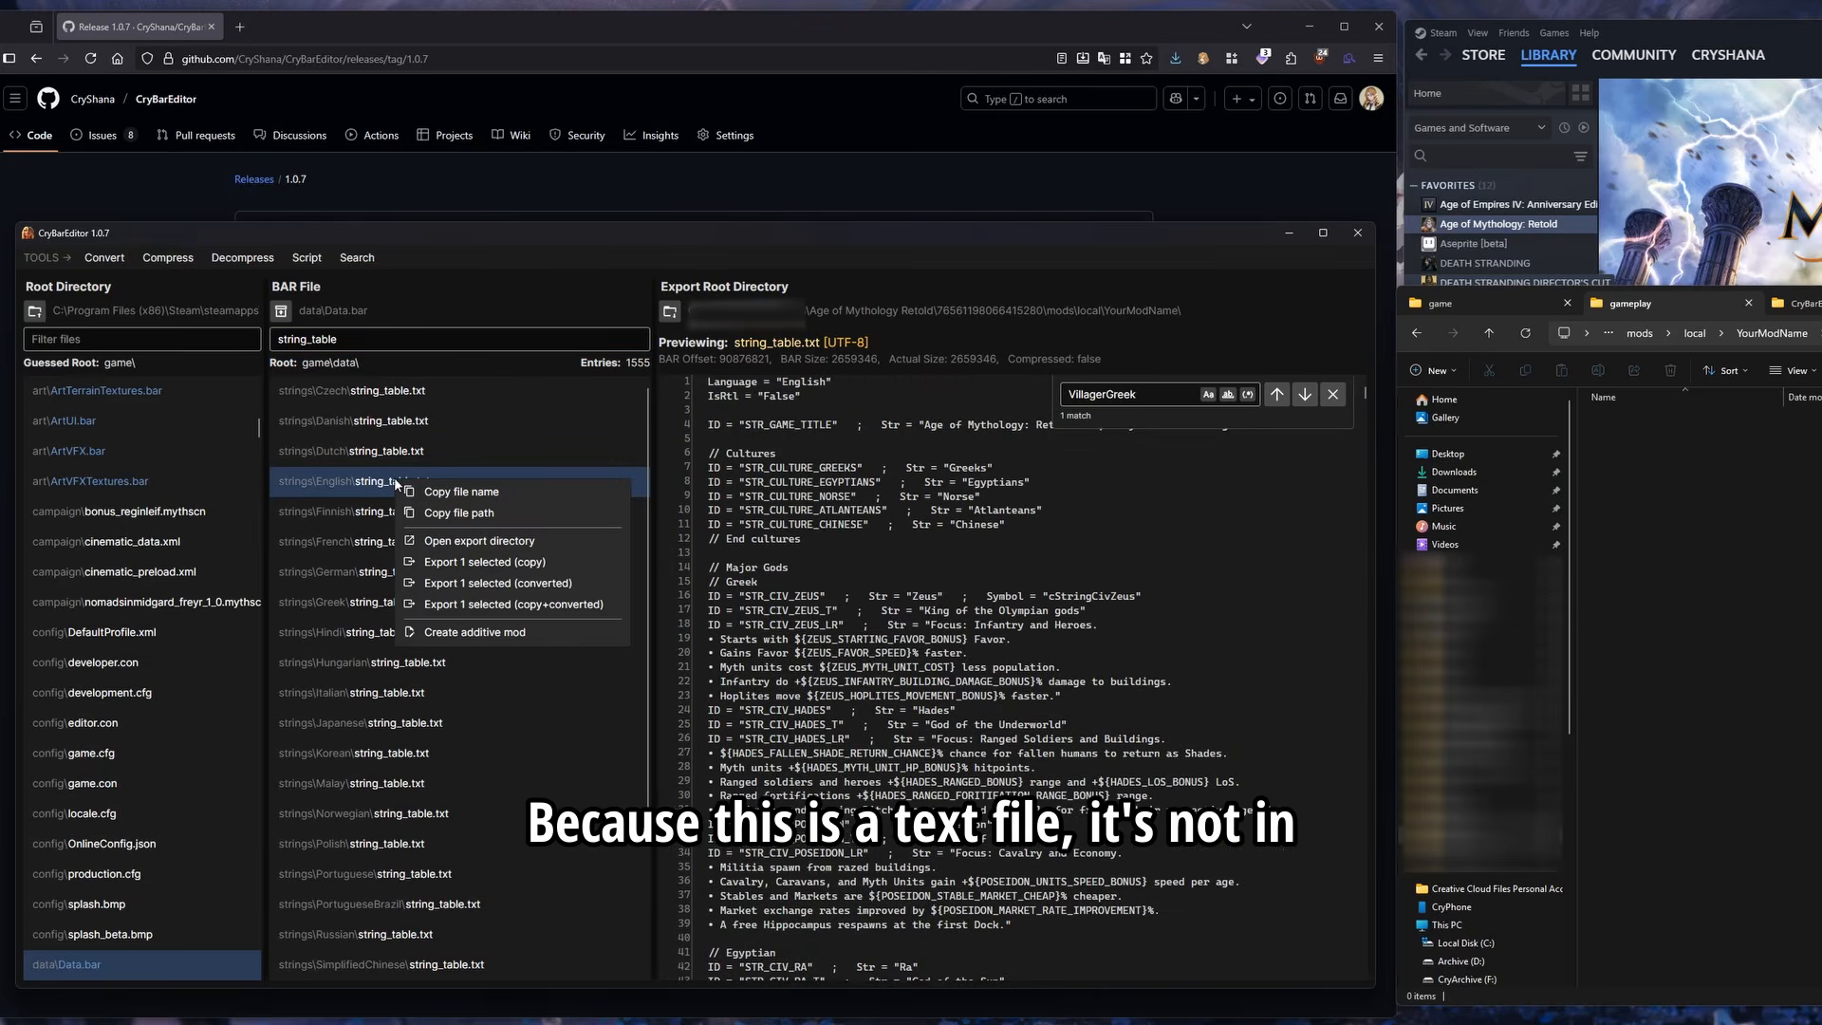
click(543, 561)
click(794, 648)
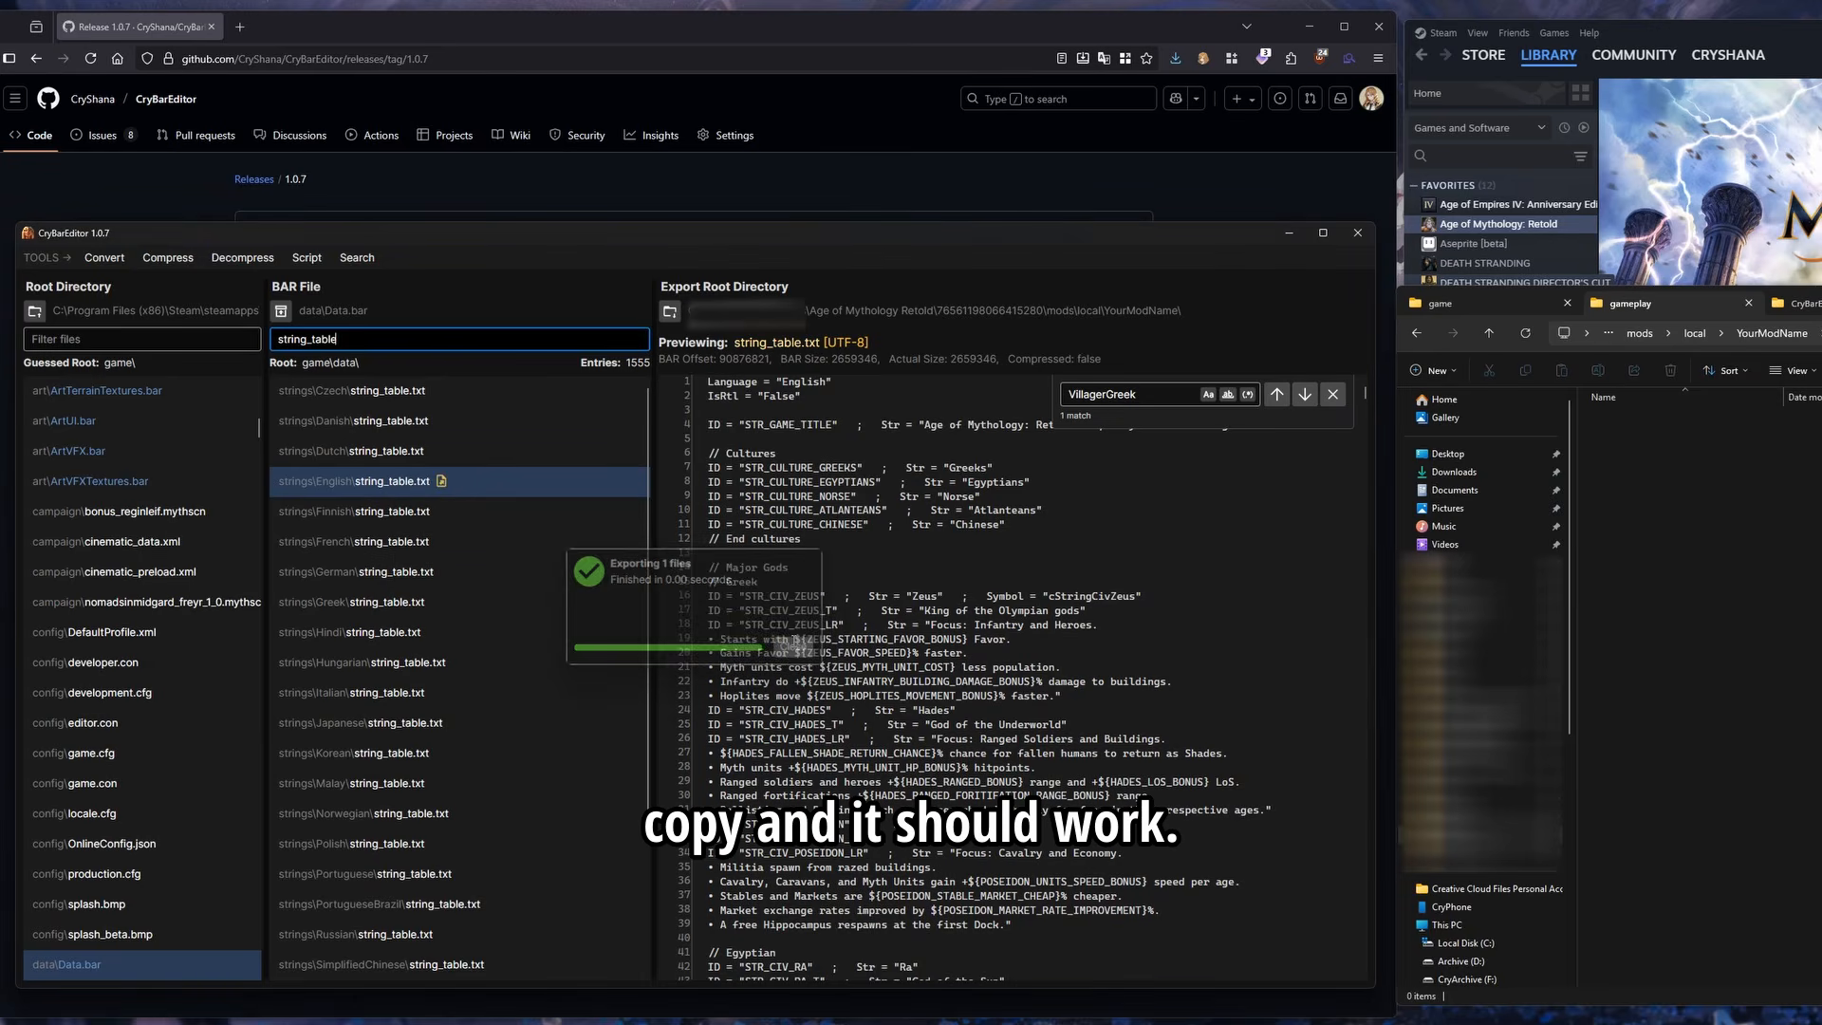
Switch to File Explorer and open the exported string_table.txt from the mod's strings\English folder in the text editor
click(1799, 334)
double_click(1676, 418)
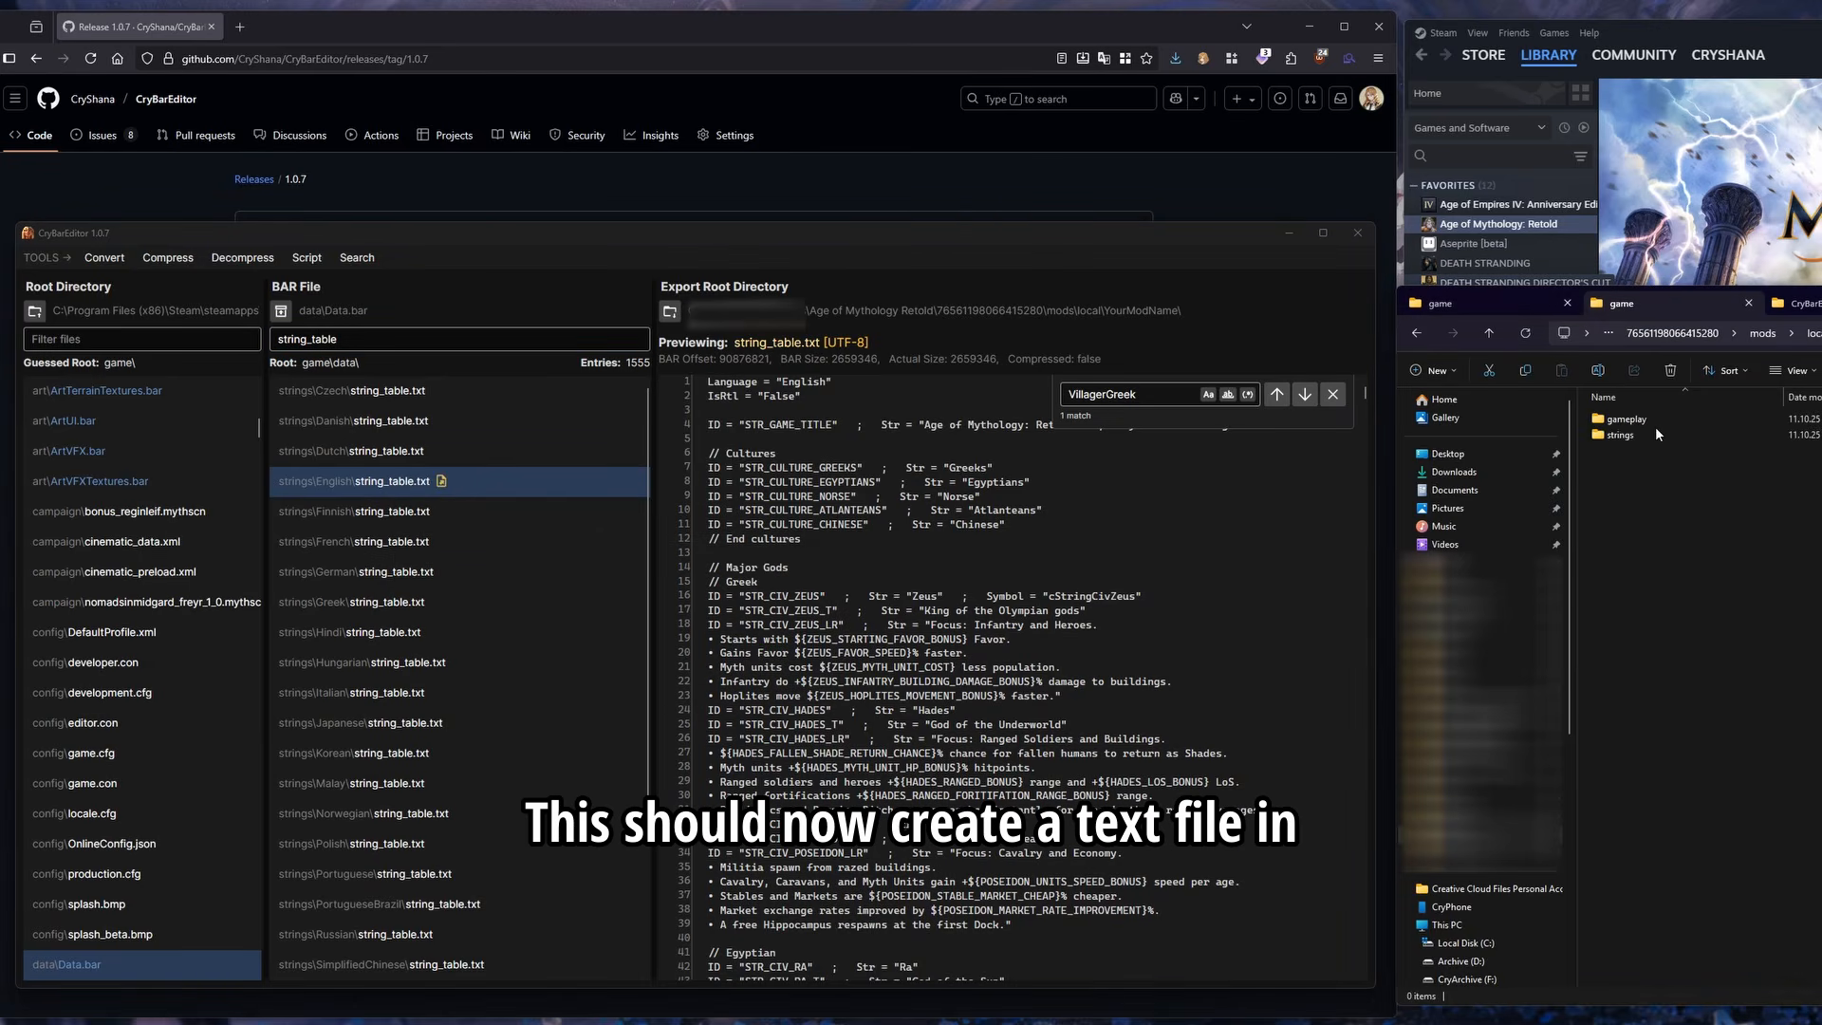
double_click(1656, 430)
double_click(1649, 420)
click(1636, 429)
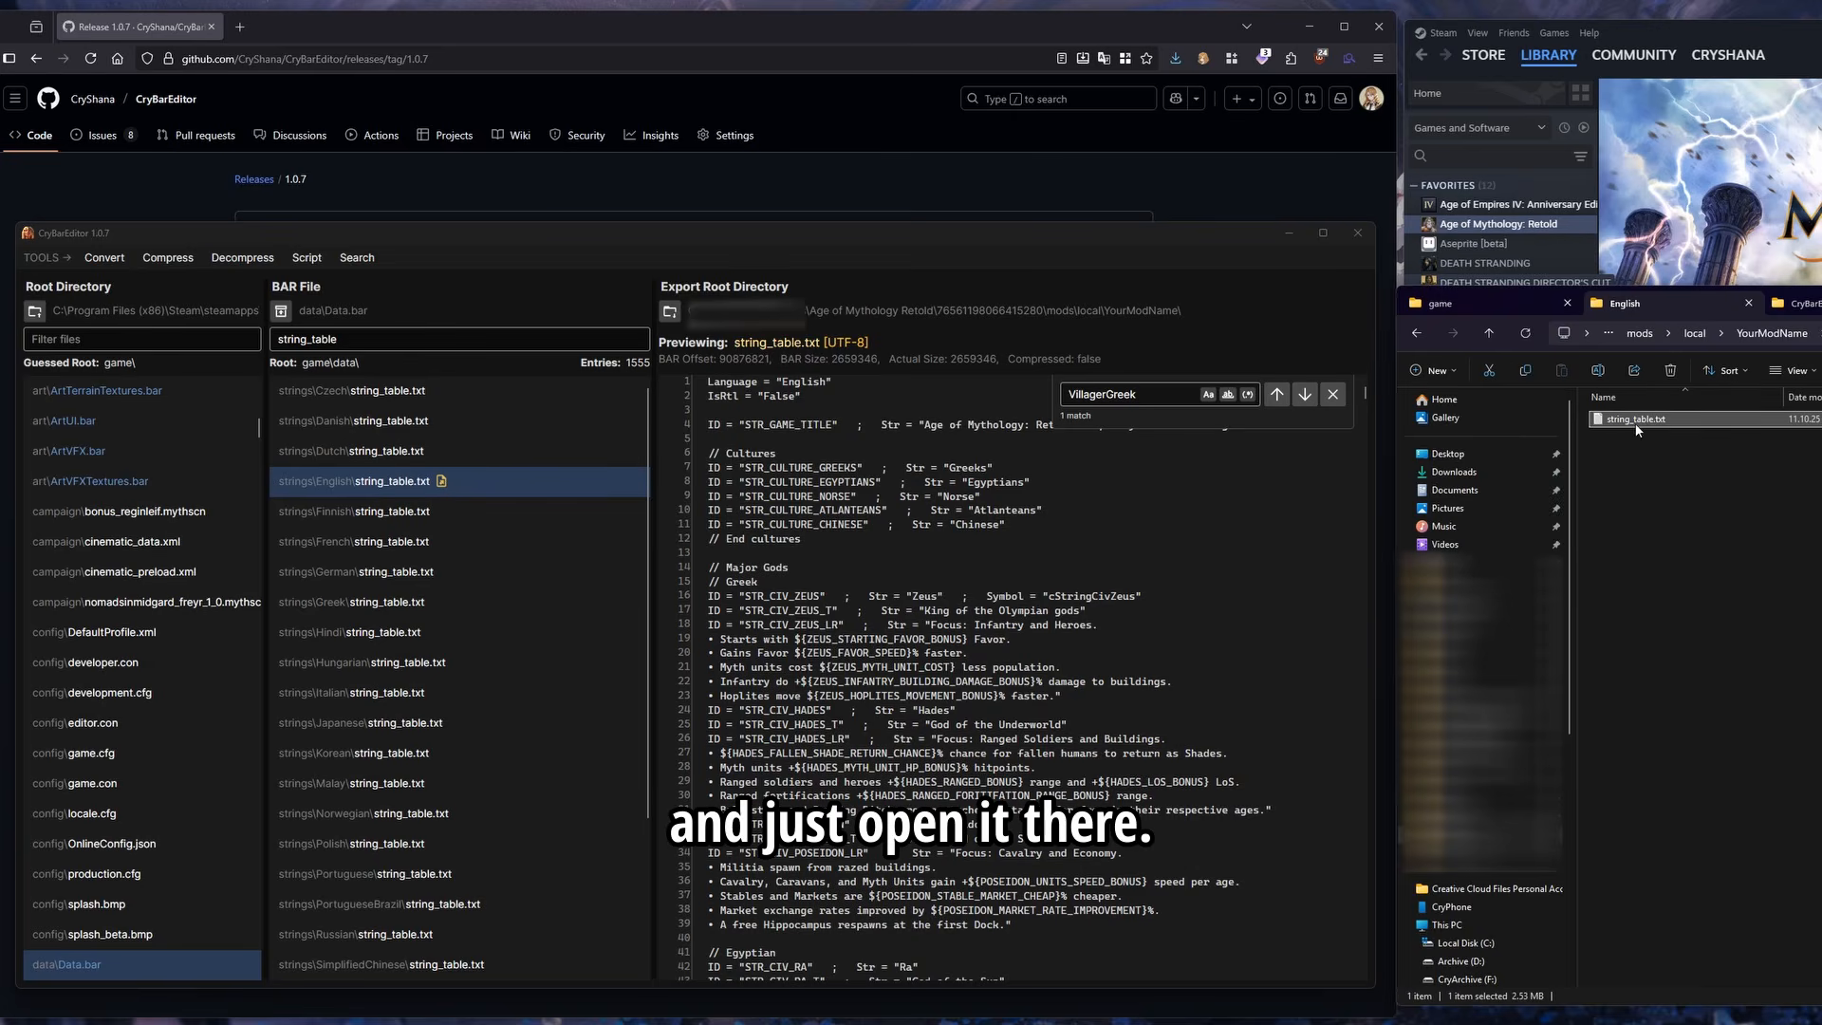
double_click(1660, 423)
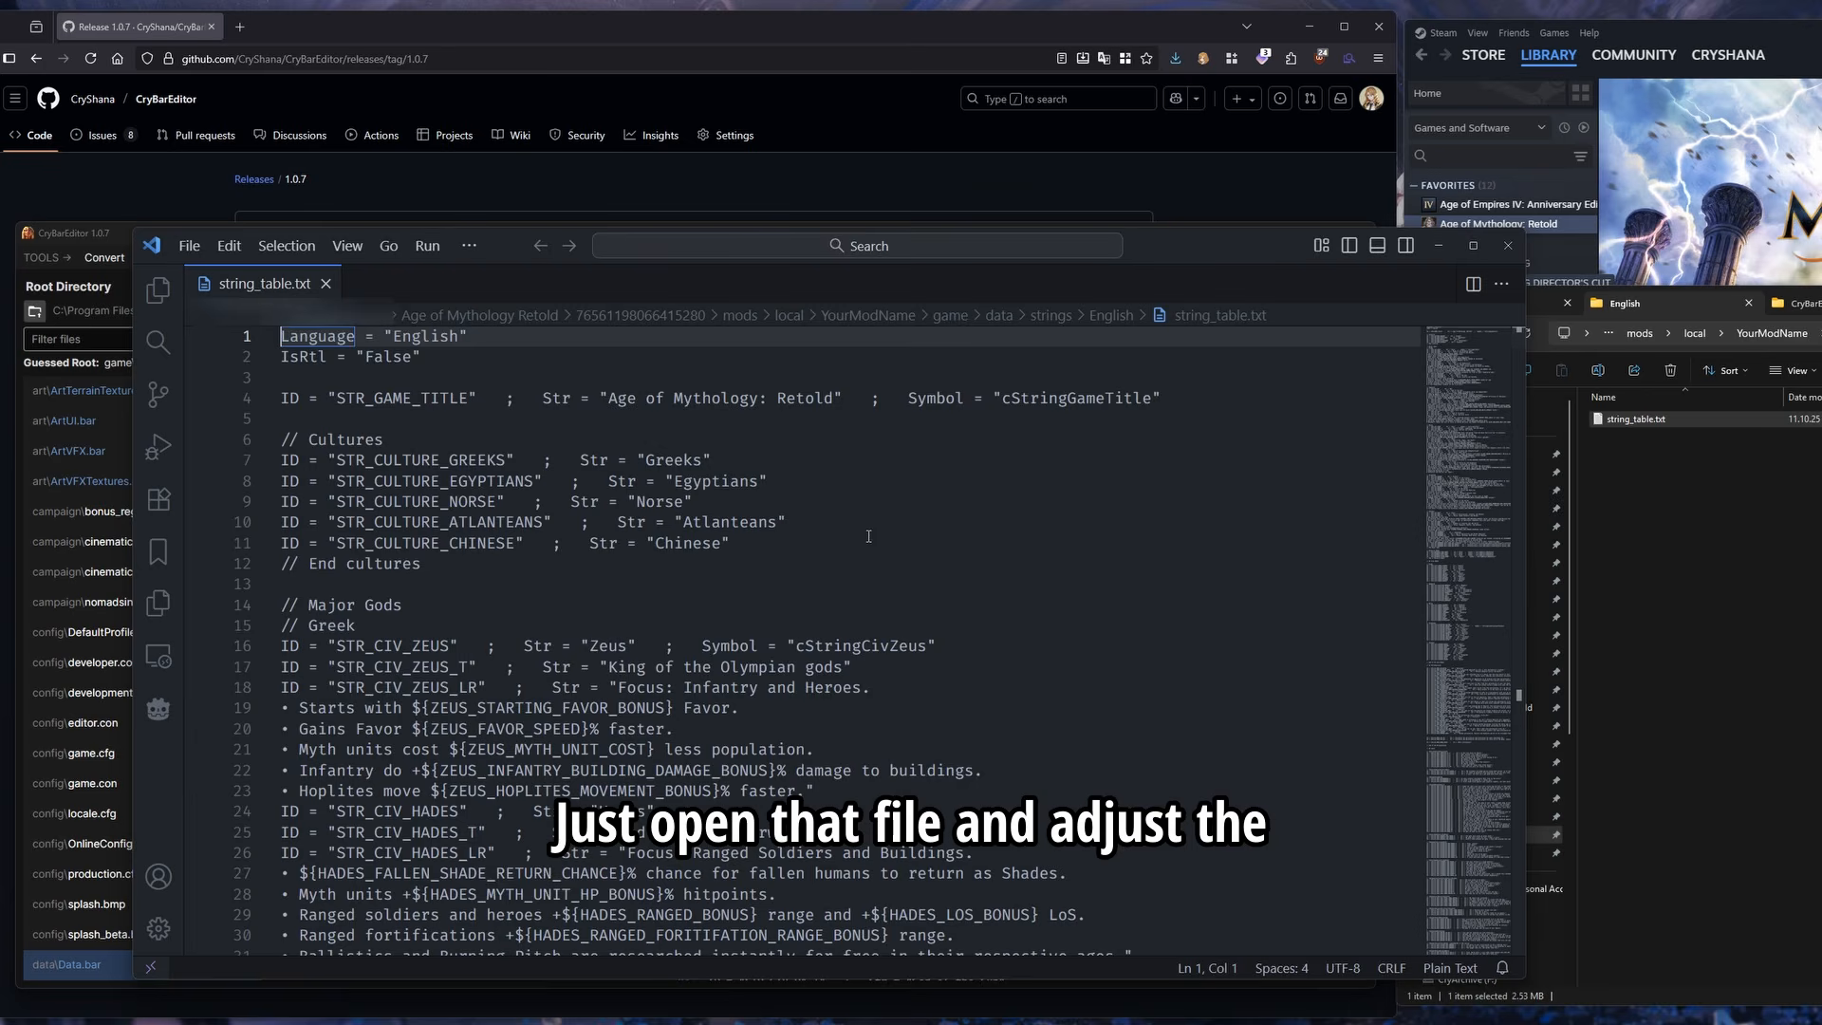
Find STR_UNIT_VILLAGER_NAME in string_table.txt, change its string to "Villager2" and save the file
click(838, 546)
key(ctrl+f)
text(STR_UNIT_VILLAGER_NAME)
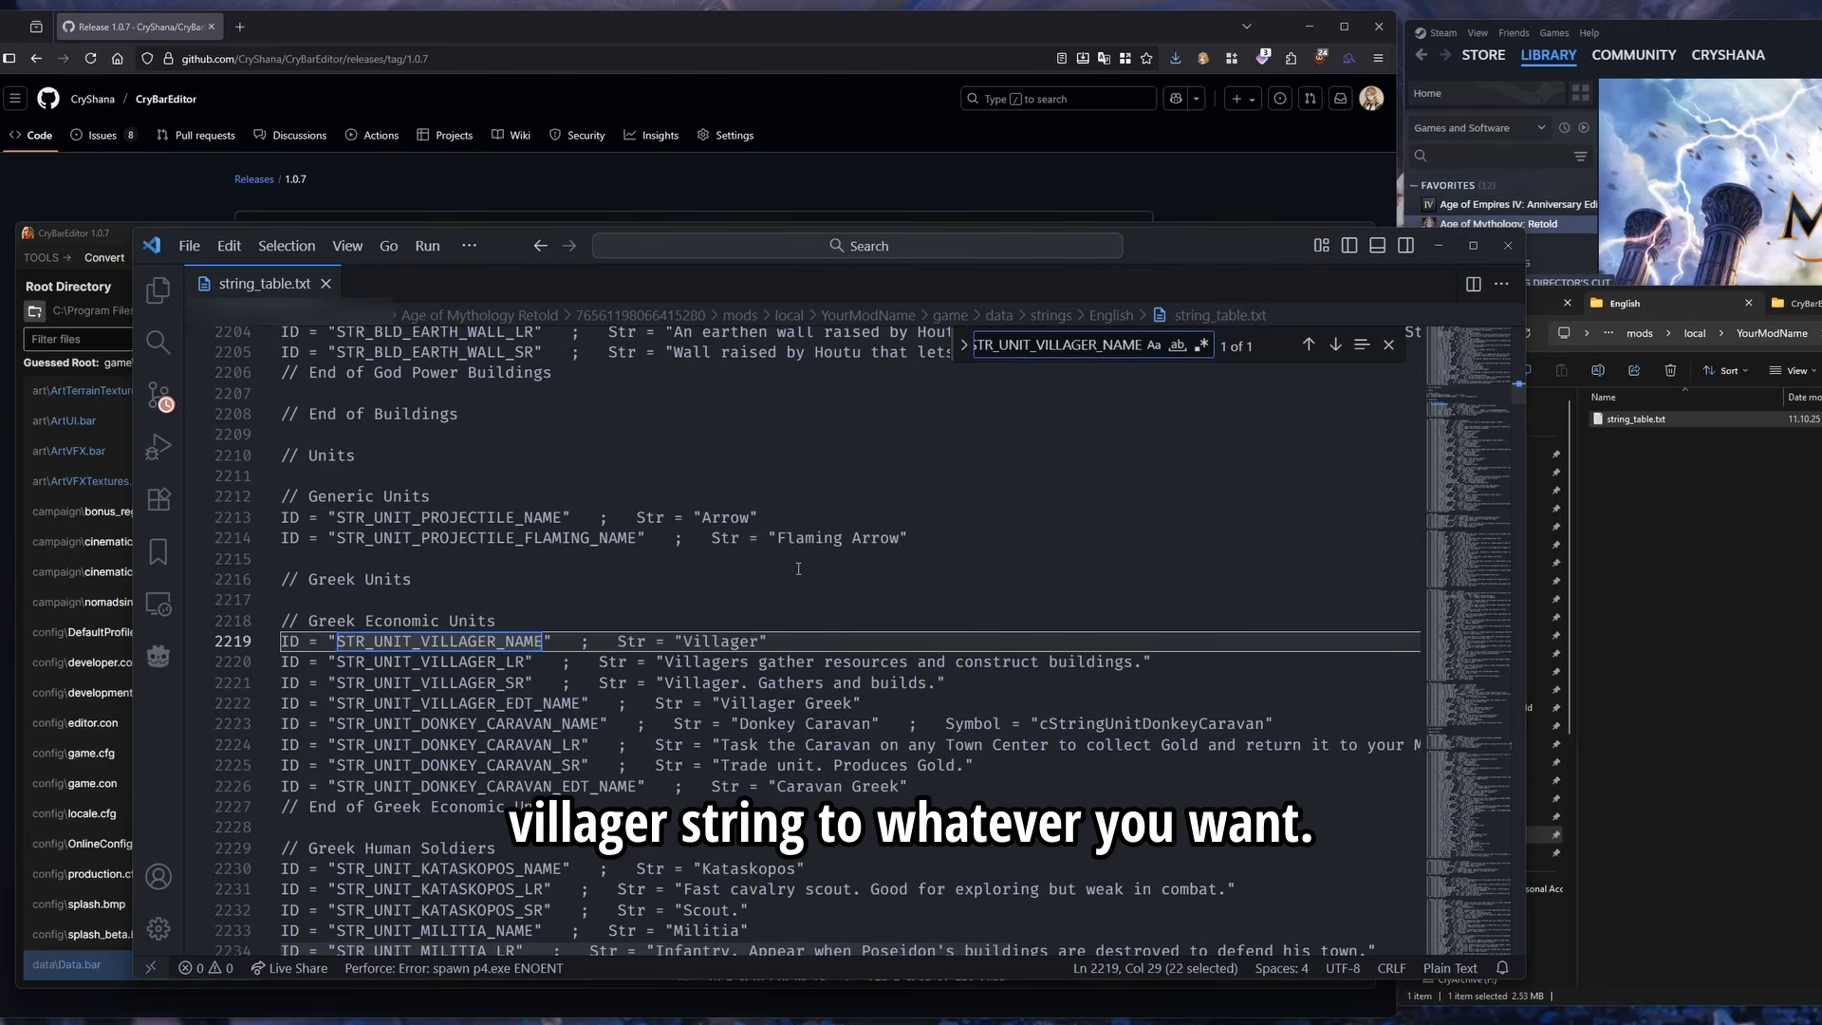
click(756, 642)
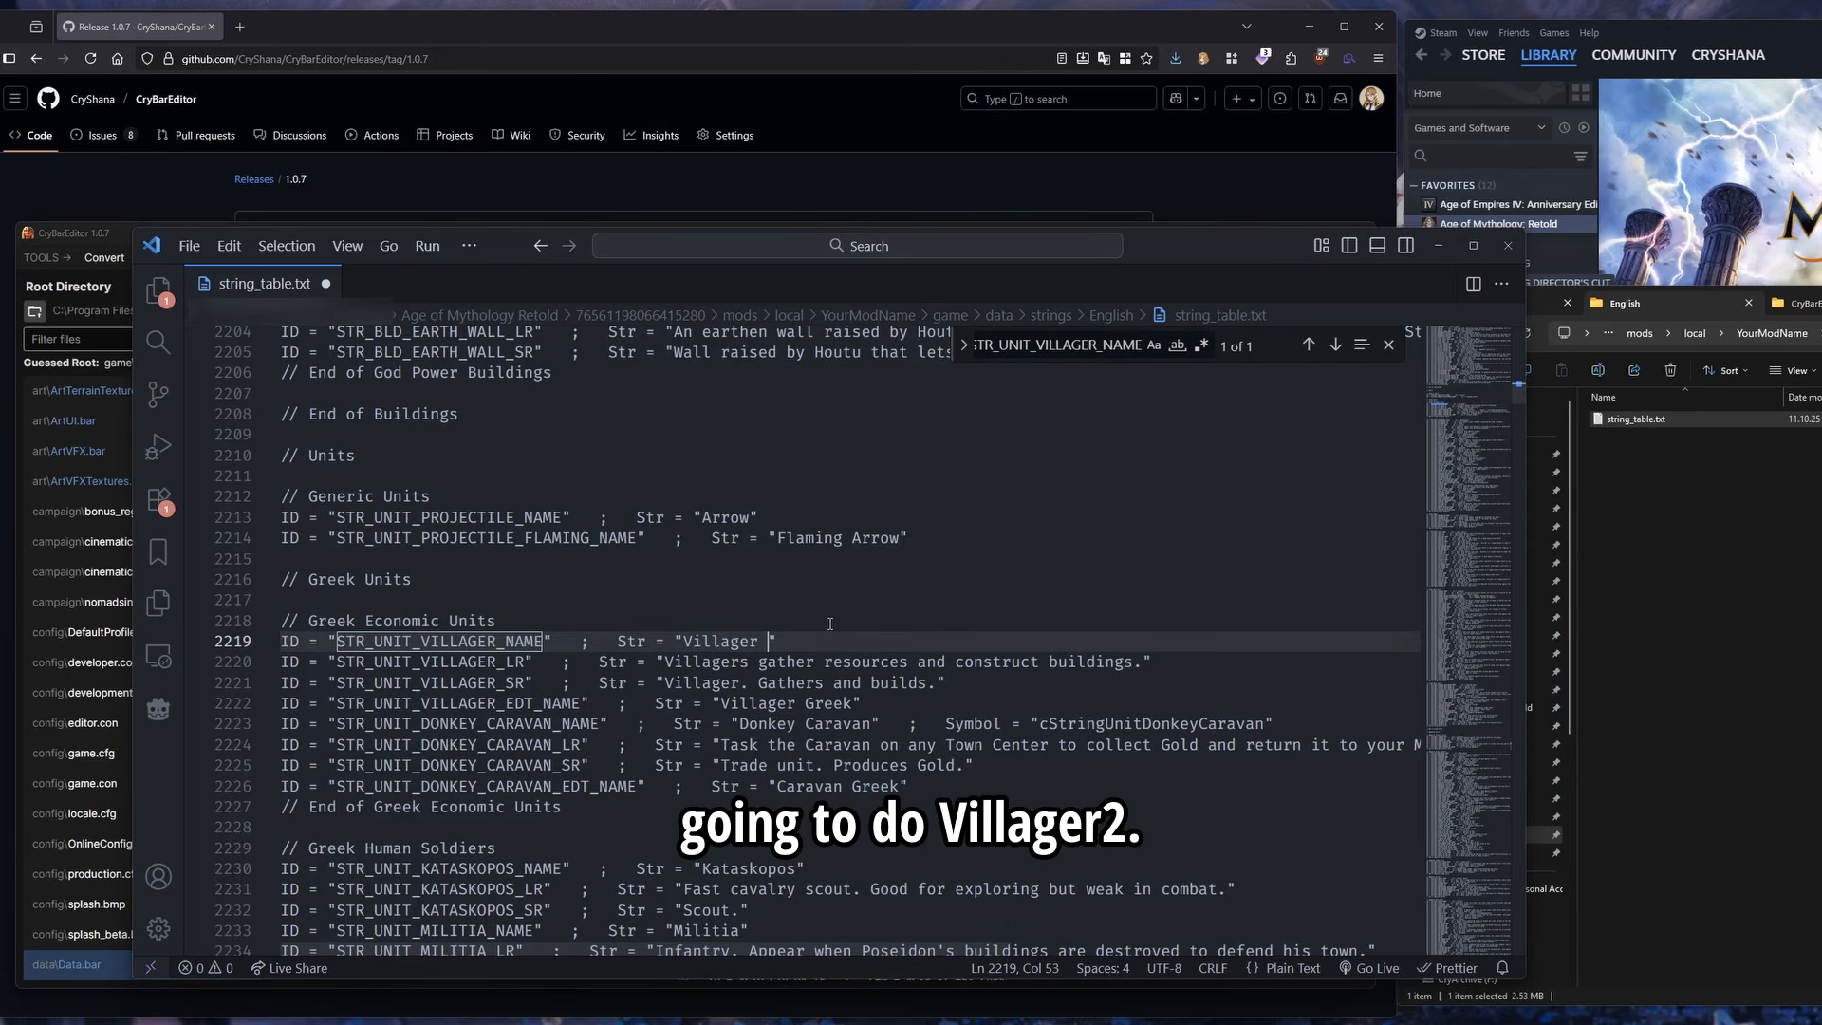
key(BackSpace)
text(2)
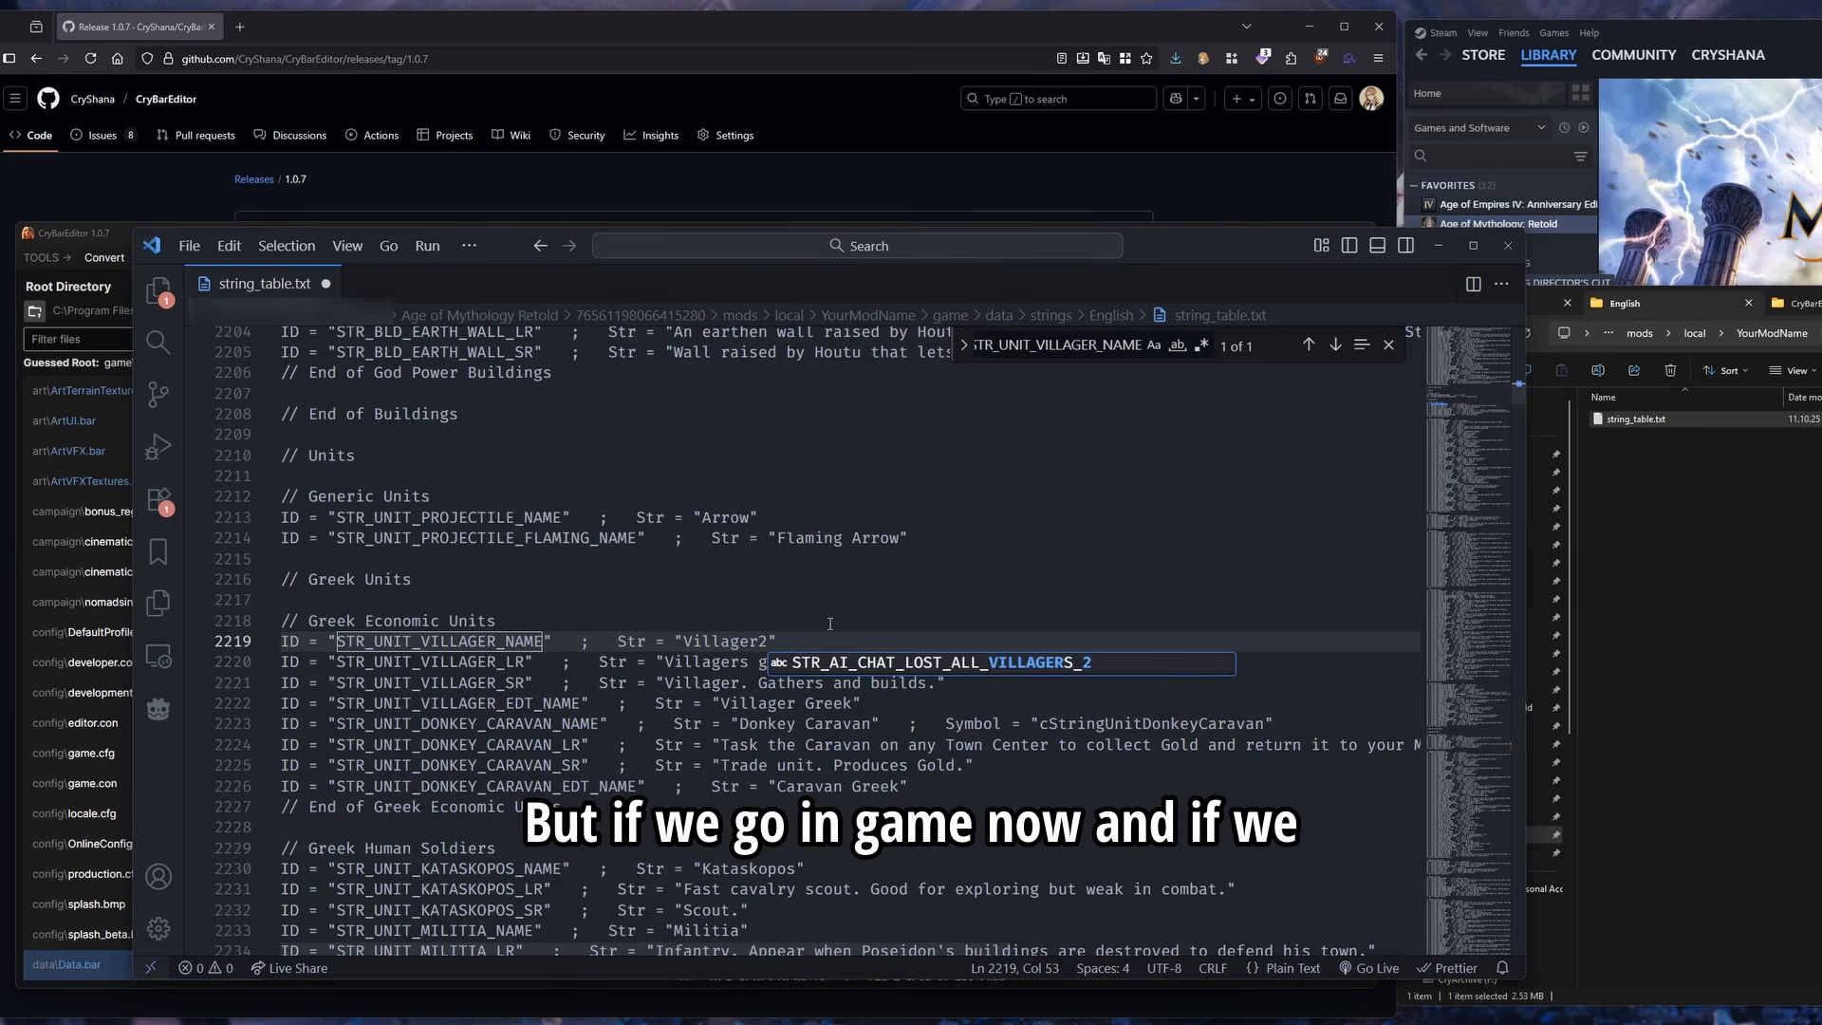
key(Escape)
key(ctrl+s)
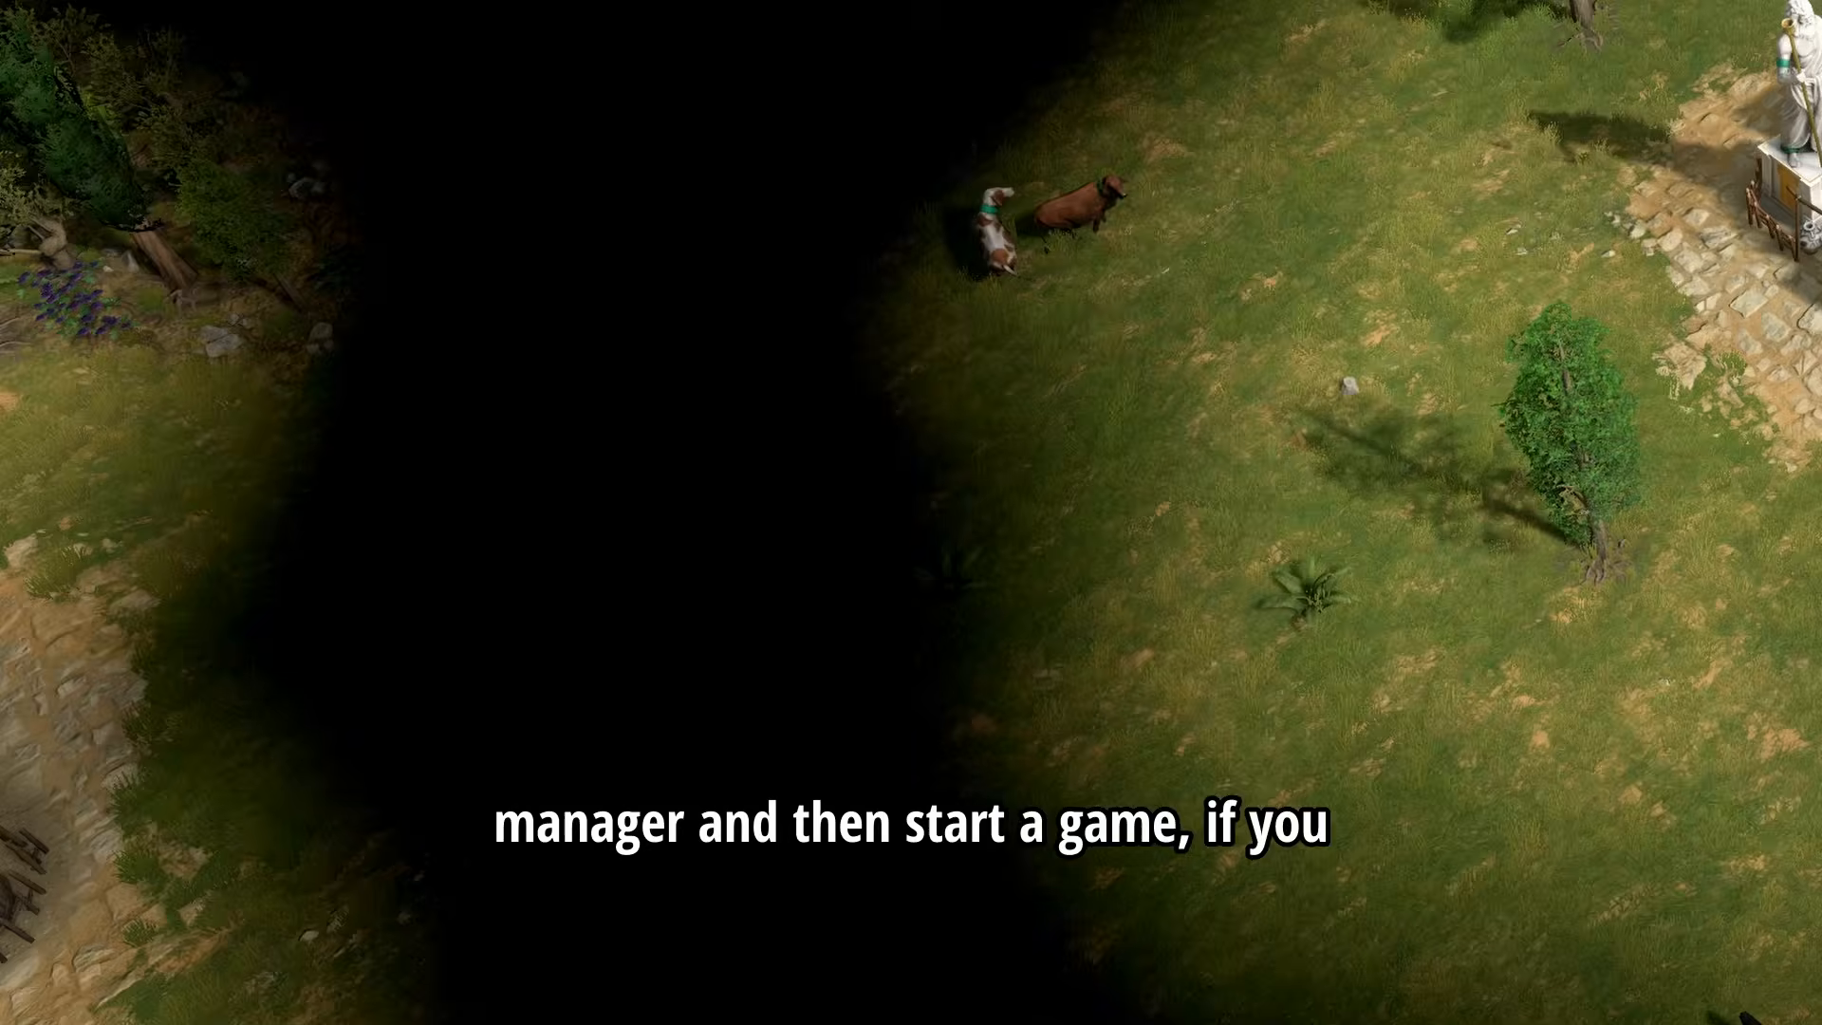
Switch to Age of Mythology Retold and check the name shown for a Greek villager in a running match
click(1796, 152)
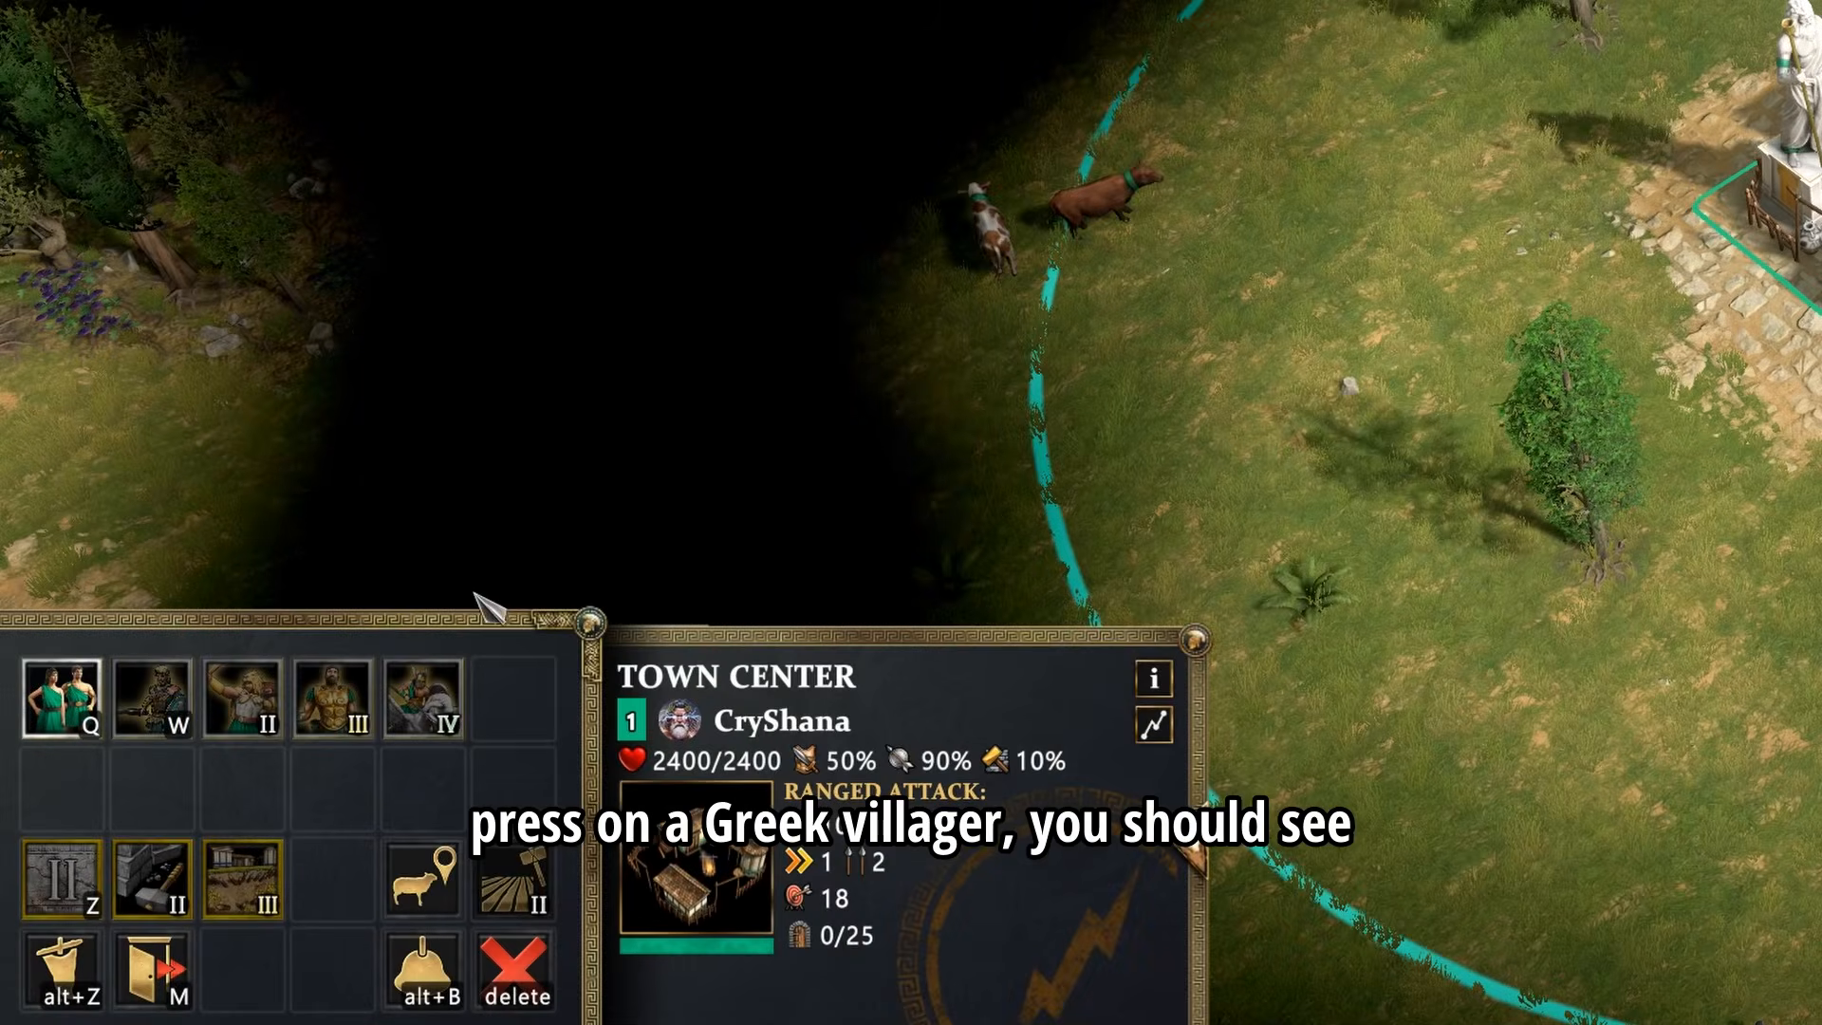
mouse_move(88, 697)
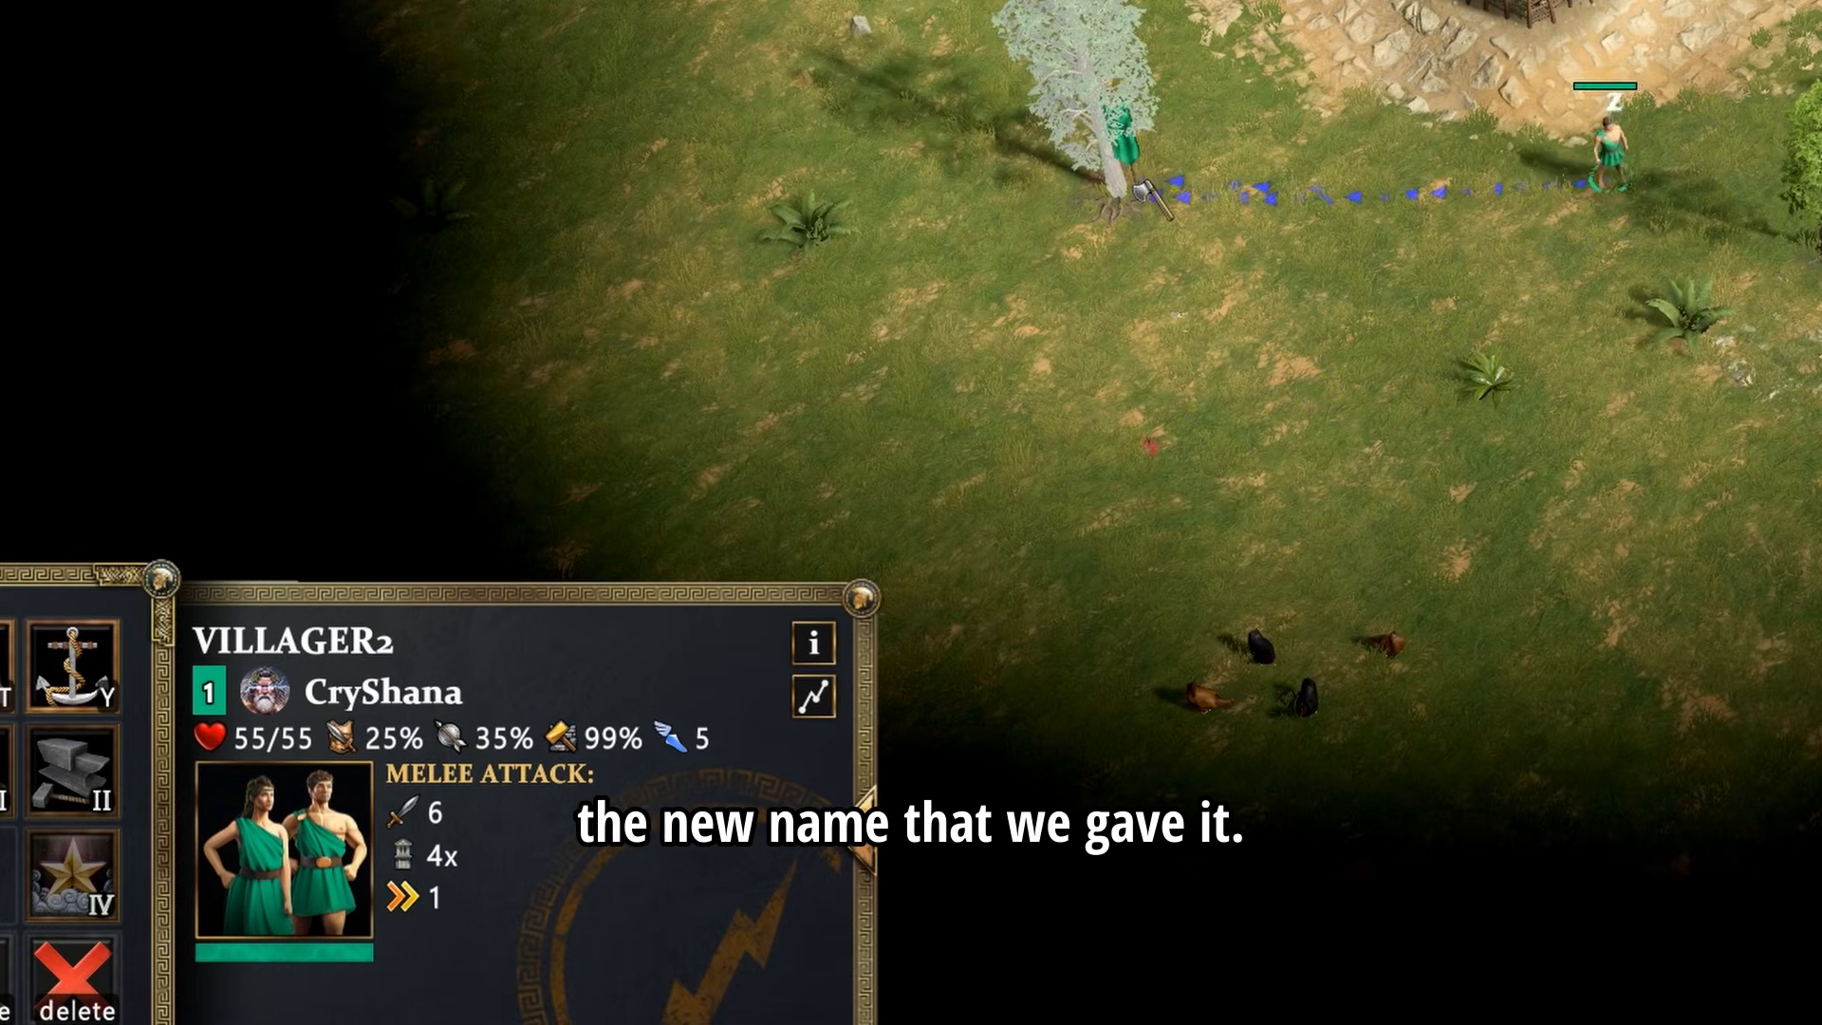
right_click(1126, 386)
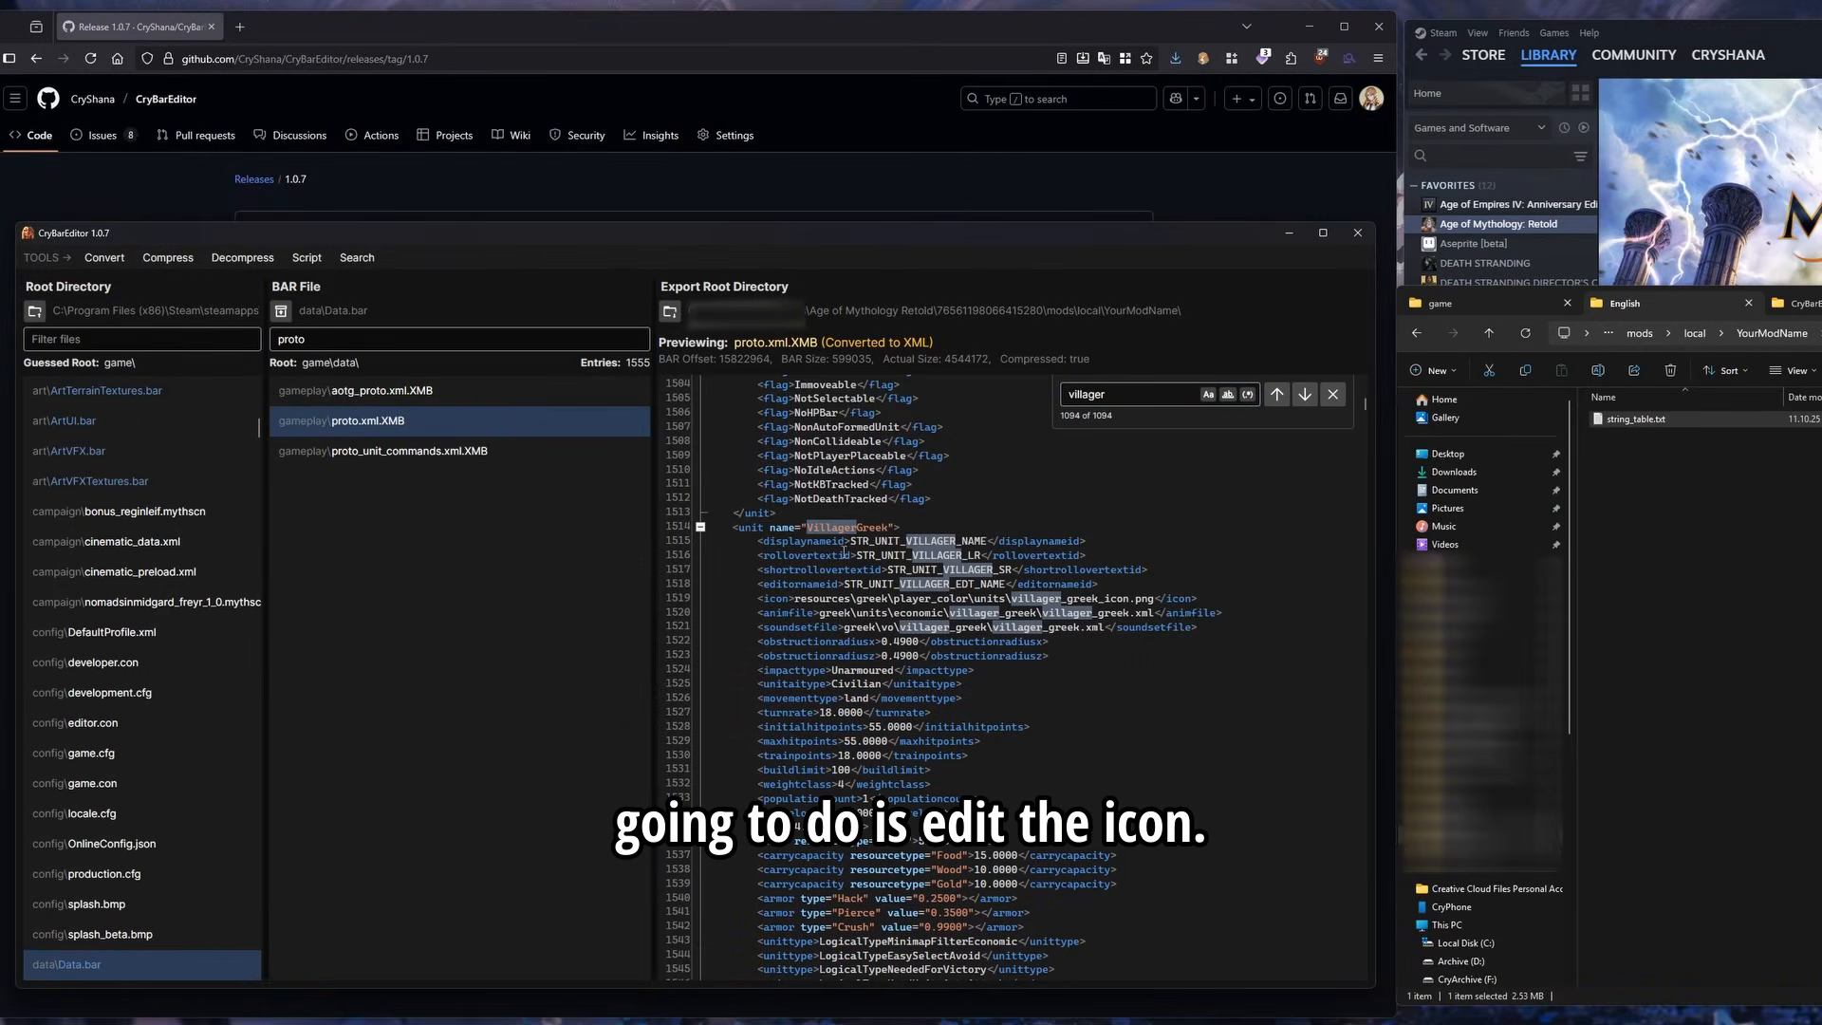
Examine the VillagerGreek unit's icon path in proto.xml.XMB, highlighting villager_greek_icon and the resources folder, and close the find bar
drag(795, 600, 1151, 599)
double_click(1089, 598)
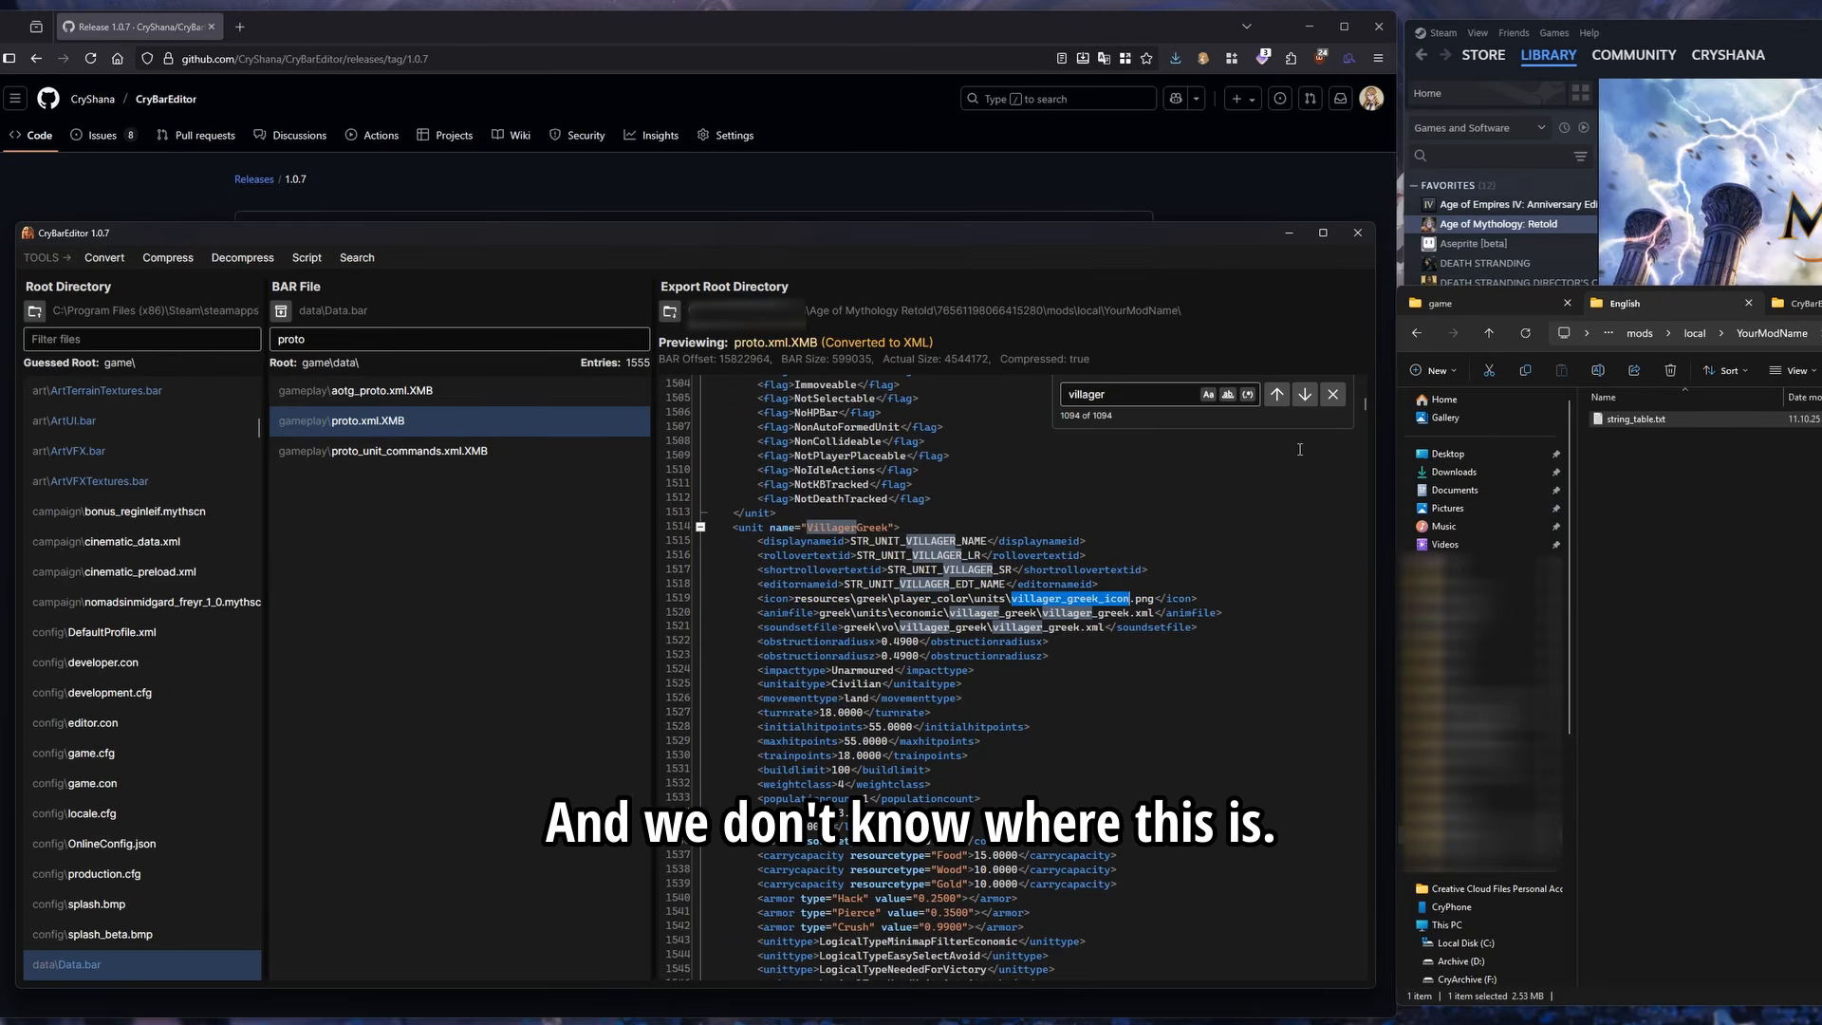
click(1334, 394)
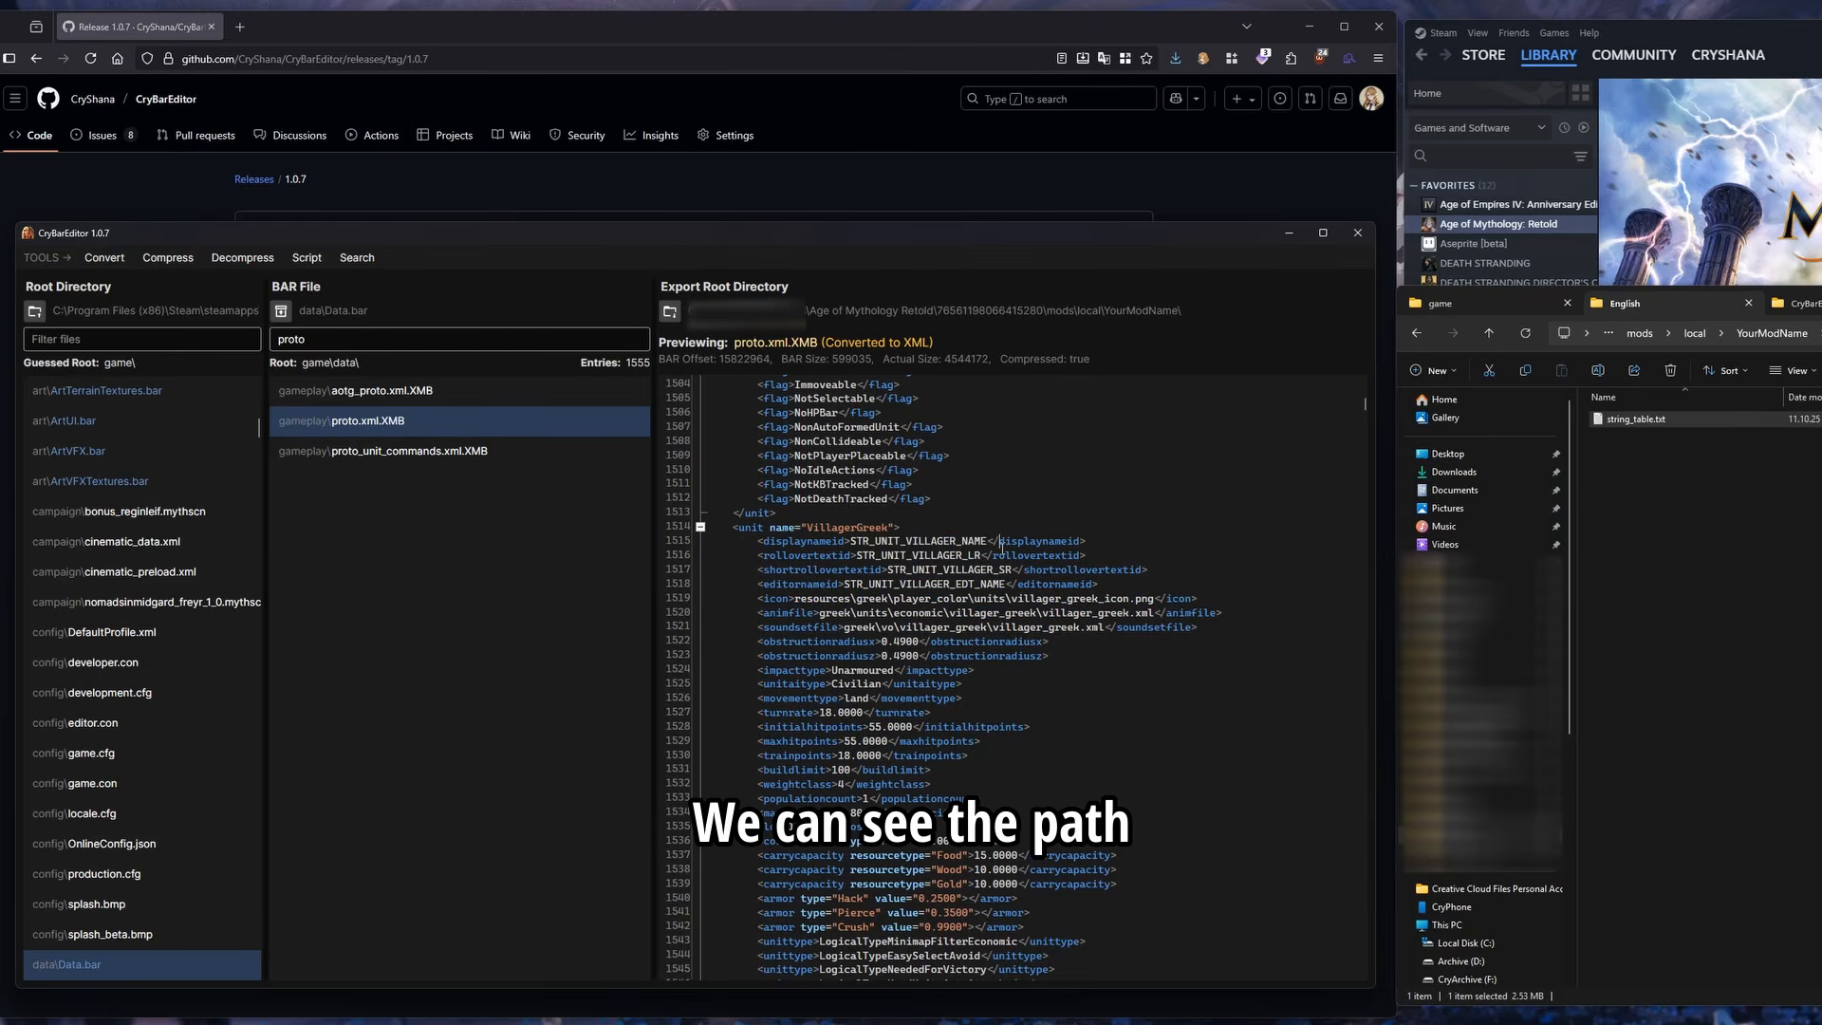
double_click(798, 600)
Switch to File Explorer and look in the game's ui folder for the UIResources.bar and UIResources4K.bar archives
click(1476, 302)
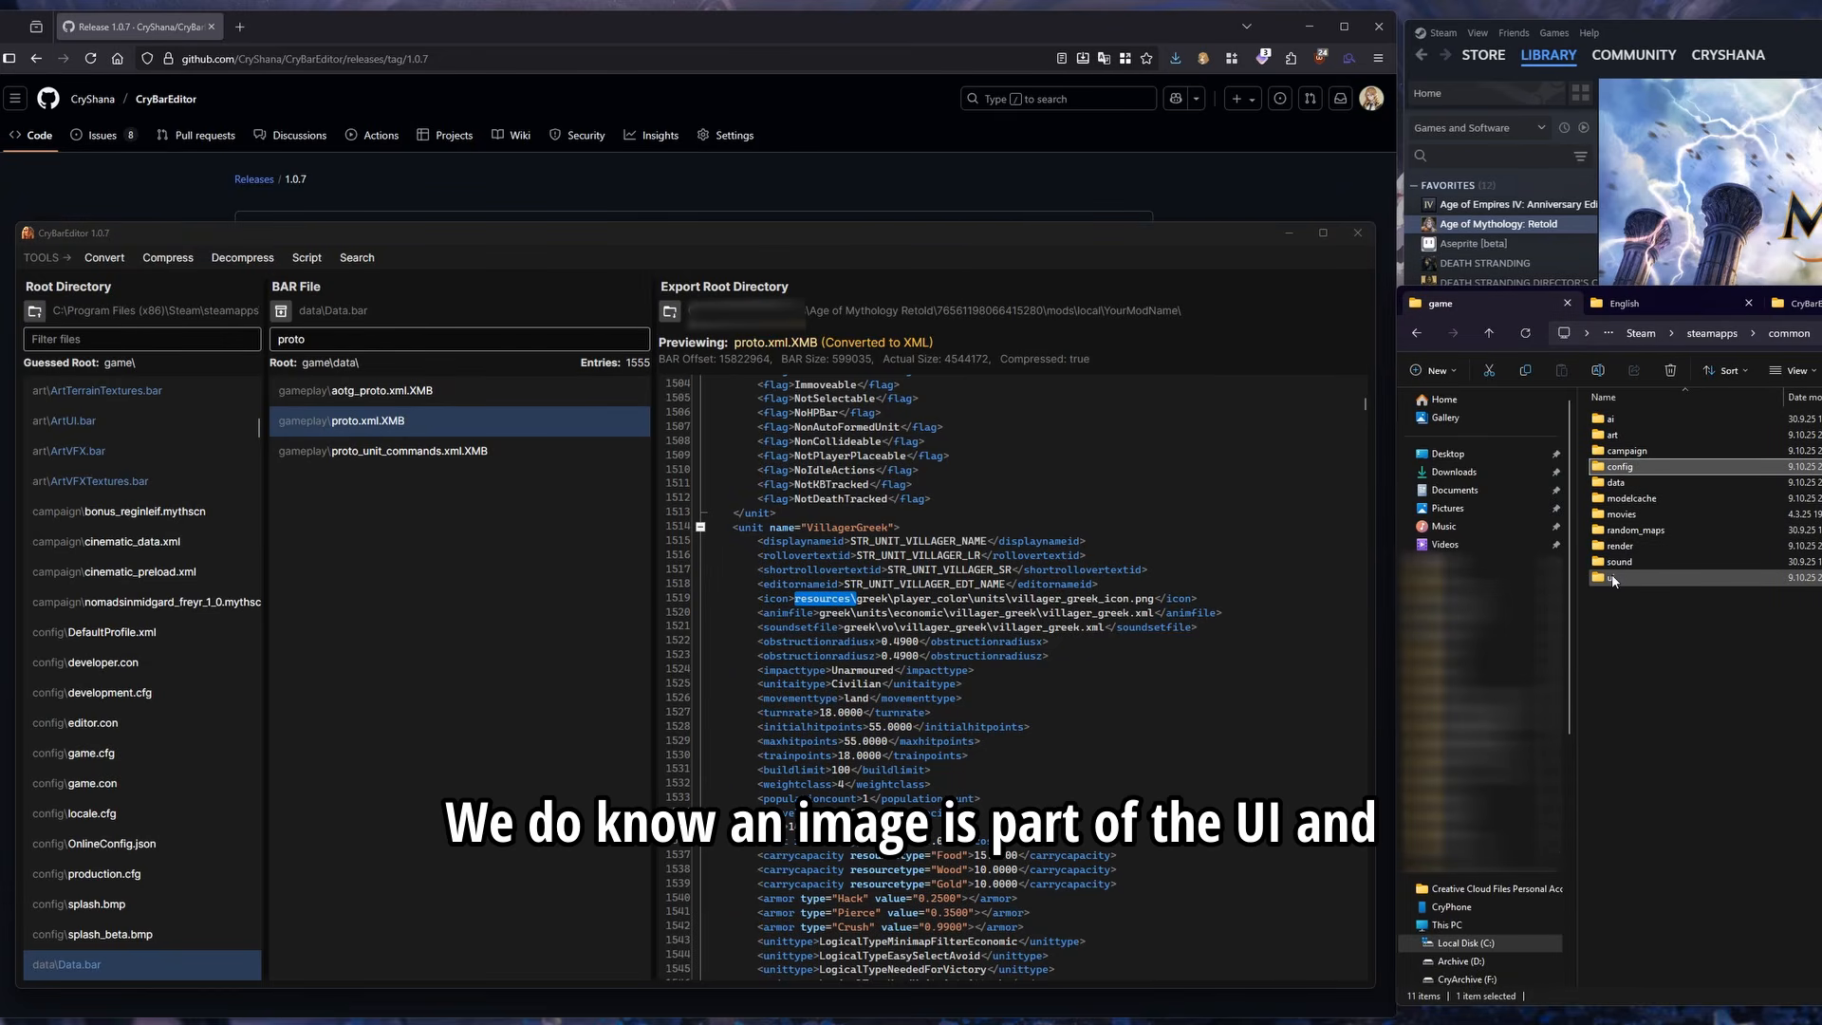
double_click(1614, 579)
click(1652, 482)
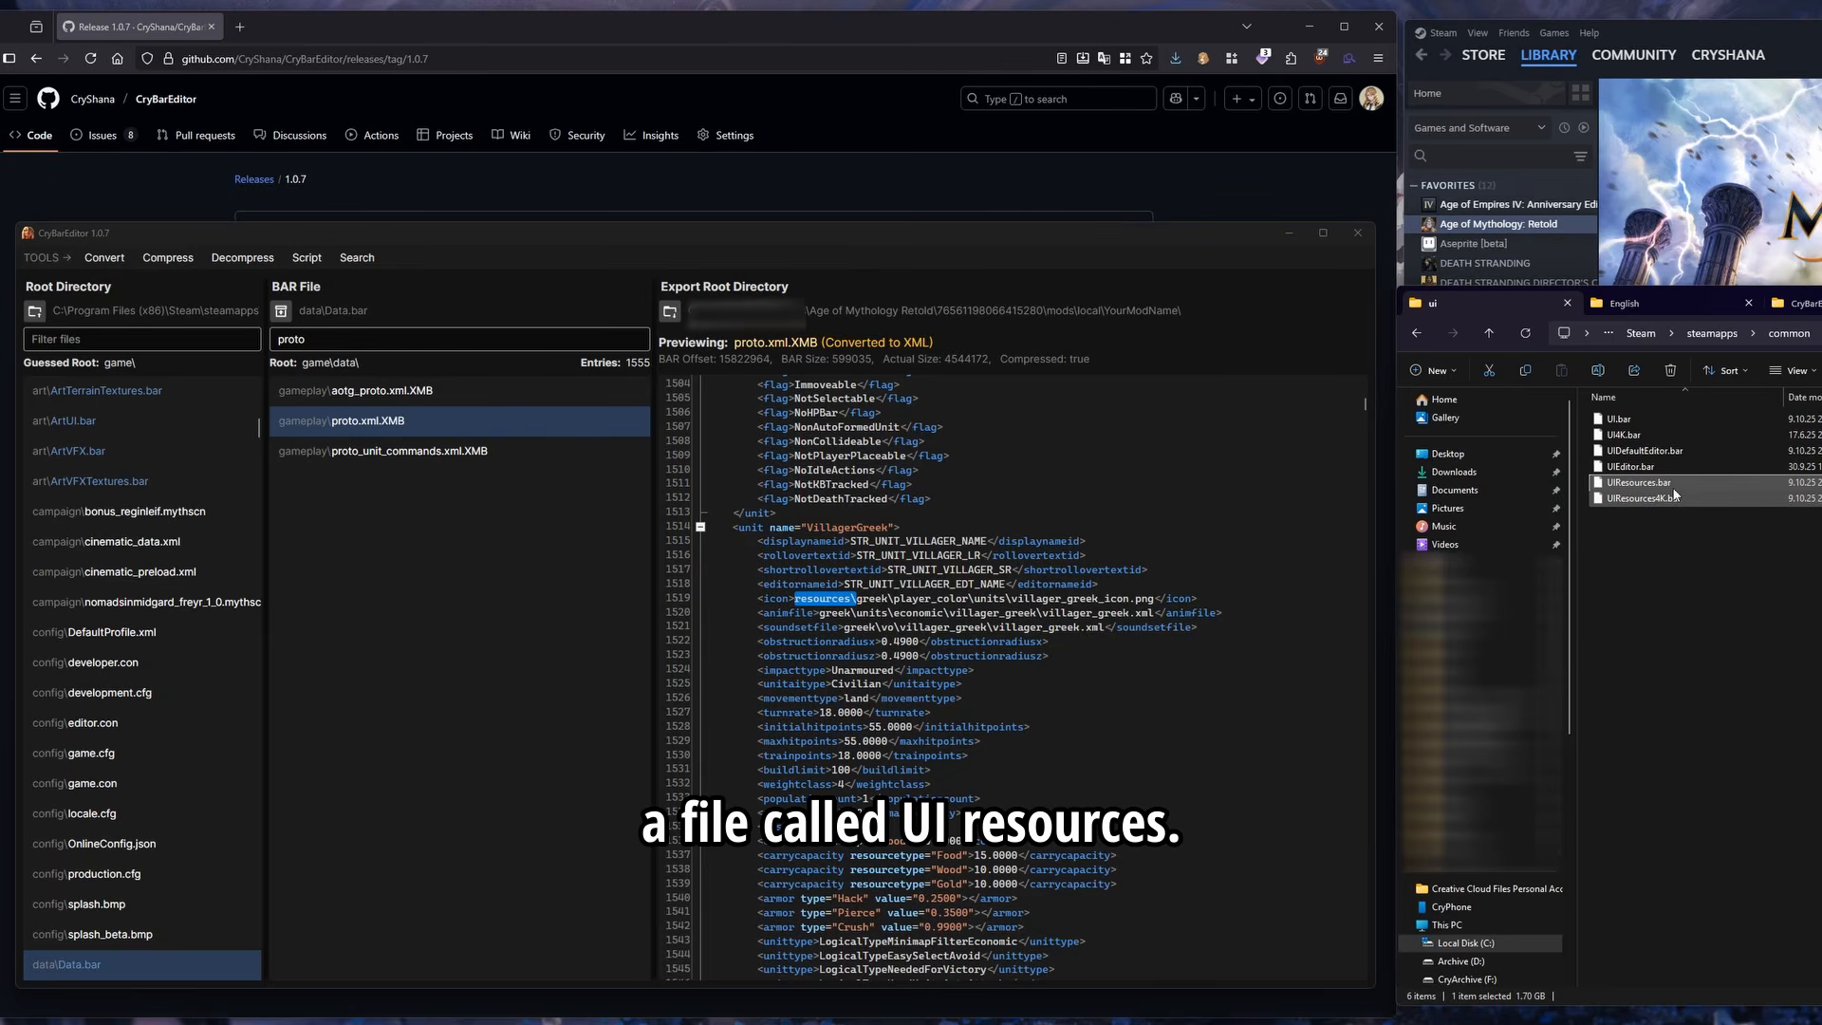
drag(1662, 526, 1649, 487)
click(1651, 522)
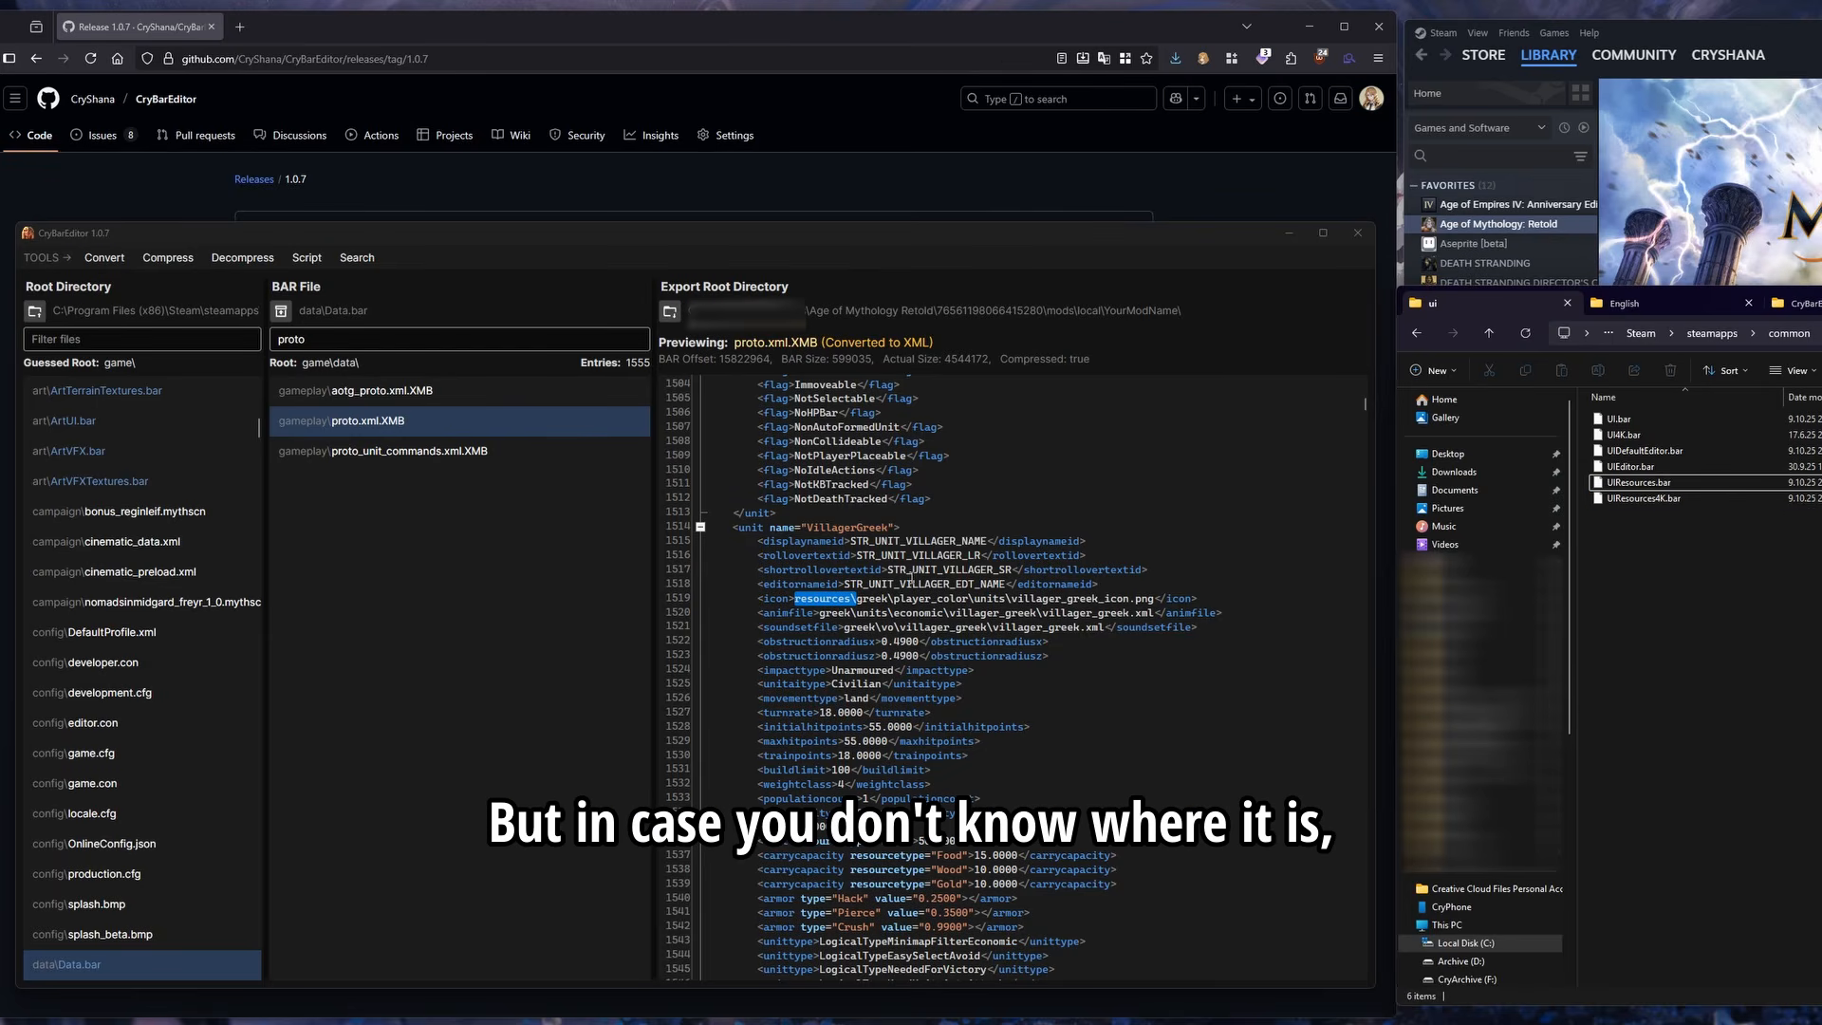
Open the file search in CryBarEditor and search all captured files for villager_greek_icon.png
click(1277, 474)
click(348, 259)
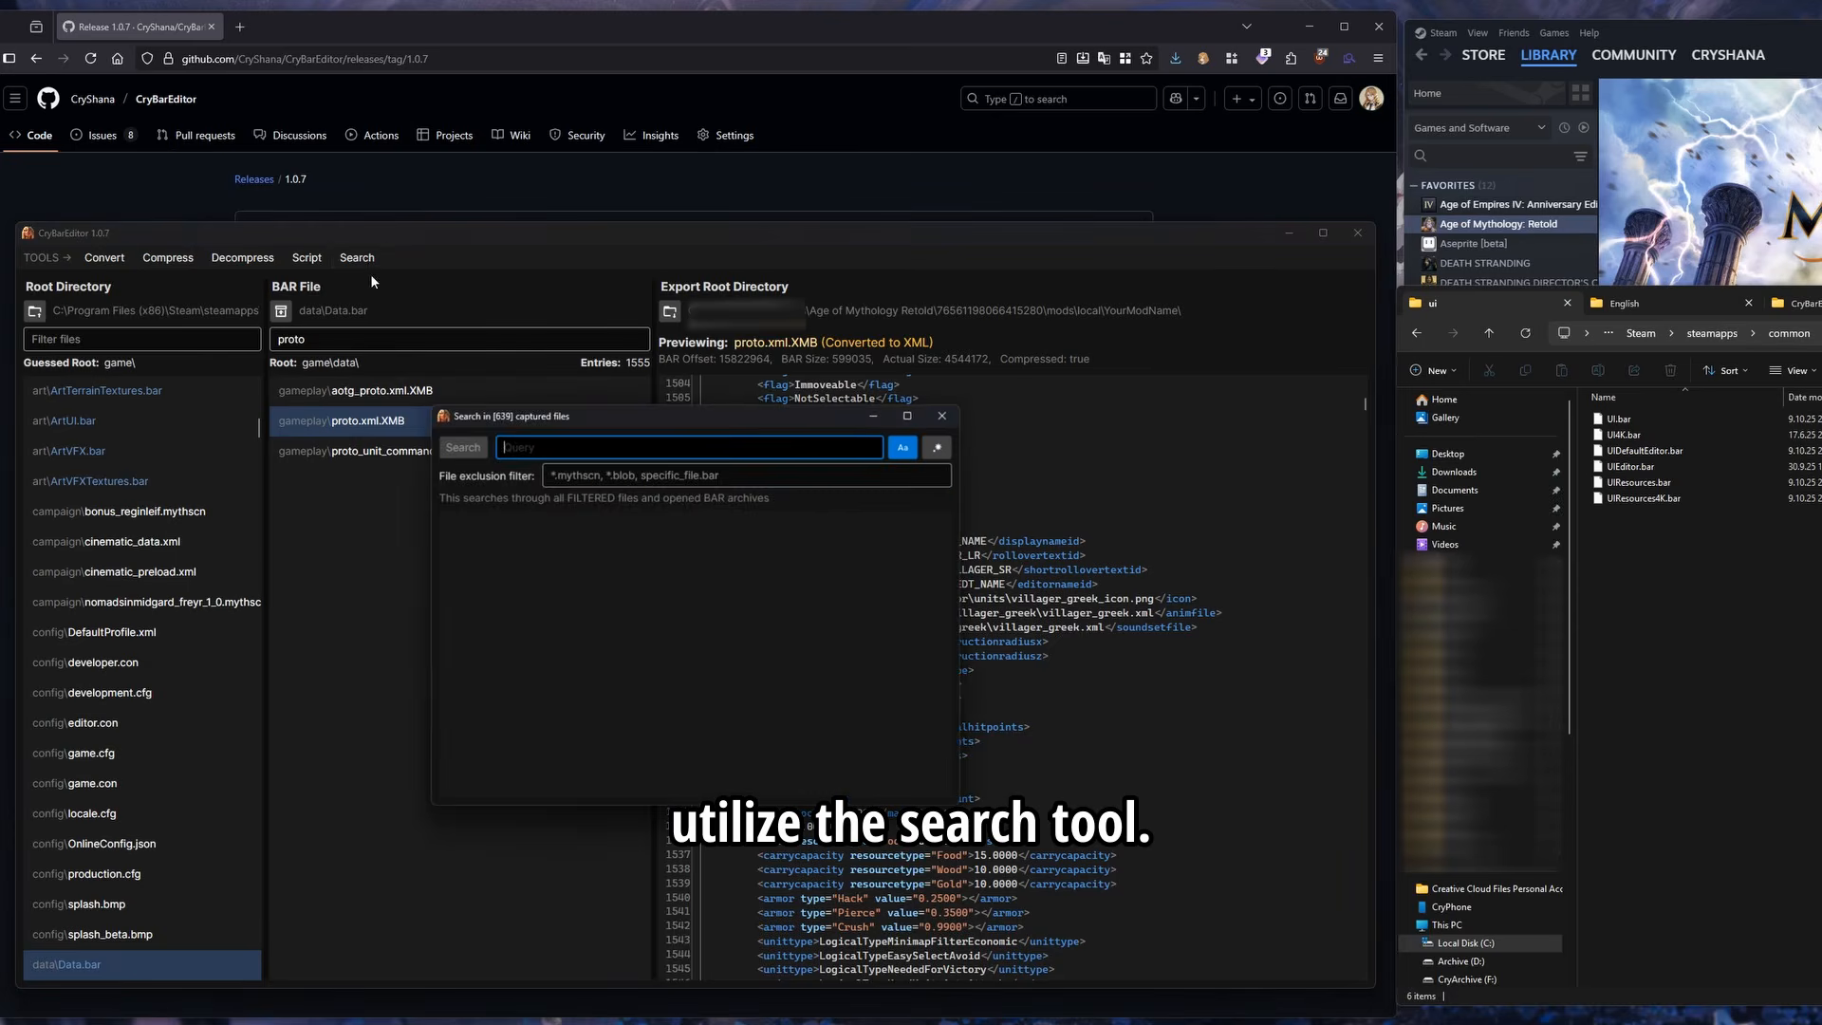
text(villager_greek_icon)
drag(677, 423, 519, 414)
text(.png)
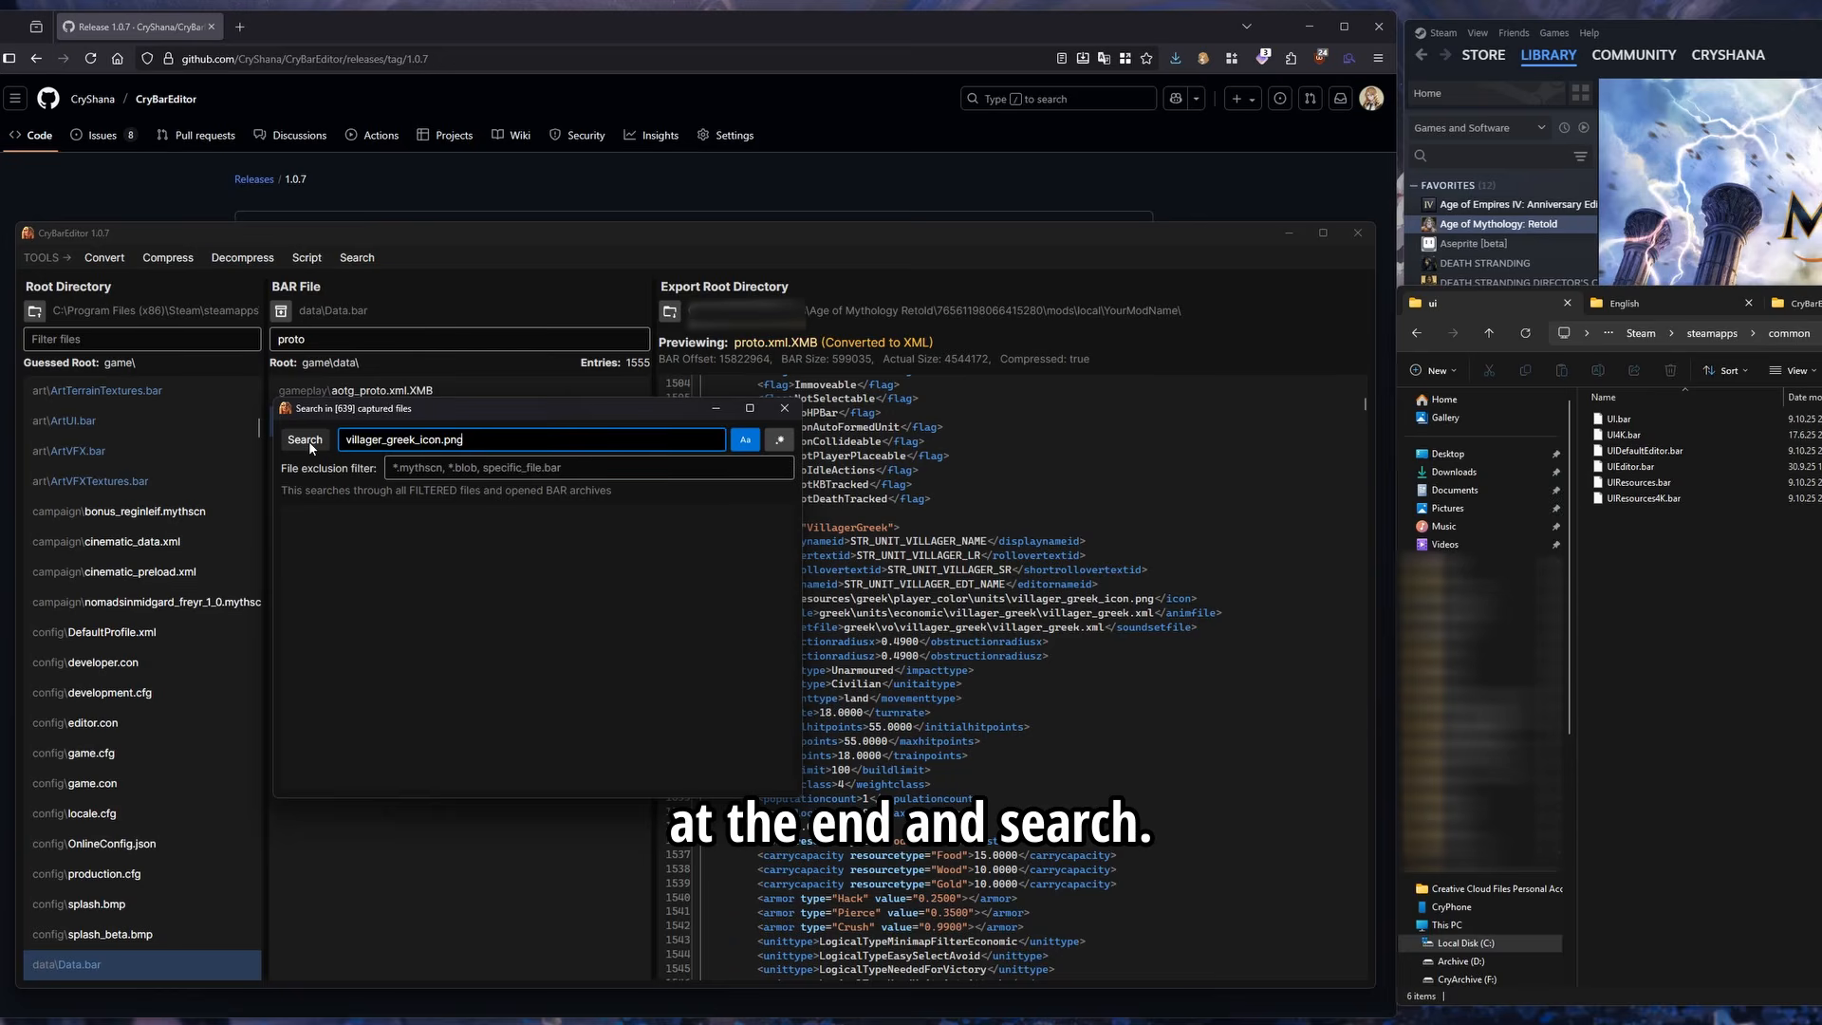
drag(363, 413, 427, 405)
click(397, 438)
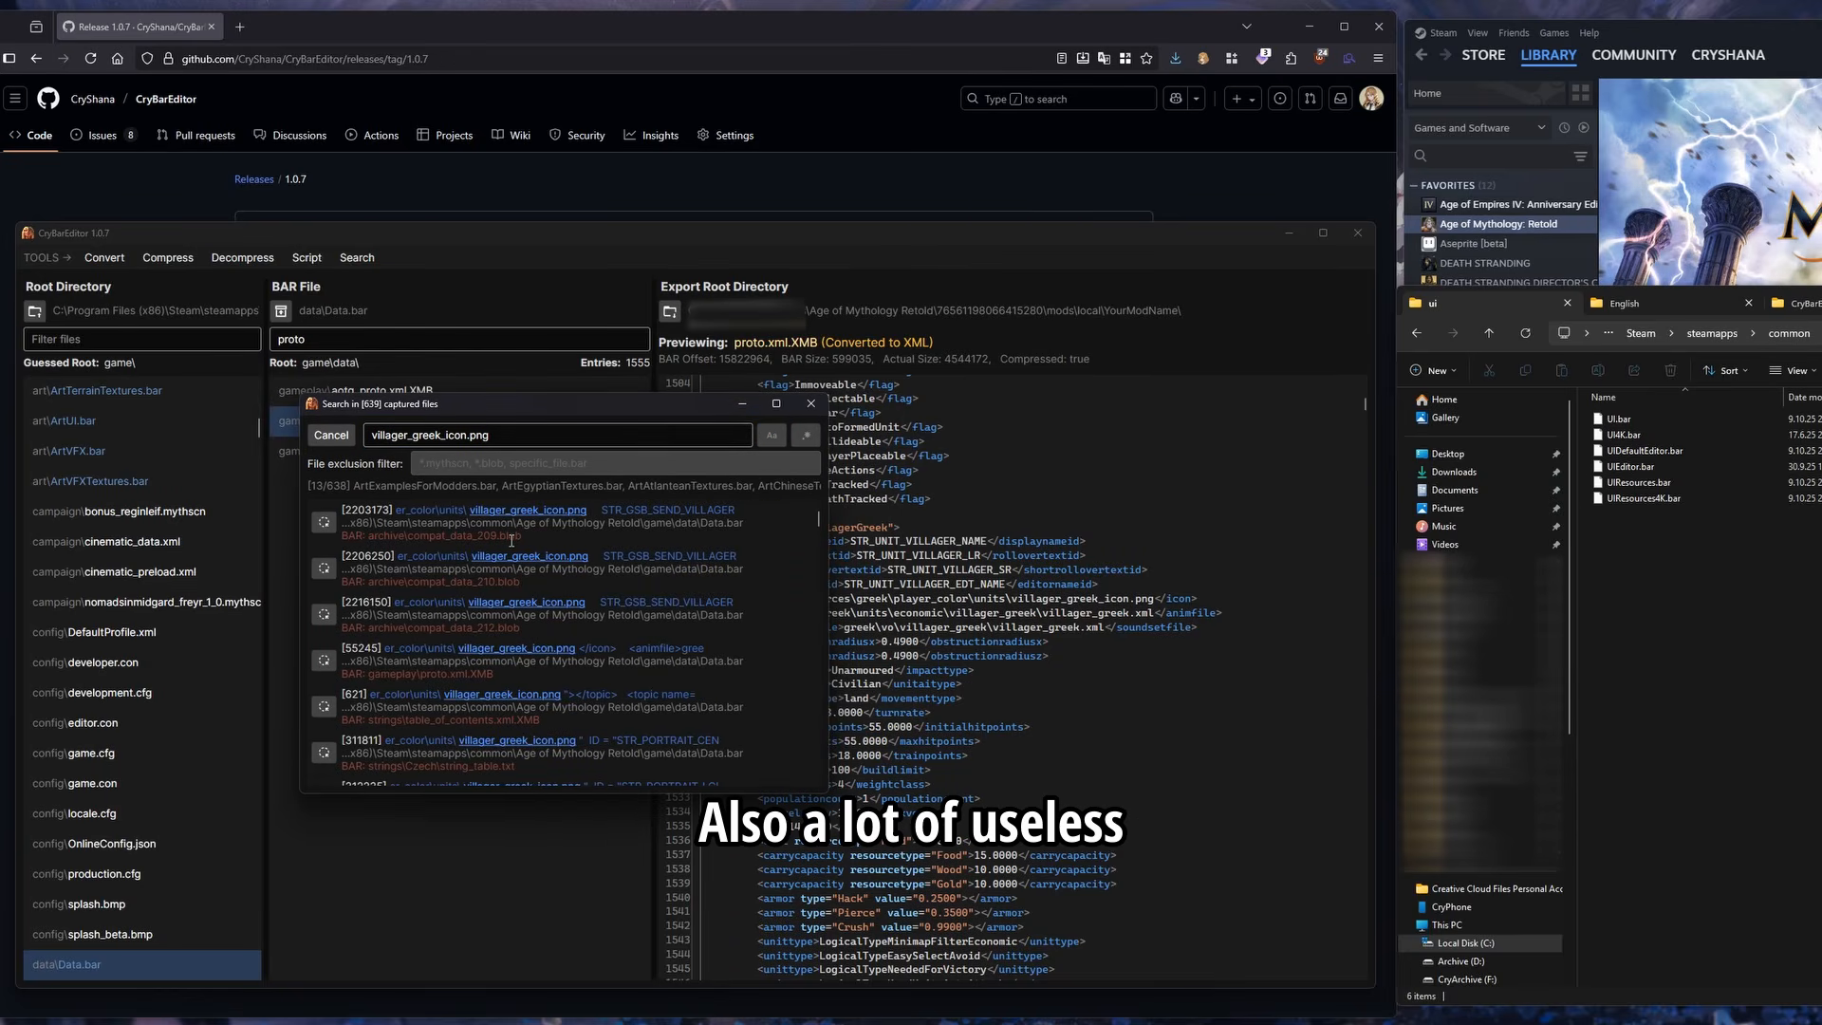
Cancel the running search and set the file exclusion filter to *.blob
click(331, 434)
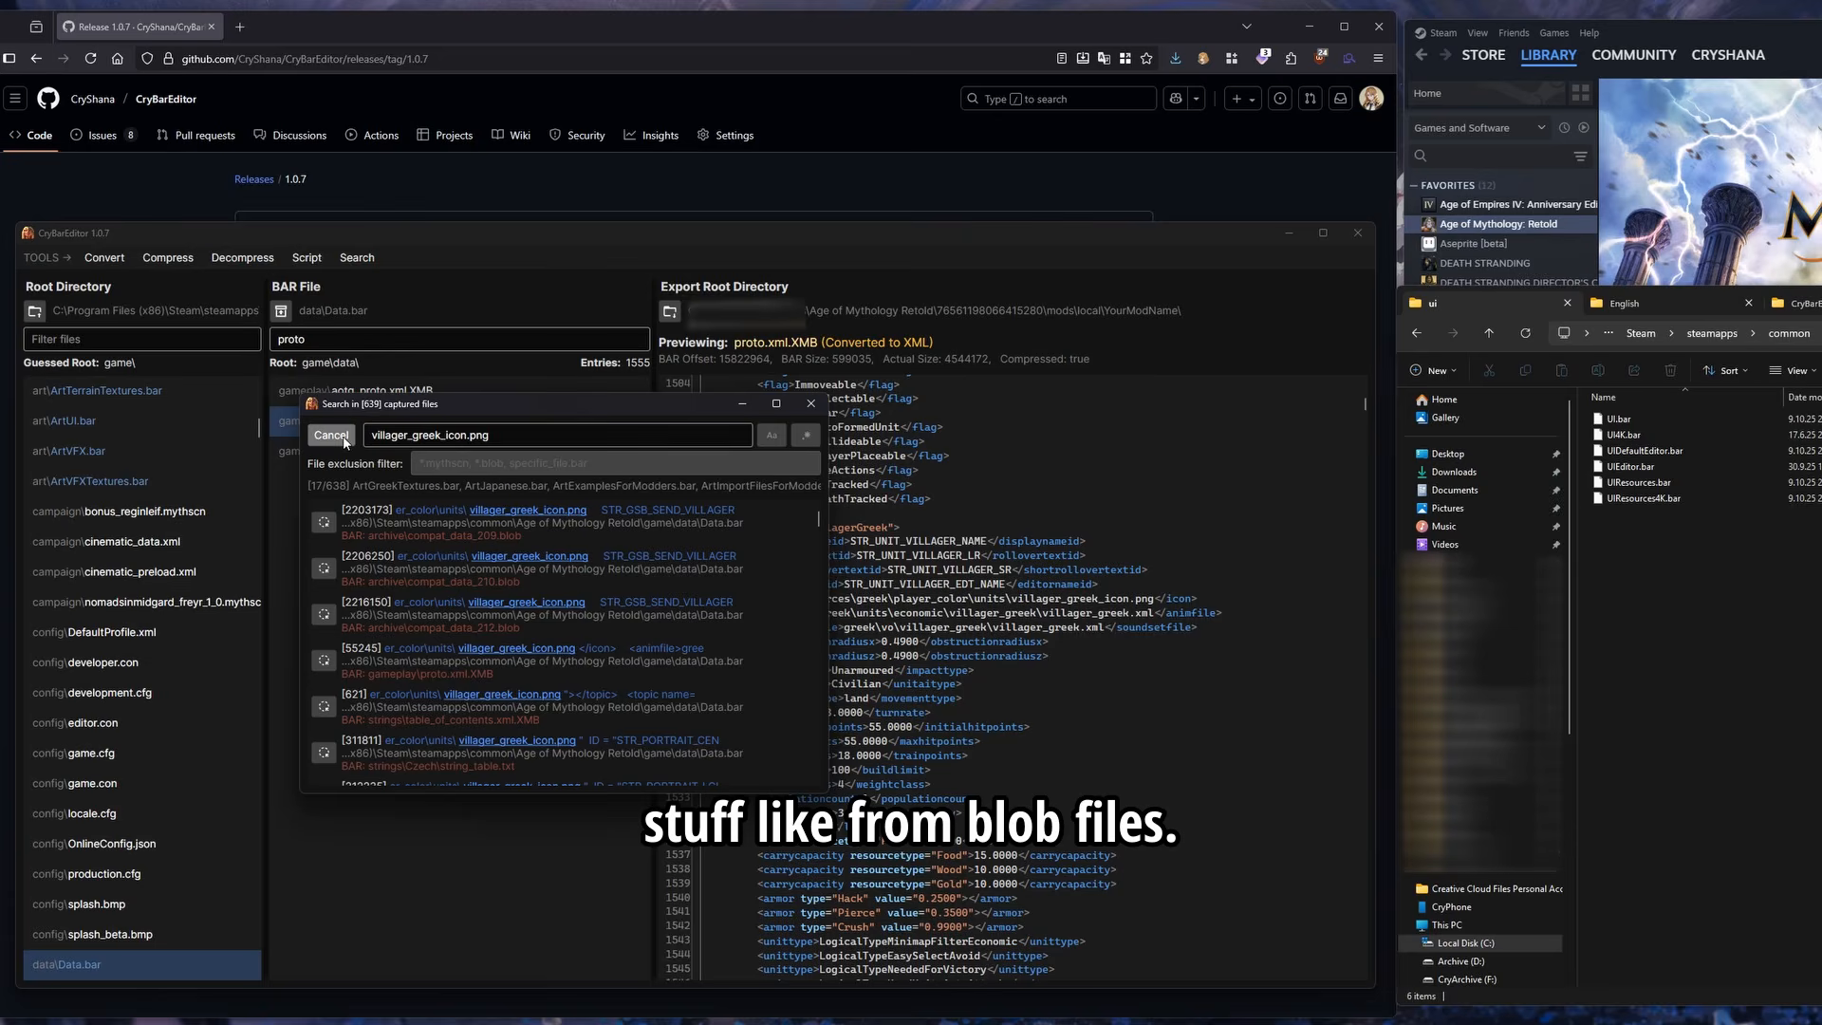
drag(522, 535, 498, 536)
key(ctrl+c)
click(488, 465)
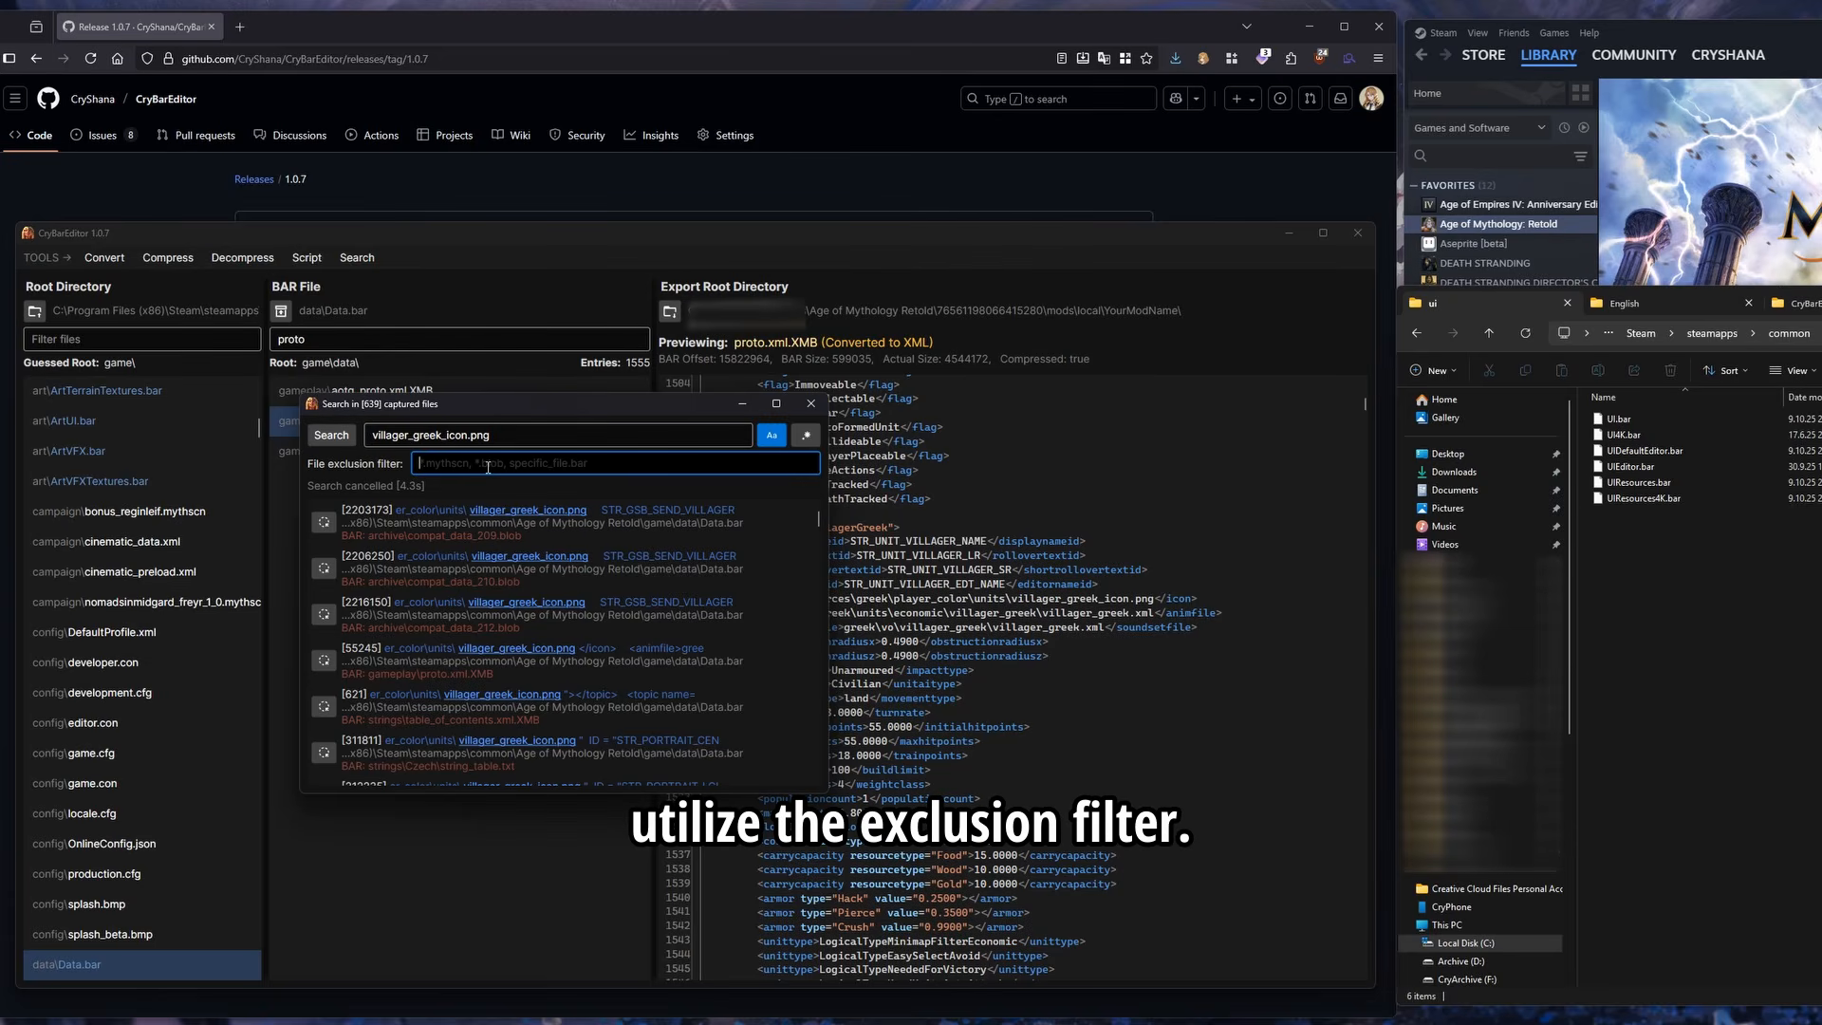
text(*)
key(ctrl+v)
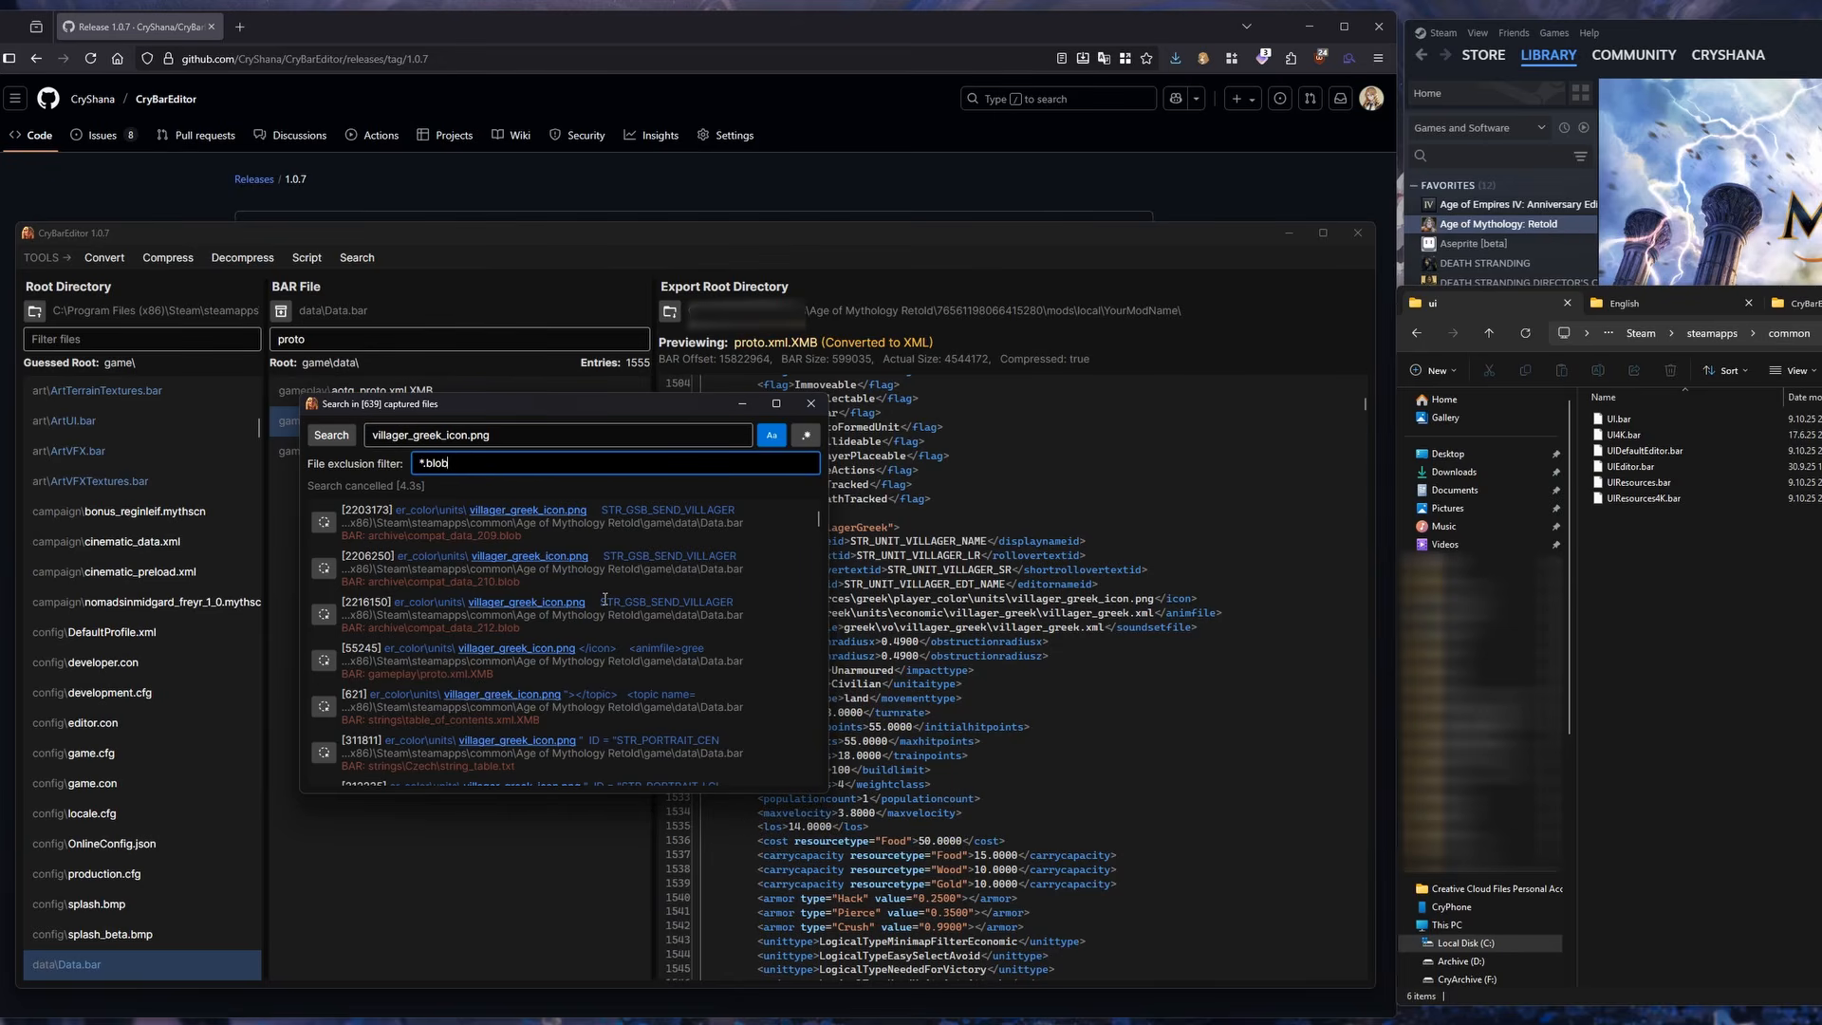
Add *.txt to the file exclusion filter and rerun the villager_greek_icon.png search
scroll(605, 590, down, 3)
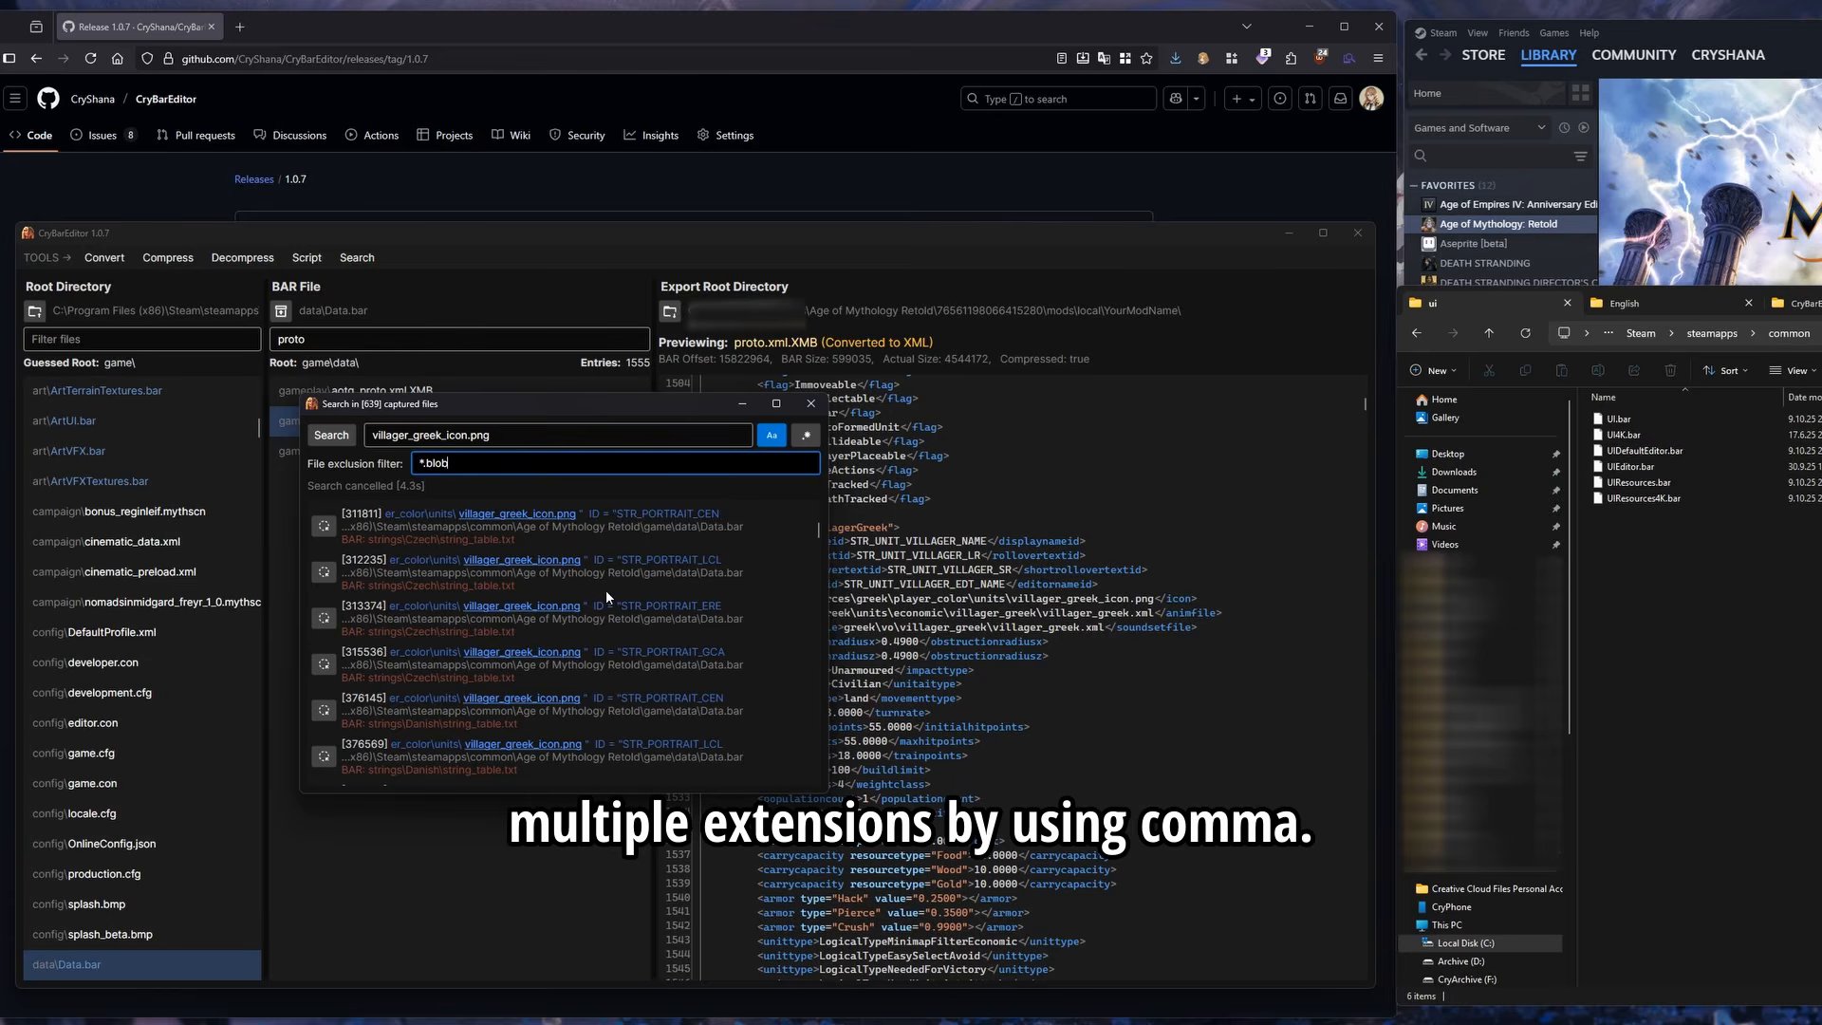
scroll(605, 589, up, 3)
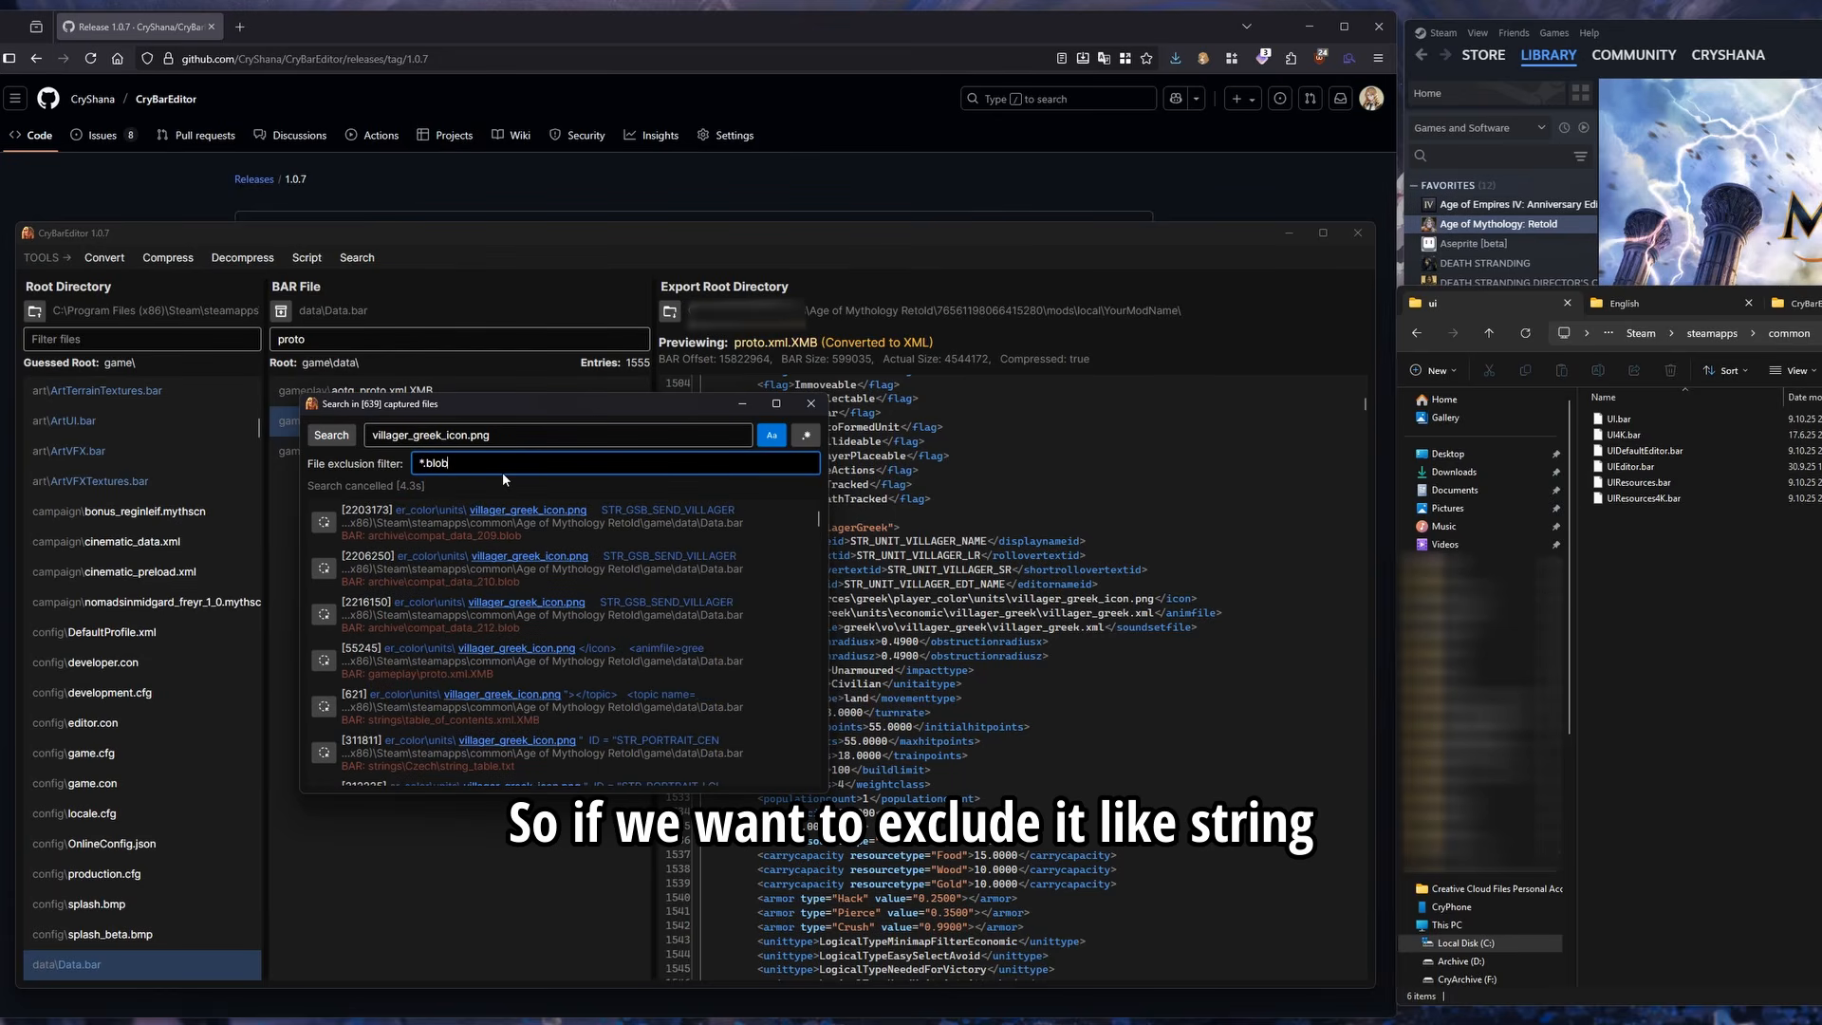
text(,*.txt)
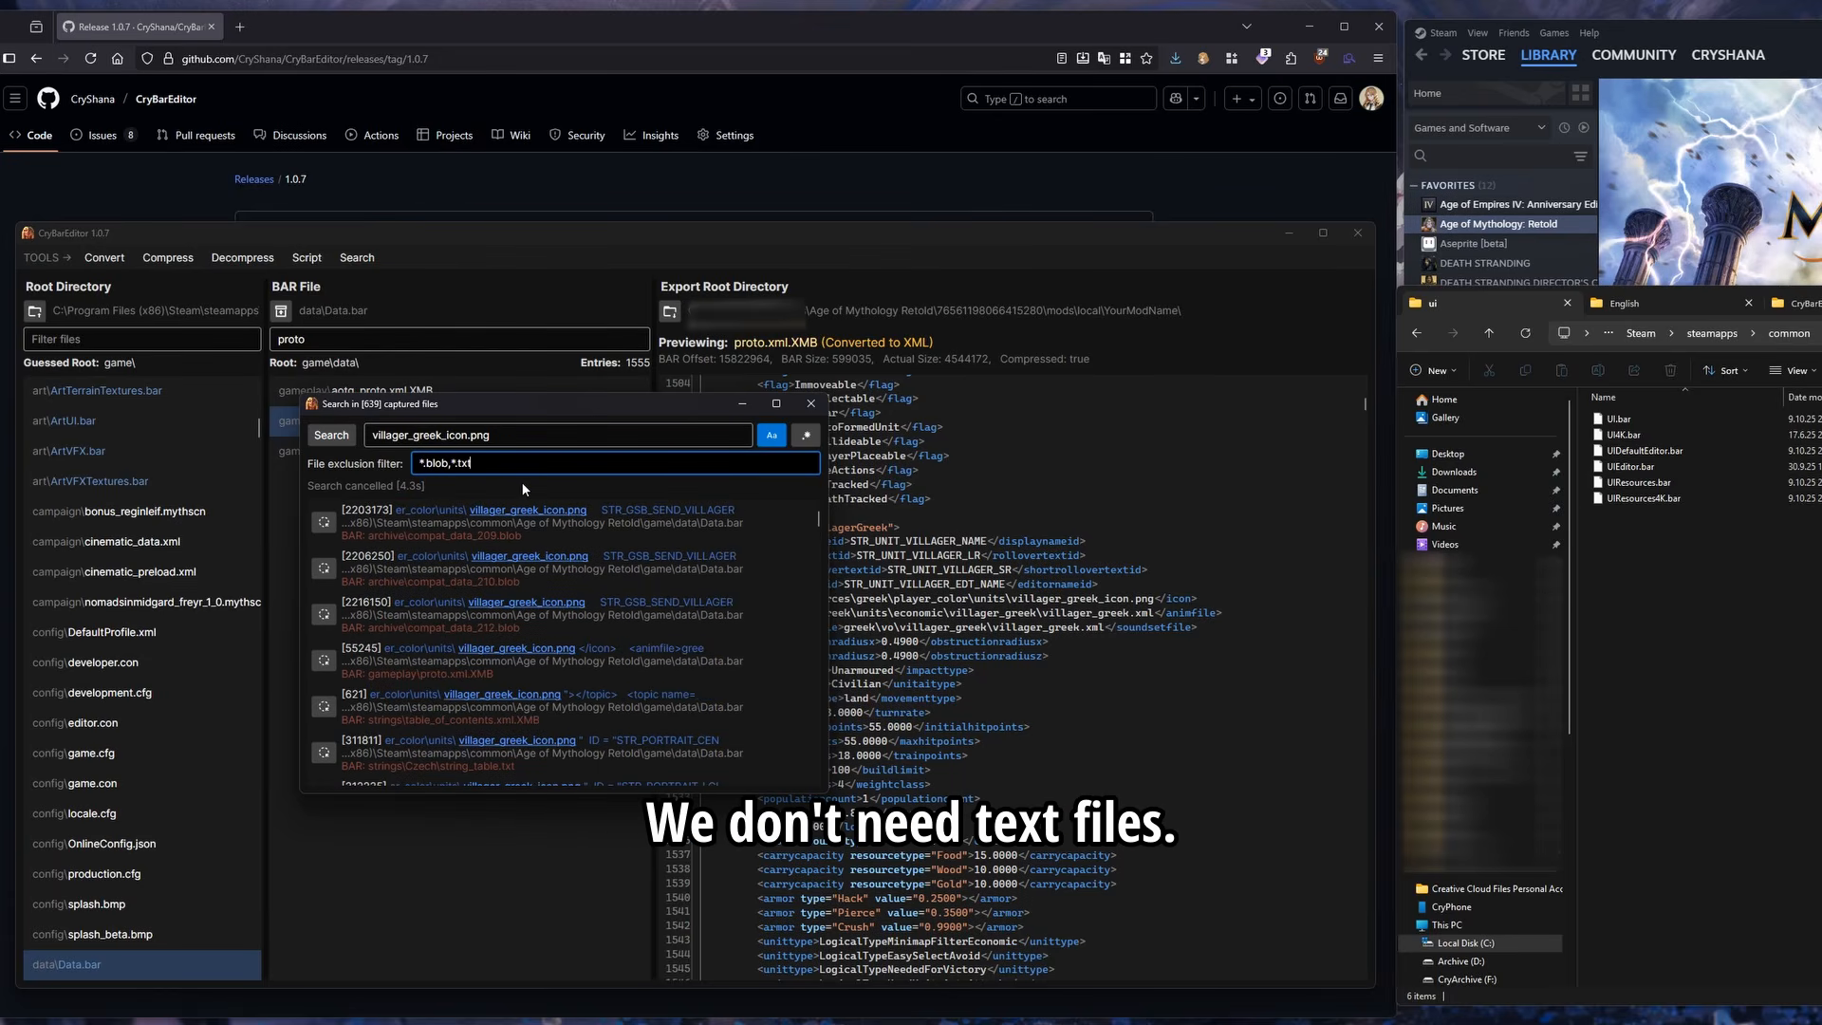
key(Return)
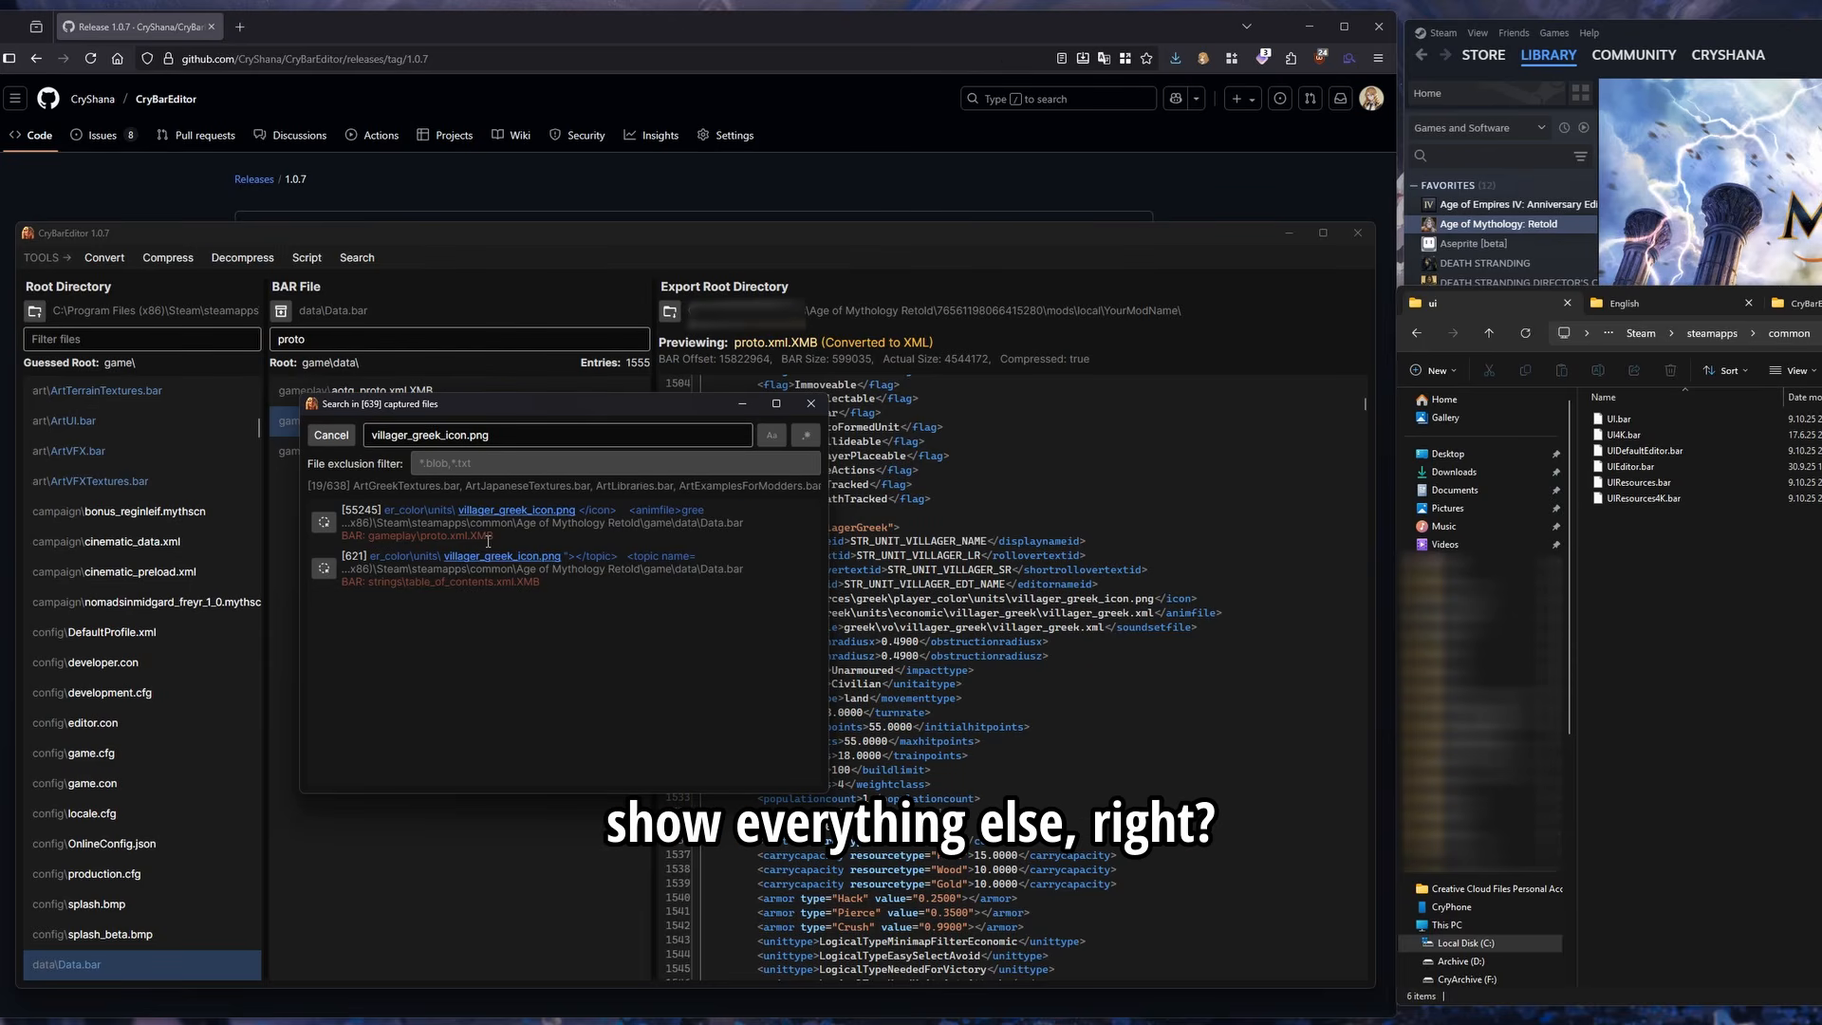
Preview the table_of_contents.xml.XMB match and look through the remaining matches for the archives containing villager_greek_icon.png
drag(422, 535, 494, 535)
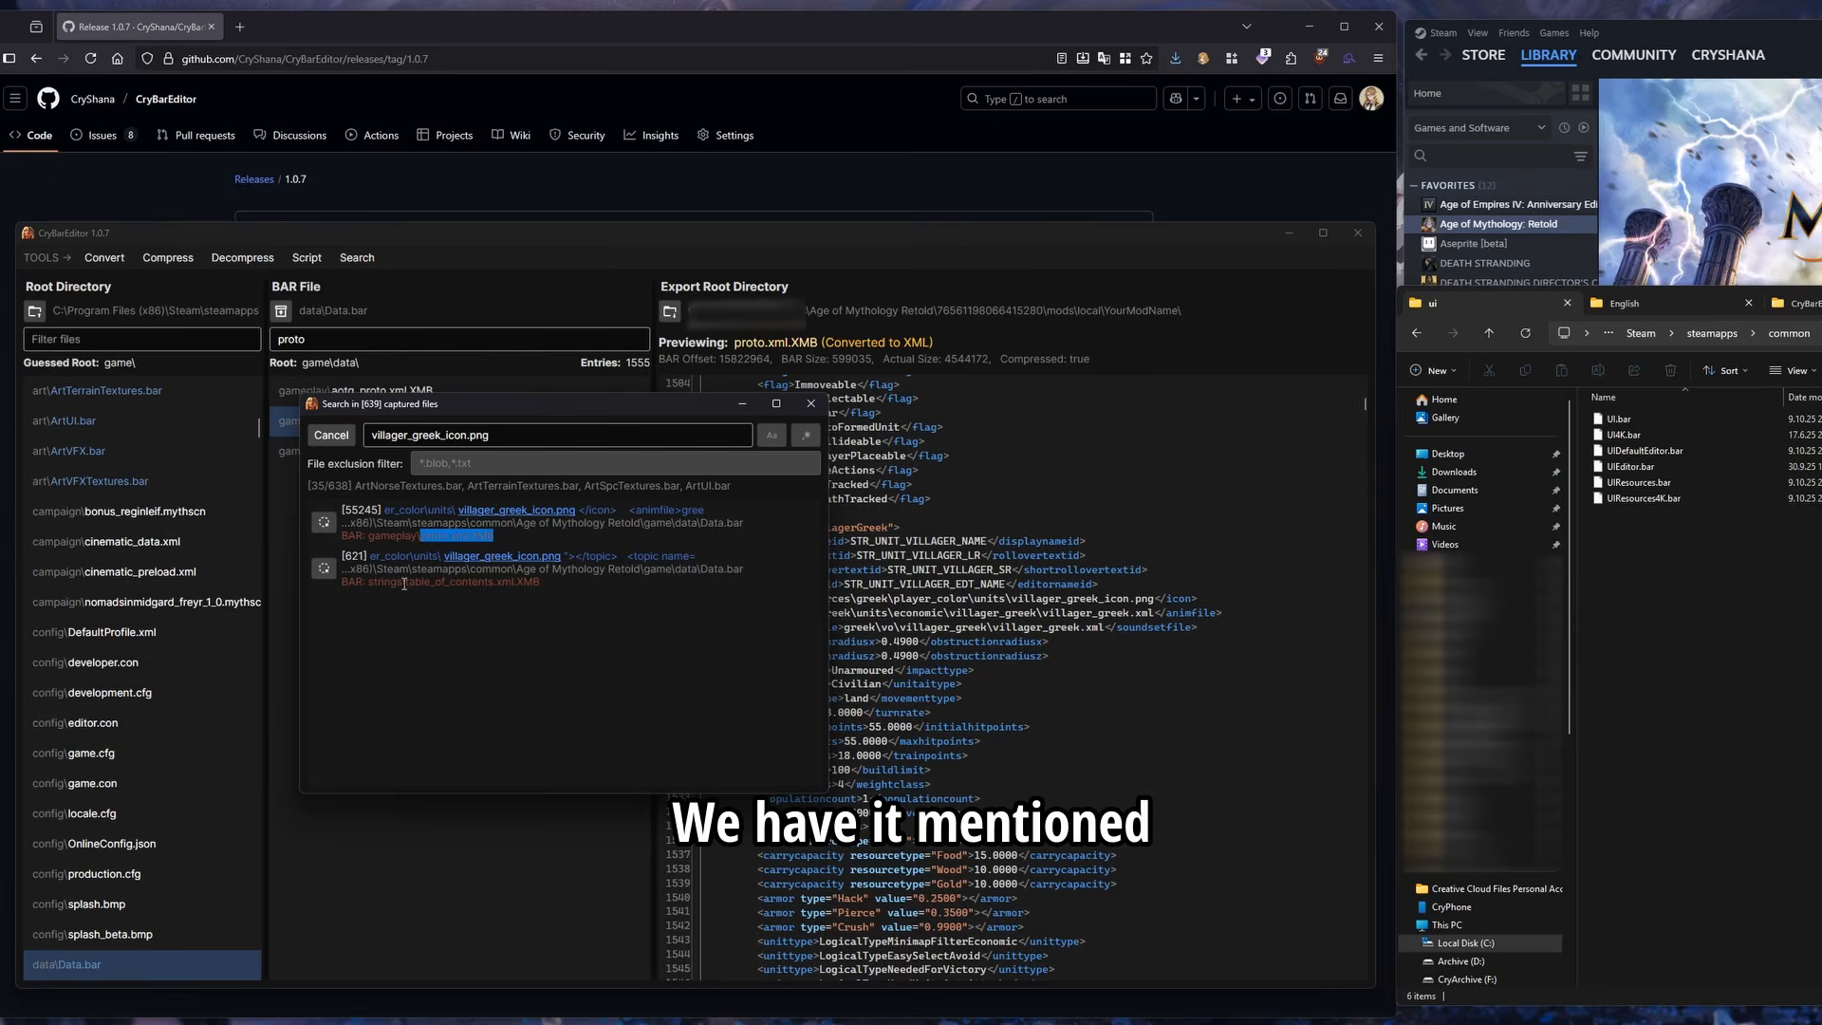
drag(406, 582, 472, 584)
click(324, 568)
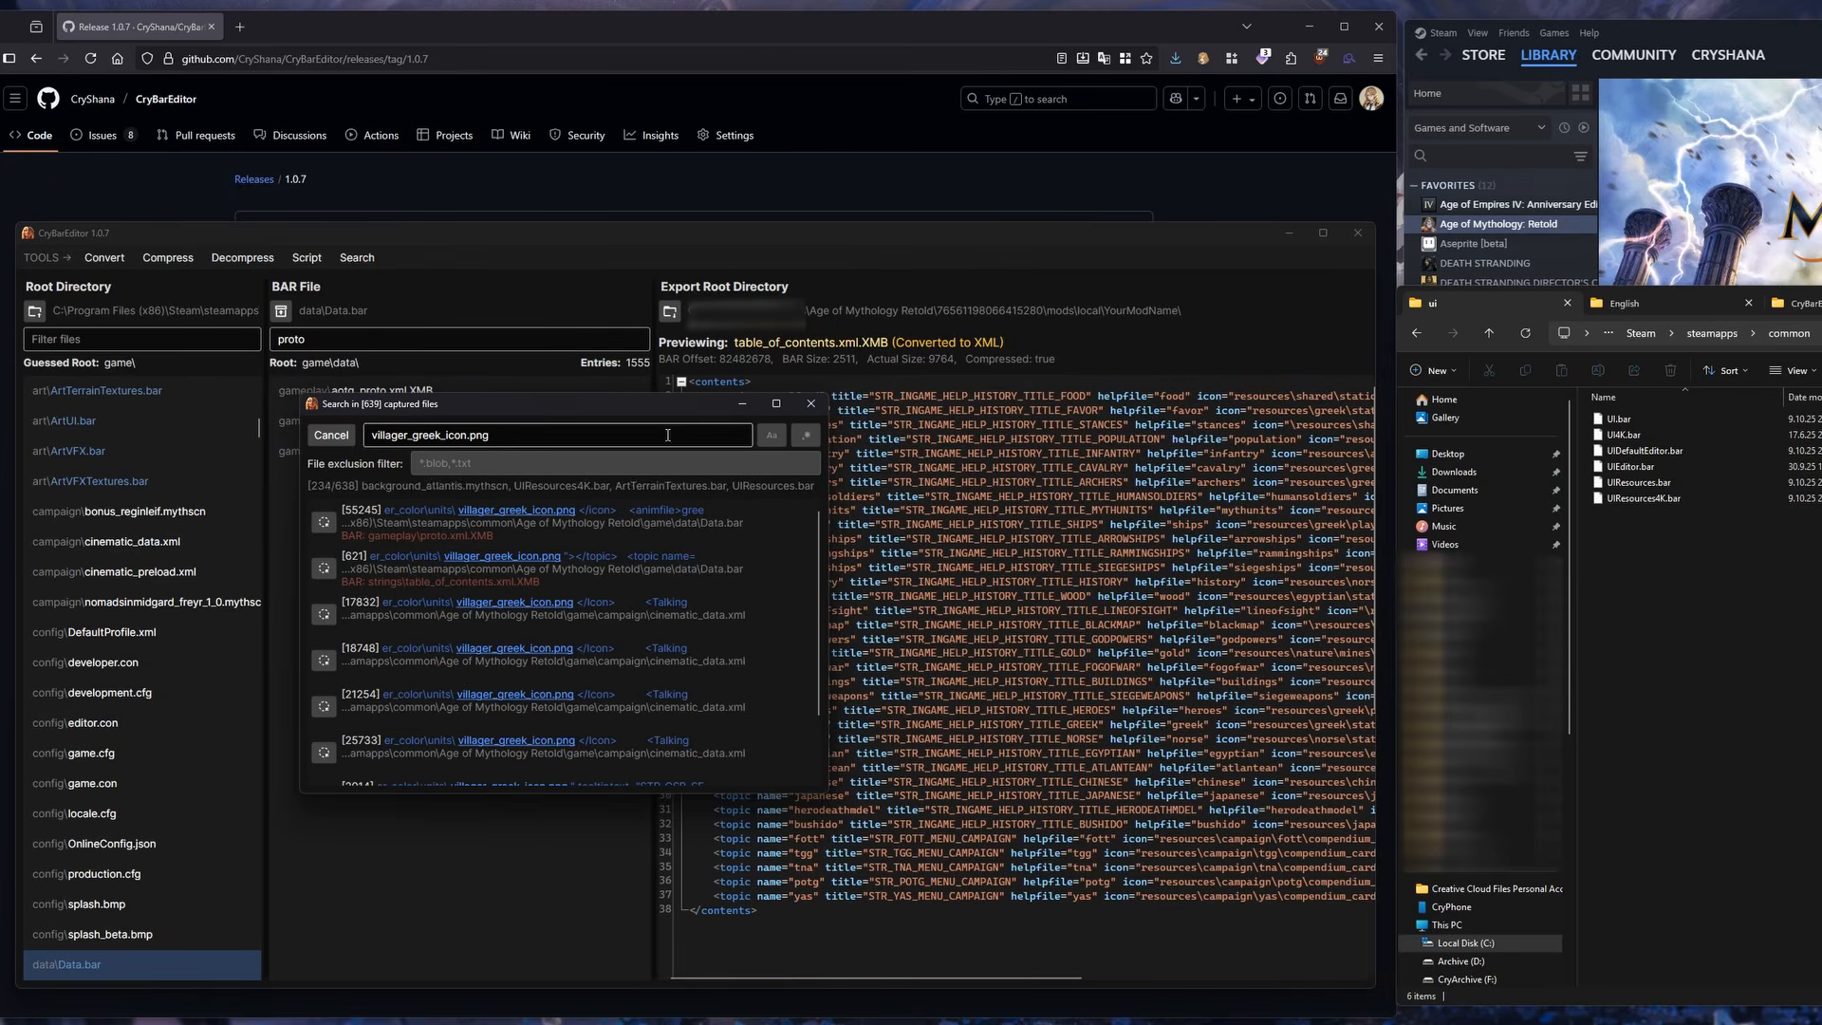
drag(682, 411, 561, 390)
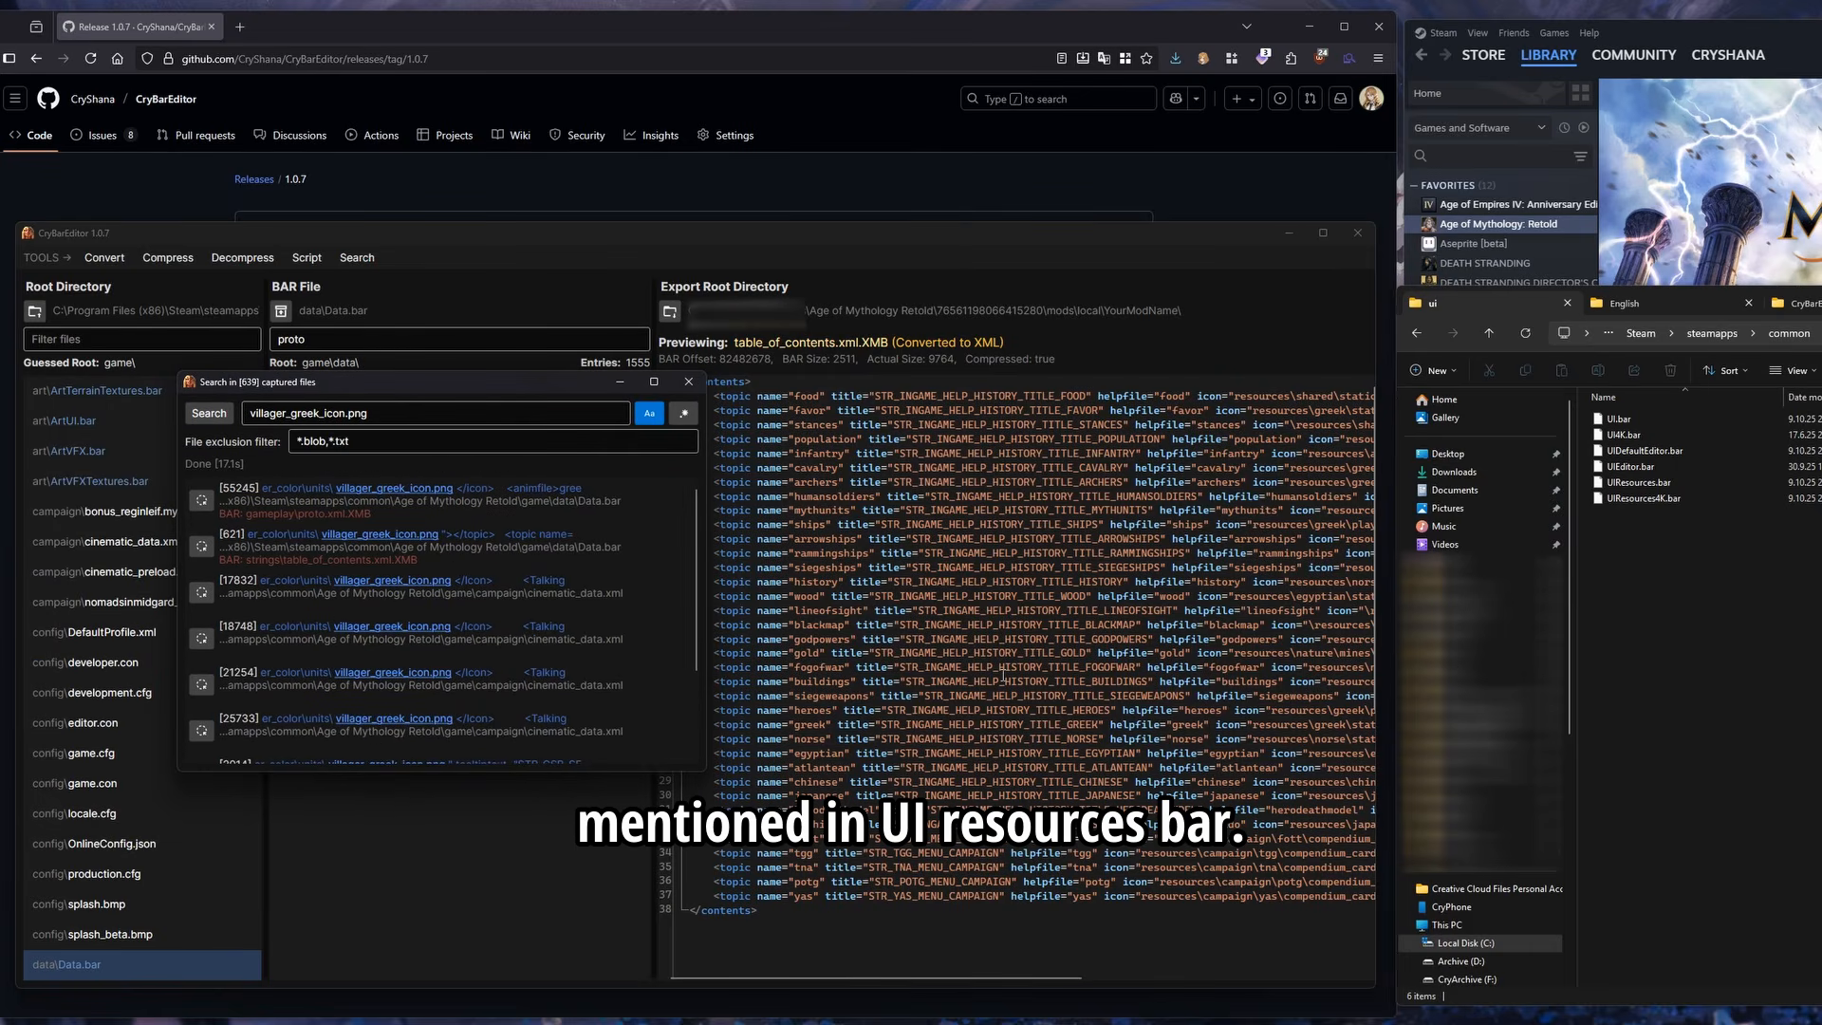
scroll(553, 595, down, 3)
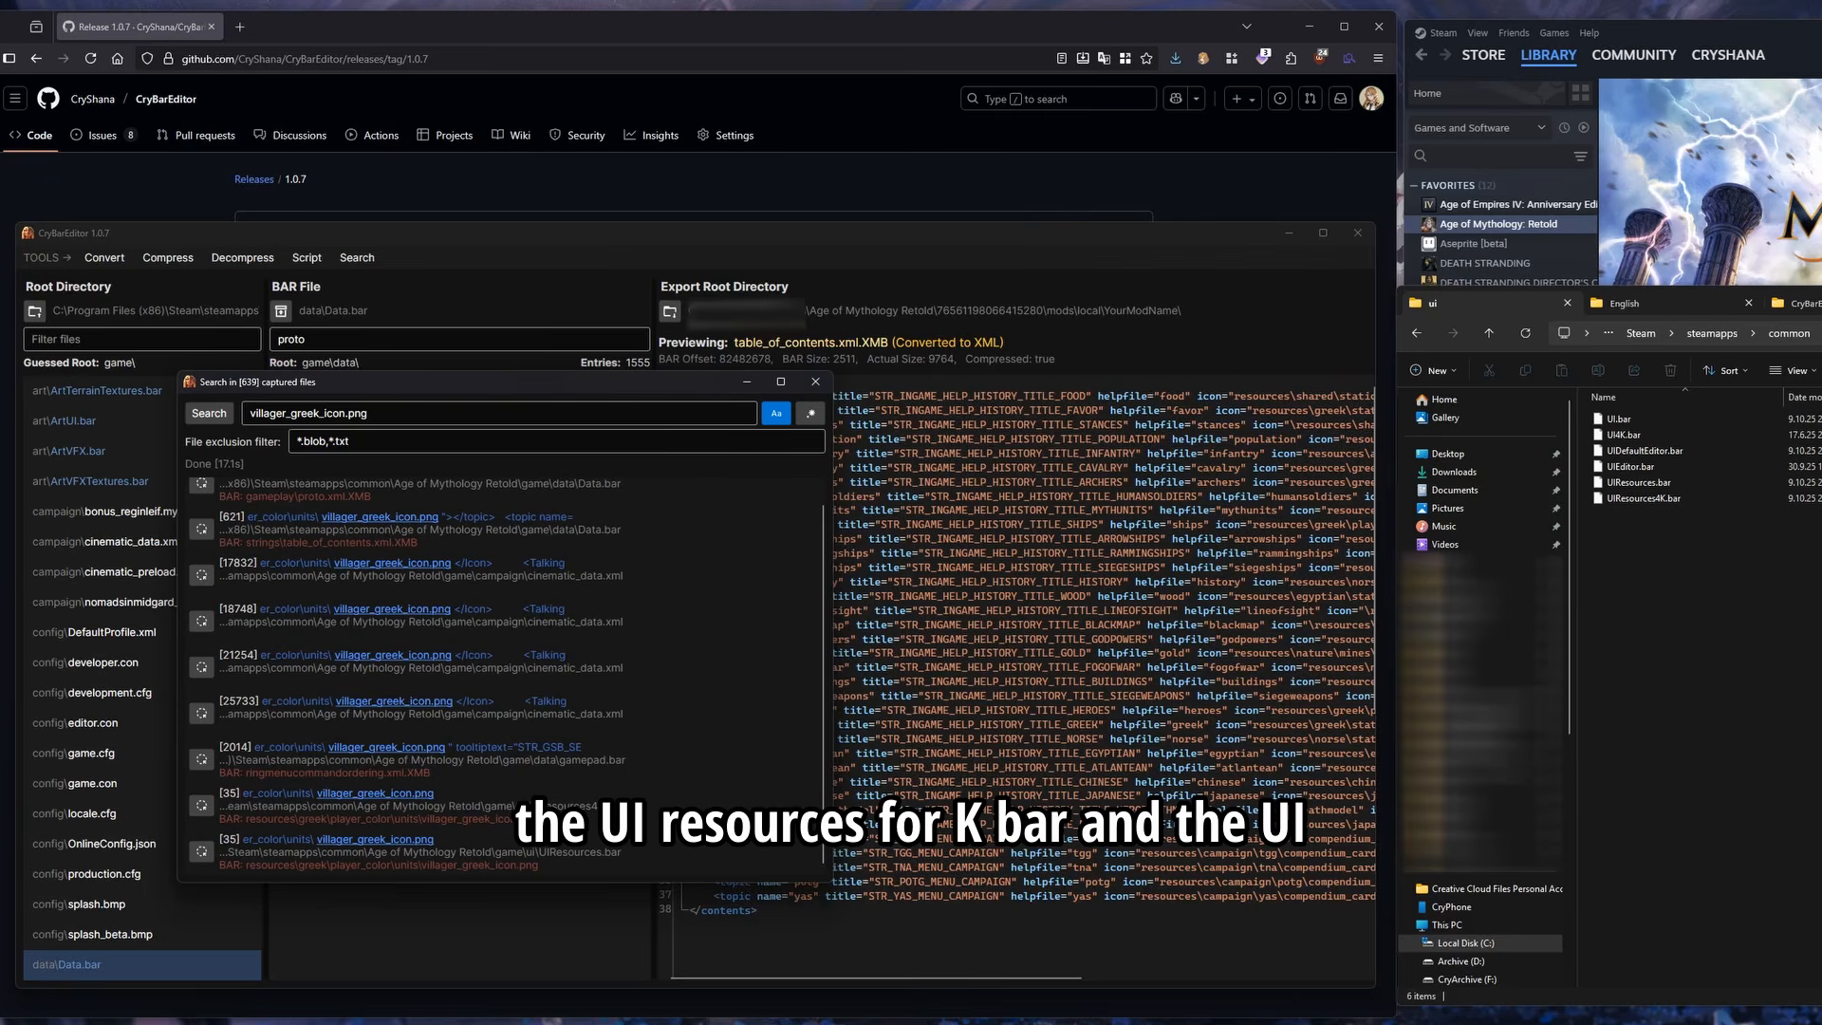
Preview and compare the villager_greek_icon.png matches from UIResources4K.bar and UIResources.bar
click(203, 806)
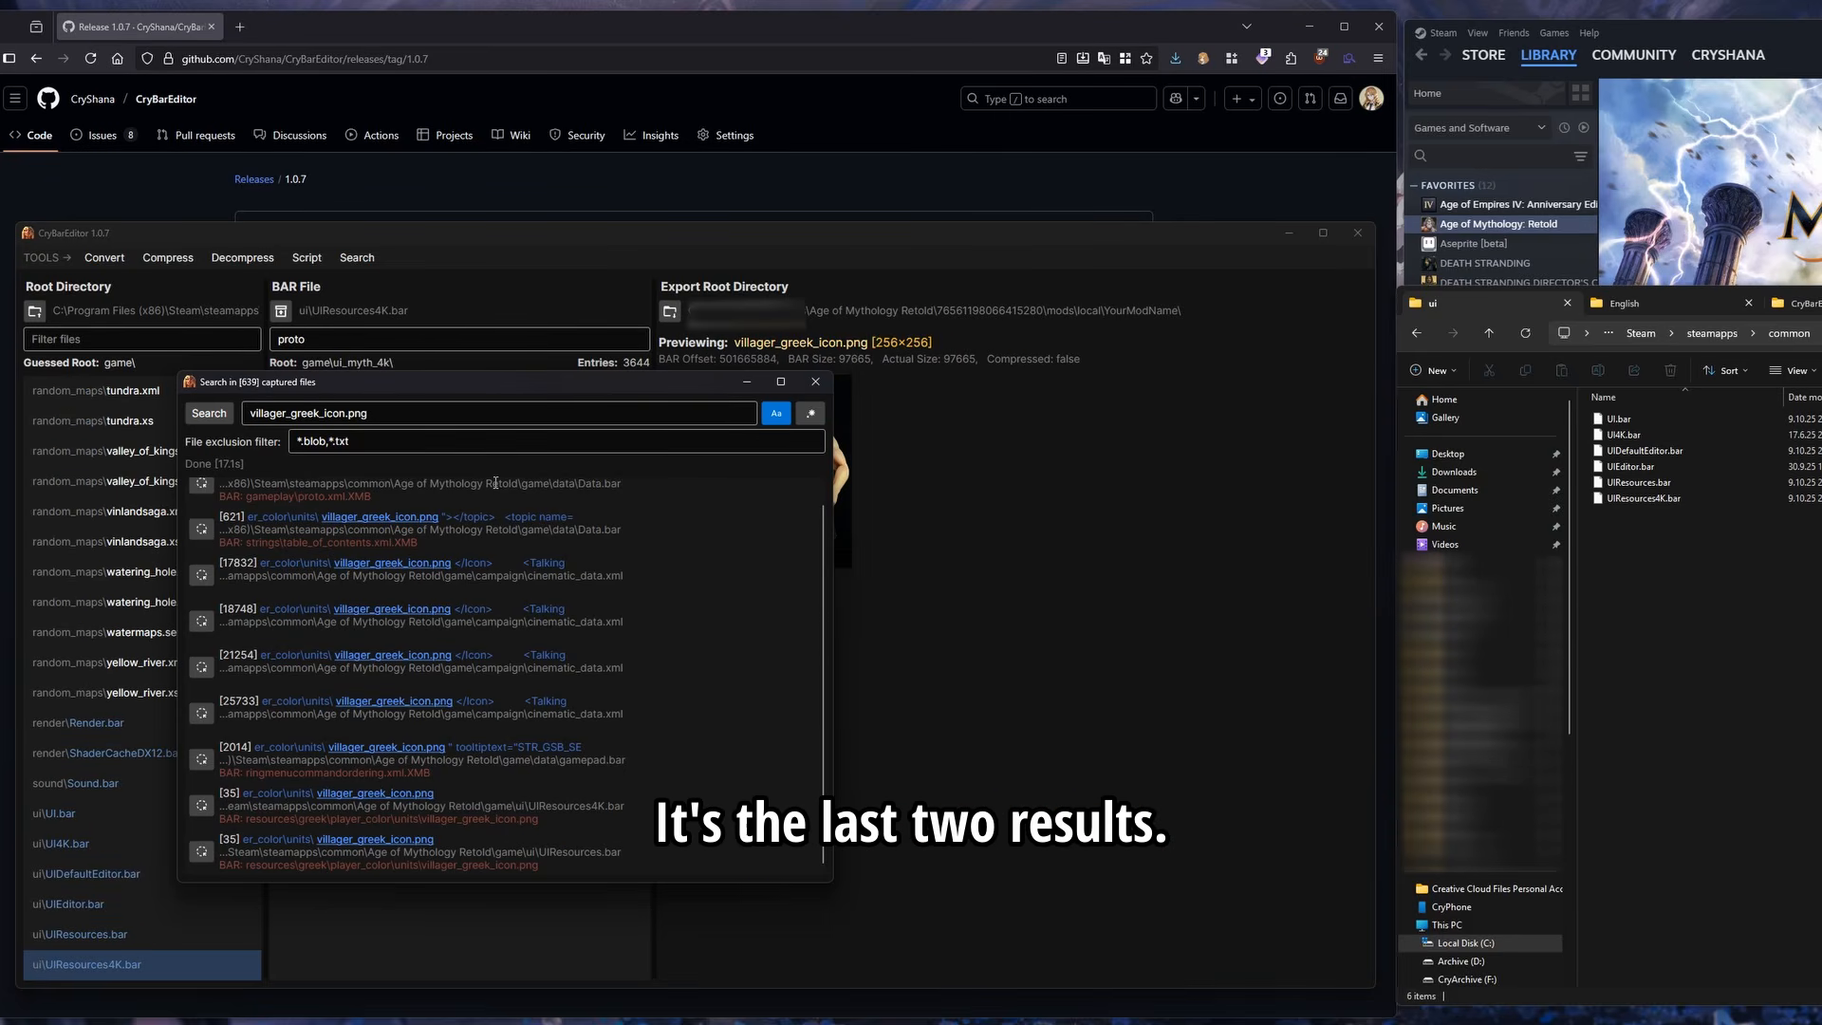
drag(686, 391, 1483, 351)
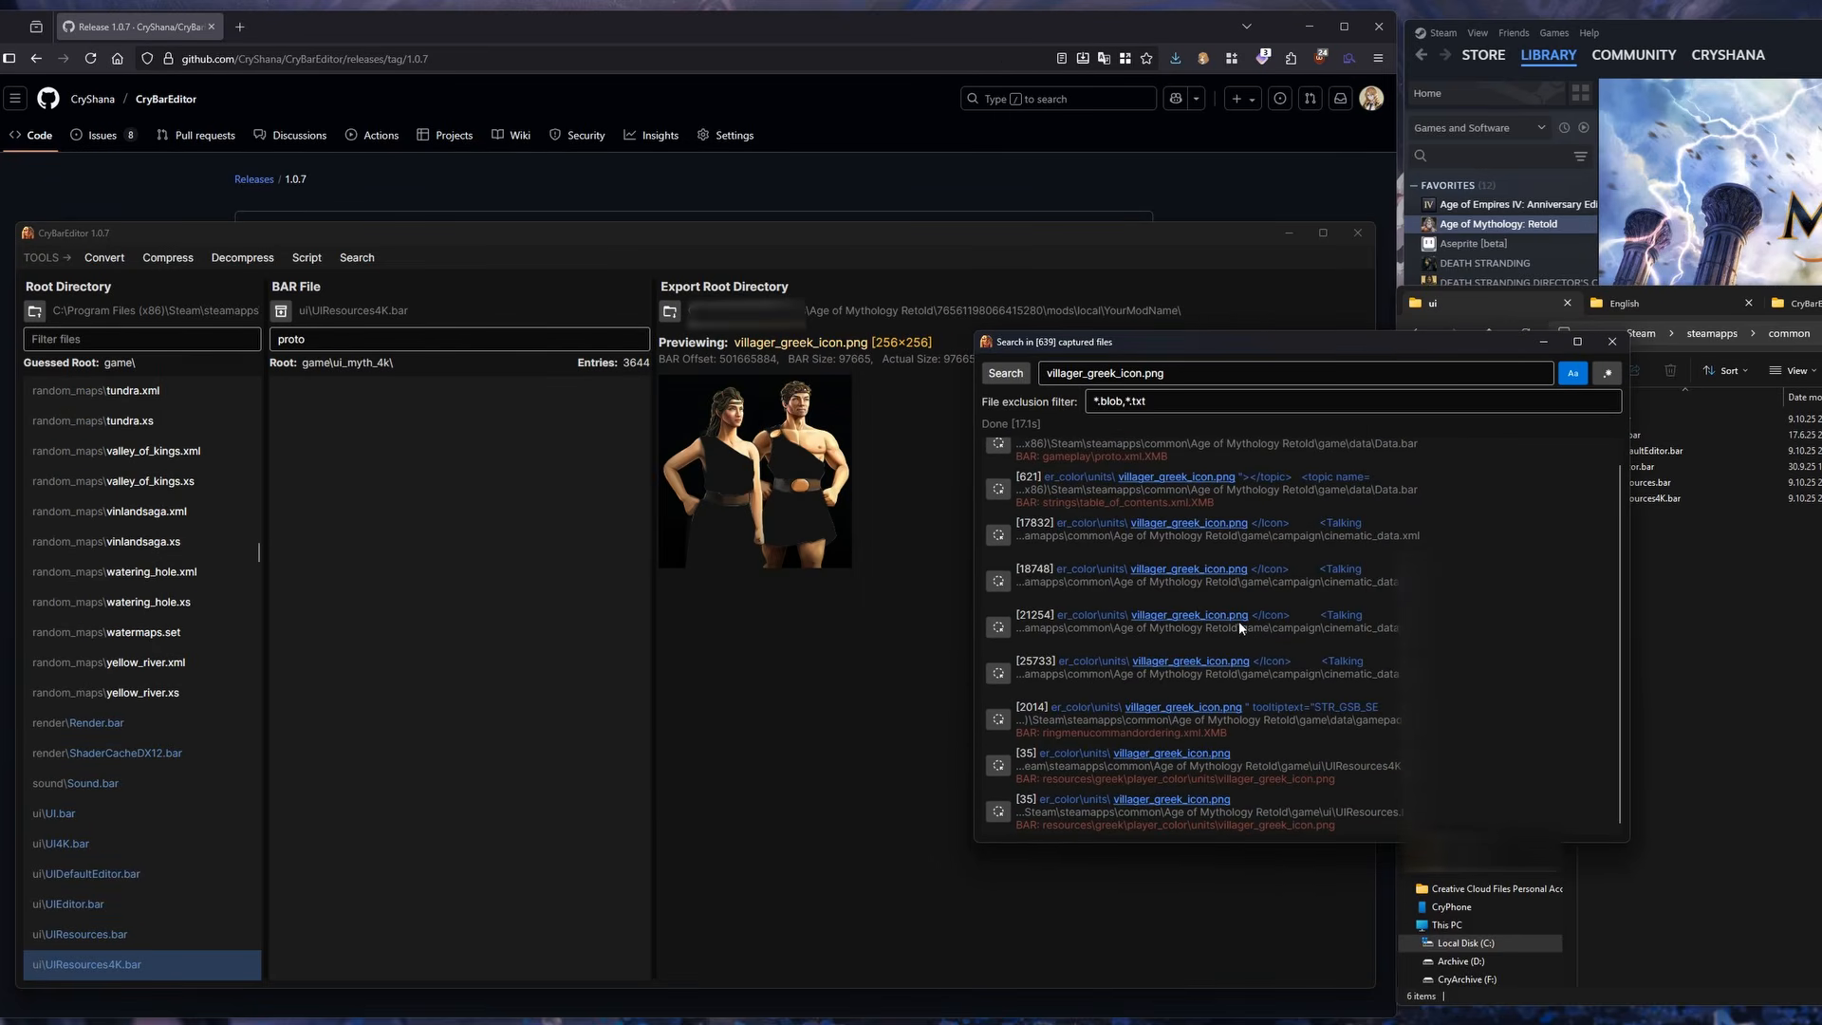
click(999, 809)
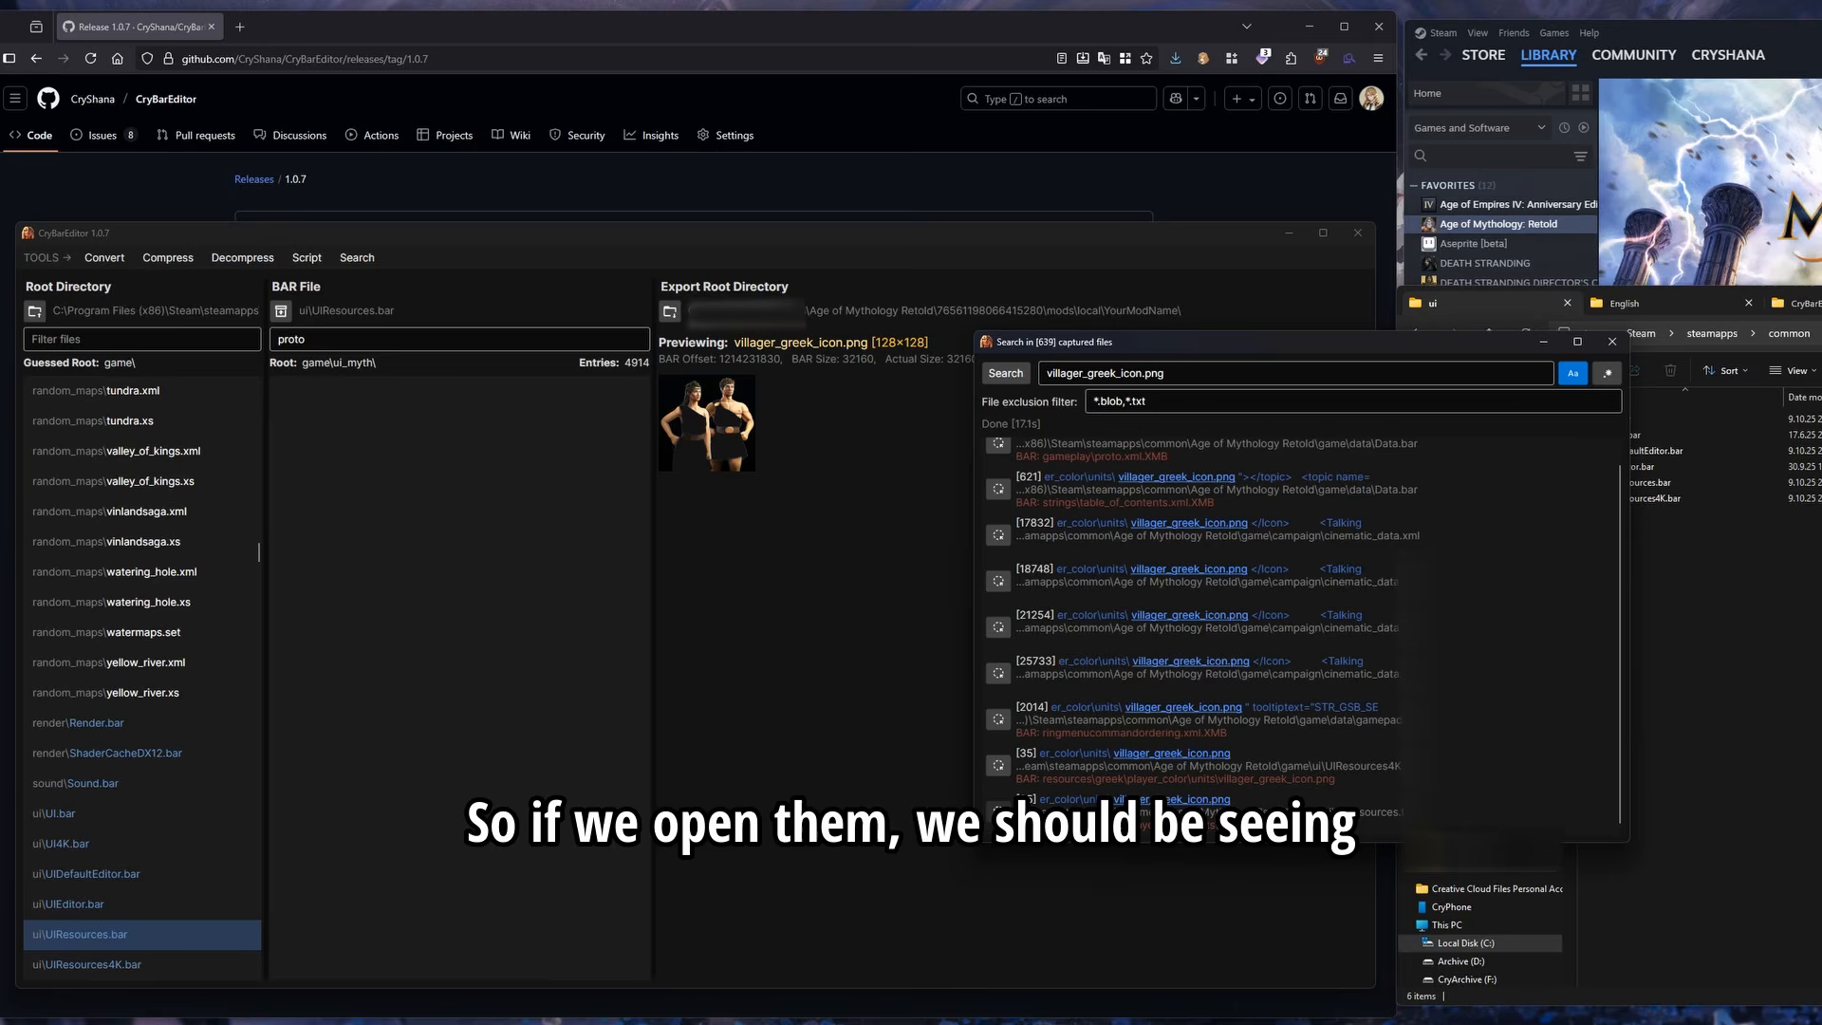
click(998, 771)
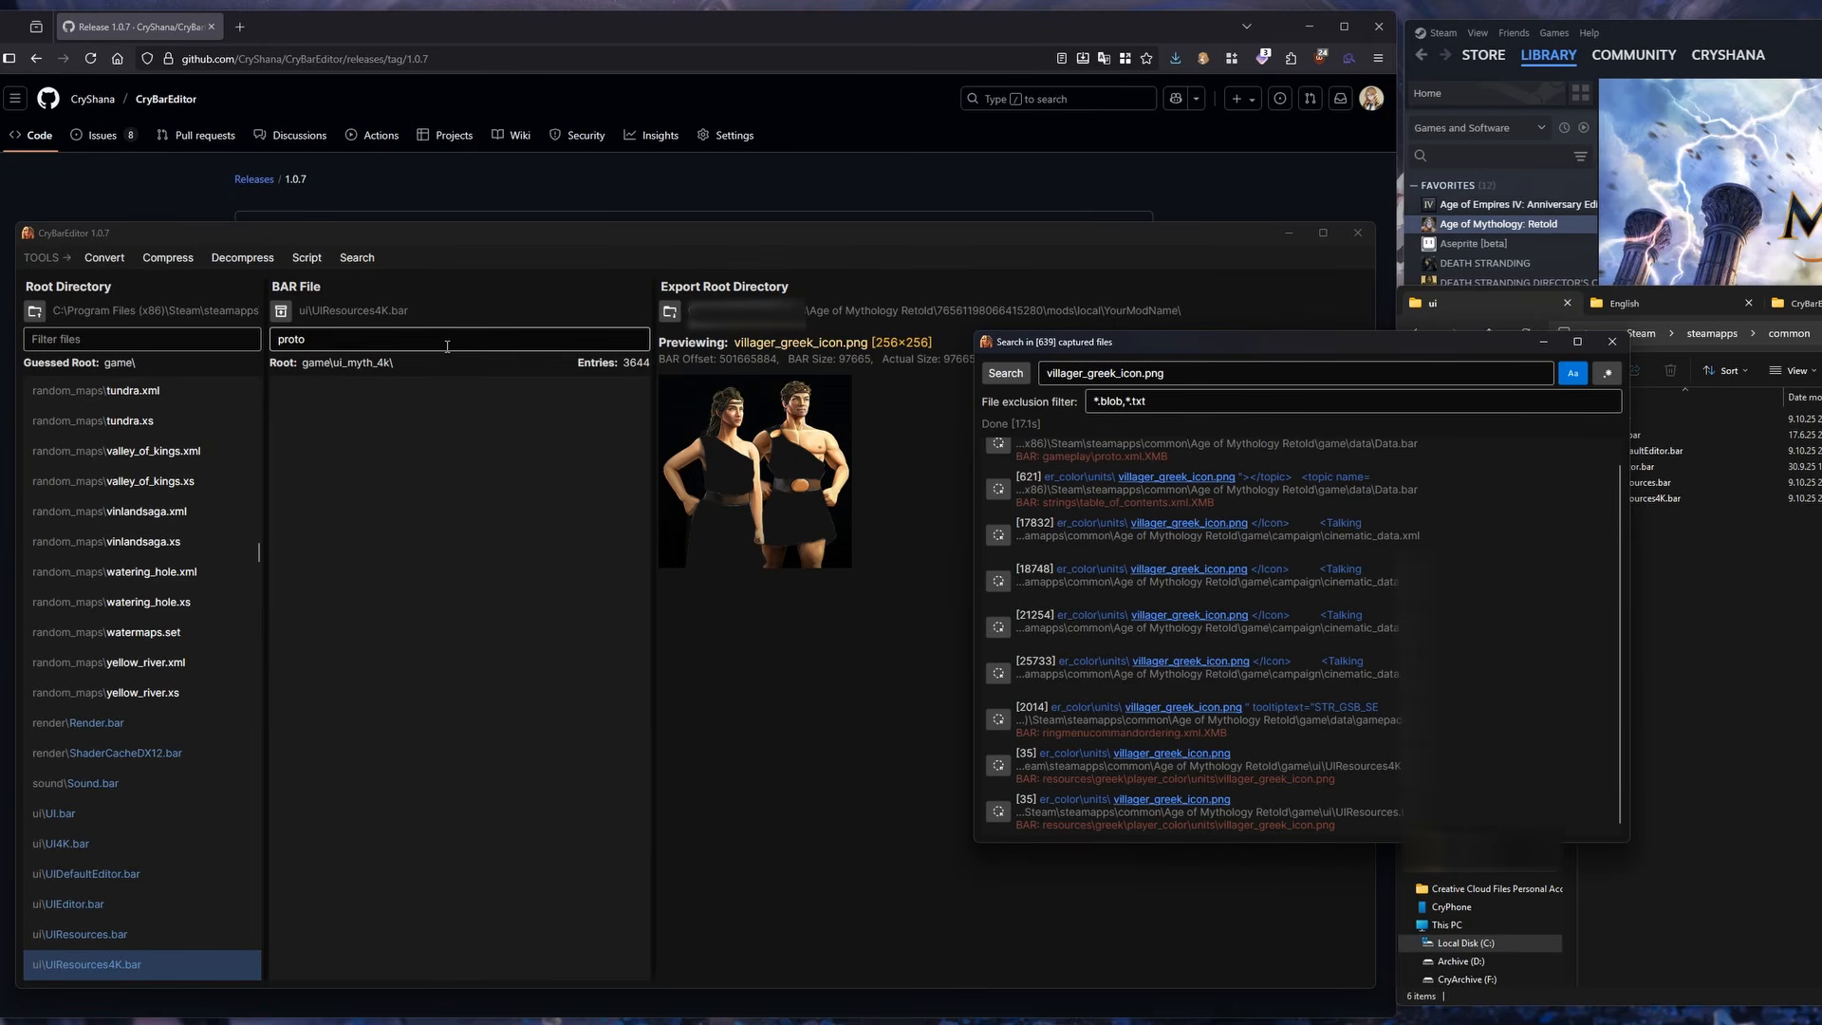
click(1001, 807)
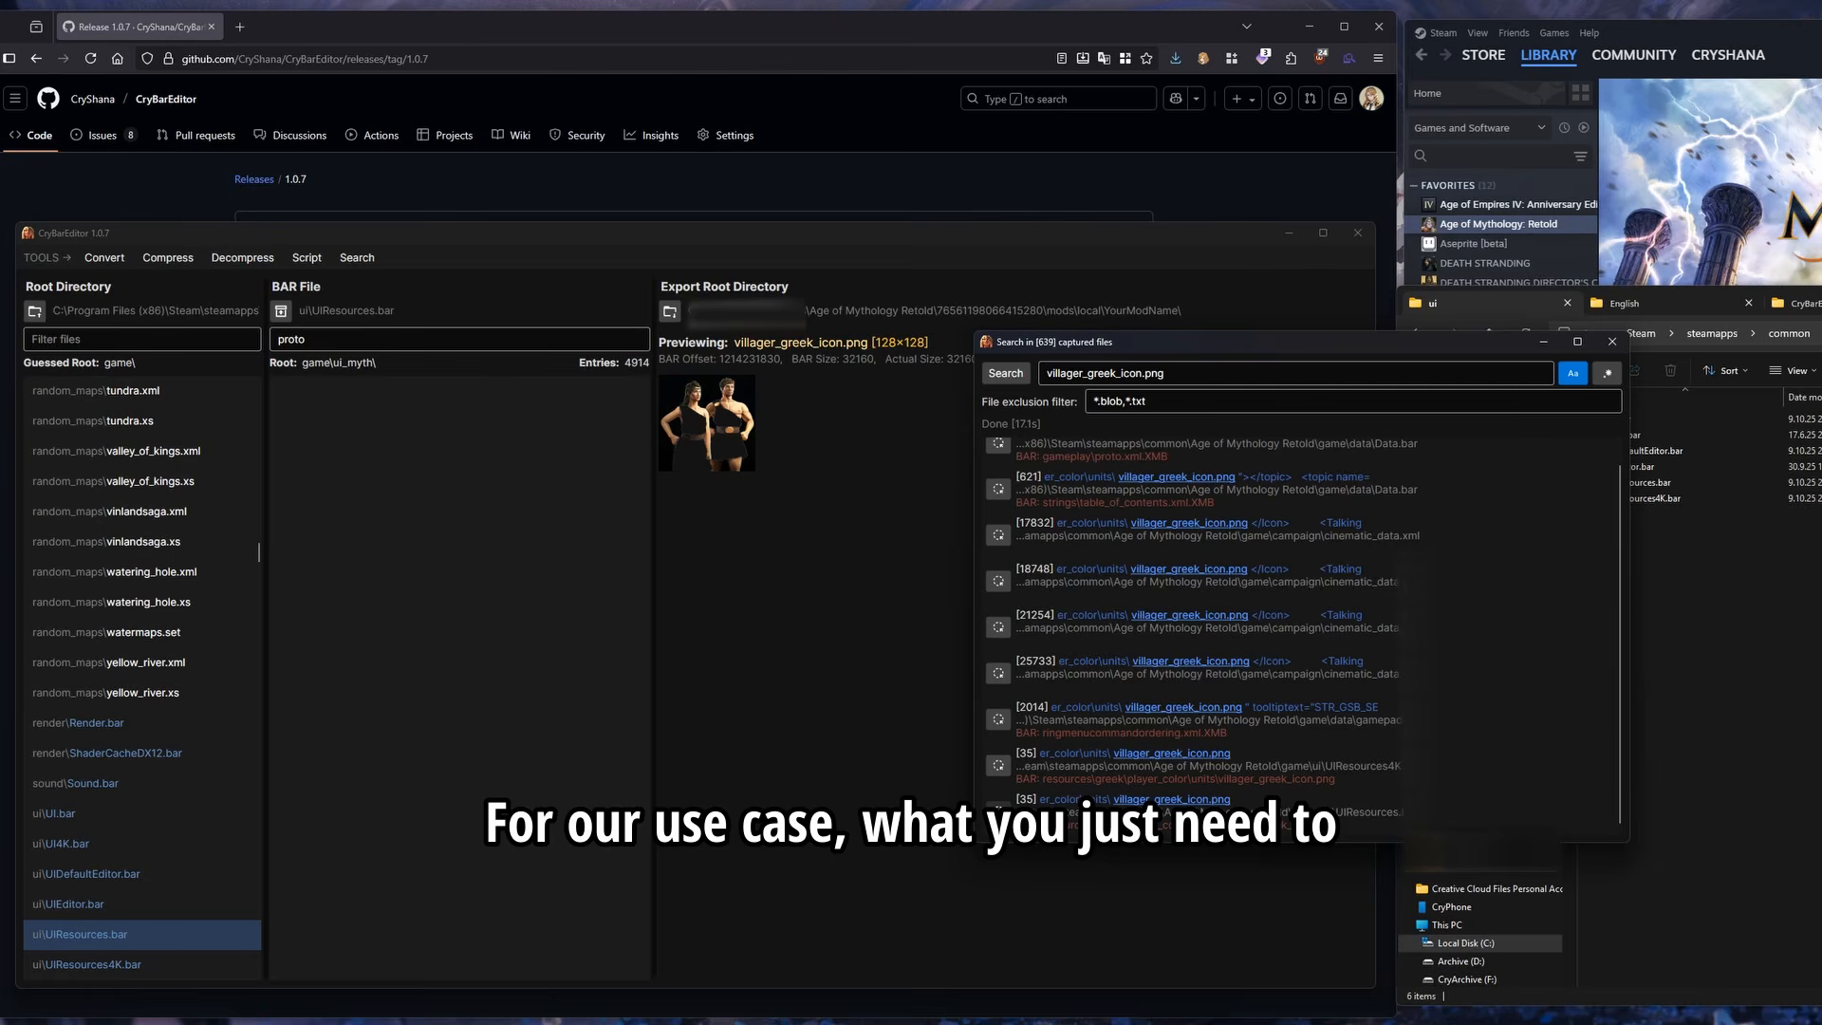
drag(1143, 348, 1149, 349)
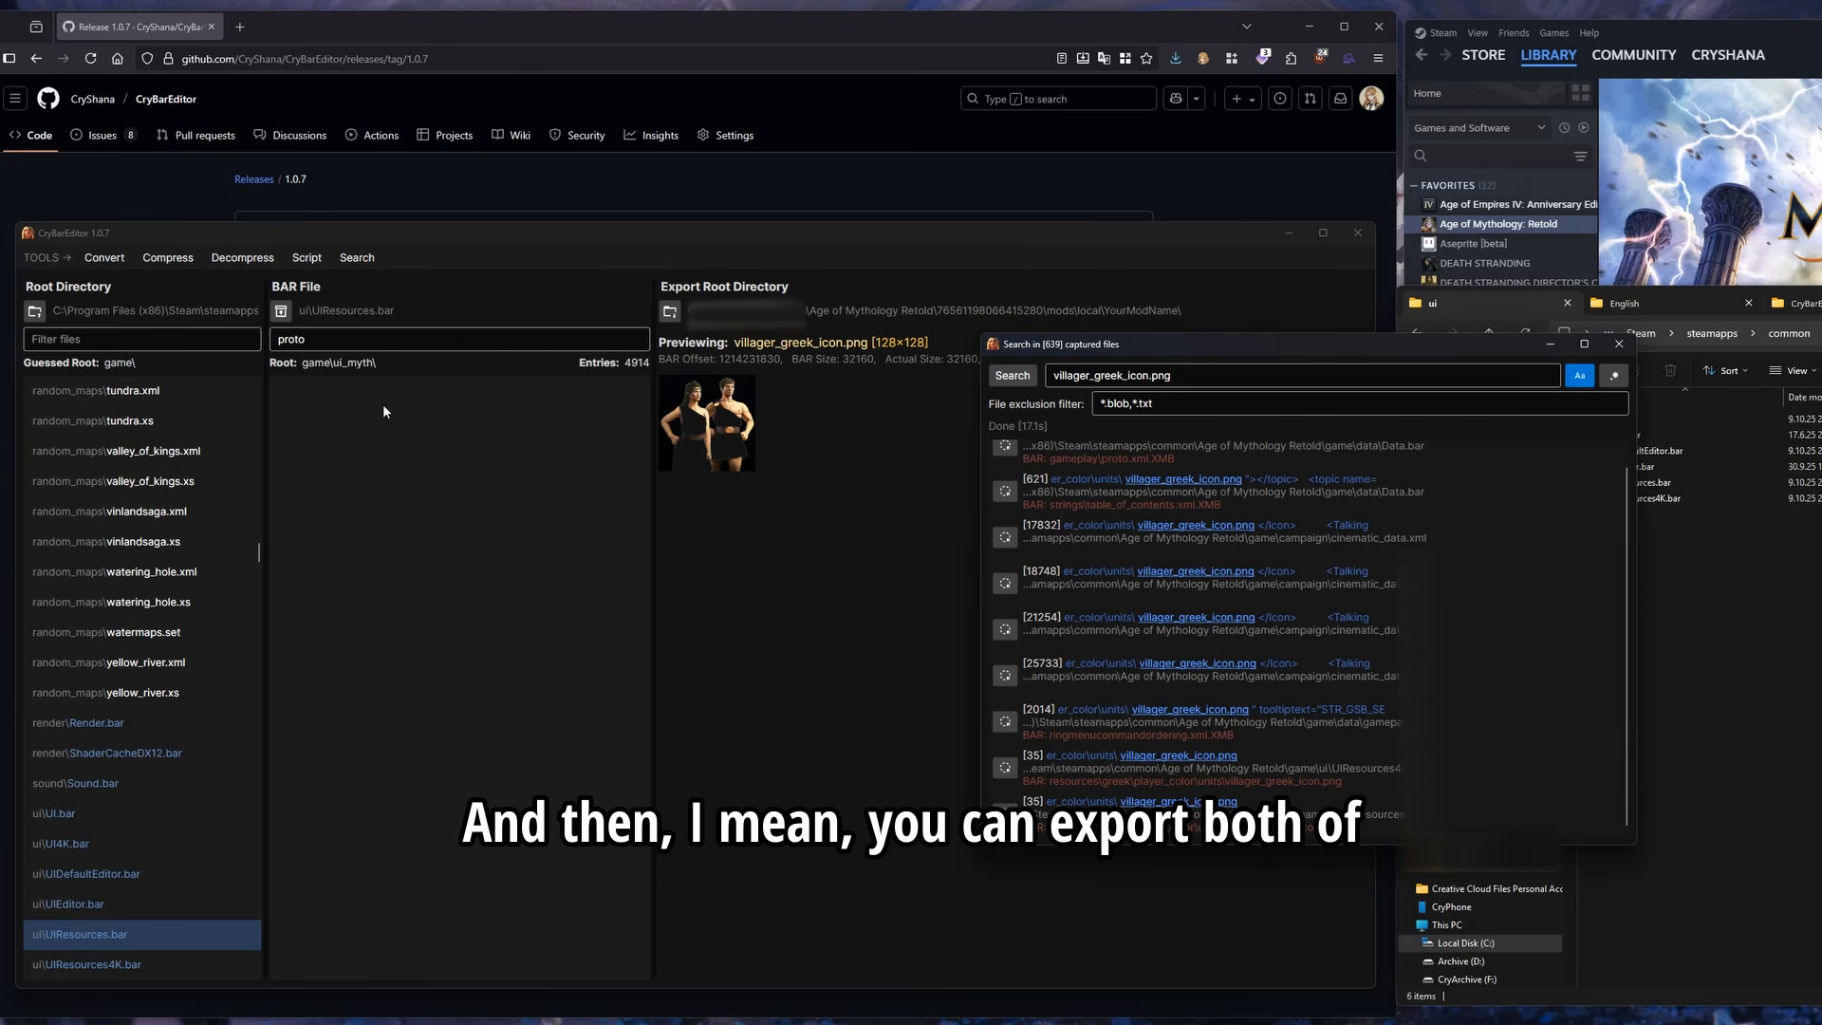
Filter the UIResources.bar entries by villager_greek and export villager_greek_icon.png from the Greek player_color units as a copy
click(422, 341)
key(ctrl+a)
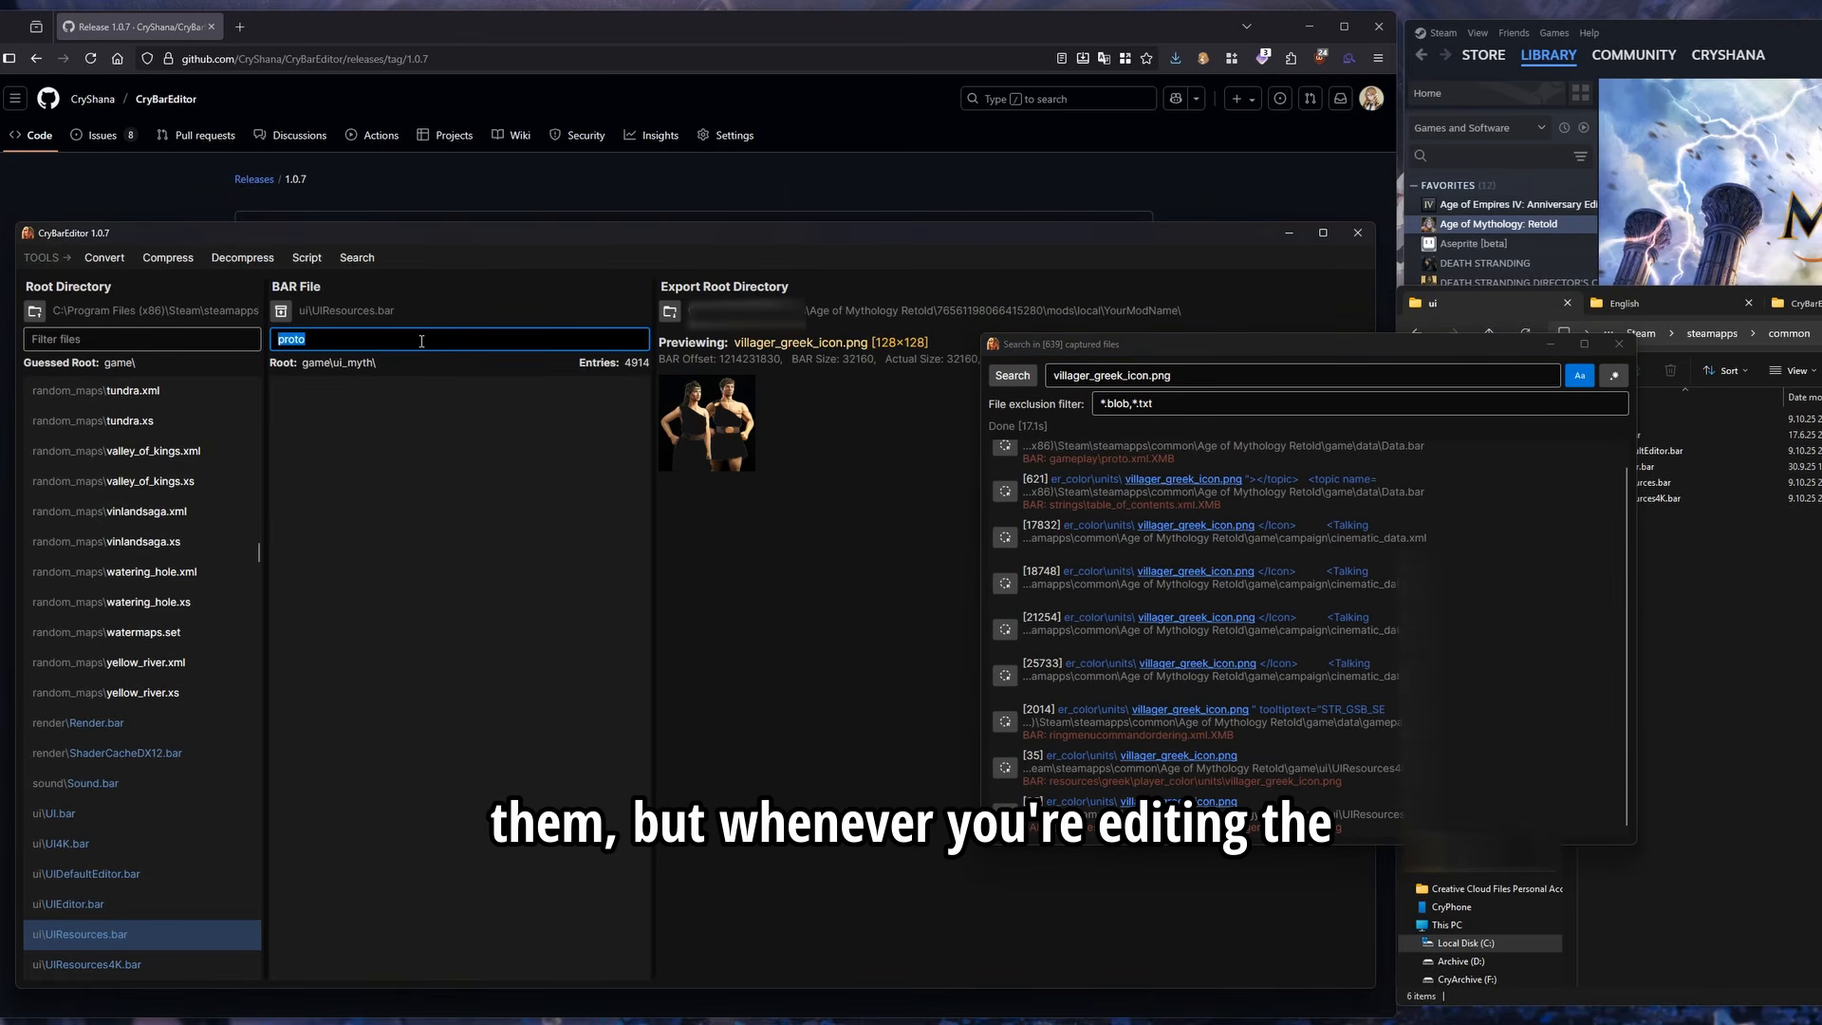
text(villager_greek)
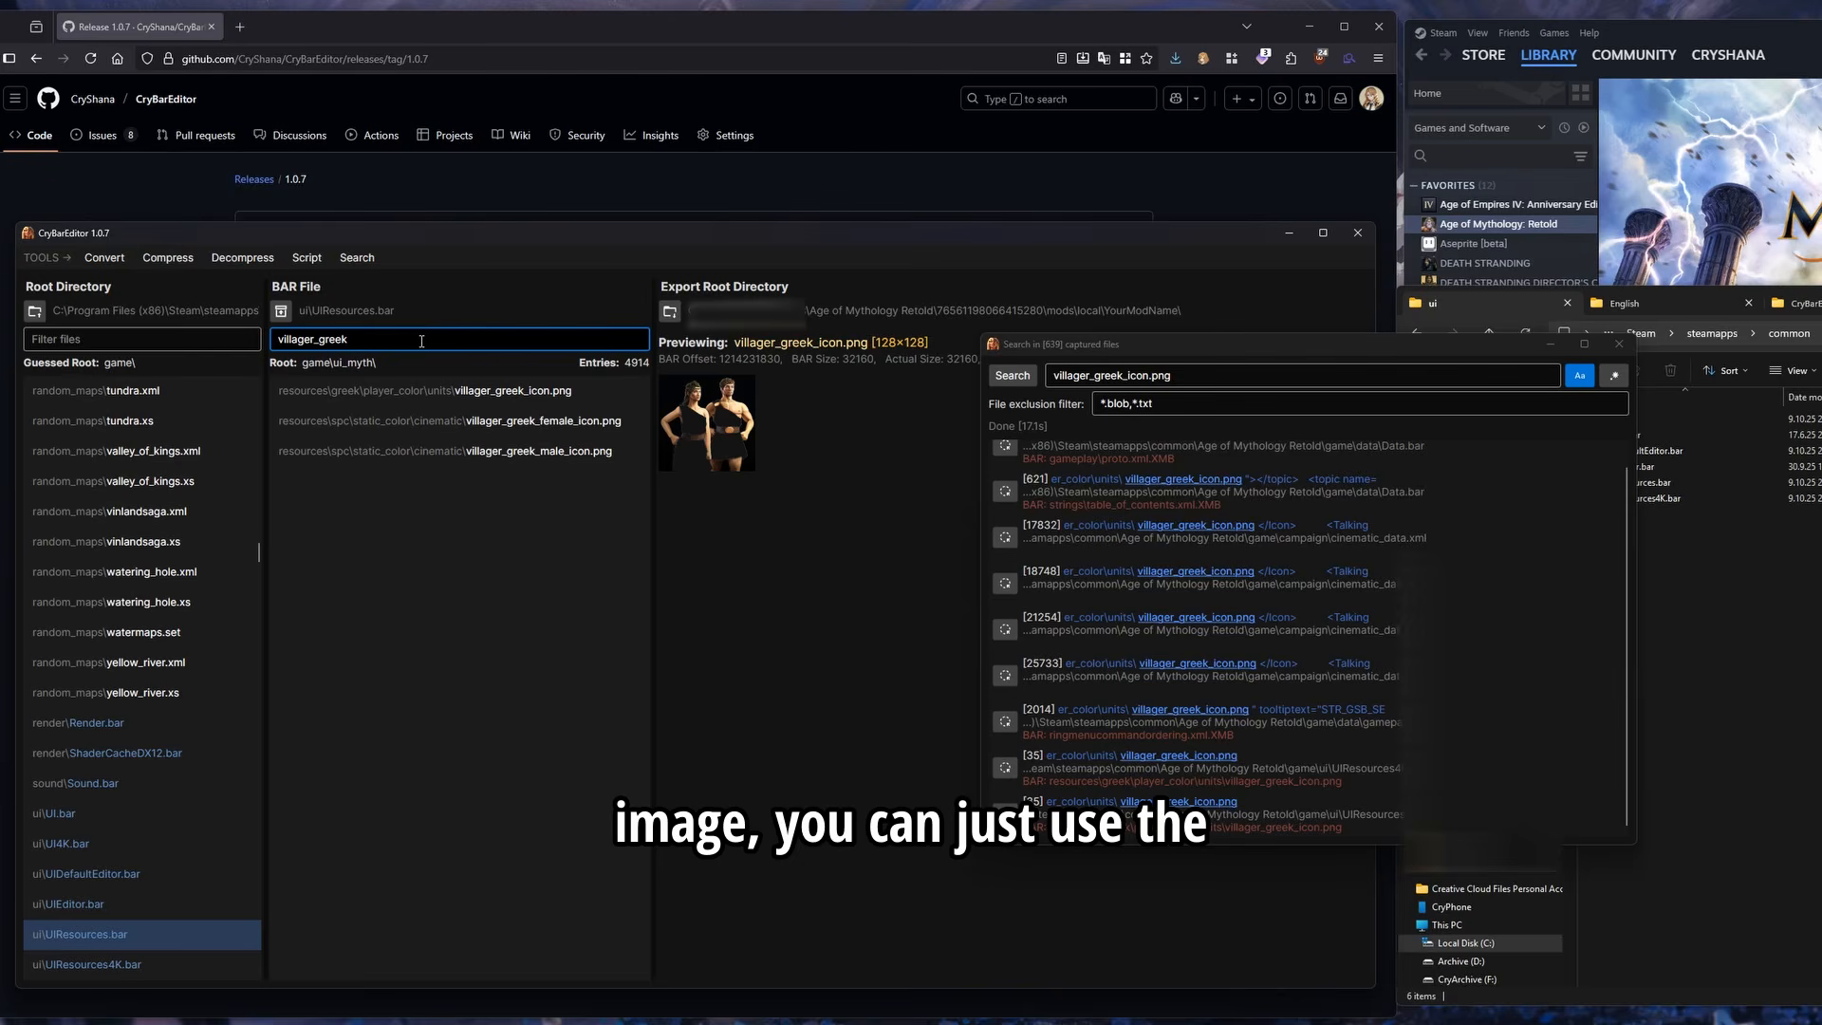
right_click(465, 394)
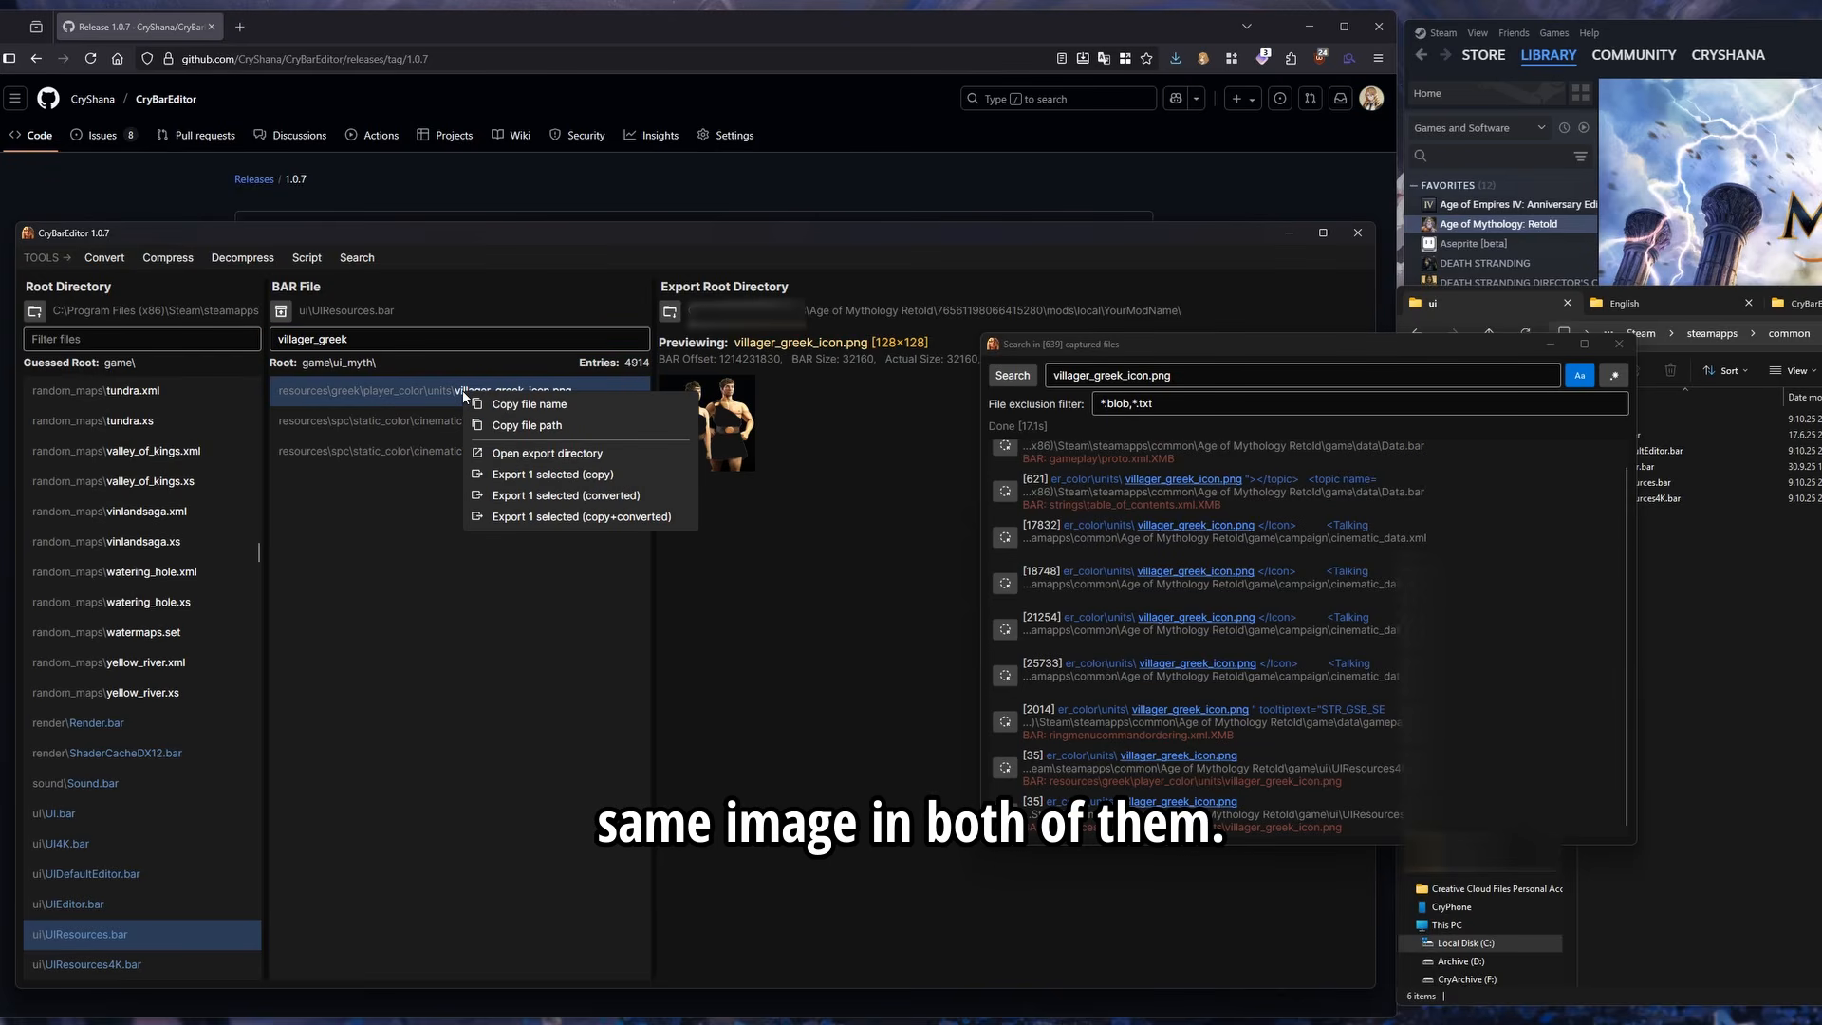
click(531, 476)
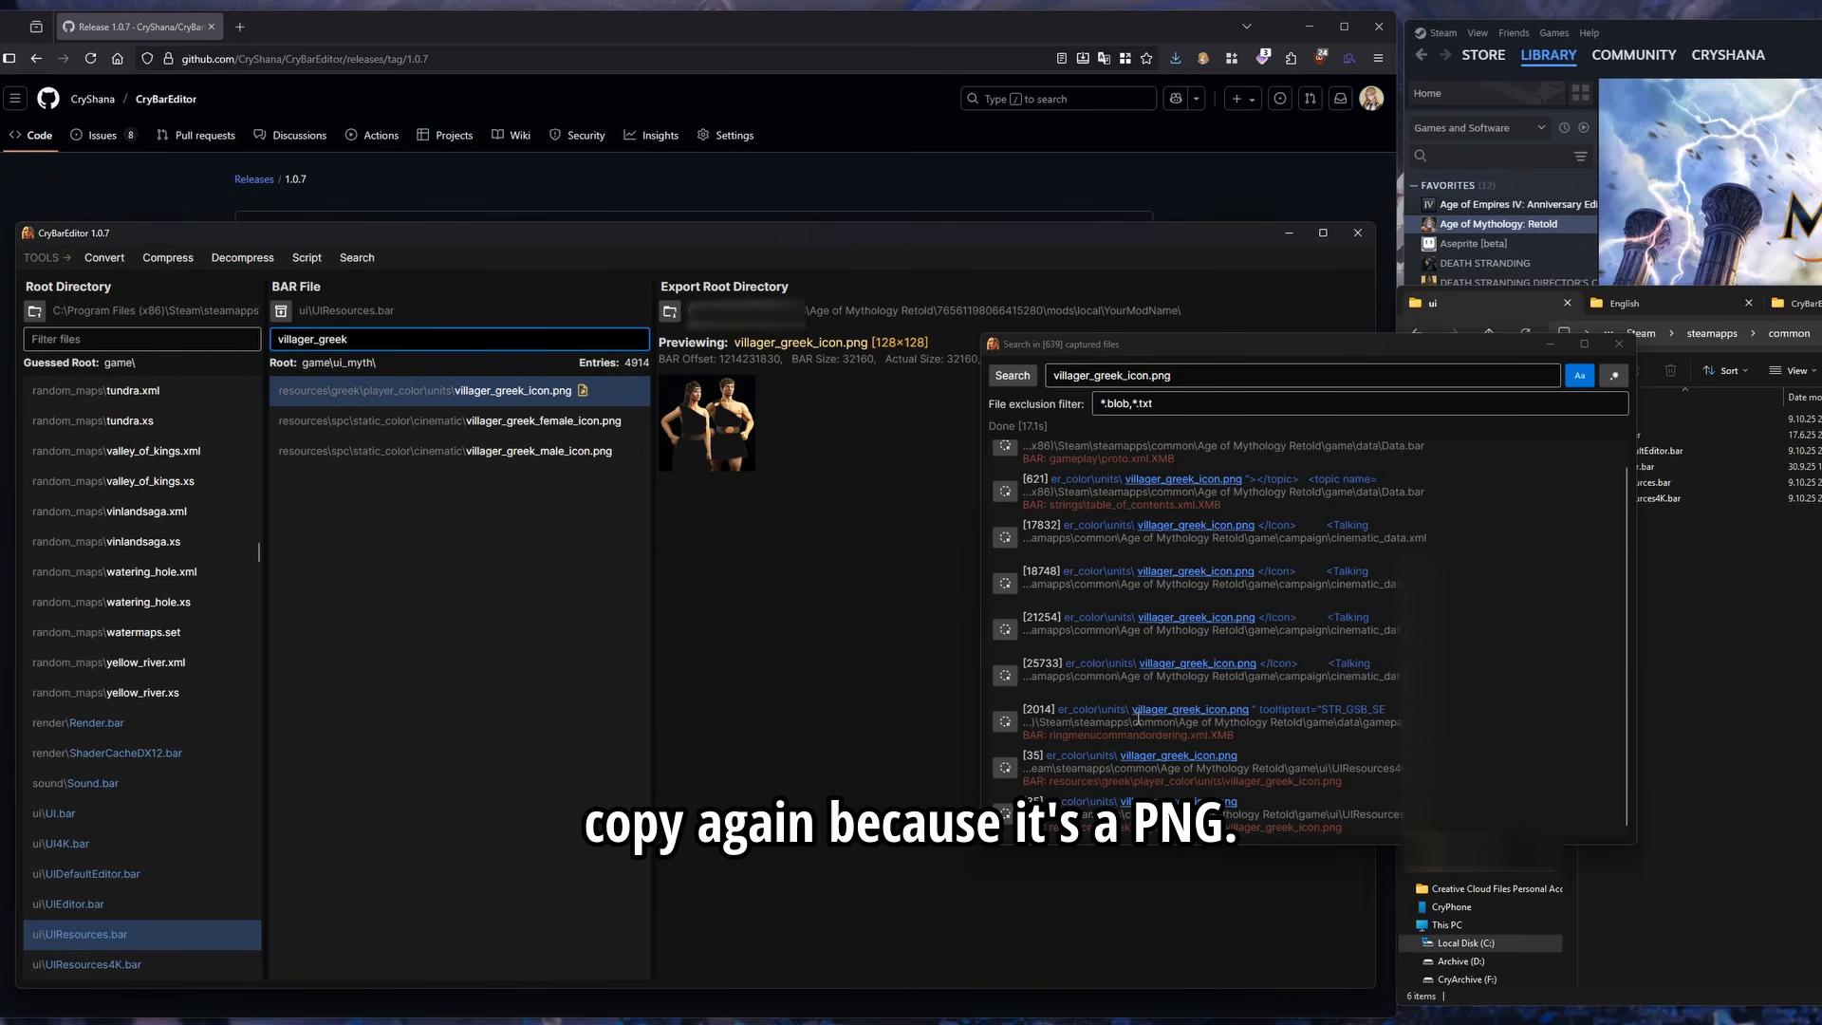
Open the UIResources4K.bar match and export its villager_greek_icon.png to the mod folder as a copy
click(1005, 767)
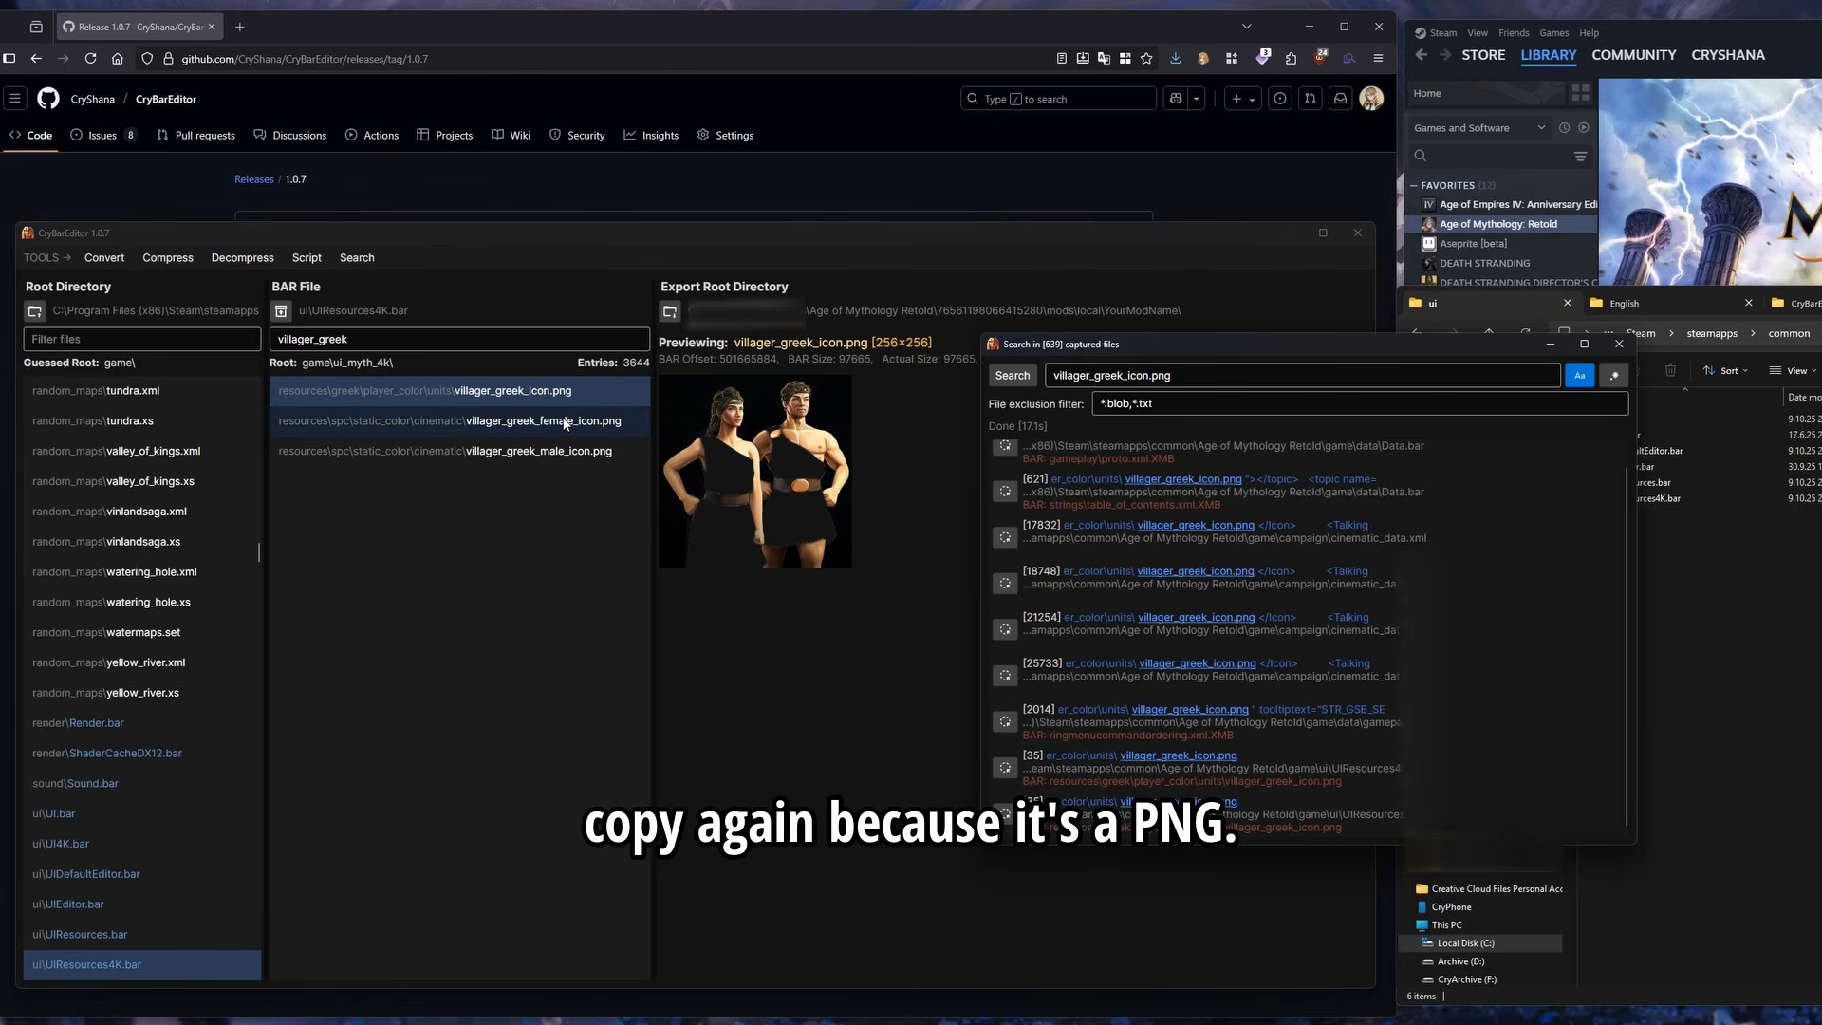
right_click(517, 395)
click(602, 477)
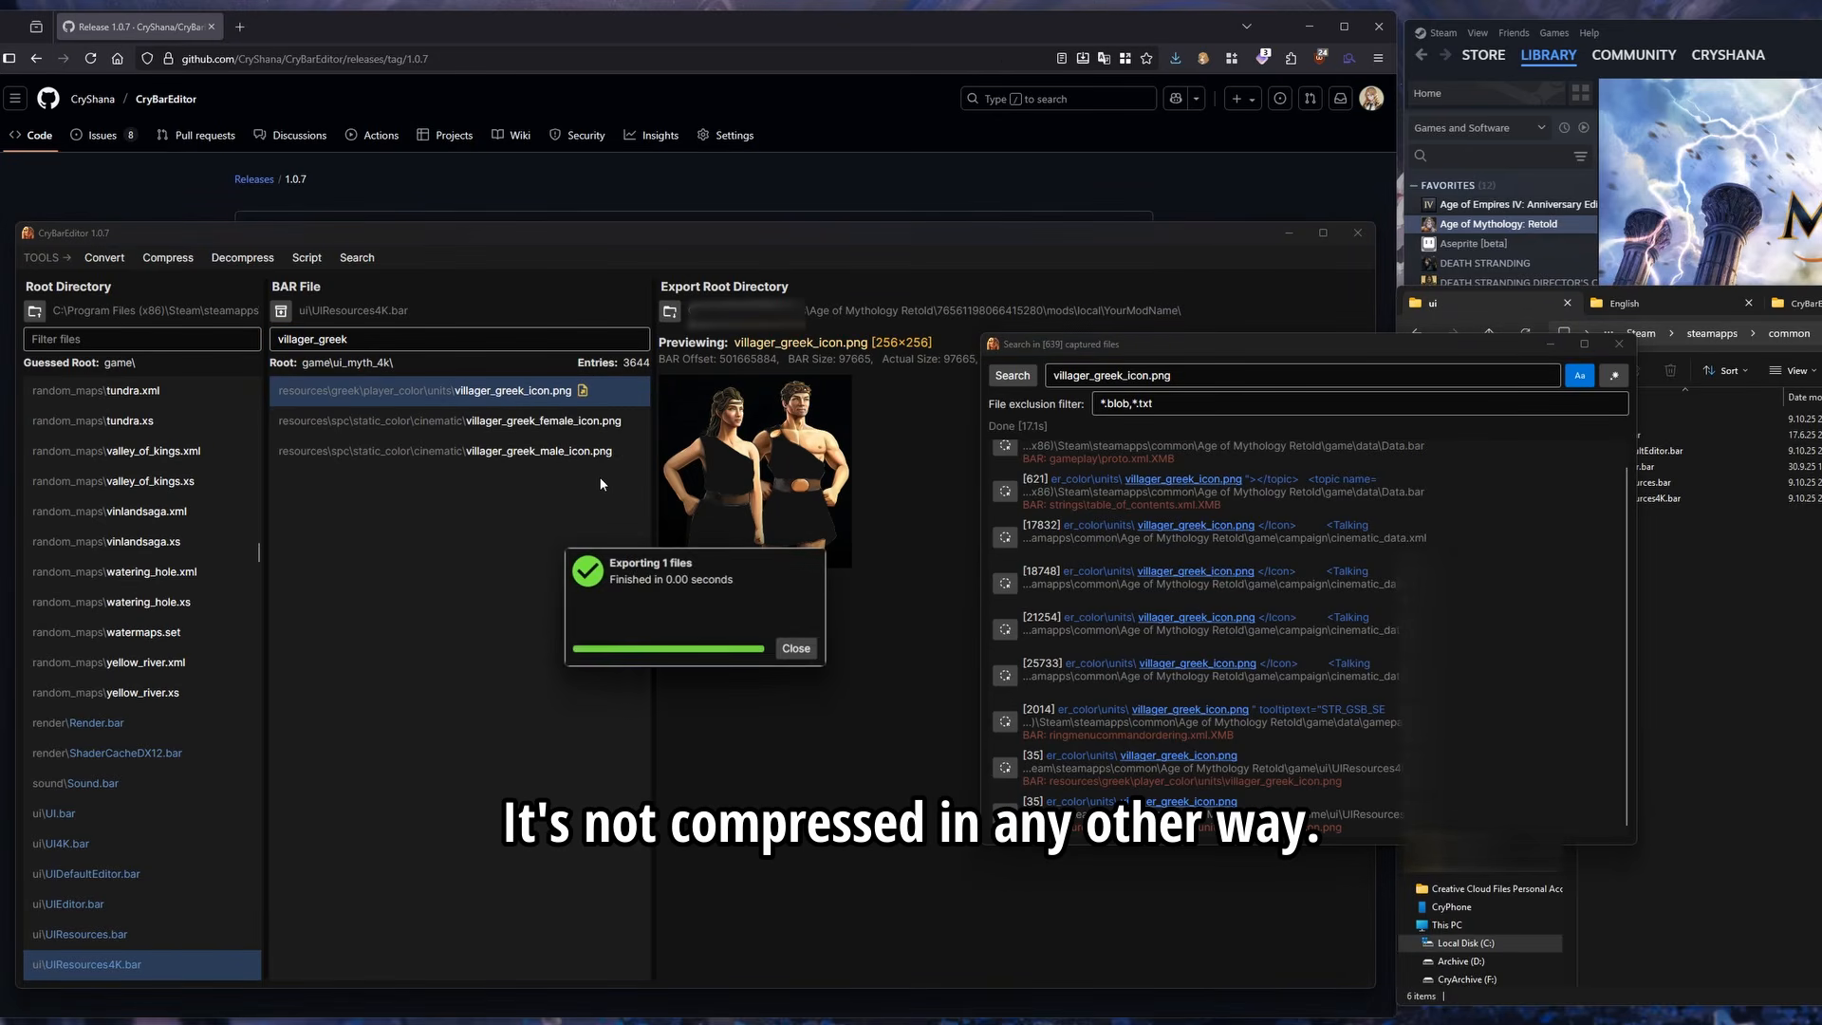
click(798, 651)
Browse the mod's game folder through ui_myth\resources\greek\player_color to inspect the exported villager icon
drag(1233, 348, 515, 406)
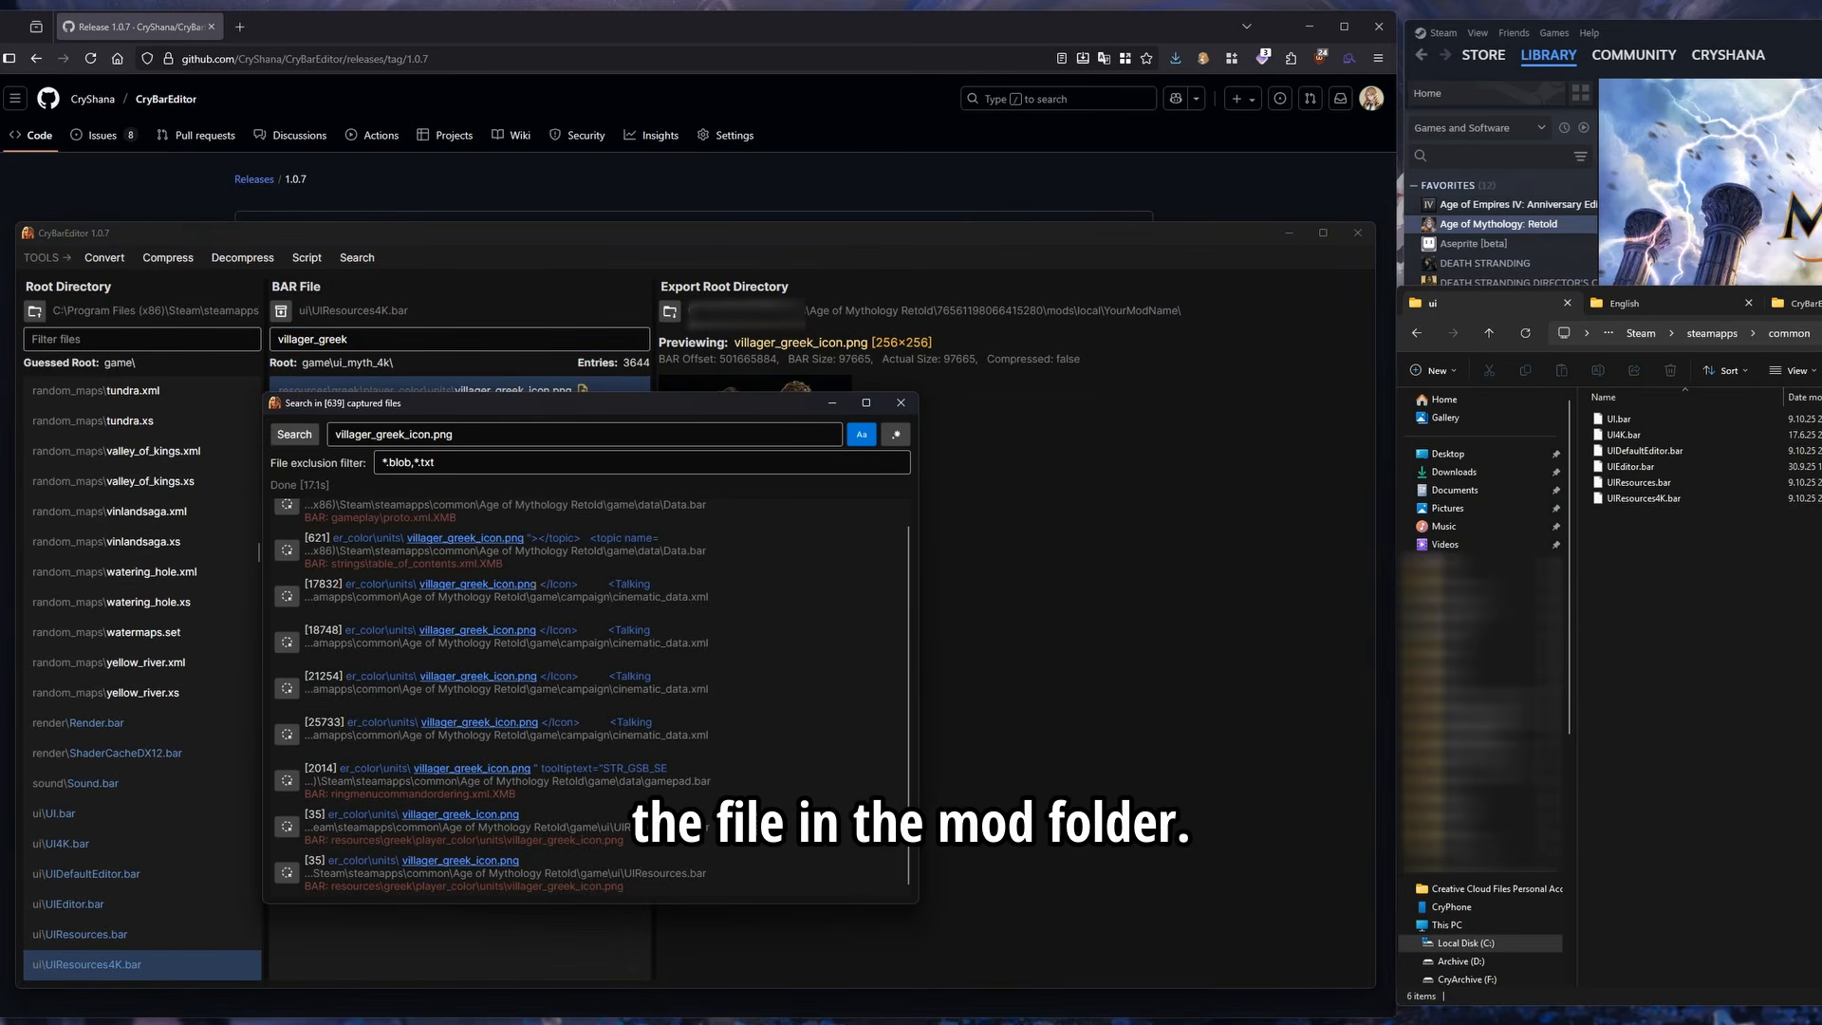
click(1691, 302)
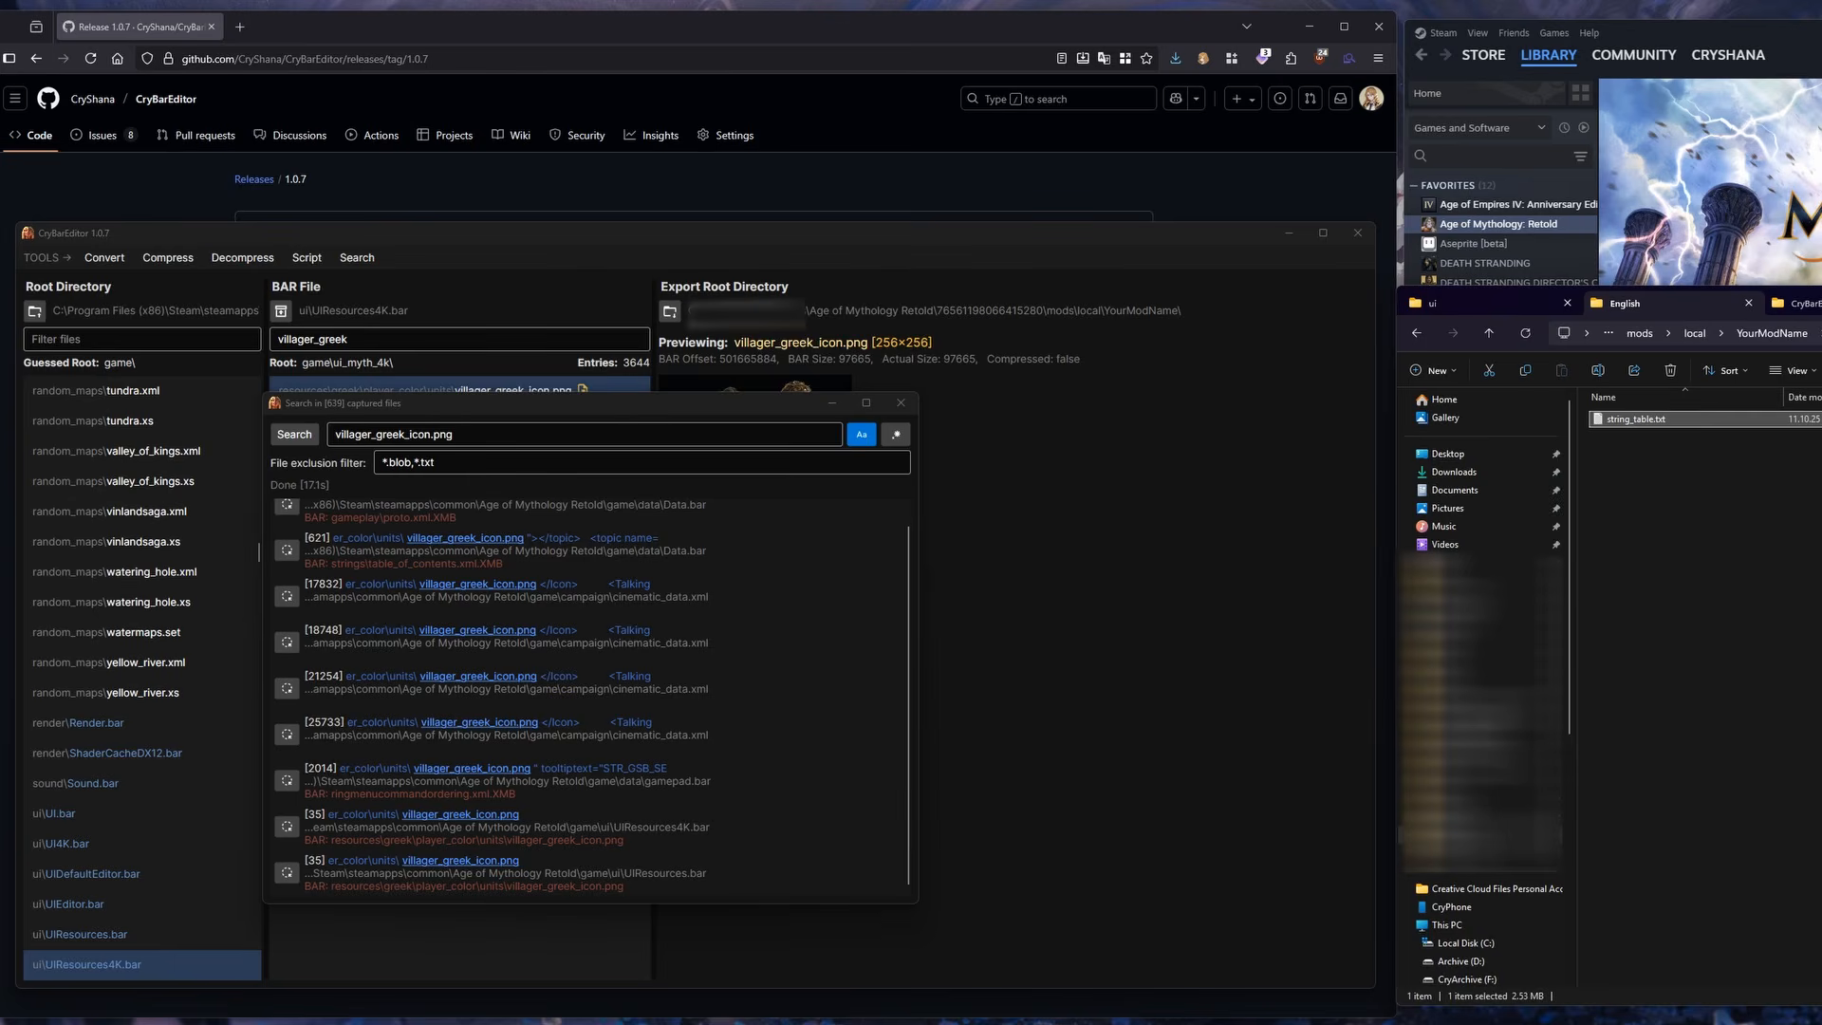
click(1648, 440)
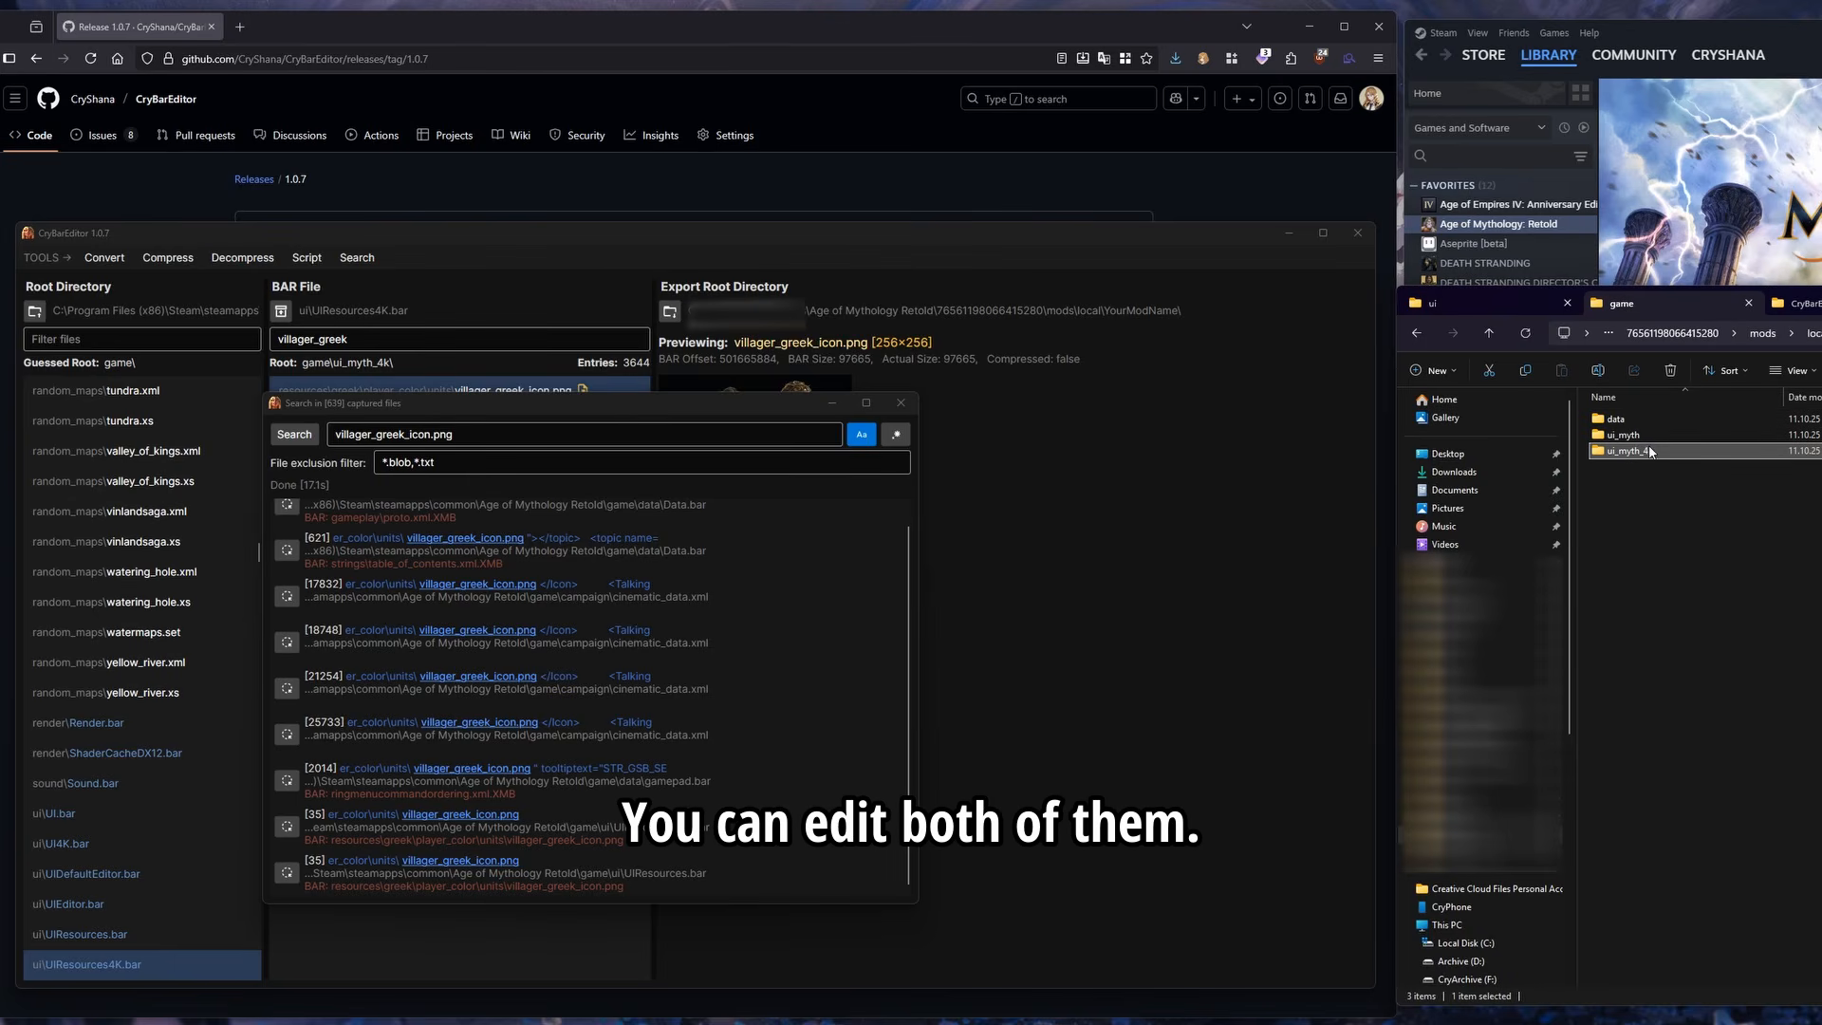
double_click(1648, 437)
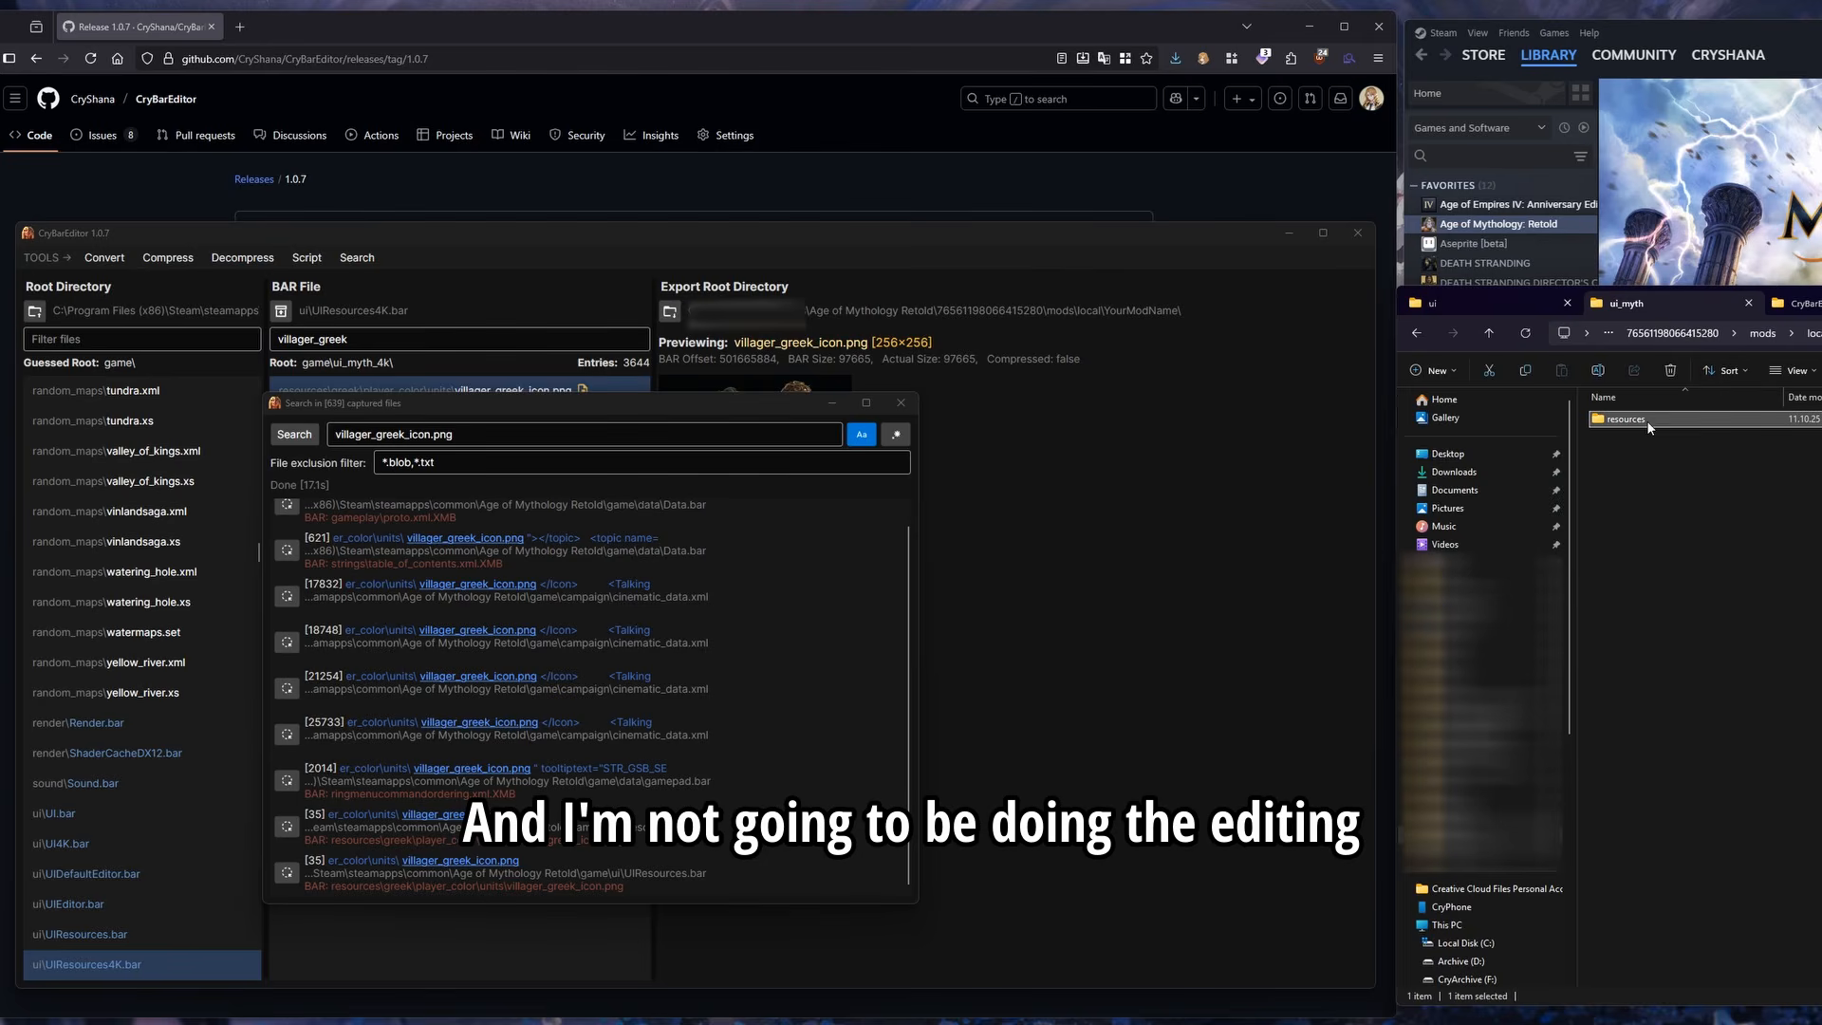
double_click(1647, 421)
double_click(1646, 423)
double_click(1648, 420)
double_click(1647, 420)
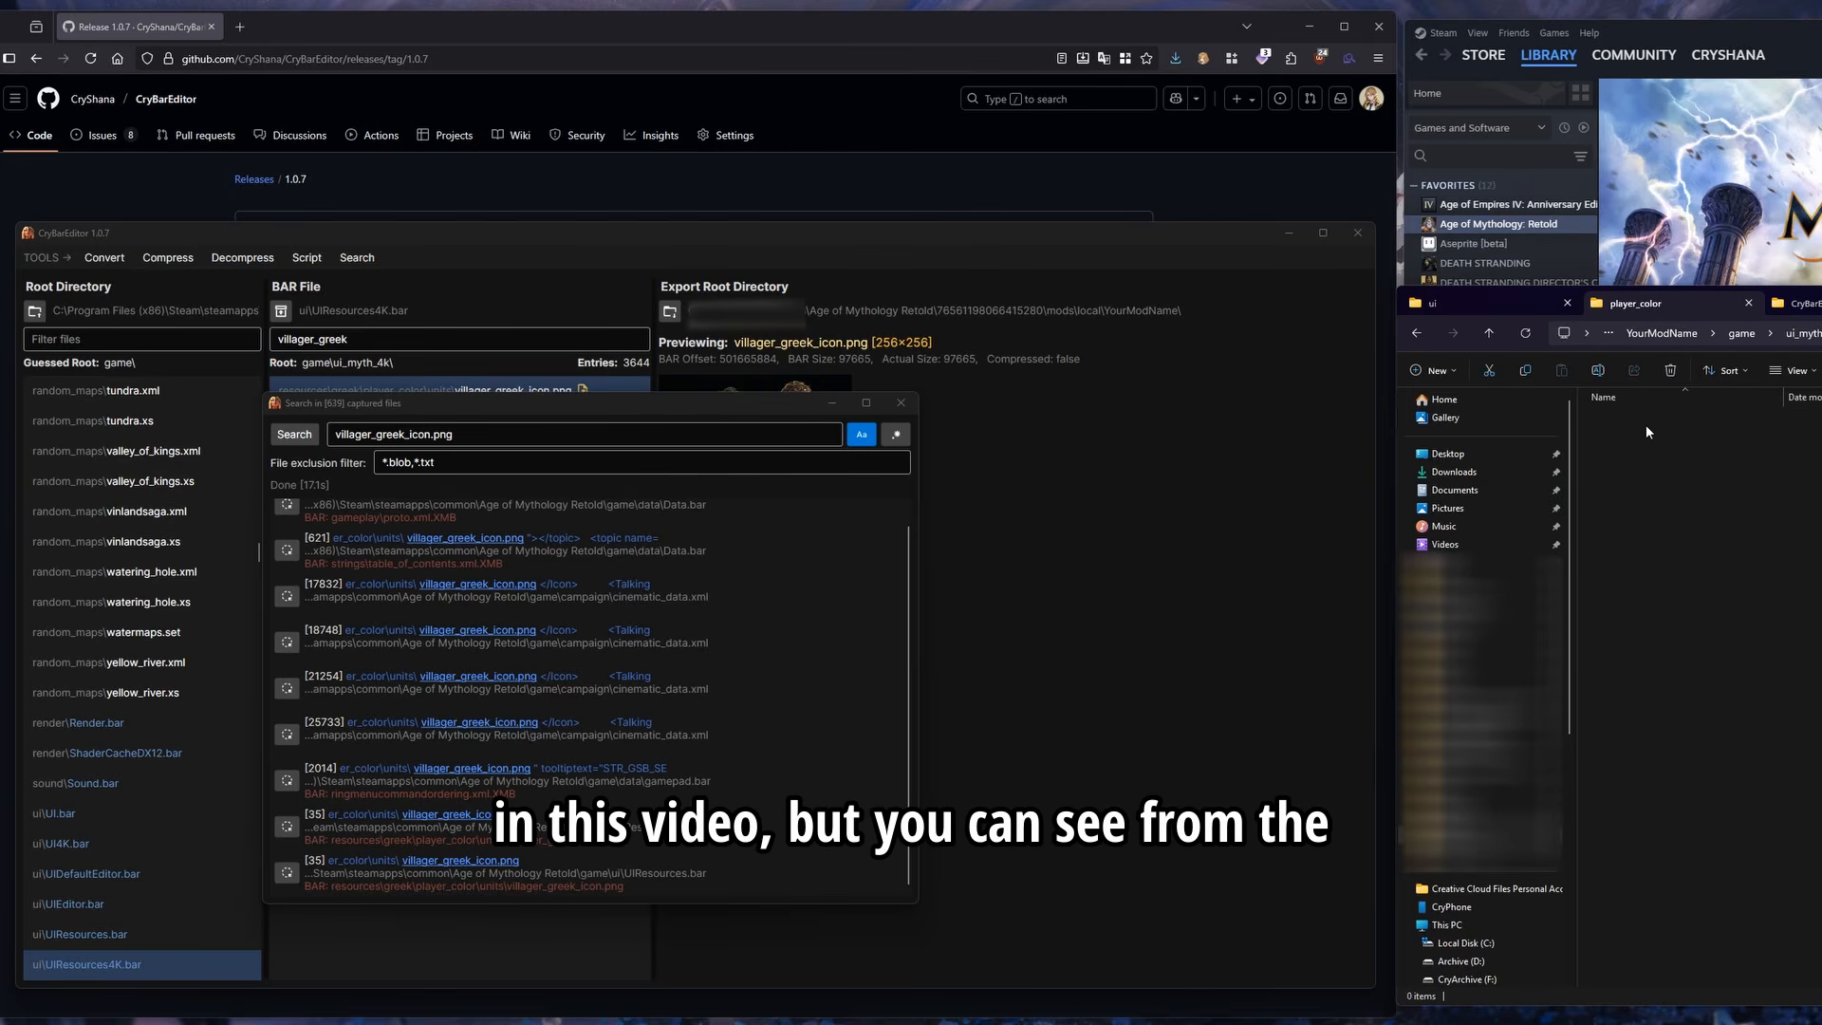
click(1647, 429)
click(1719, 482)
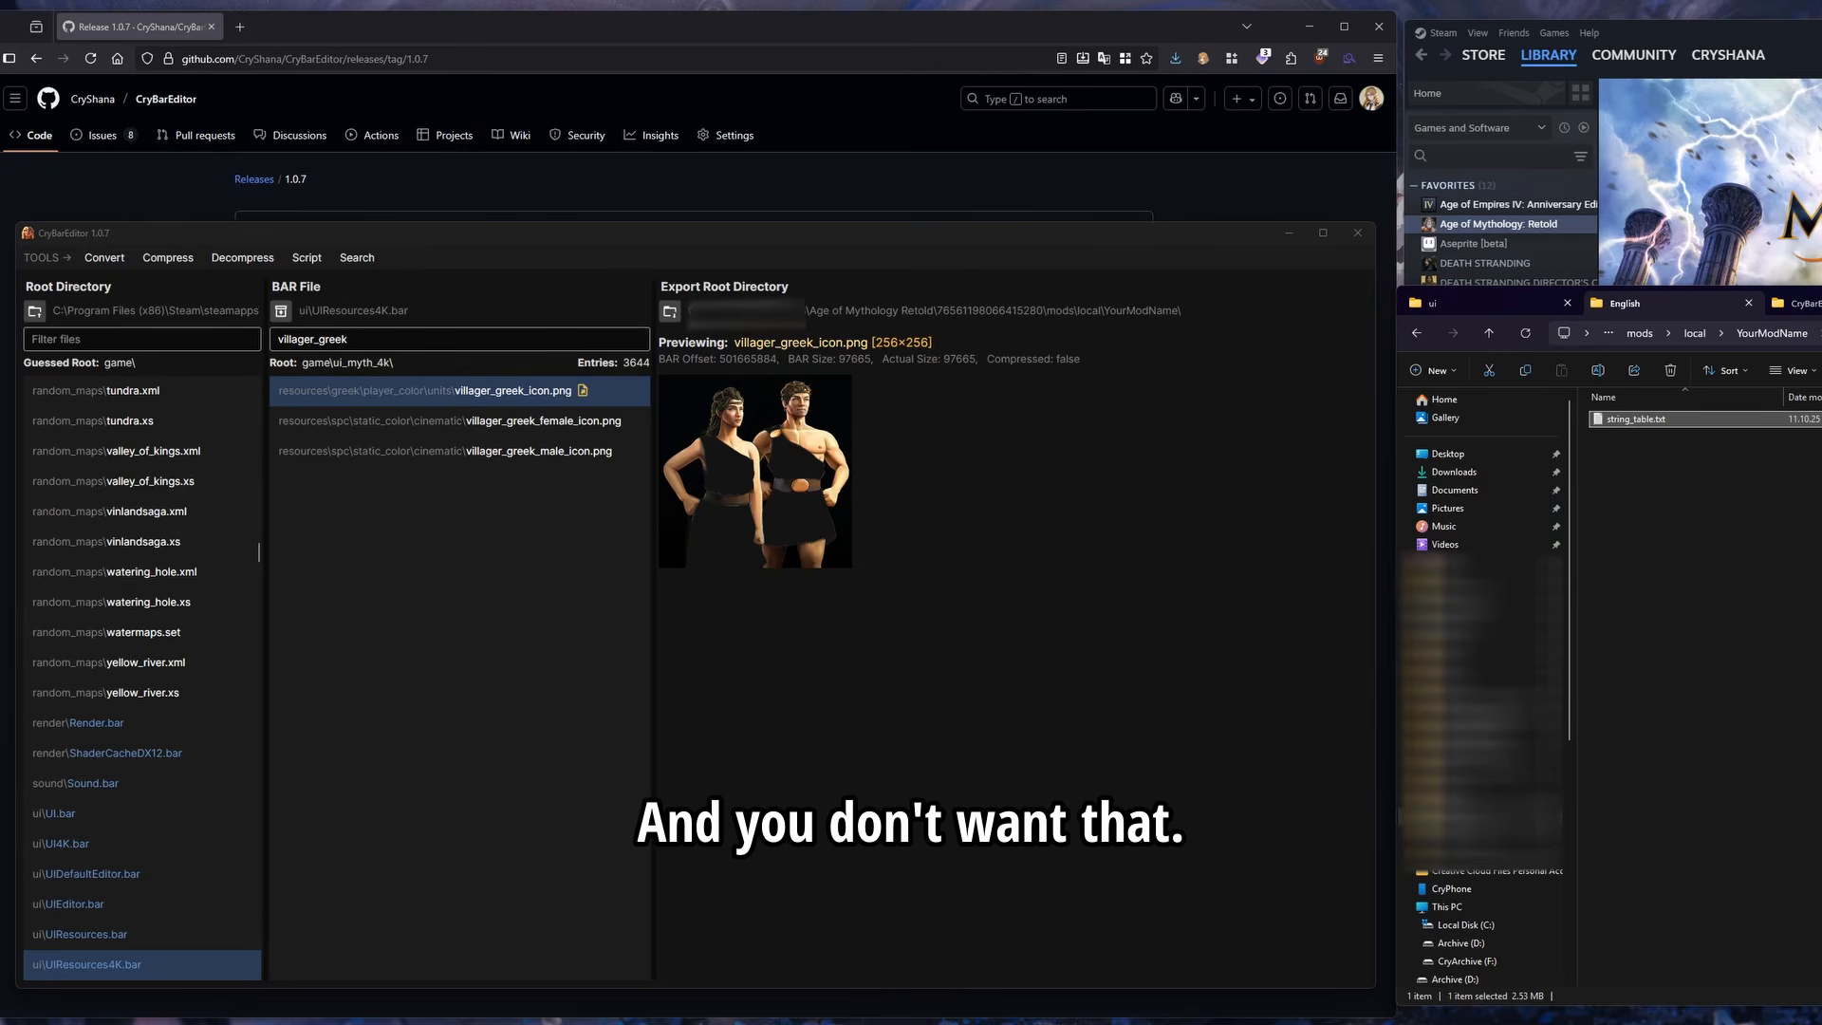
Go from the English strings folder to the mod's game\data\gameplay folder in File Explorer
key(alt+Up)
key(alt+Up)
key(alt+Up)
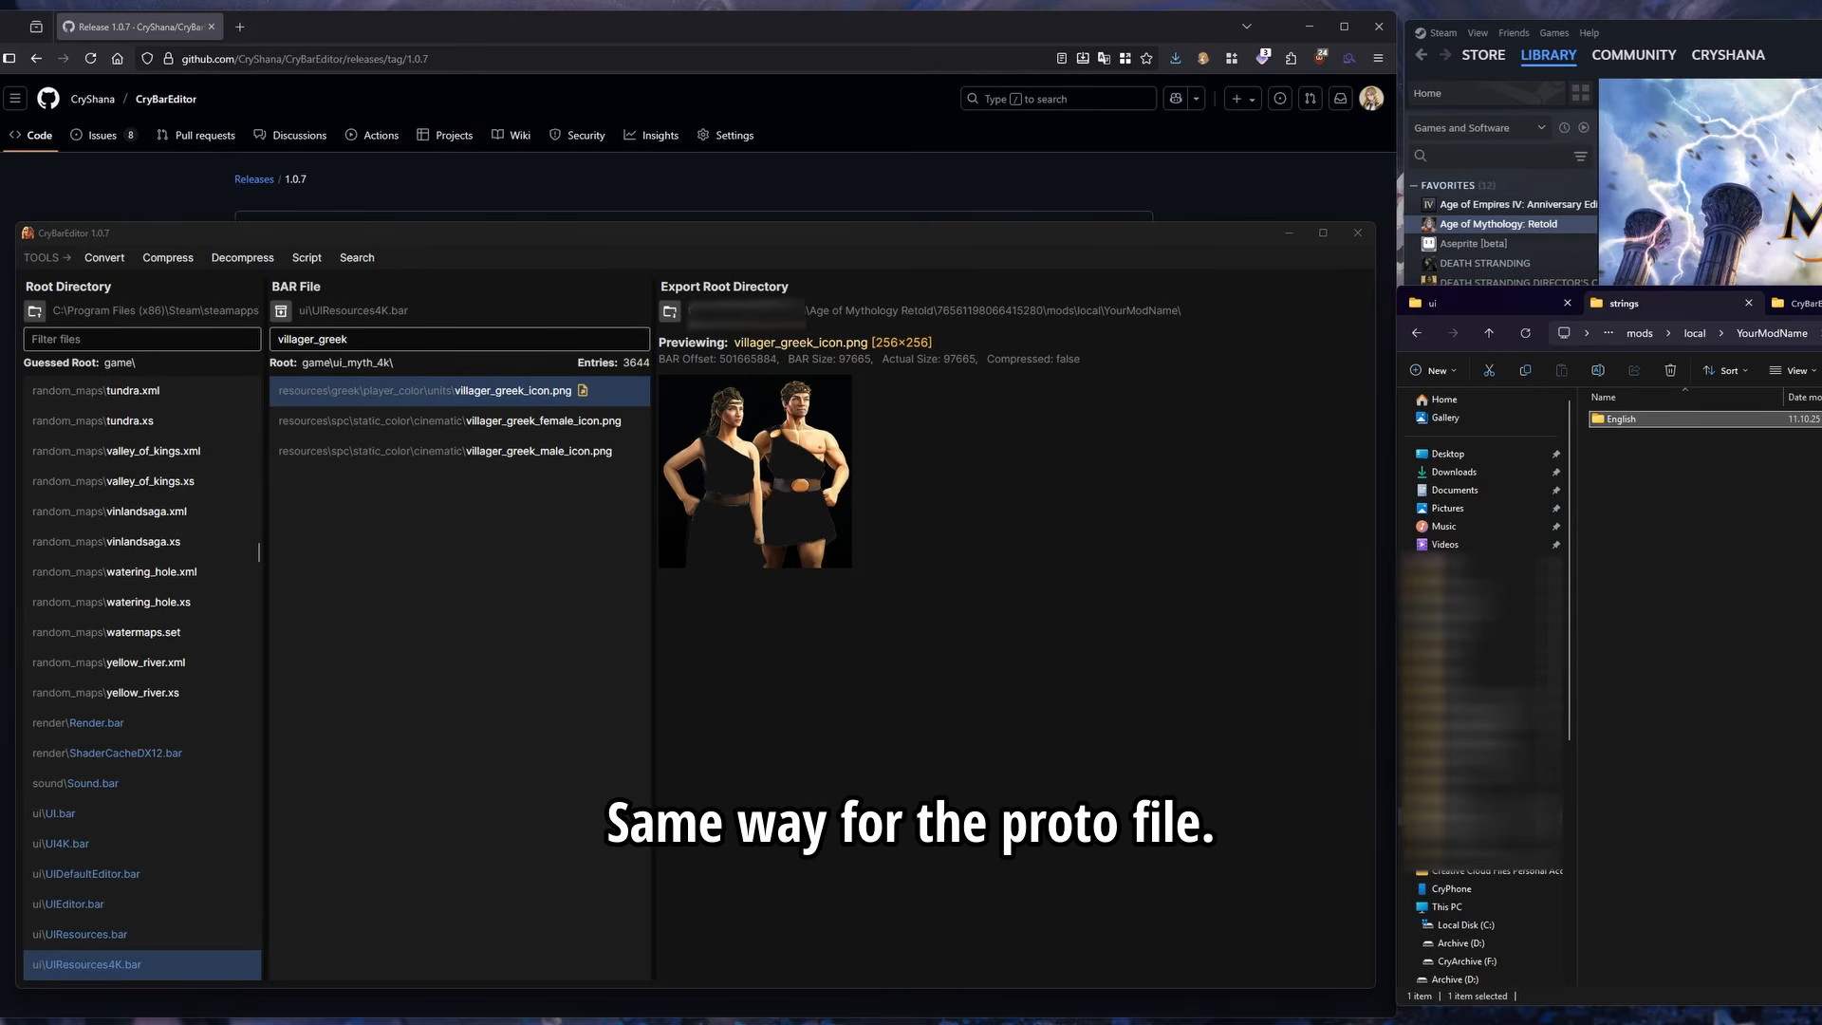
double_click(1653, 422)
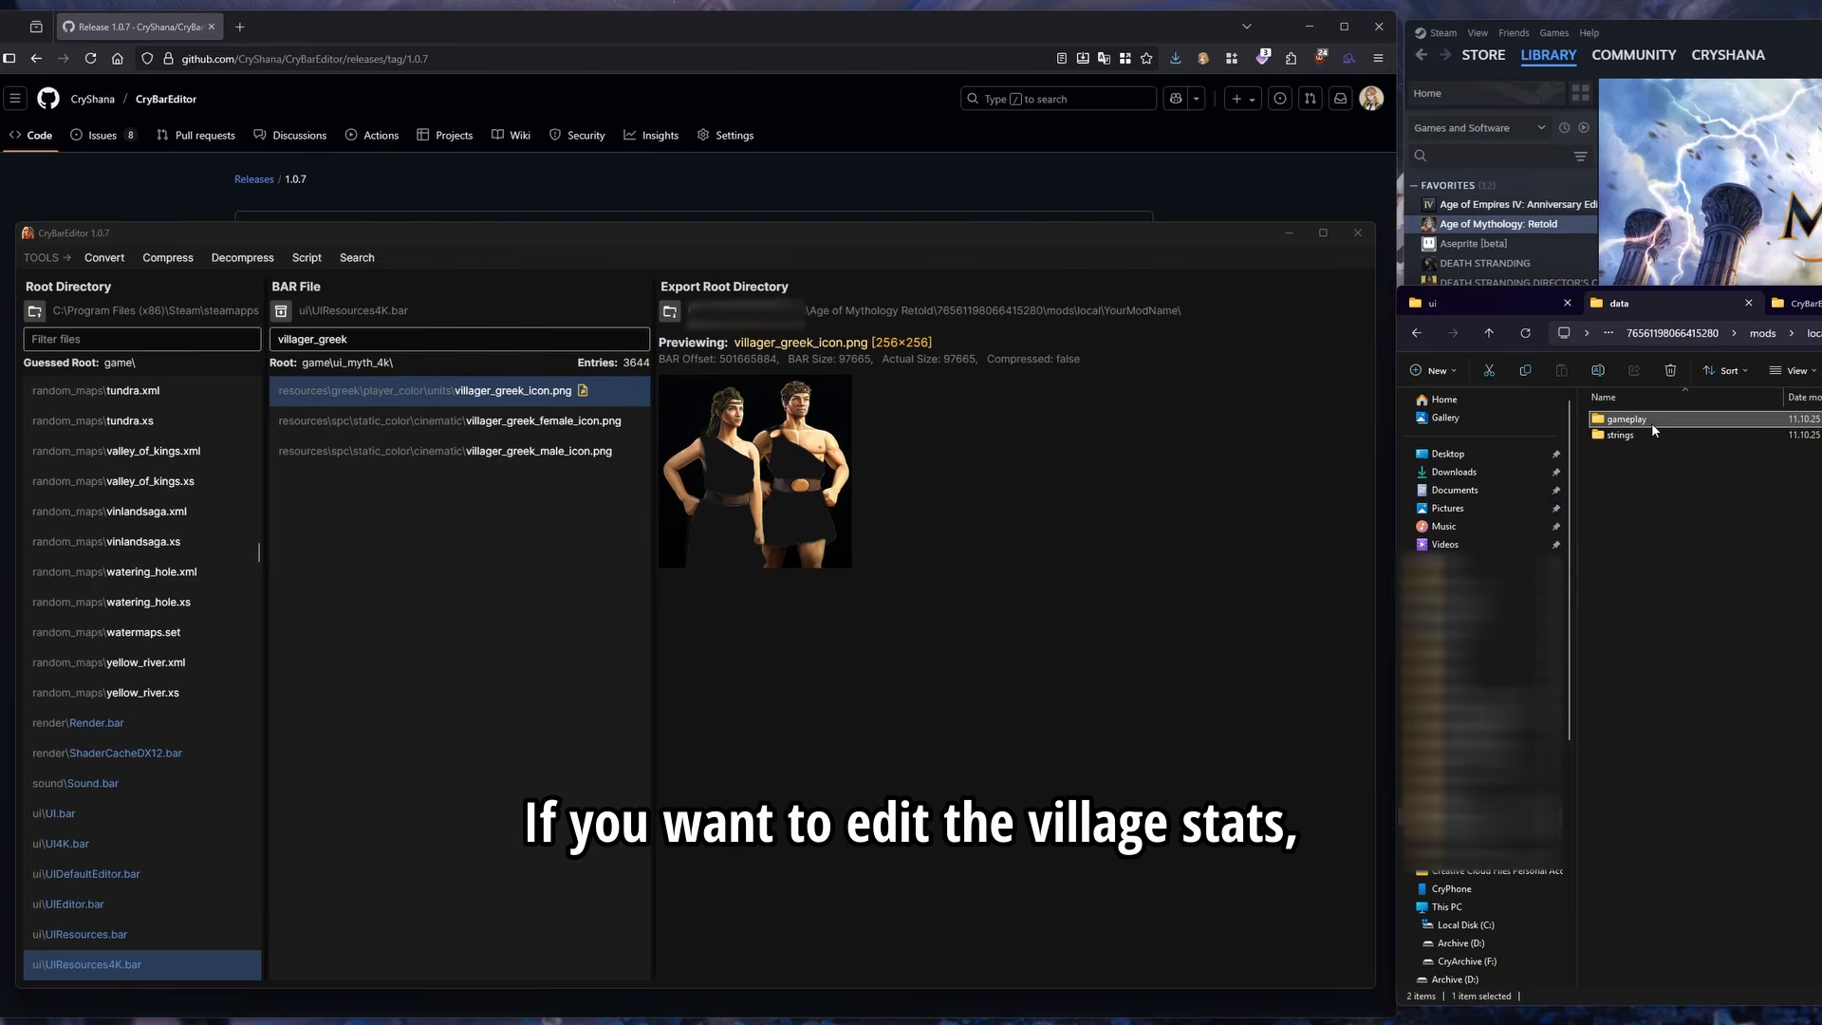
double_click(1651, 423)
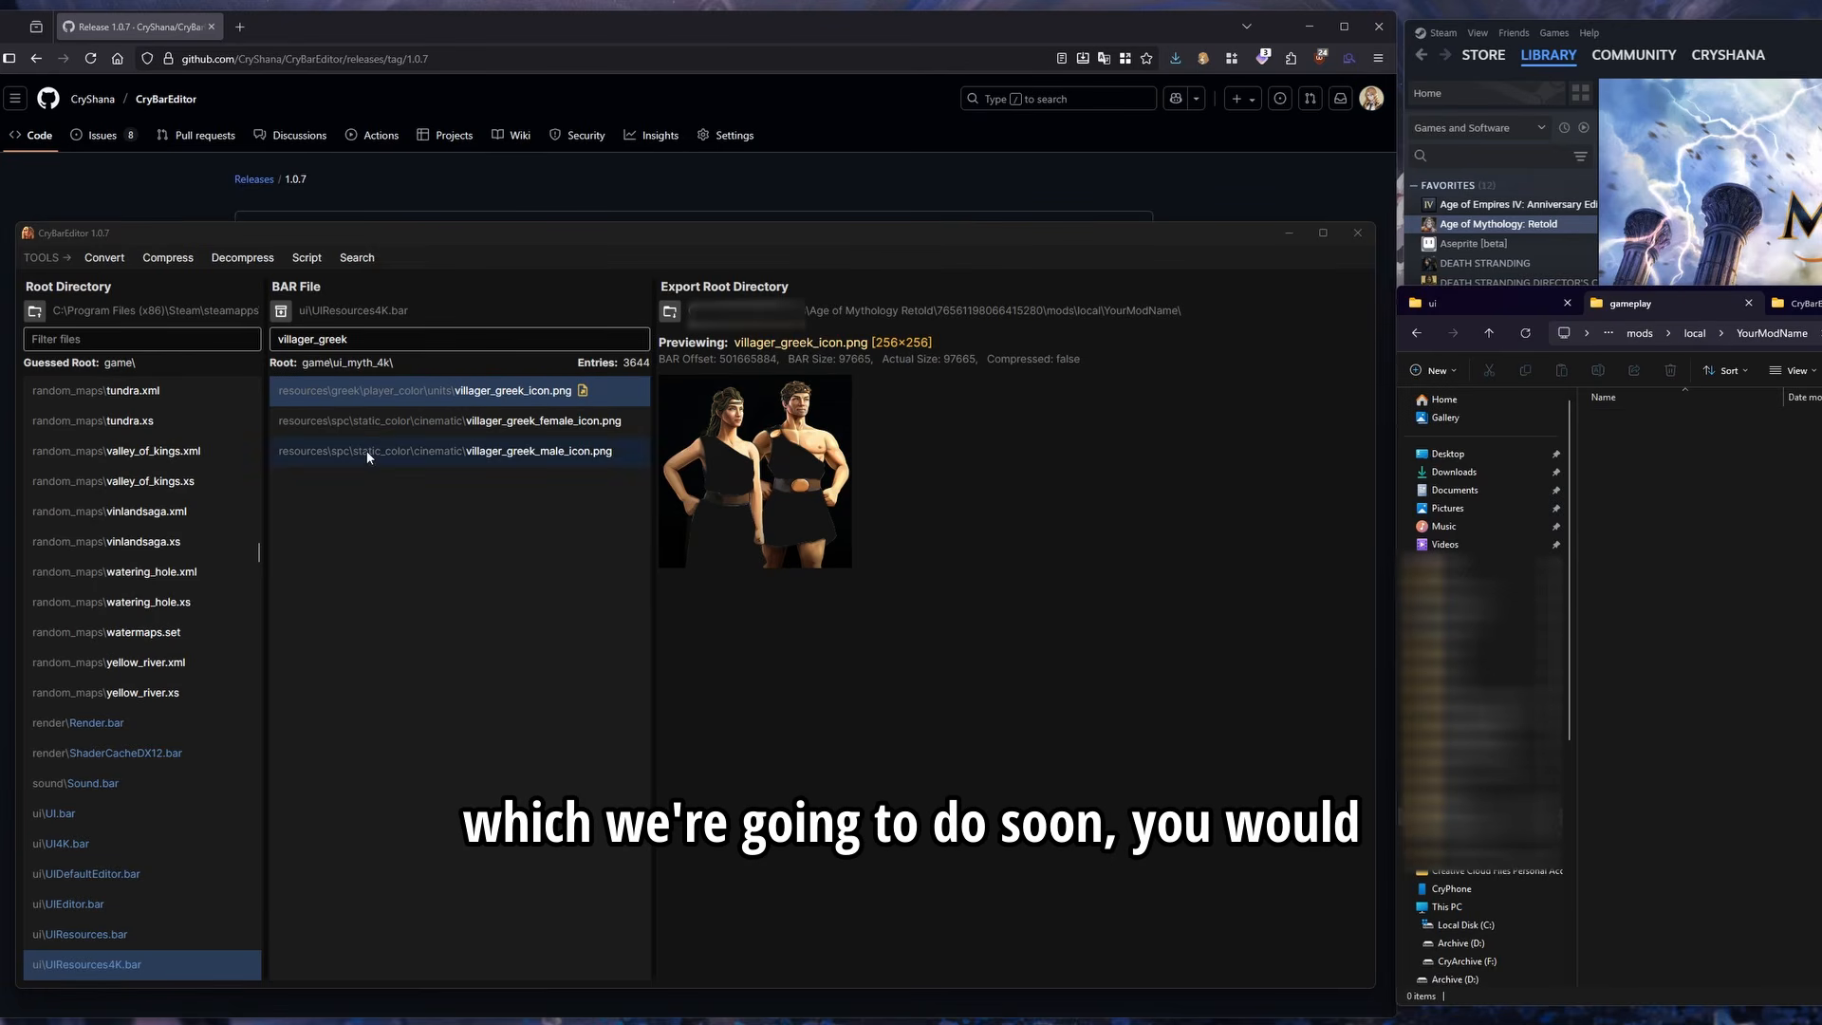
In CryBarEditor, filter the root files by data, open Data.bar and filter its entries by proto
click(143, 339)
text(data)
click(116, 421)
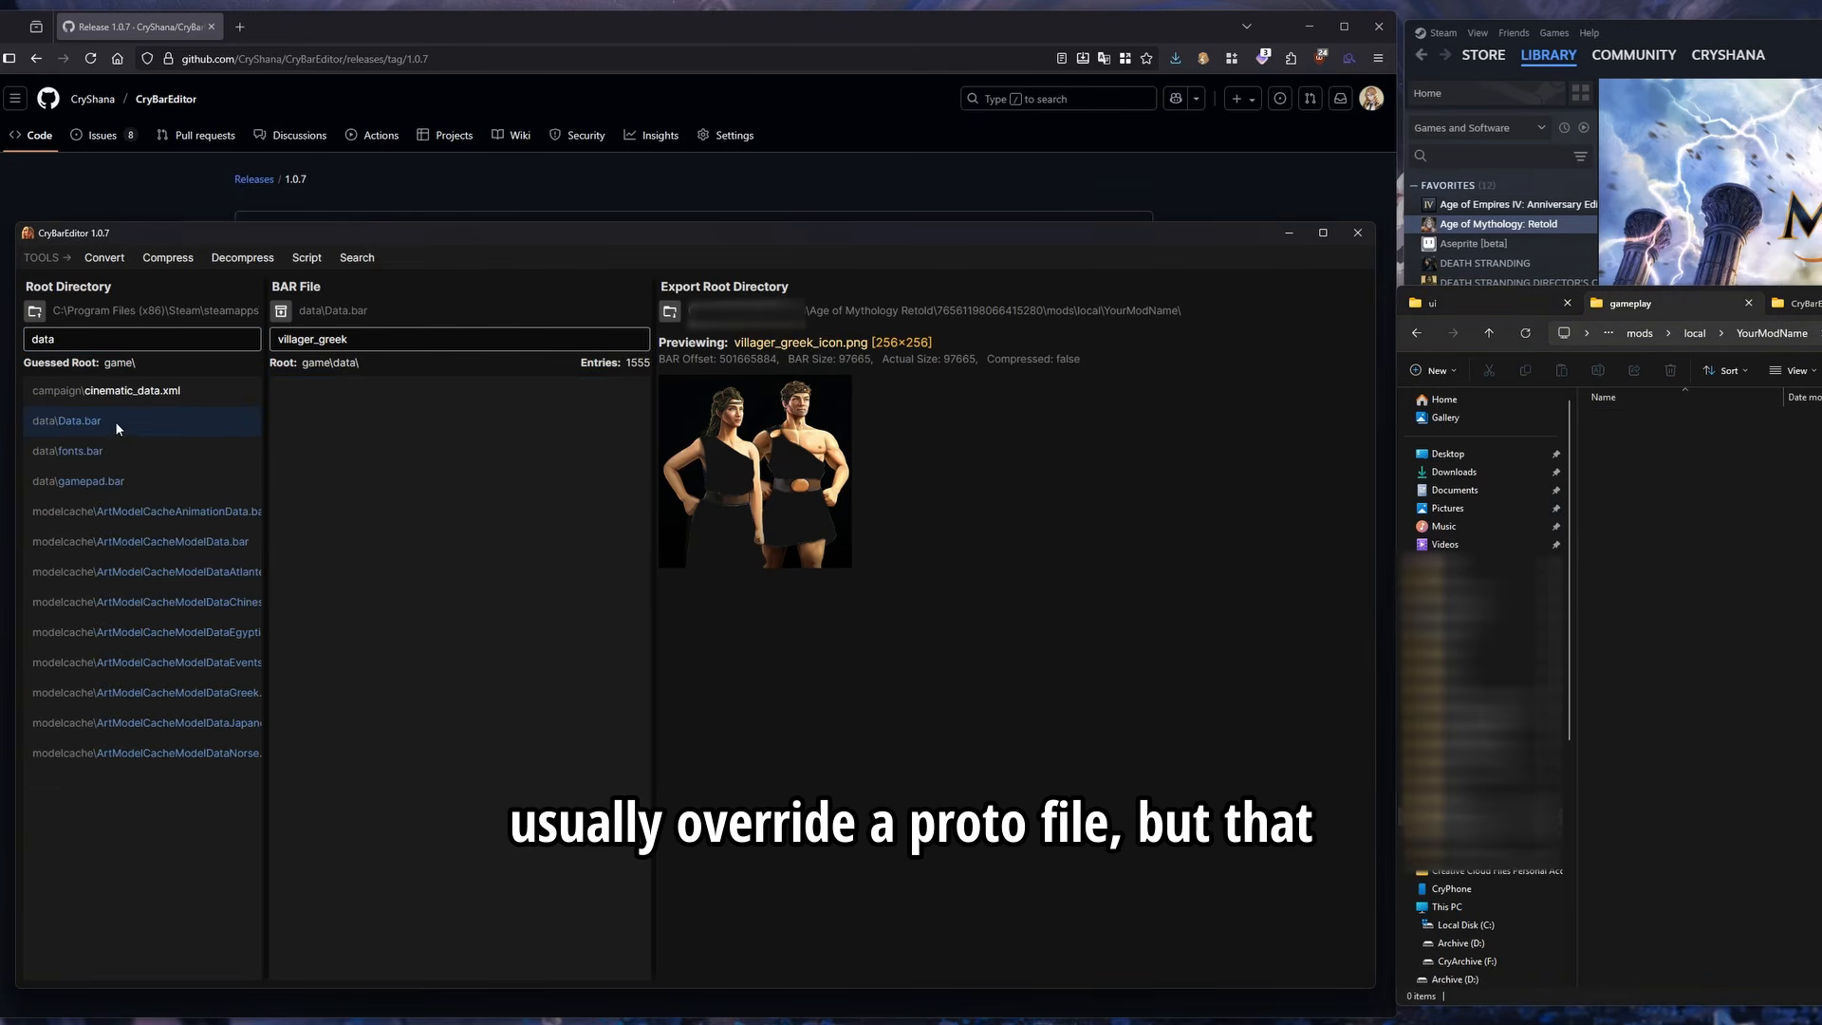
drag(367, 340, 200, 343)
text(proto)
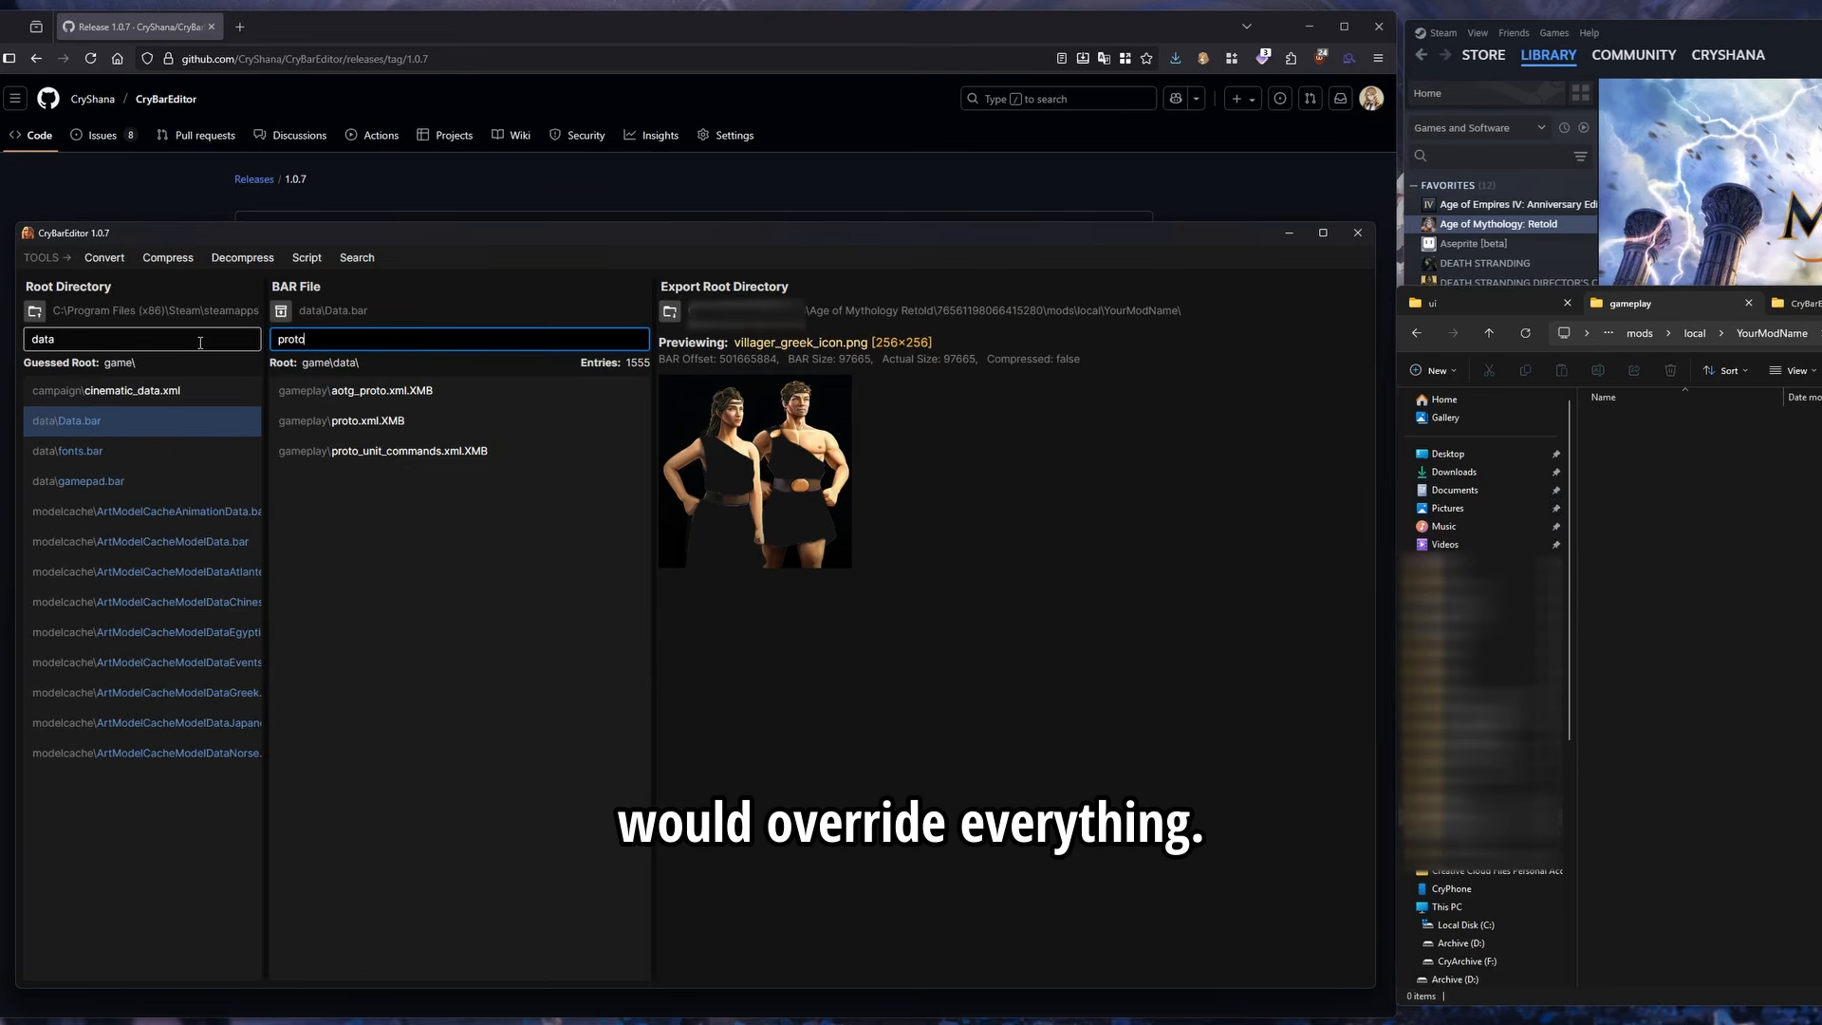
Export proto.xml.XMB in converted form to the mod's gameplay folder and skim through its XML preview
right_click(364, 421)
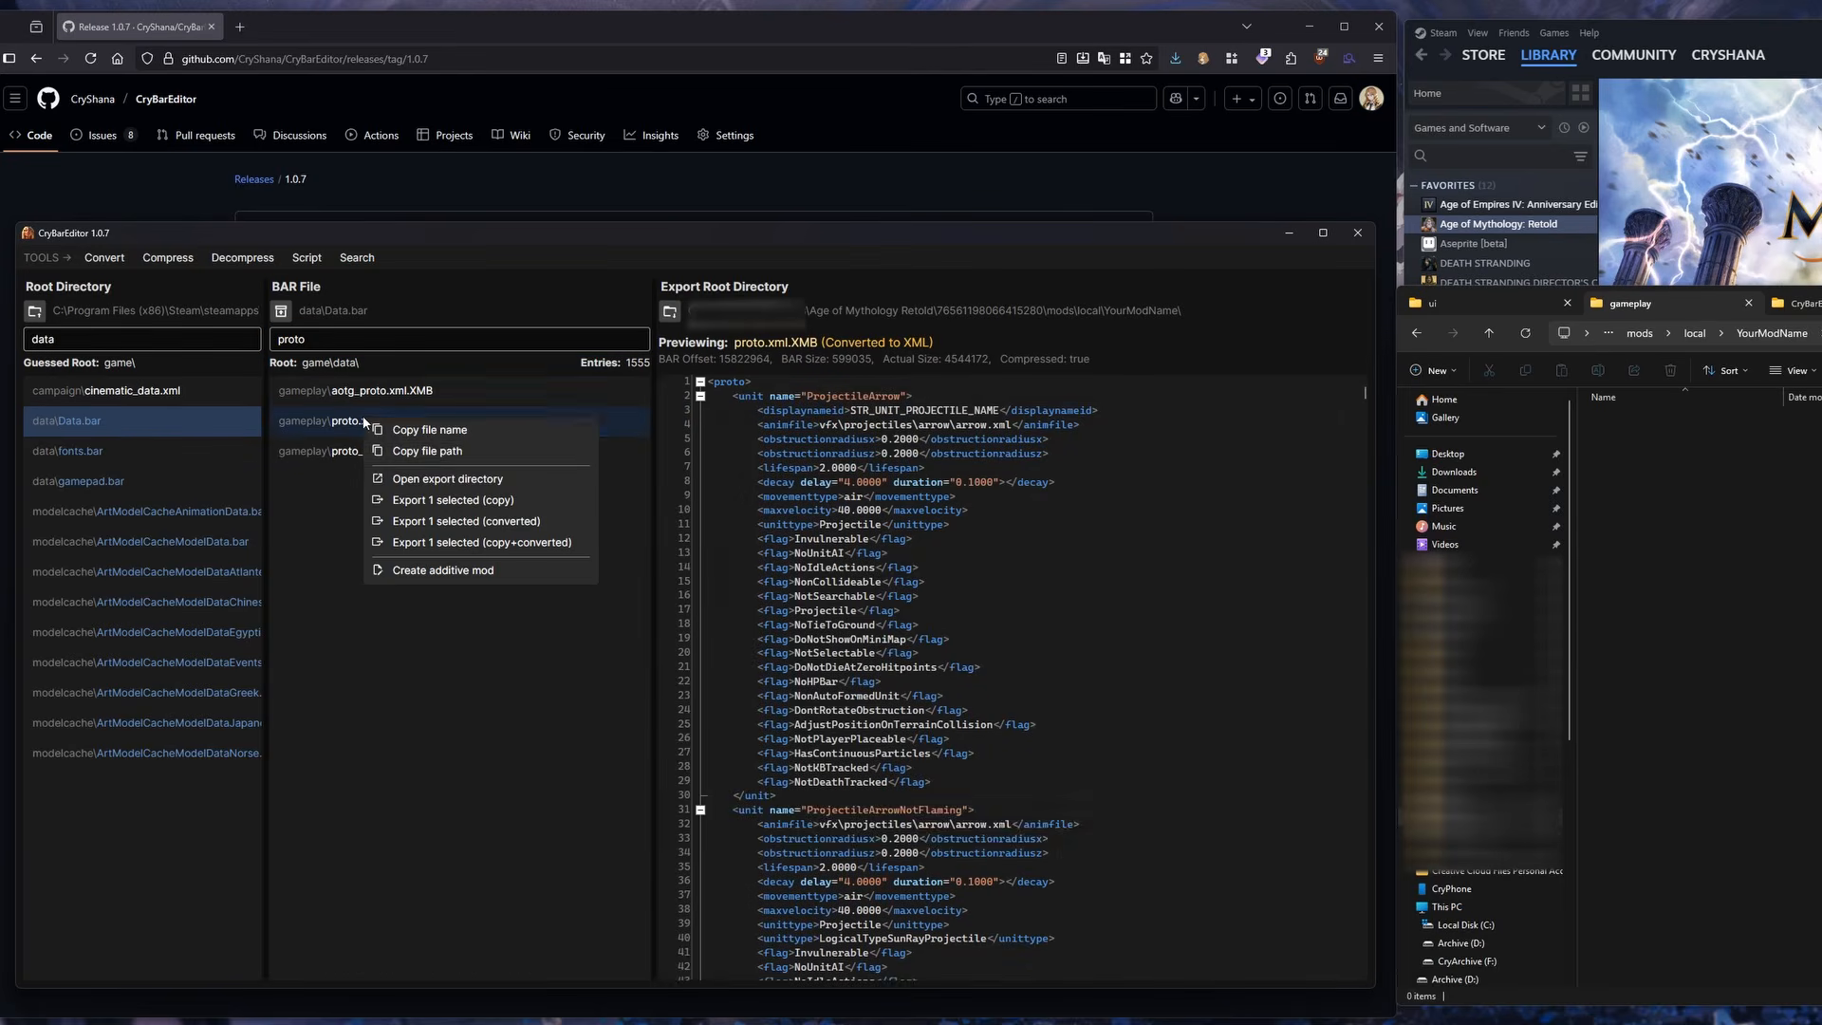
click(503, 520)
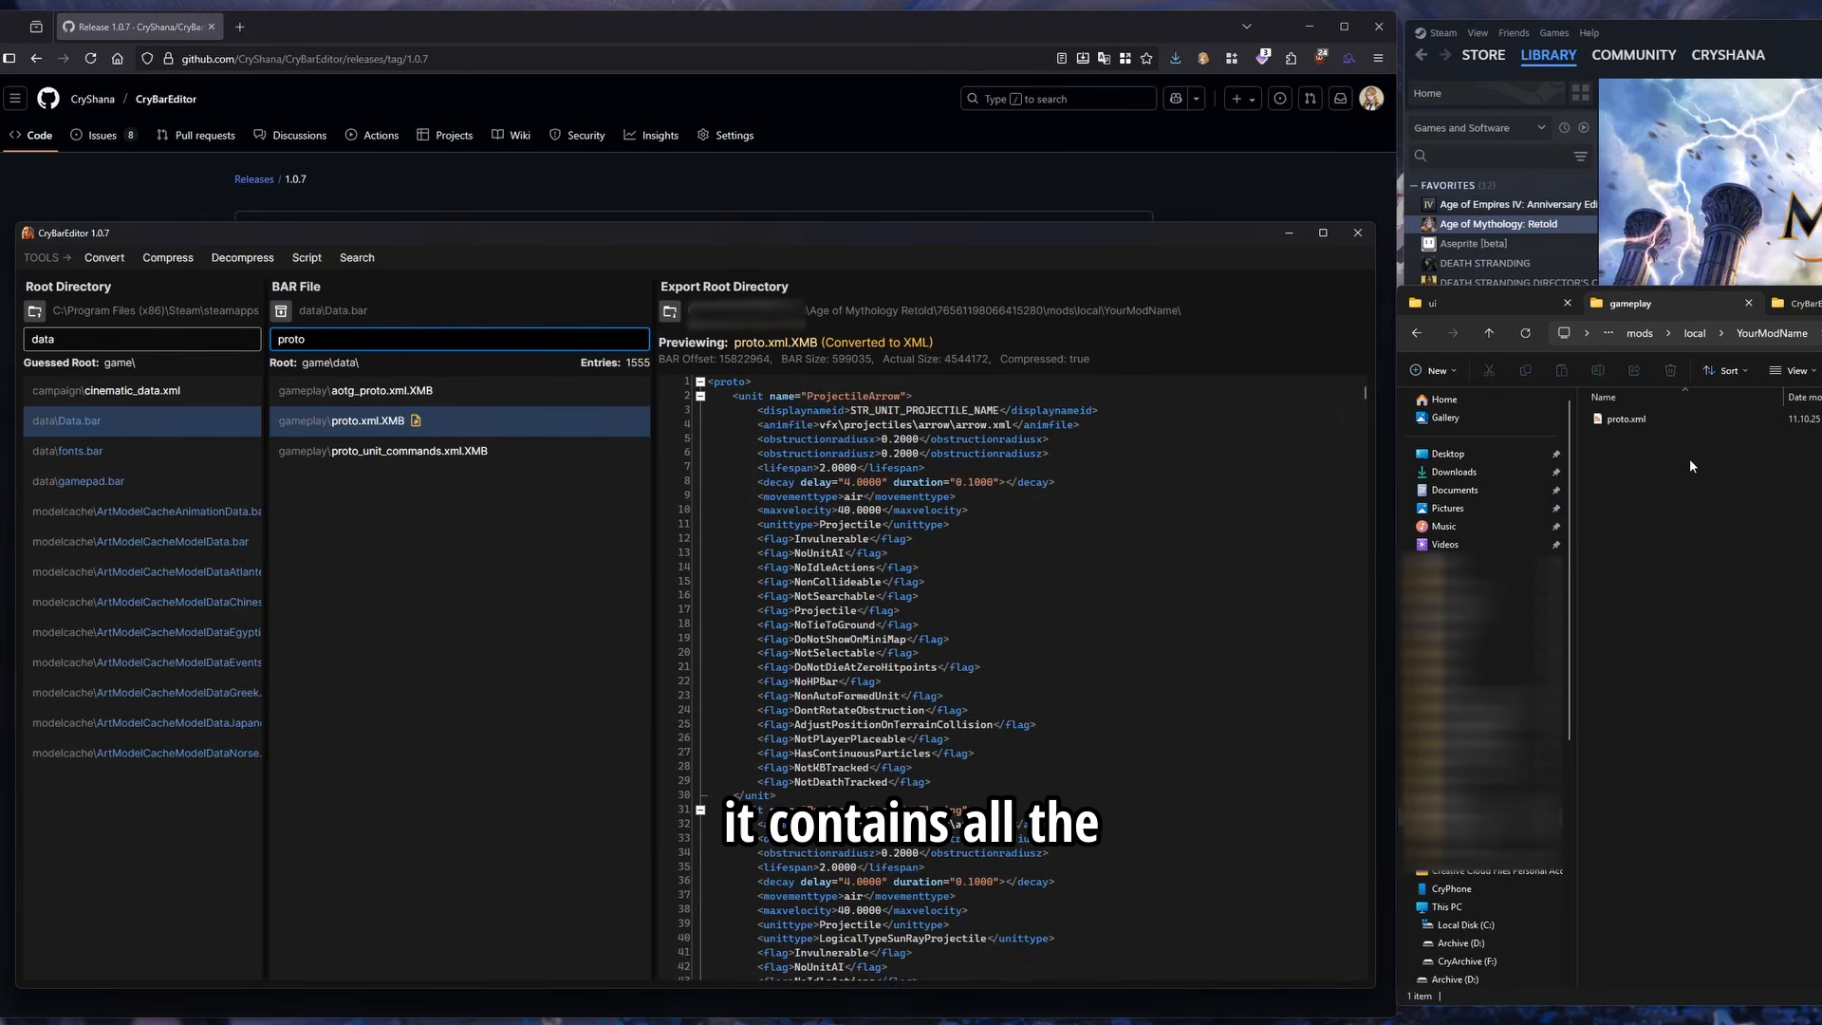
click(1634, 422)
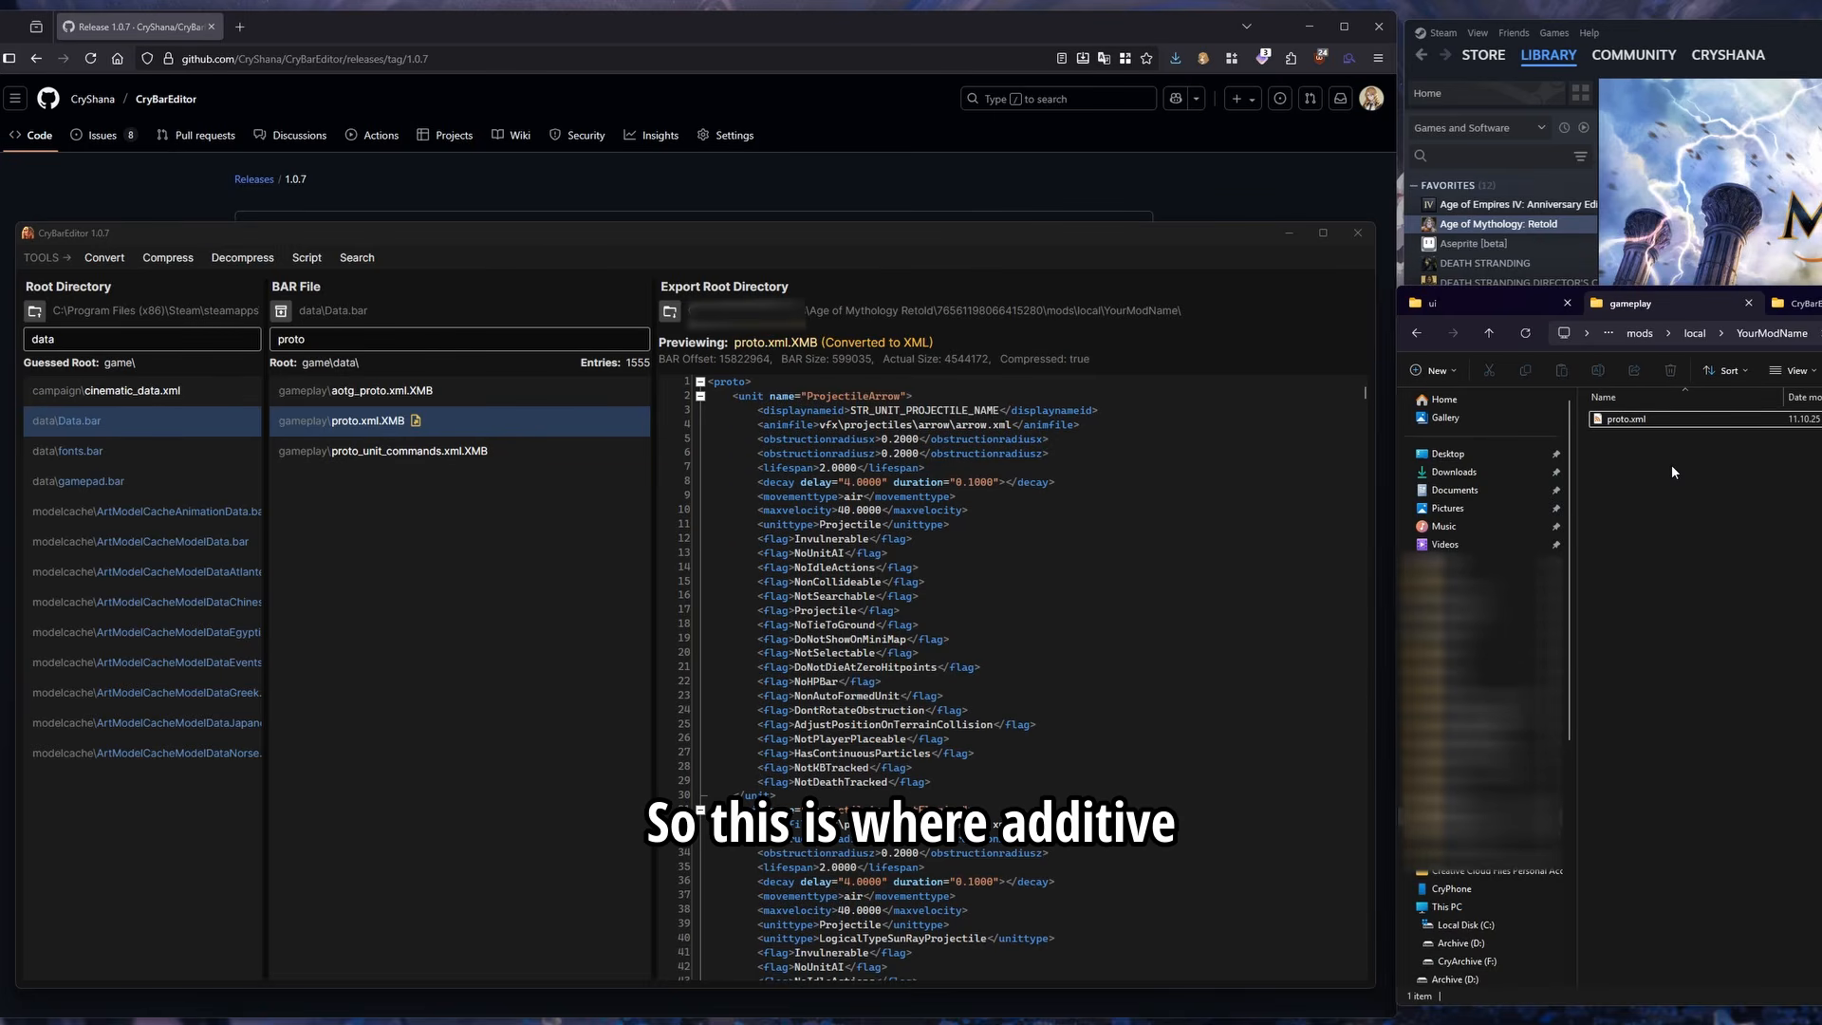
click(1633, 424)
drag(1676, 466, 1617, 463)
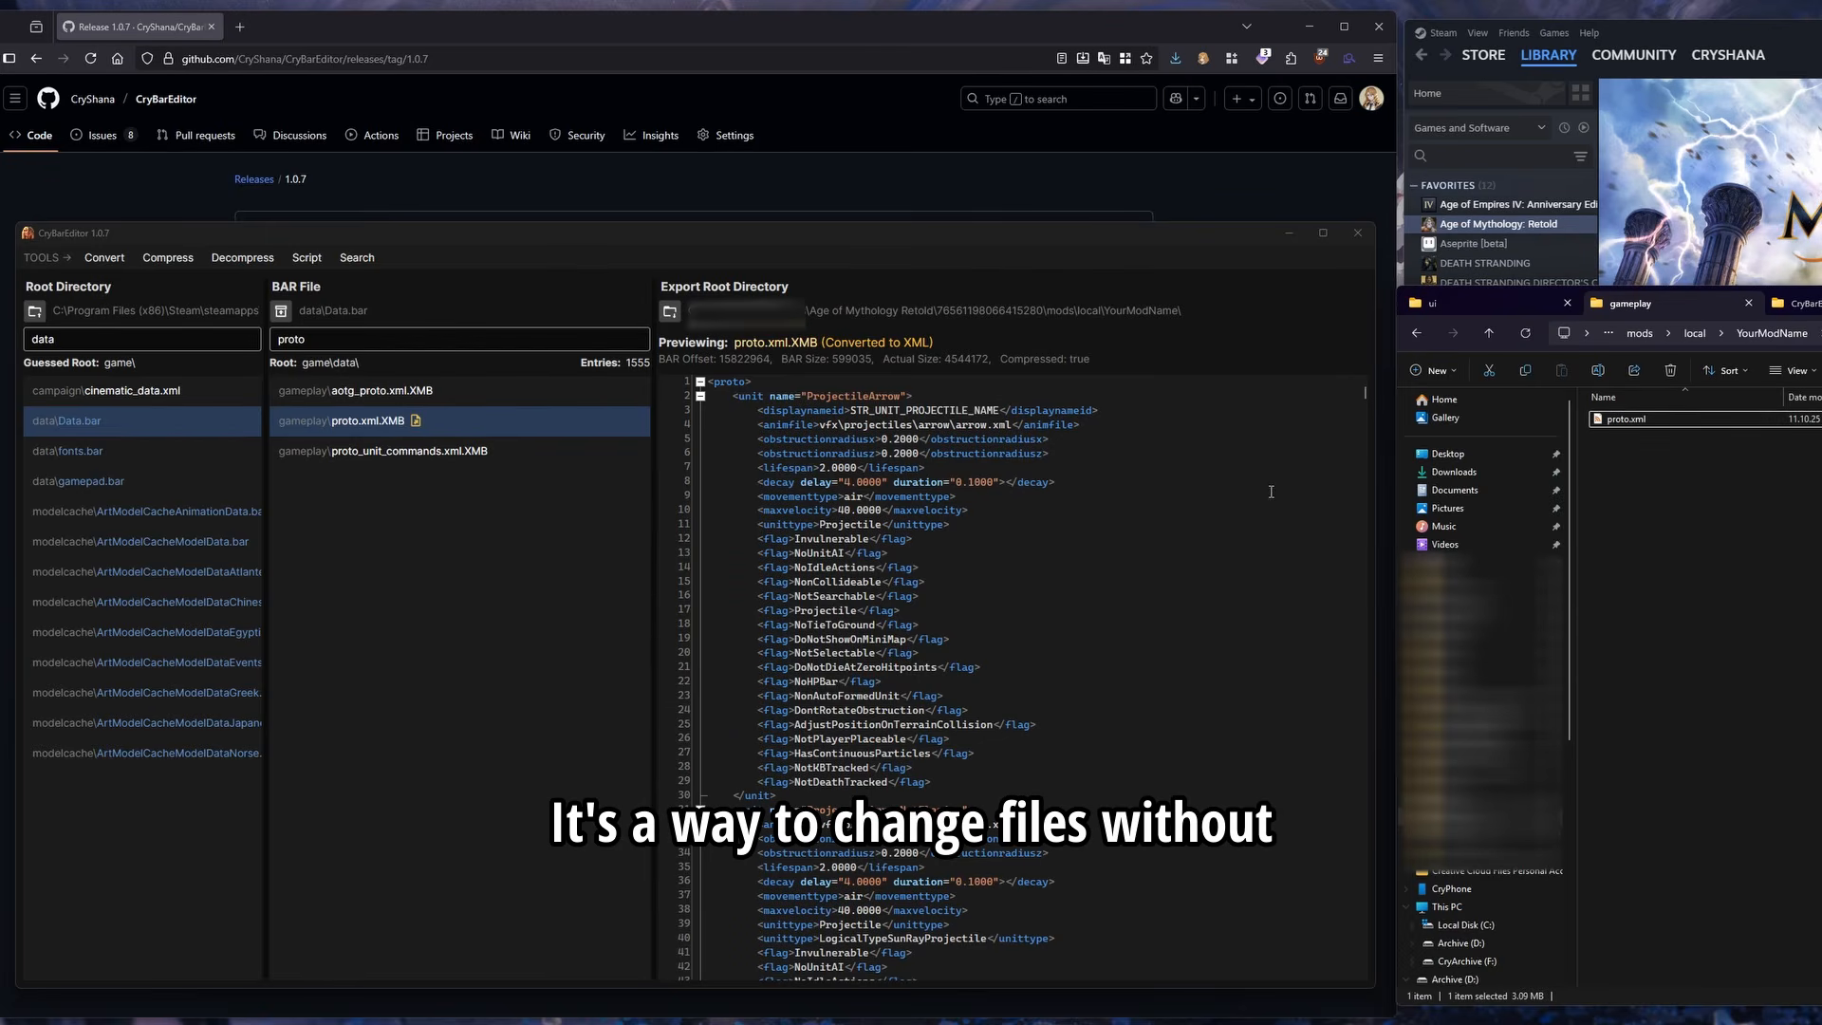
scroll(1357, 408, down, 20)
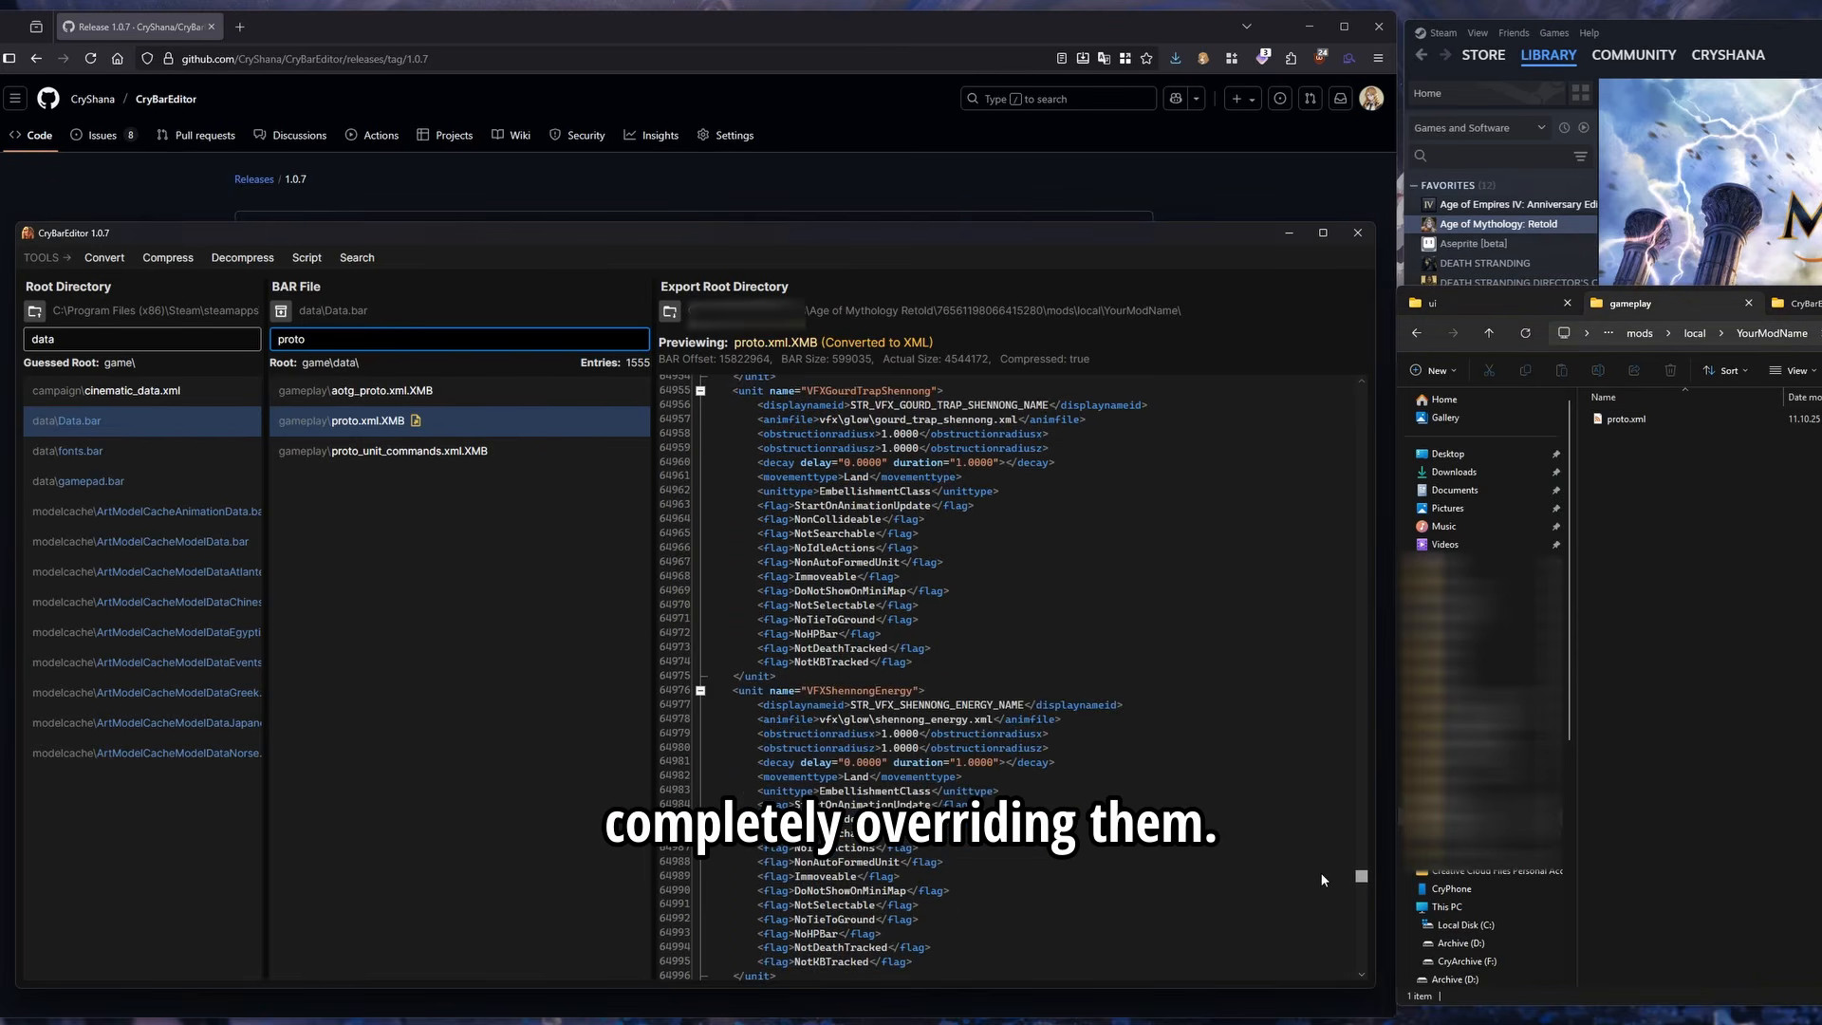
drag(1301, 392, 1281, 385)
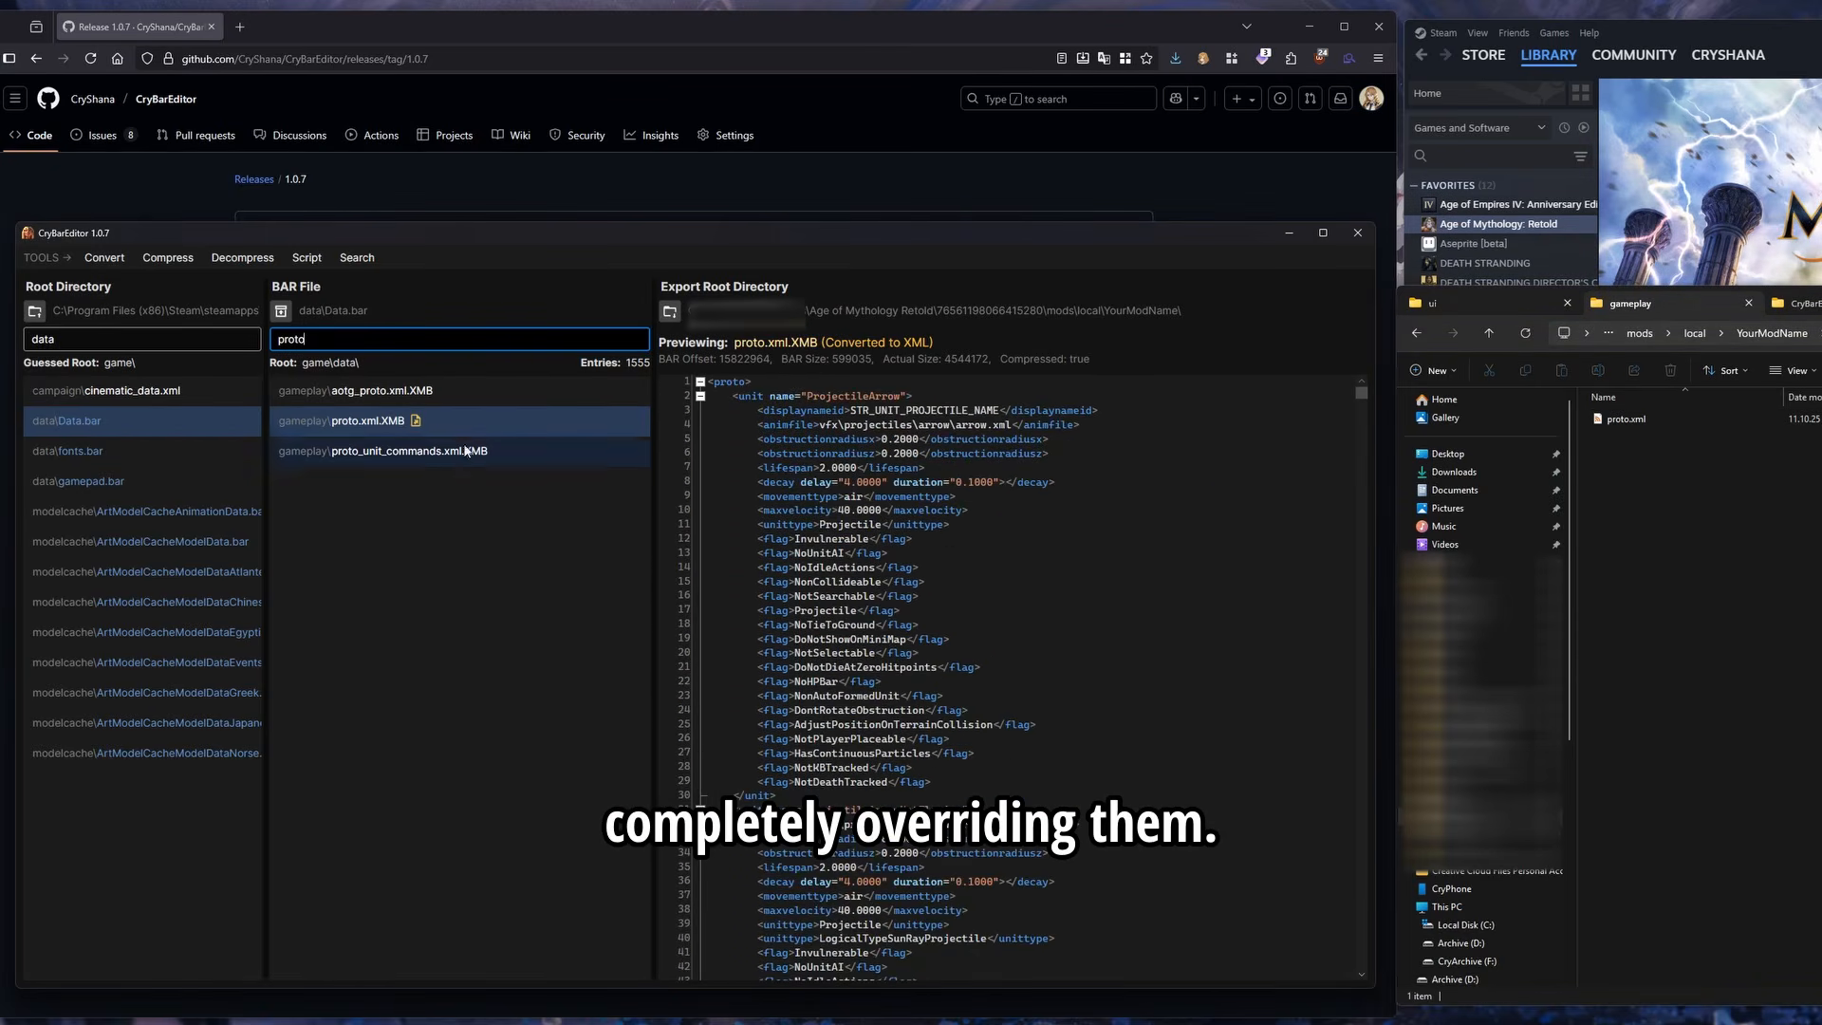
Create an additive mod from proto.xml.XMB and delete the full proto.xml from the mod's gameplay folder
right_click(450, 418)
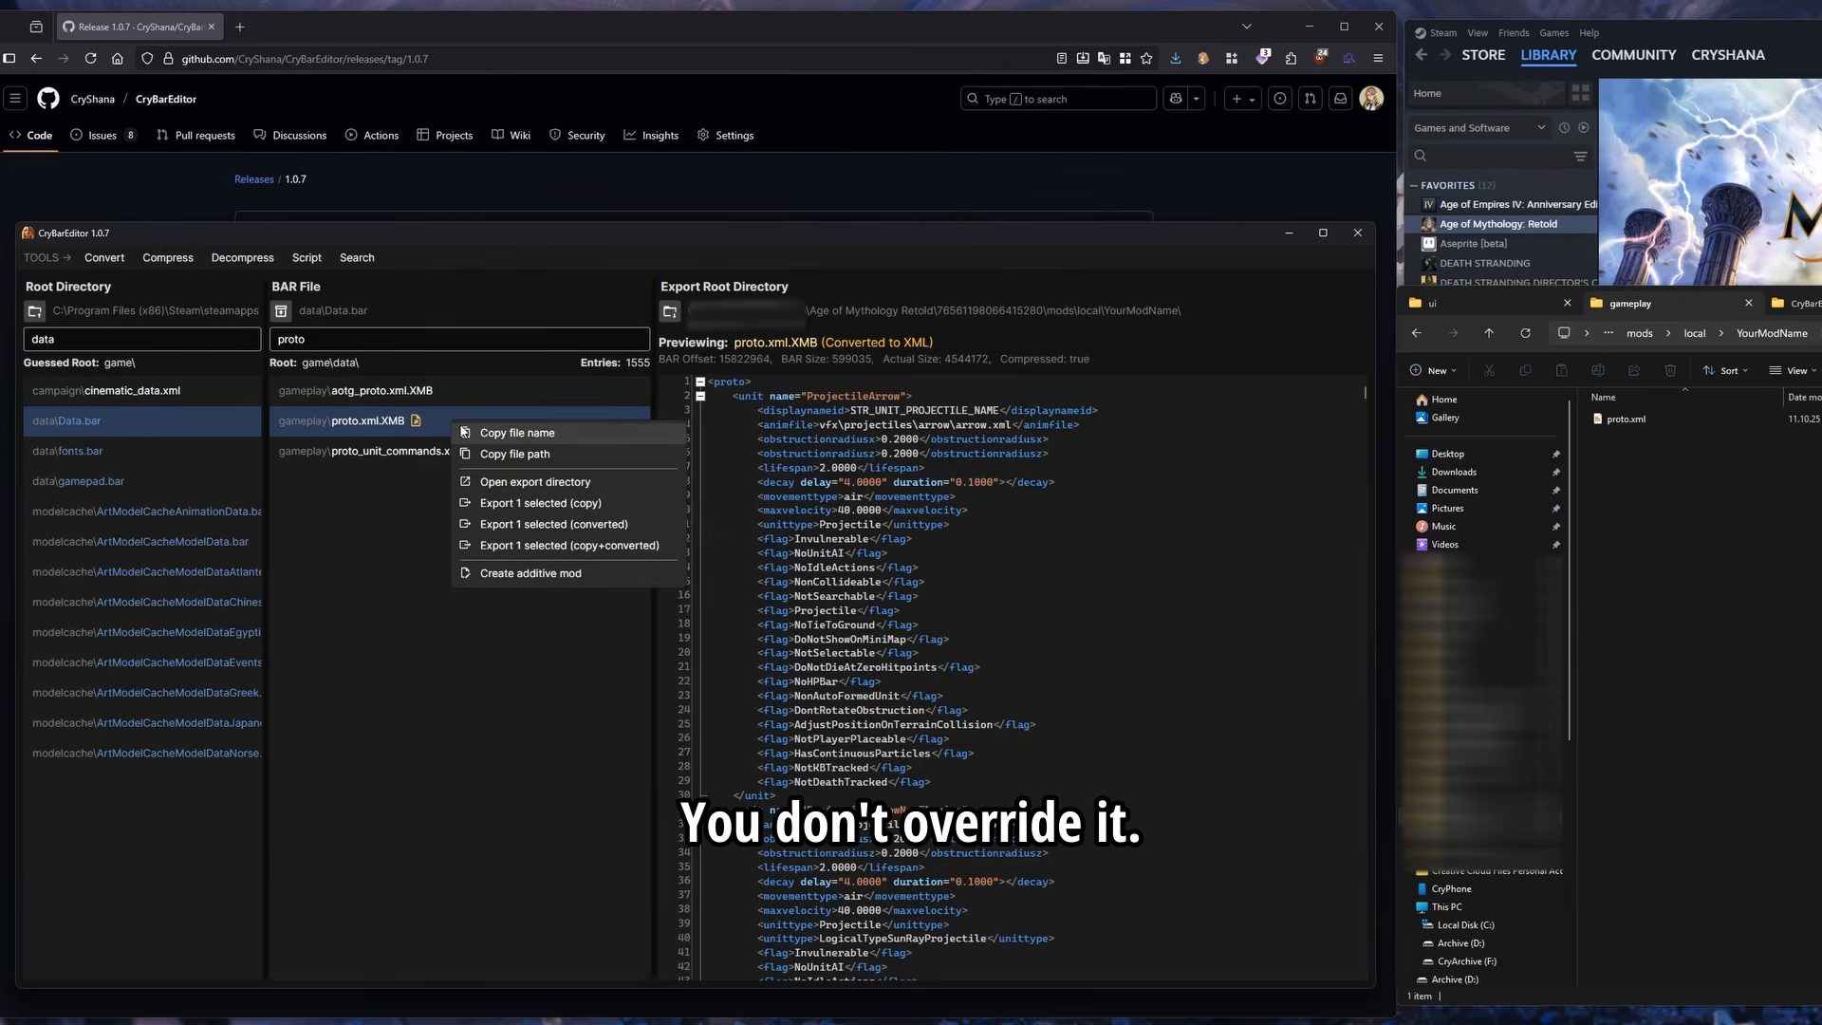
click(543, 577)
click(1634, 437)
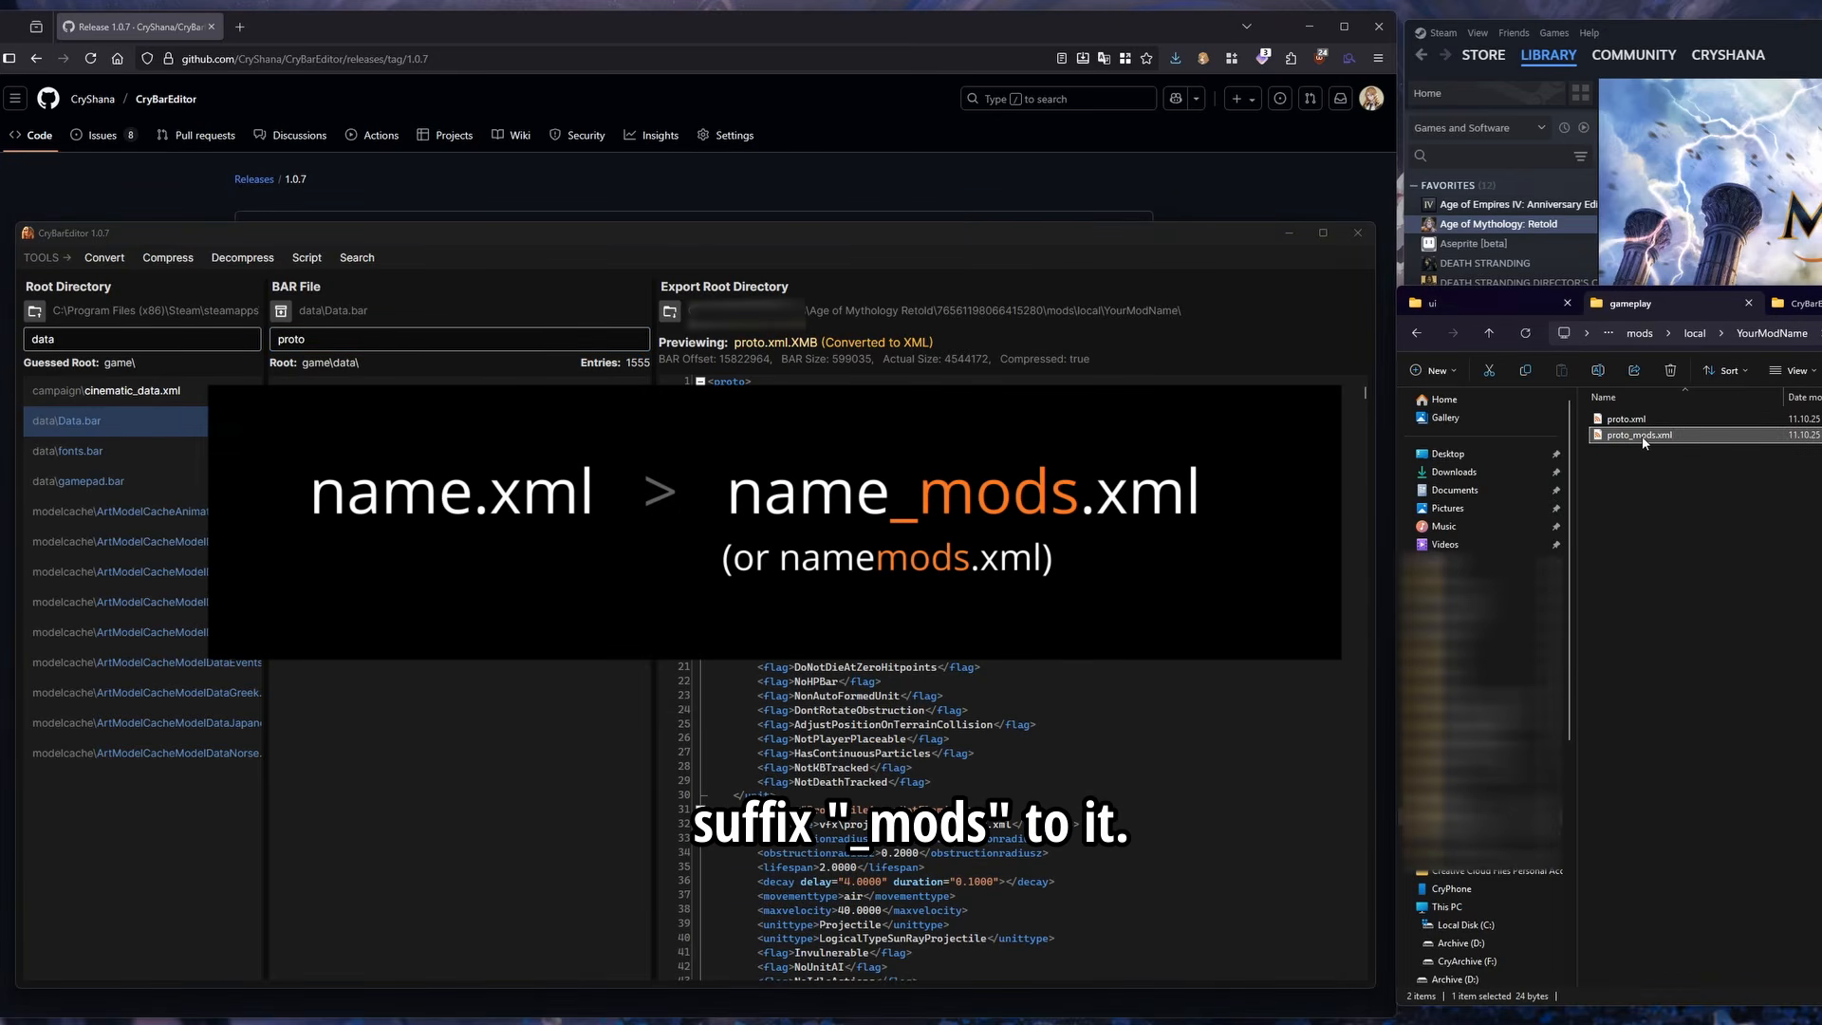
click(1656, 420)
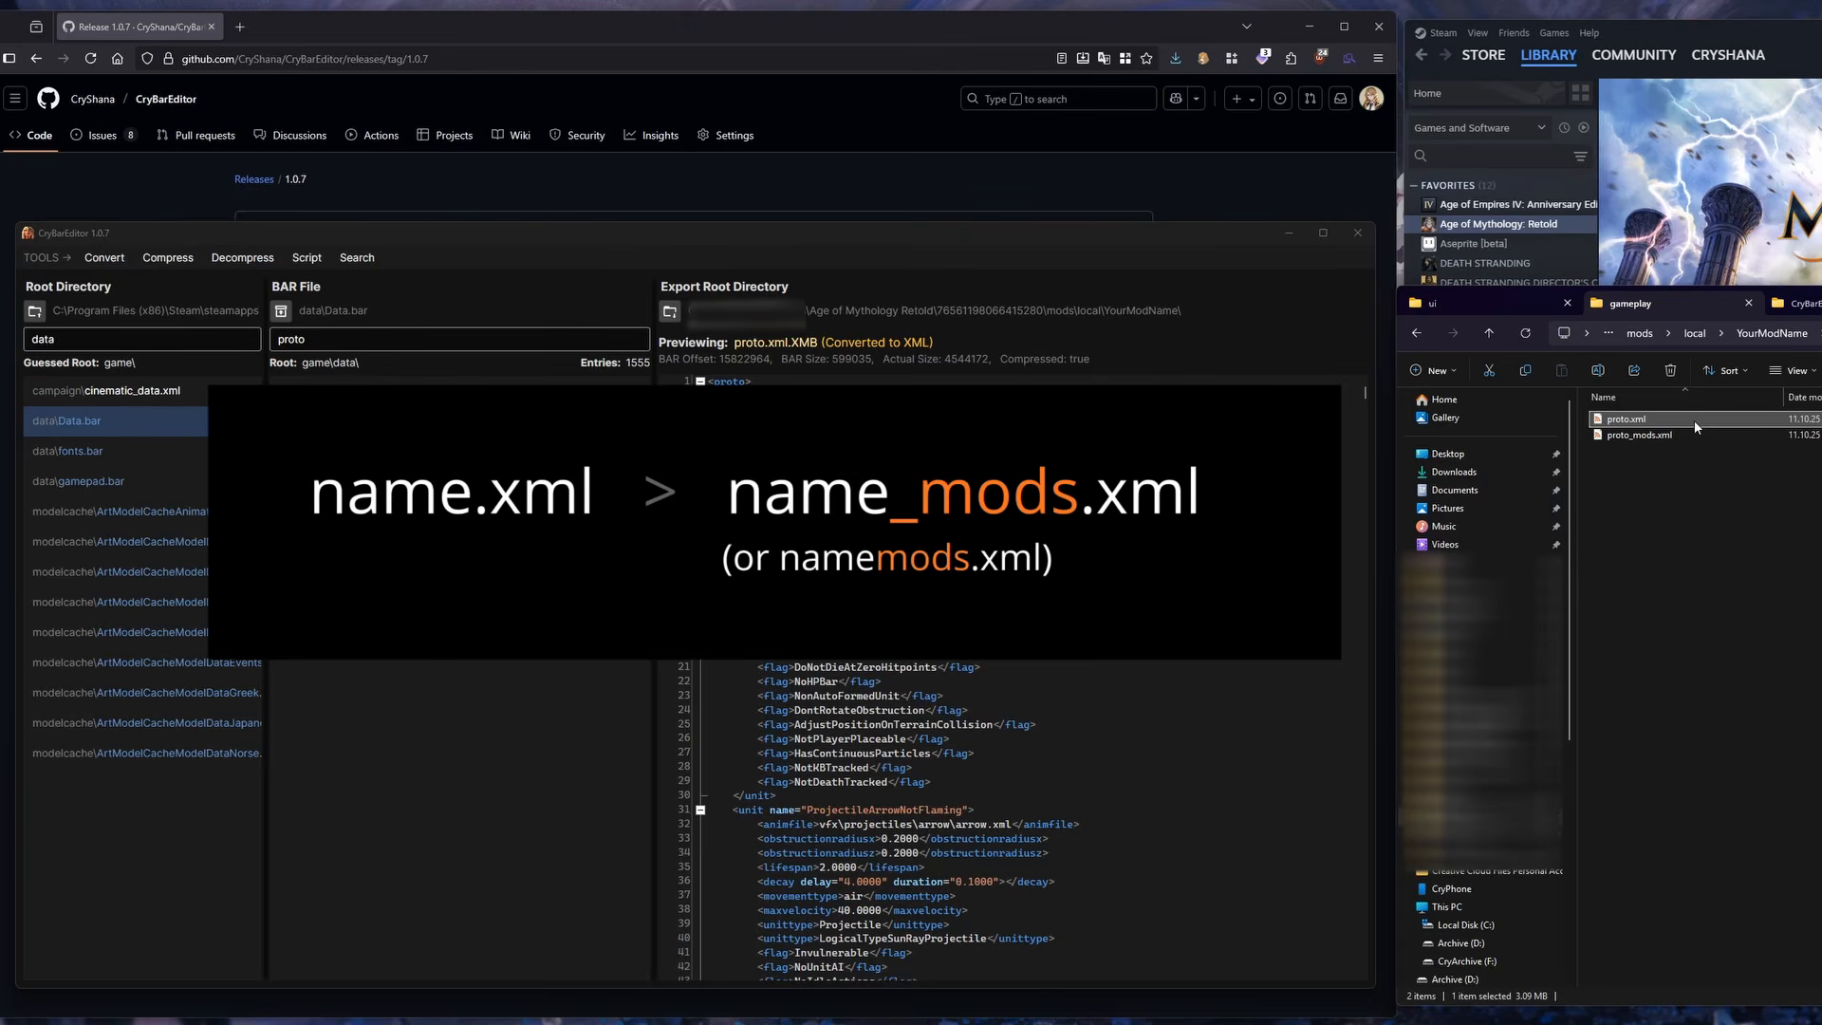
key(Delete)
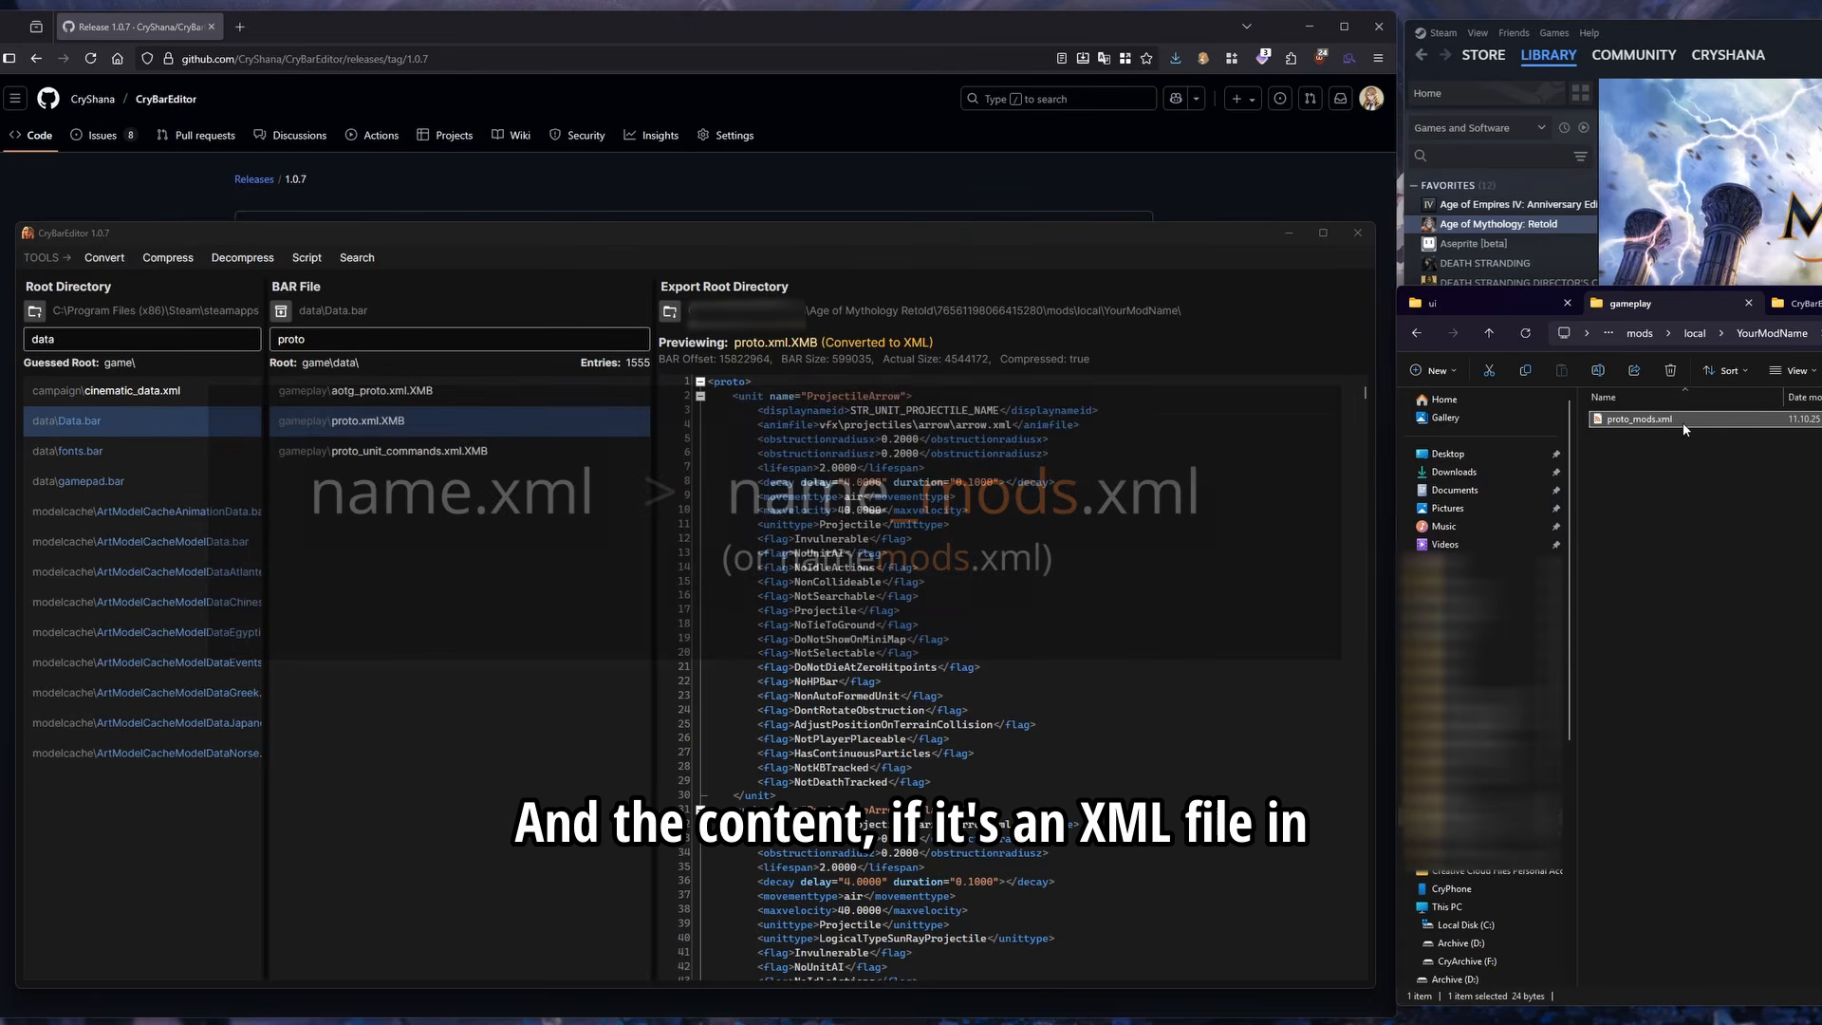
Open proto_mods.xml in Visual Studio Code and place the text cursor after the opening protomods tag
double_click(1682, 423)
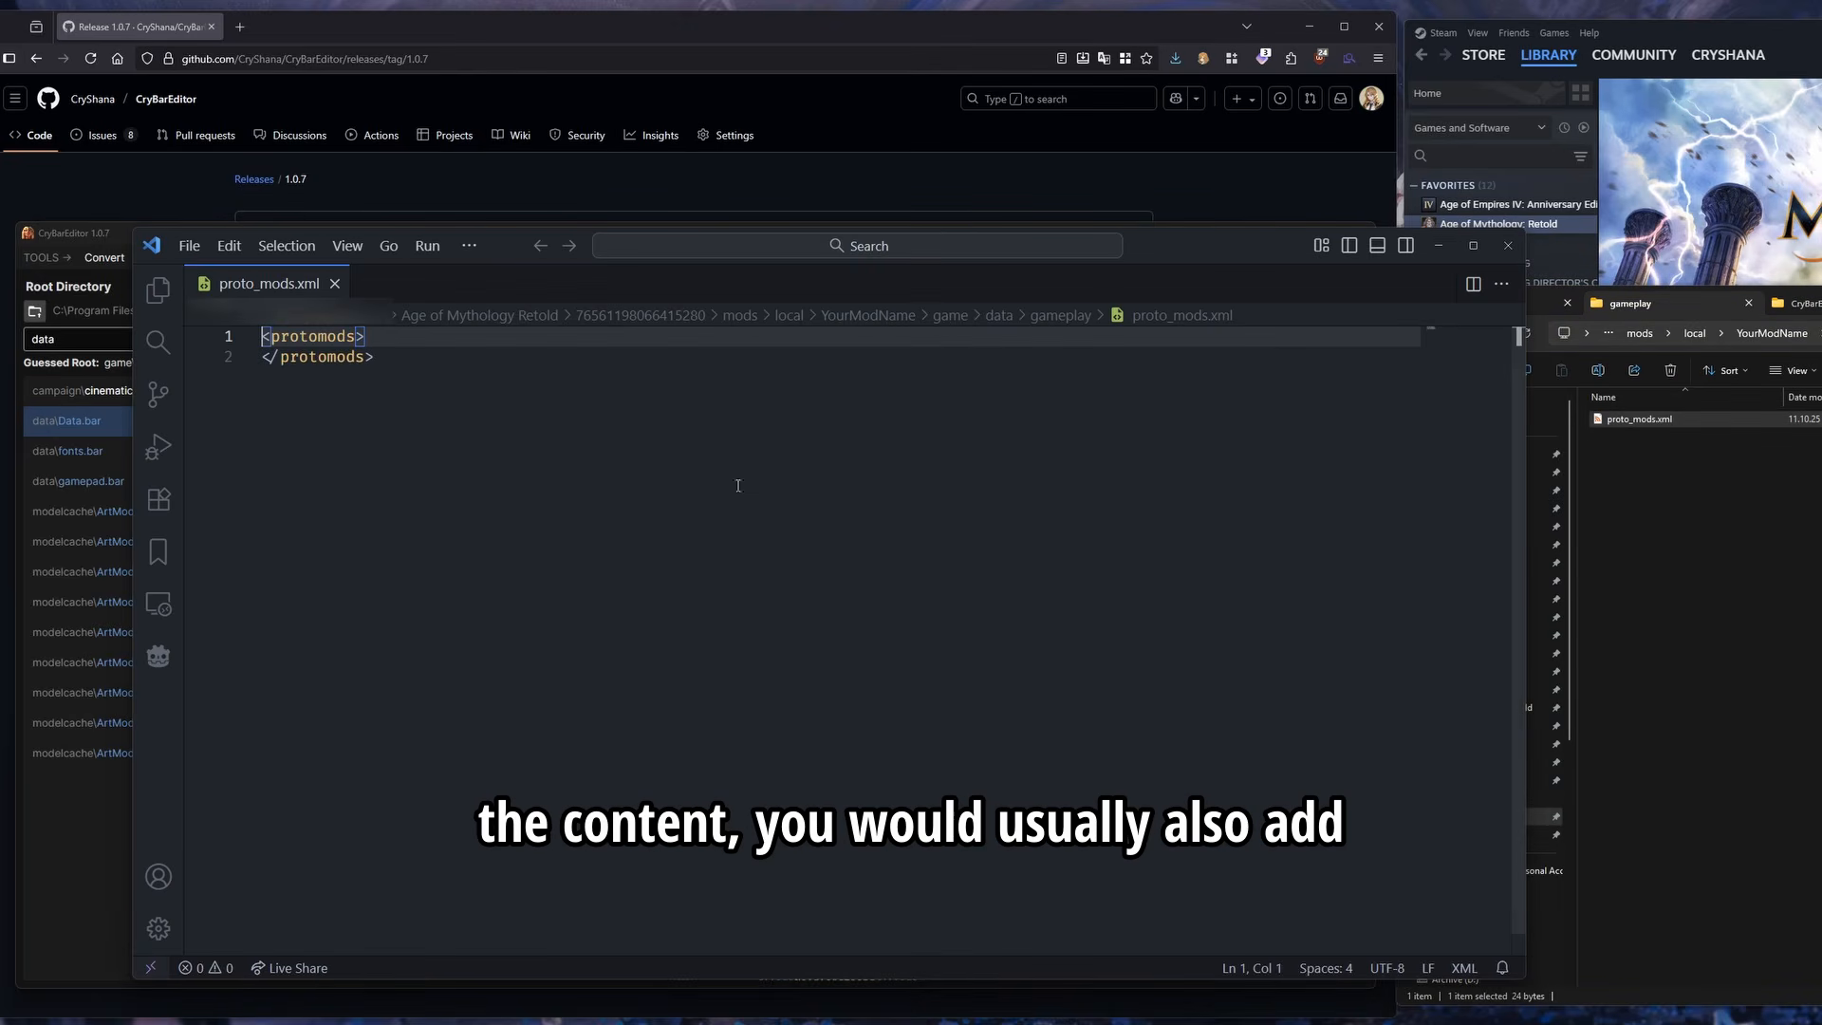
click(421, 395)
click(434, 338)
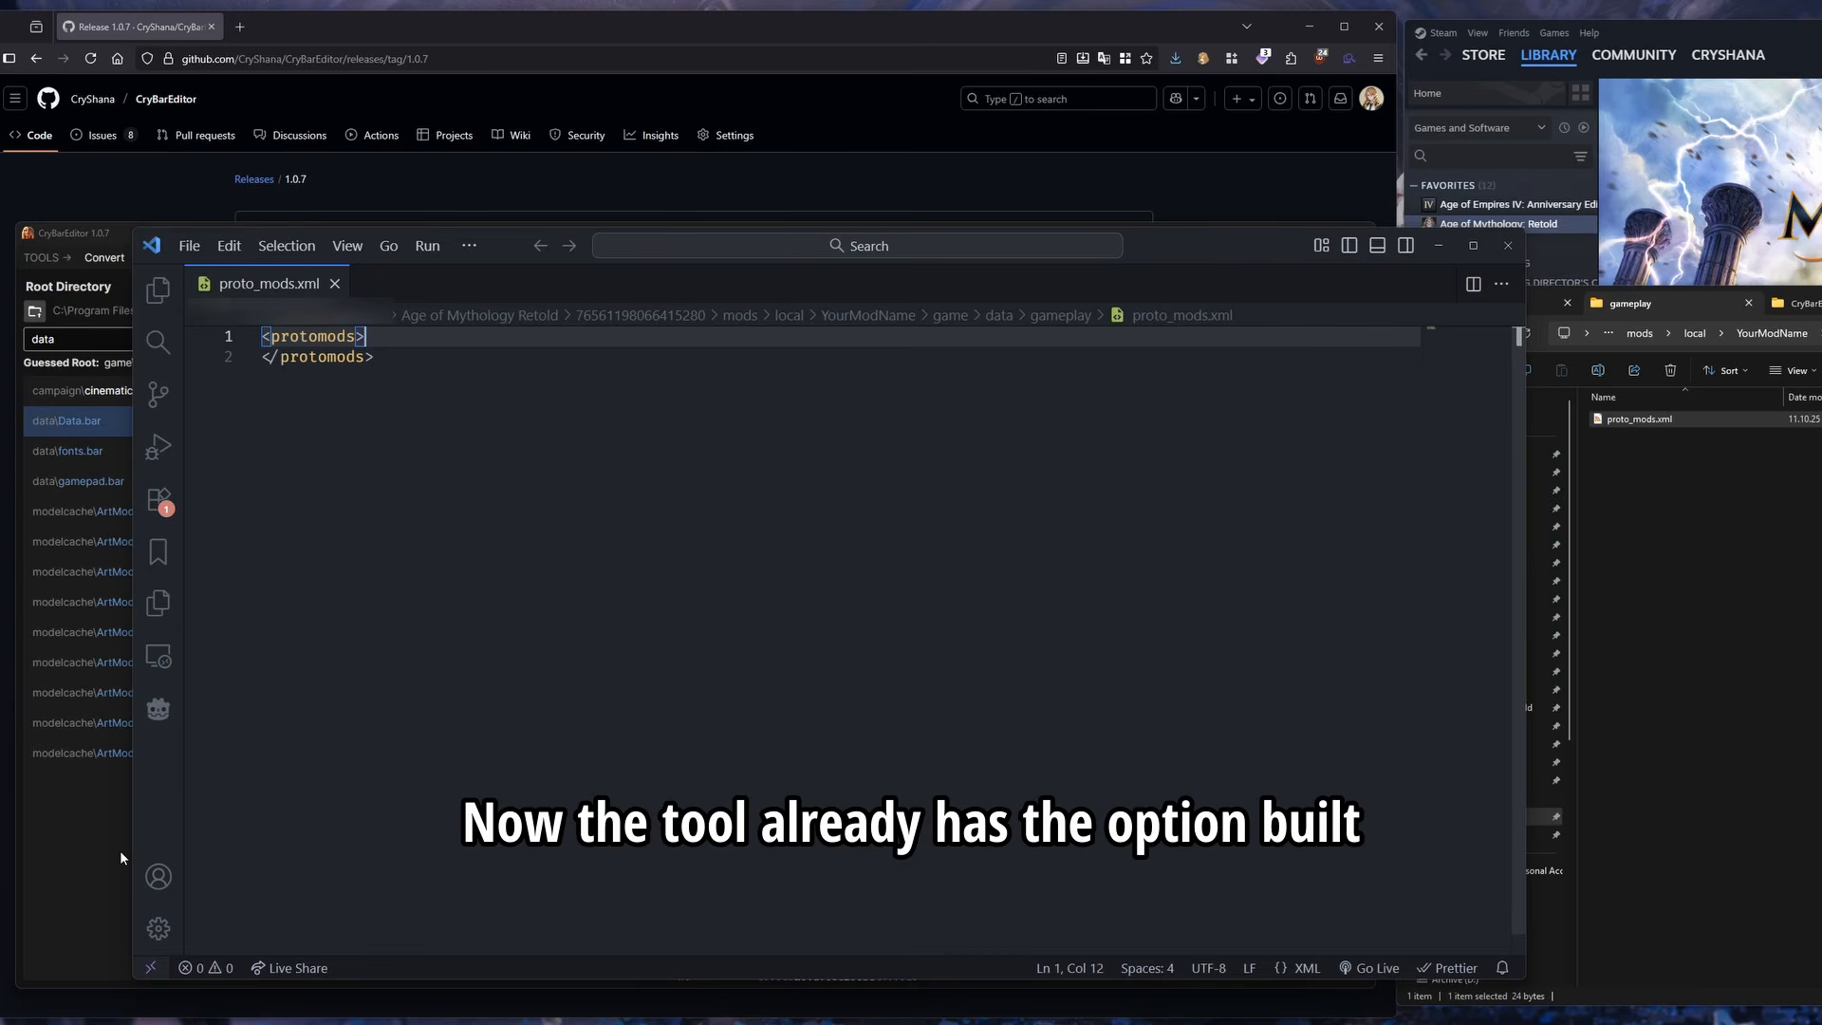
Add an empty line between the opening and closing protomods tags in proto_mods.xml
click(89, 856)
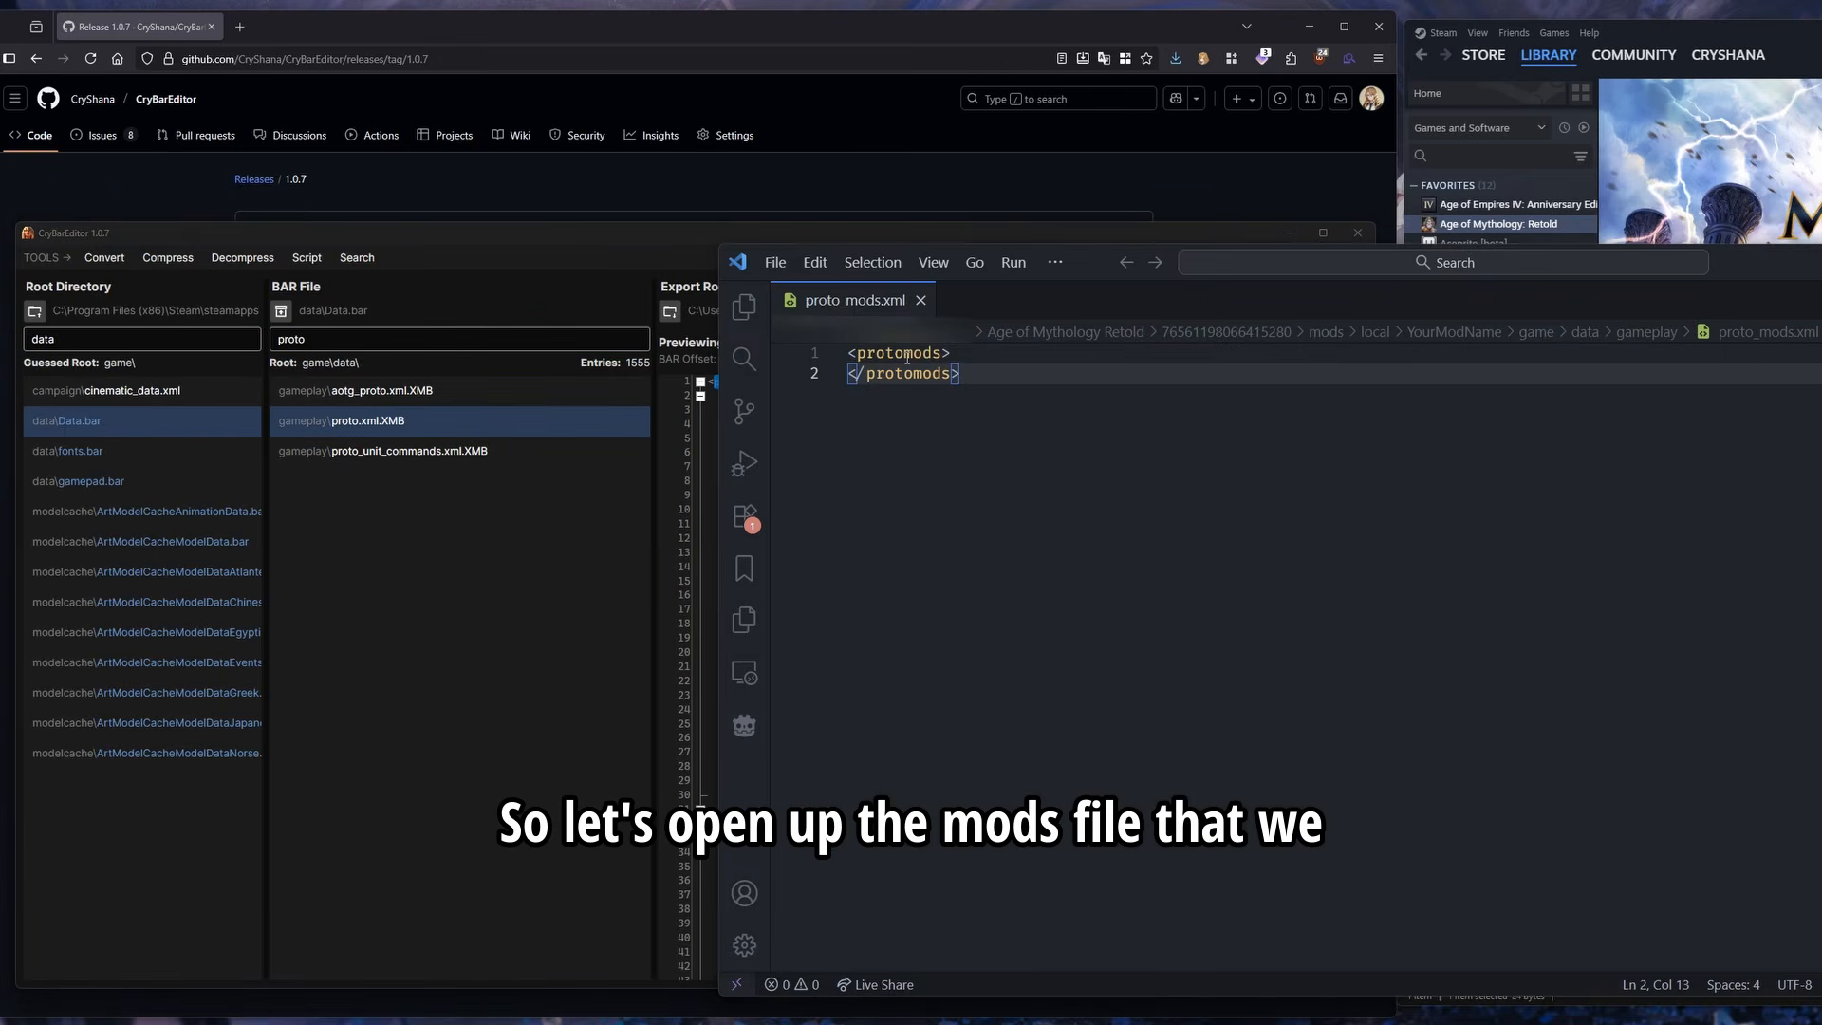
double_click(907, 357)
click(982, 357)
key(Return)
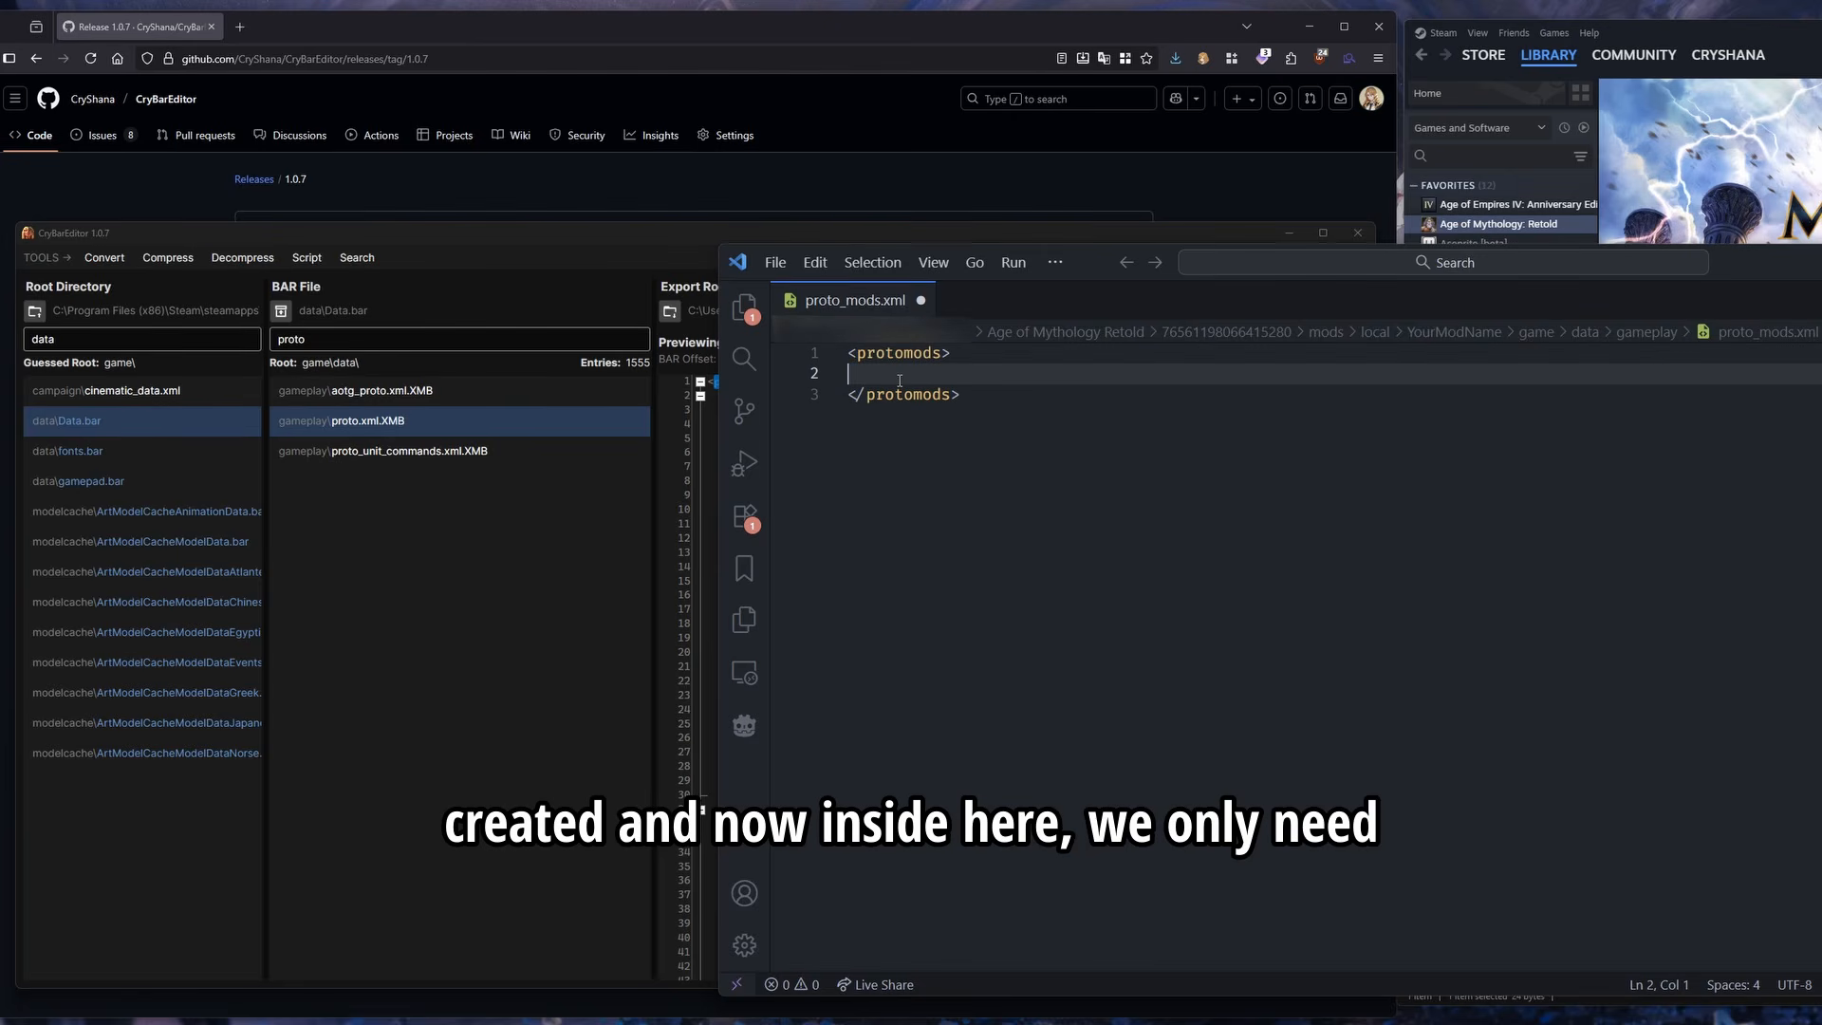
Switch to CryBarEditor and search the proto.xml.XMB preview for VillagerGreek
click(538, 577)
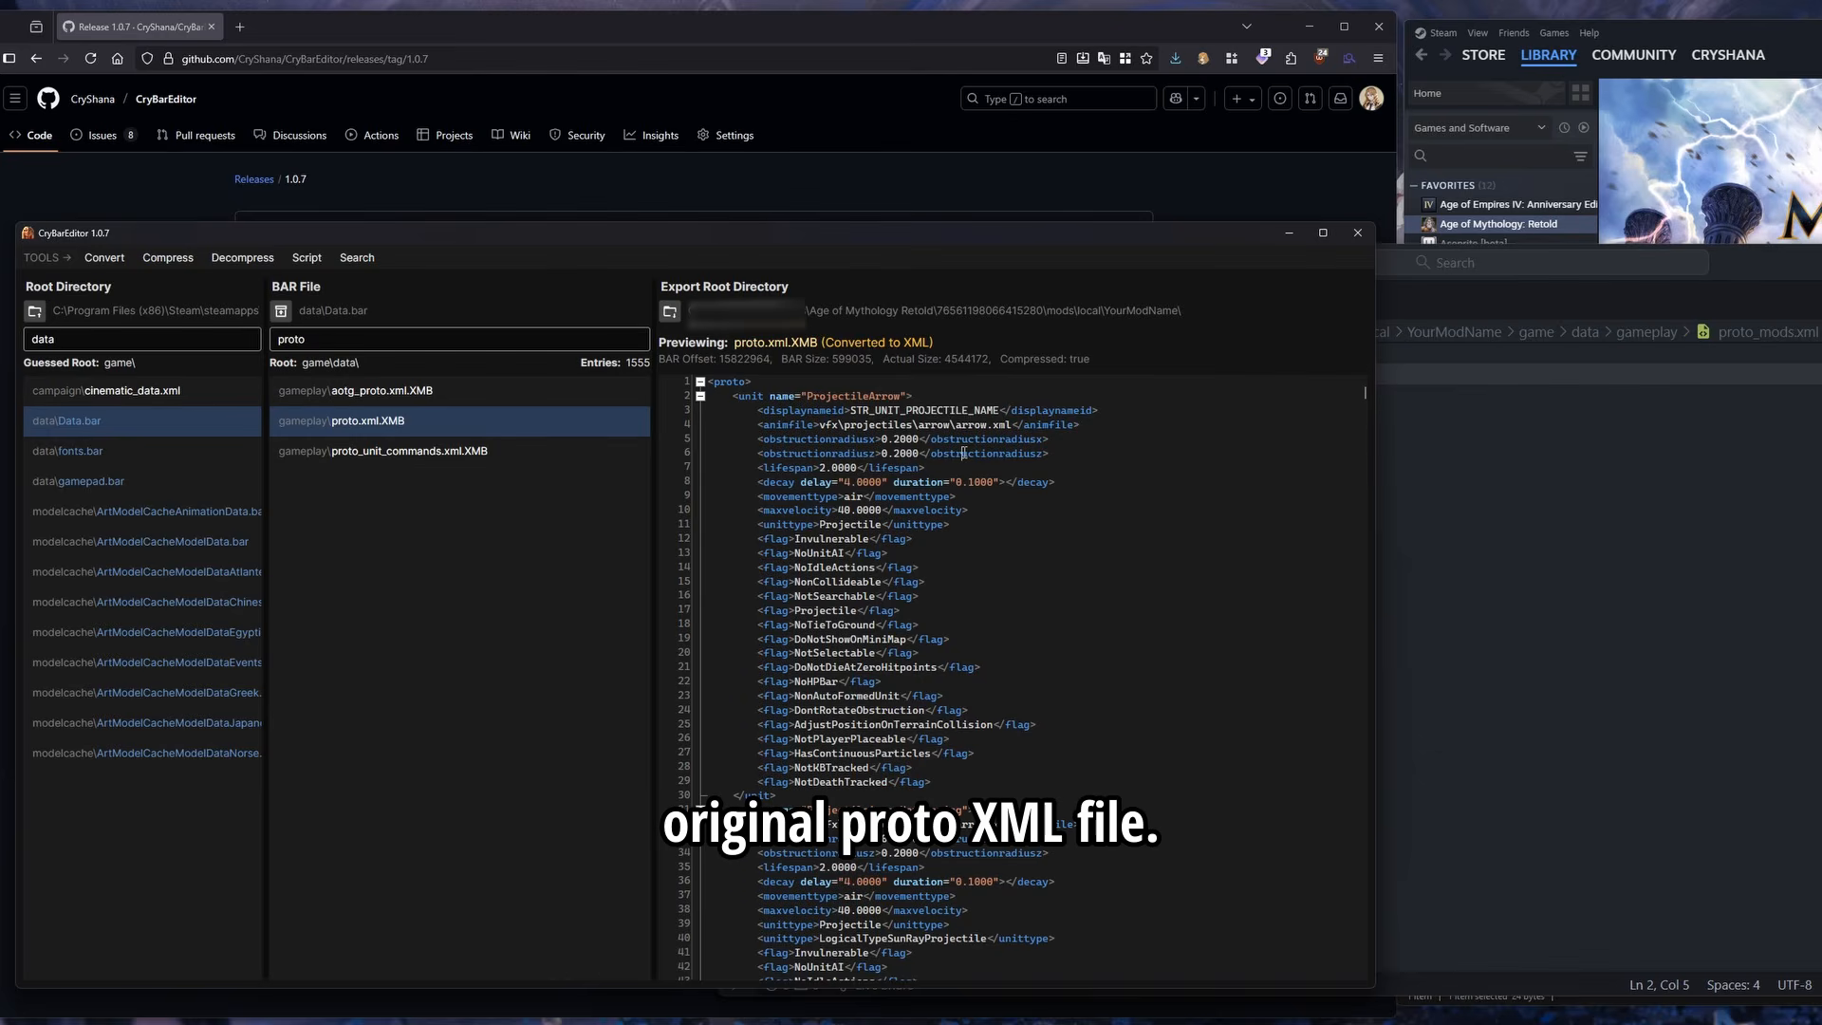
key(ctrl+f)
text(VillagerGreek)
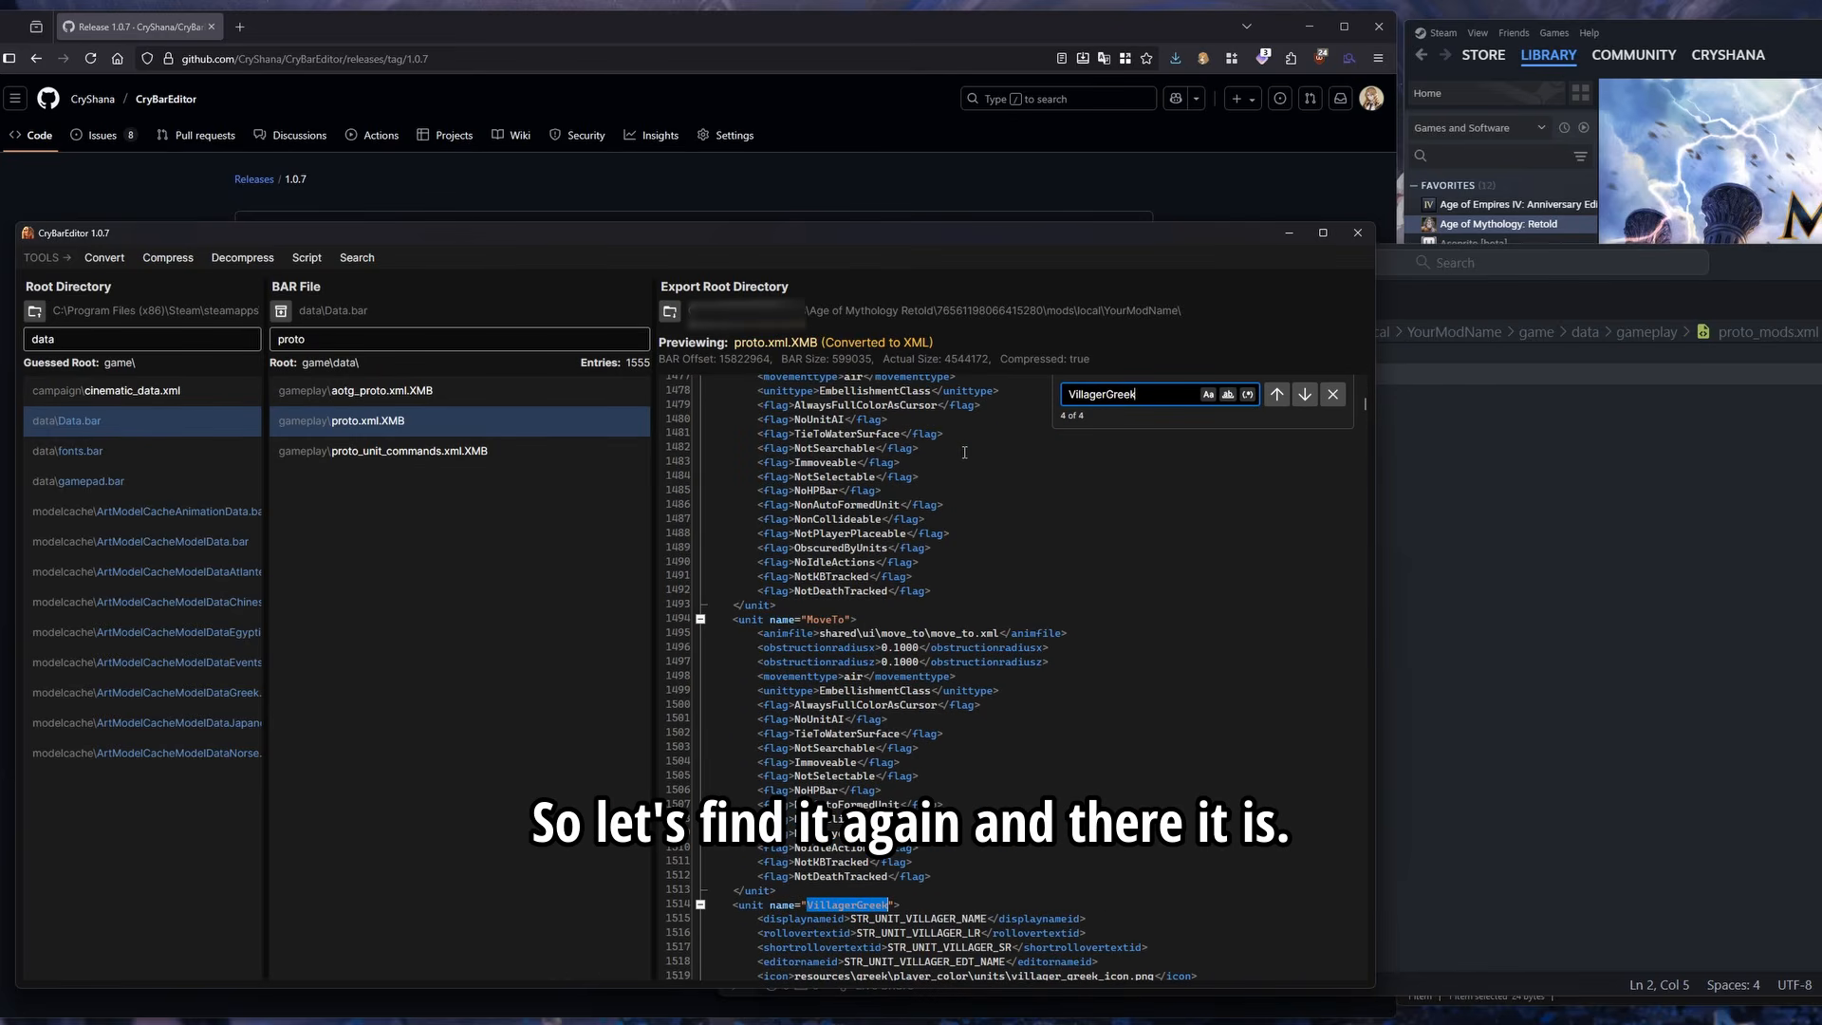
Copy the entire VillagerGreek unit block from the preview into proto_mods.xml between the protomods tags and enlarge the code editor window
scroll(964, 452, down, 9)
drag(708, 487, 911, 795)
scroll(932, 558, down, 14)
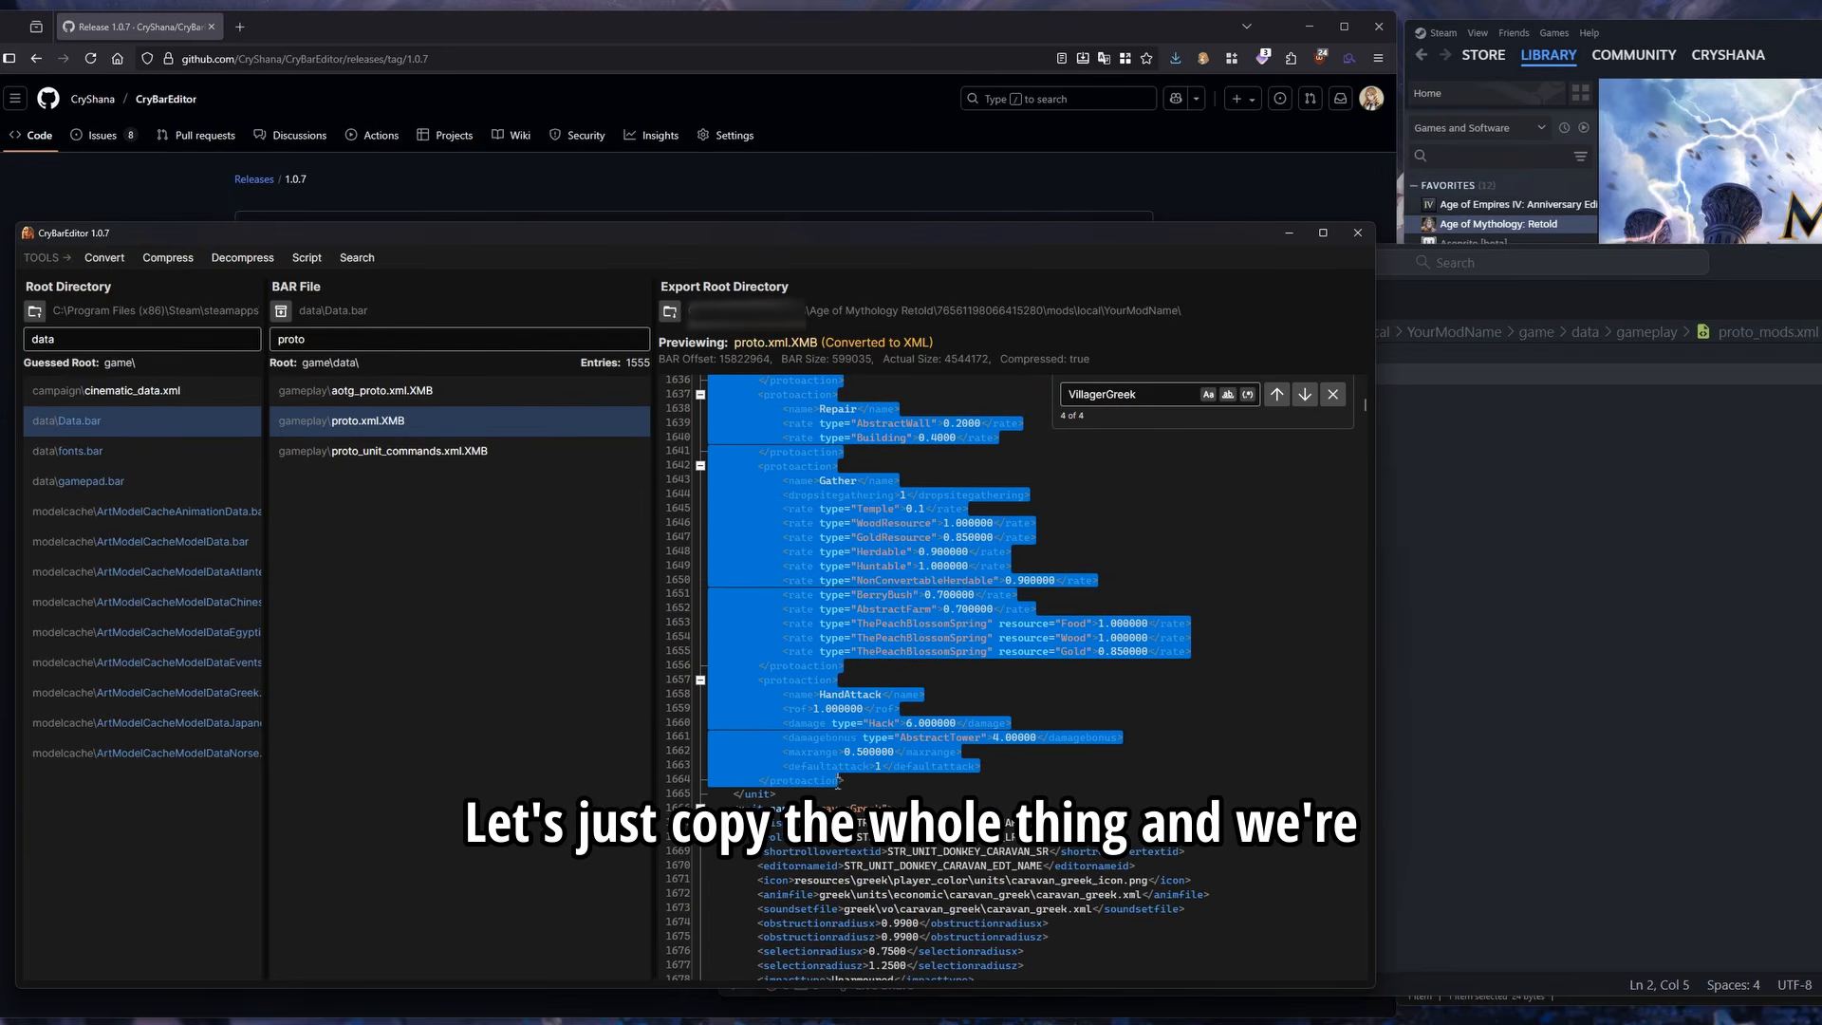
key(ctrl+c)
key(alt+Tab)
key(Return)
key(ctrl+v)
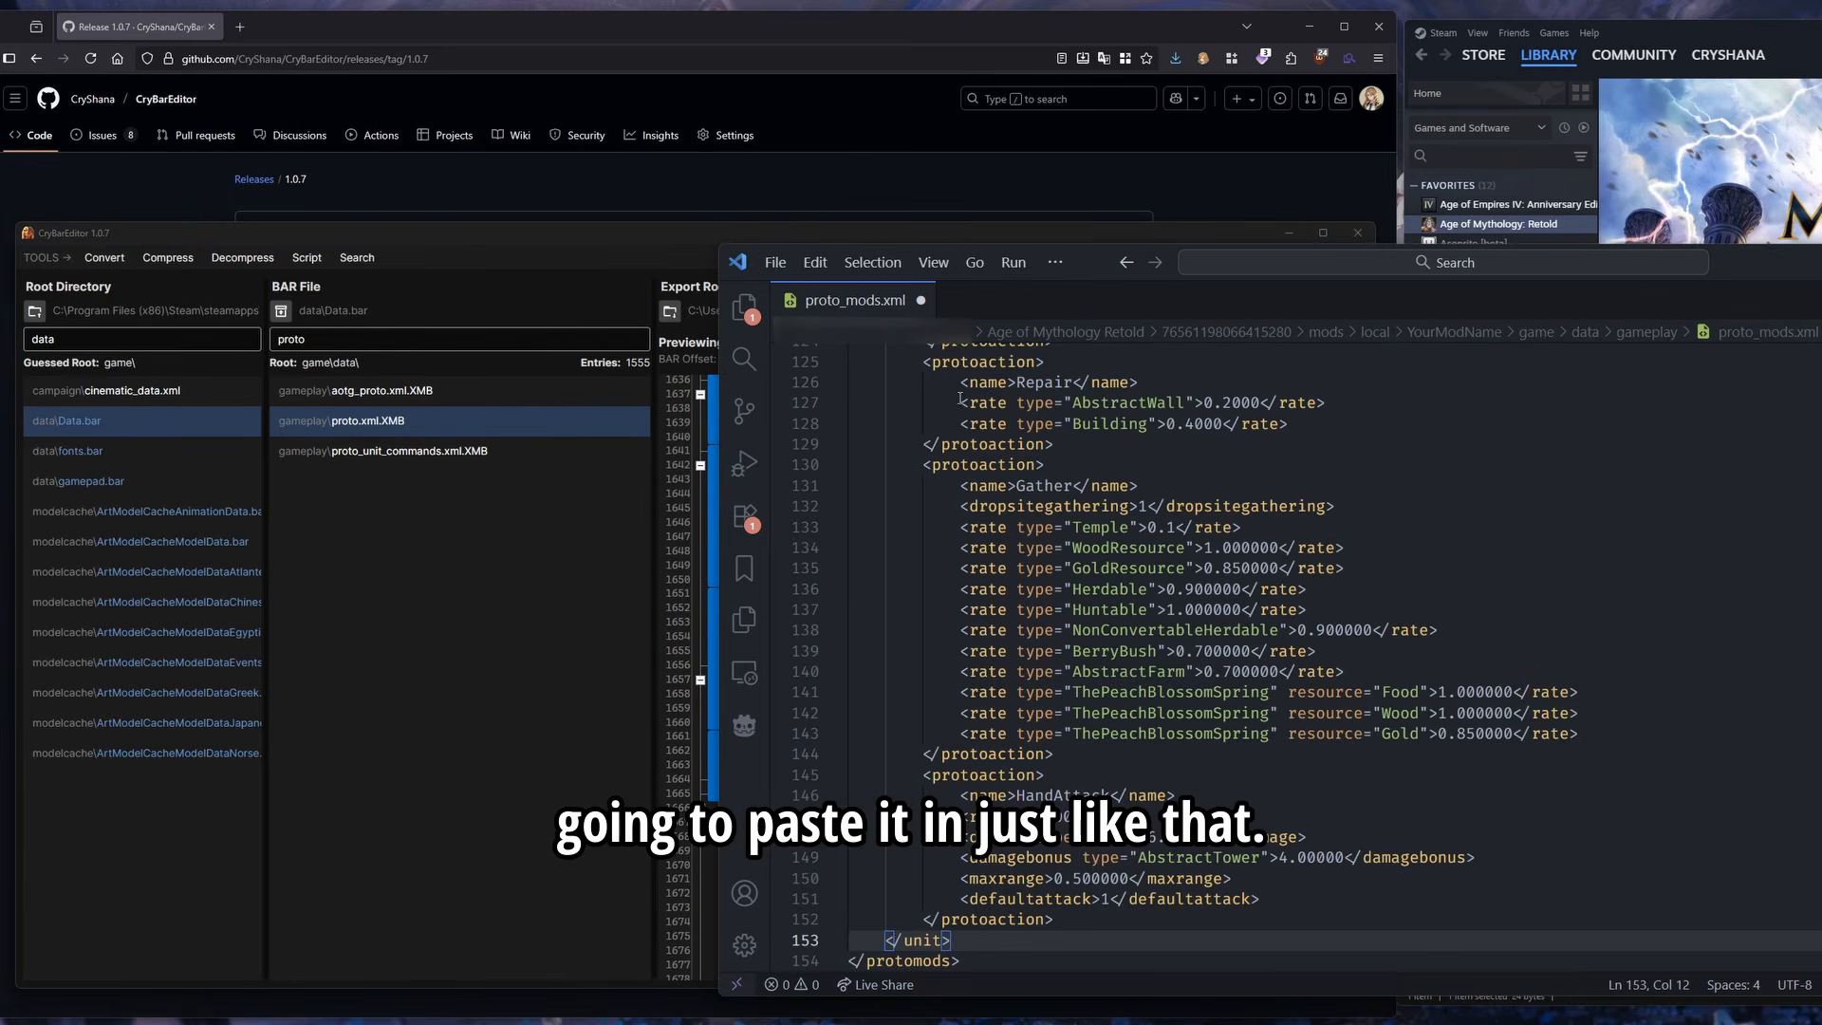
scroll(1047, 533, up, 5)
scroll(1048, 532, up, 20)
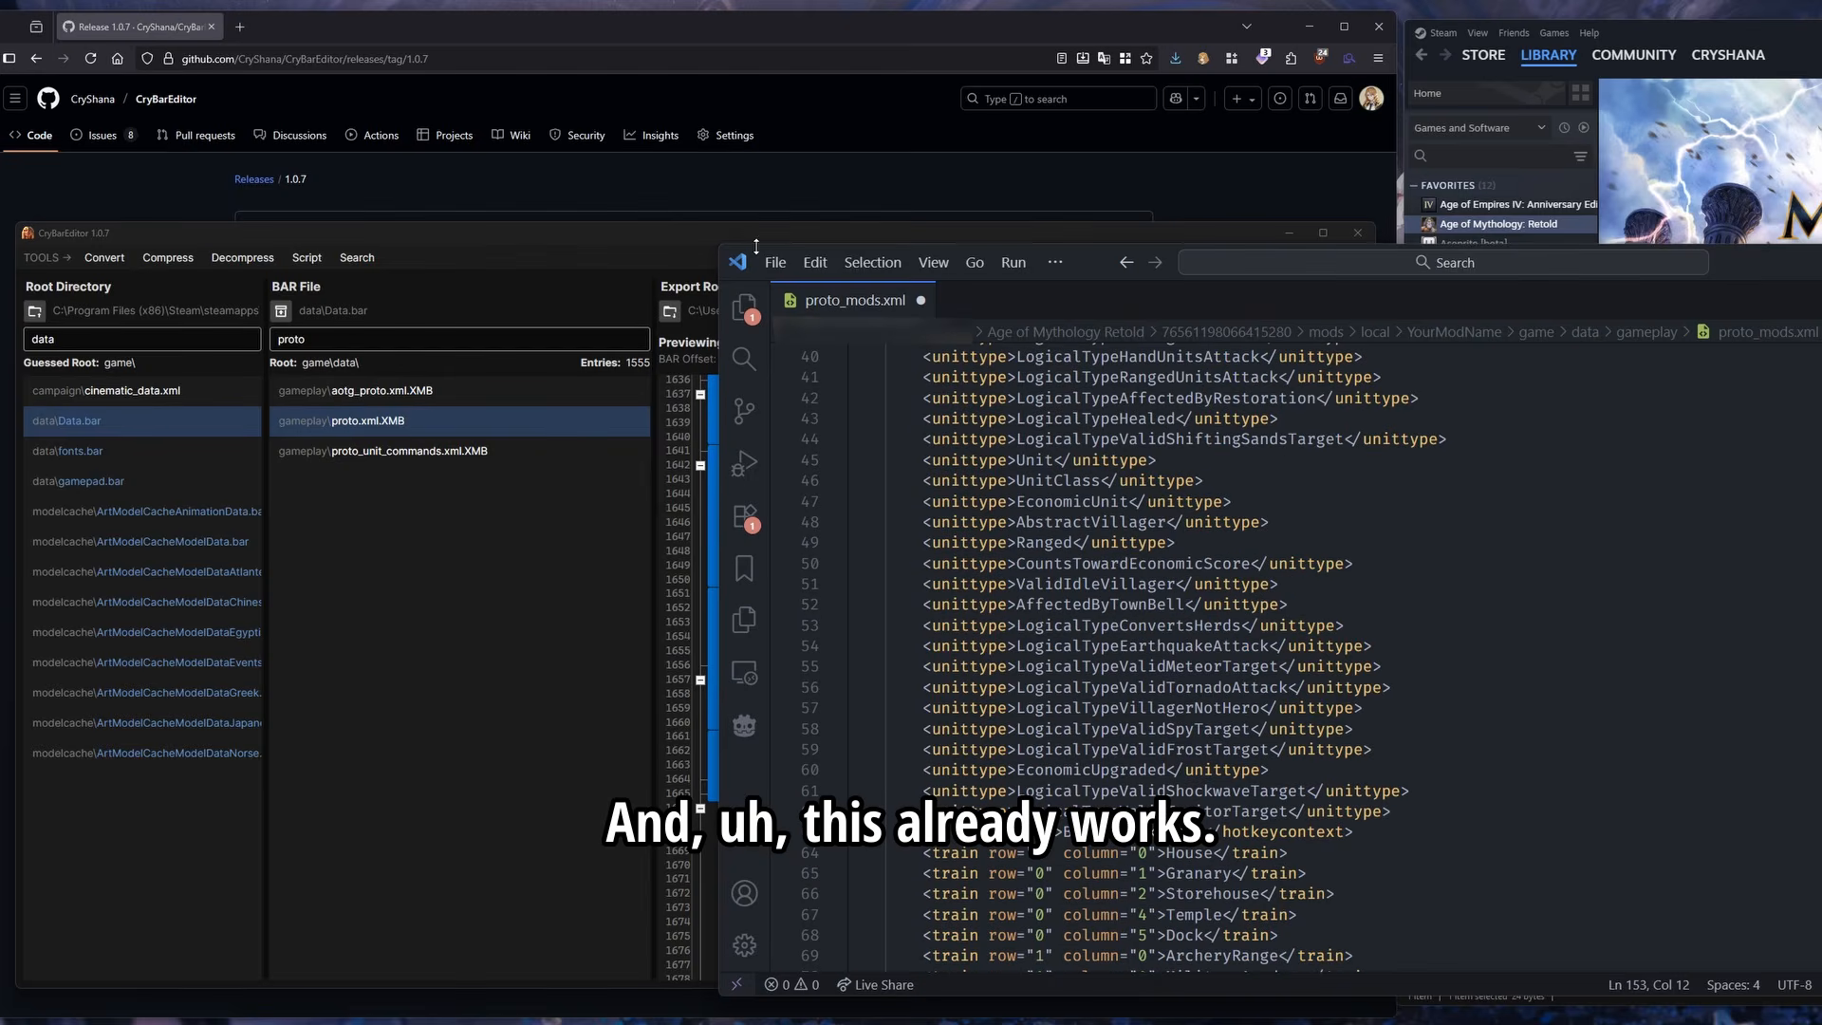
drag(724, 246, 389, 147)
scroll(854, 569, up, 13)
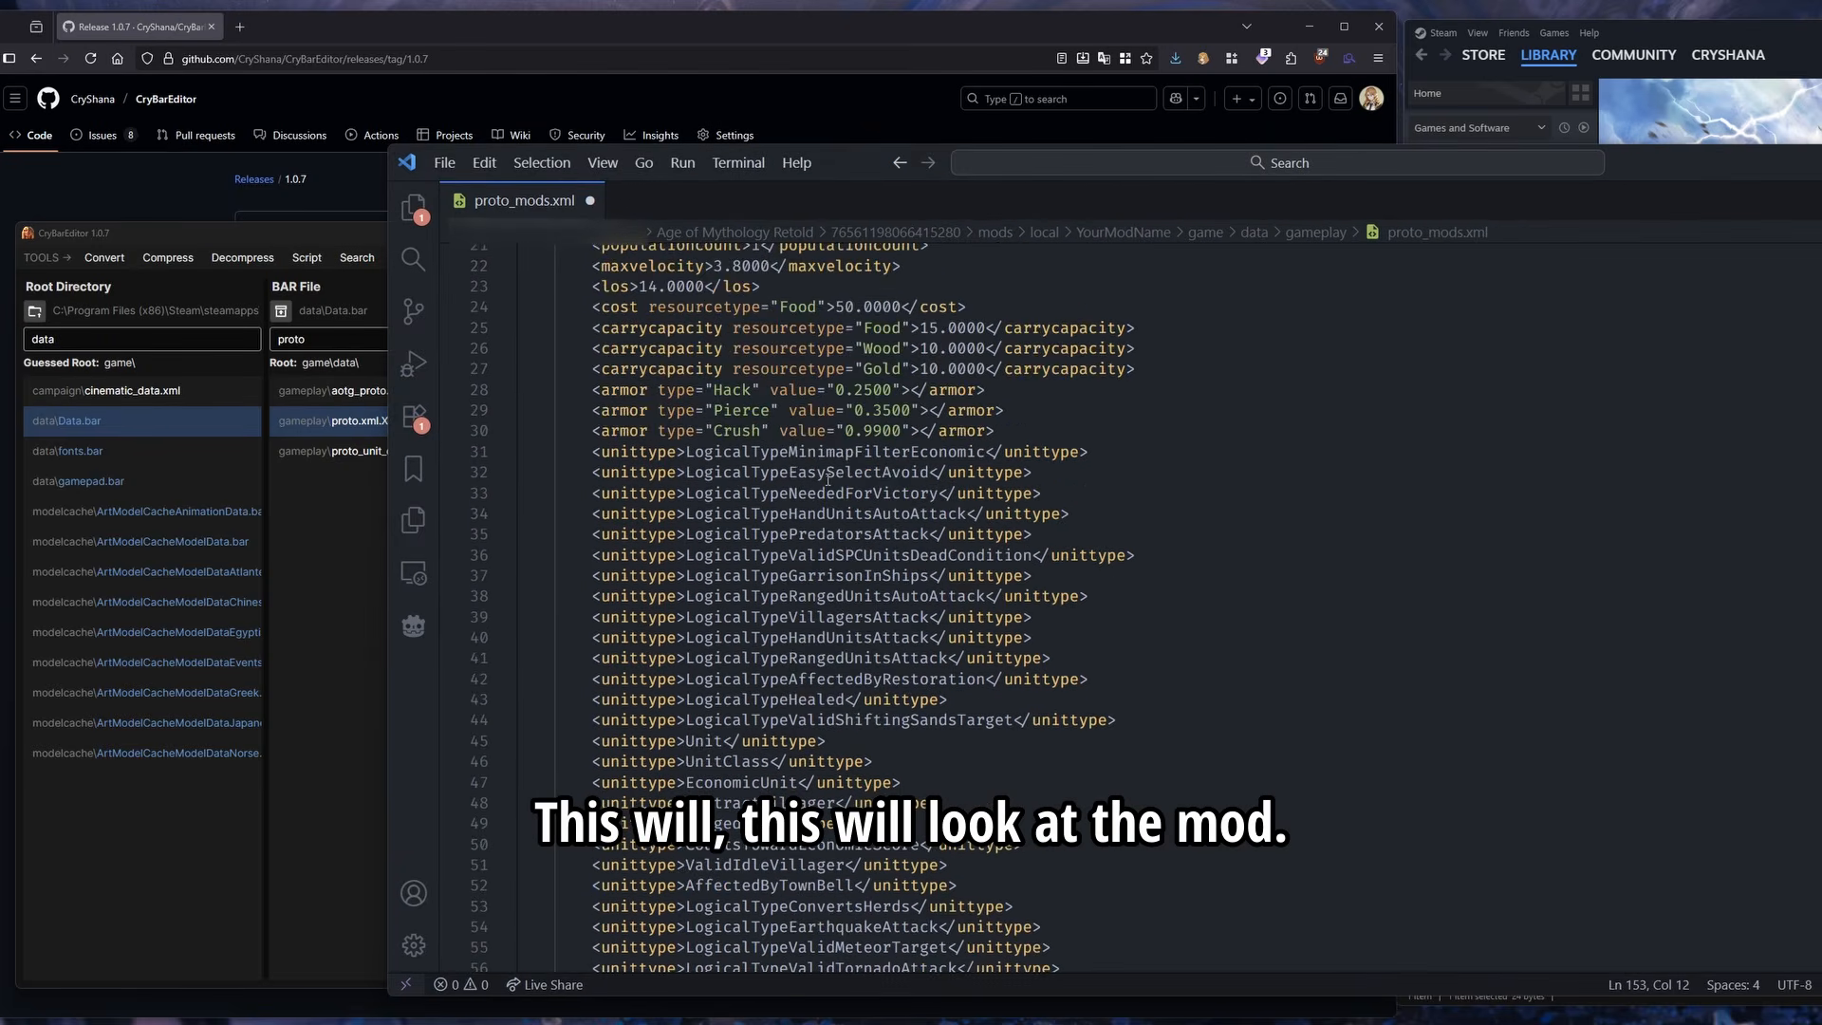
Try renaming the pasted unit to VillagerGreek2 and restore the name VillagerGreek
click(831, 438)
click(799, 275)
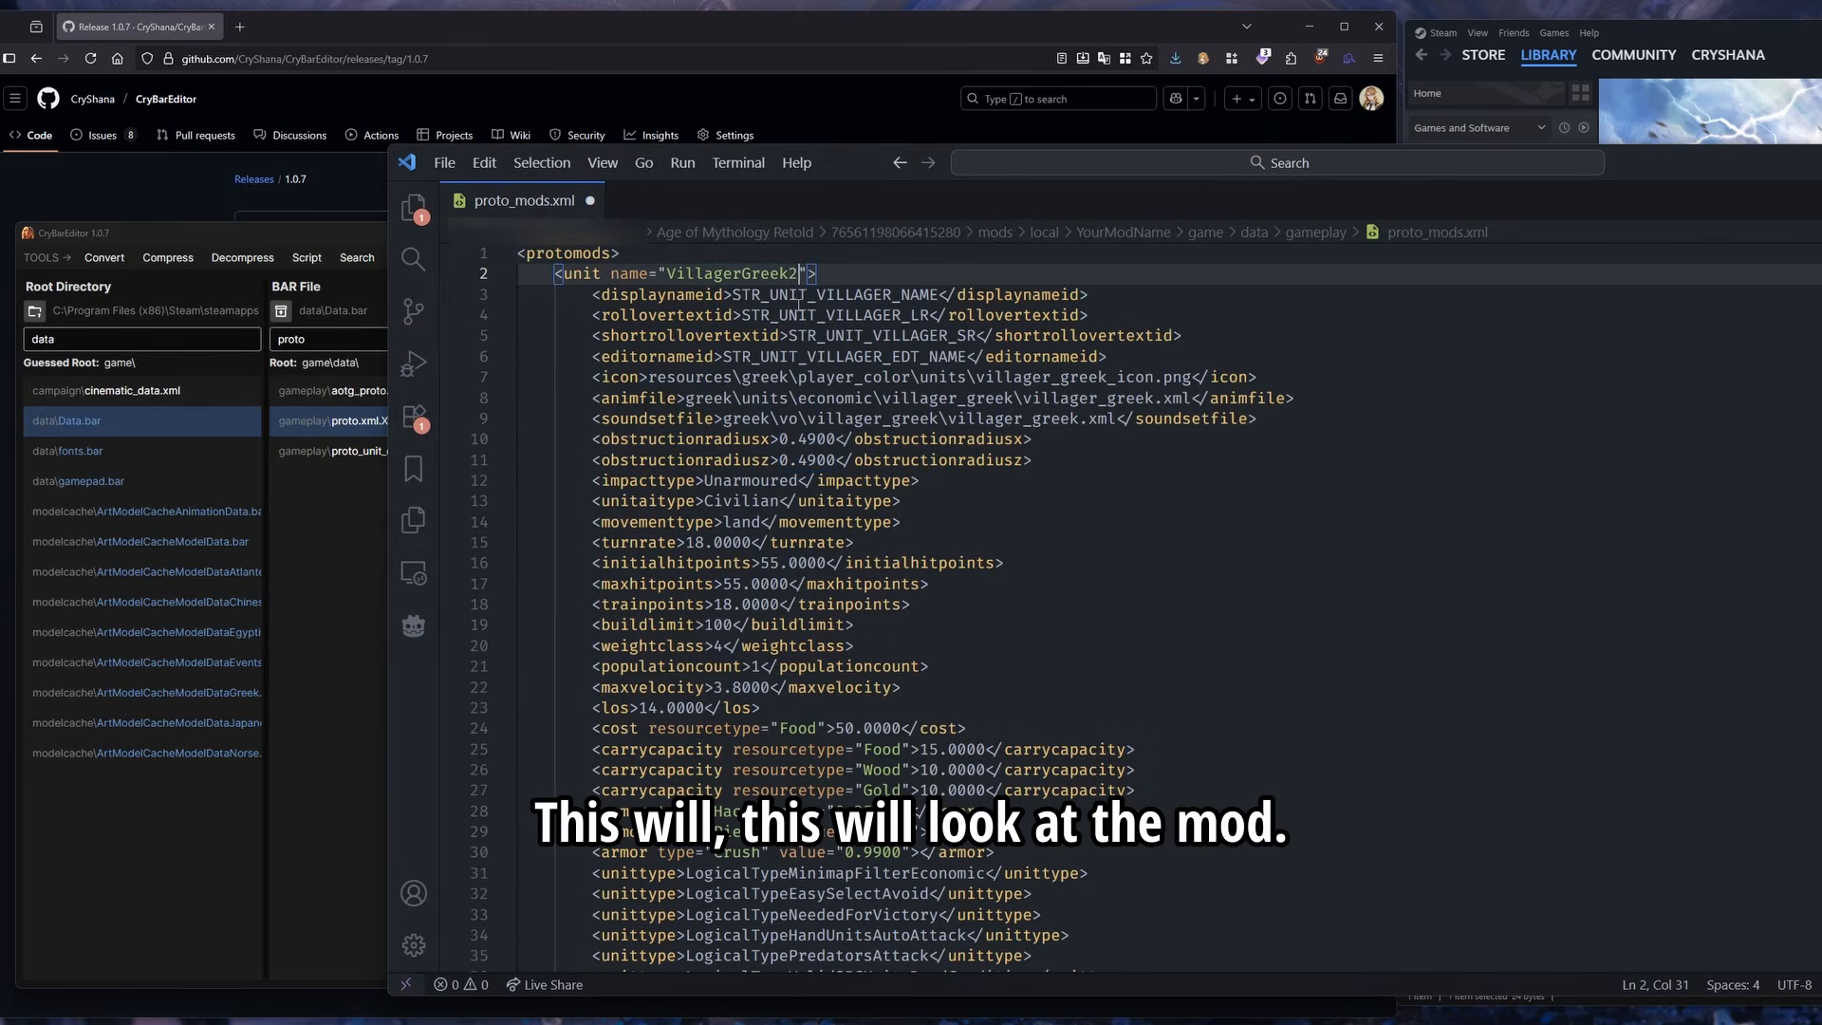
text(2)
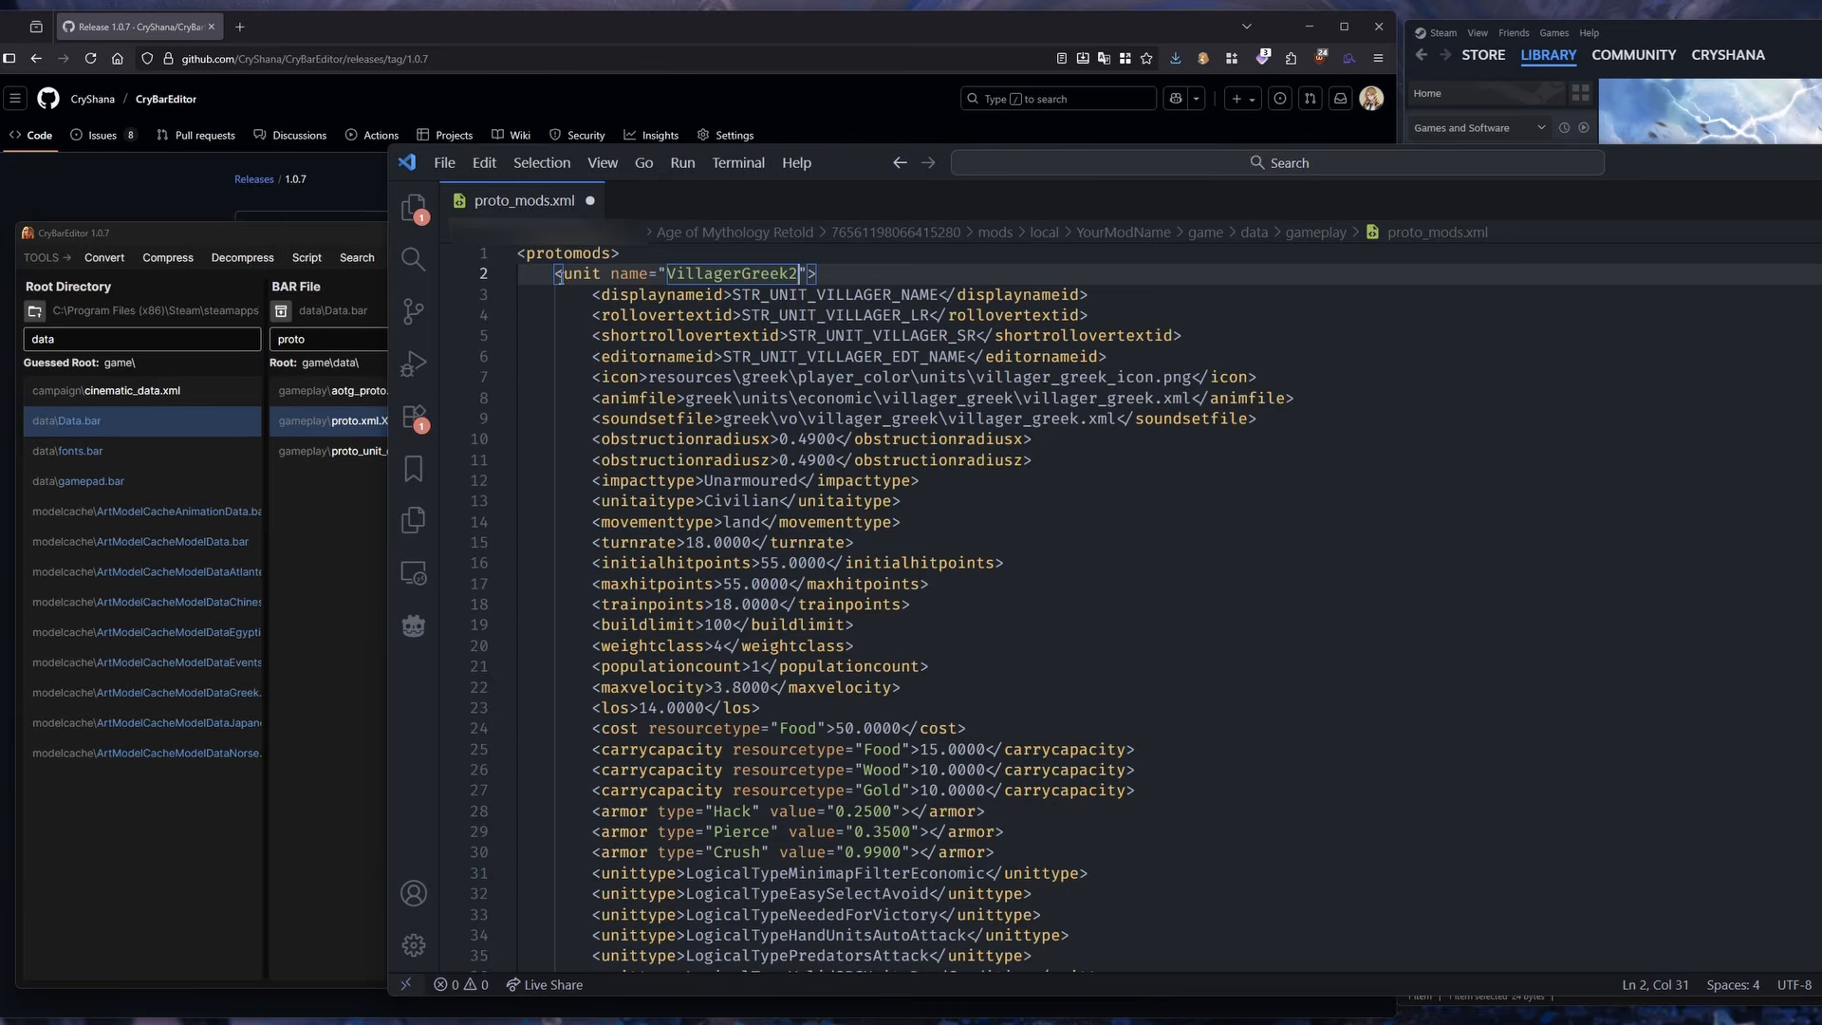
key(Home)
key(shift+End)
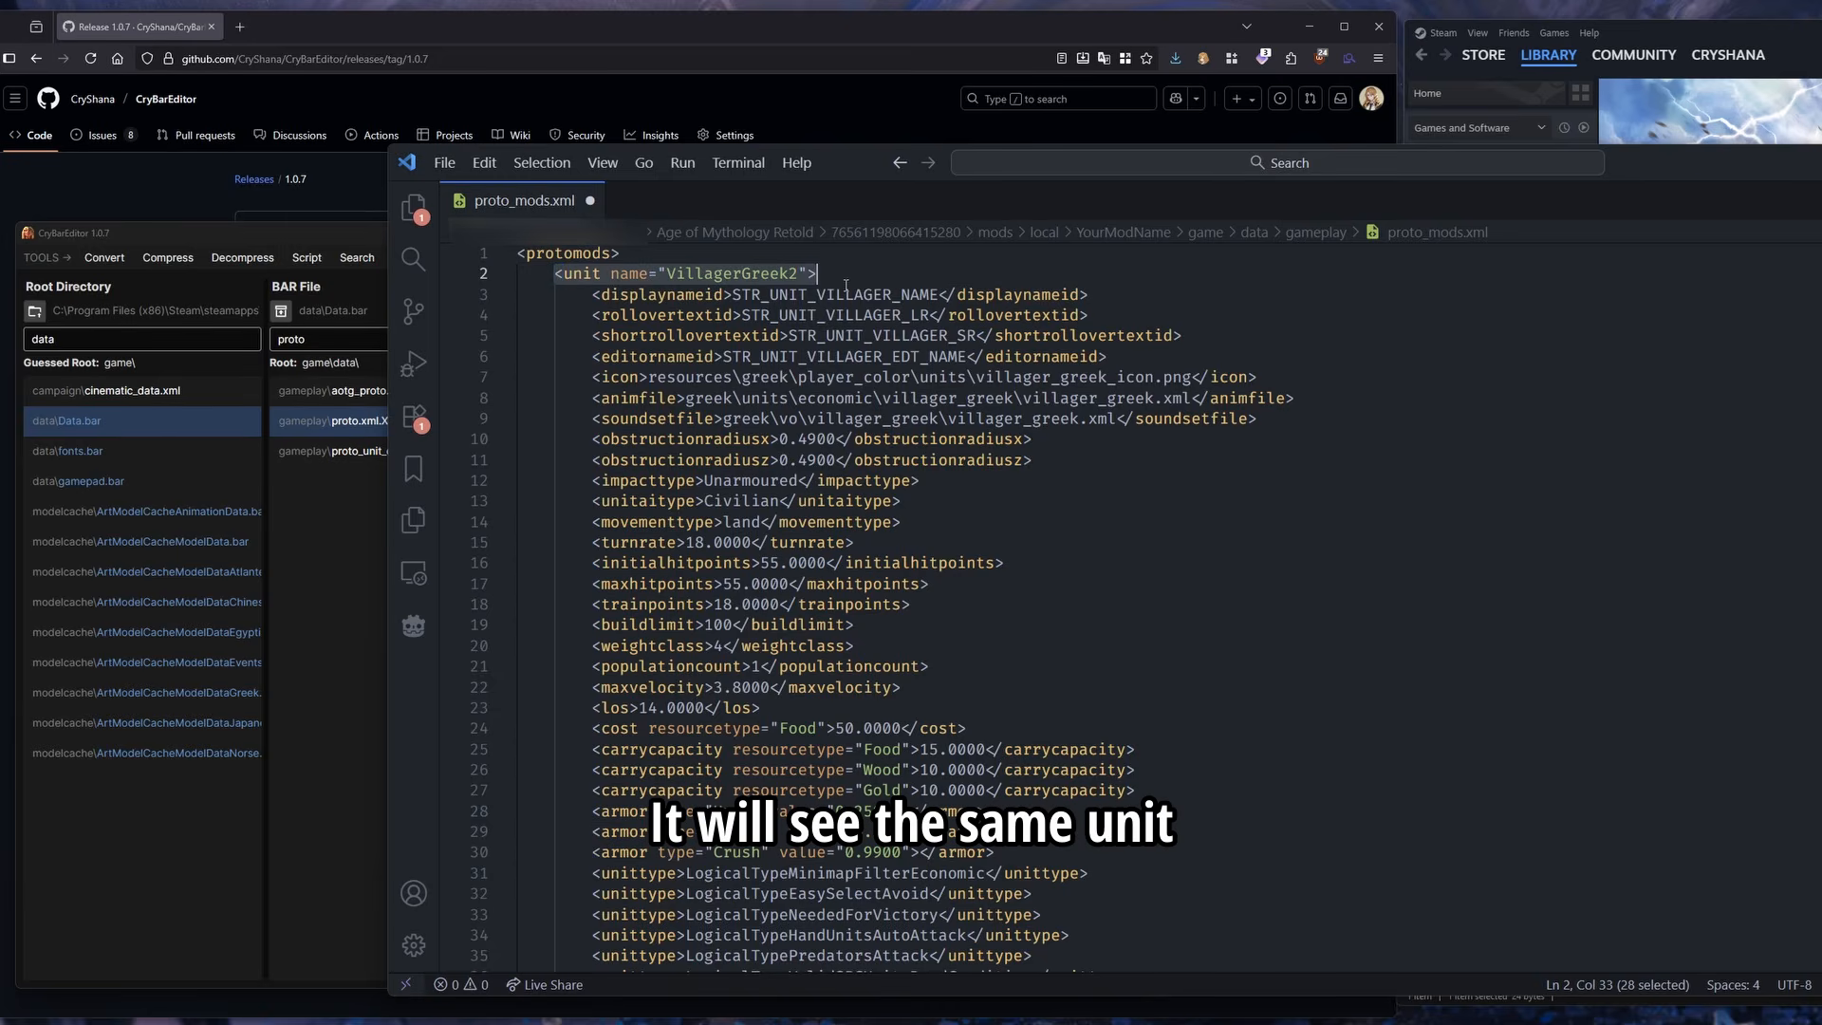
click(822, 327)
click(806, 275)
key(BackSpace)
click(756, 275)
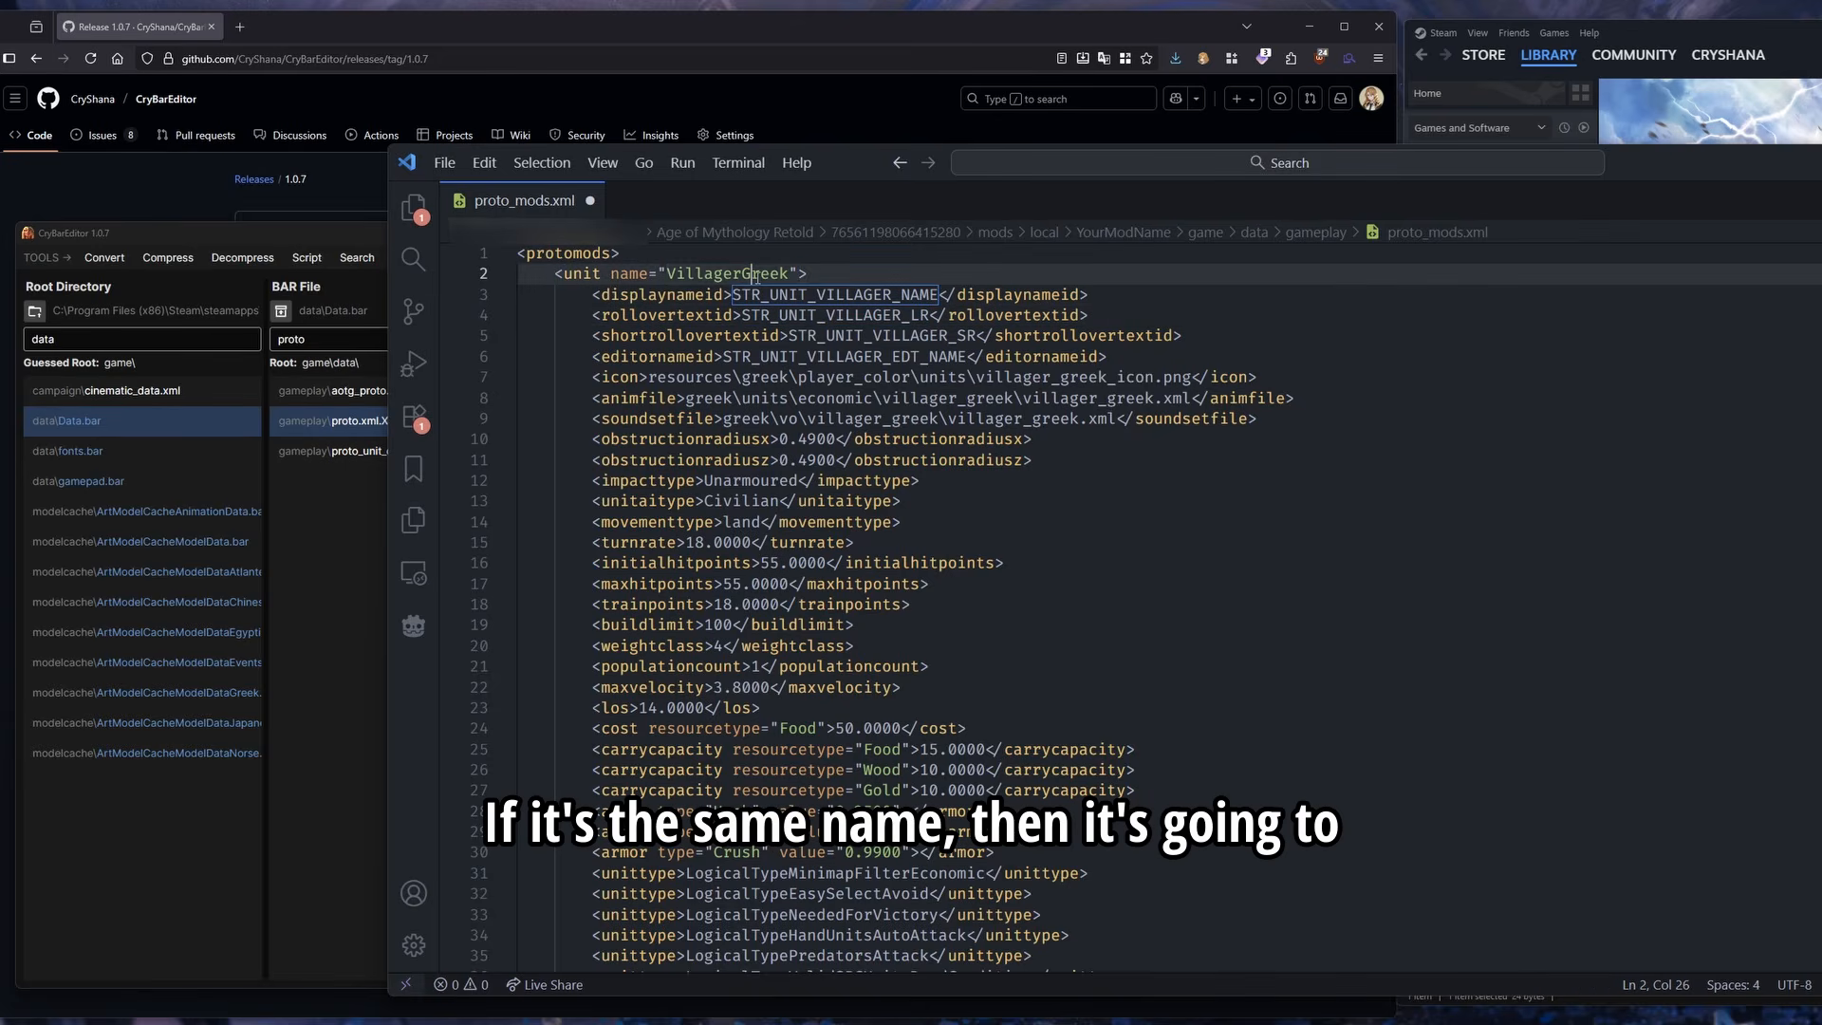
double_click(757, 275)
click(755, 315)
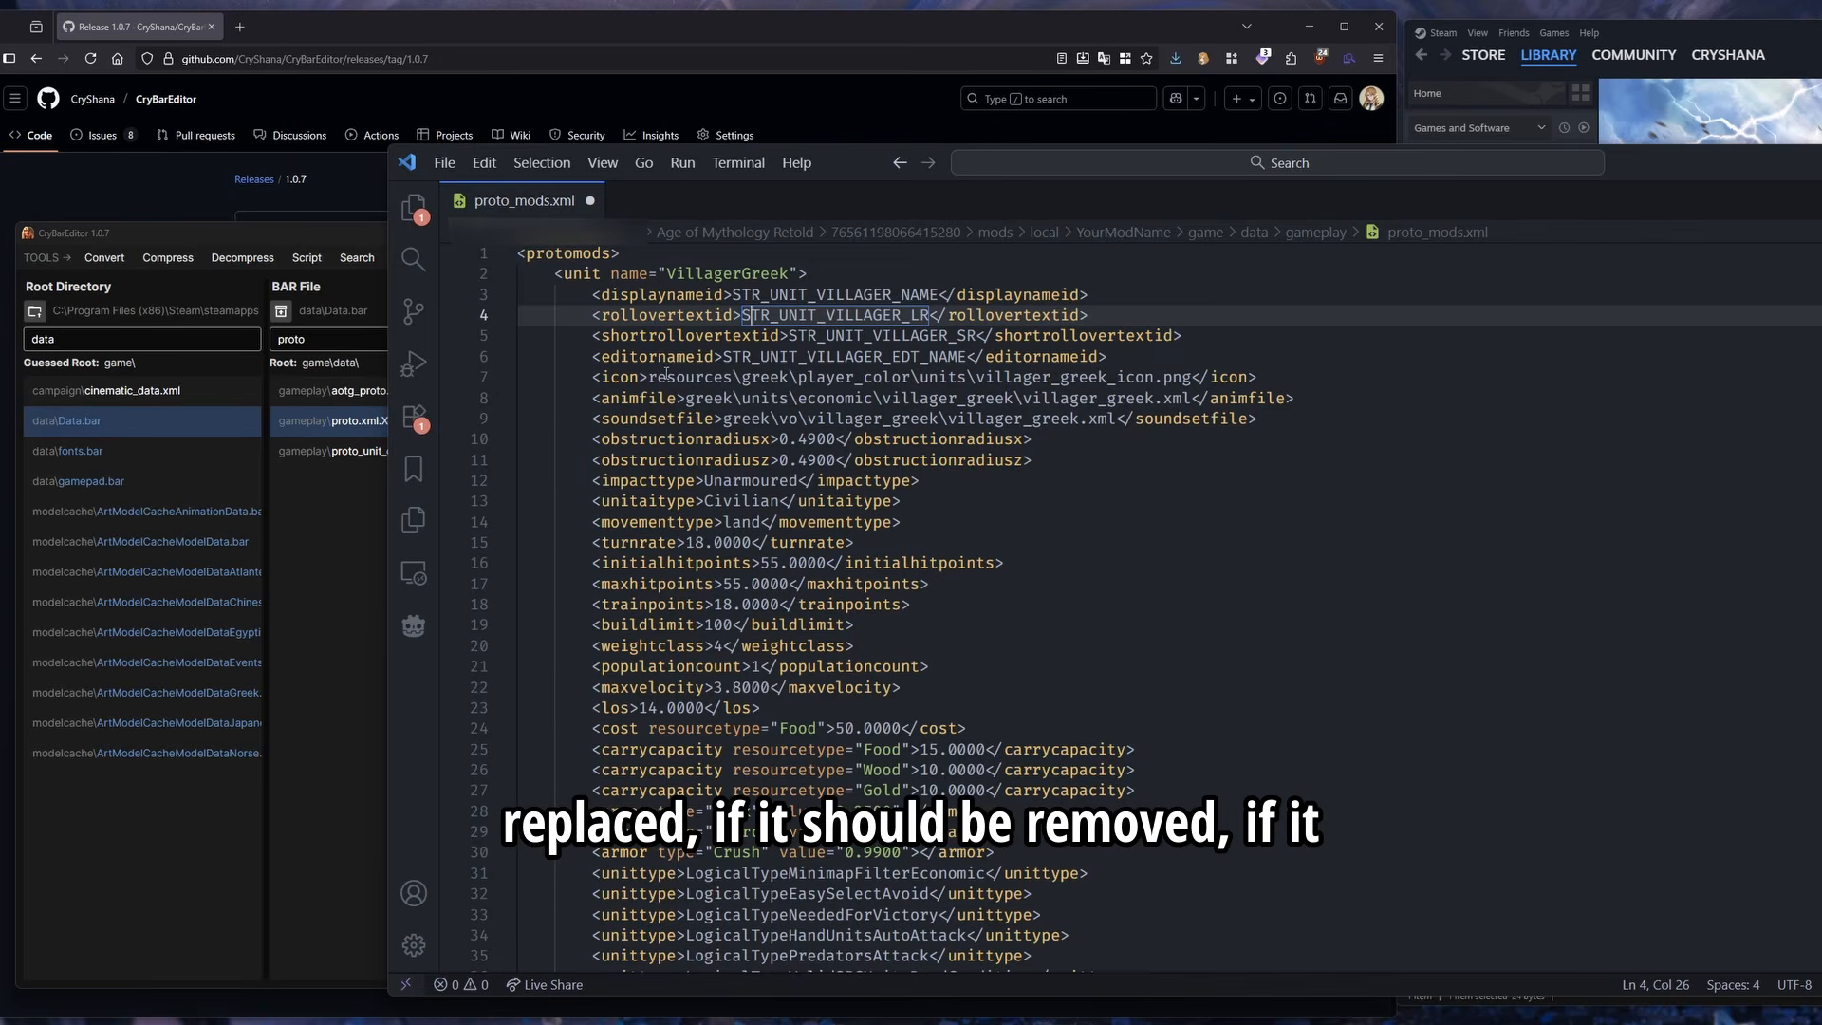
Delete the VillagerGreek lines from displaynameid through maxhitpoints in proto_mods.xml
drag(1279, 379, 522, 378)
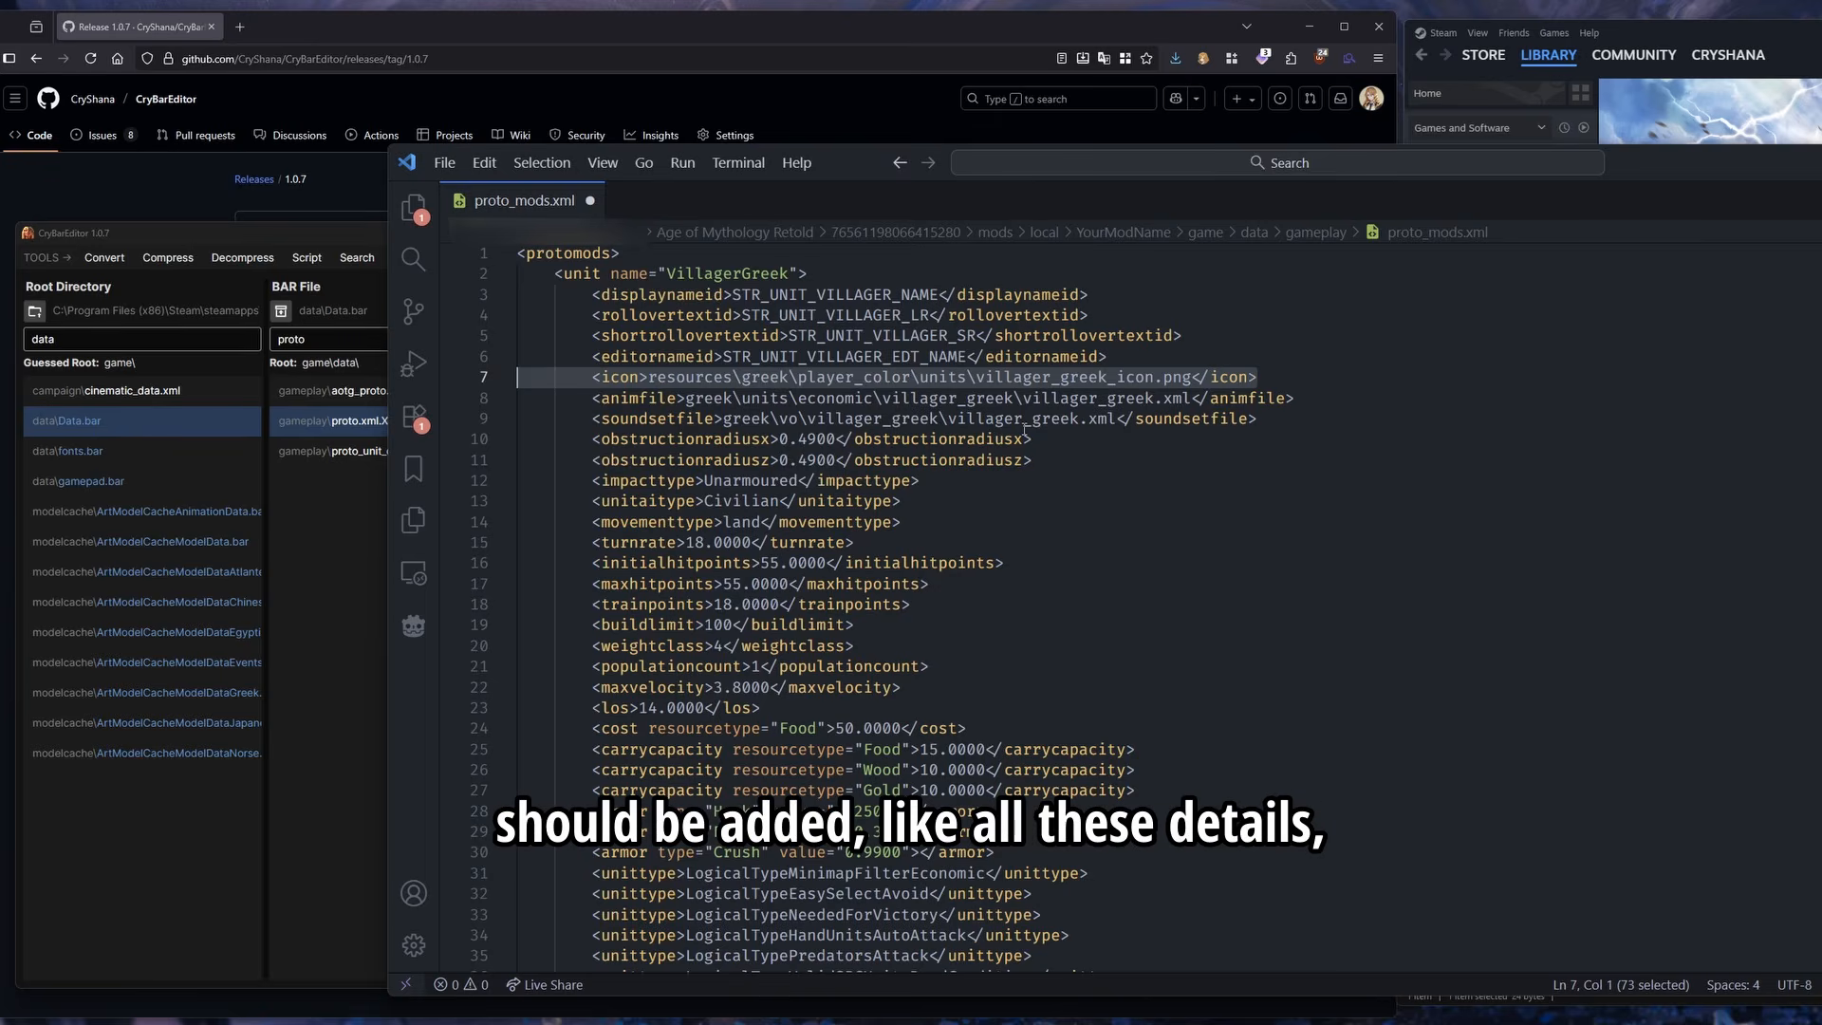
key(BackSpace)
mouse_move(1266, 419)
mouse_down()
mouse_move(524, 380)
mouse_move(525, 297)
mouse_move(1252, 435)
mouse_up()
key(BackSpace)
key(BackSpace)
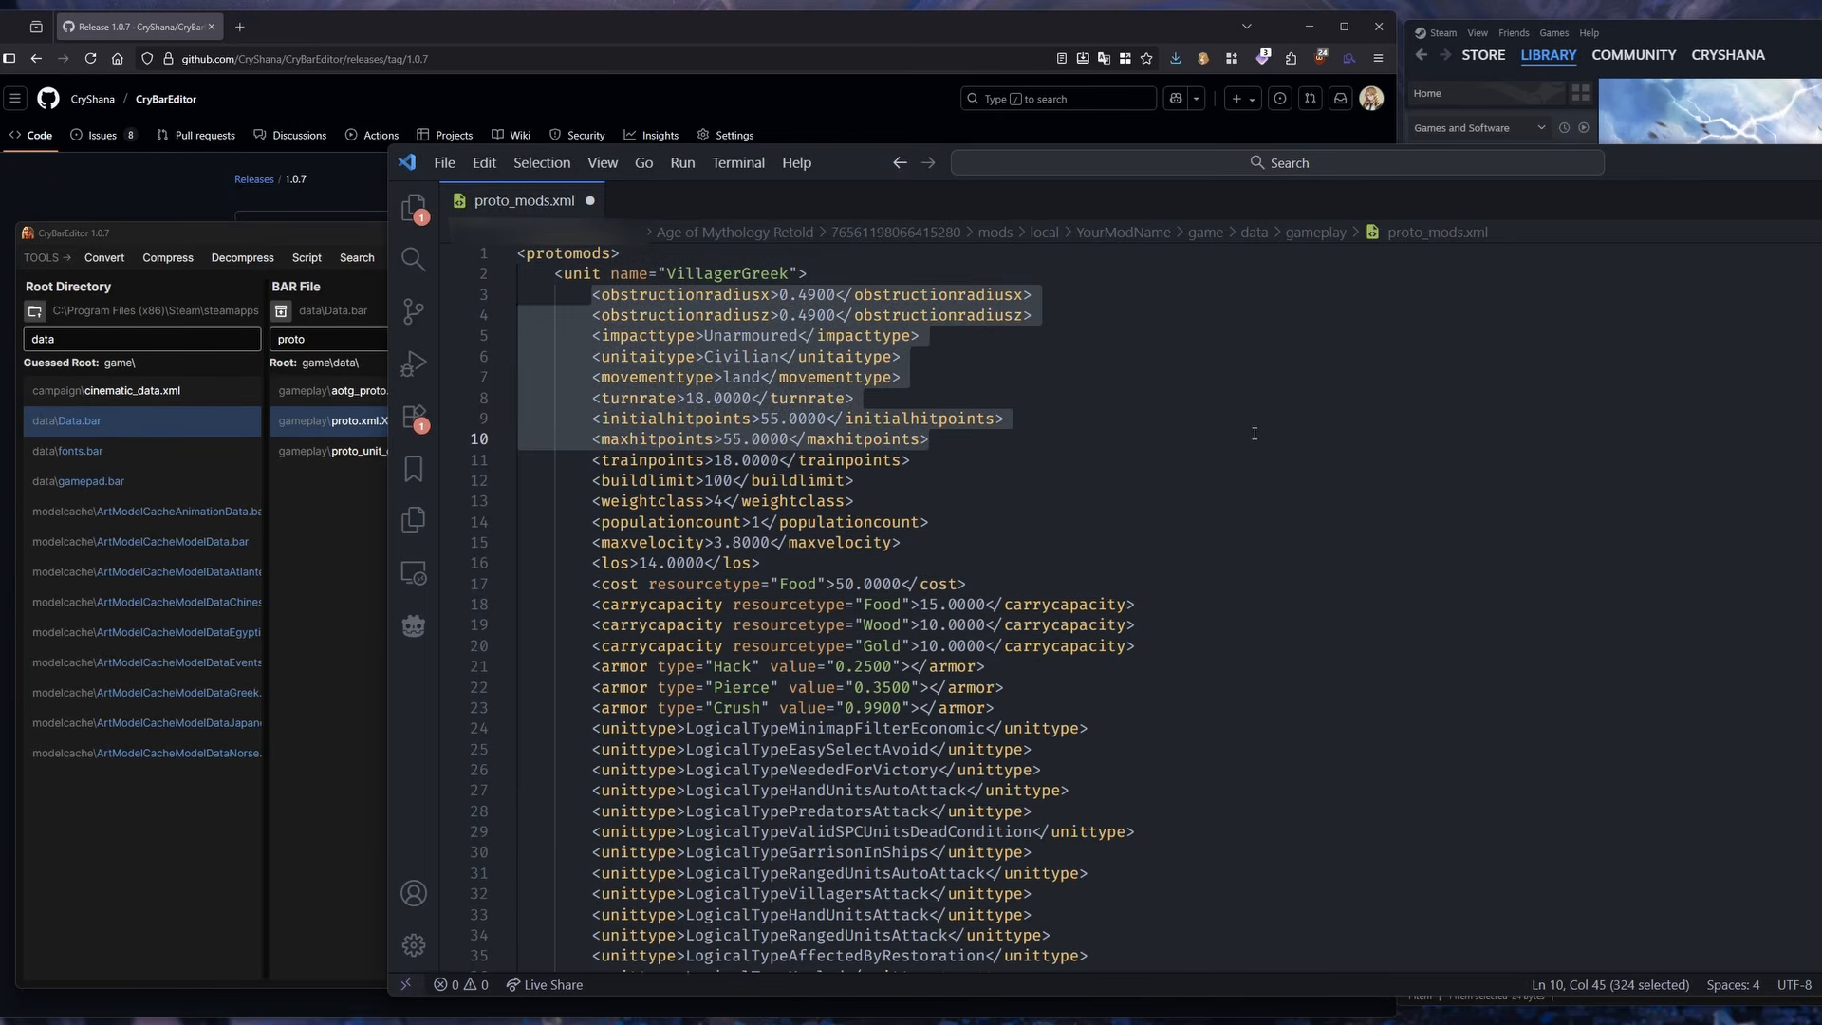
key(BackSpace)
key(BackSpace)
Delete the los line and everything after the Food cost up to the closing unit tag, leaving no blank line
drag(645, 306, 815, 764)
key(BackSpace)
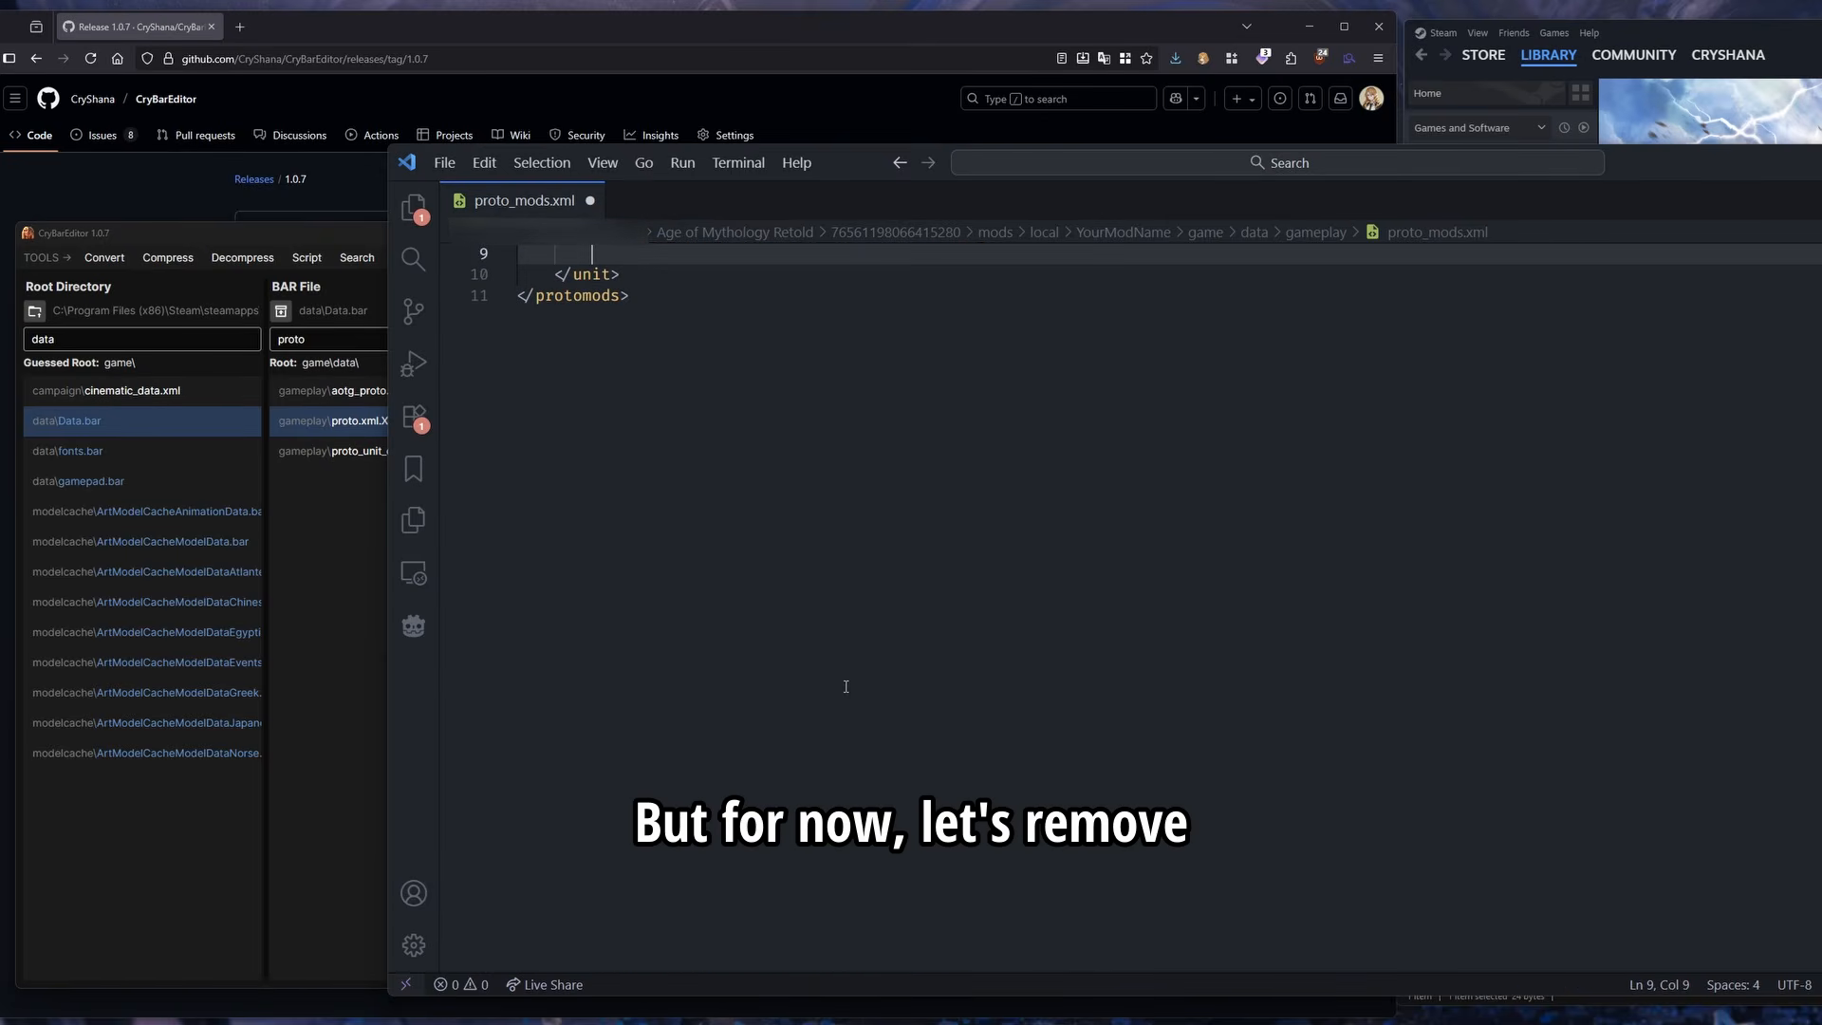
scroll(843, 683, up, 3)
drag(615, 421, 493, 417)
key(BackSpace)
key(BackSpace)
key(Down)
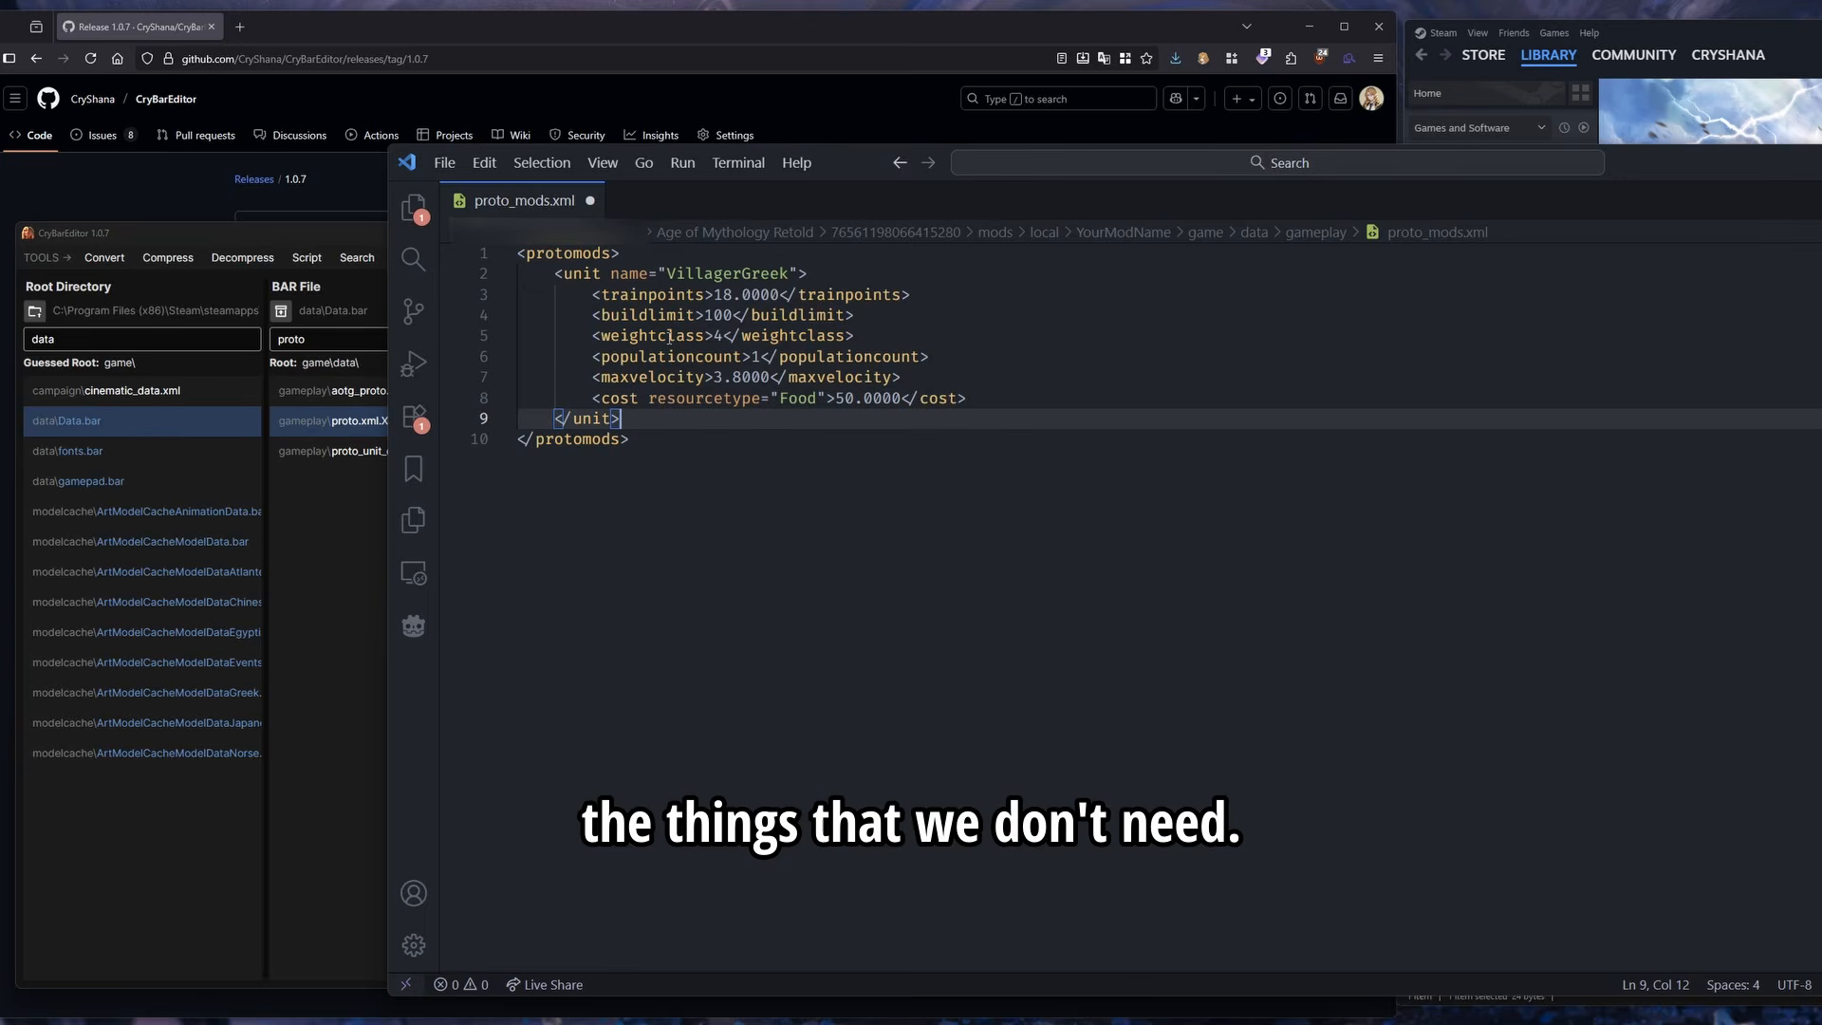
Set the VillagerGreek trainpoints to 5.0000 and the buildlimit to 500
click(733, 295)
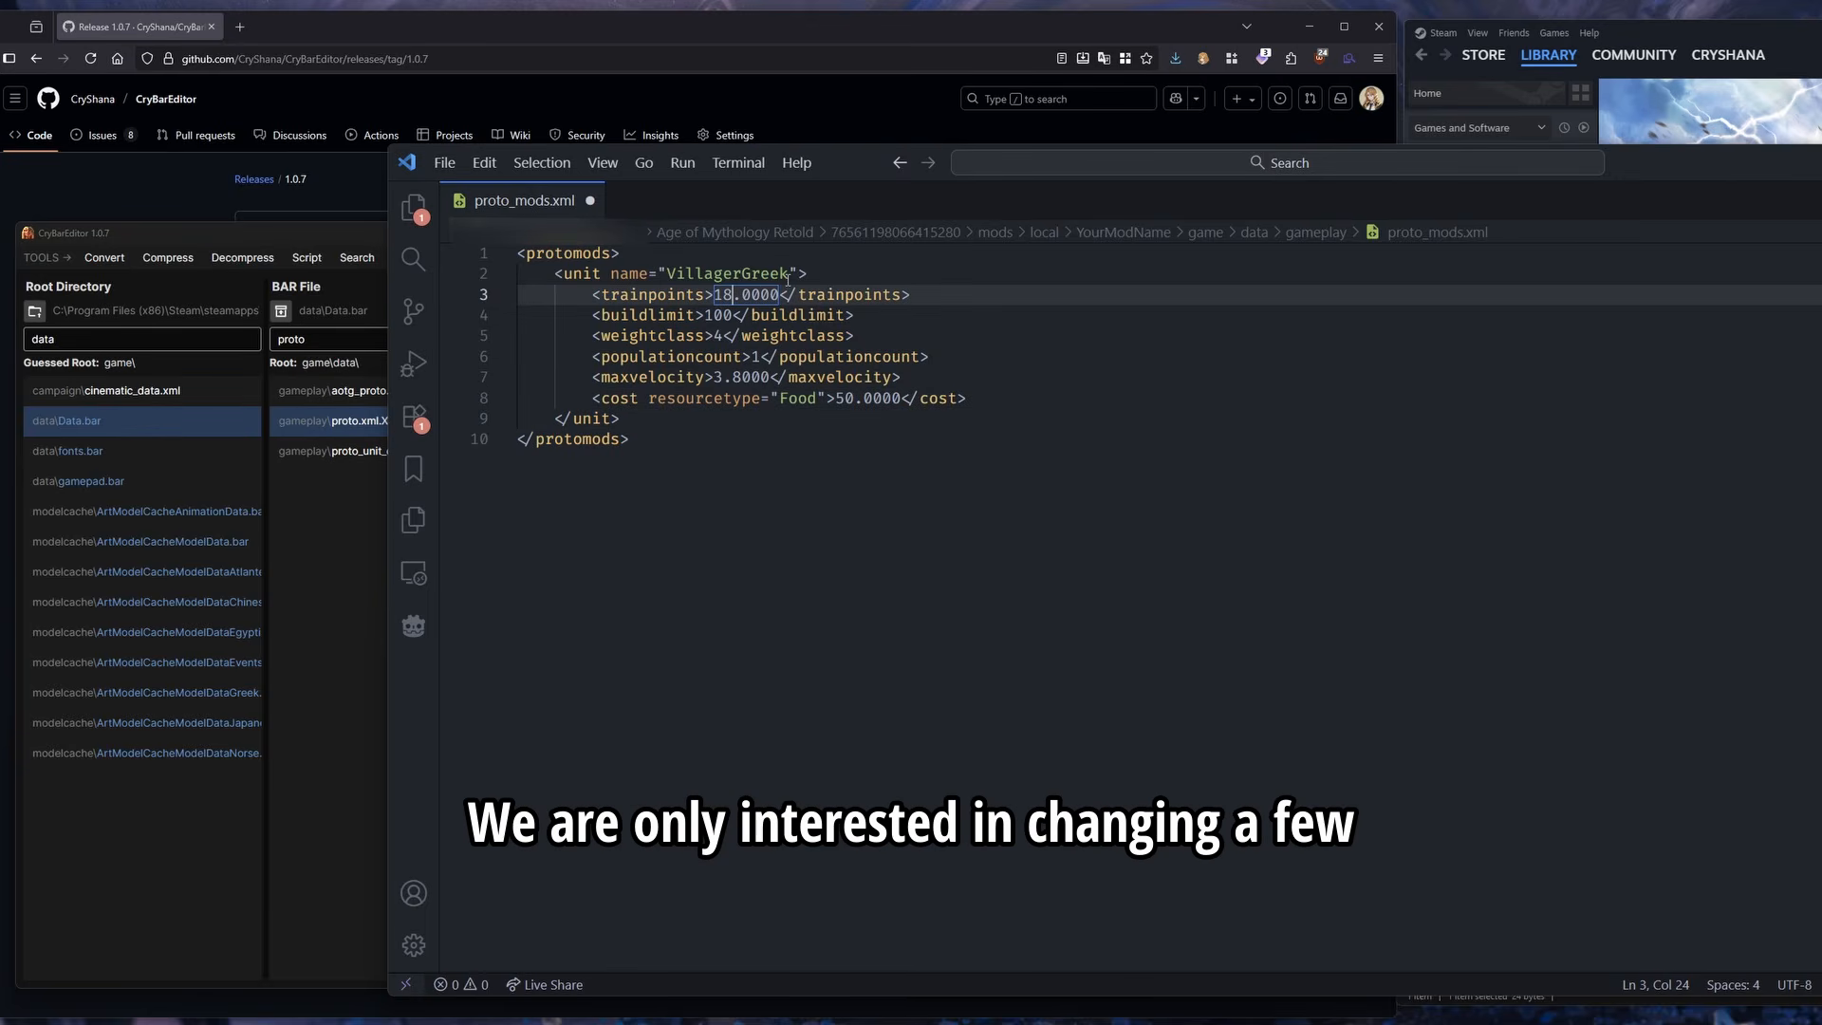
key(BackSpace)
key(BackSpace)
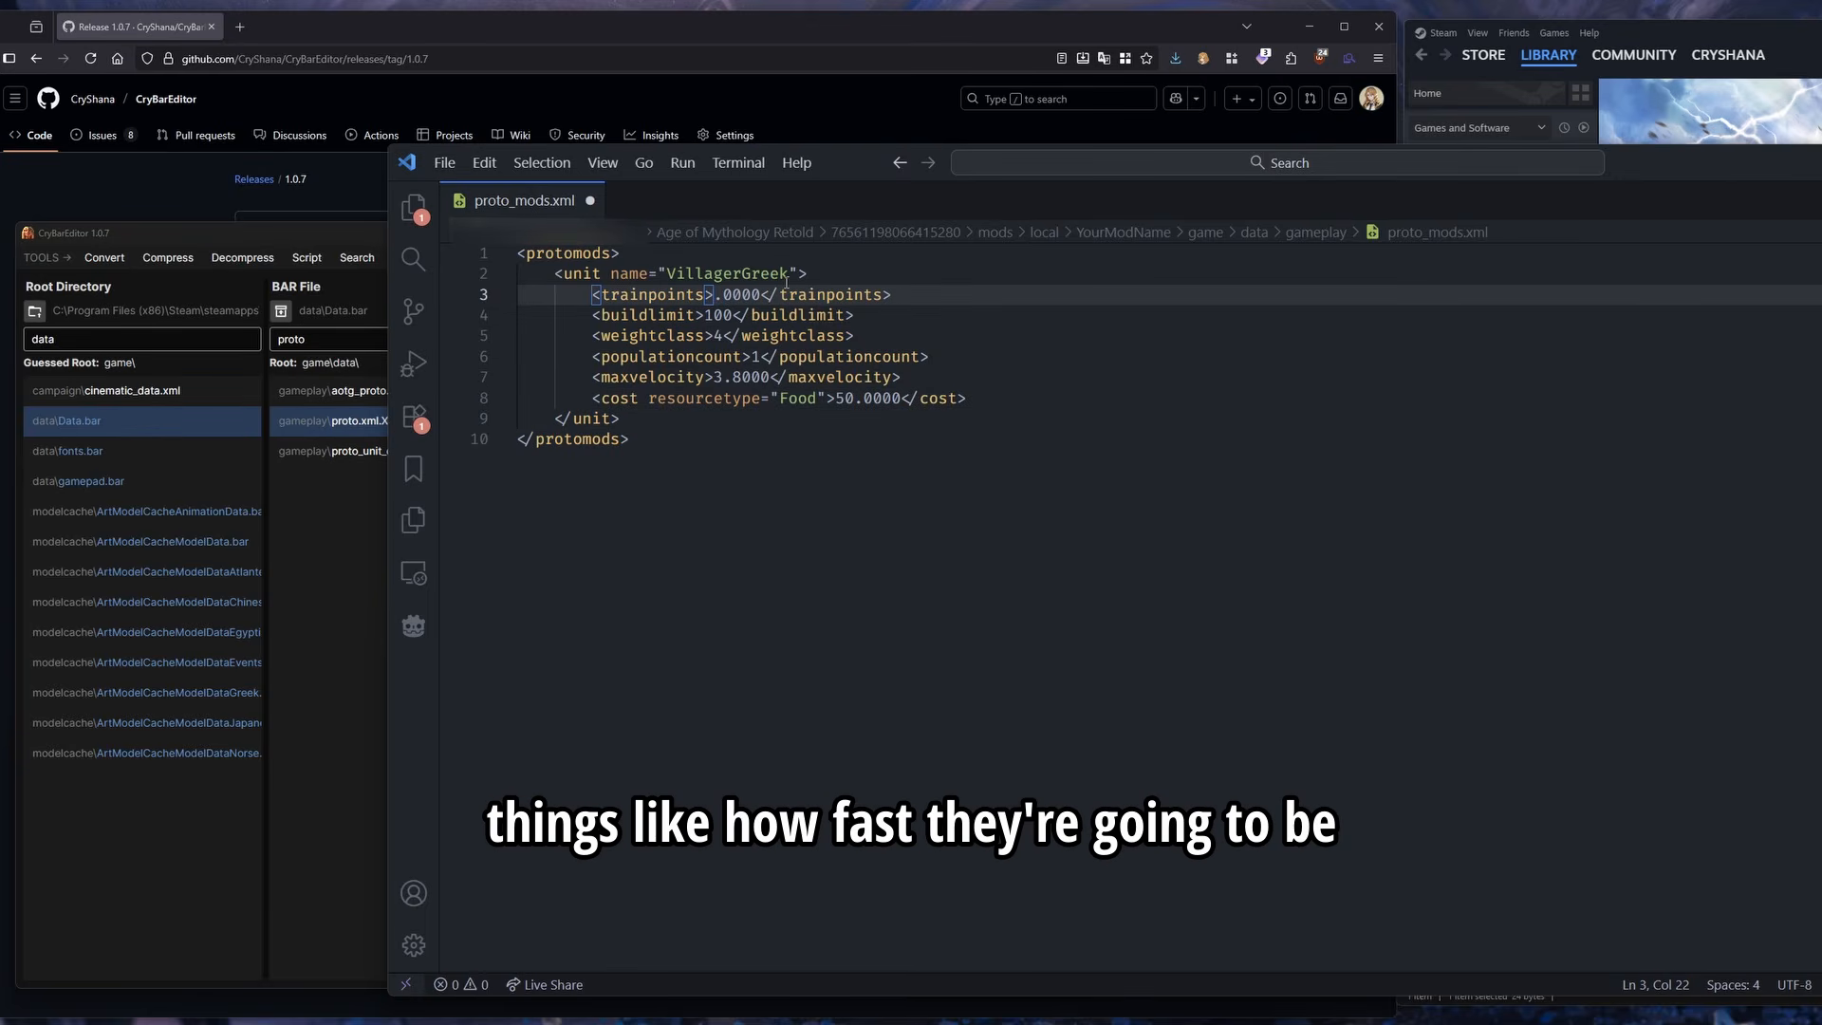
text(5)
key(Down)
key(End)
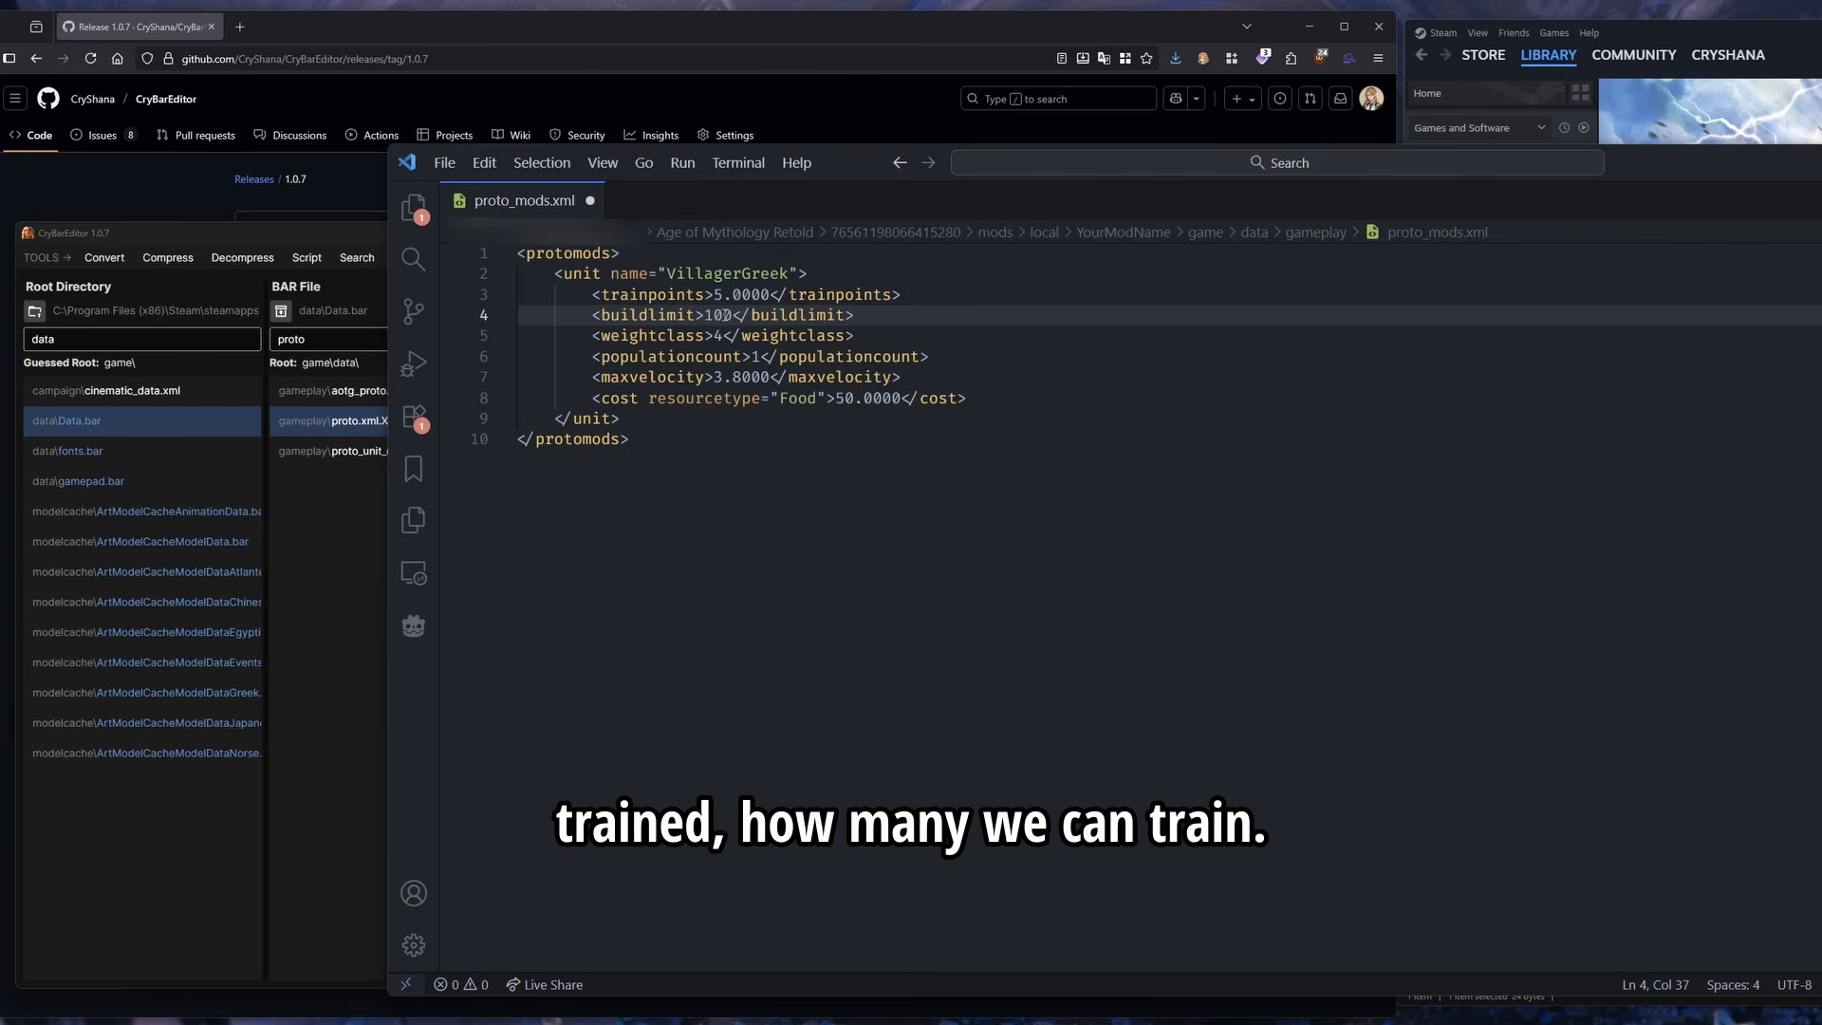
double_click(724, 315)
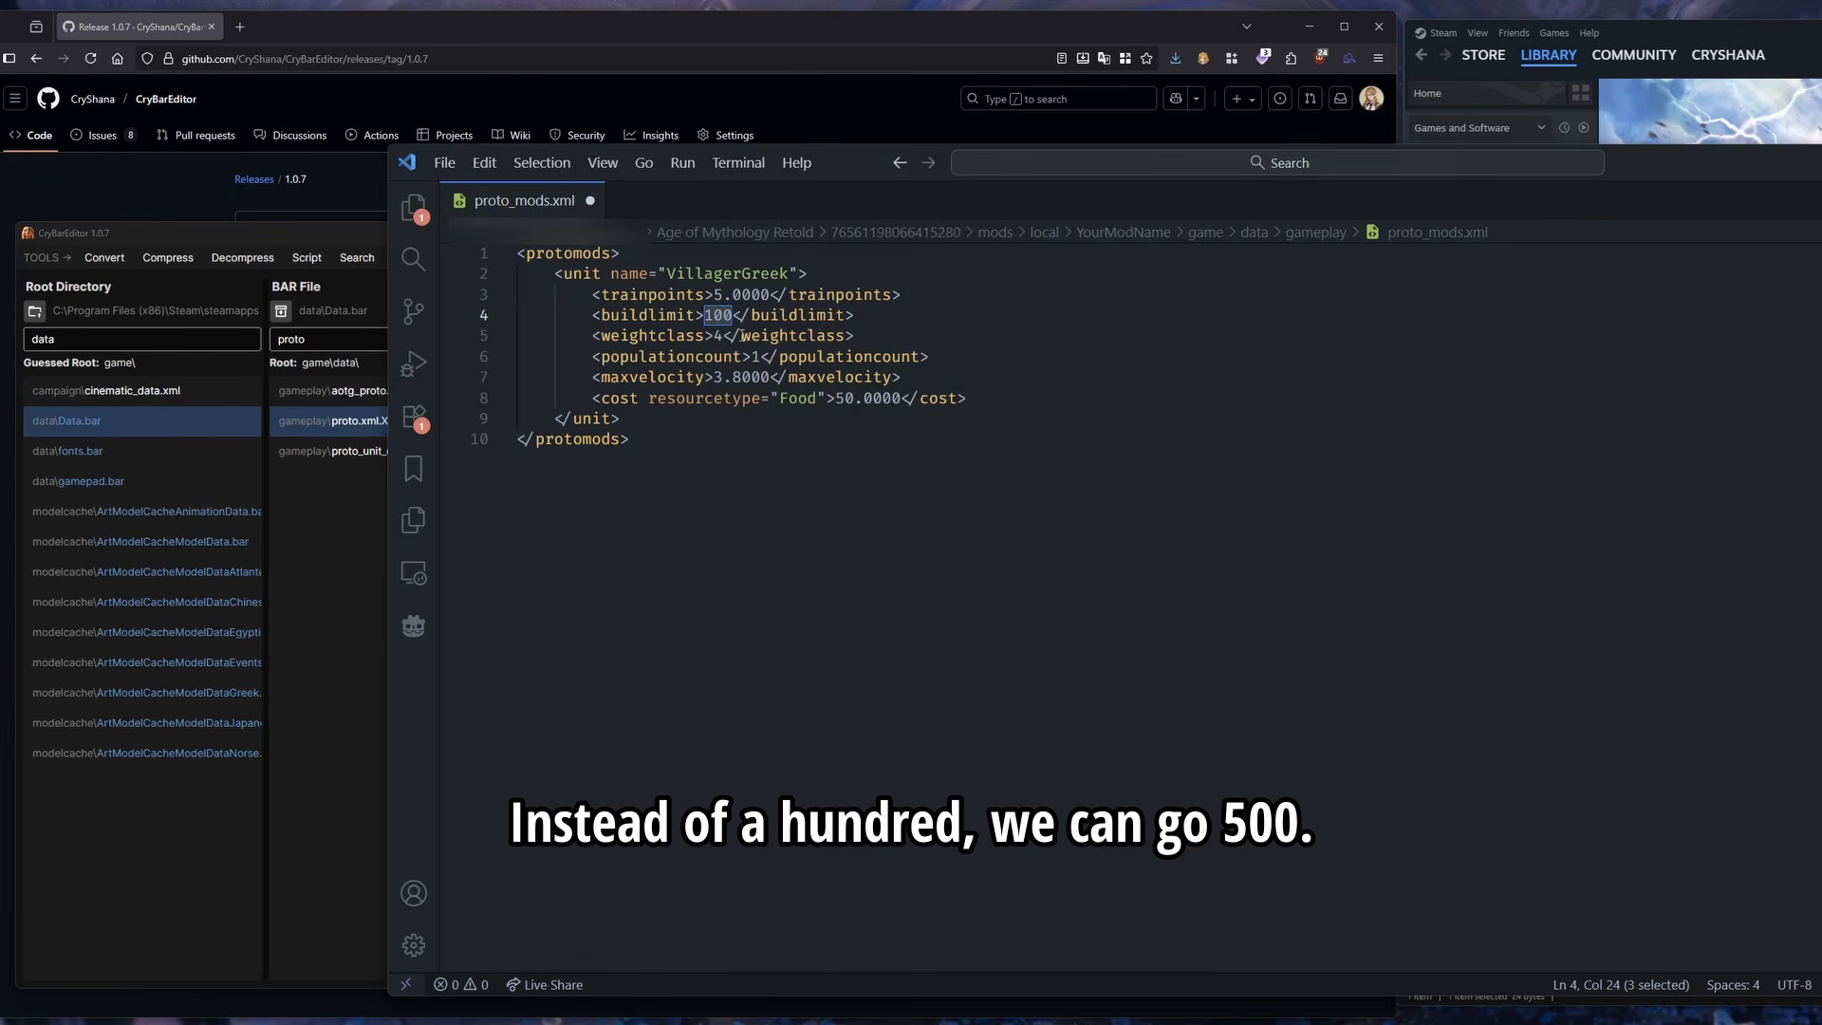
text(500)
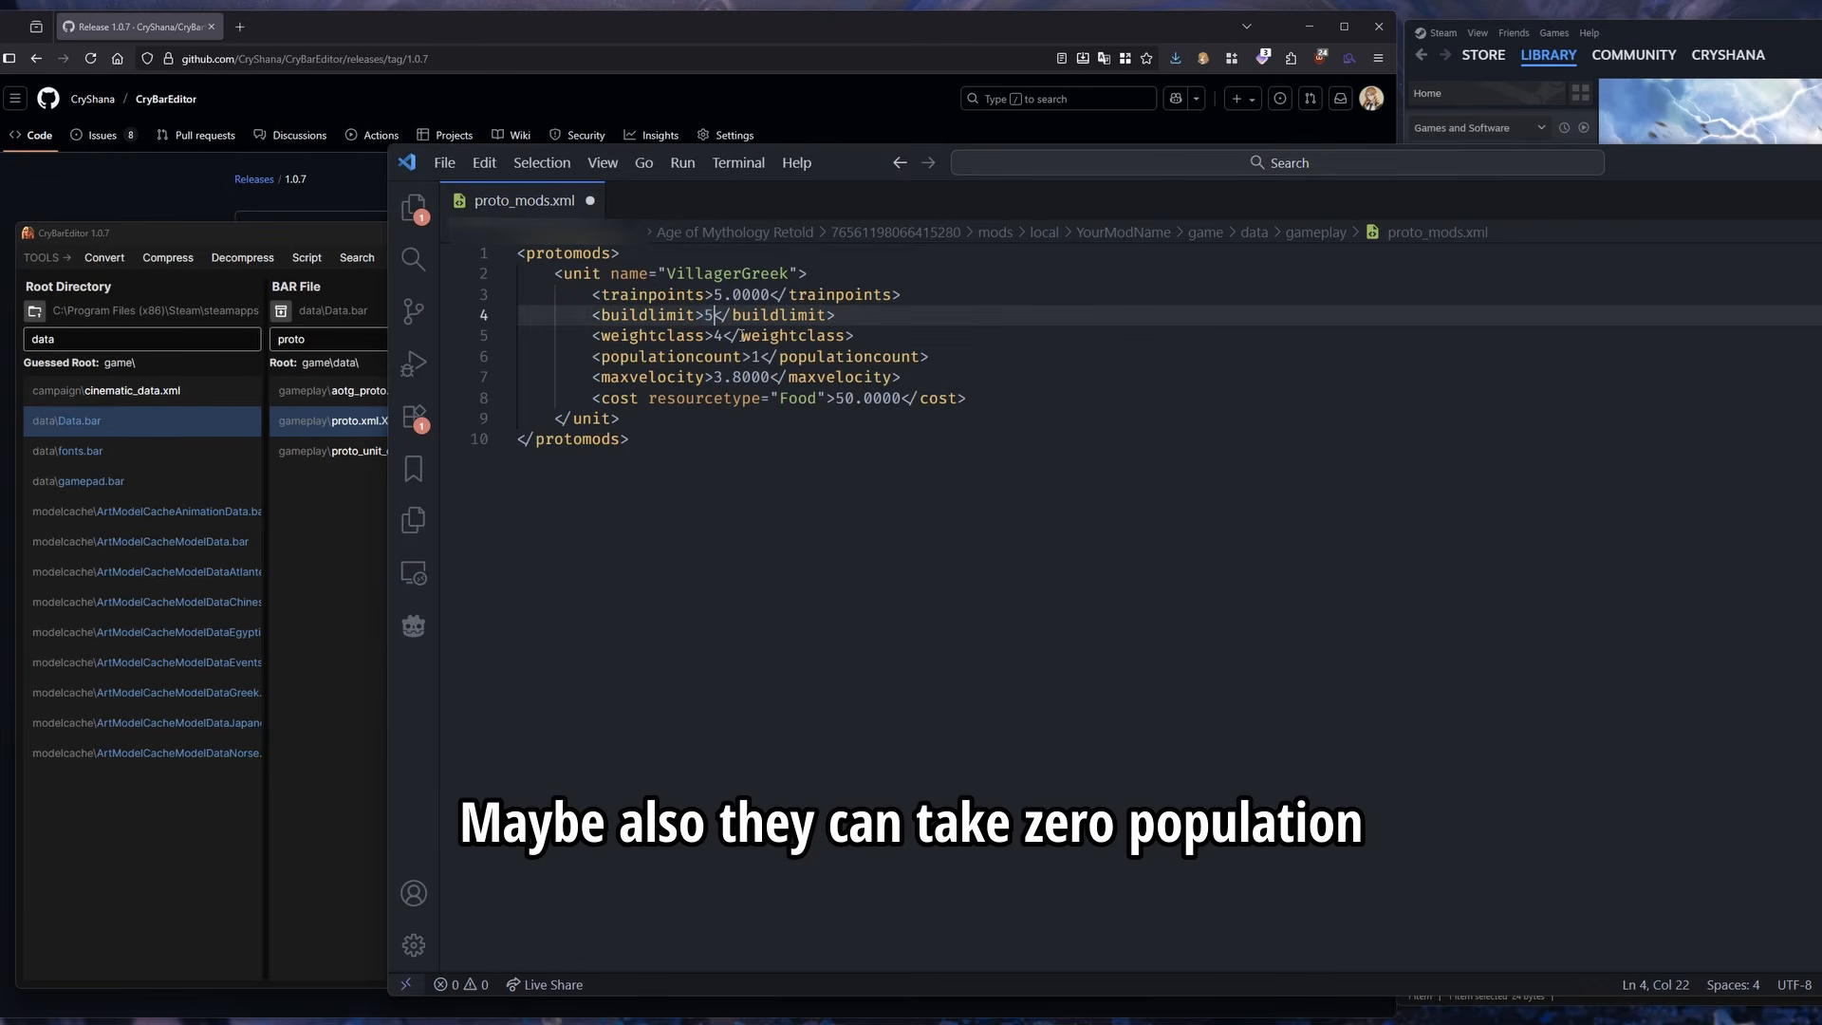
Remove the weightclass line and set populationcount to 0
right_click(725, 357)
key(Escape)
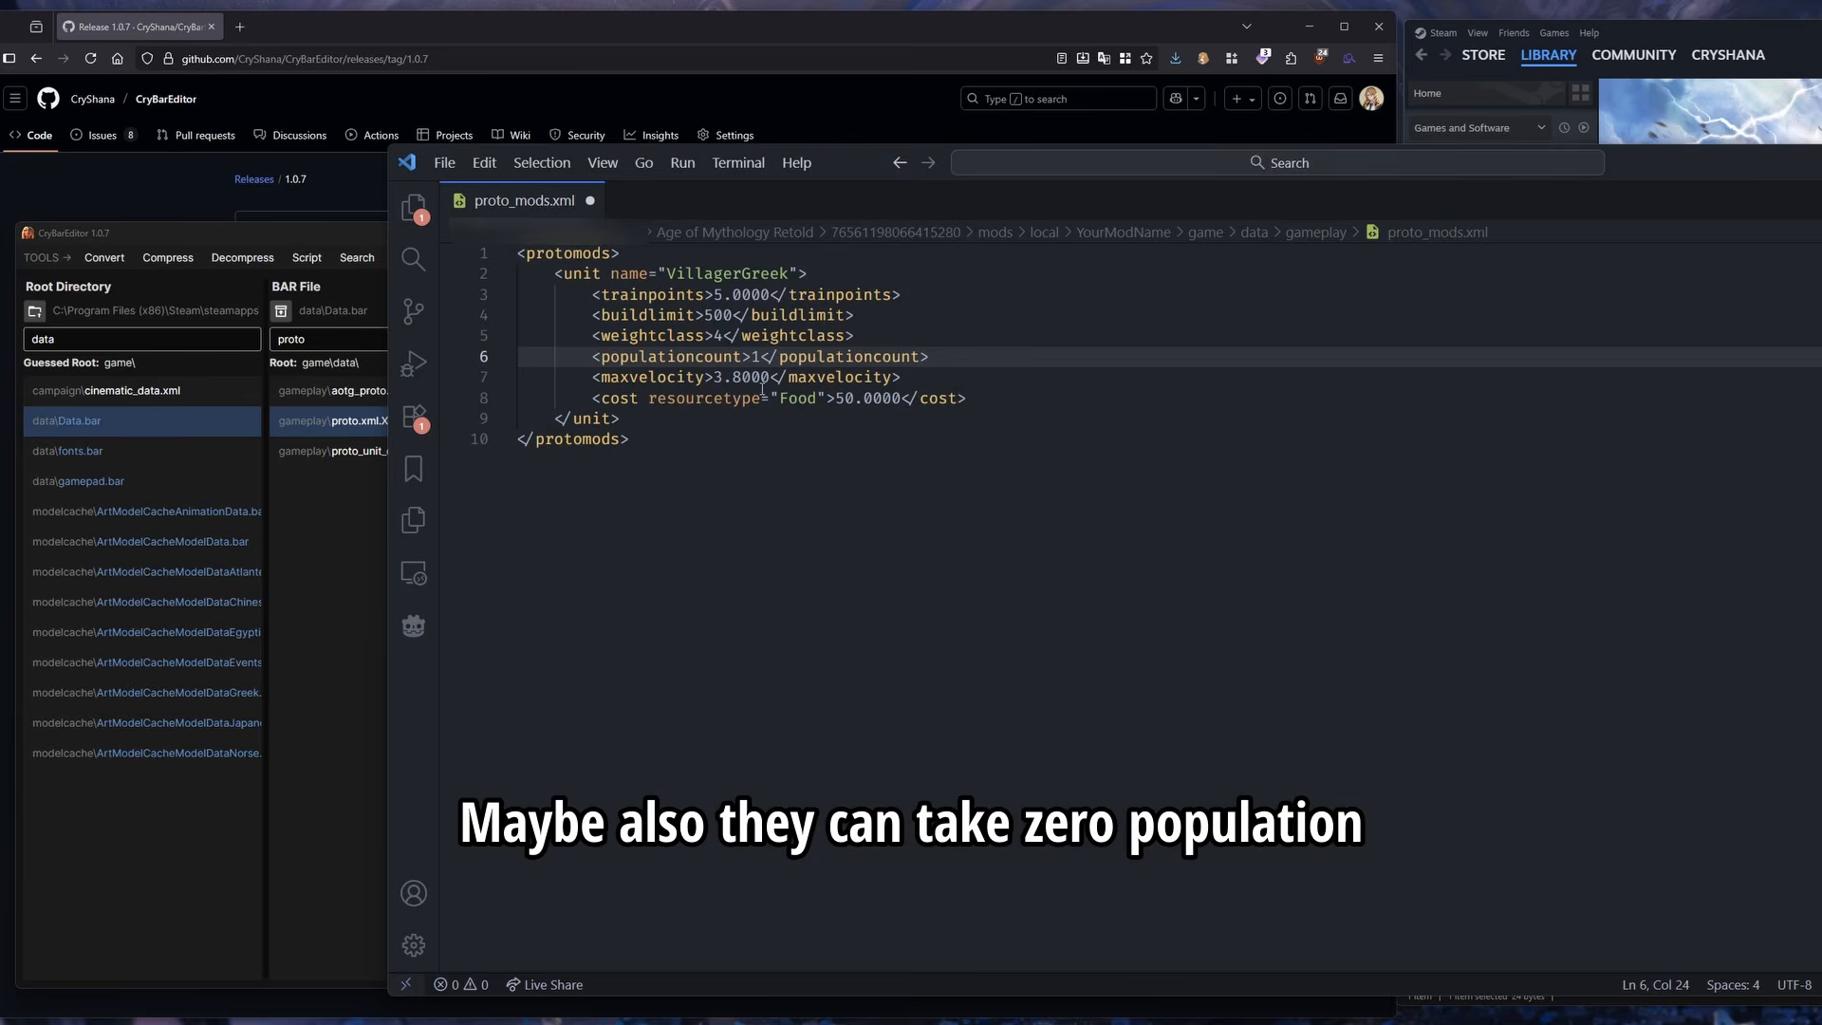
drag(865, 336, 517, 343)
key(BackSpace)
key(BackSpace)
click(765, 338)
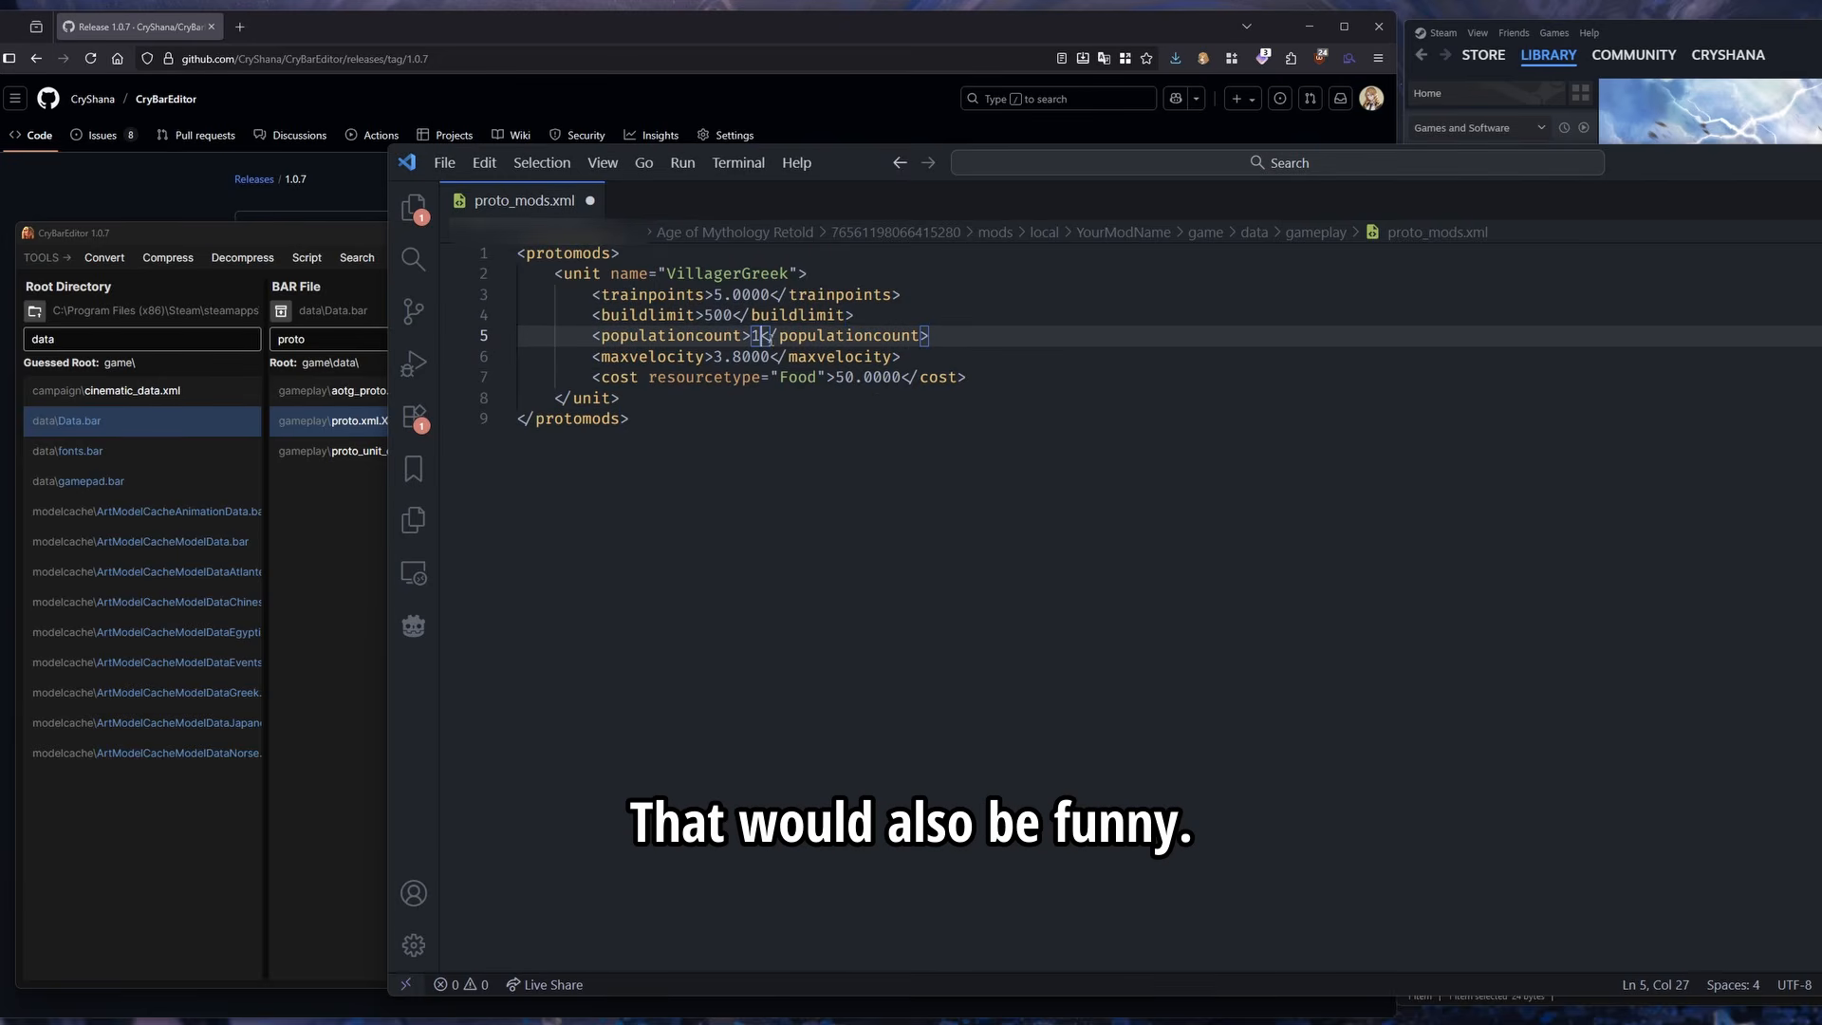
key(BackSpace)
text(0)
click(869, 311)
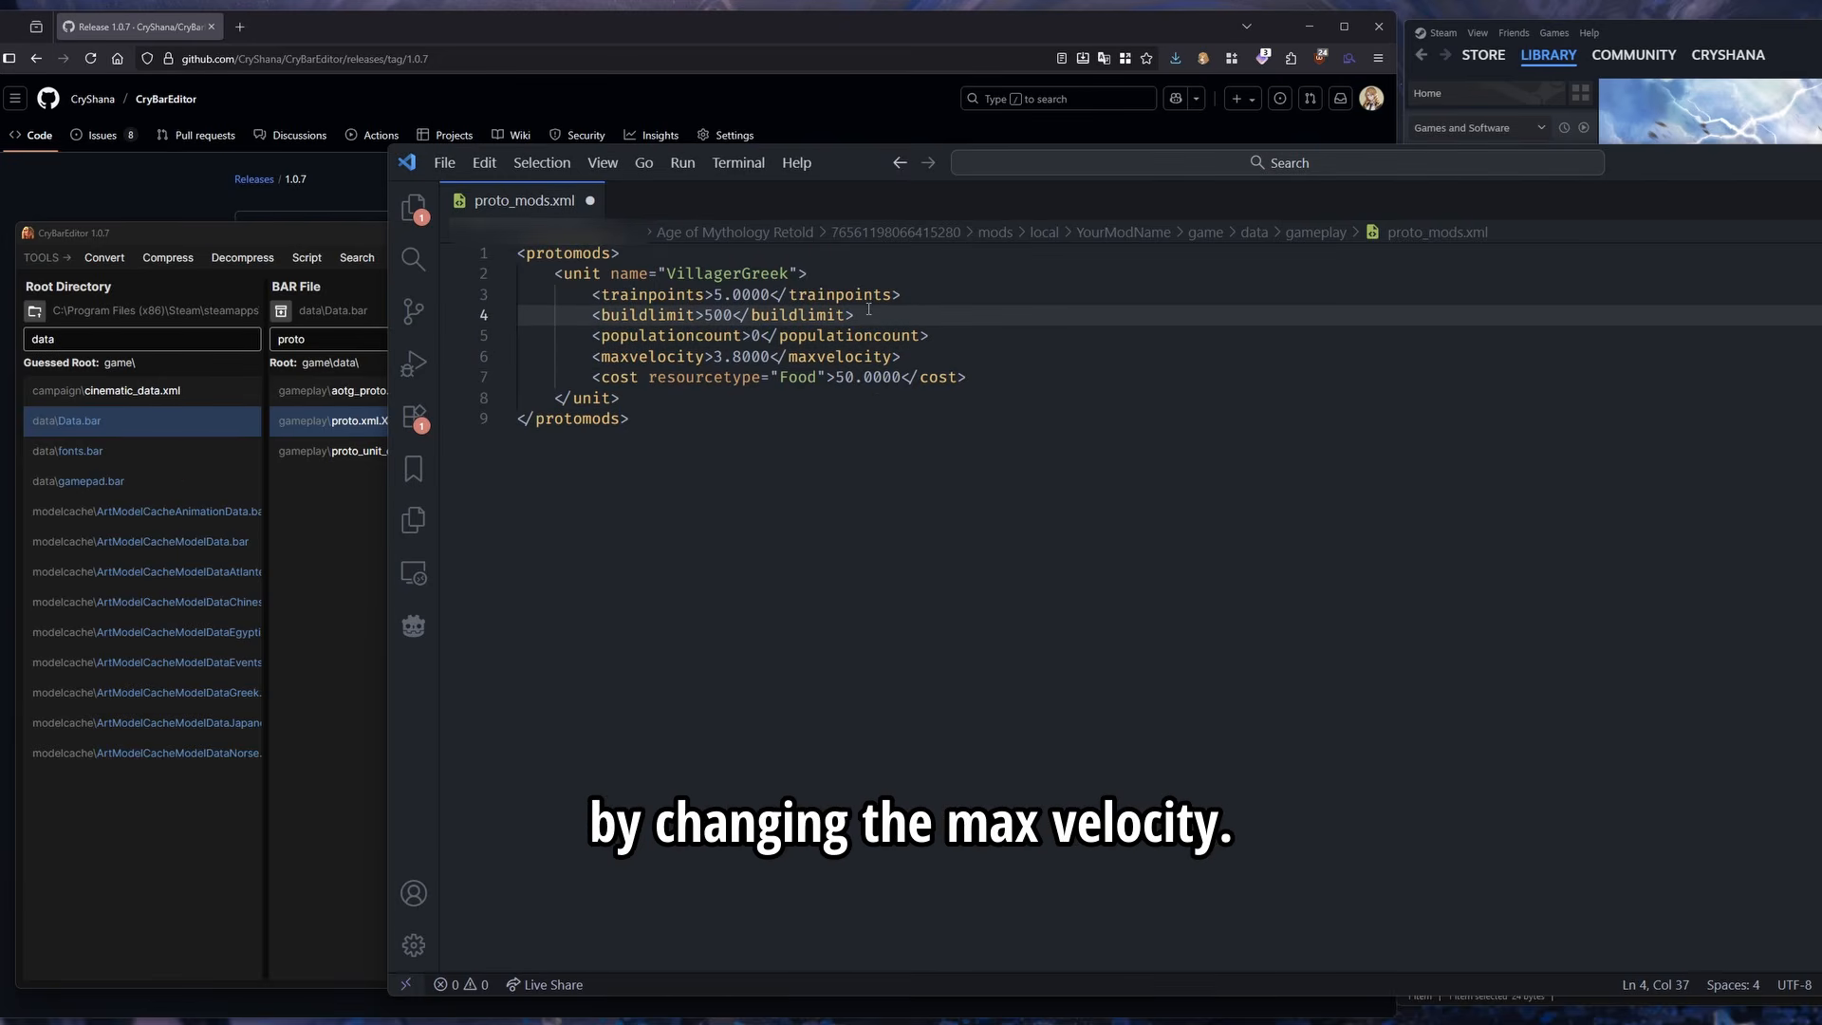
Set maxvelocity to 5.0000 and the Food cost to 10.0000, and save proto_mods.xml
drag(724, 362, 734, 360)
text(5)
text(0)
right_click(991, 343)
click(937, 326)
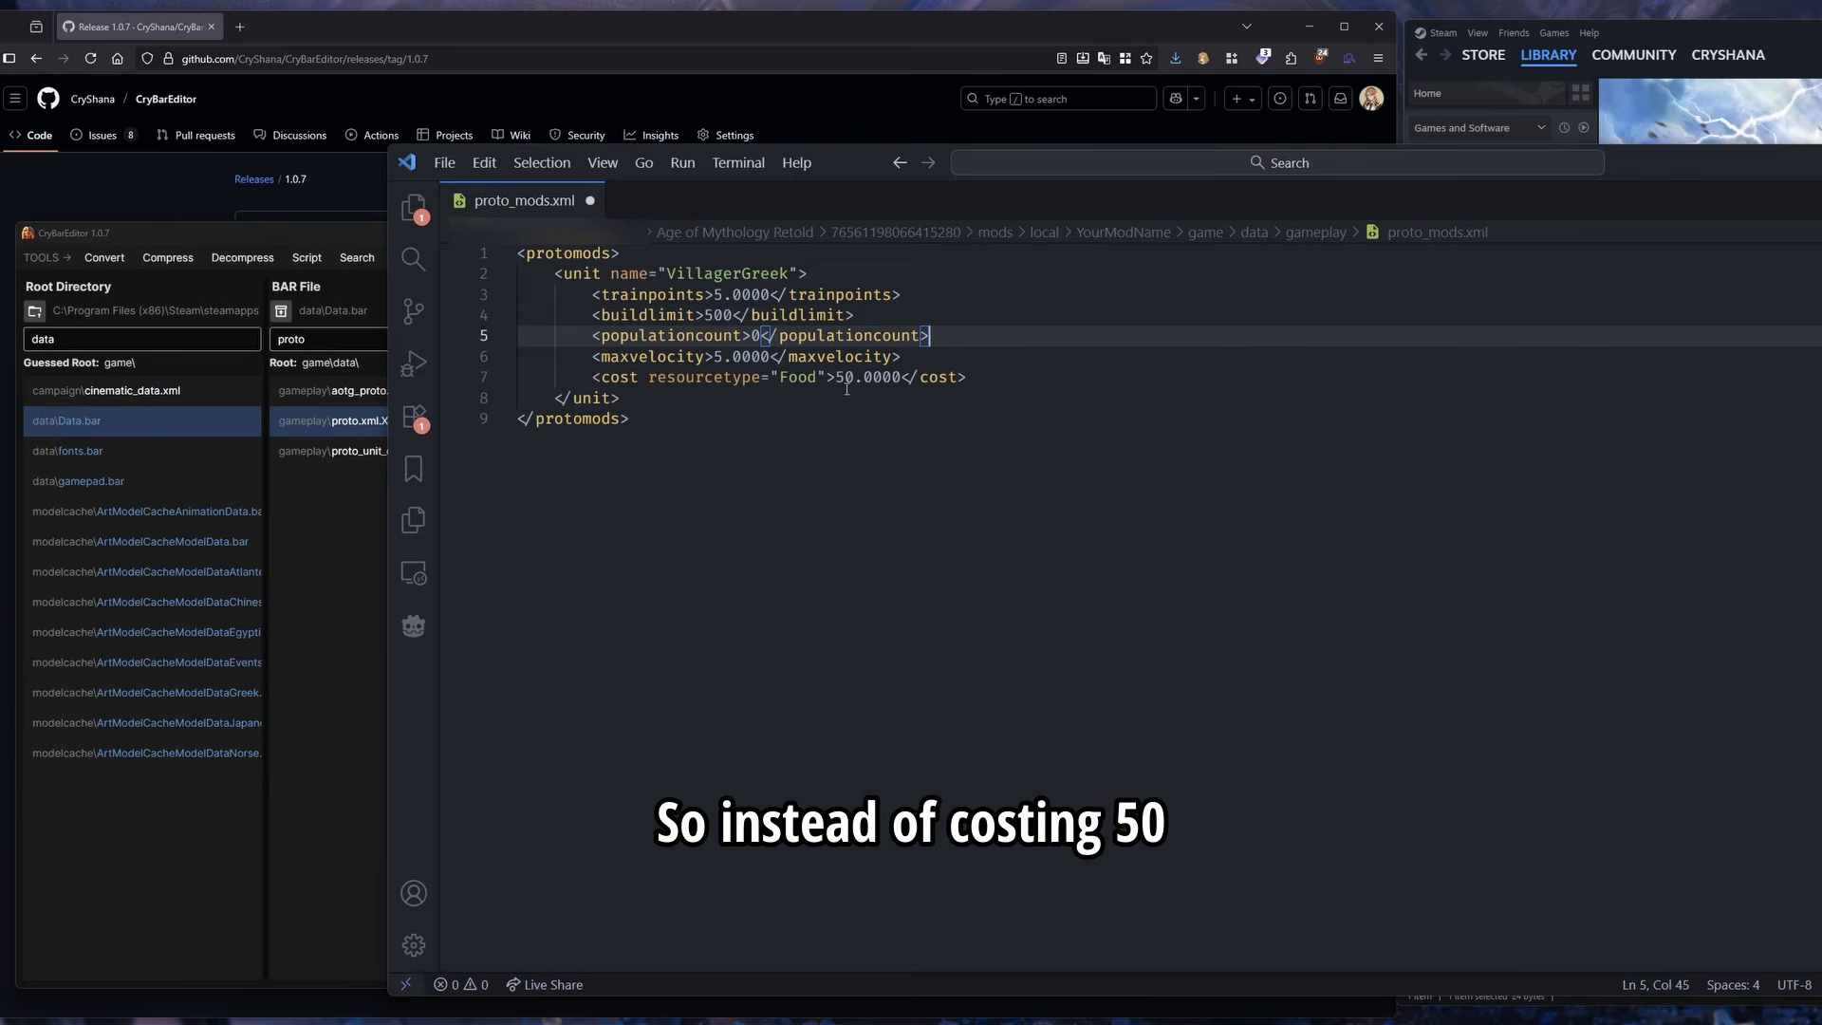
drag(846, 378, 837, 379)
text(1)
click(987, 355)
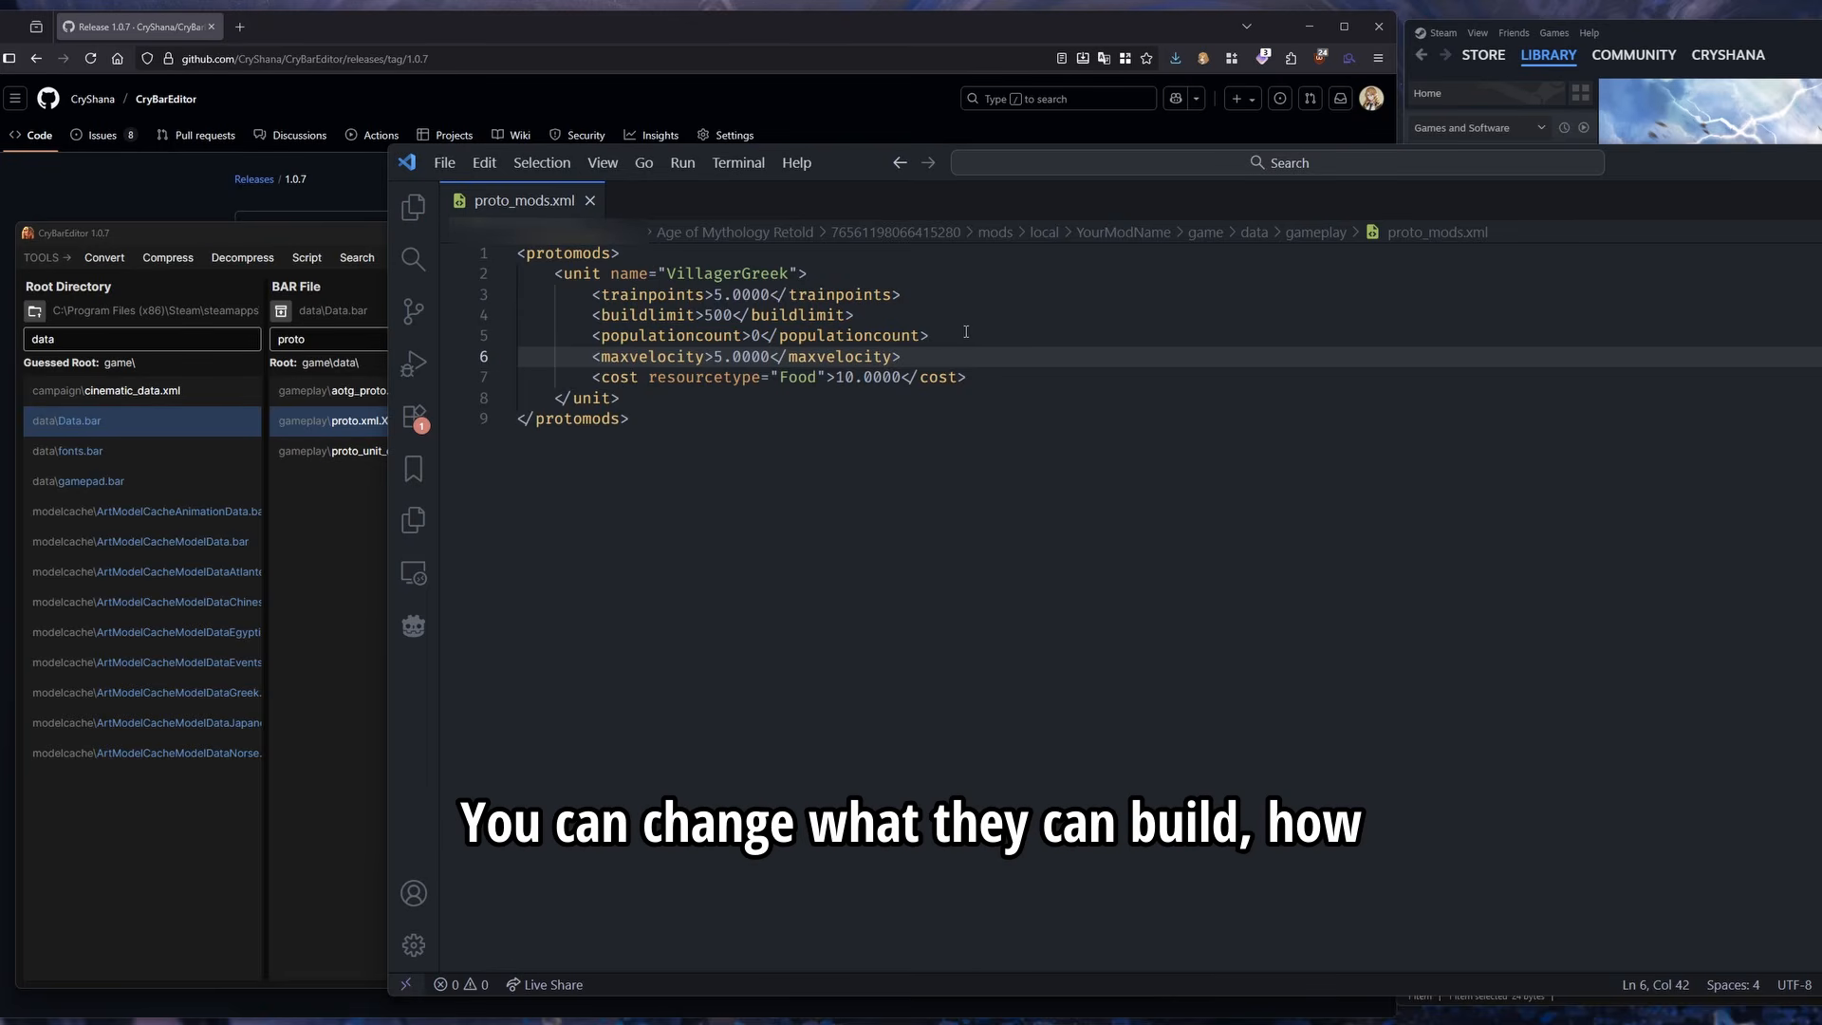
Move the code editor aside, return to CryBarEditor and locate the VillagerGreek unit definition in the proto.xml.XMB preview
drag(866, 171, 1228, 163)
click(688, 249)
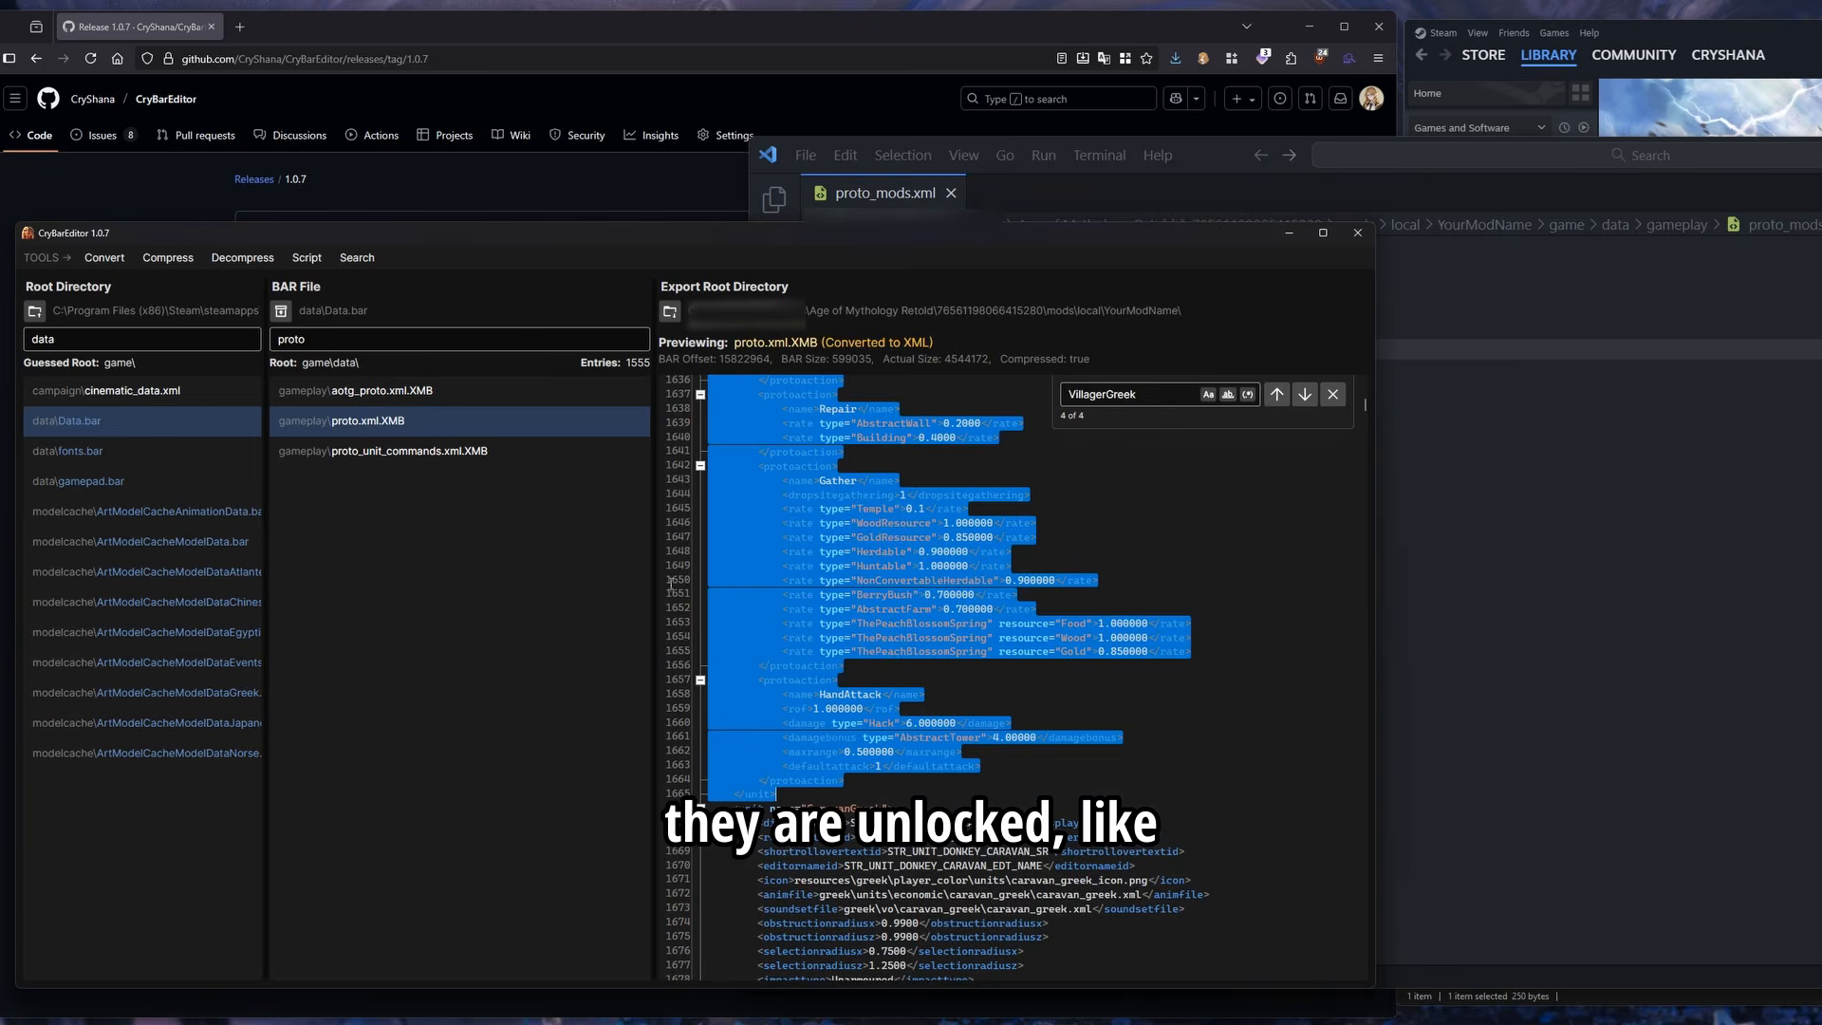
click(875, 552)
scroll(967, 490, up, 6)
click(1146, 395)
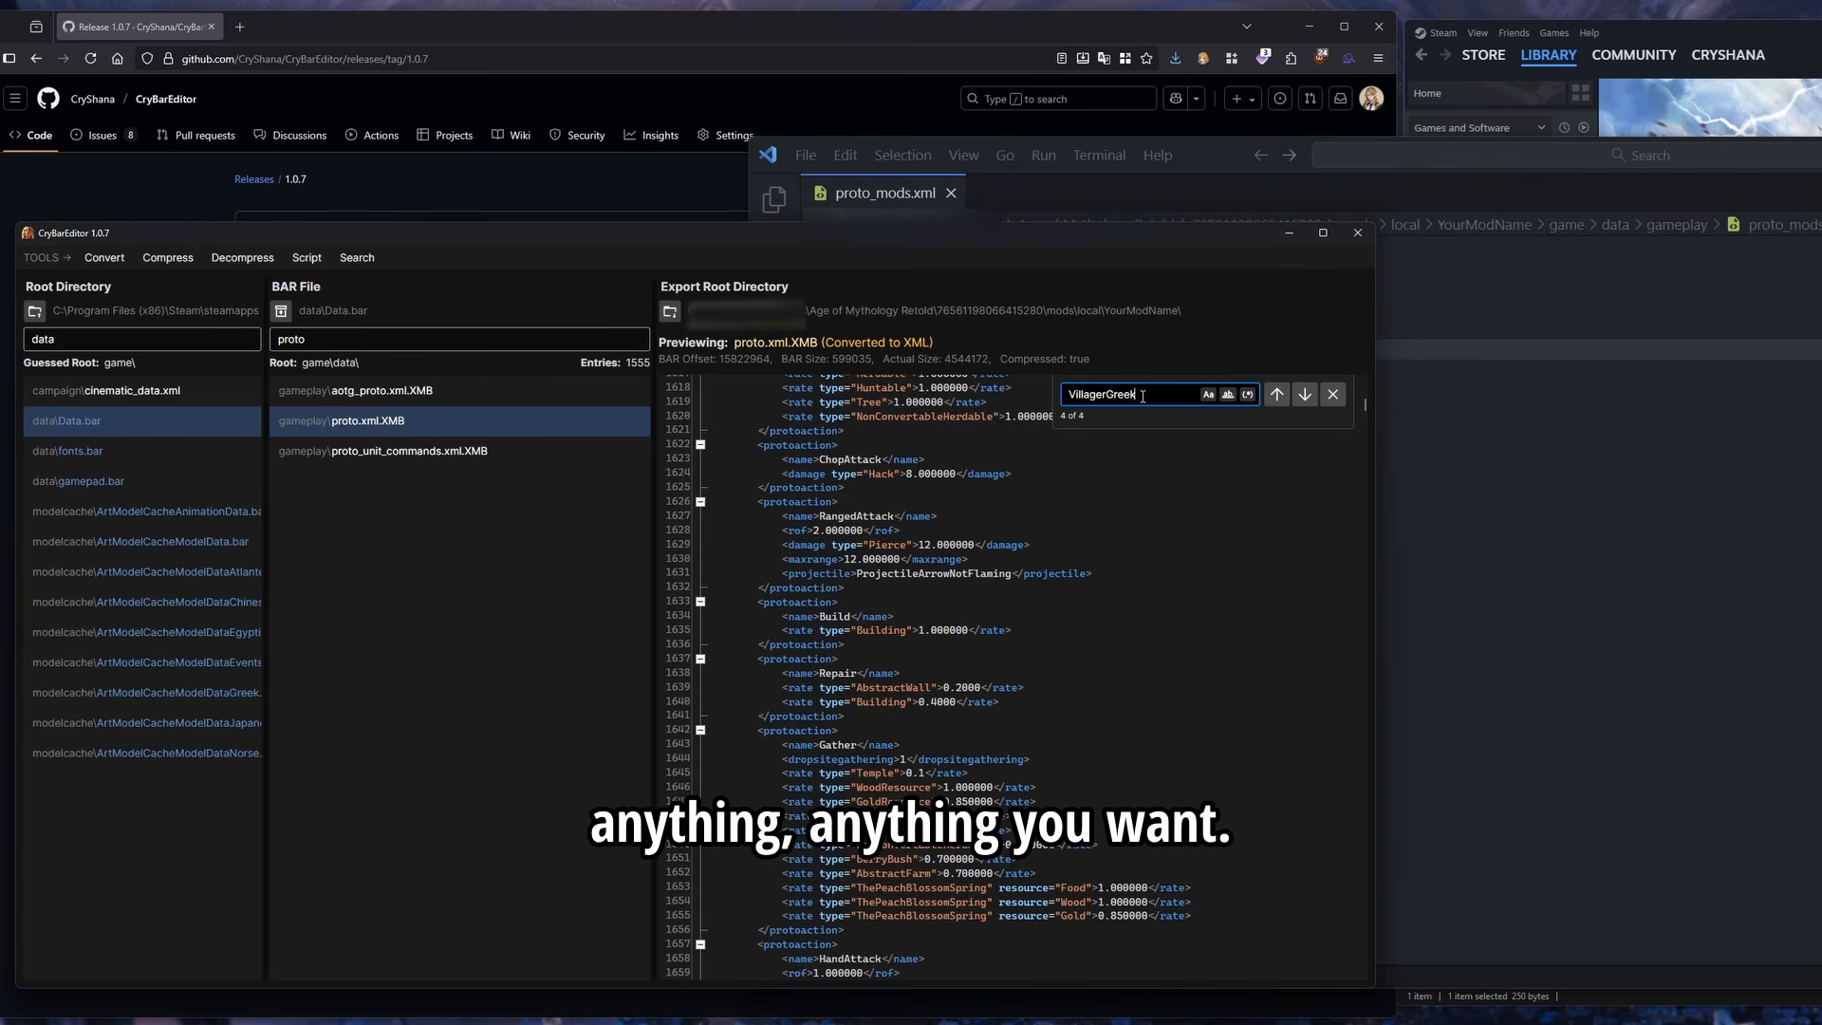
key(Return)
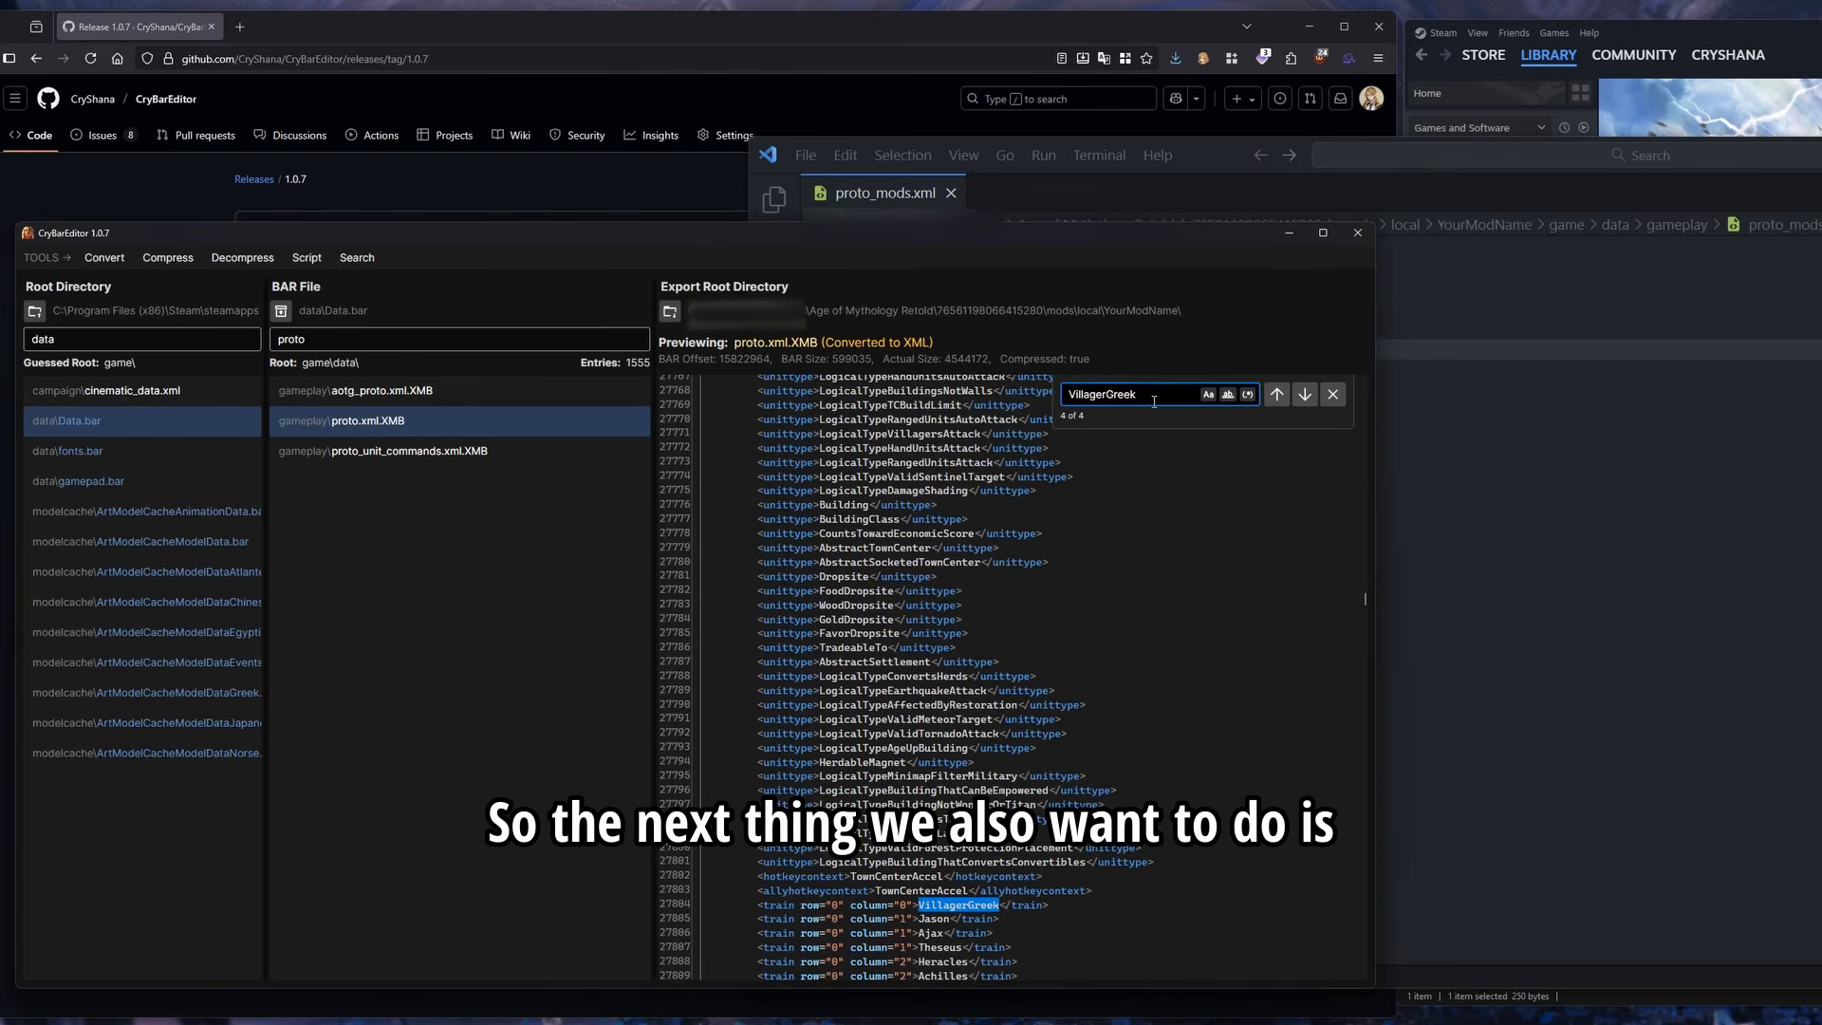
text(")
Filter the BAR entries by string_Table, create an additive mod from the English string_table.txt and switch to File Explorer
key(ctrl+a)
text(string_Ta)
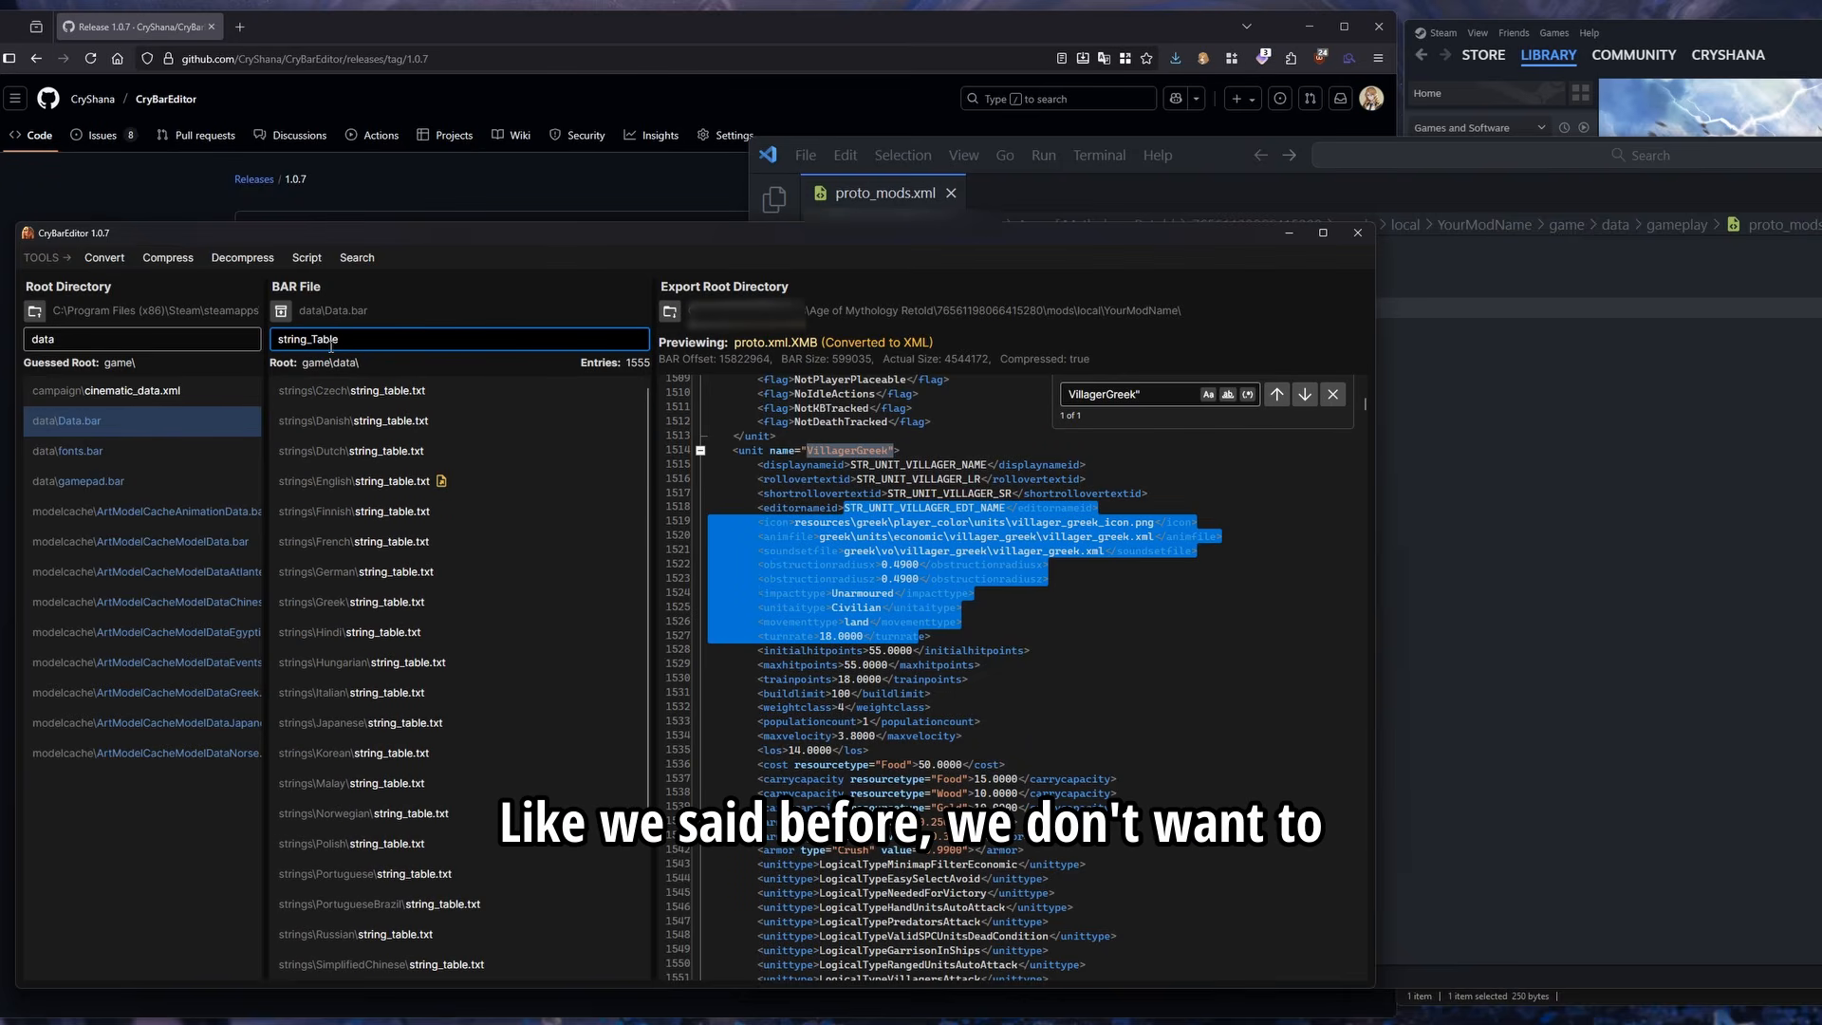
click(446, 482)
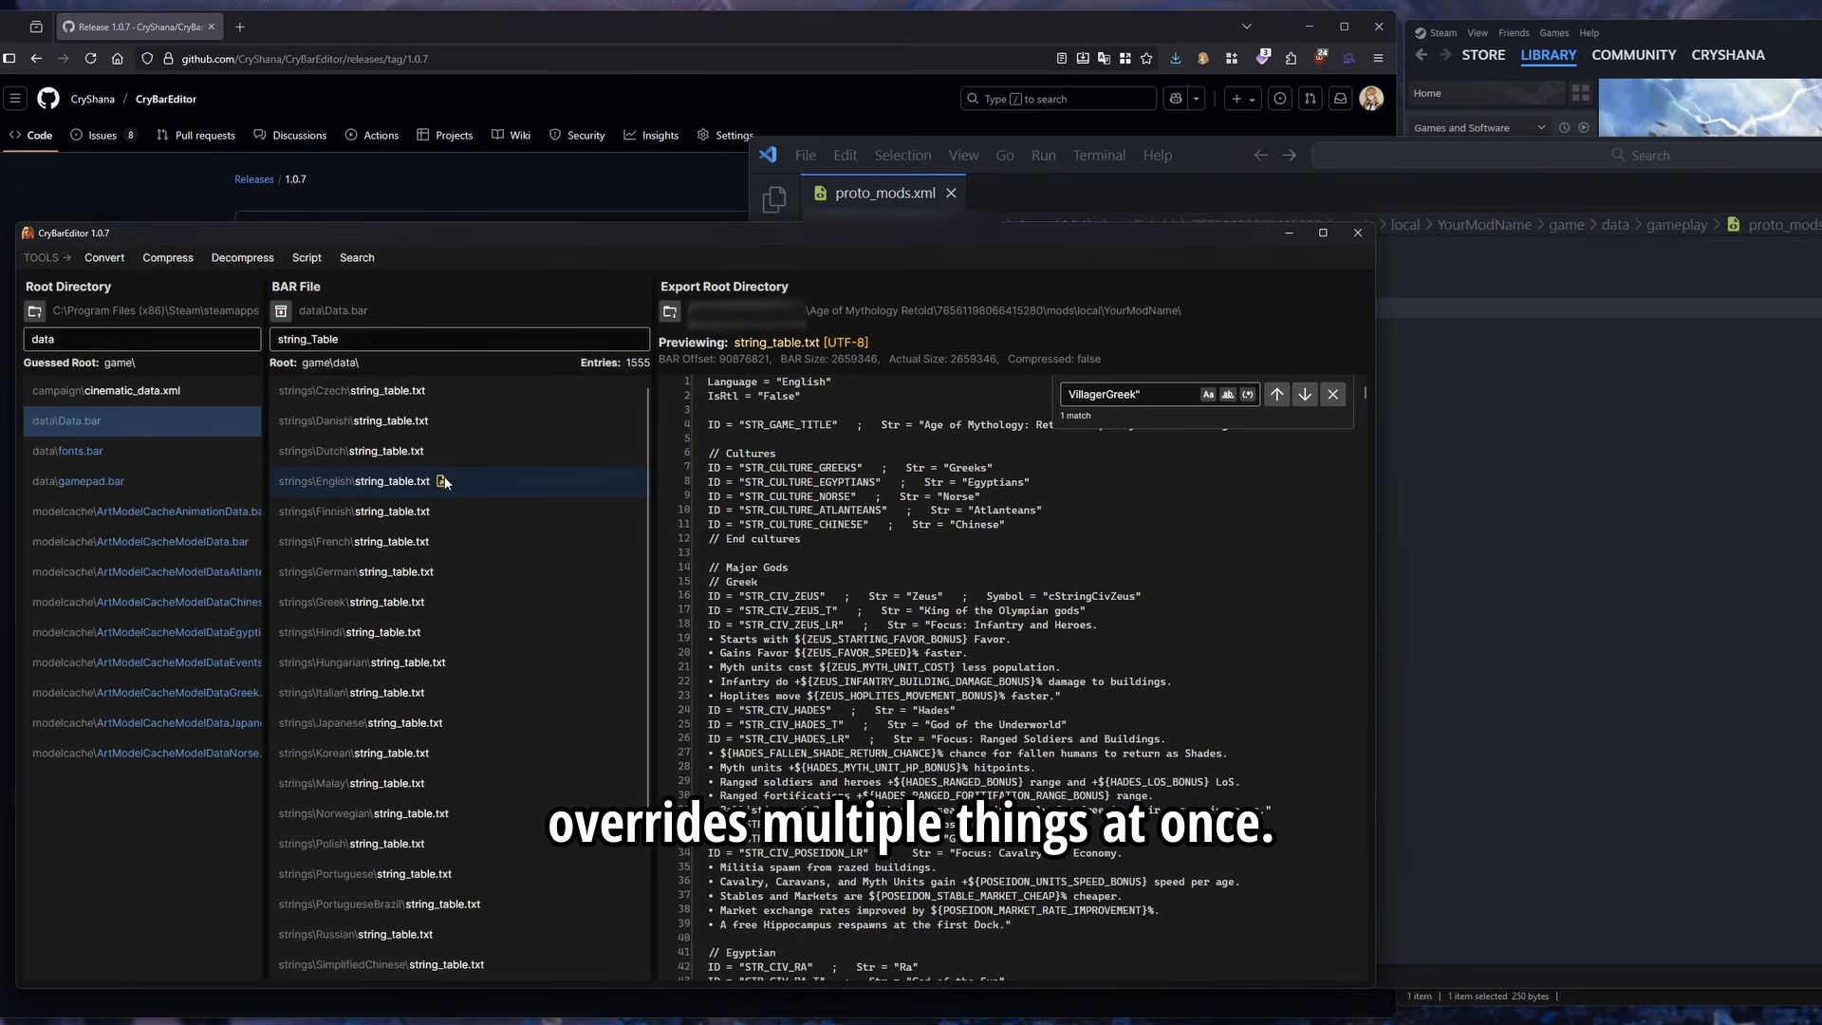
right_click(395, 486)
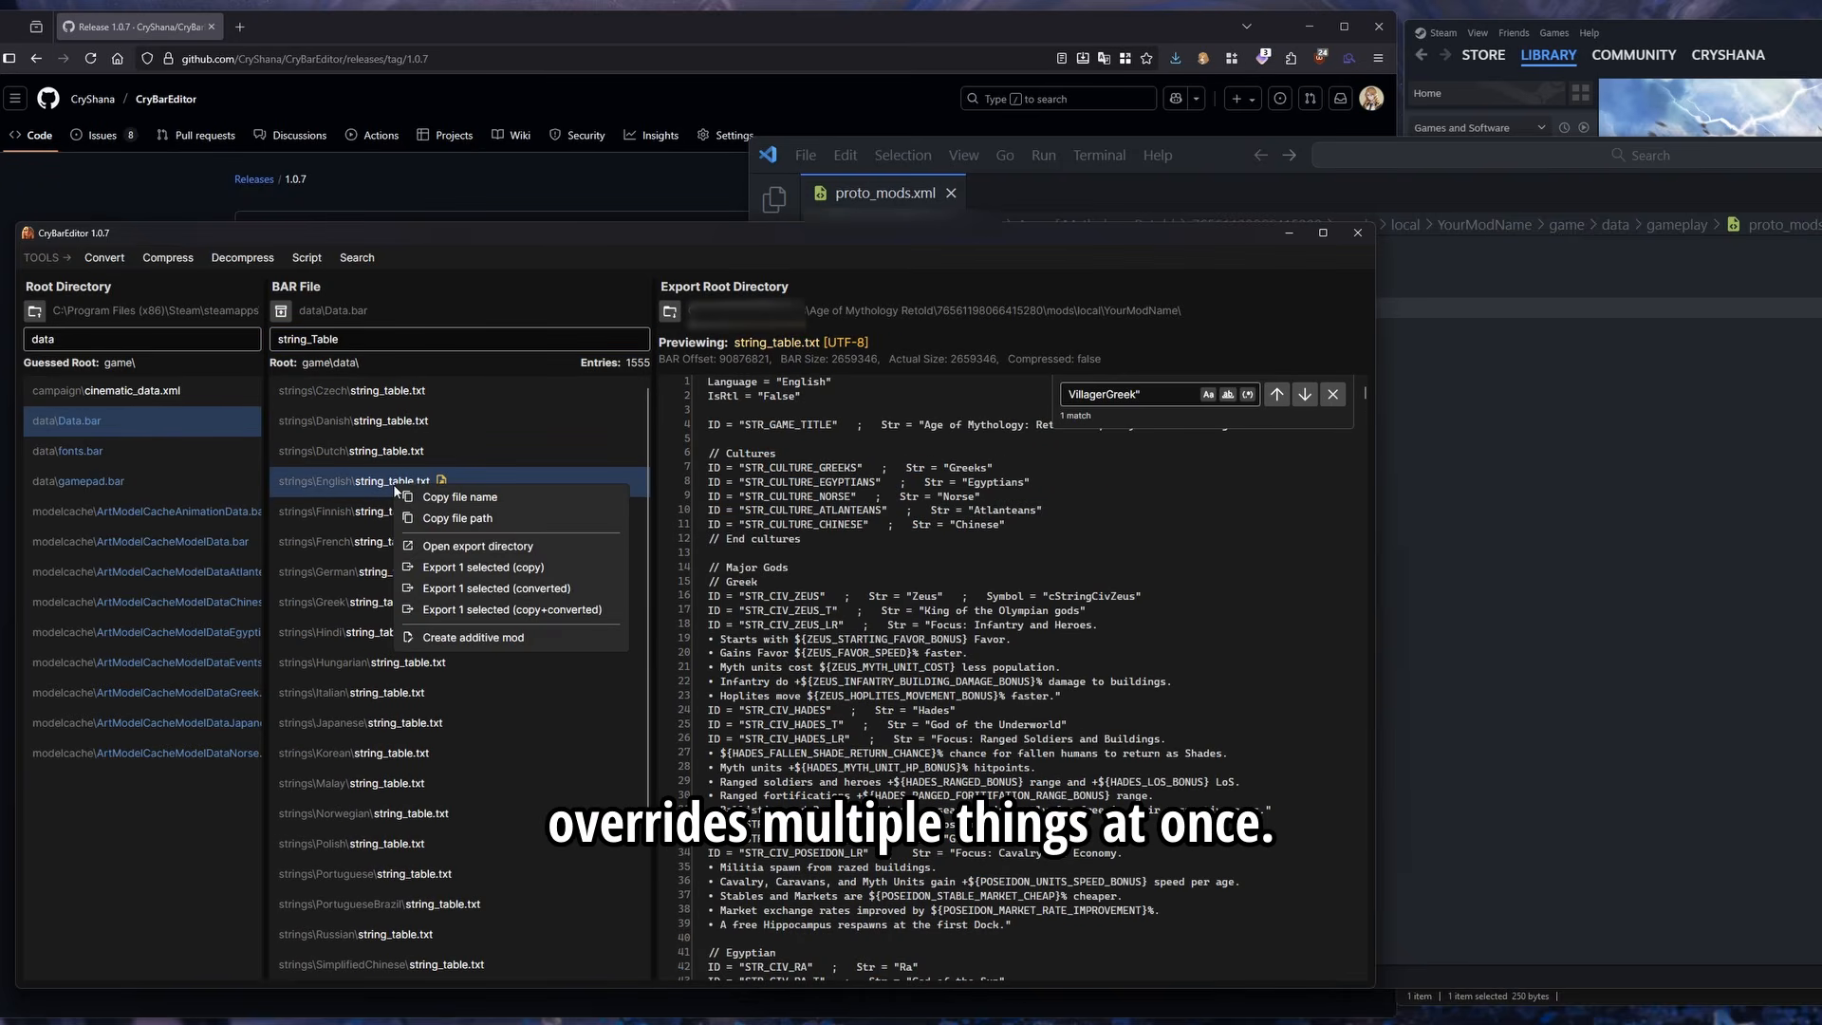
click(470, 639)
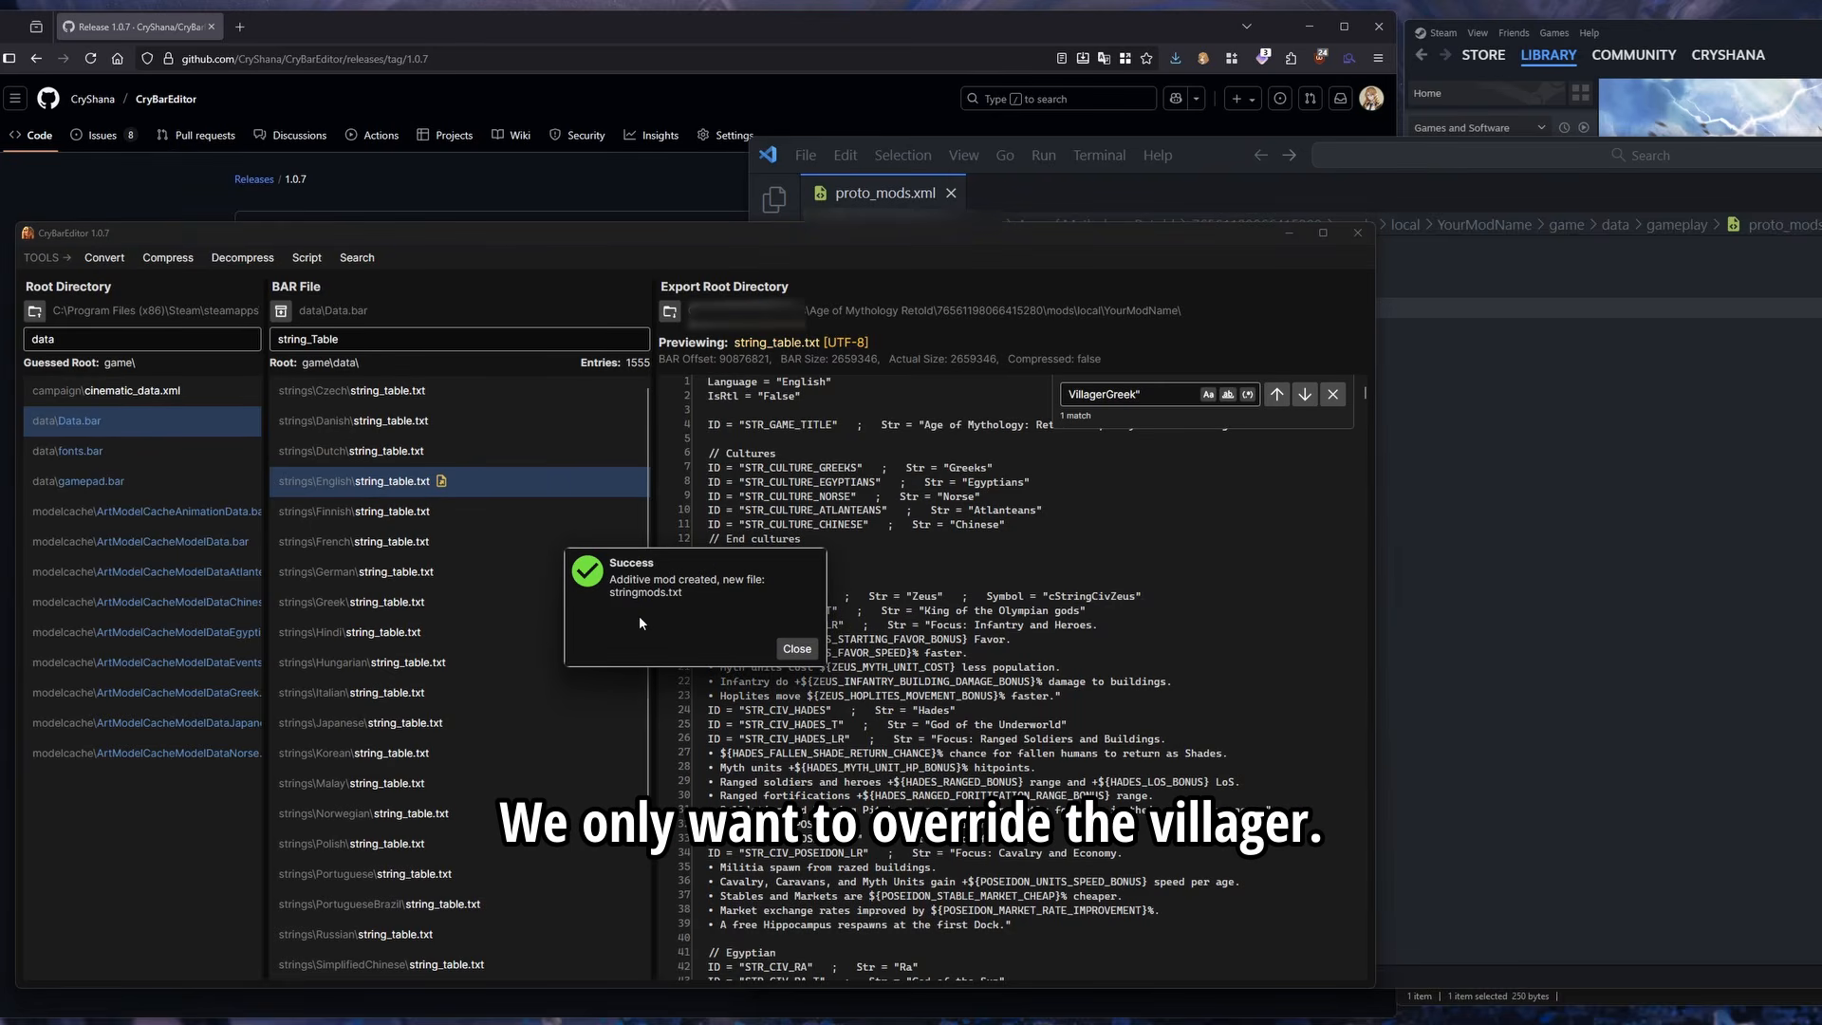
click(796, 648)
click(1728, 599)
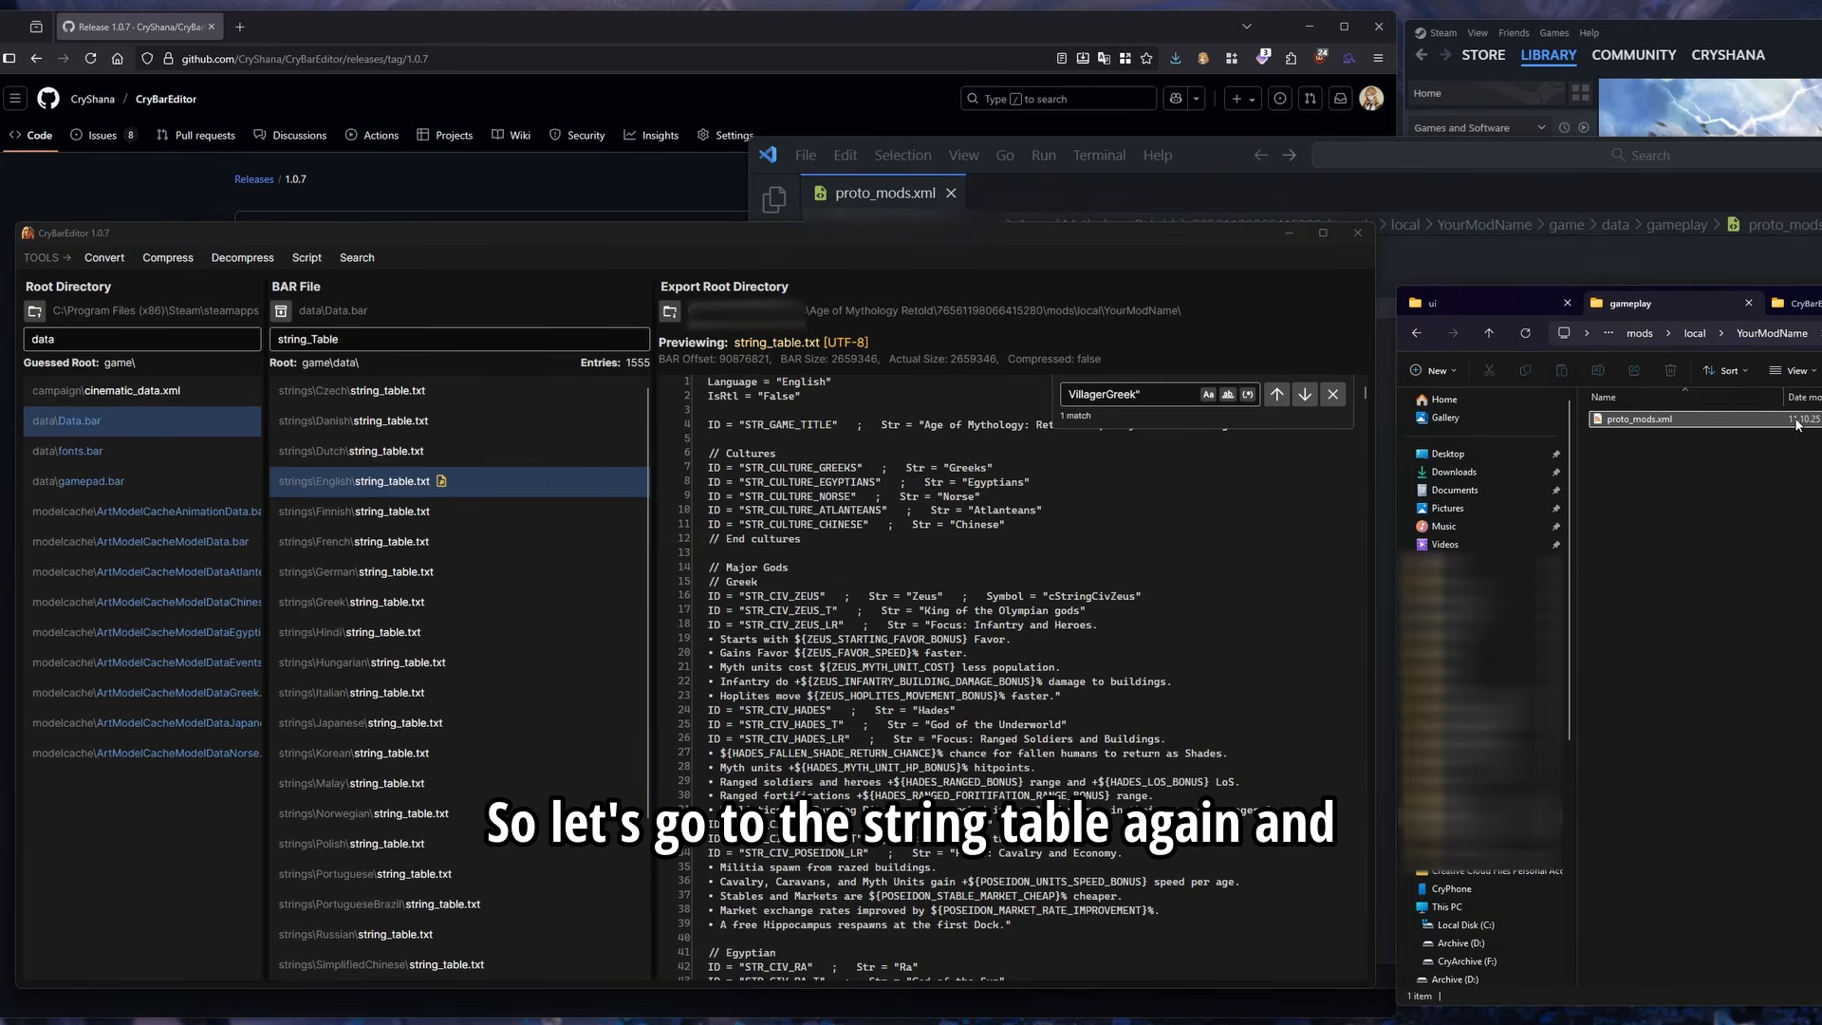
Go to the mod's game\data\strings\English folder in File Explorer
key(alt+Up)
key(alt+Up)
key(alt+Up)
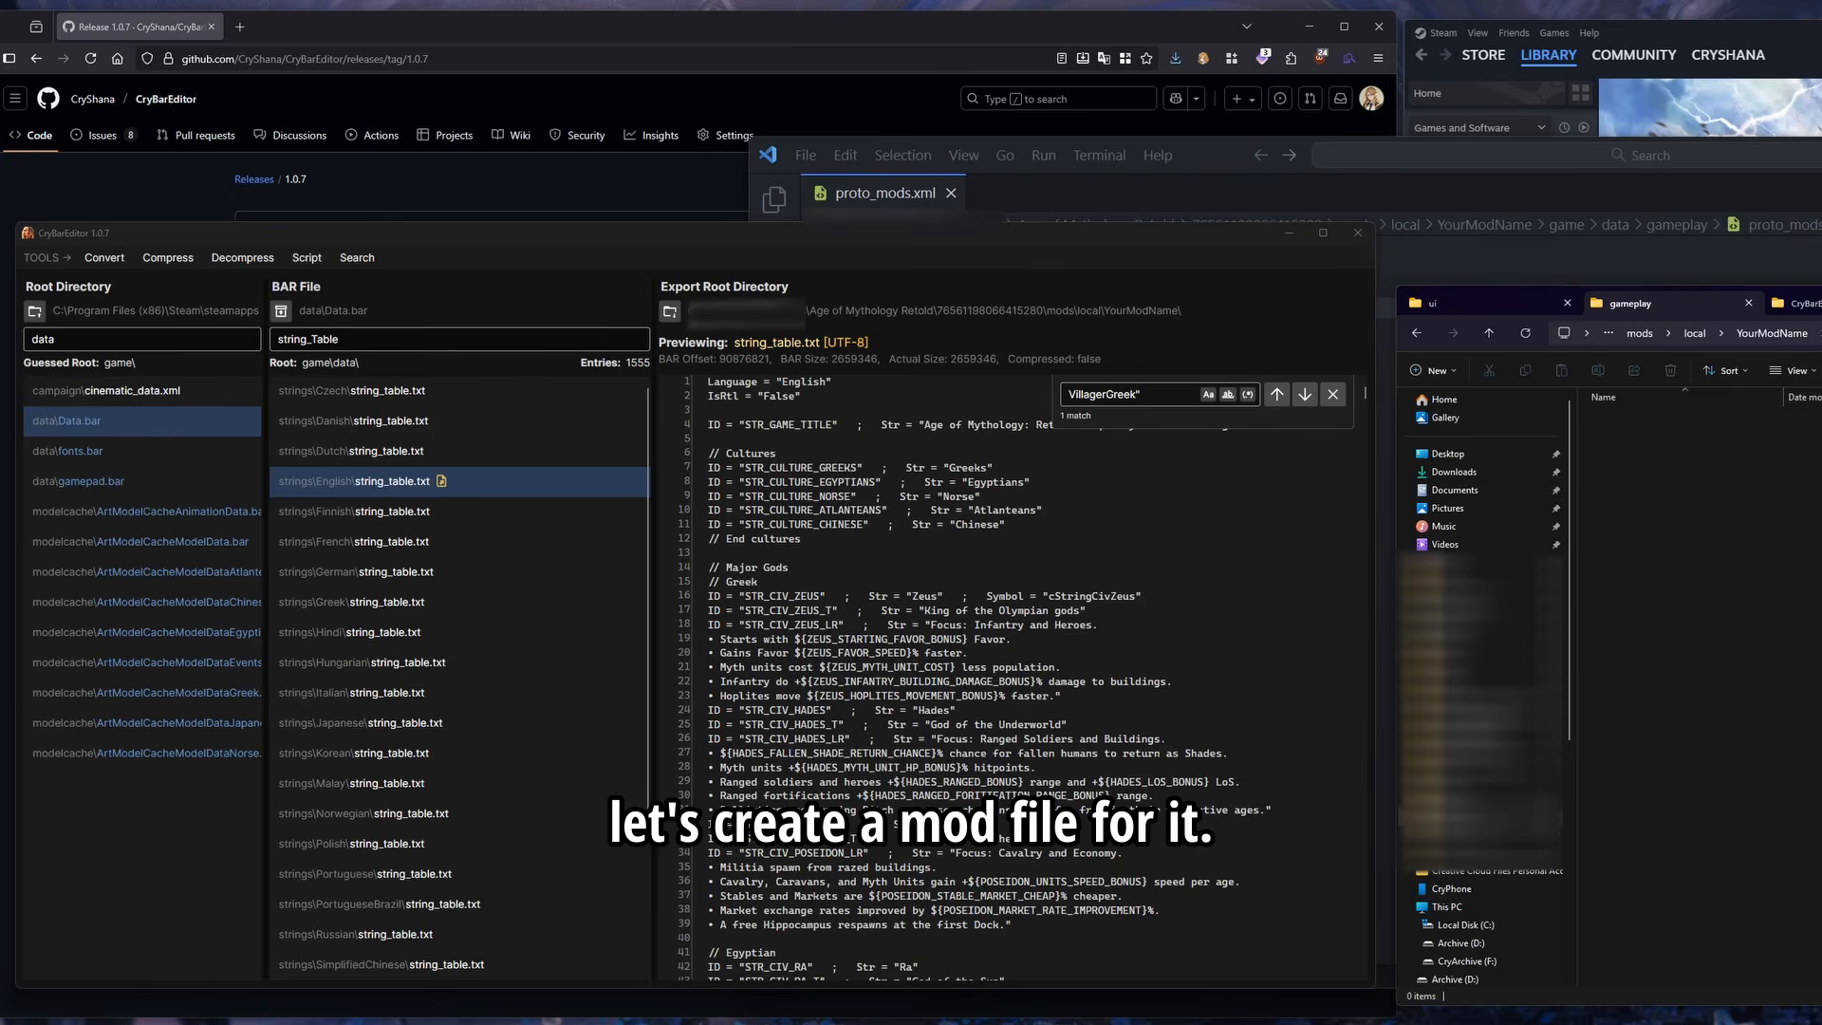
double_click(1661, 420)
double_click(1659, 420)
double_click(1639, 434)
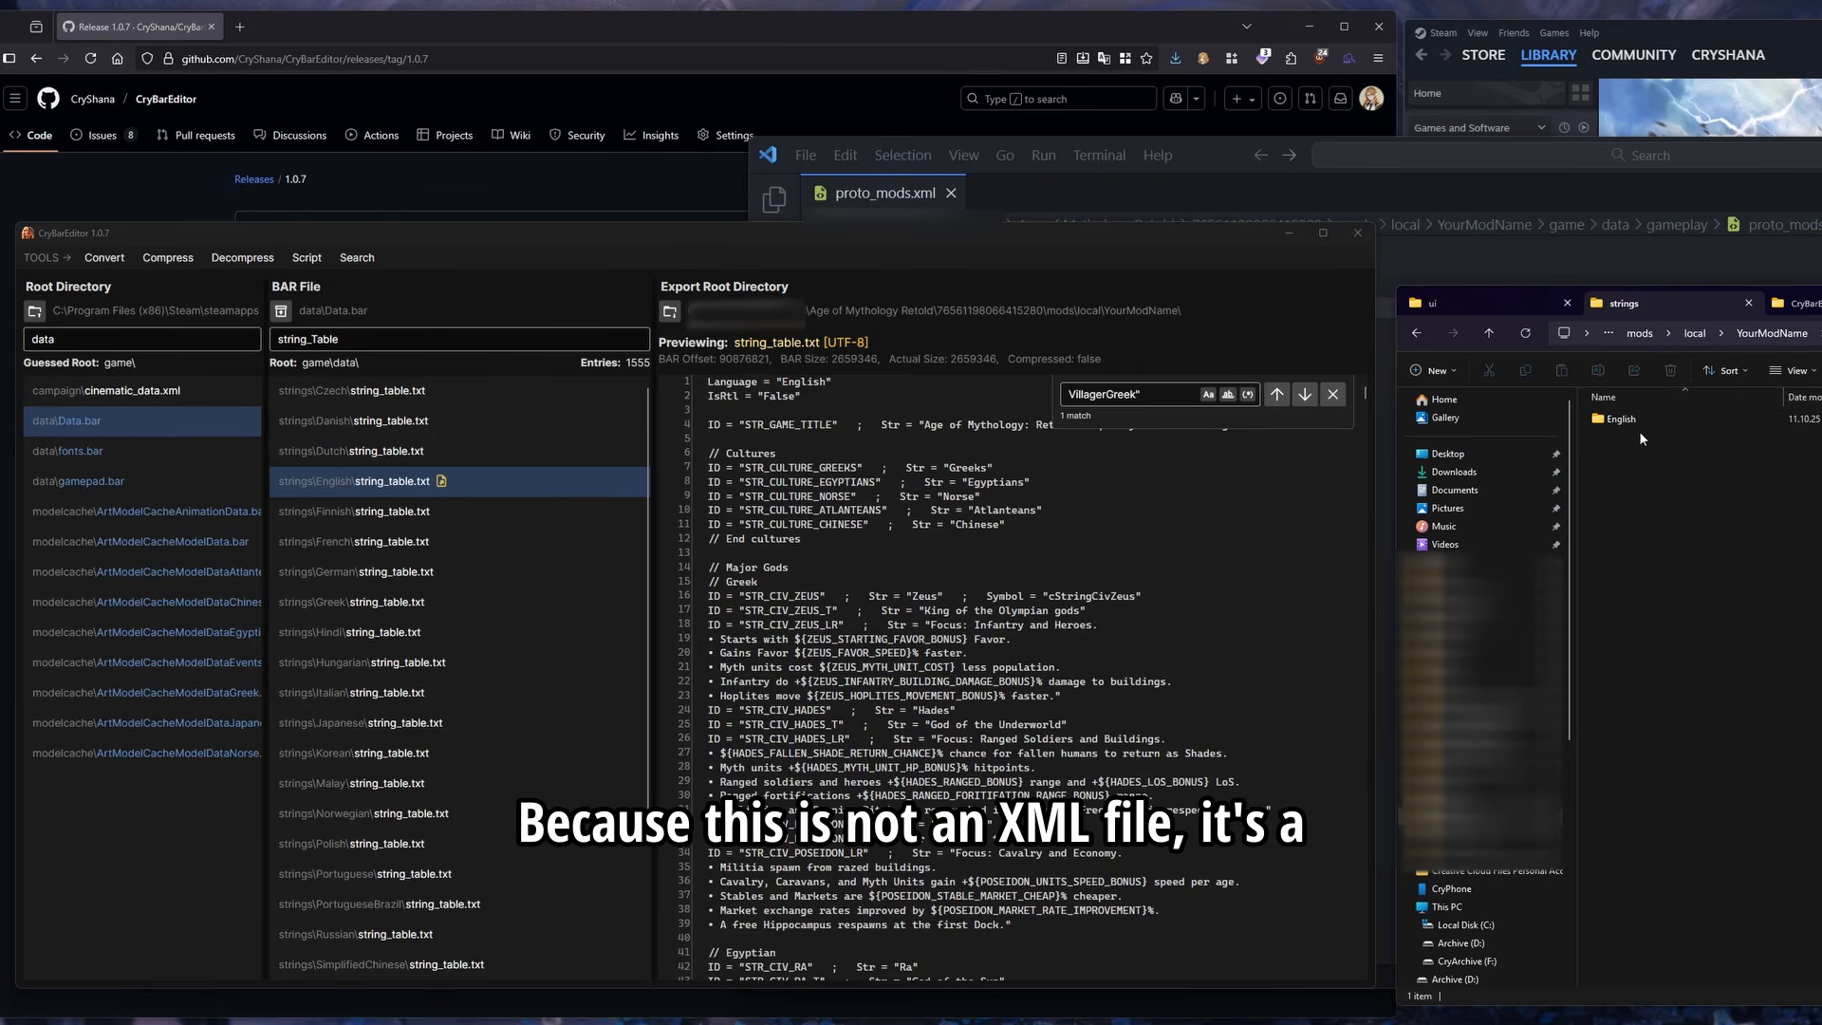
double_click(1648, 420)
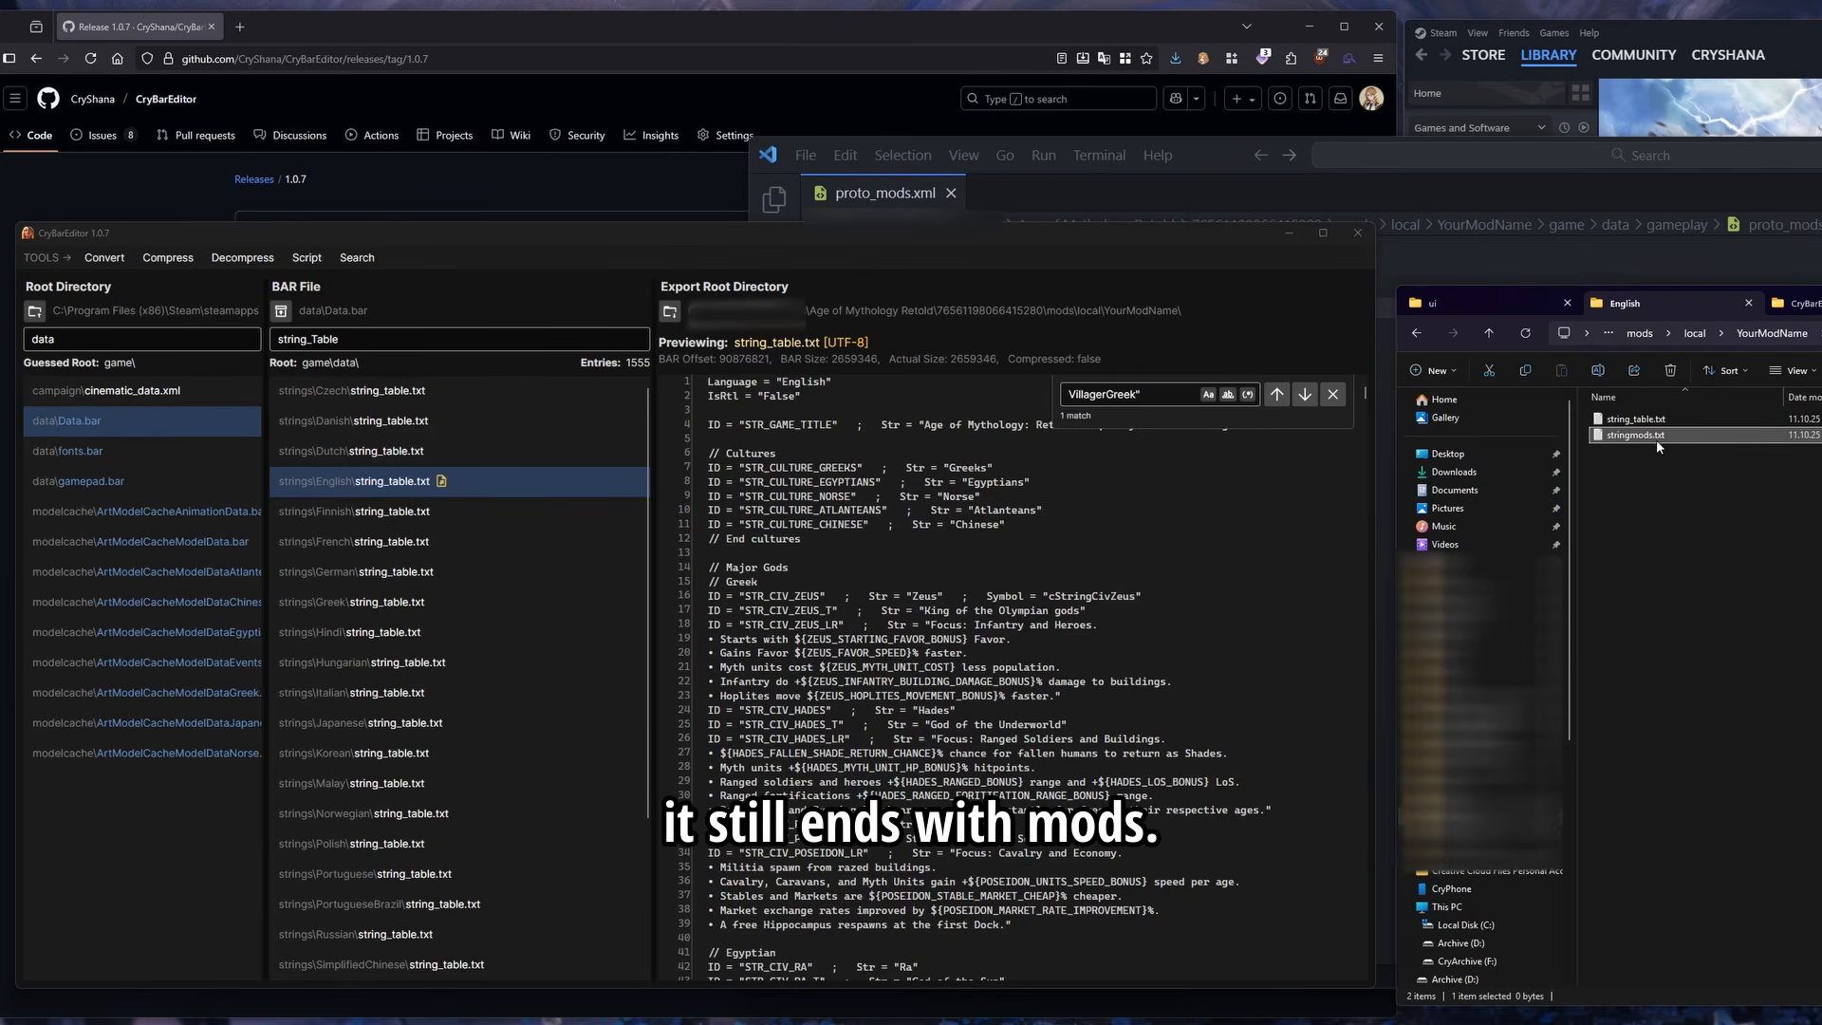
Delete string_table.txt from the English folder and open stringmods.txt for editing
click(1655, 441)
click(1650, 423)
key(Delete)
double_click(1654, 419)
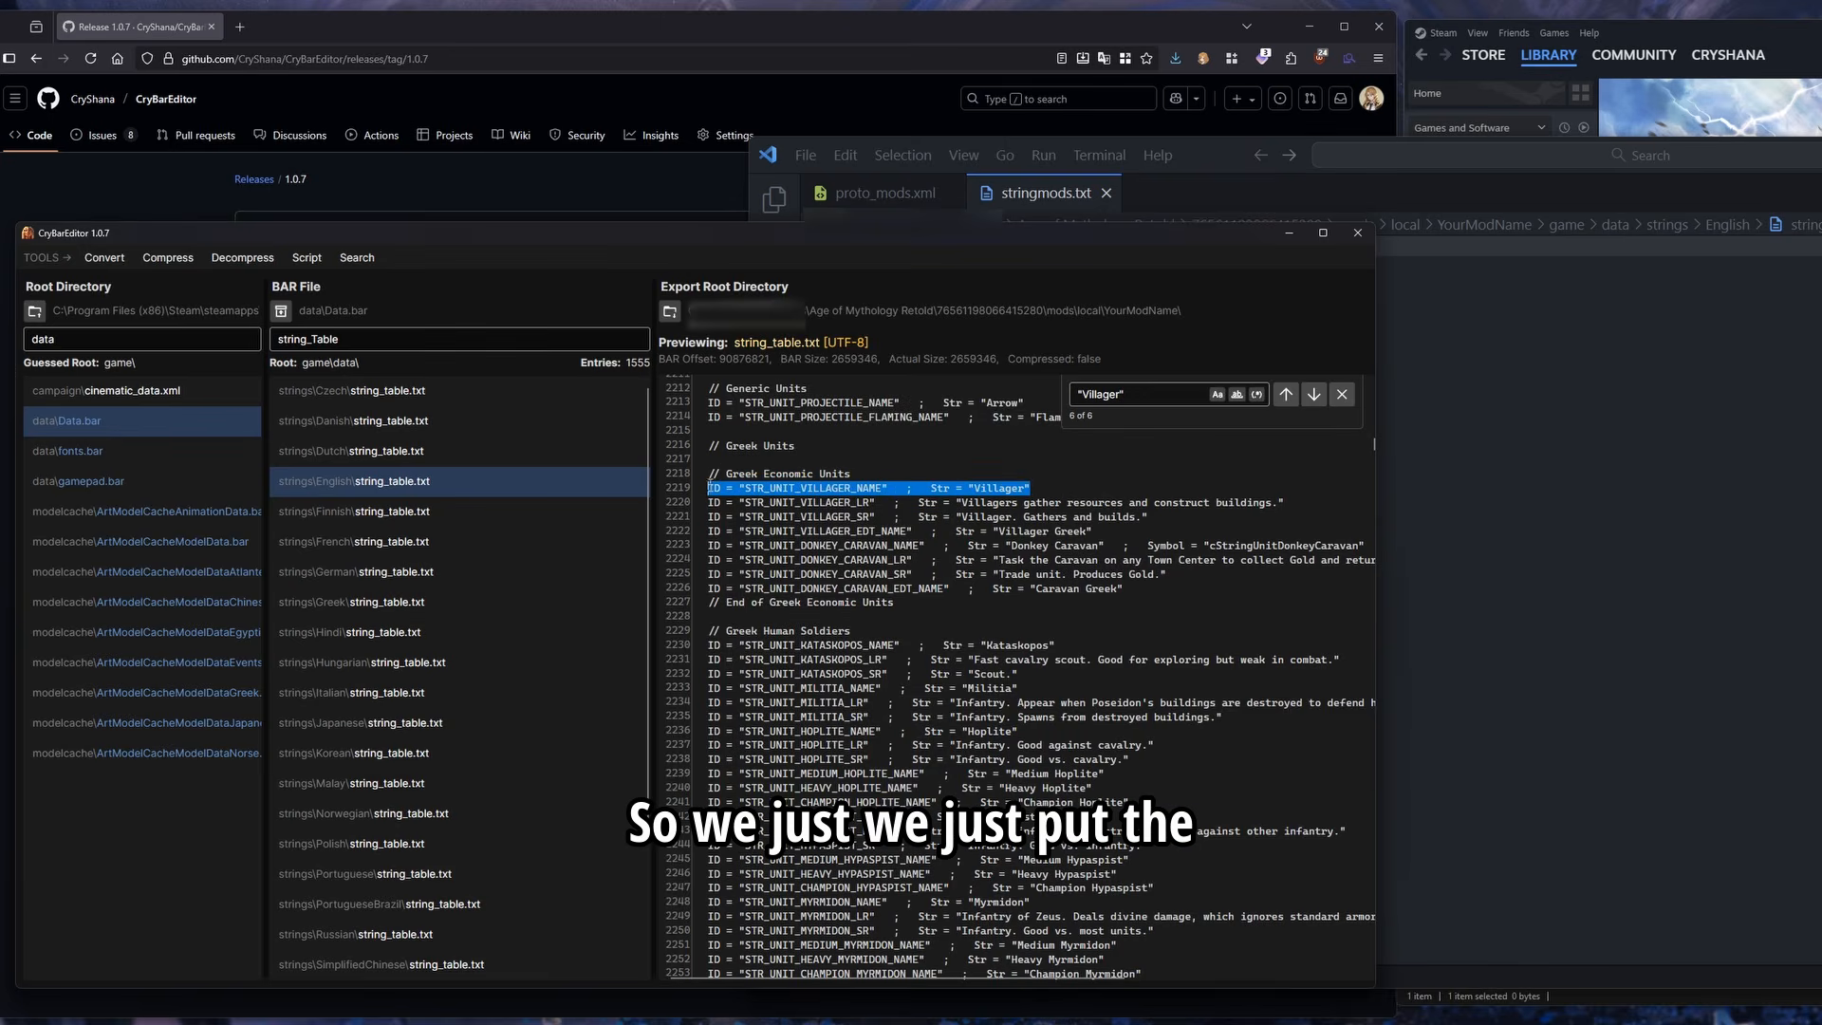
Copy the STR_UNIT_VILLAGER_NAME line from the string table into stringmods.txt, set its string to Villager2 and save the file
key(ctrl+c)
click(1606, 379)
key(ctrl+v)
key(ctrl+s)
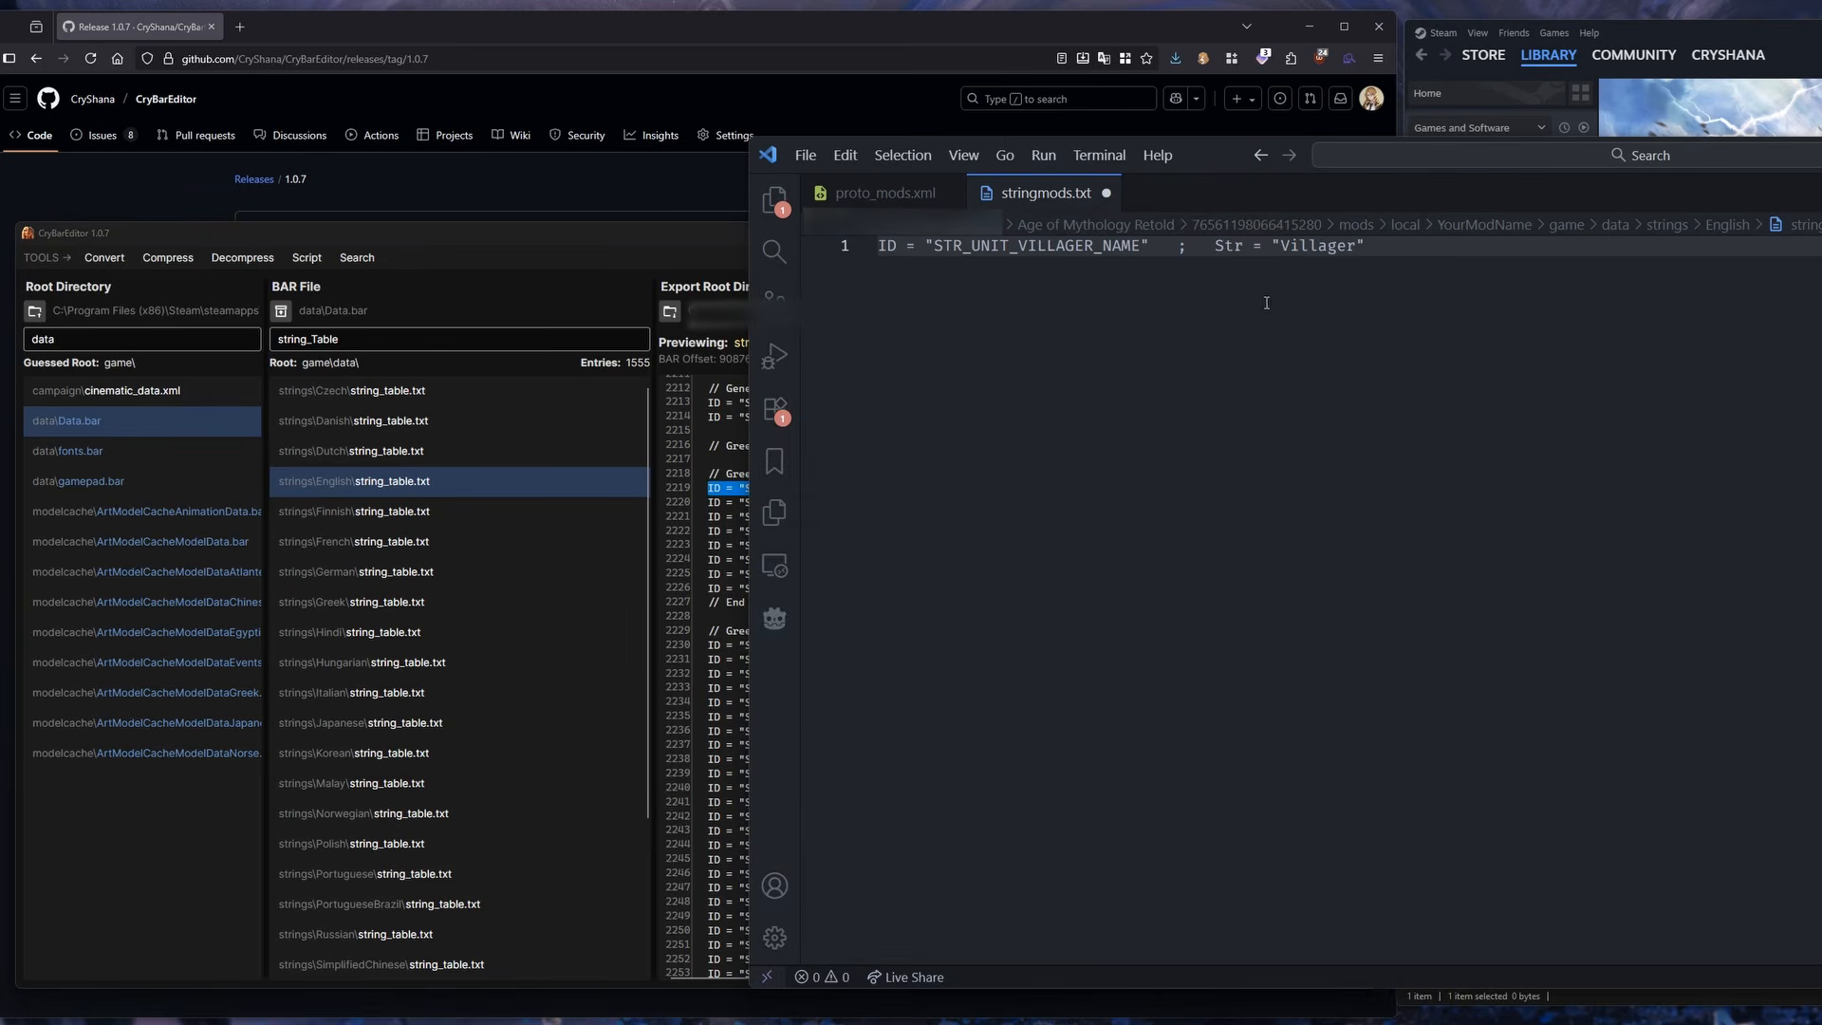
right_click(1380, 283)
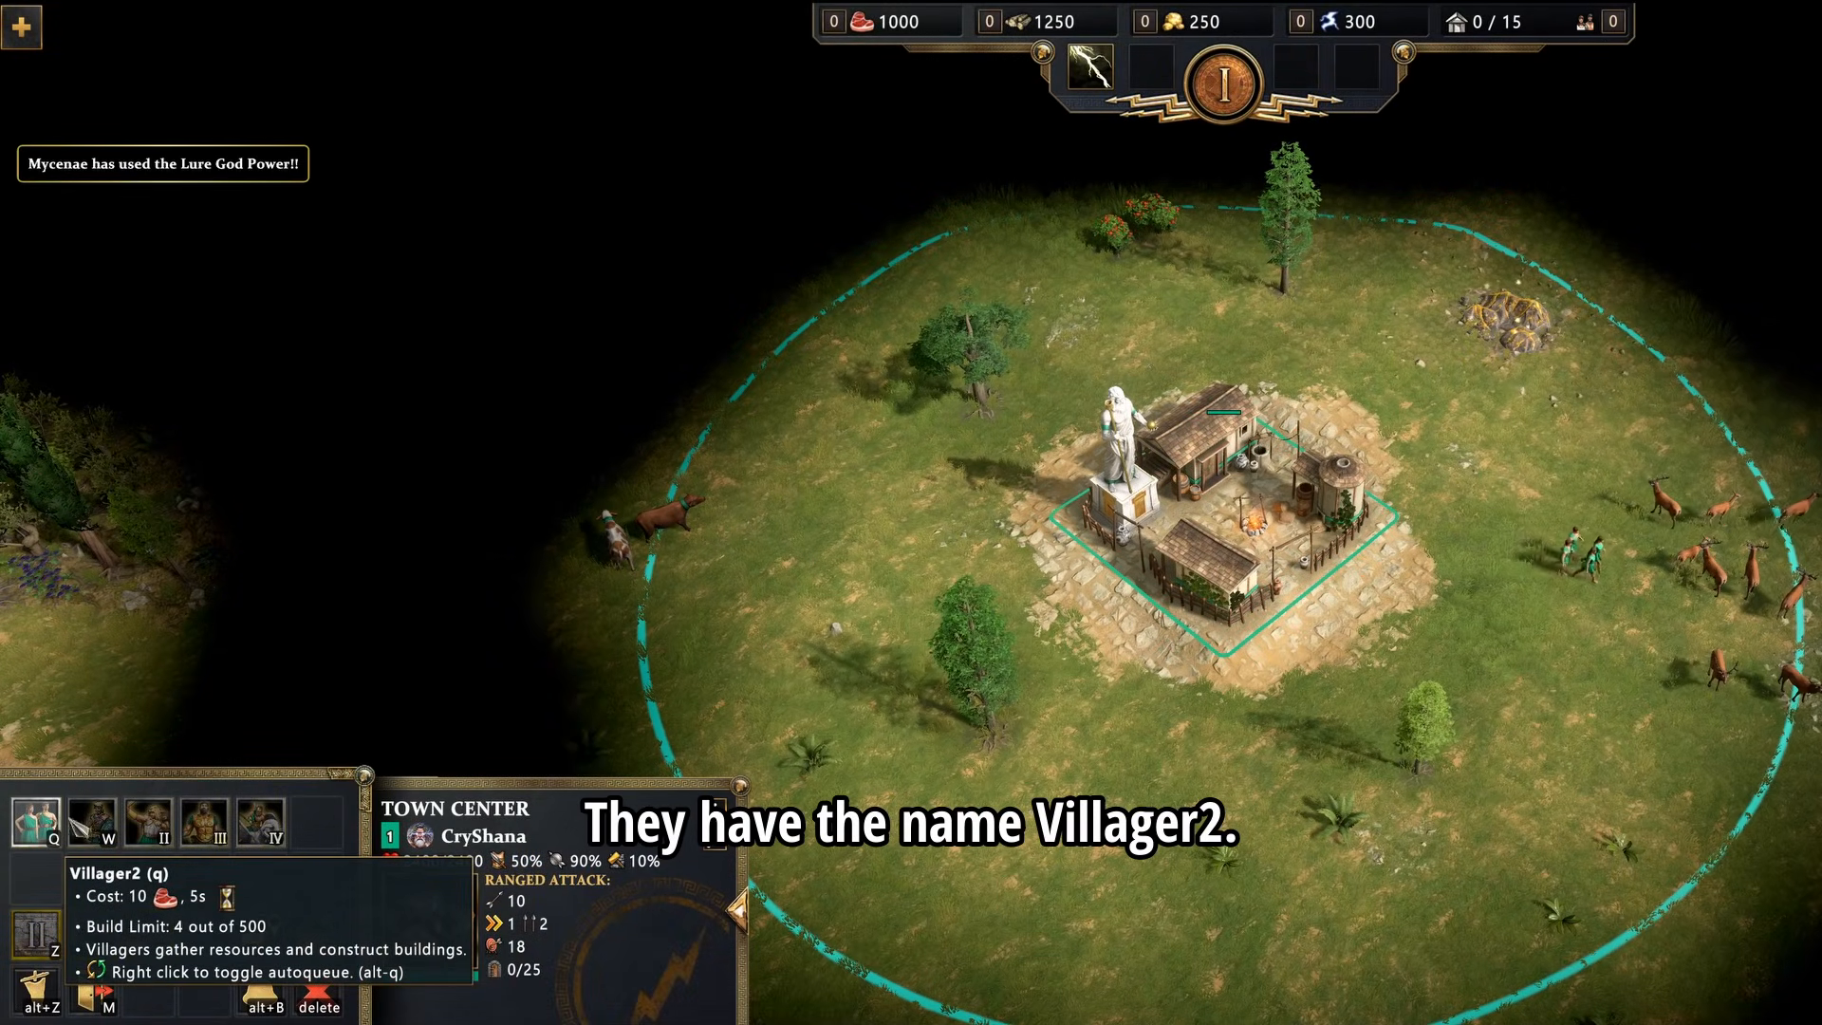
Switch to the game and queue several Villager2 units at the Town Center to test their cost
click(36, 822)
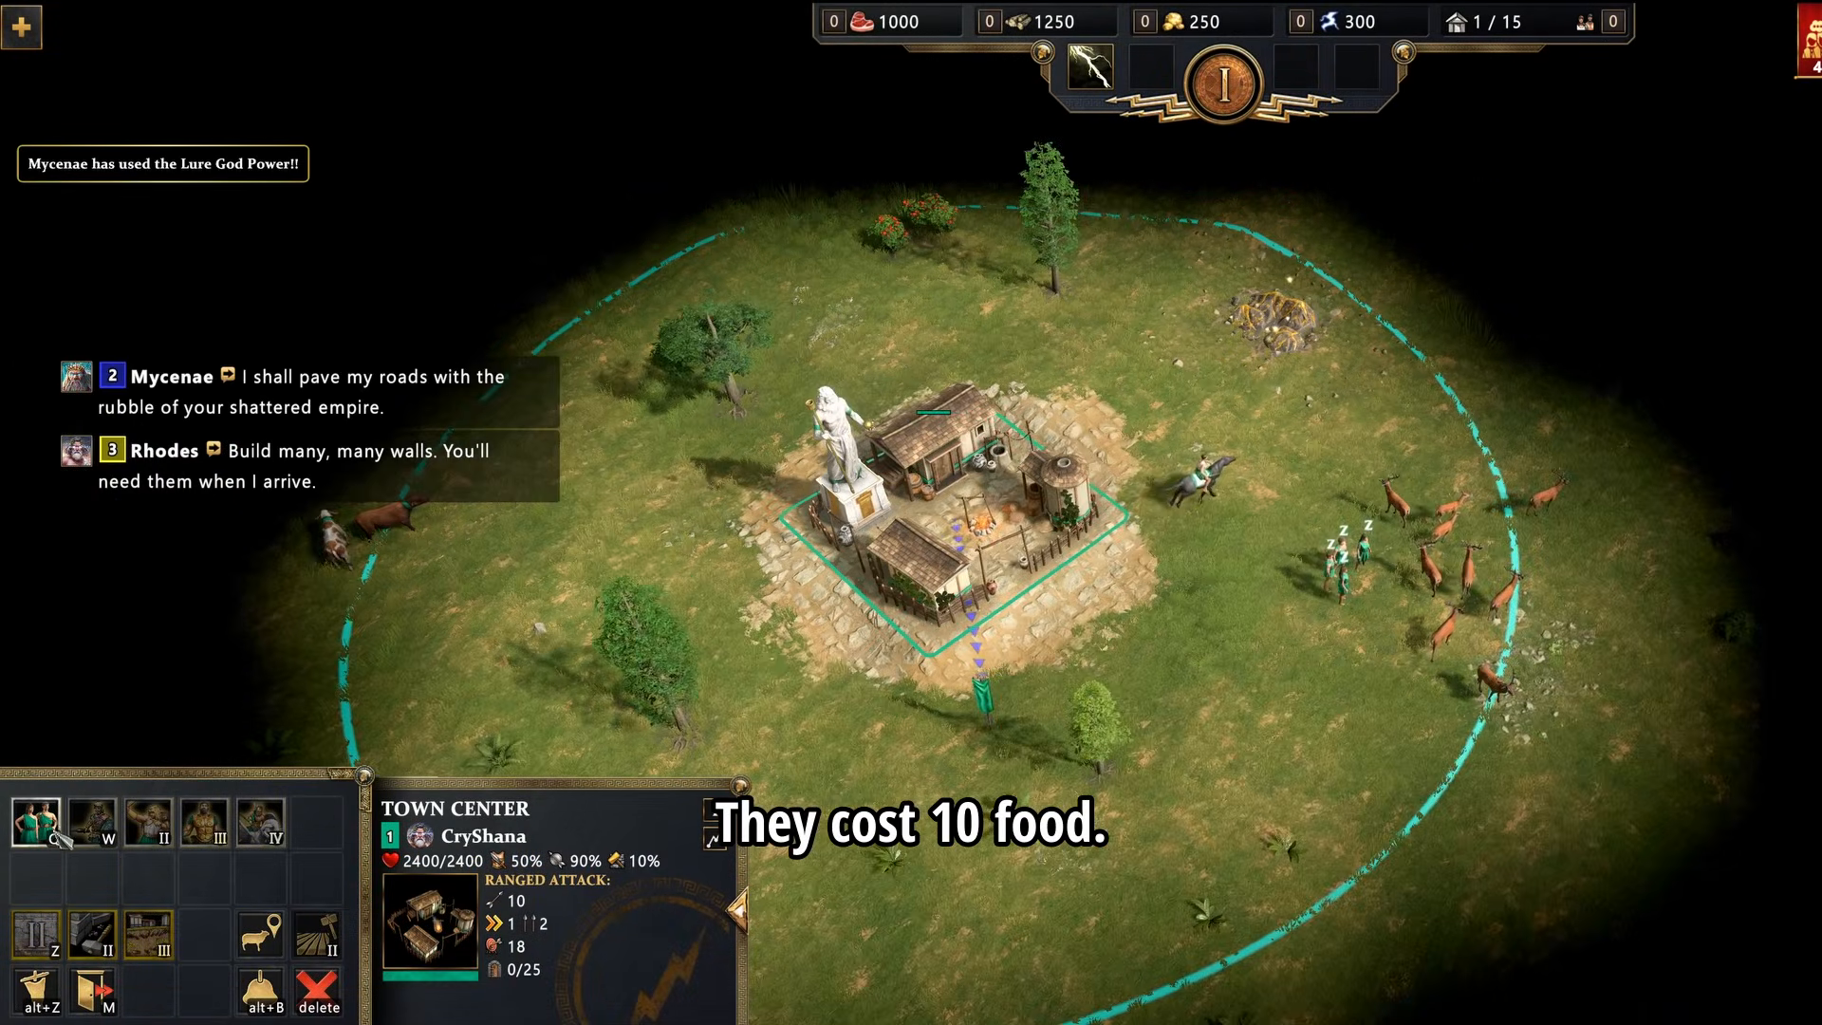
click(38, 824)
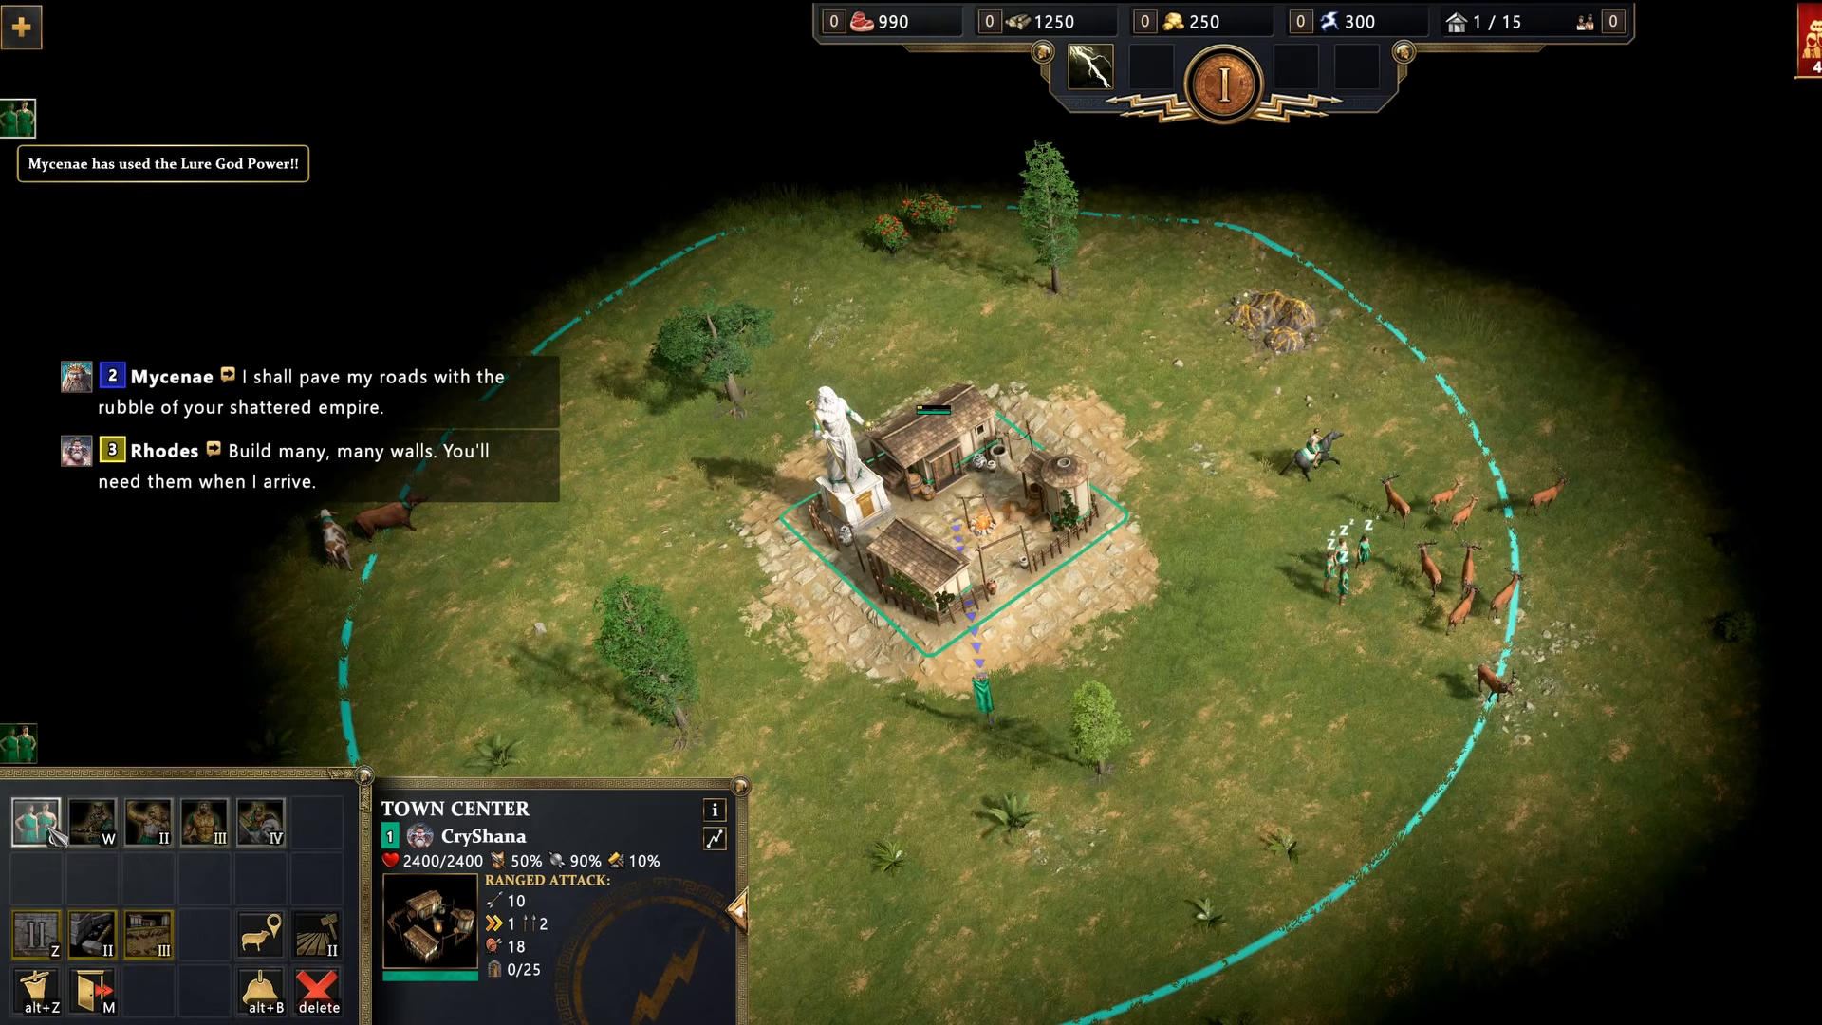
click(38, 824)
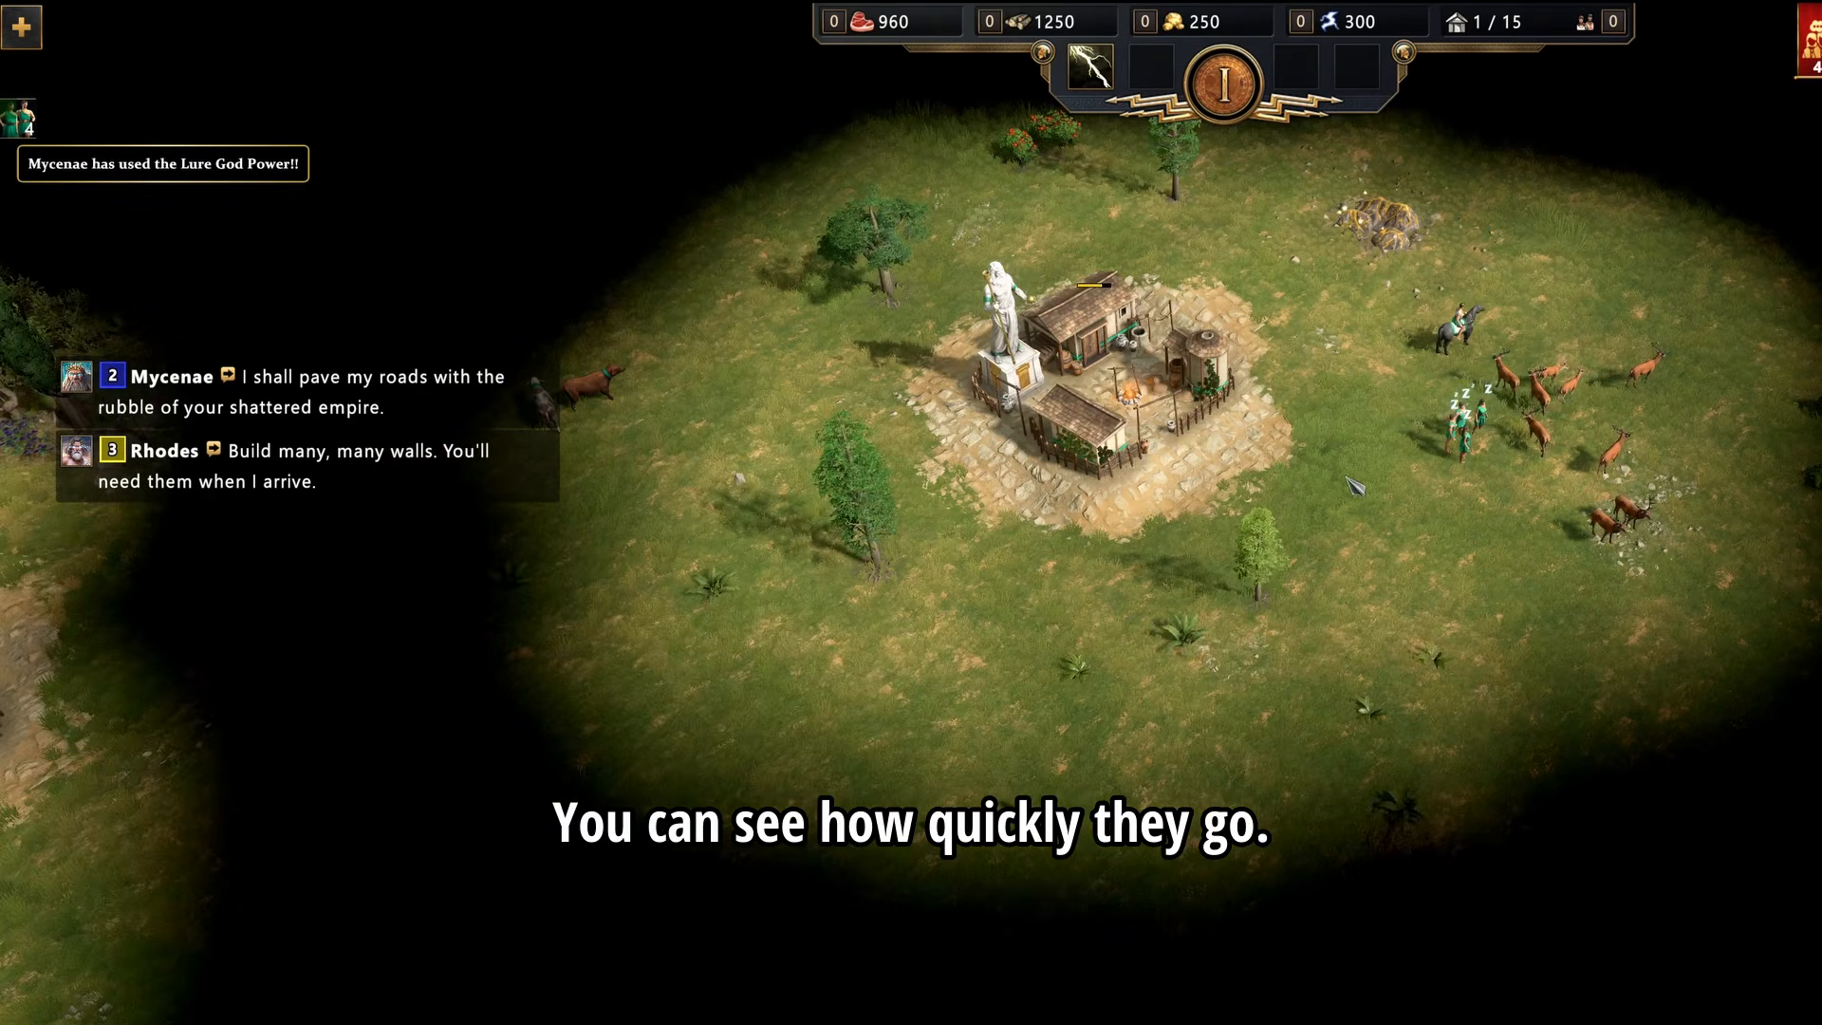
Select a villager and order it to several spots and to the tree near the Town Center to check its walking speed
click(1452, 430)
right_click(1036, 604)
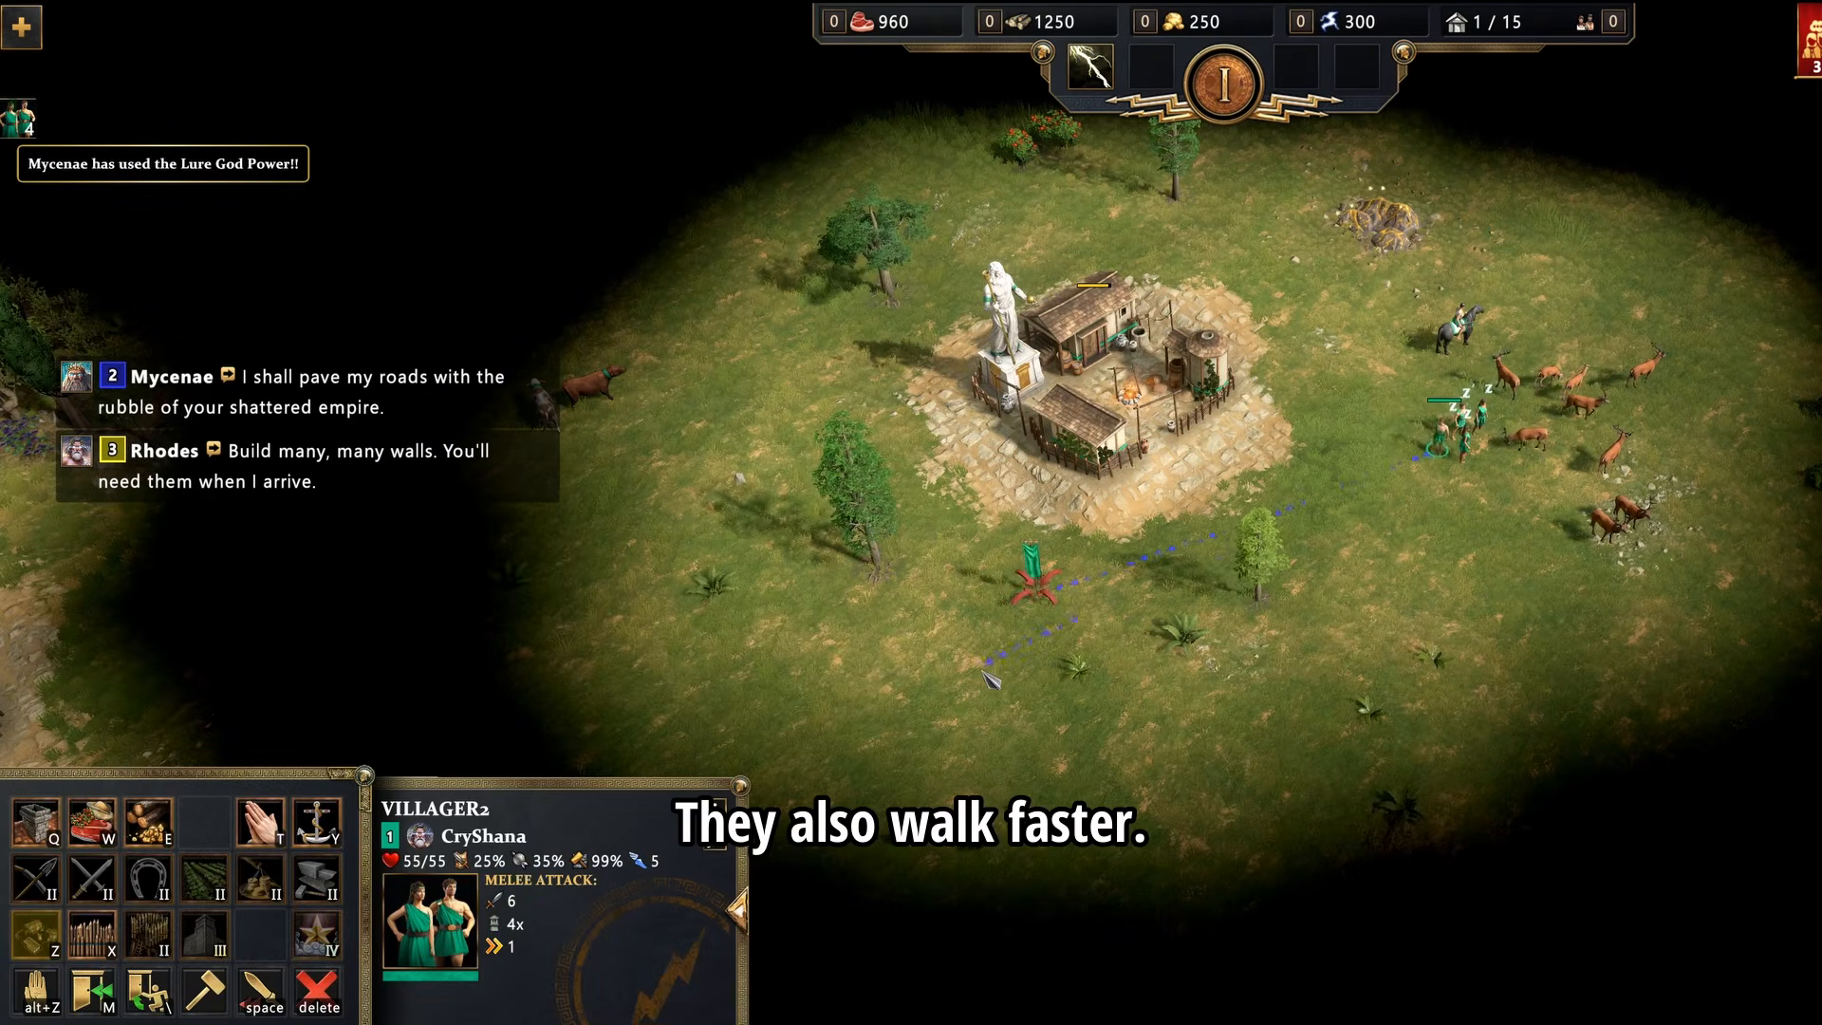
right_click(982, 680)
right_click(892, 701)
right_click(861, 499)
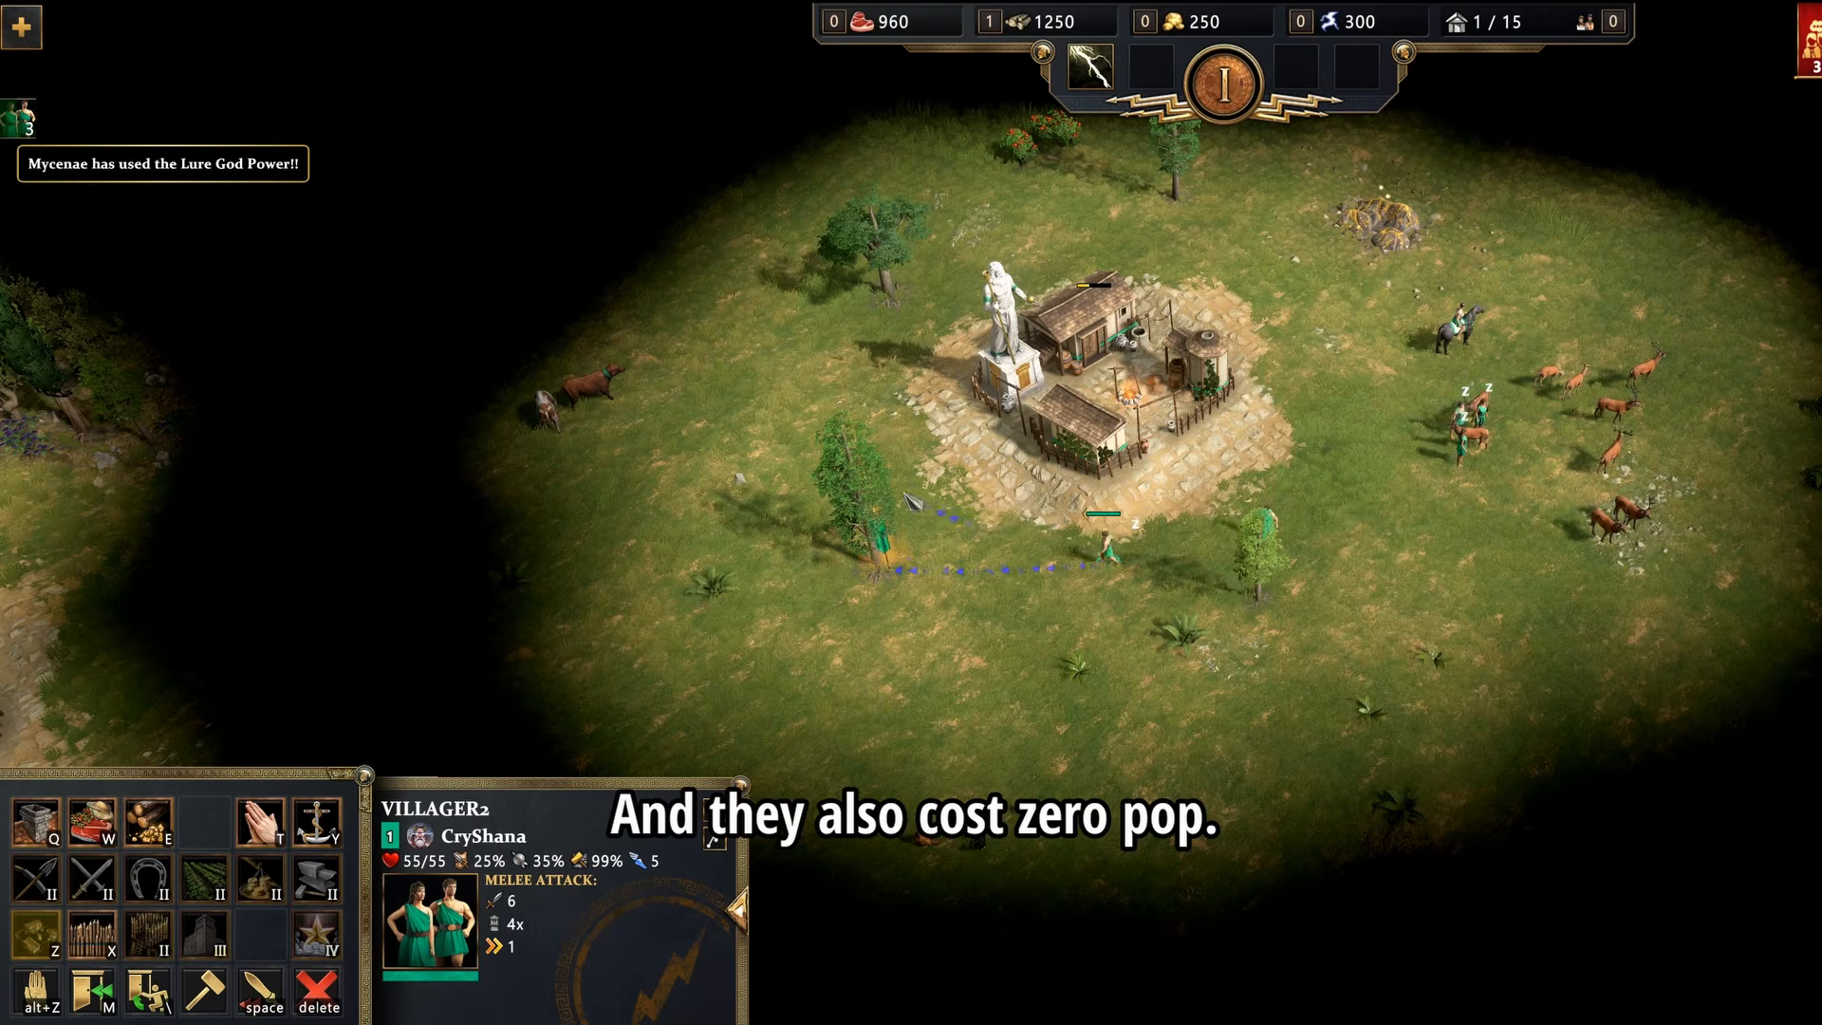
right_click(875, 531)
right_click(682, 404)
right_click(885, 695)
right_click(862, 498)
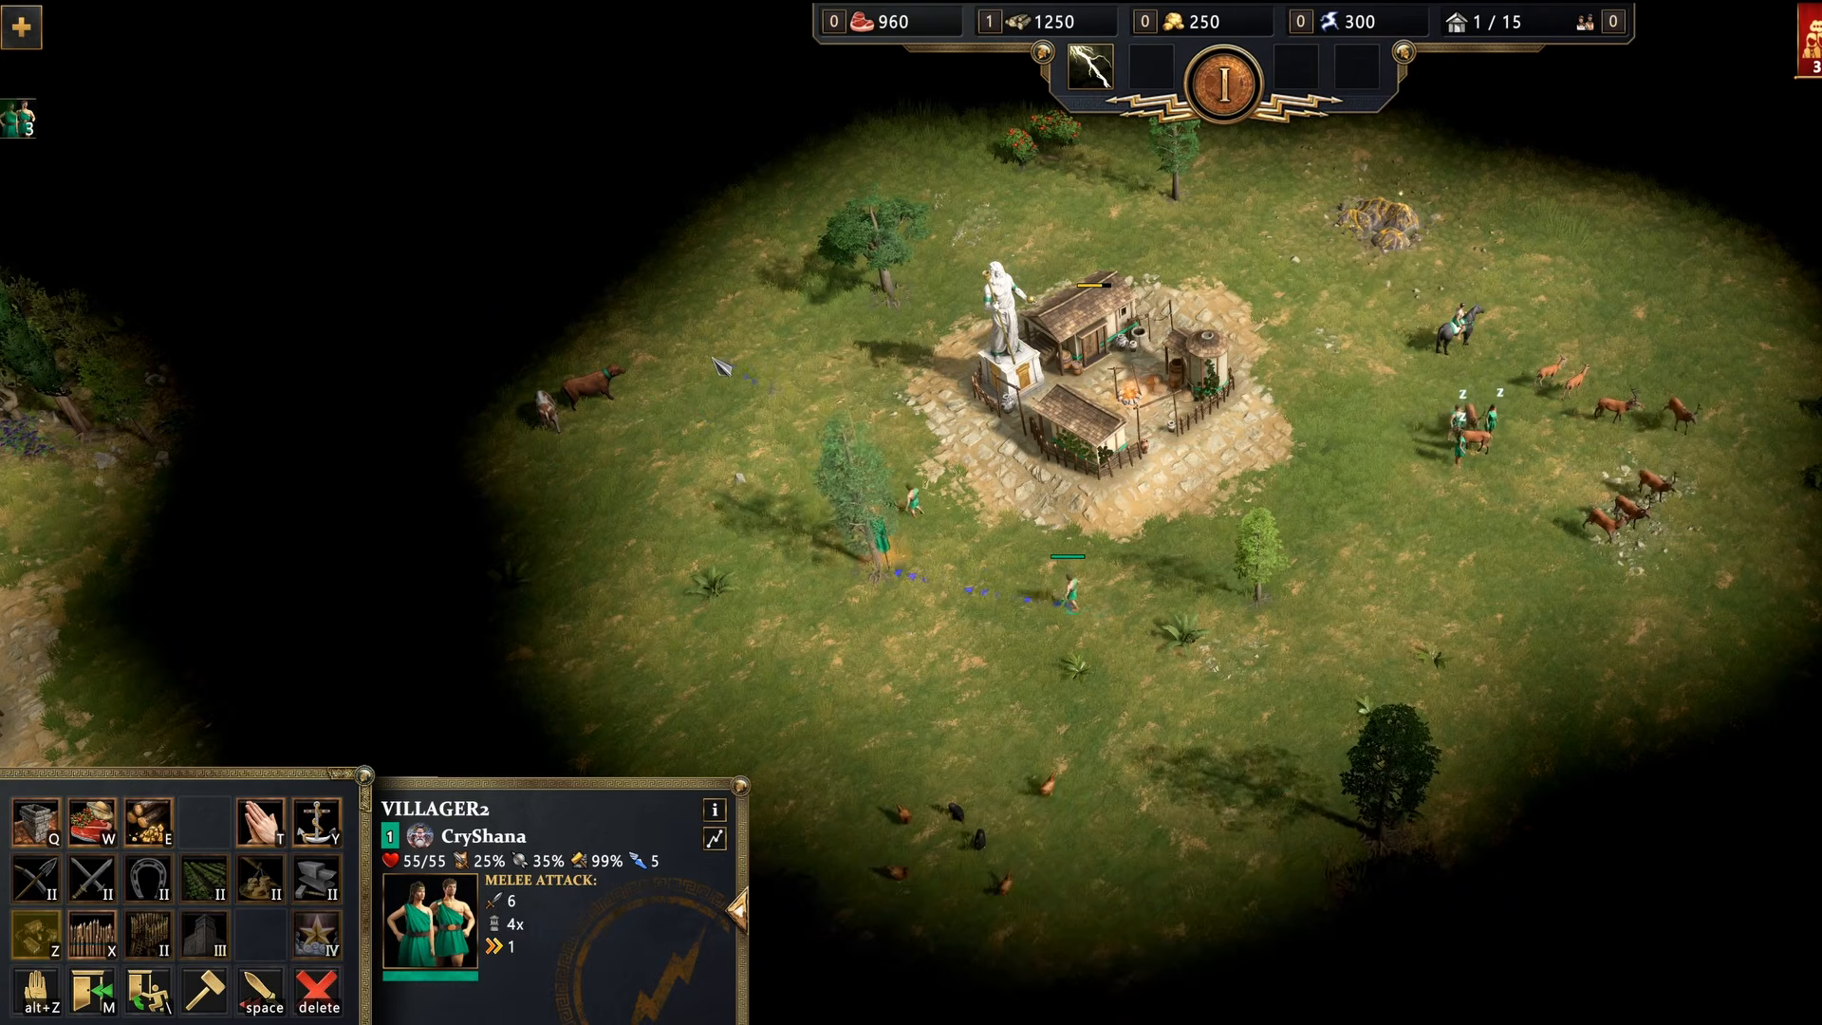
Check the modded villager's portrait and name in the game, and select the Town Center
click(1072, 417)
click(739, 471)
click(822, 456)
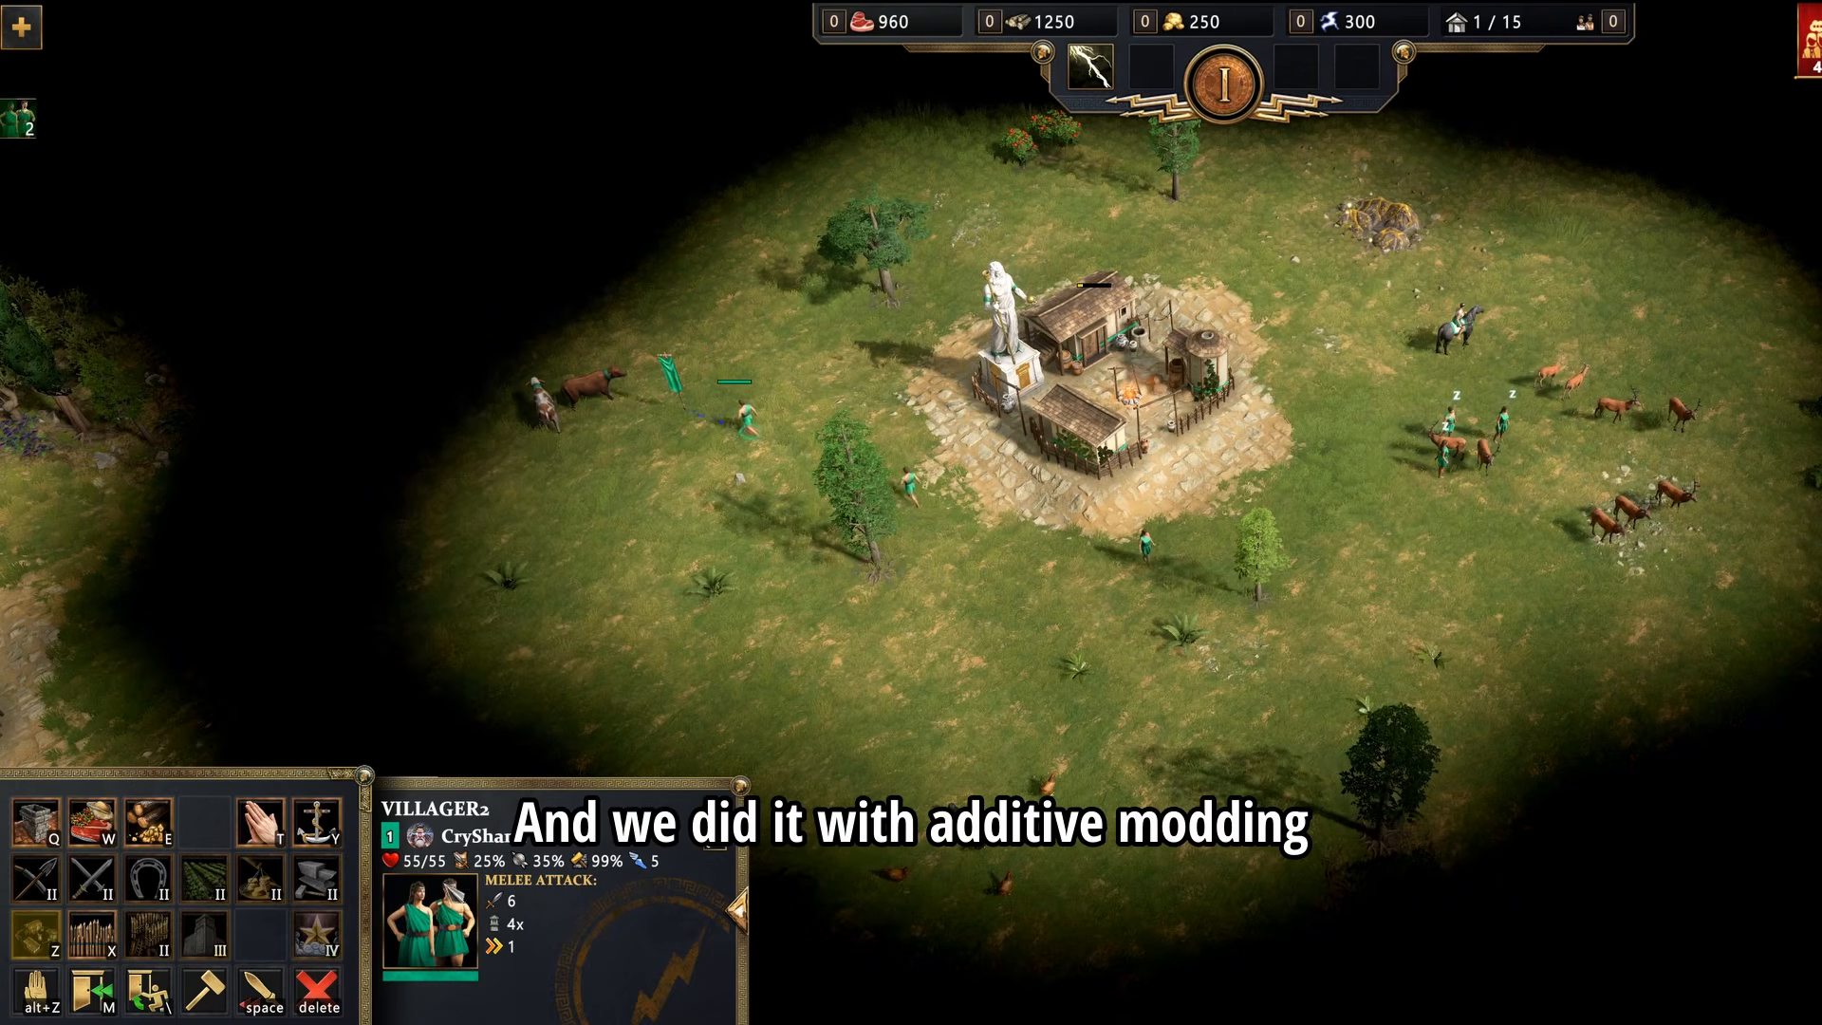
mouse_move(447, 895)
click(1106, 498)
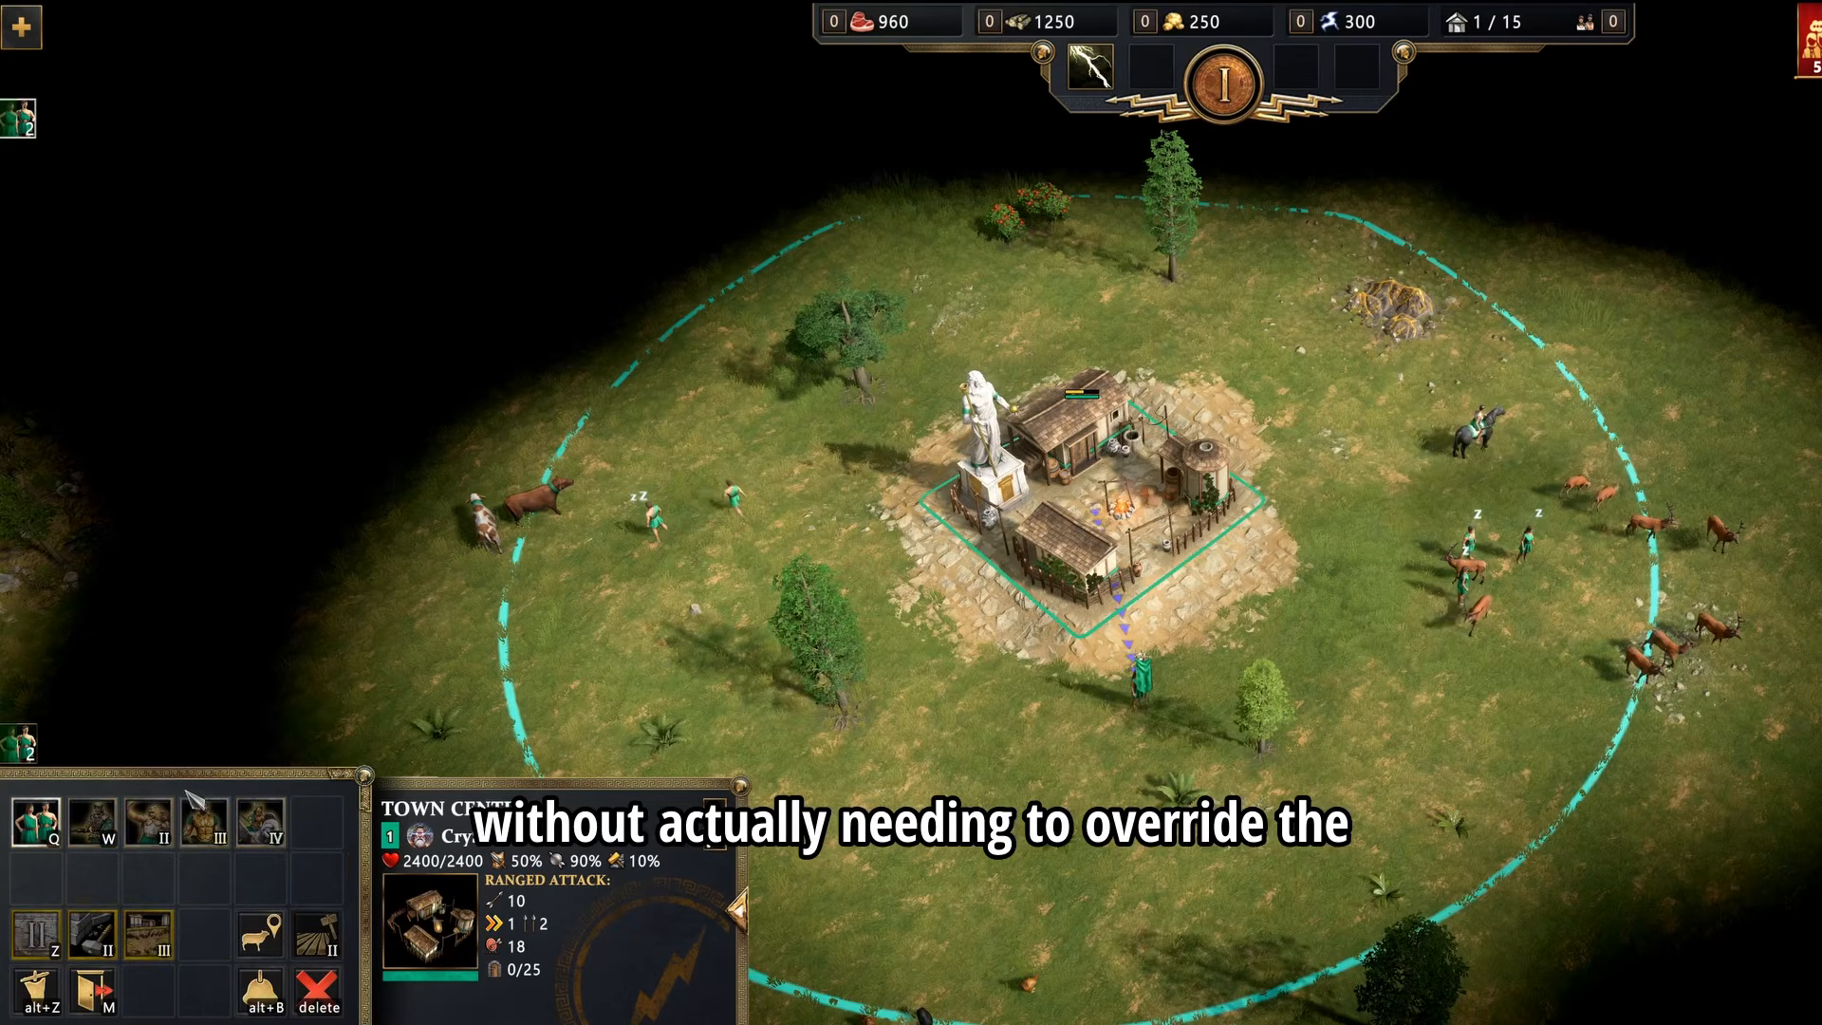
click(1023, 657)
Pause the test match and quit it
key(Escape)
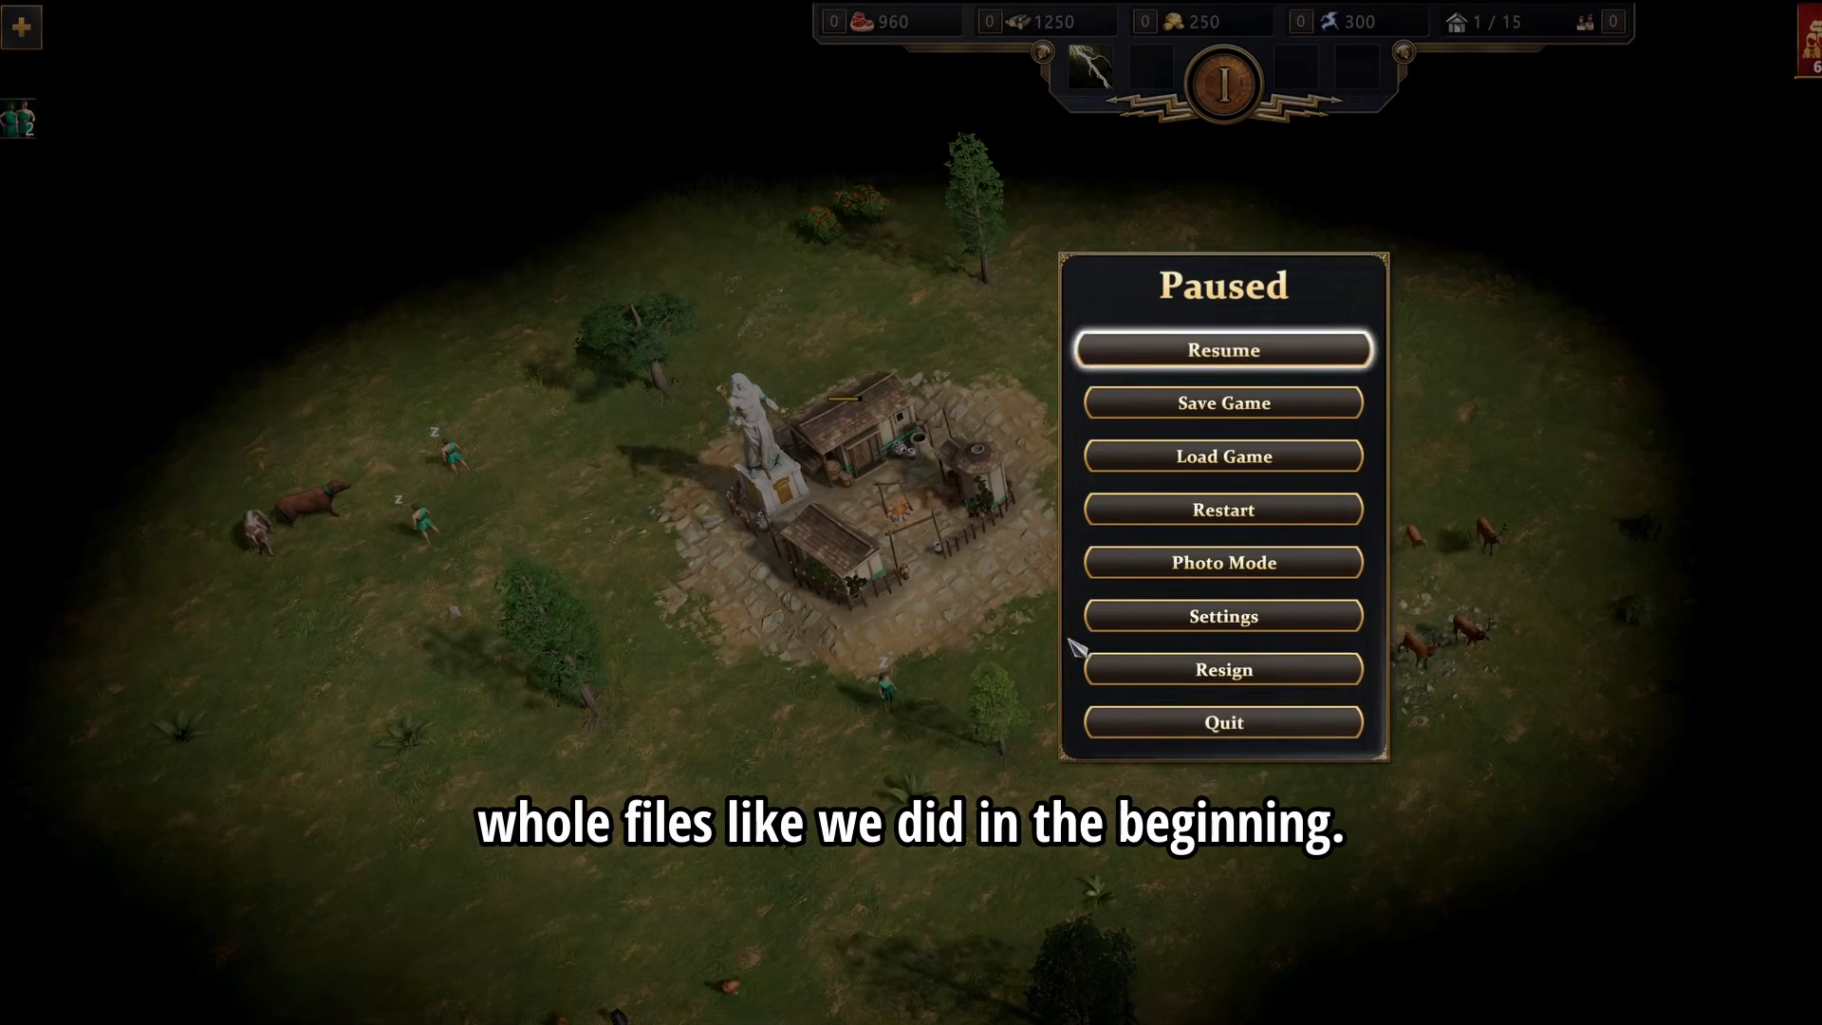
click(1210, 725)
click(1144, 569)
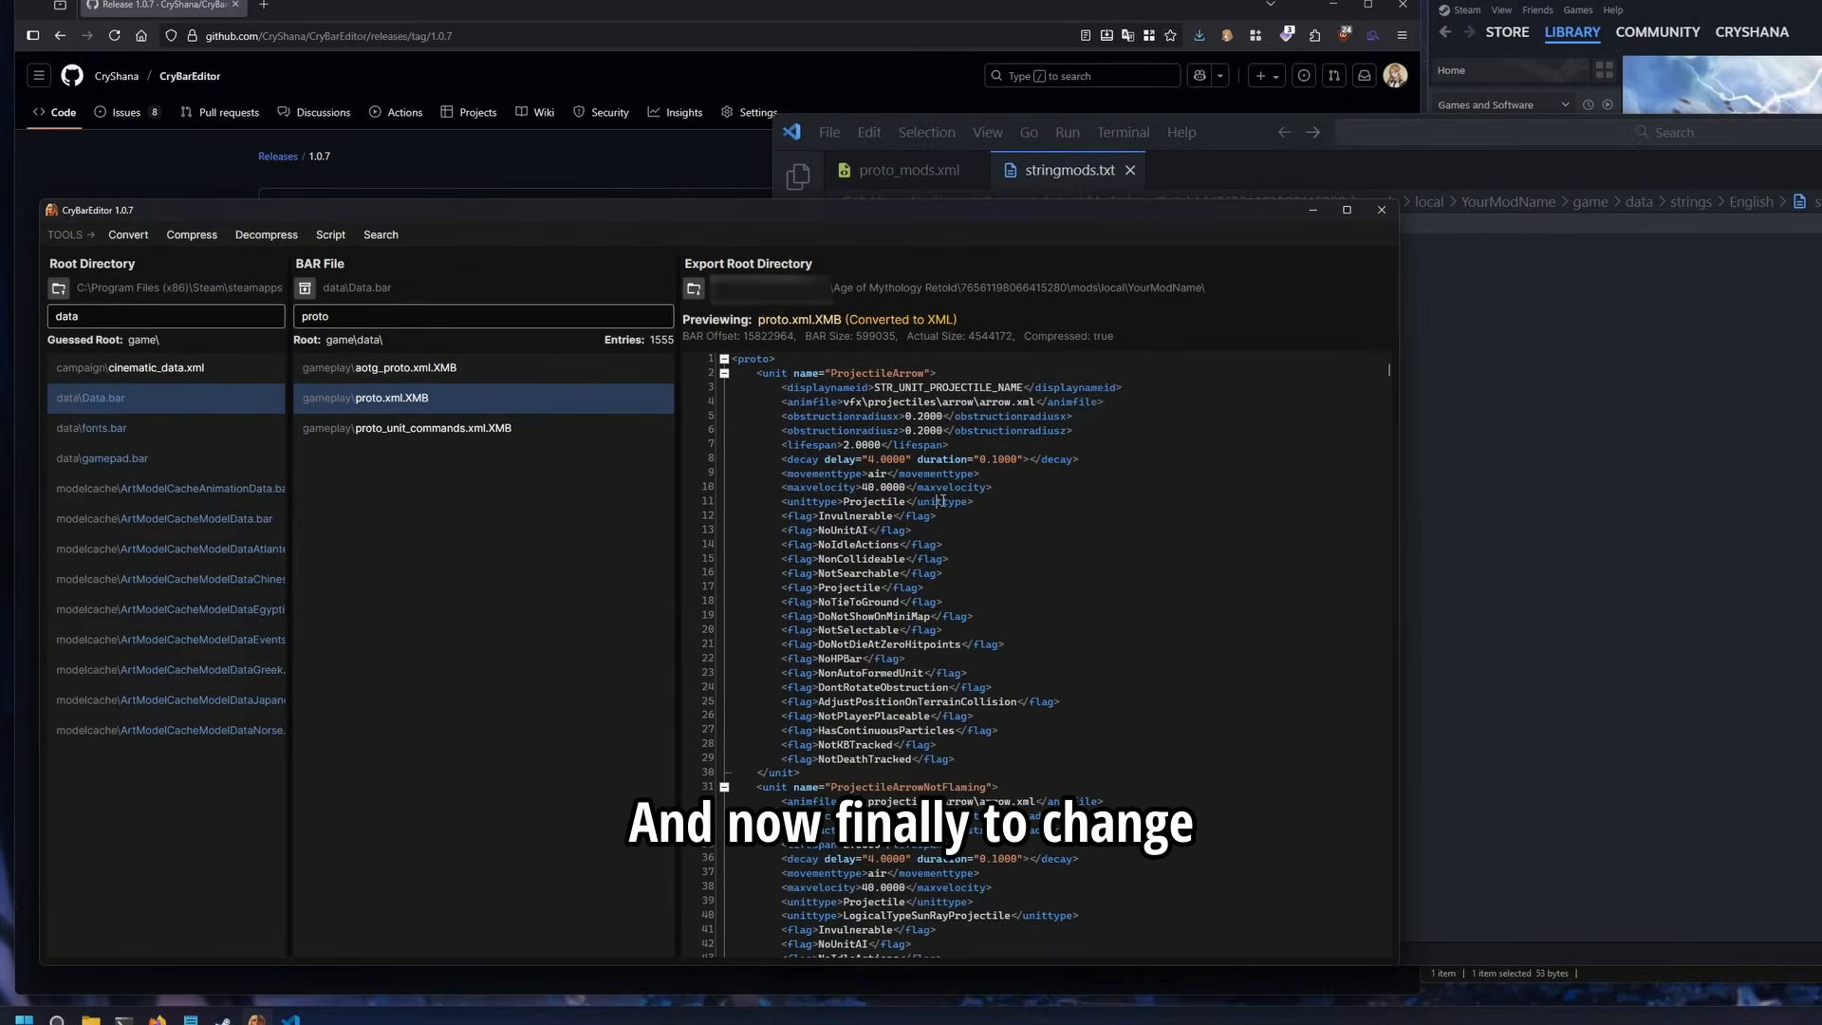
Search the proto.xml.XMB preview in CryBarEditor for VillagerGreek" to locate the unit's definition
key(ctrl+f)
text(Villager)
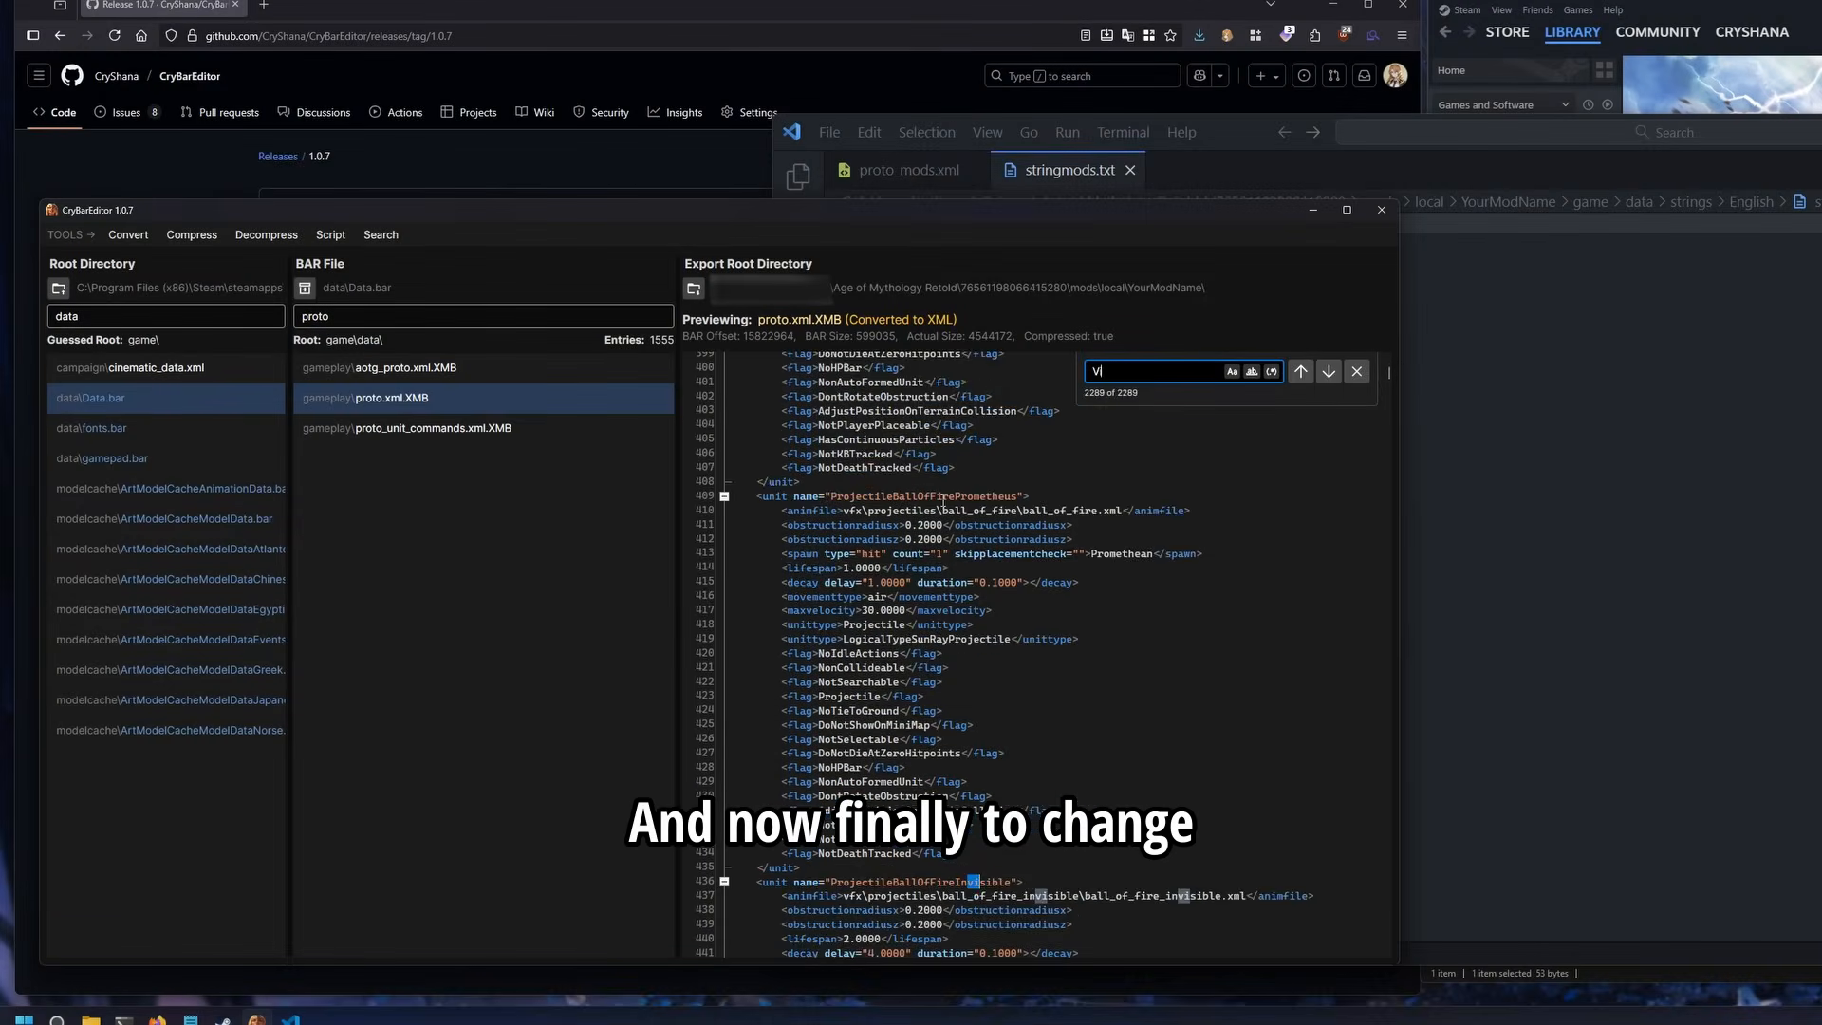
text(Greeek)
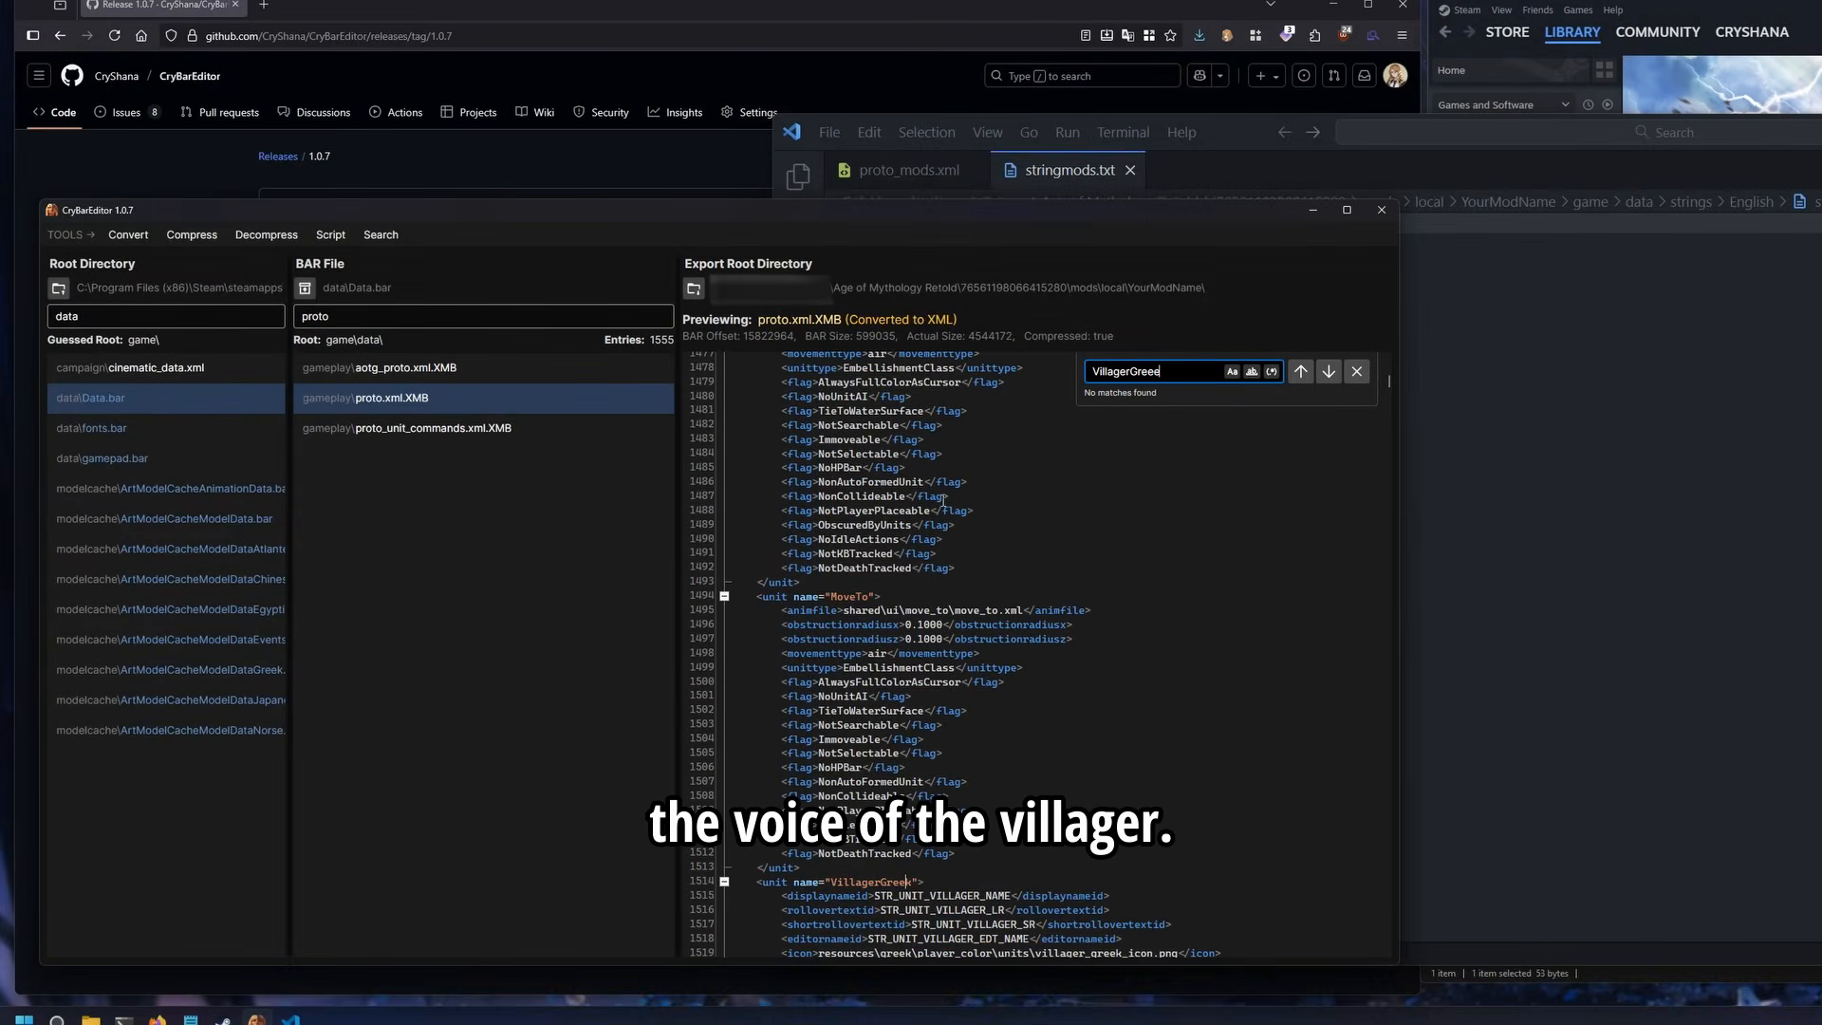
key(BackSpace)
text(k)
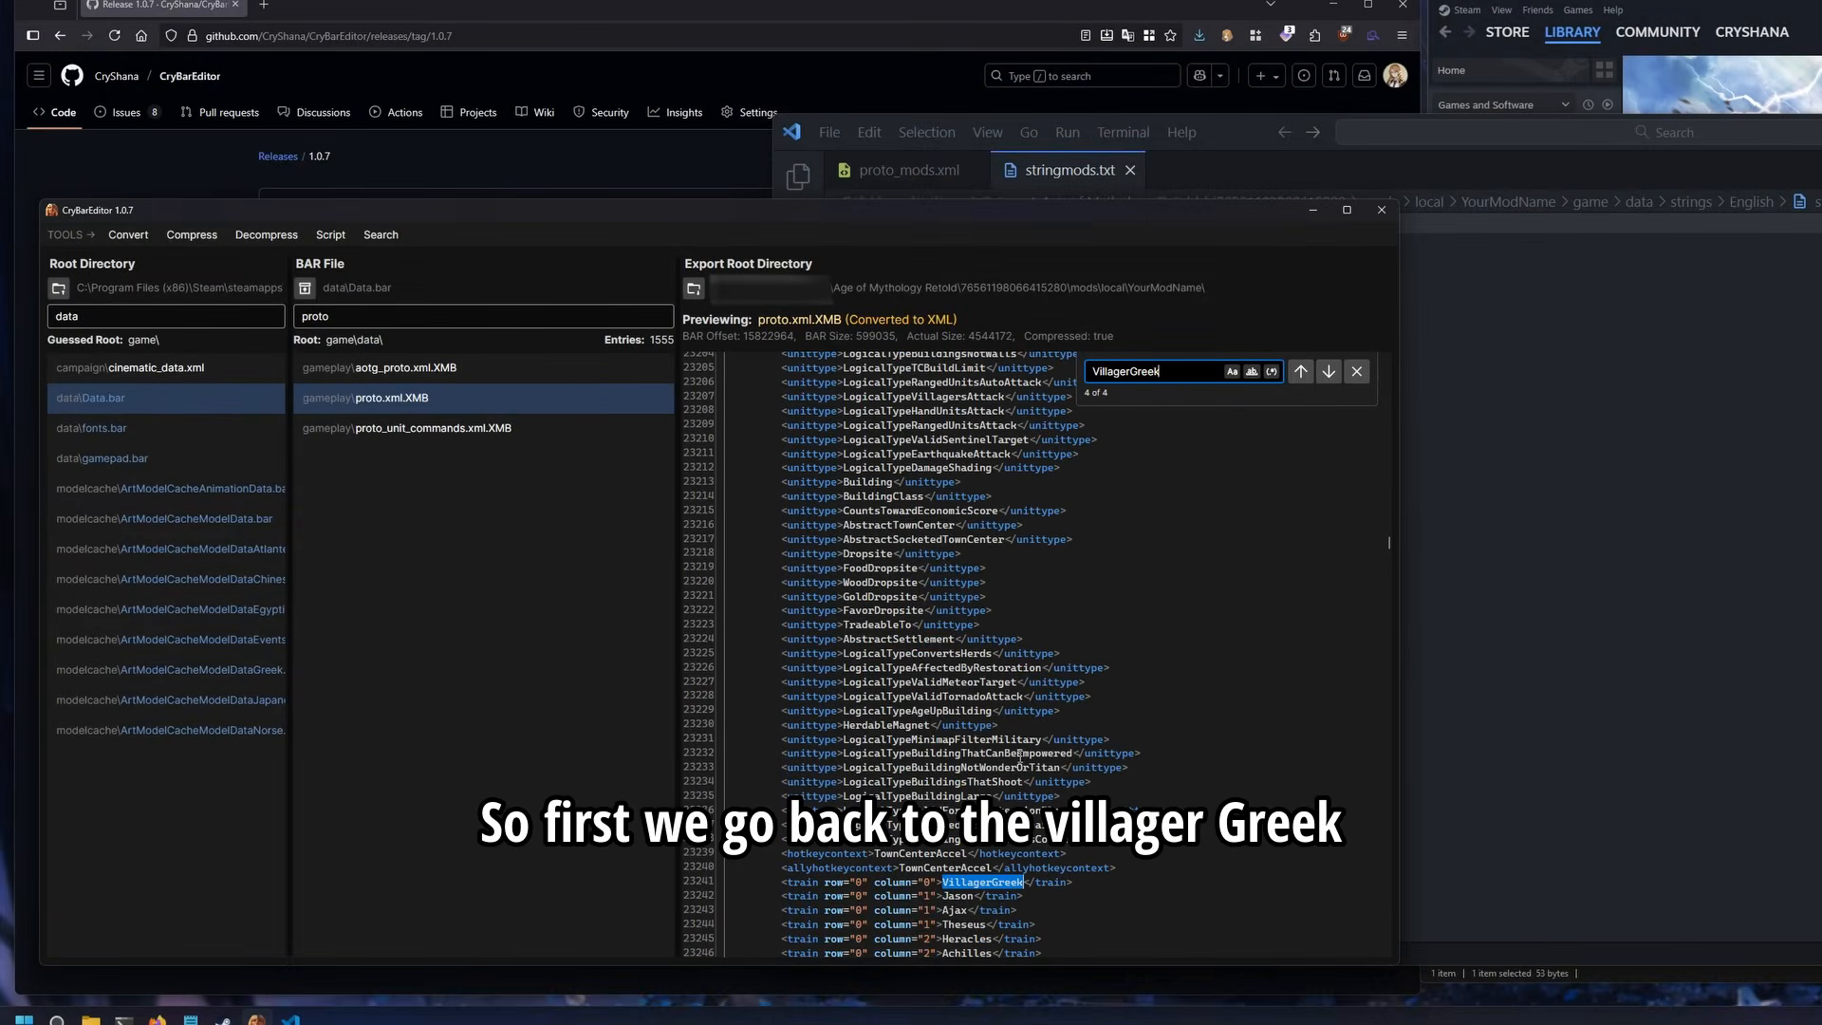
scroll(1020, 756, down, 5)
scroll(1032, 510, up, 10)
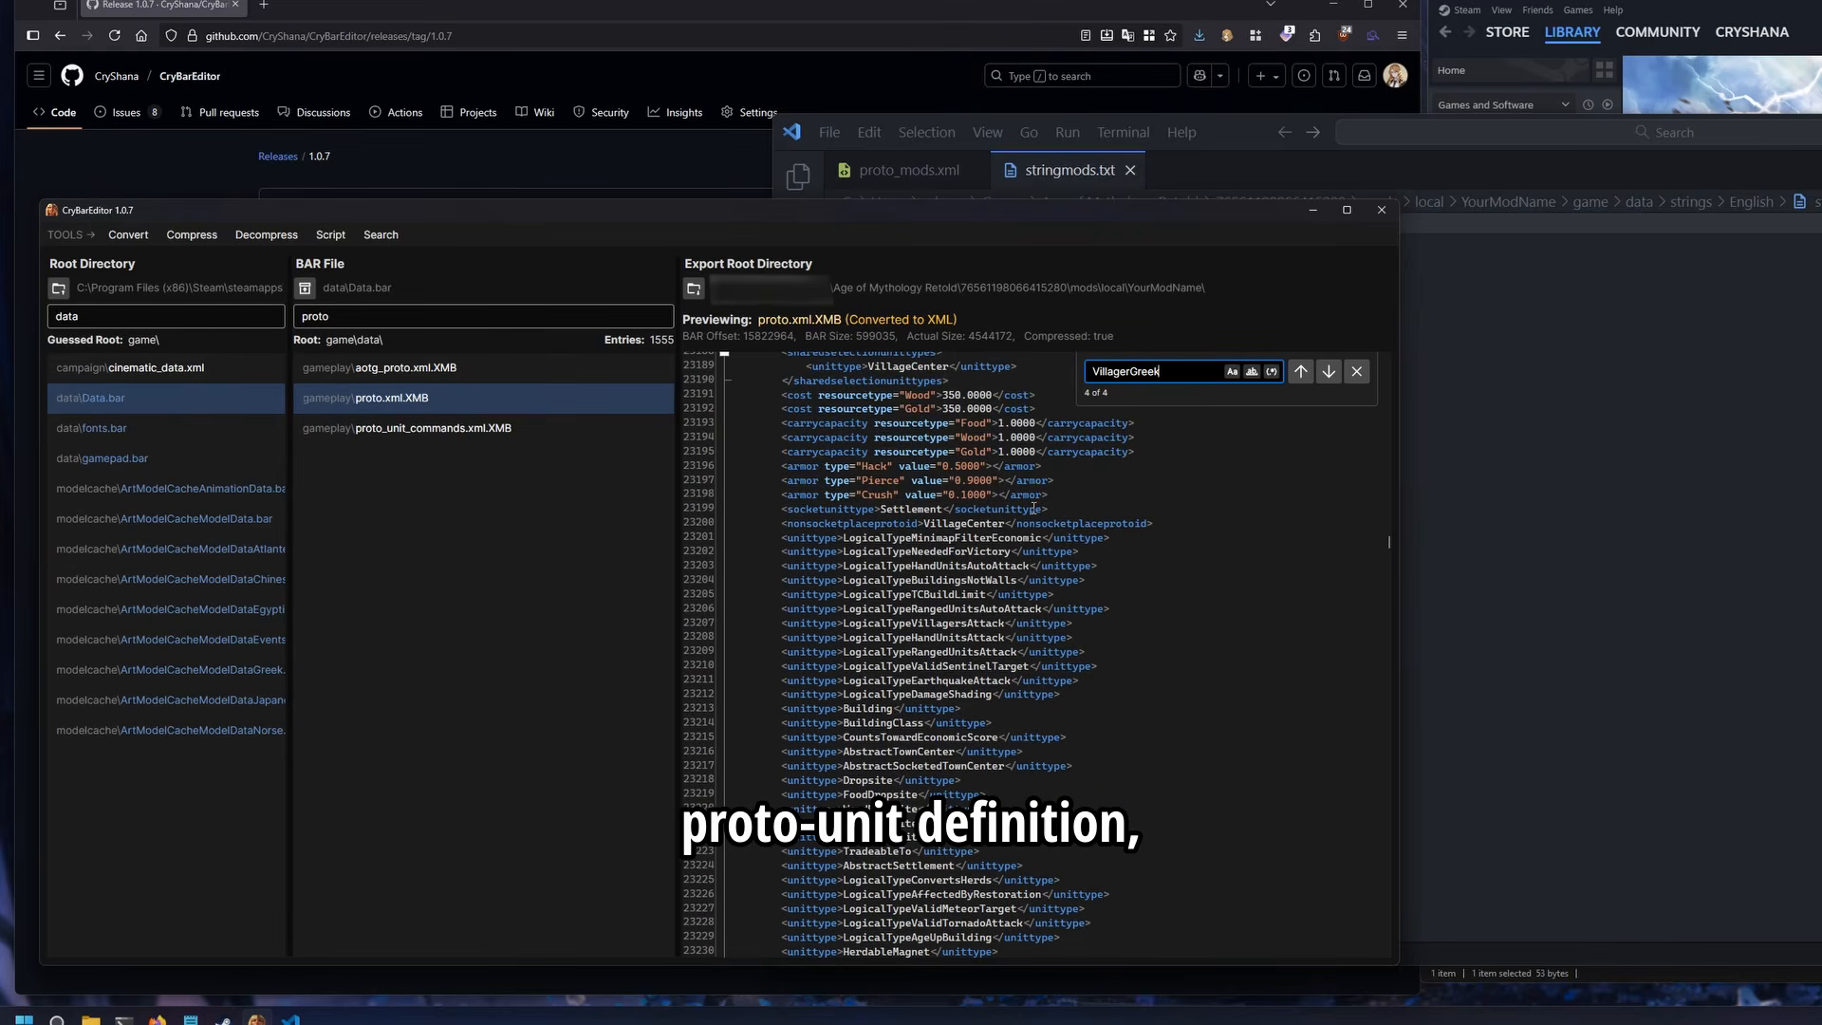
text(")
scroll(938, 566, up, 3)
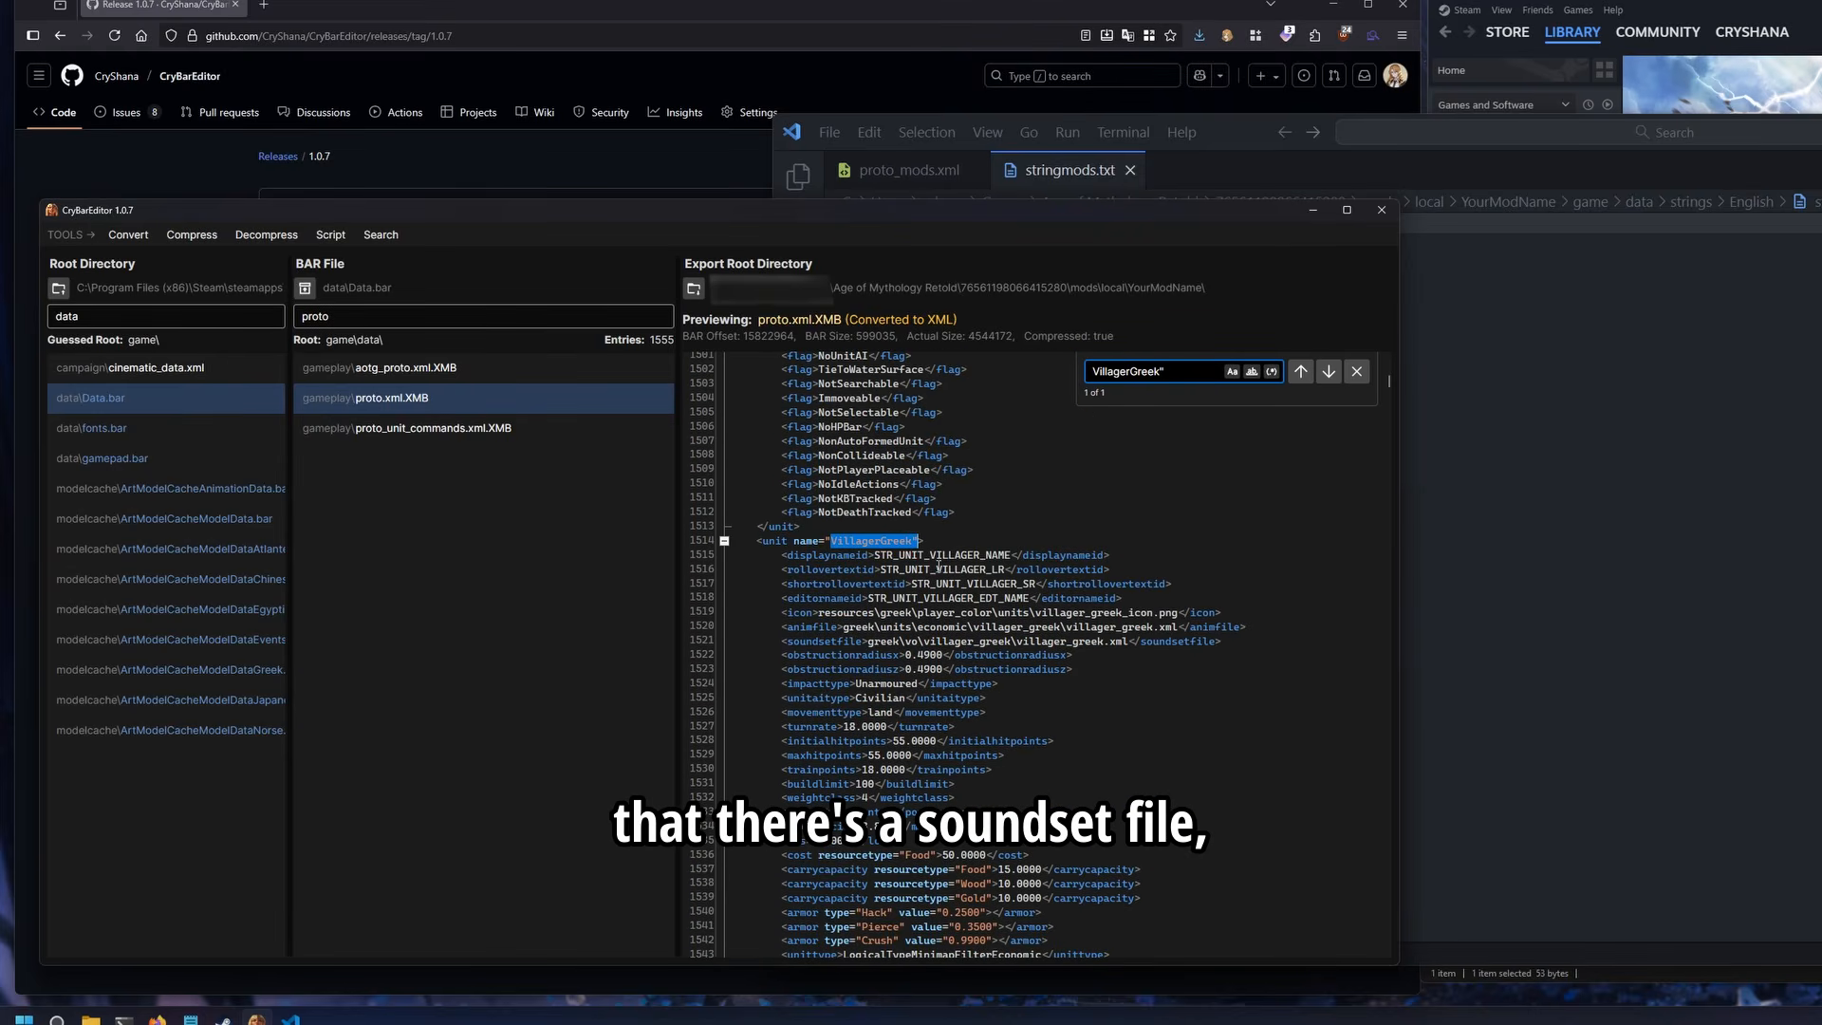
Copy the file name villager_greek.xml from the VillagerGreek unit's soundsetfile path
drag(869, 641, 1131, 642)
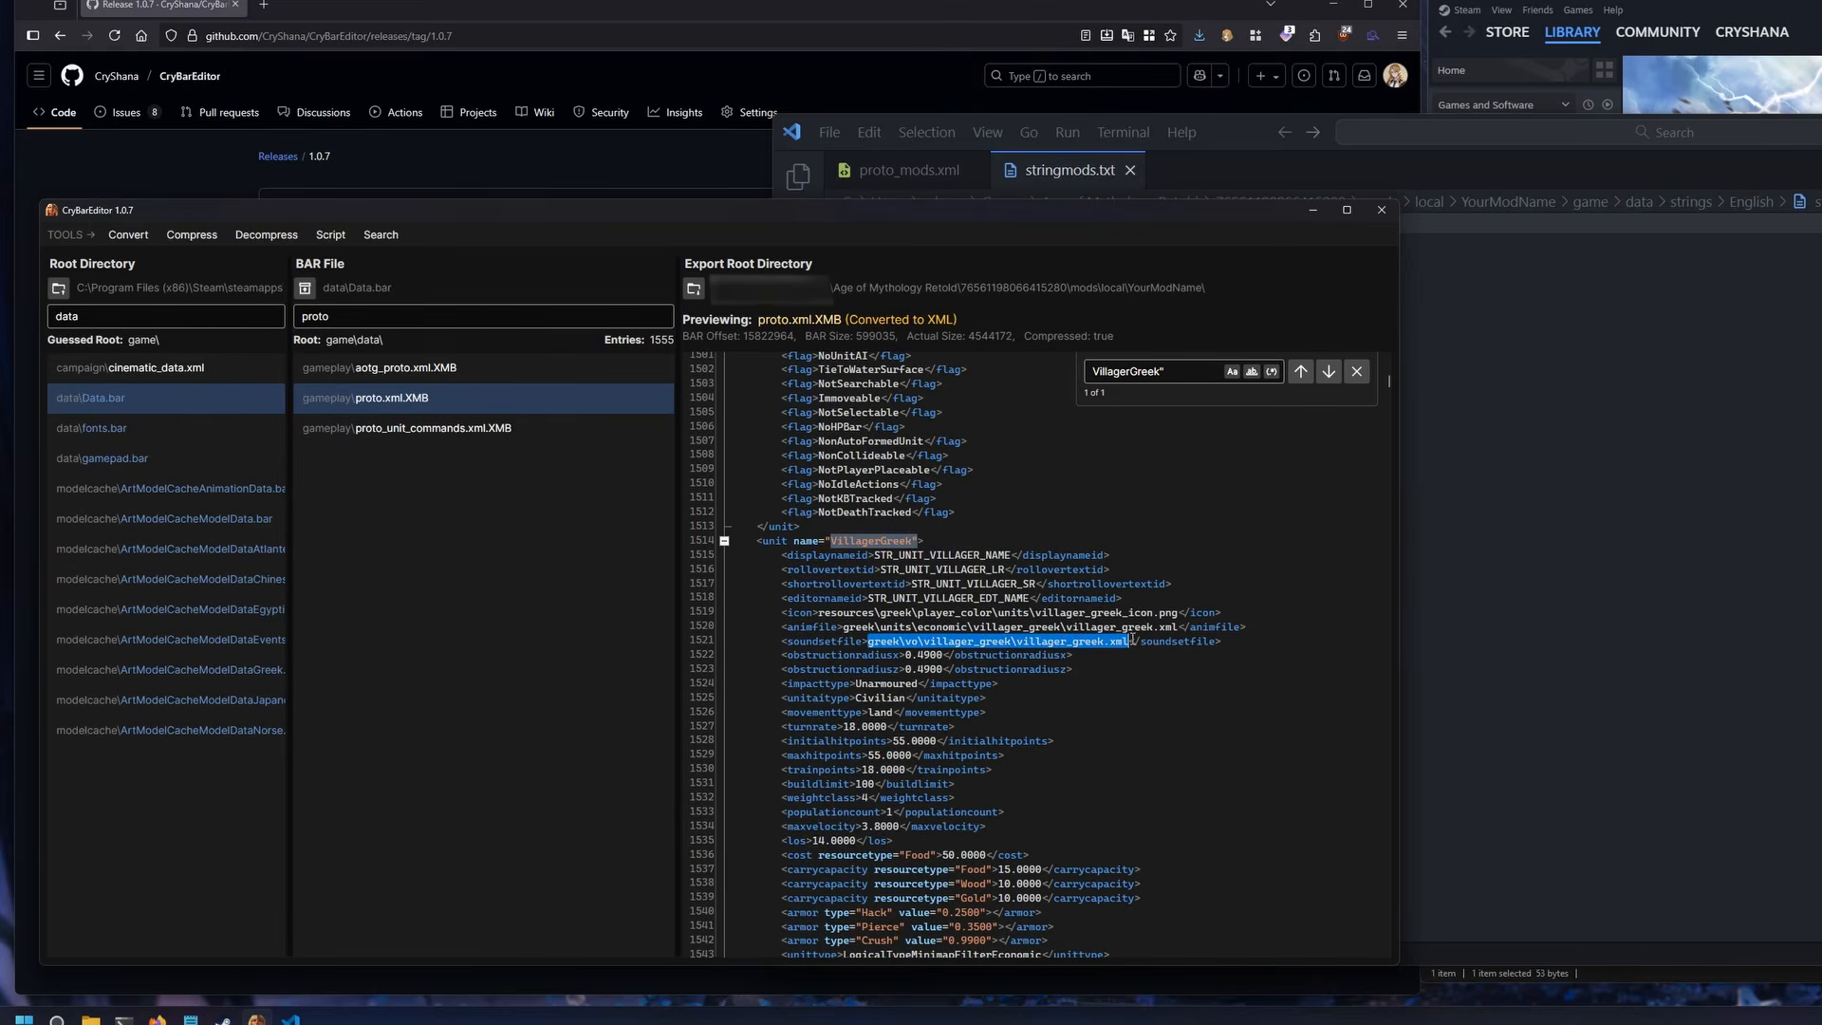
click(1129, 655)
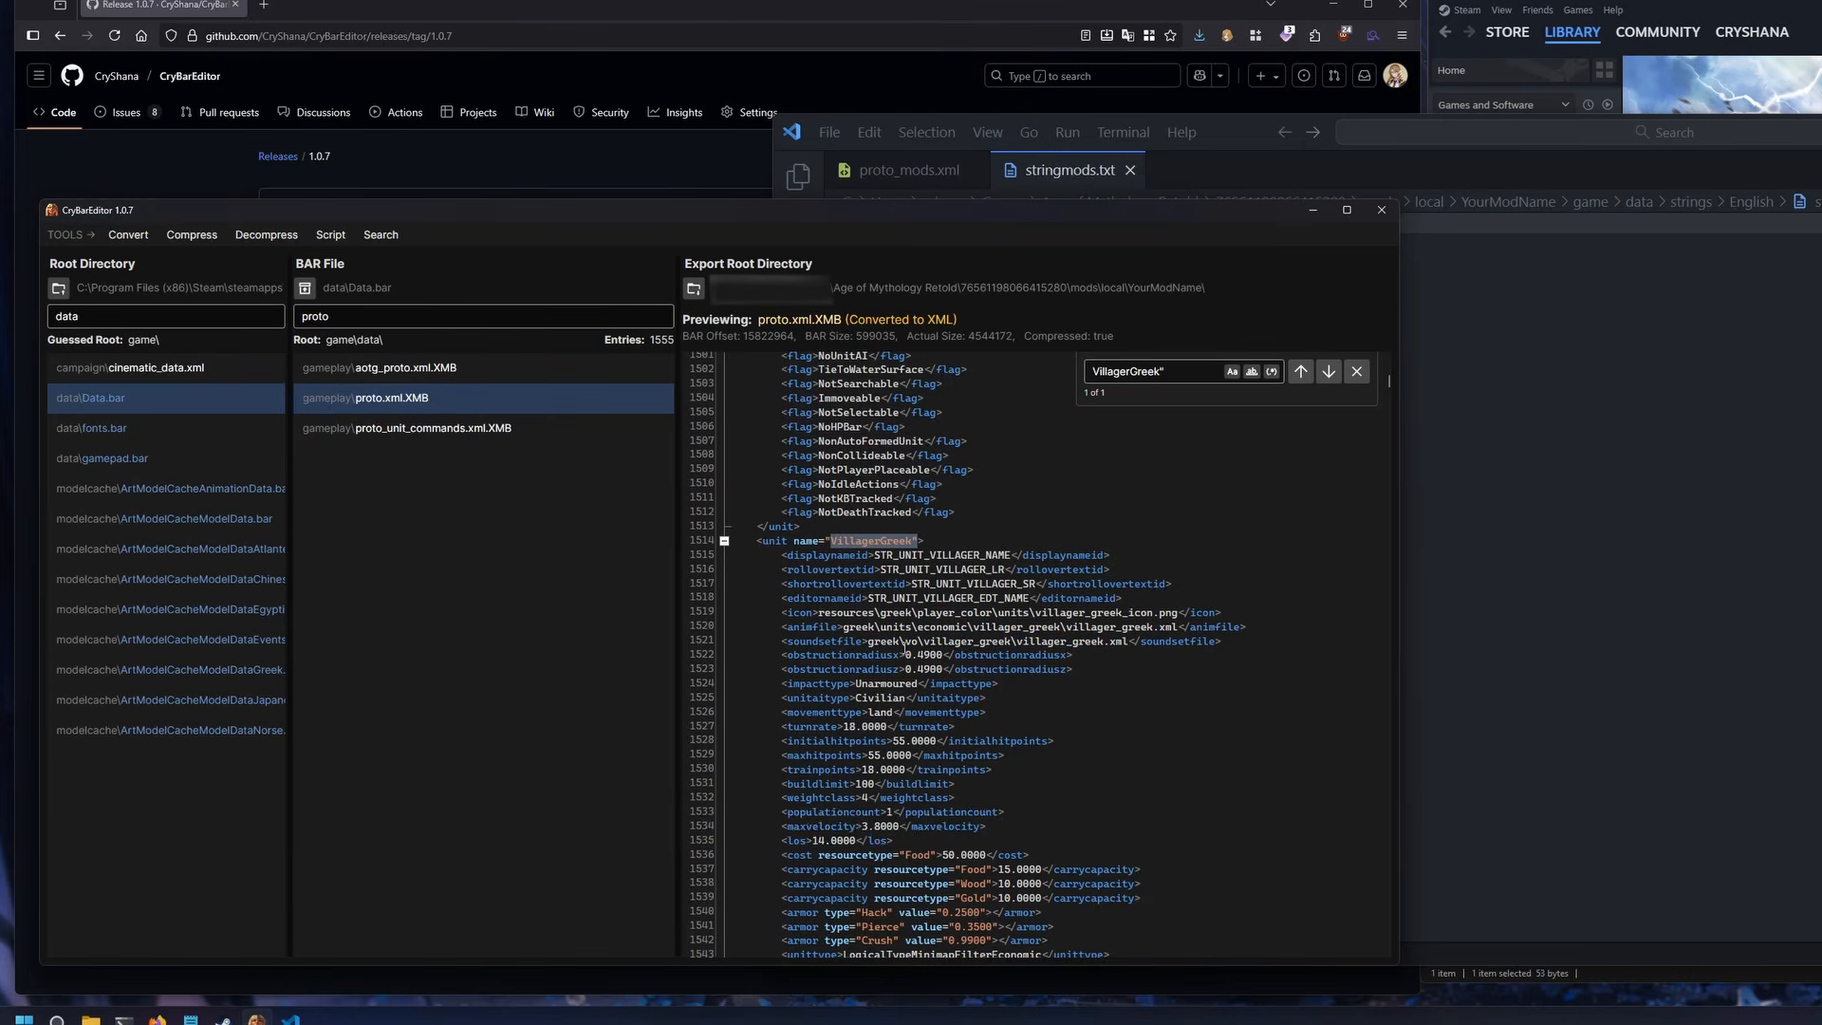
double_click(910, 642)
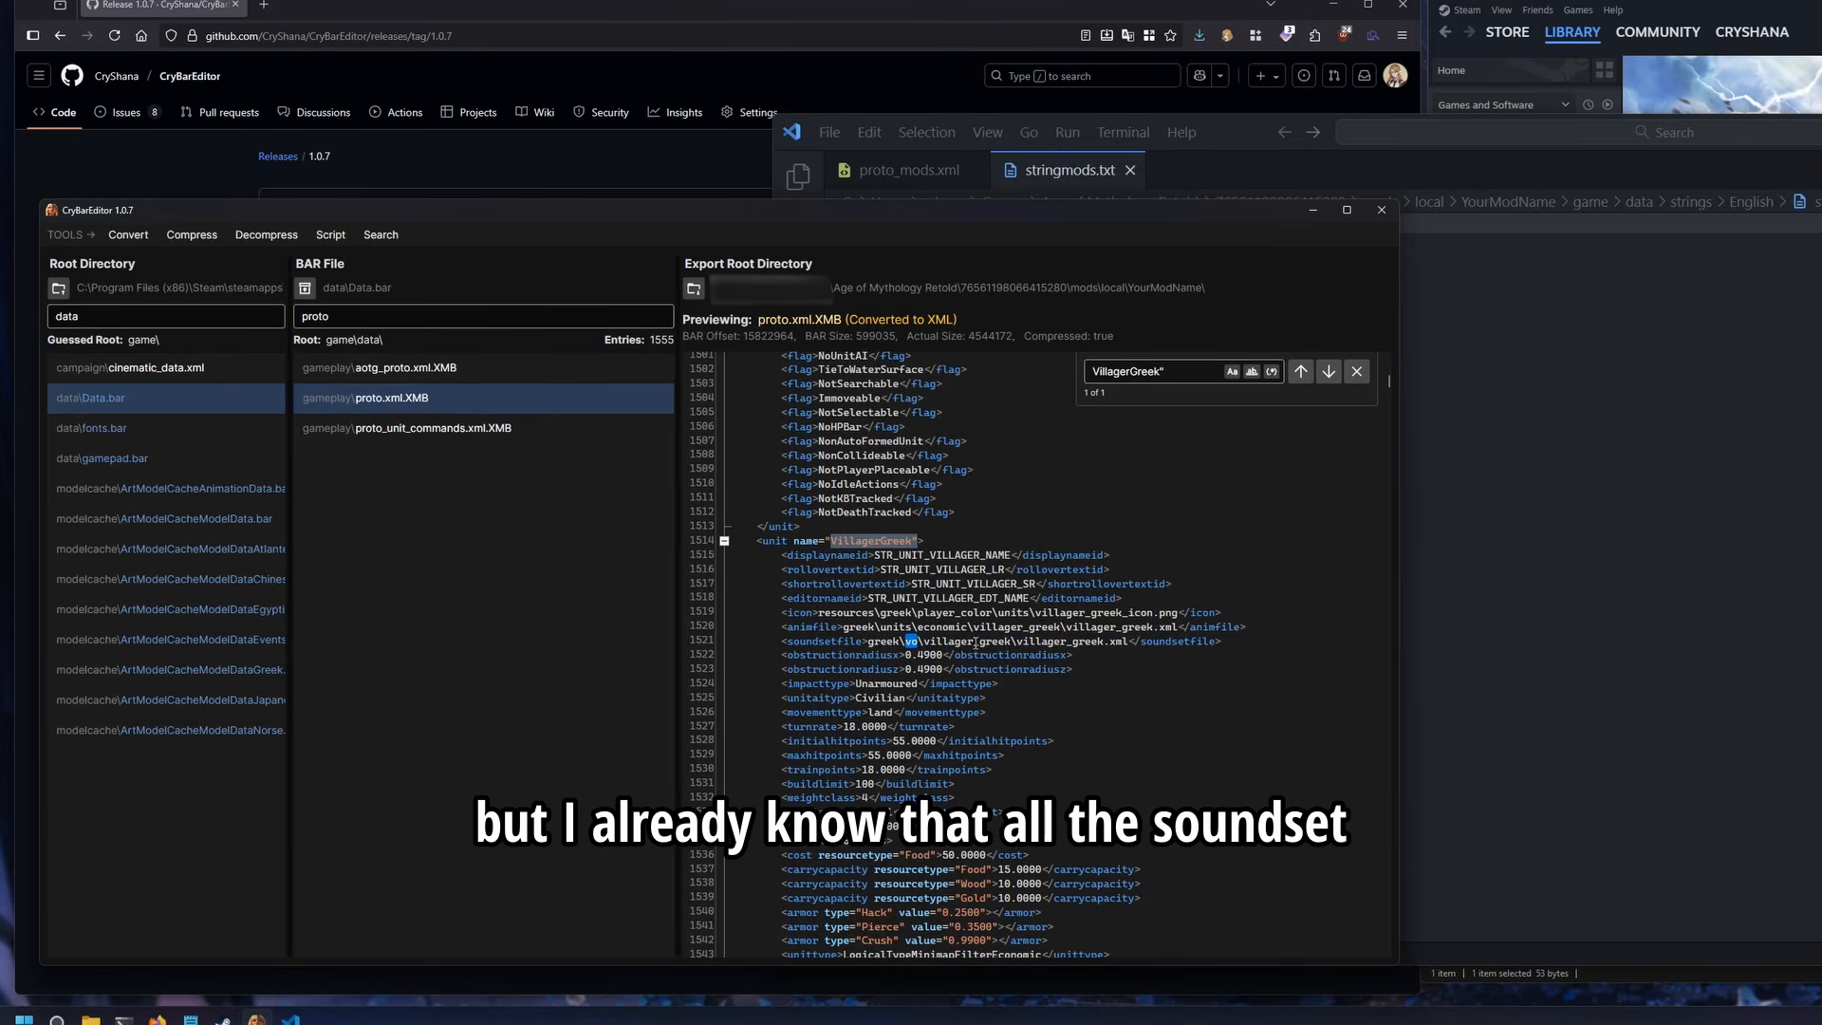
drag(1022, 641, 1127, 644)
key(ctrl+c)
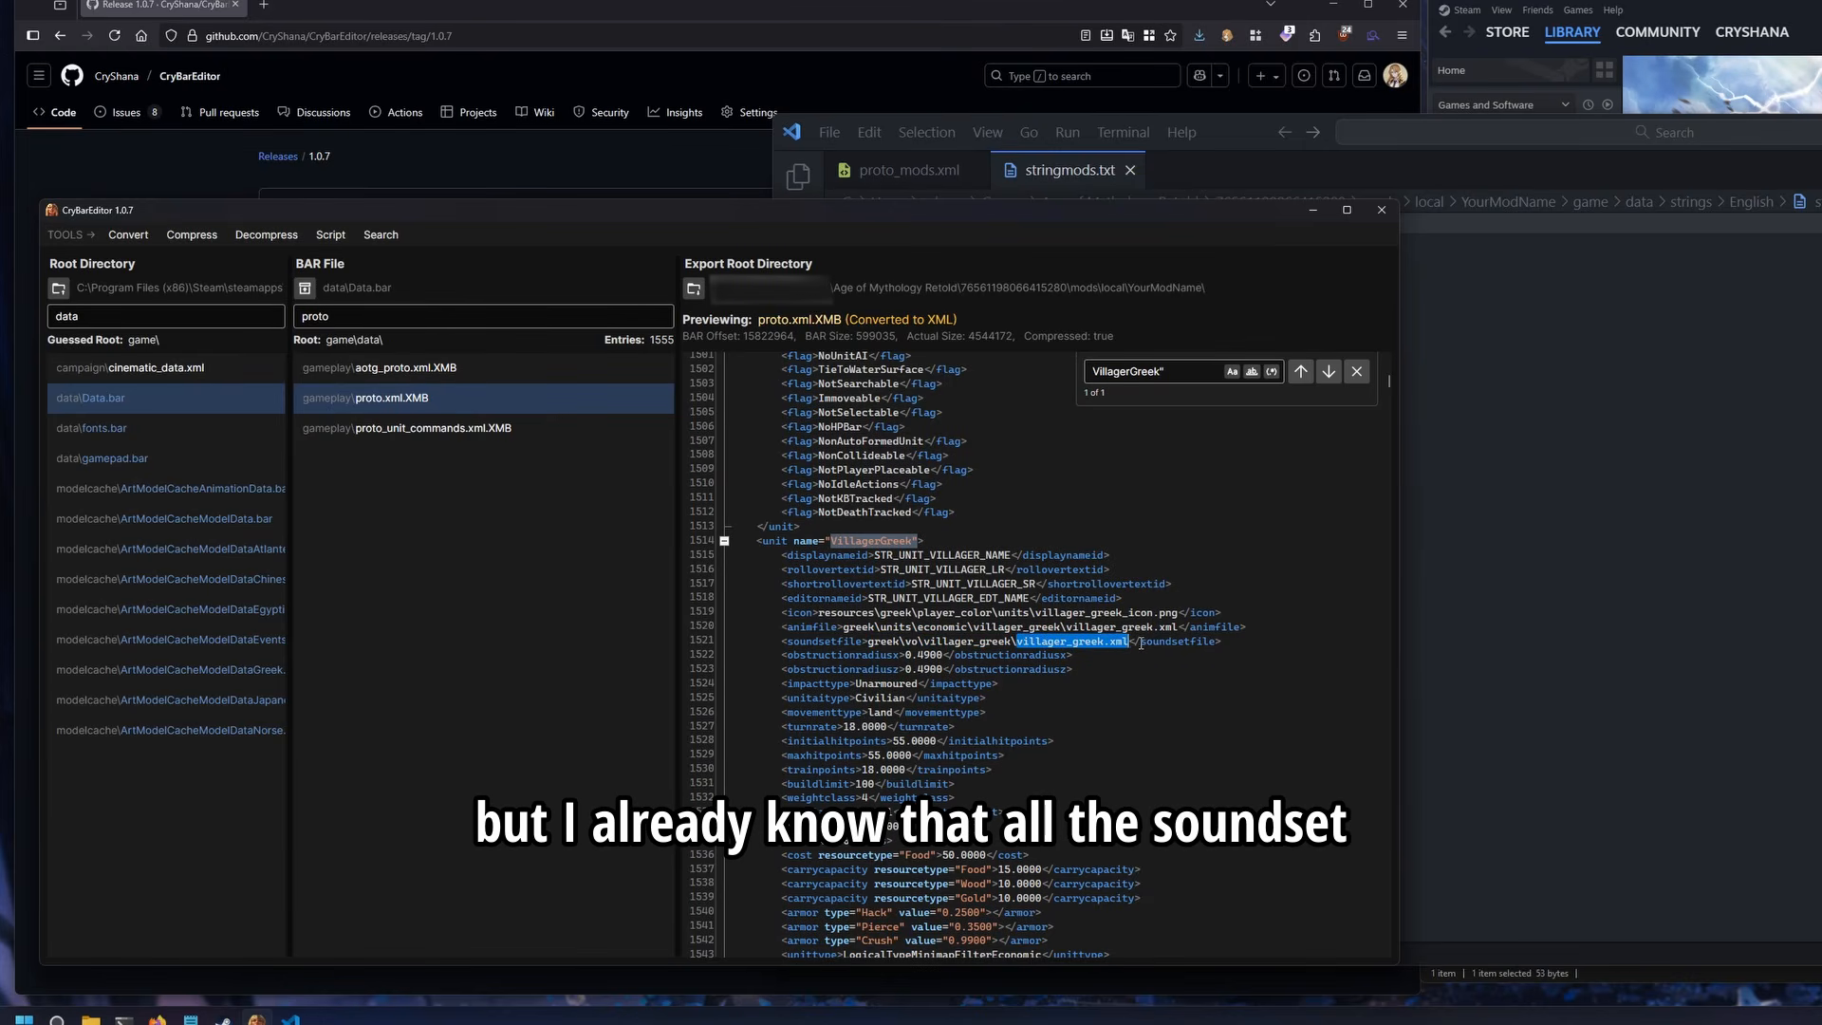
Filter the root directory files by sound and load the Sound.bar archive
double_click(89, 319)
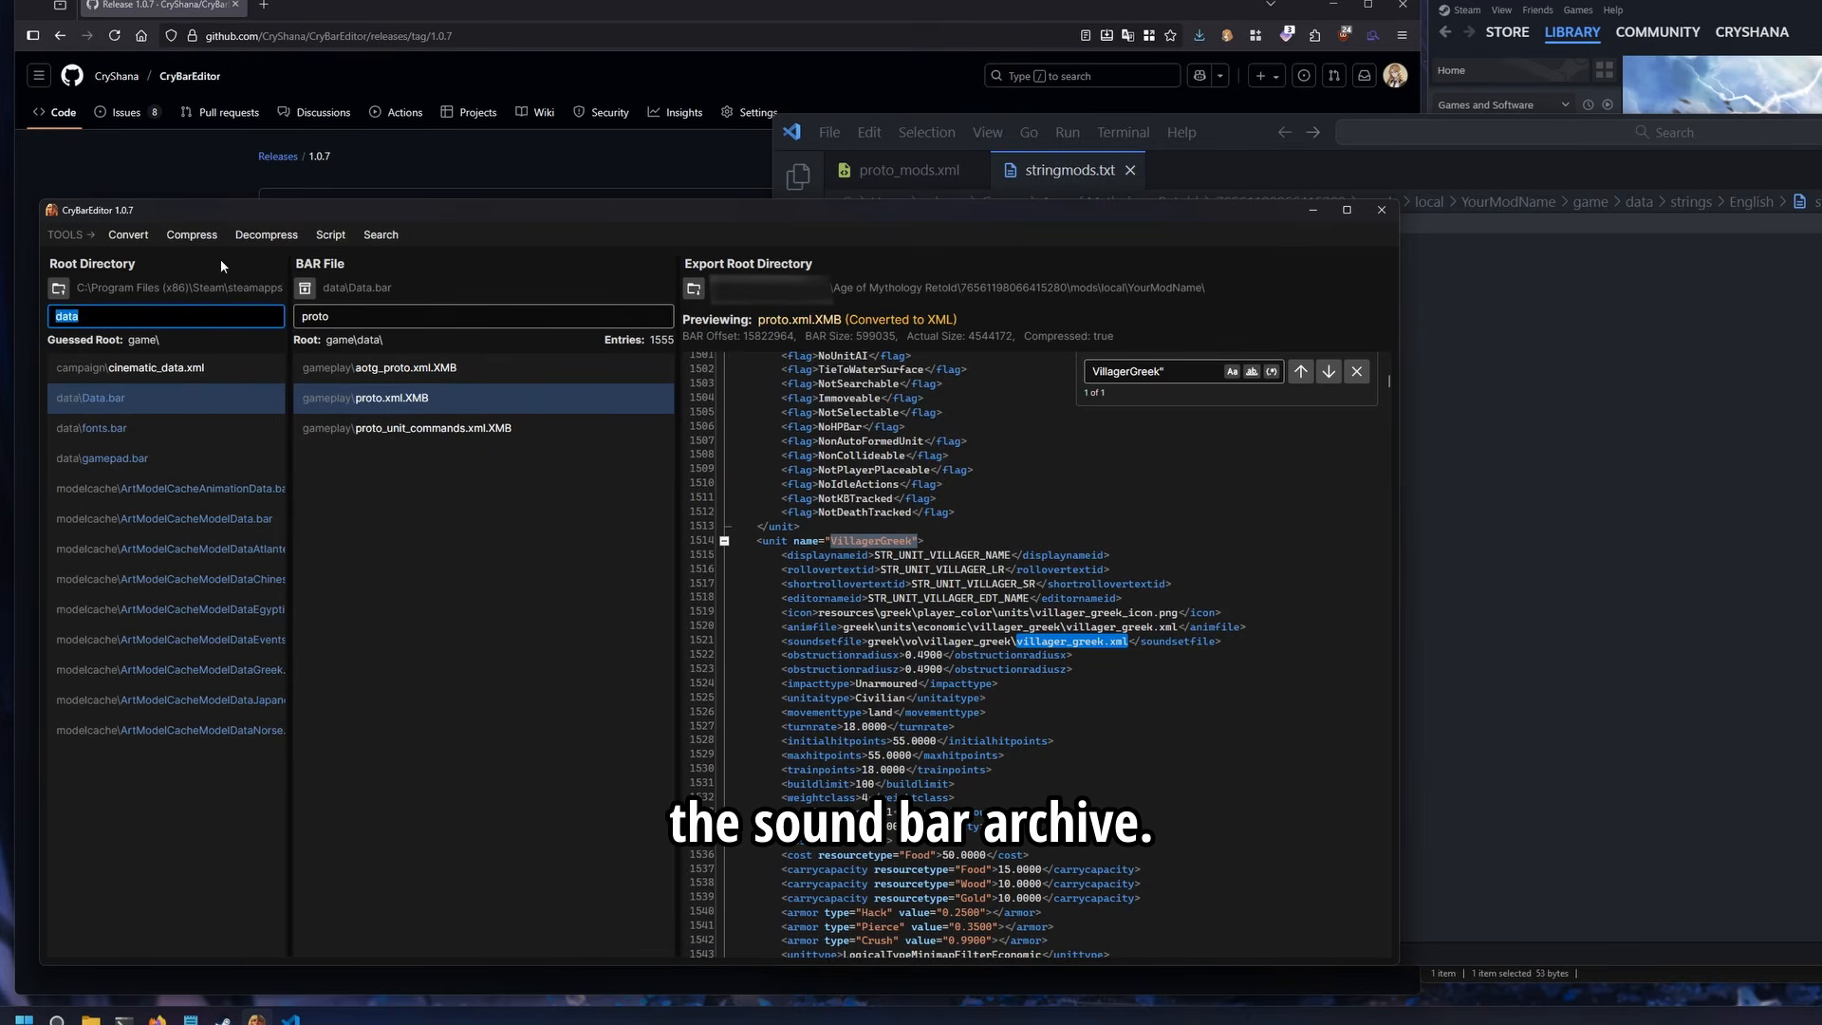
key(BackSpace)
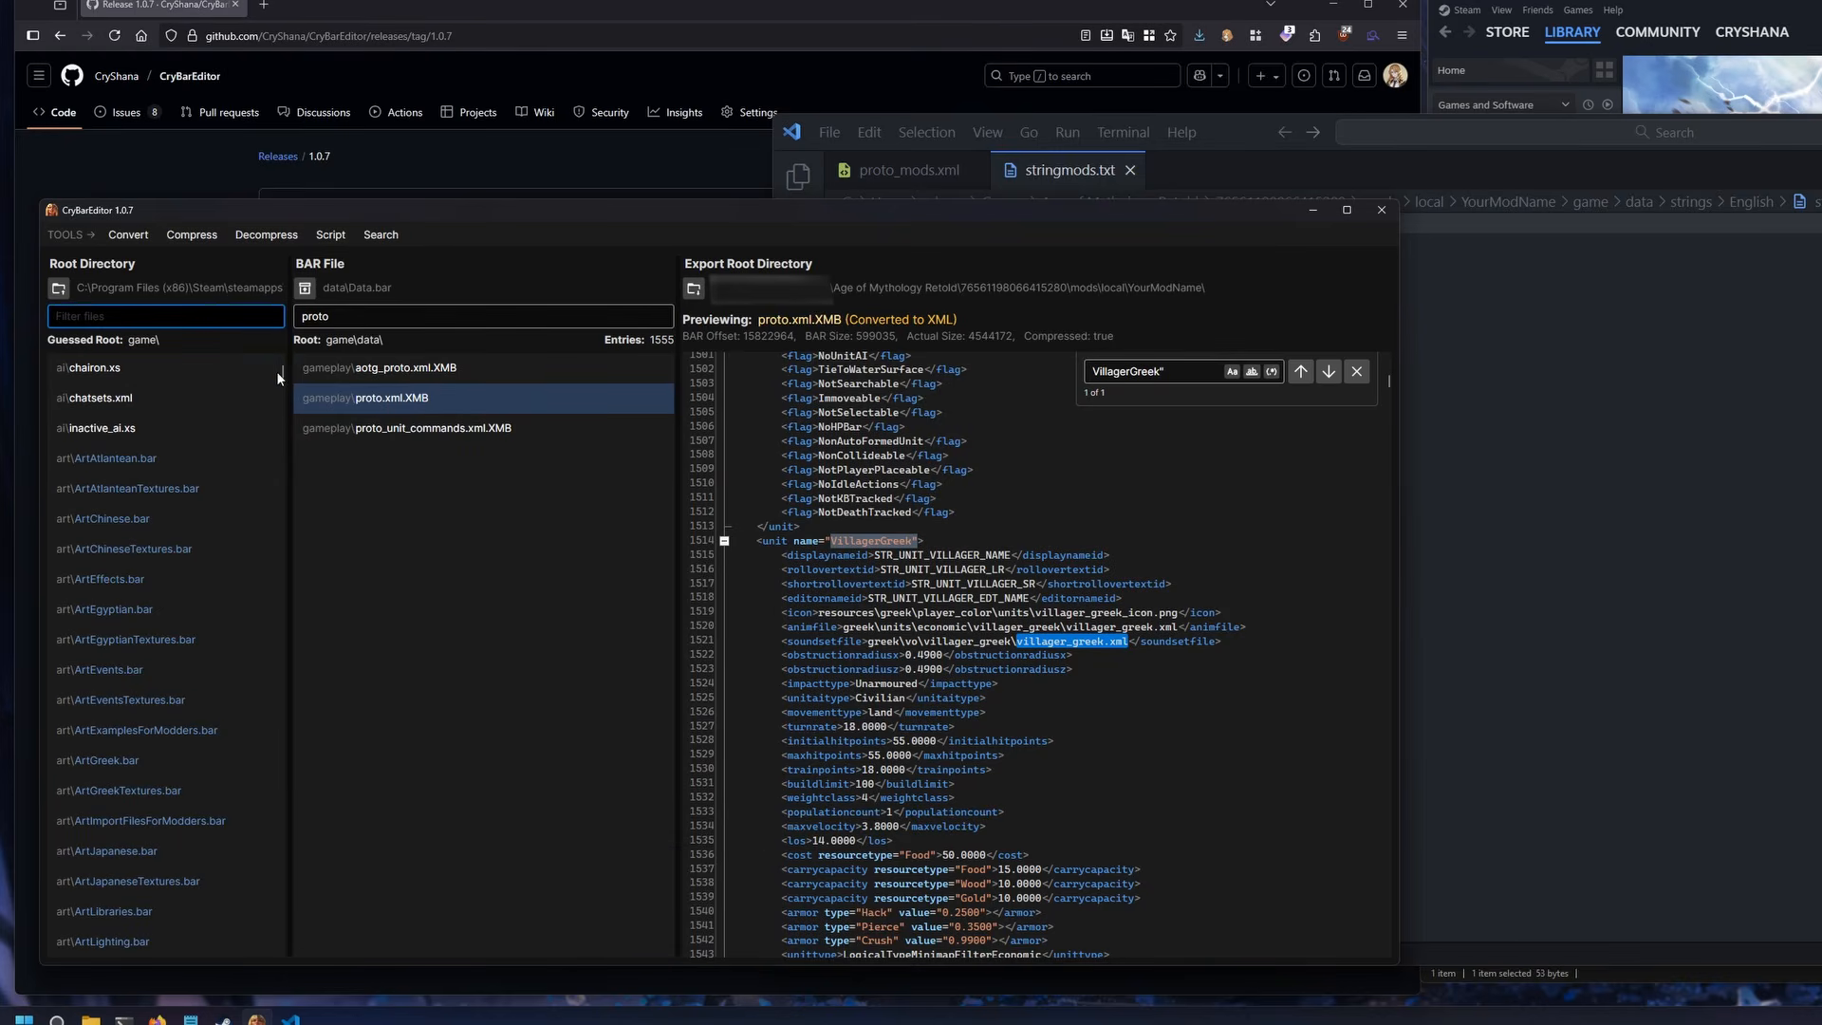
text(sour)
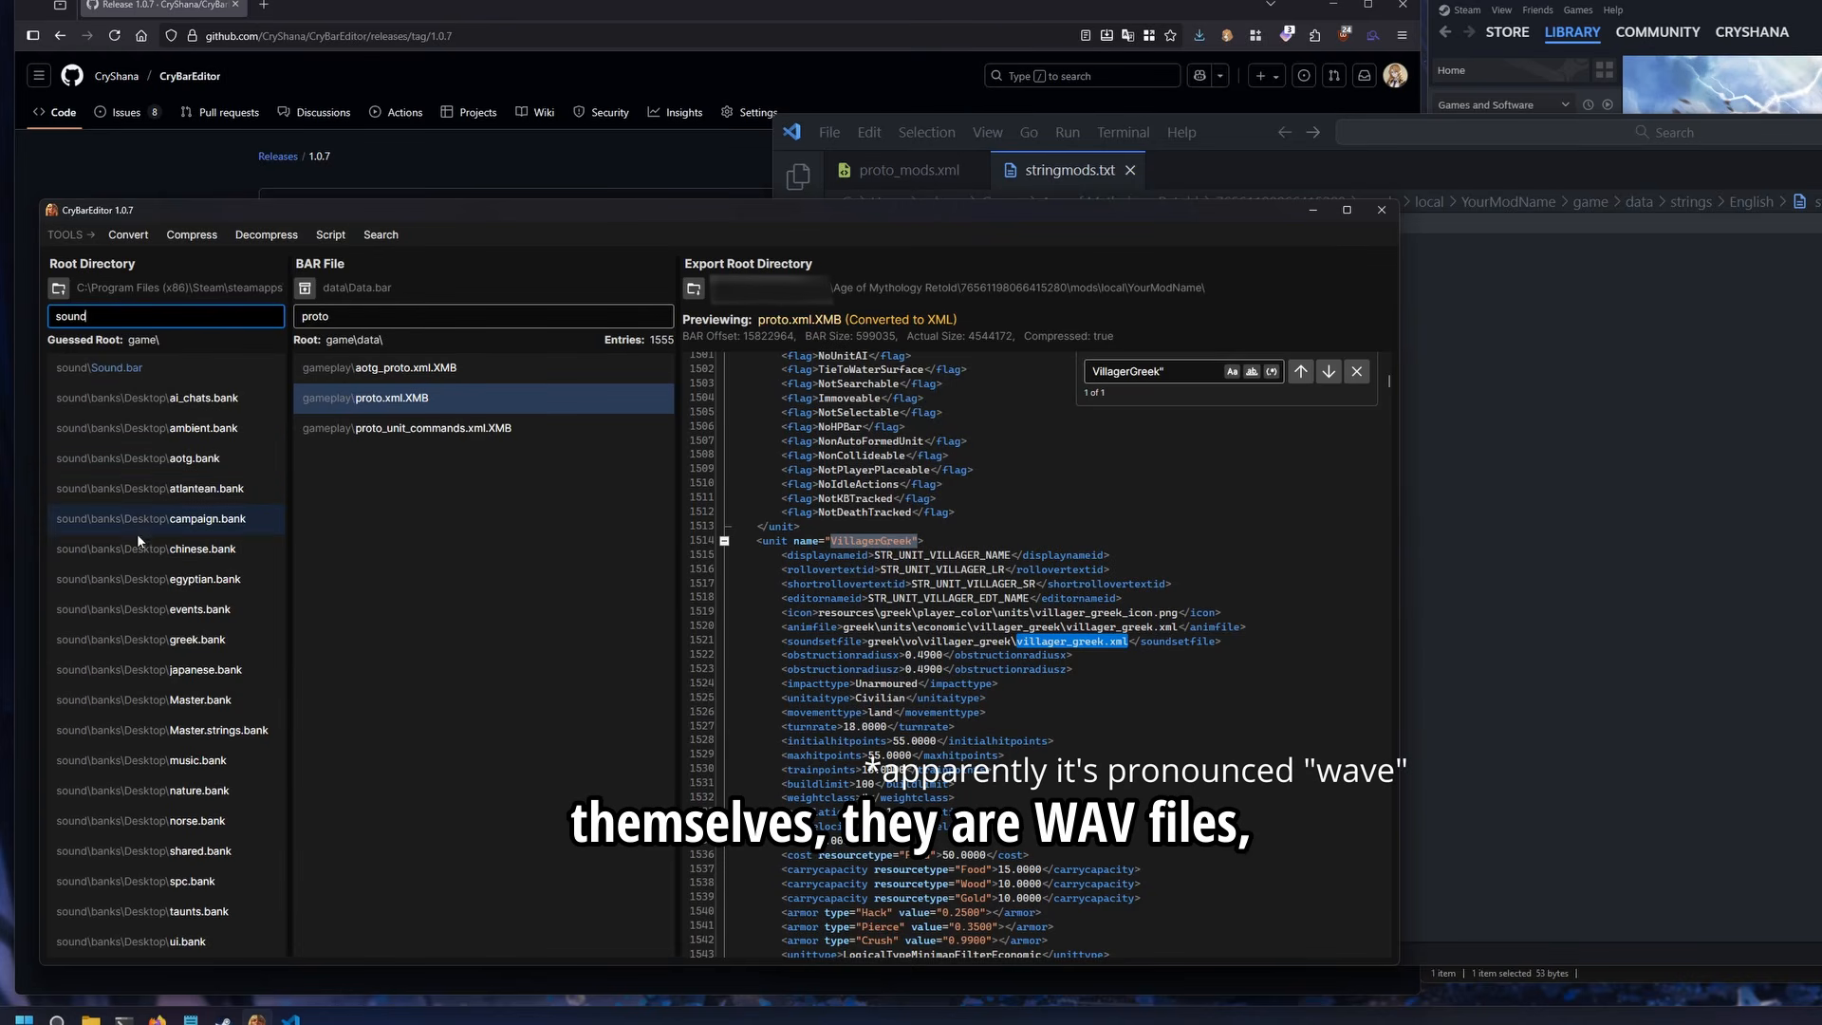
click(115, 370)
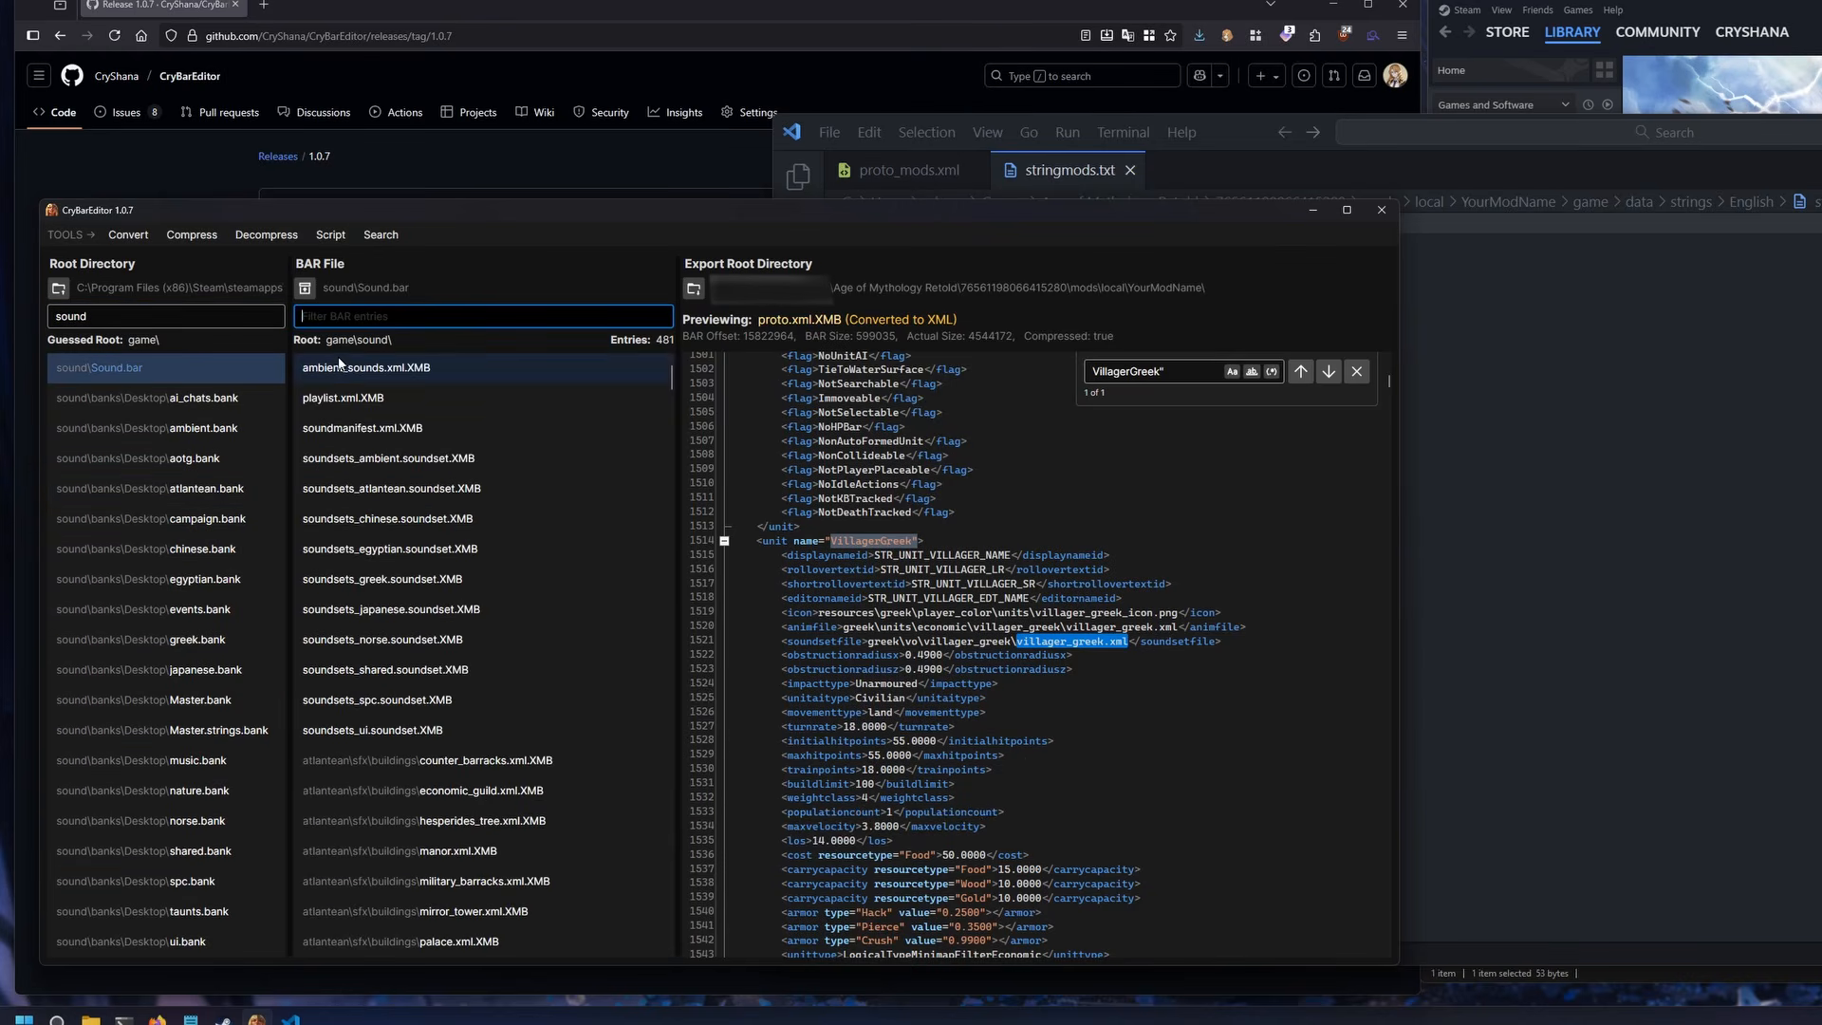
Filter the archive entries by the copied name villager_greek.xml and preview villager_greek.xml.XMB
scroll(383, 444, down, 4)
key(ctrl+v)
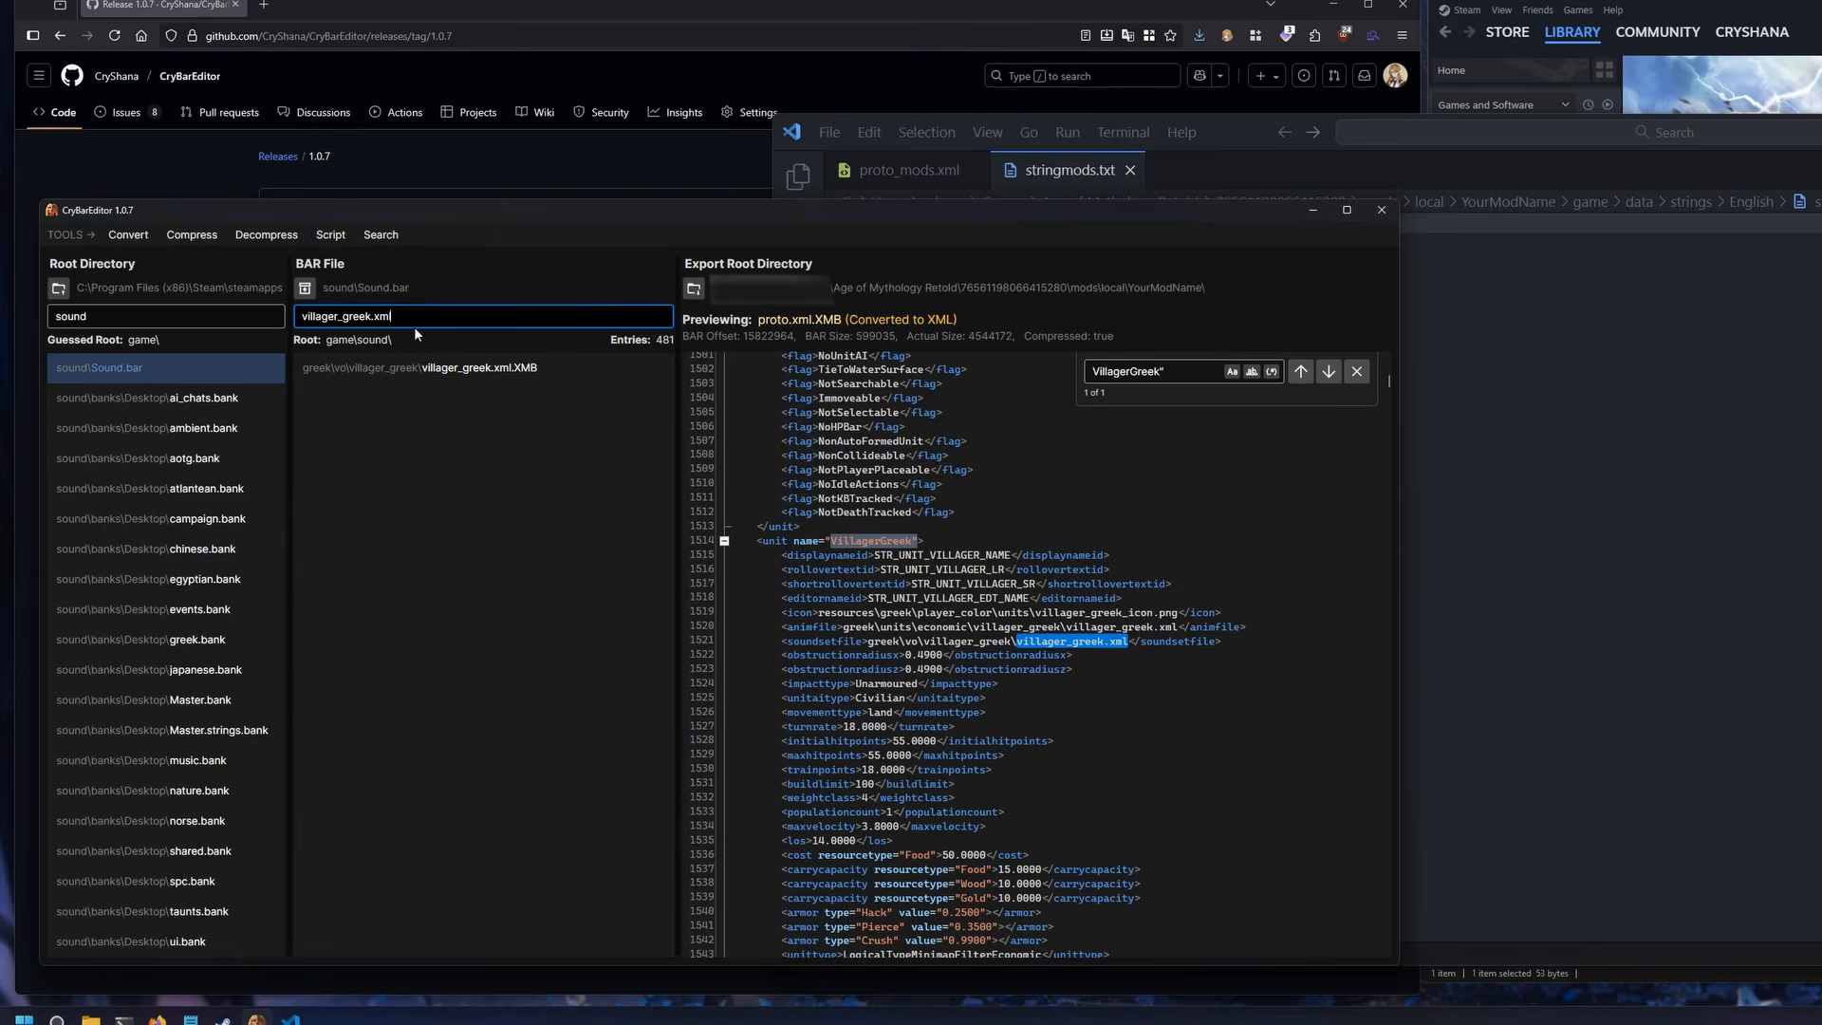
click(486, 371)
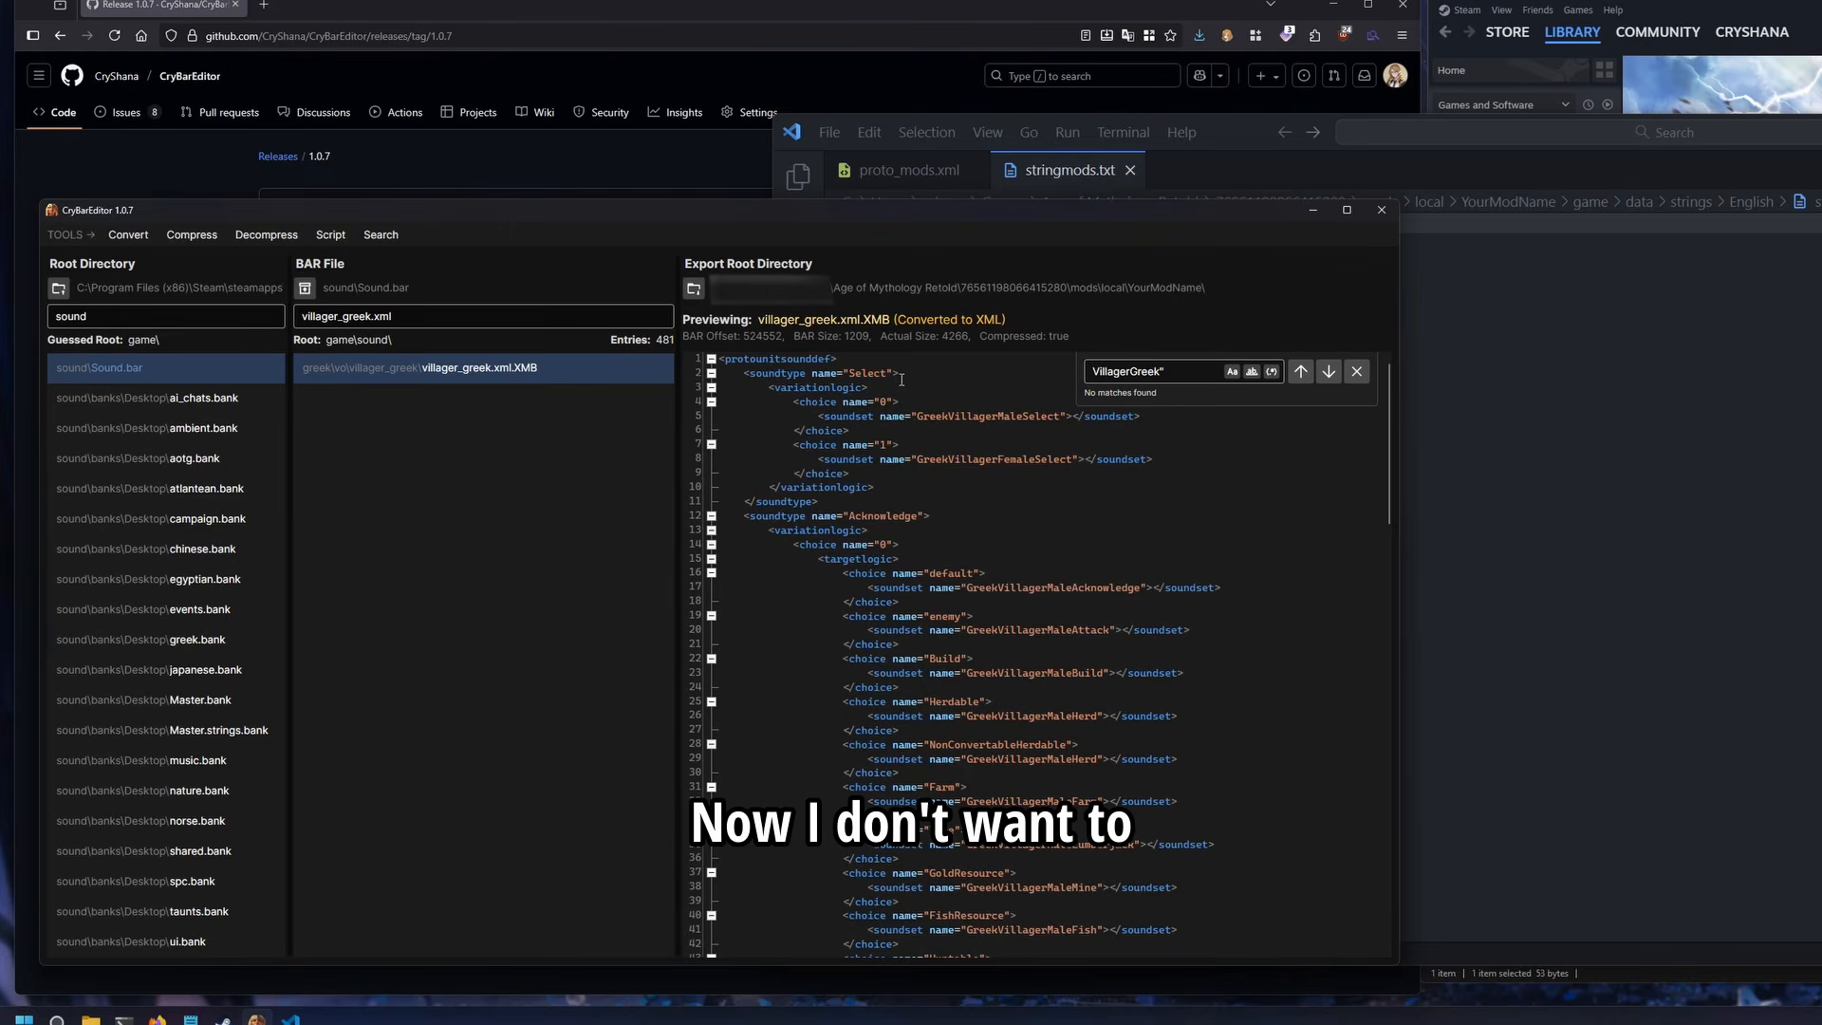
Examine the villager's sound types and collapse the variationlogic blocks of Select and Acknowledge
double_click(792, 359)
click(803, 380)
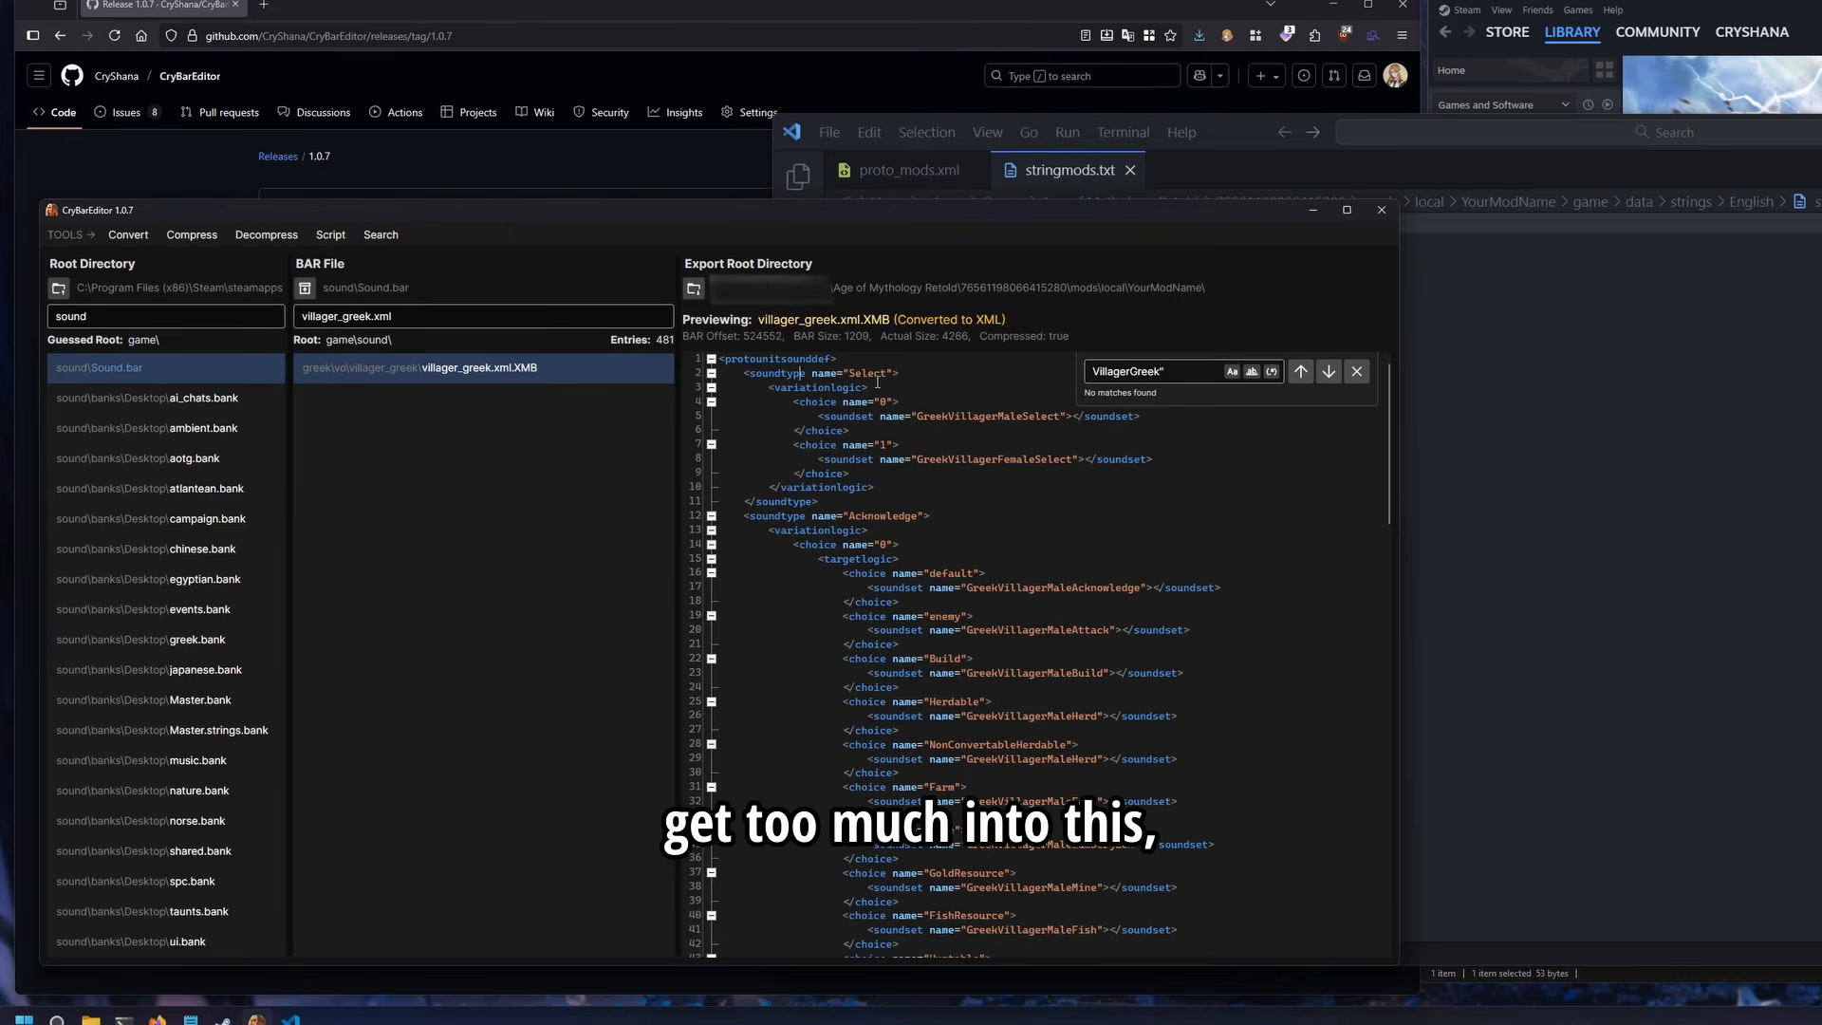
click(711, 373)
click(711, 373)
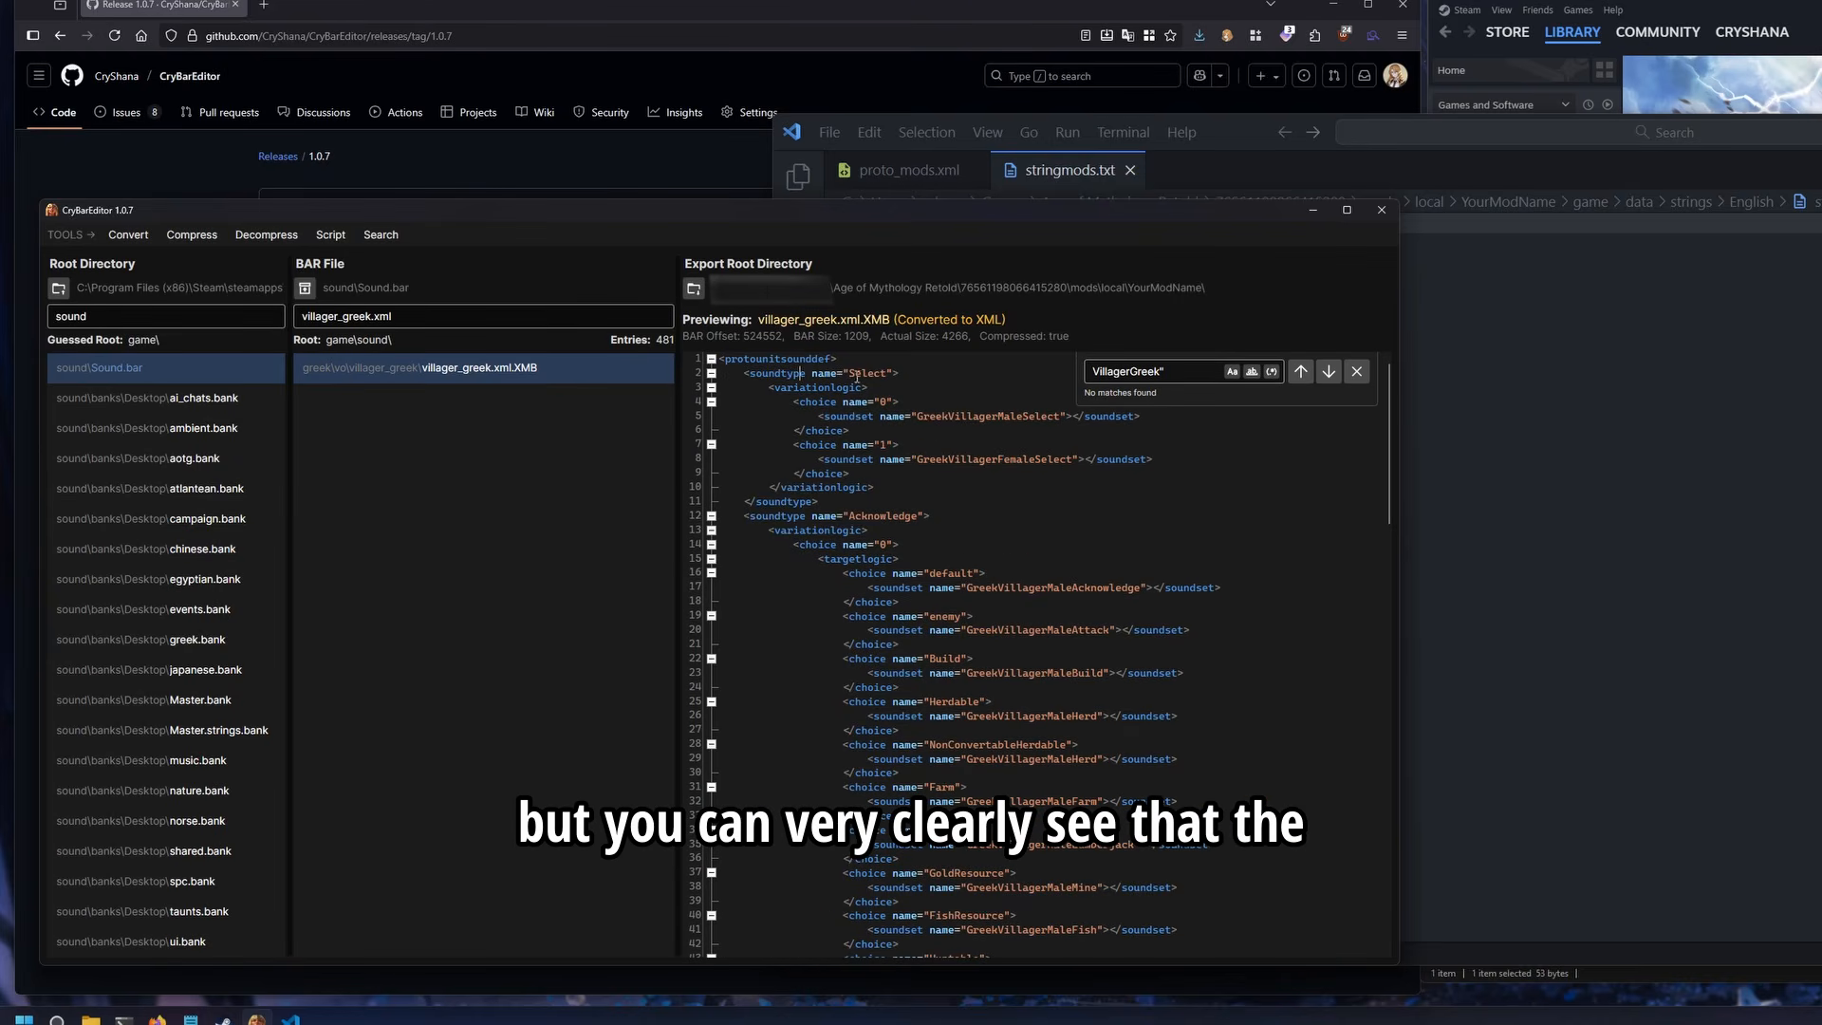
double_click(881, 516)
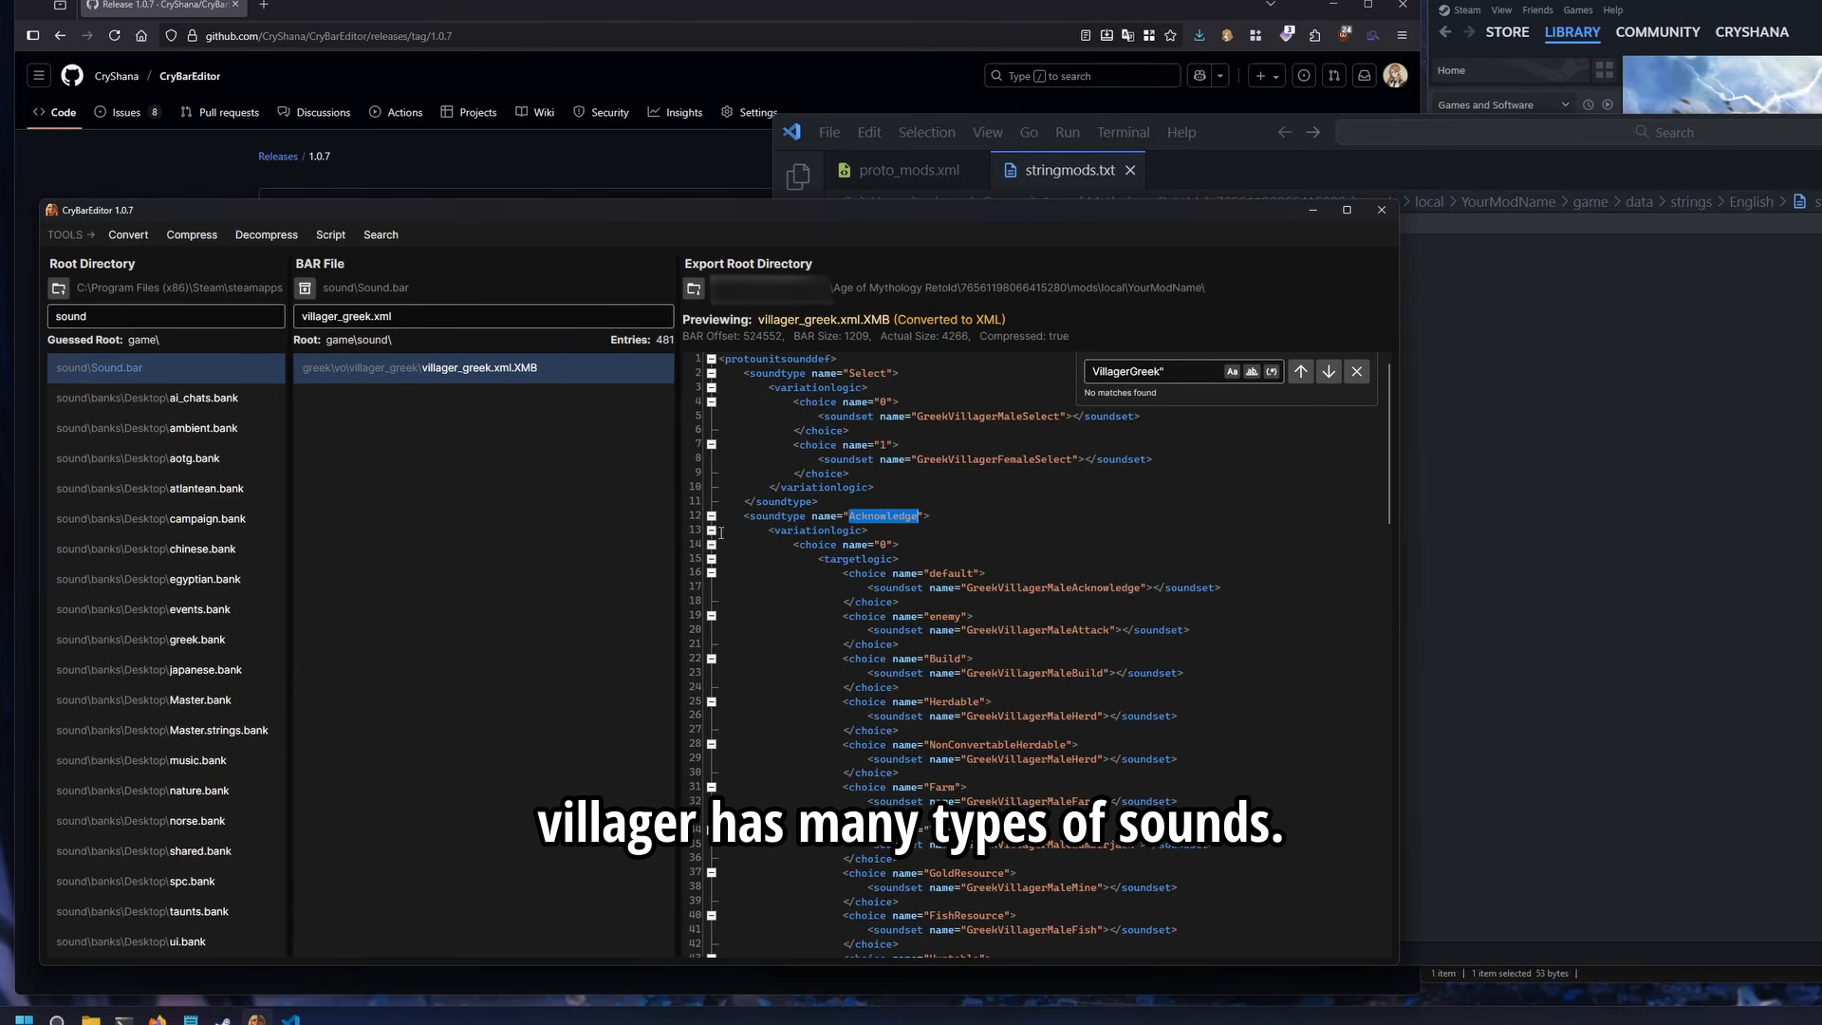
click(710, 530)
click(711, 387)
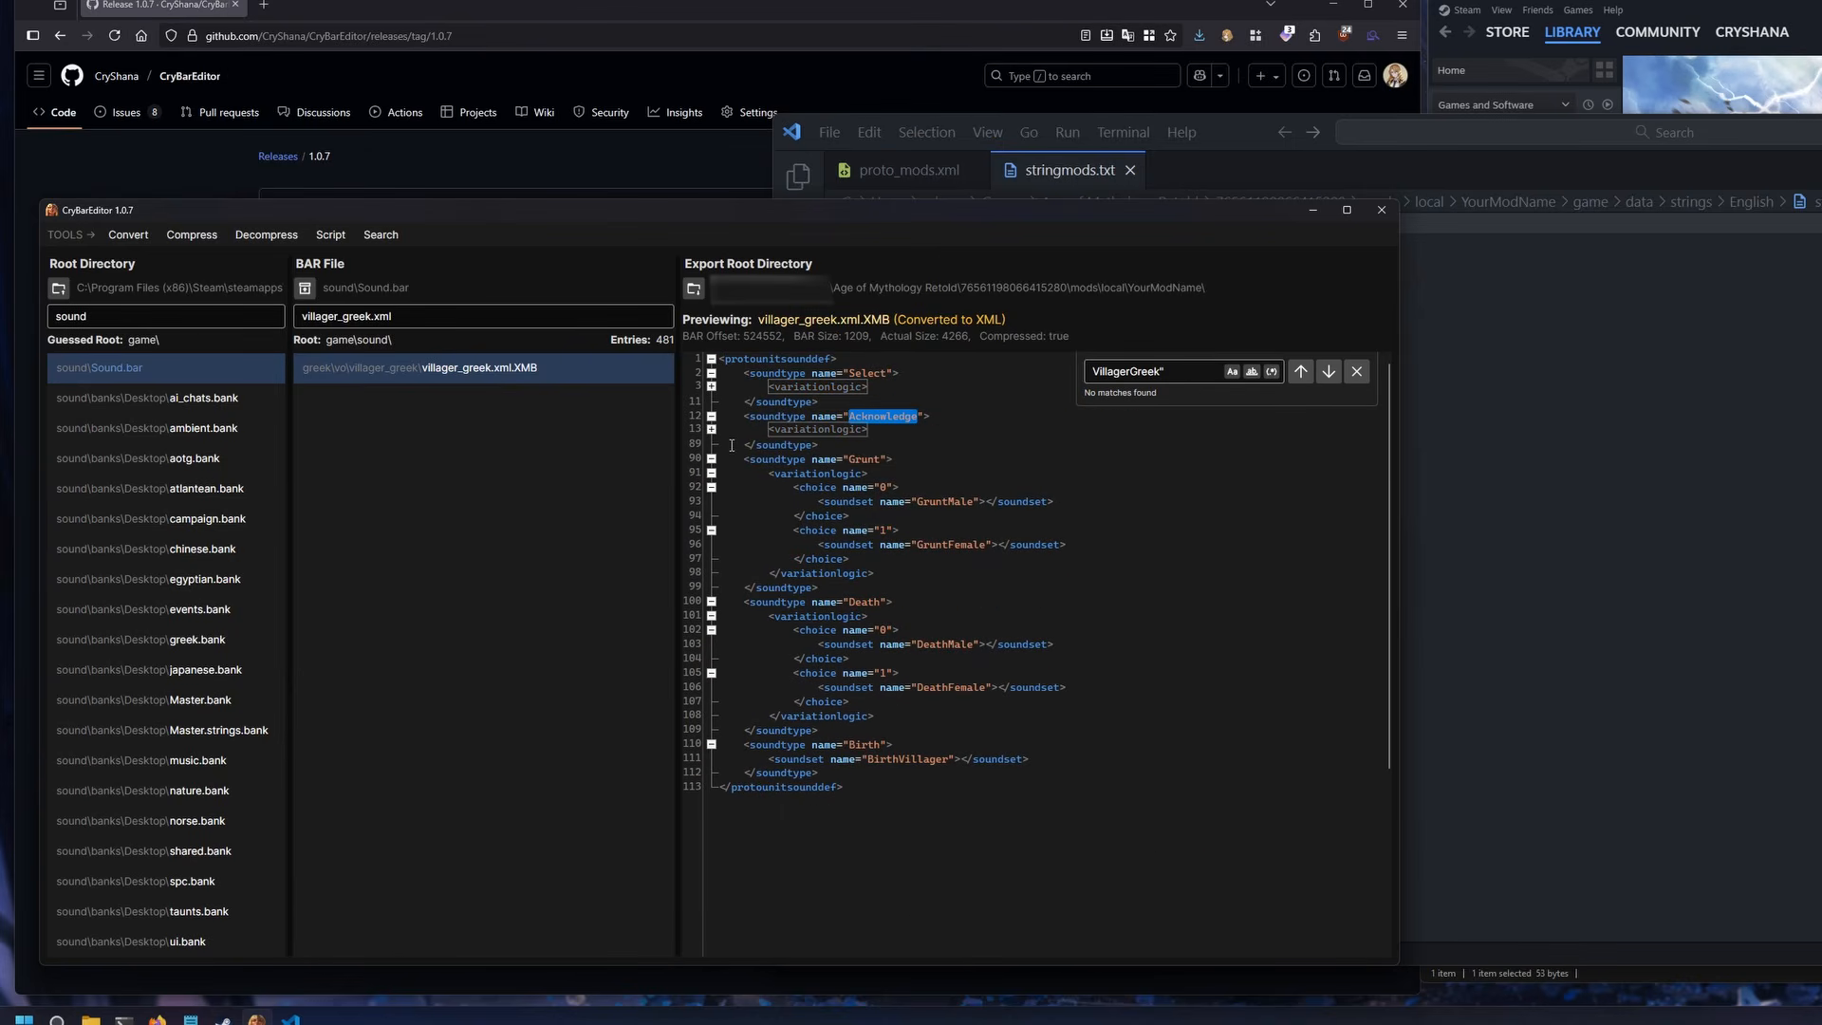
Collapse the variationlogic blocks of Grunt and Death and examine the villager's list of sound types from Select to Birth
click(711, 472)
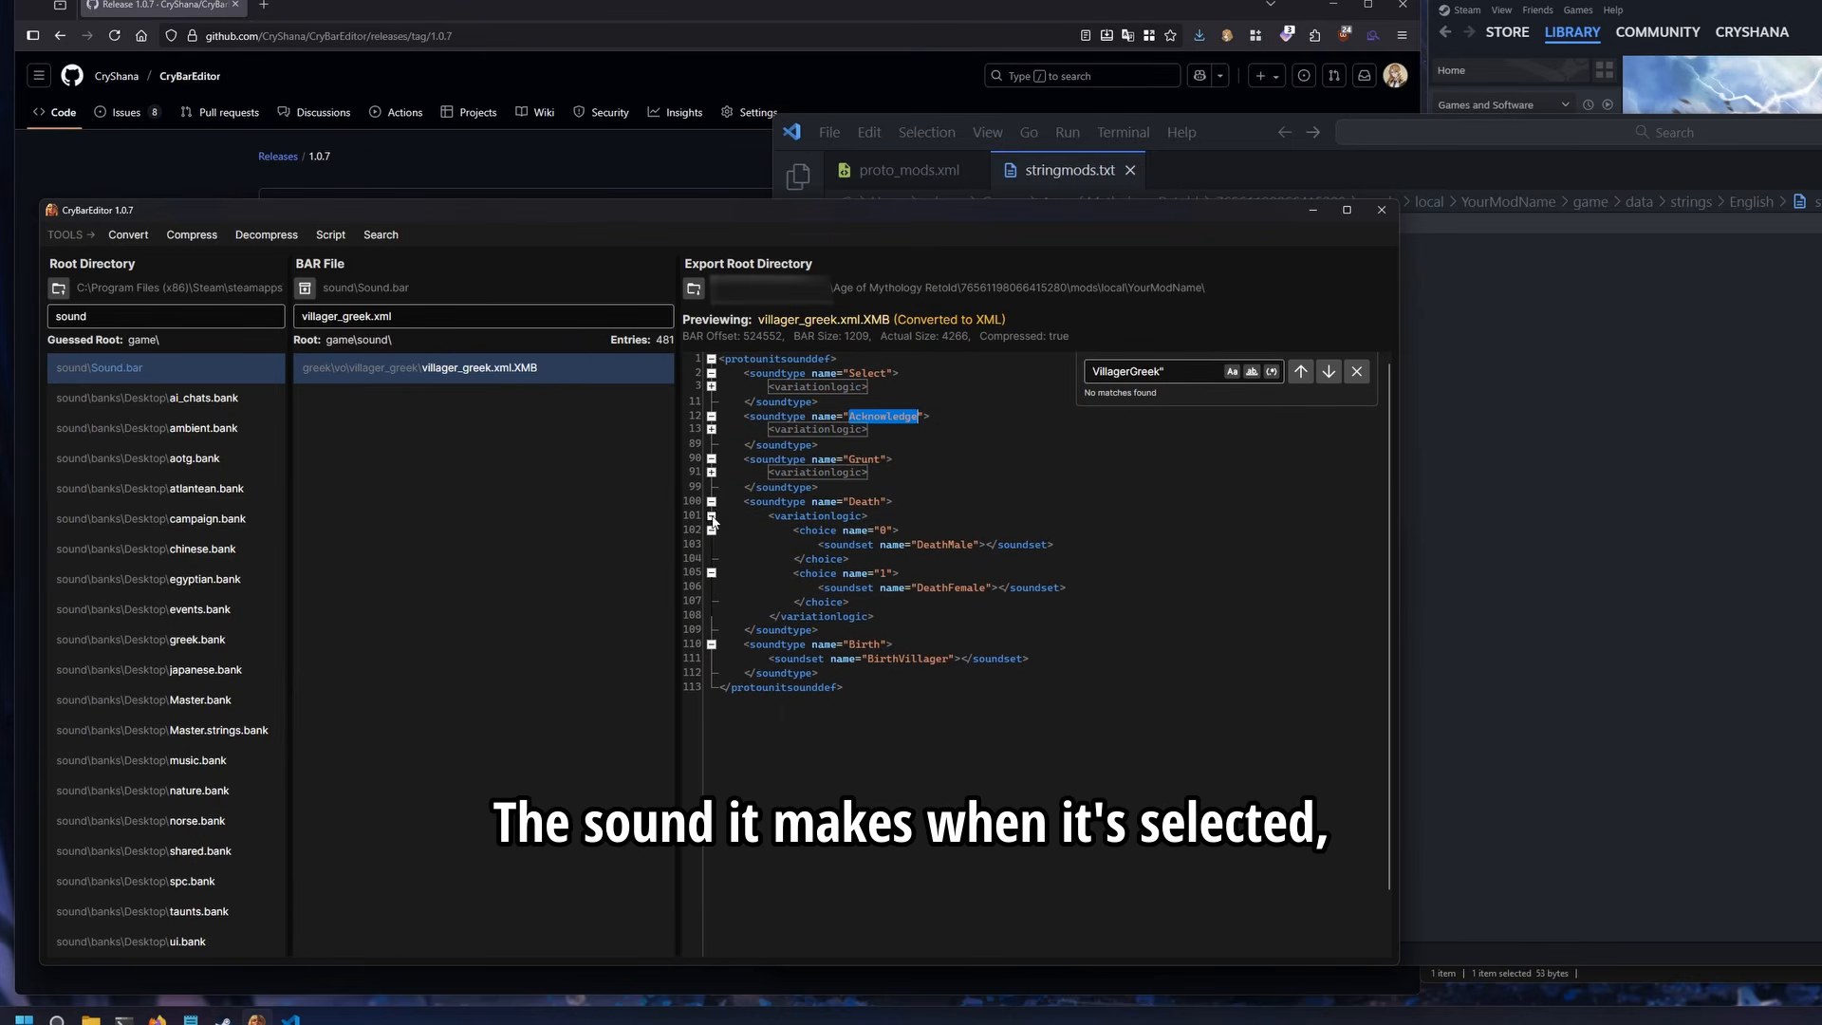
click(711, 515)
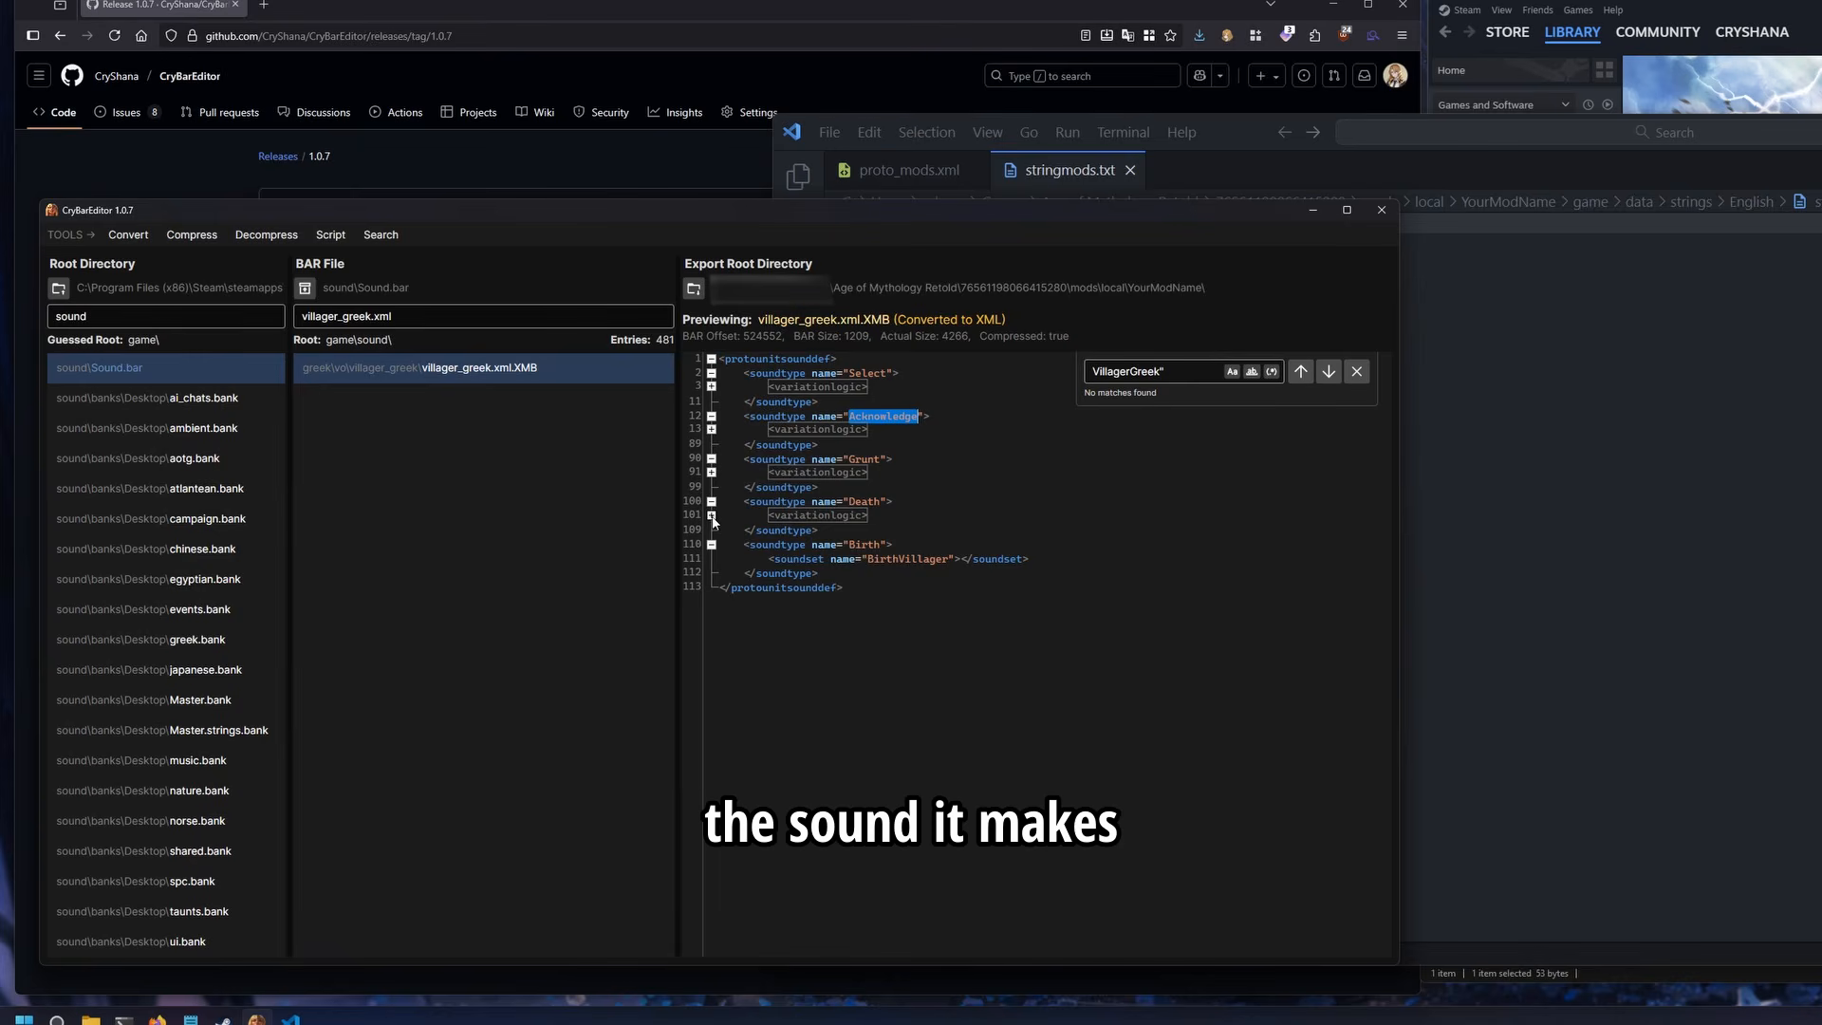
click(853, 373)
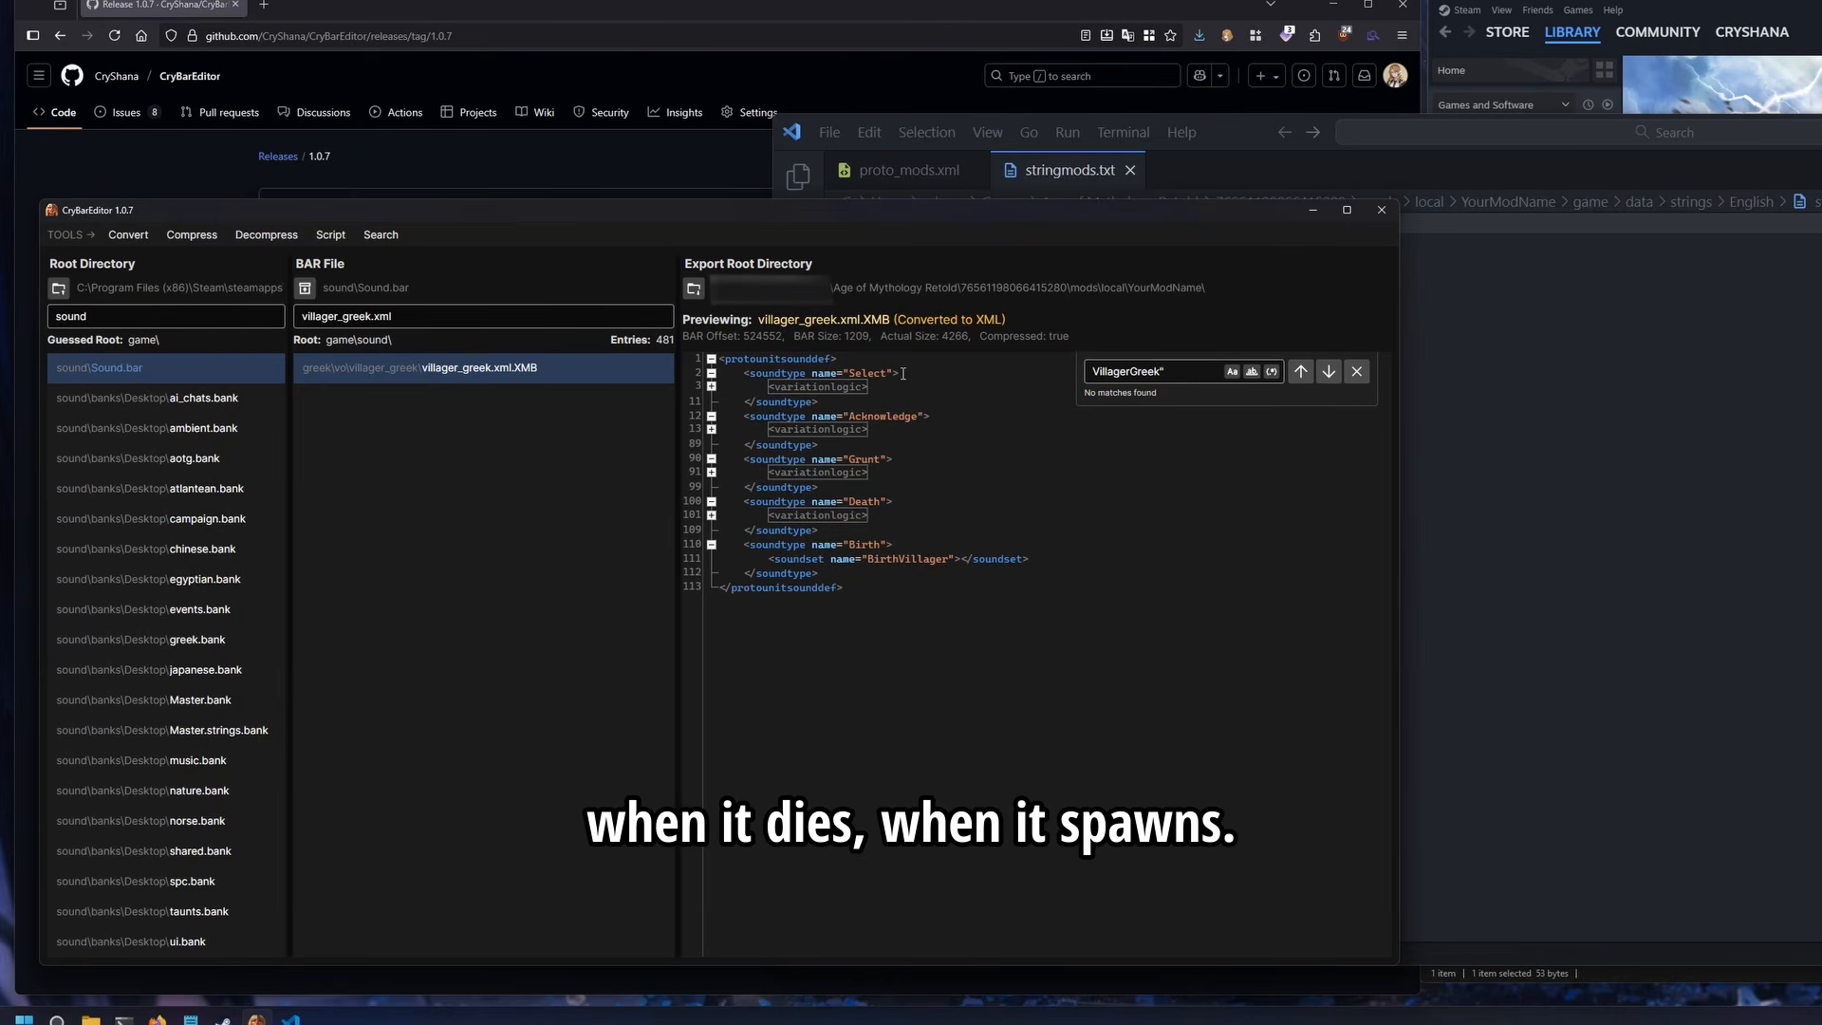
drag(901, 374, 820, 405)
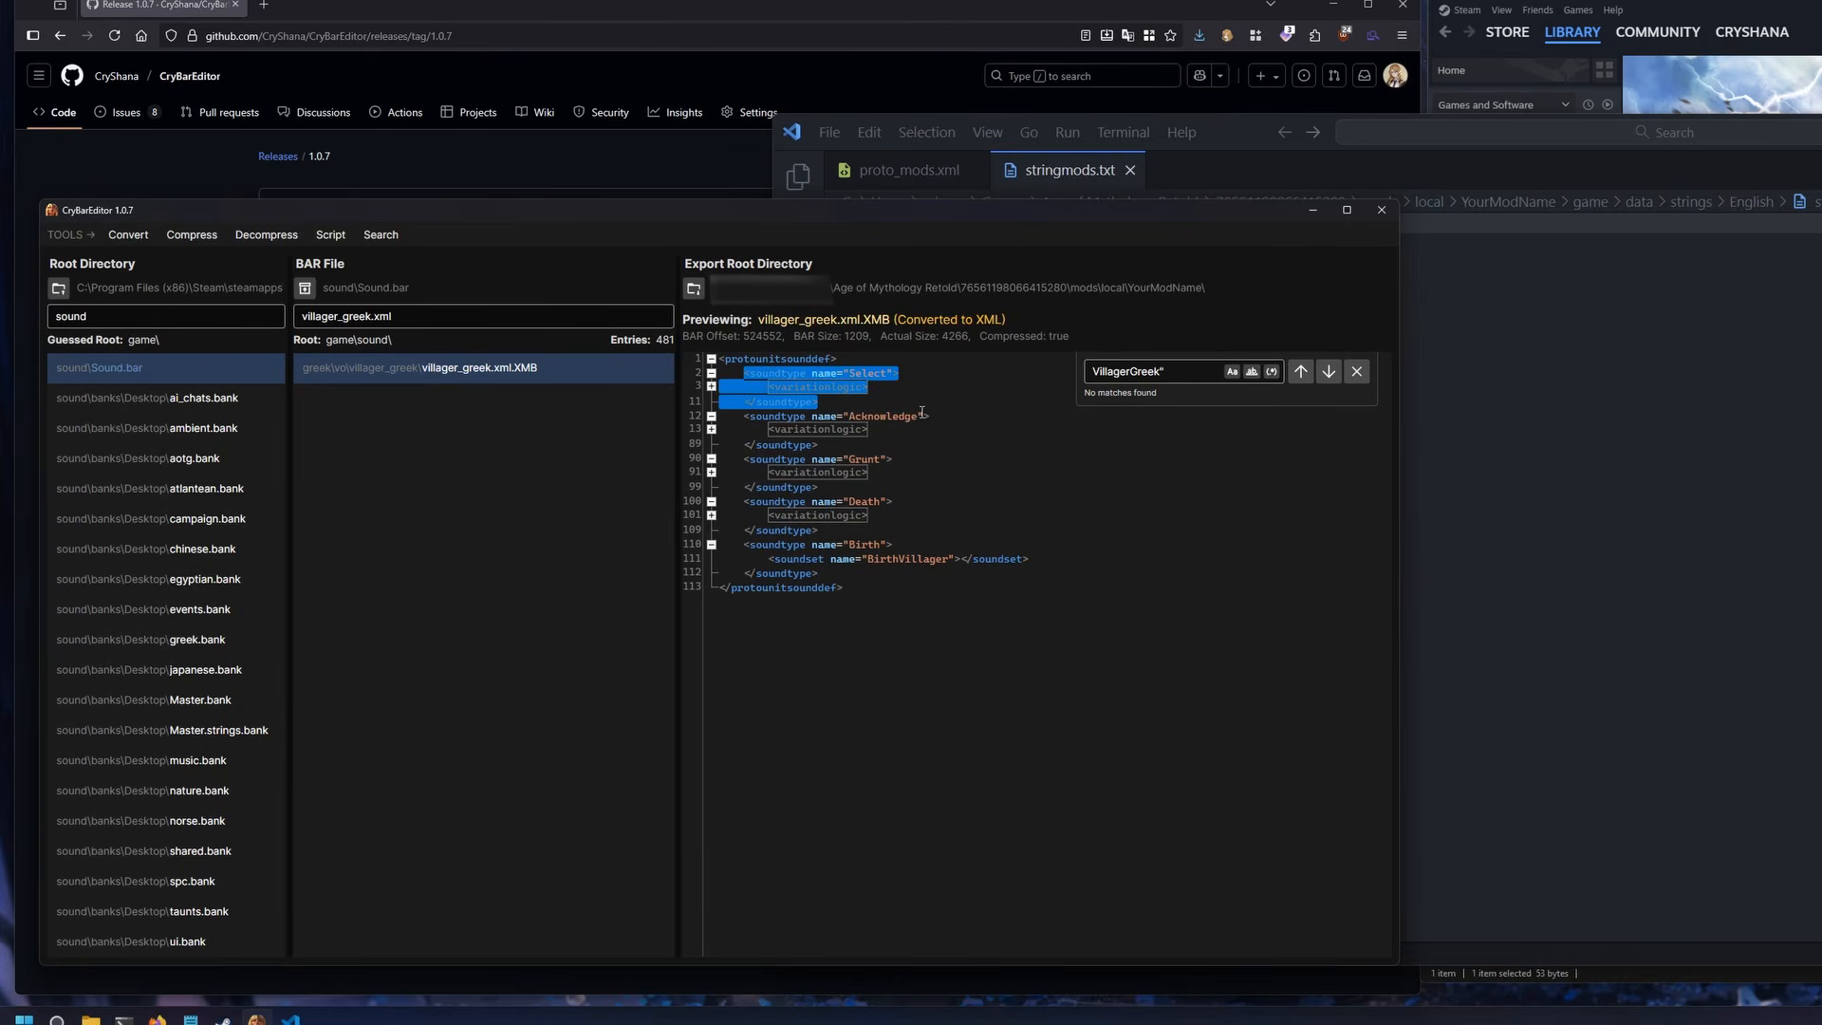
click(834, 401)
double_click(887, 417)
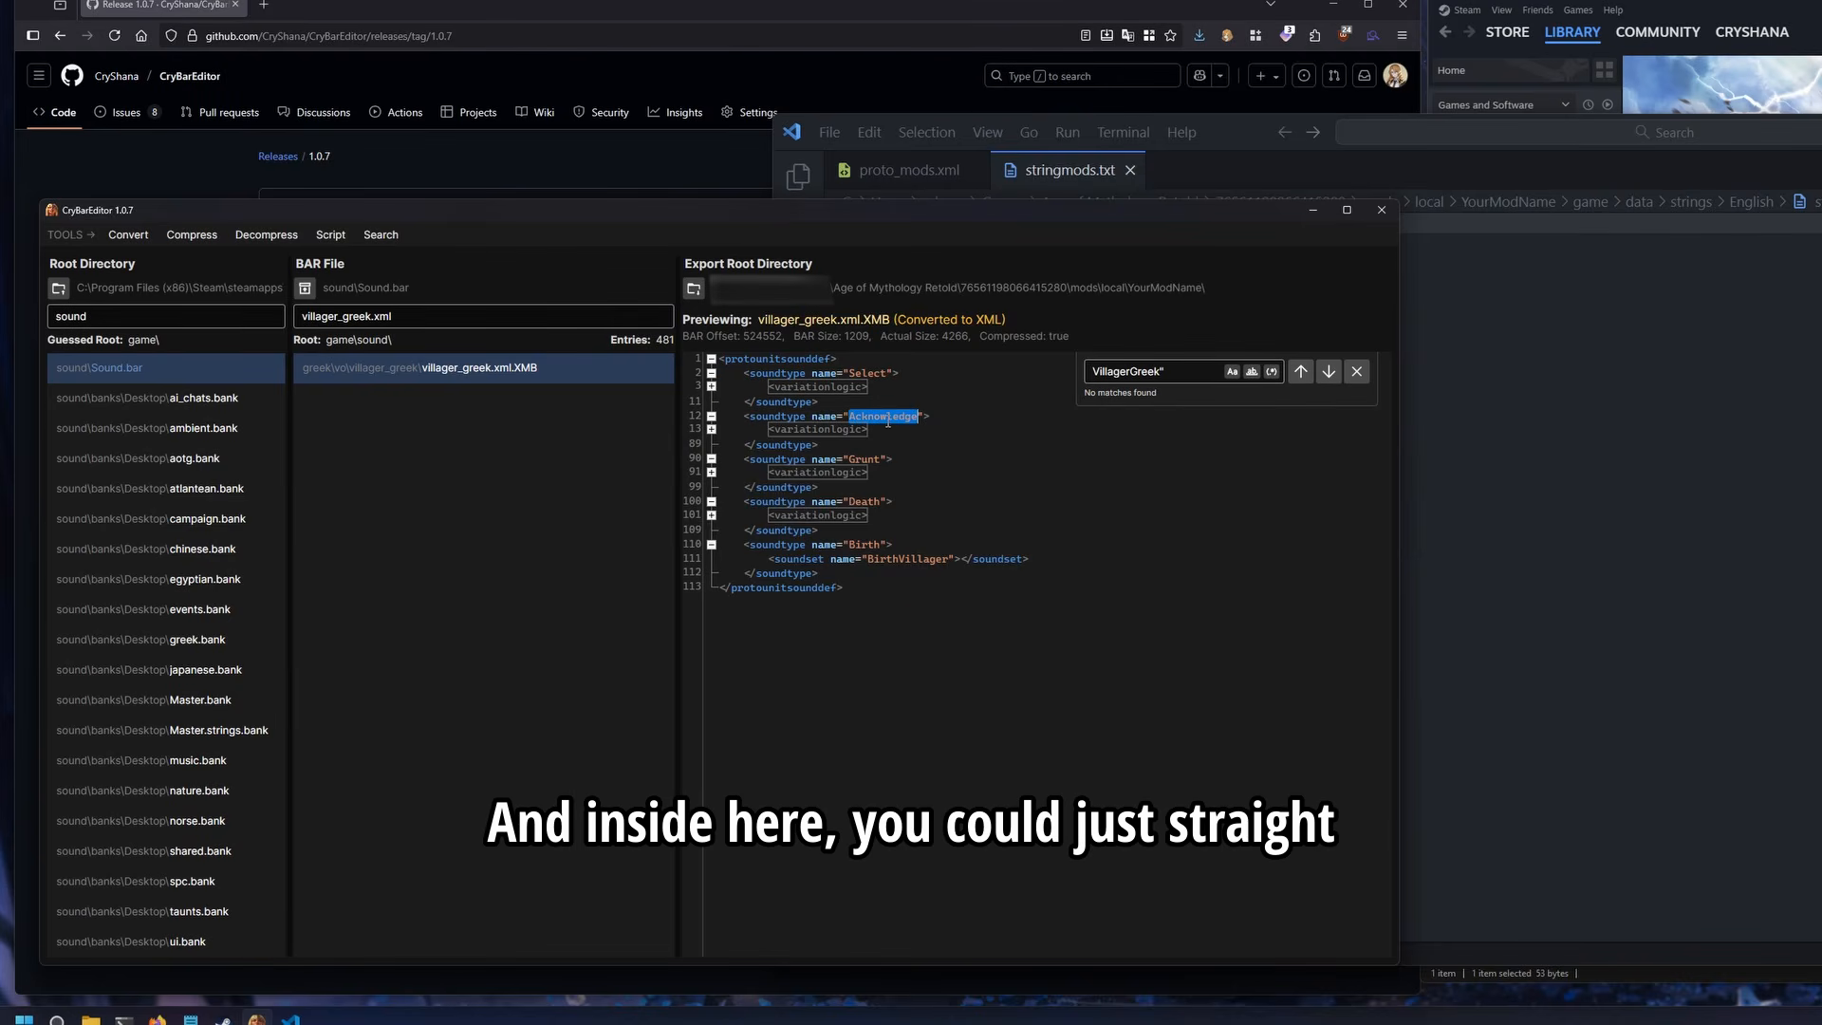
drag(744, 417, 820, 574)
click(931, 462)
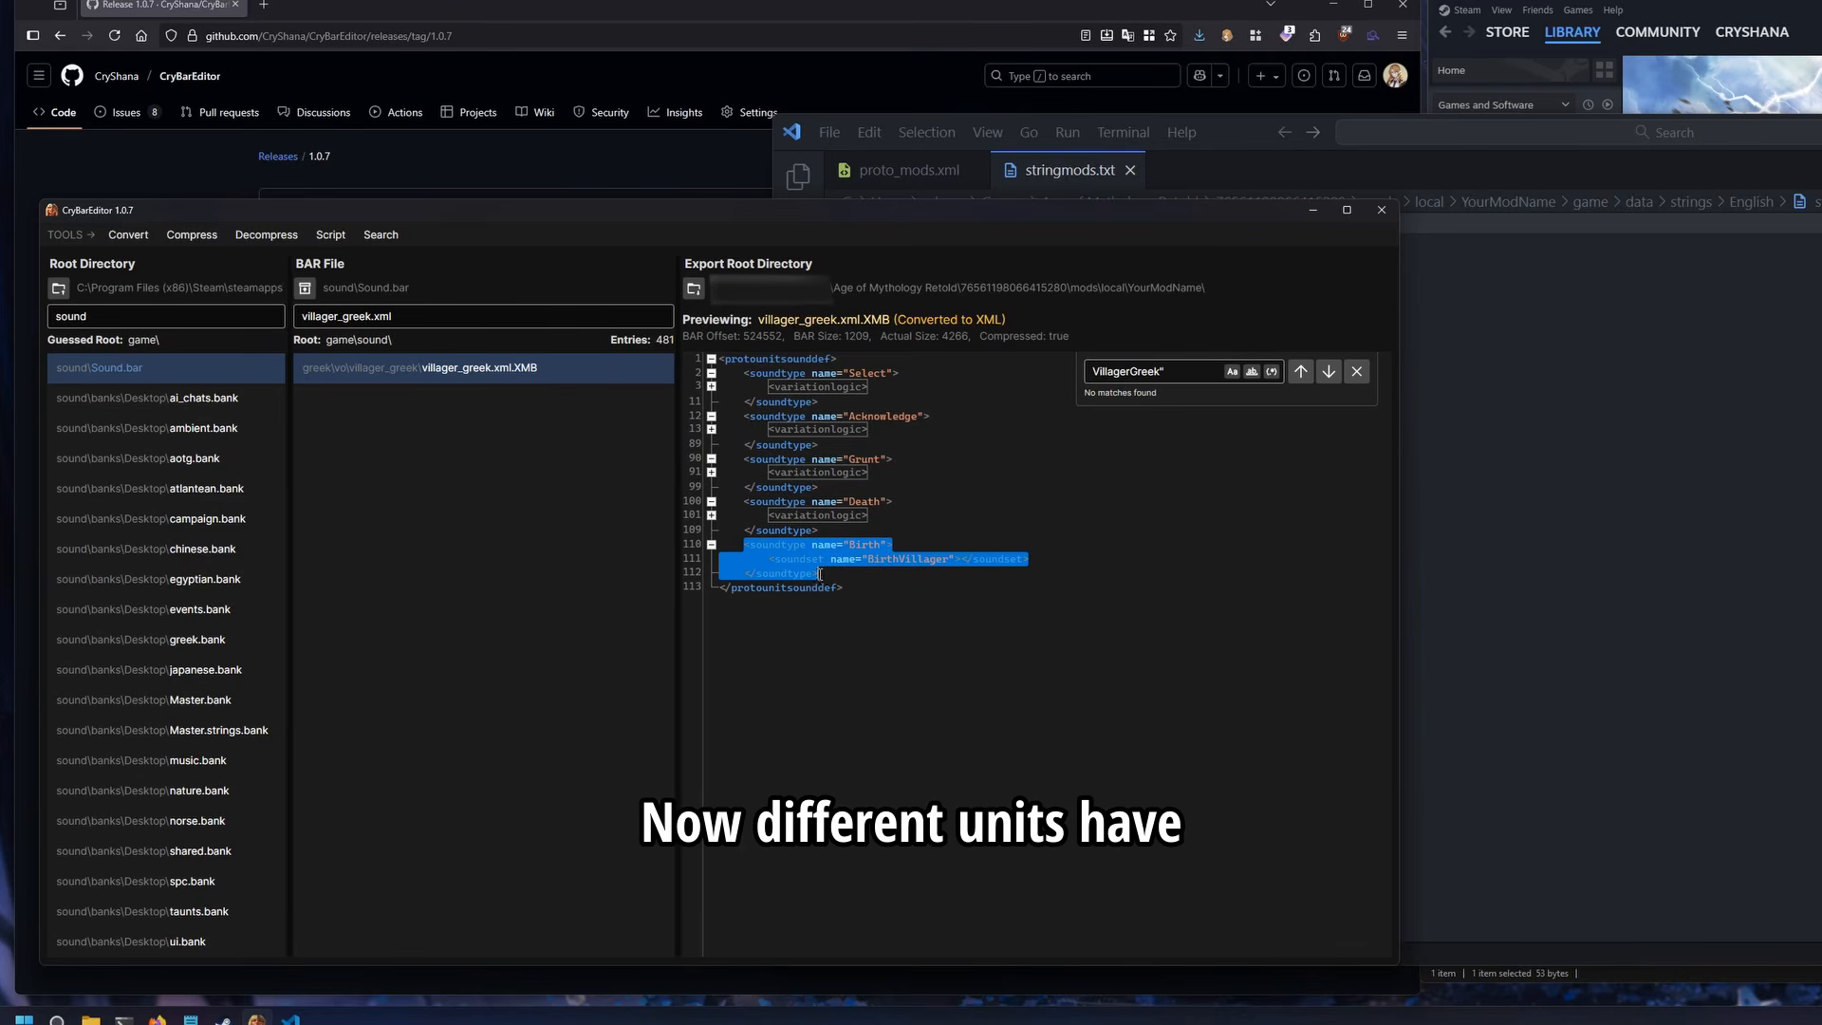
Expand the variationlogic blocks of Select, Death and Acknowledge, examine their choices, recollapse Acknowledge and close the text search
click(711, 387)
double_click(818, 389)
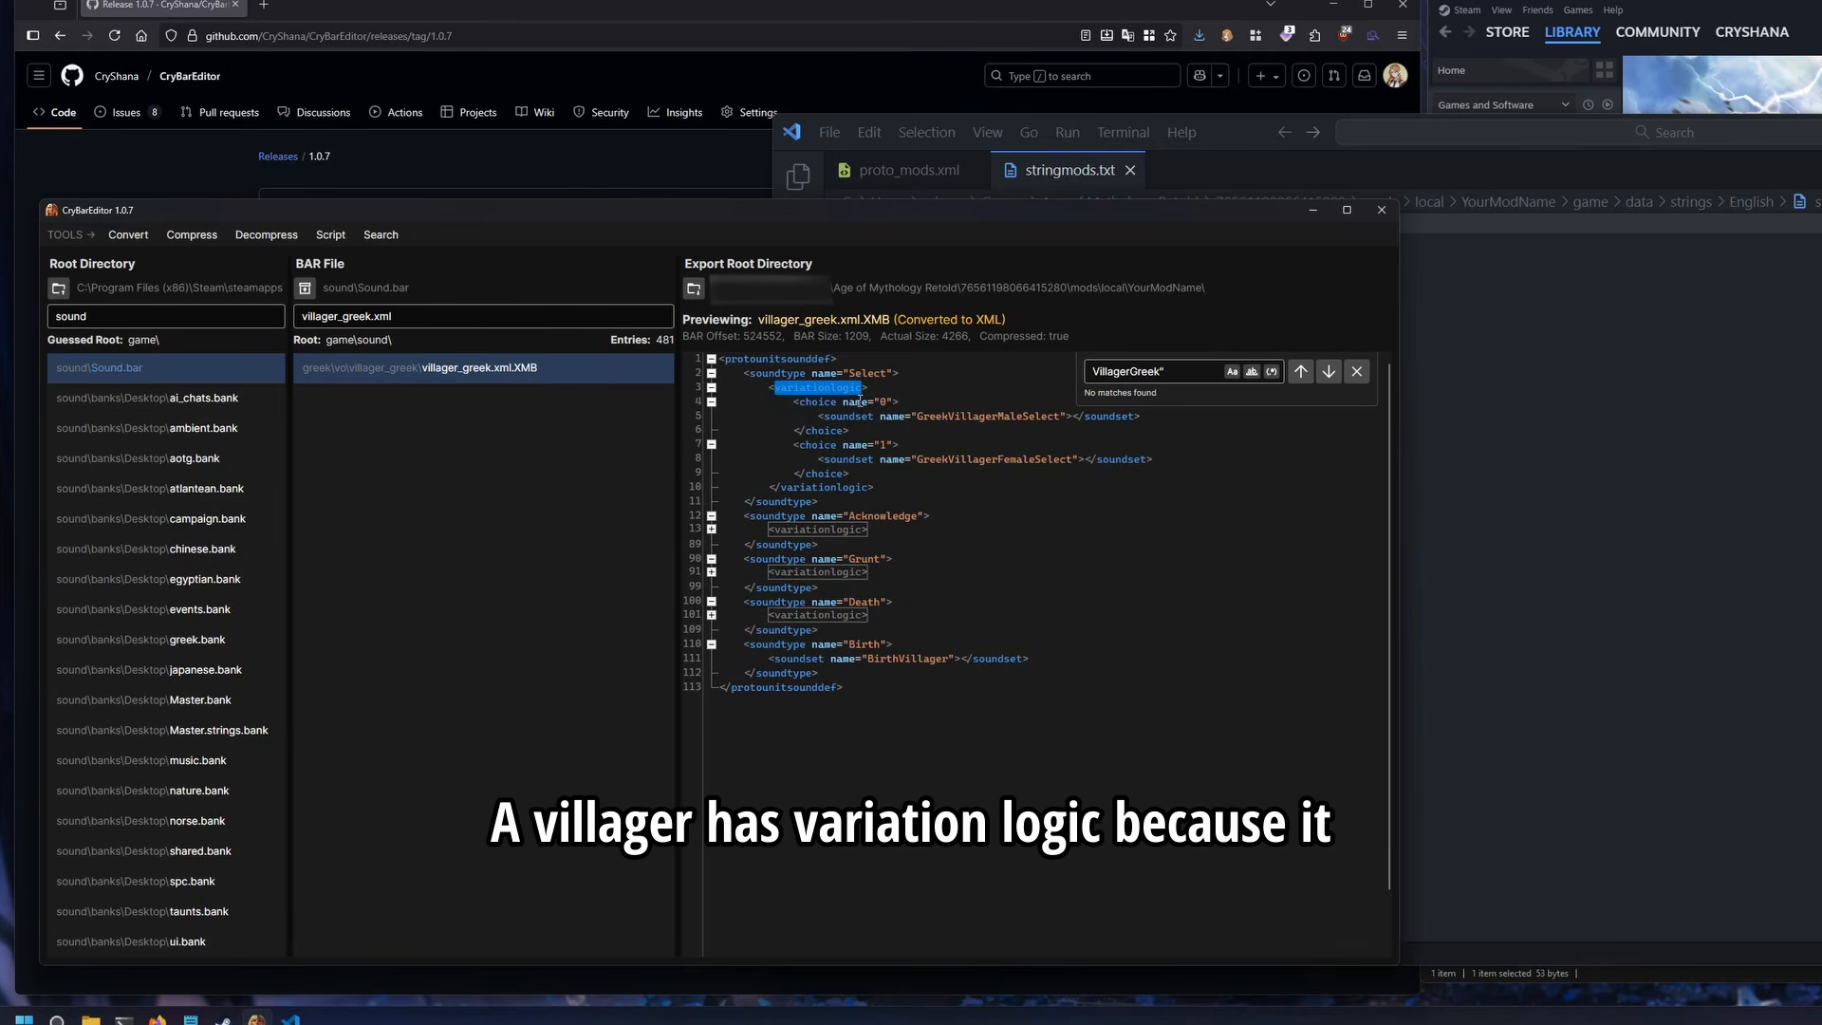
click(861, 416)
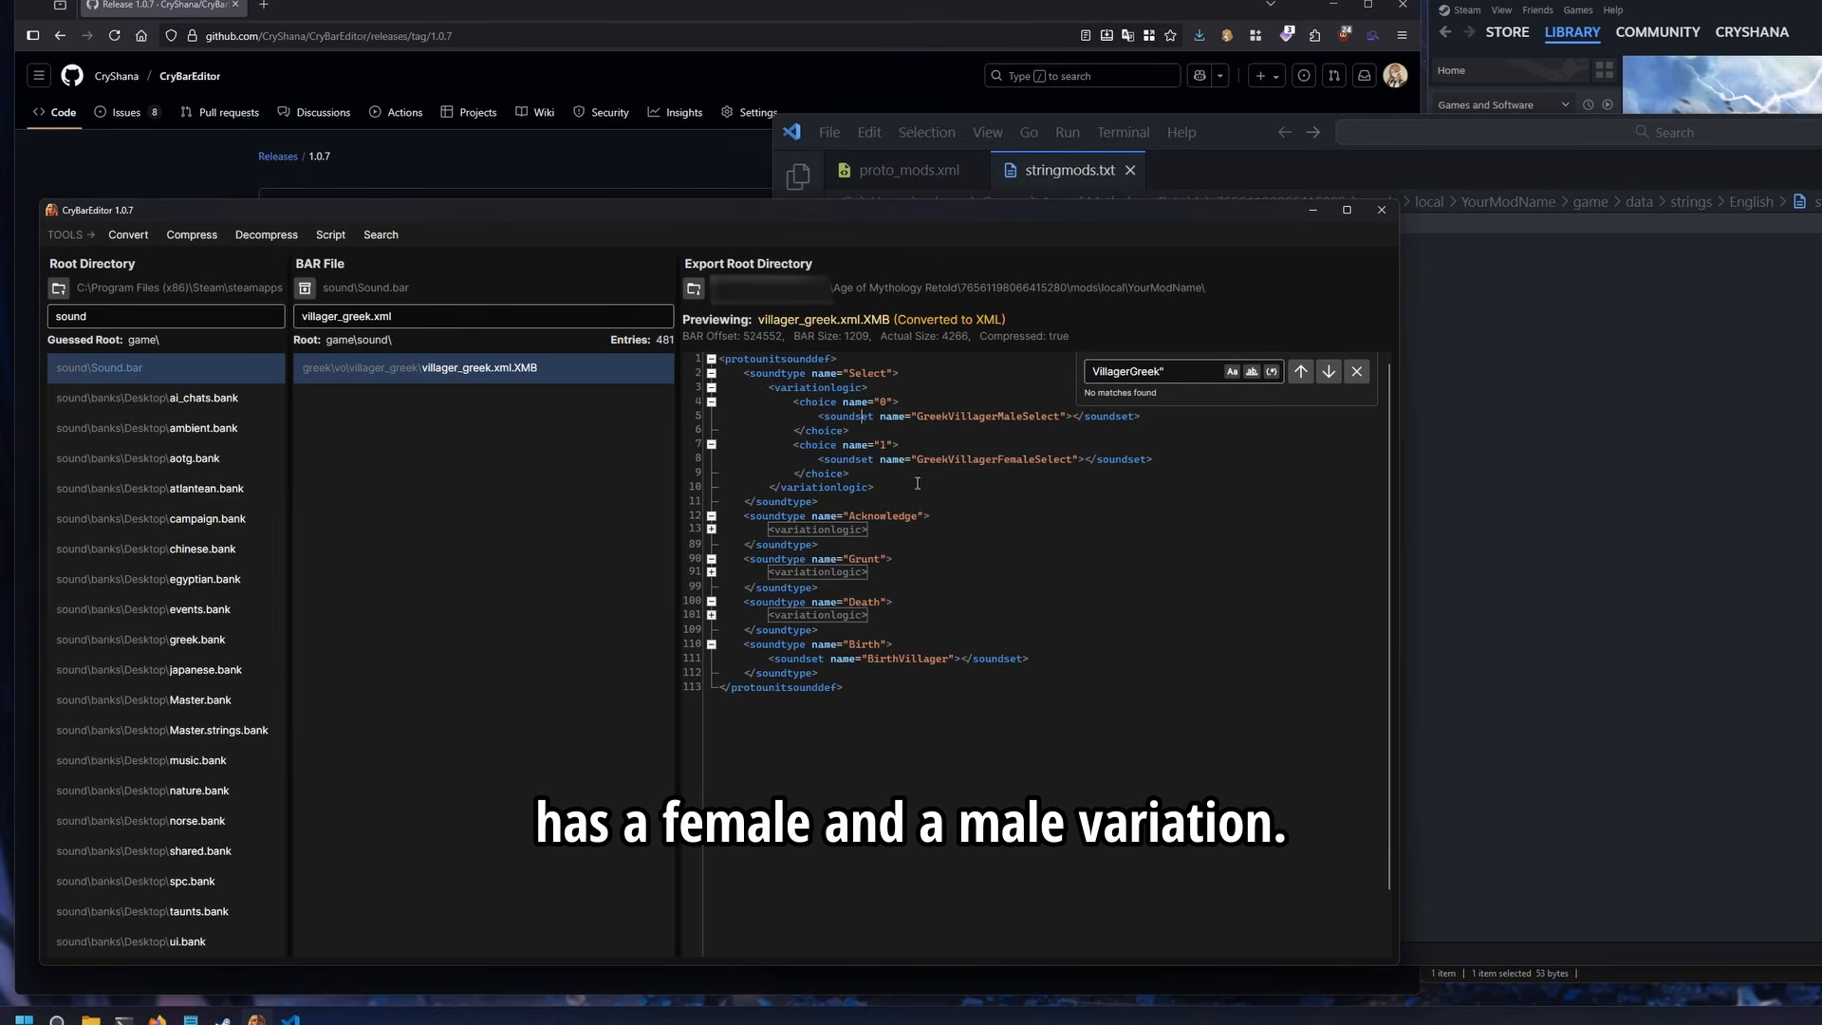
click(711, 615)
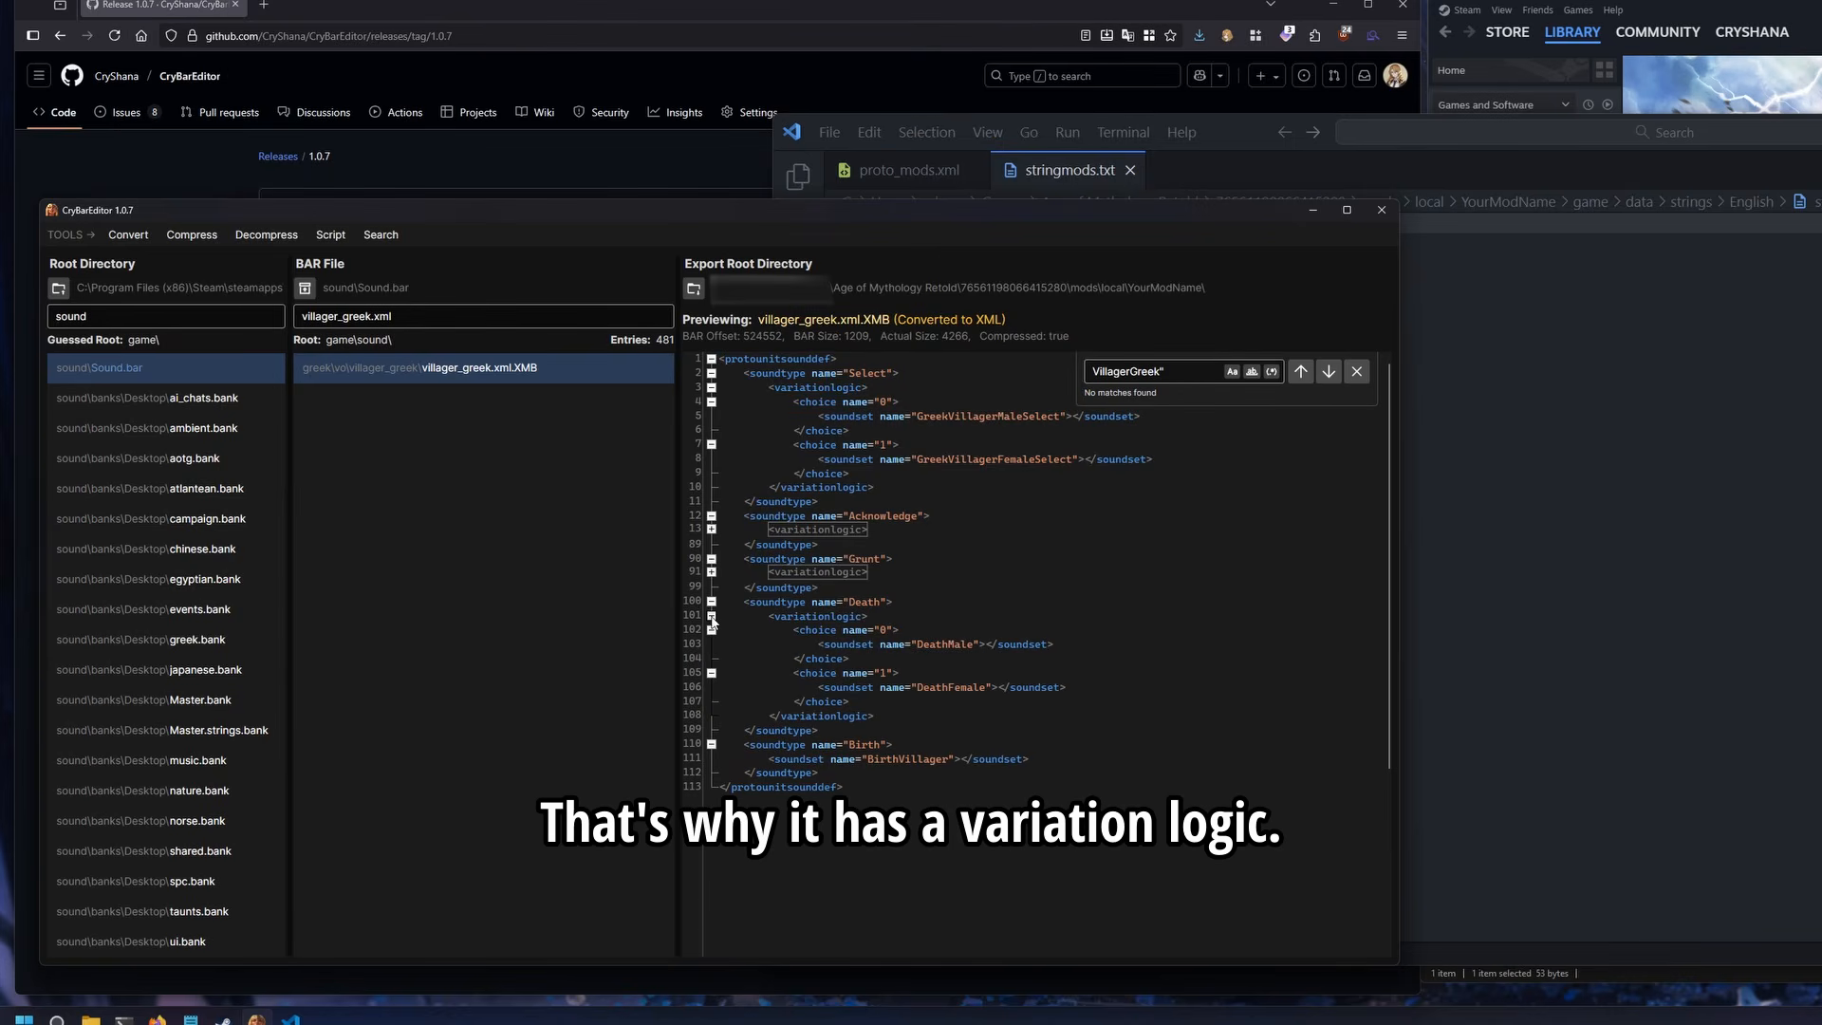
click(711, 530)
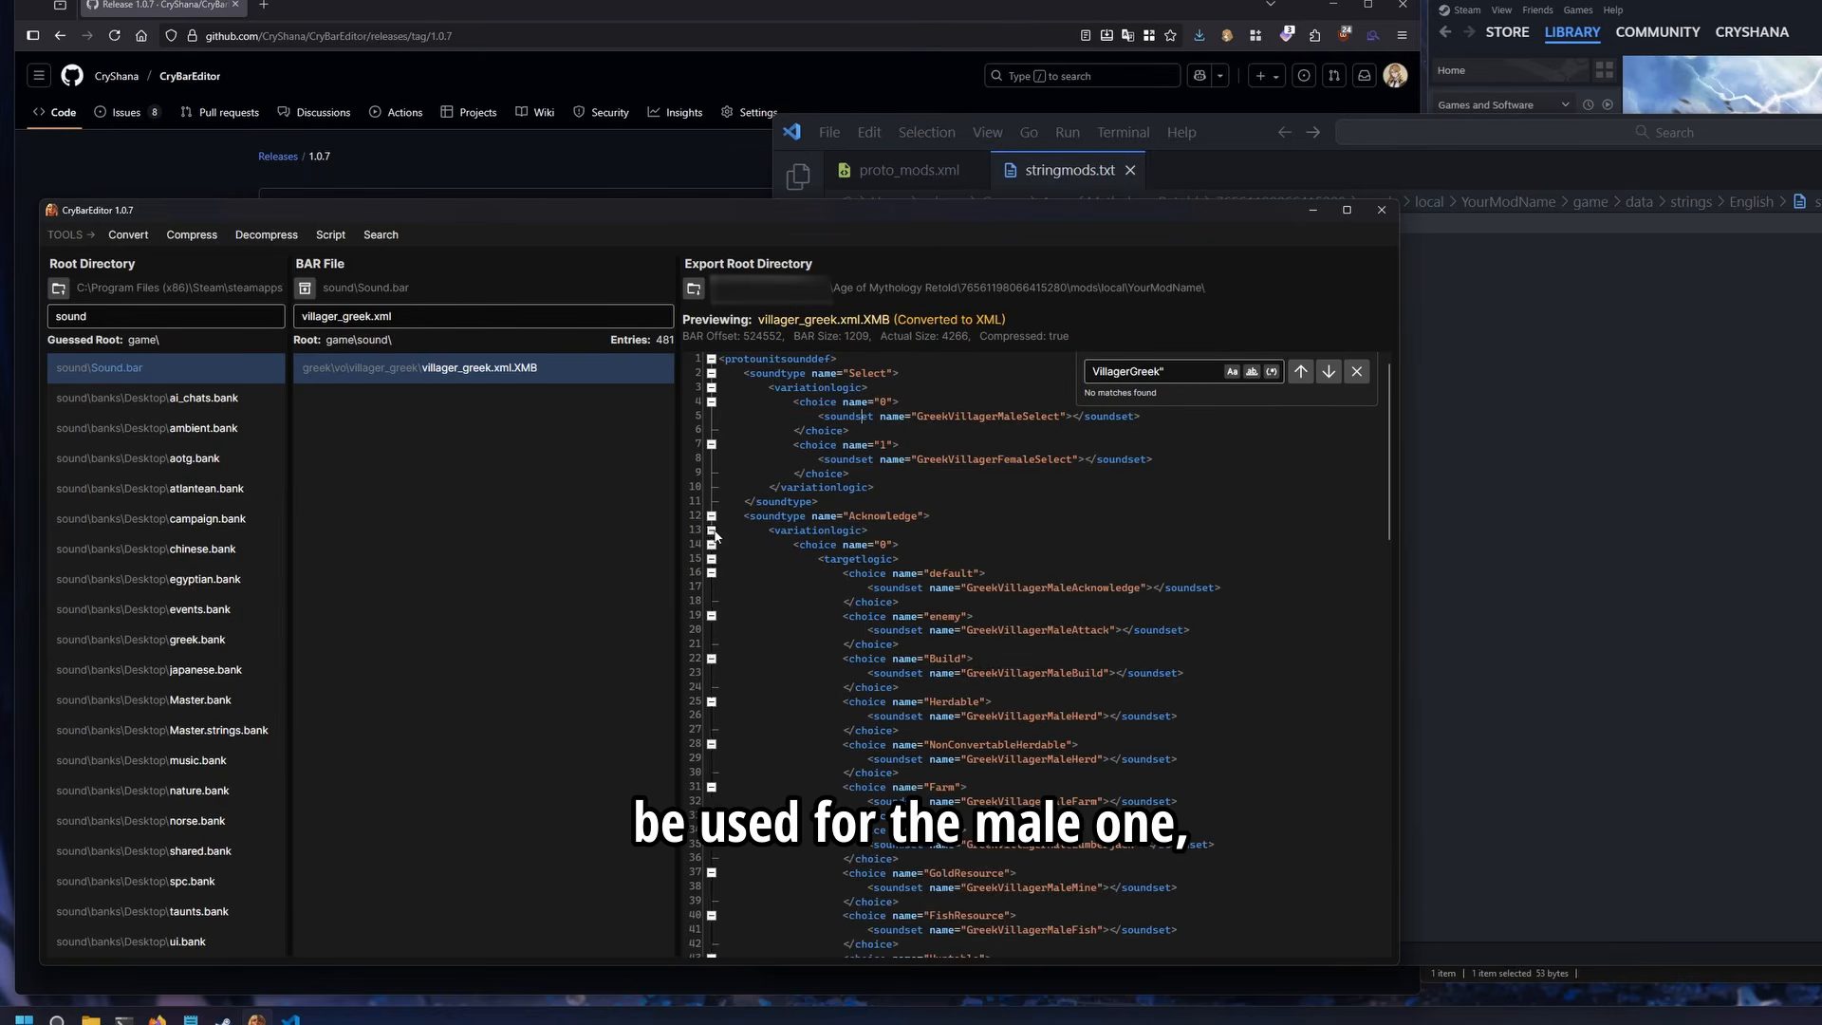
drag(870, 531, 769, 531)
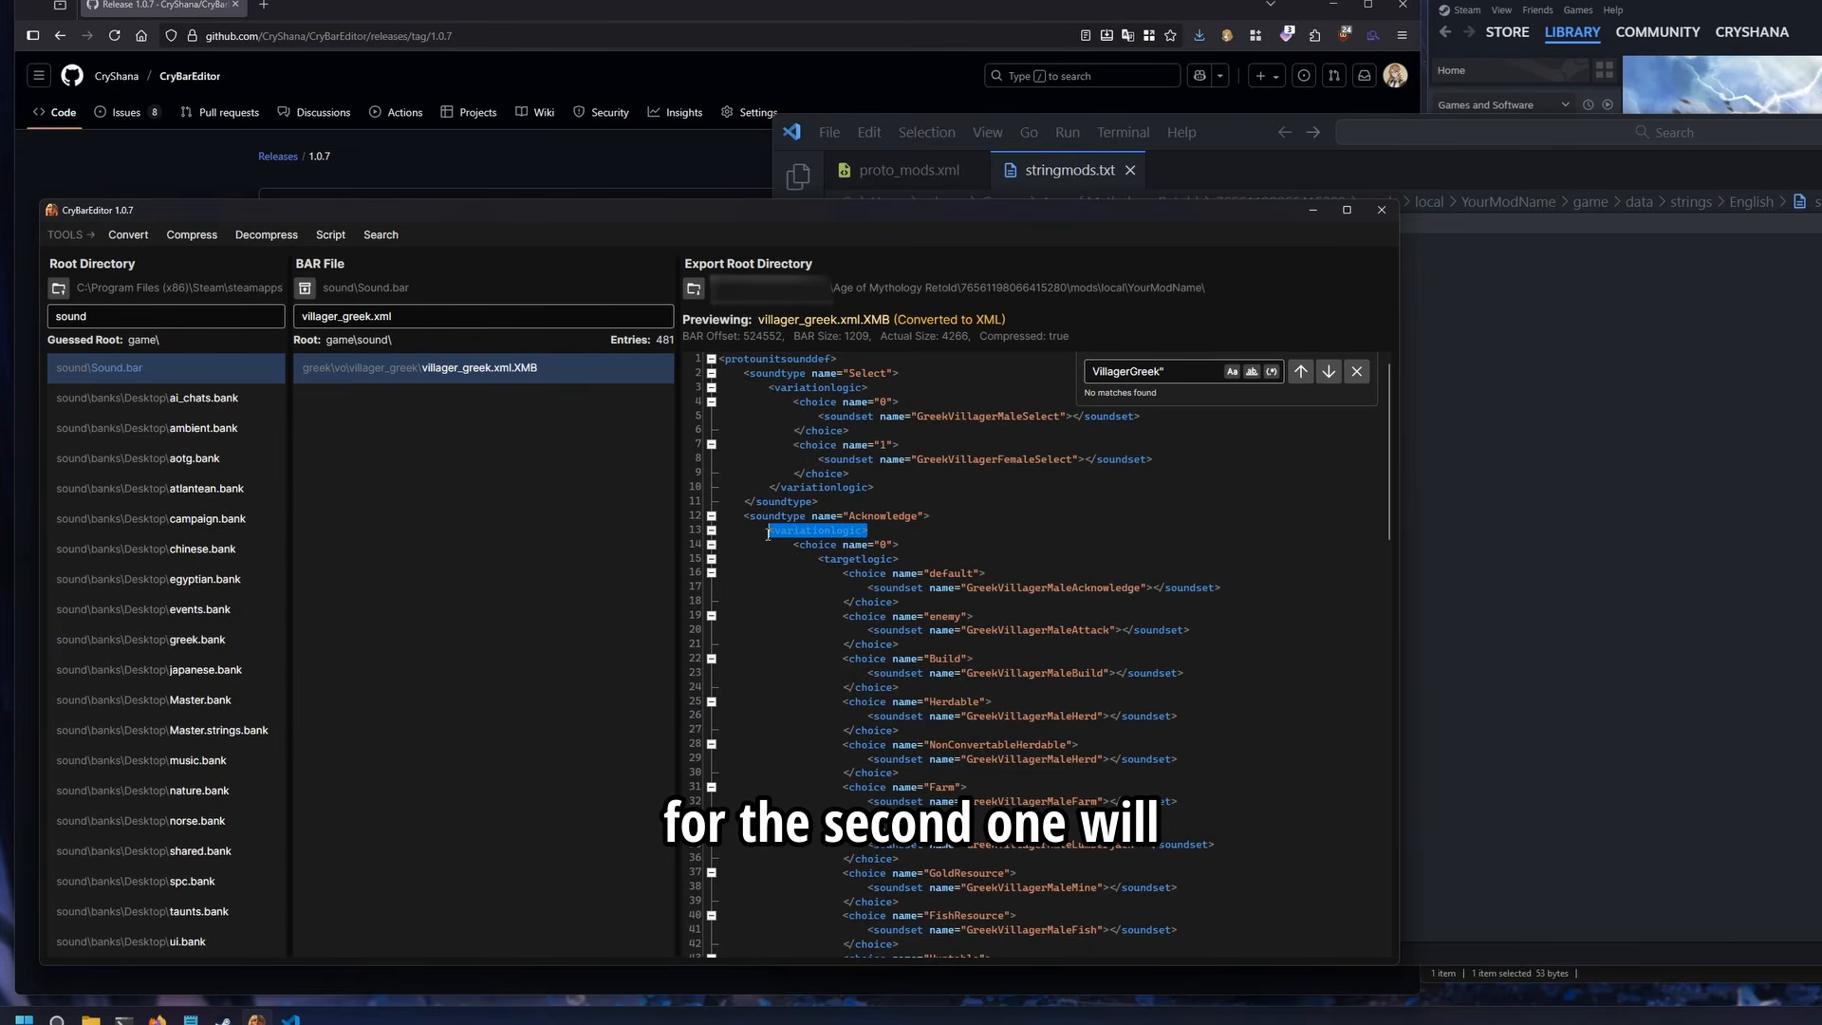
click(710, 529)
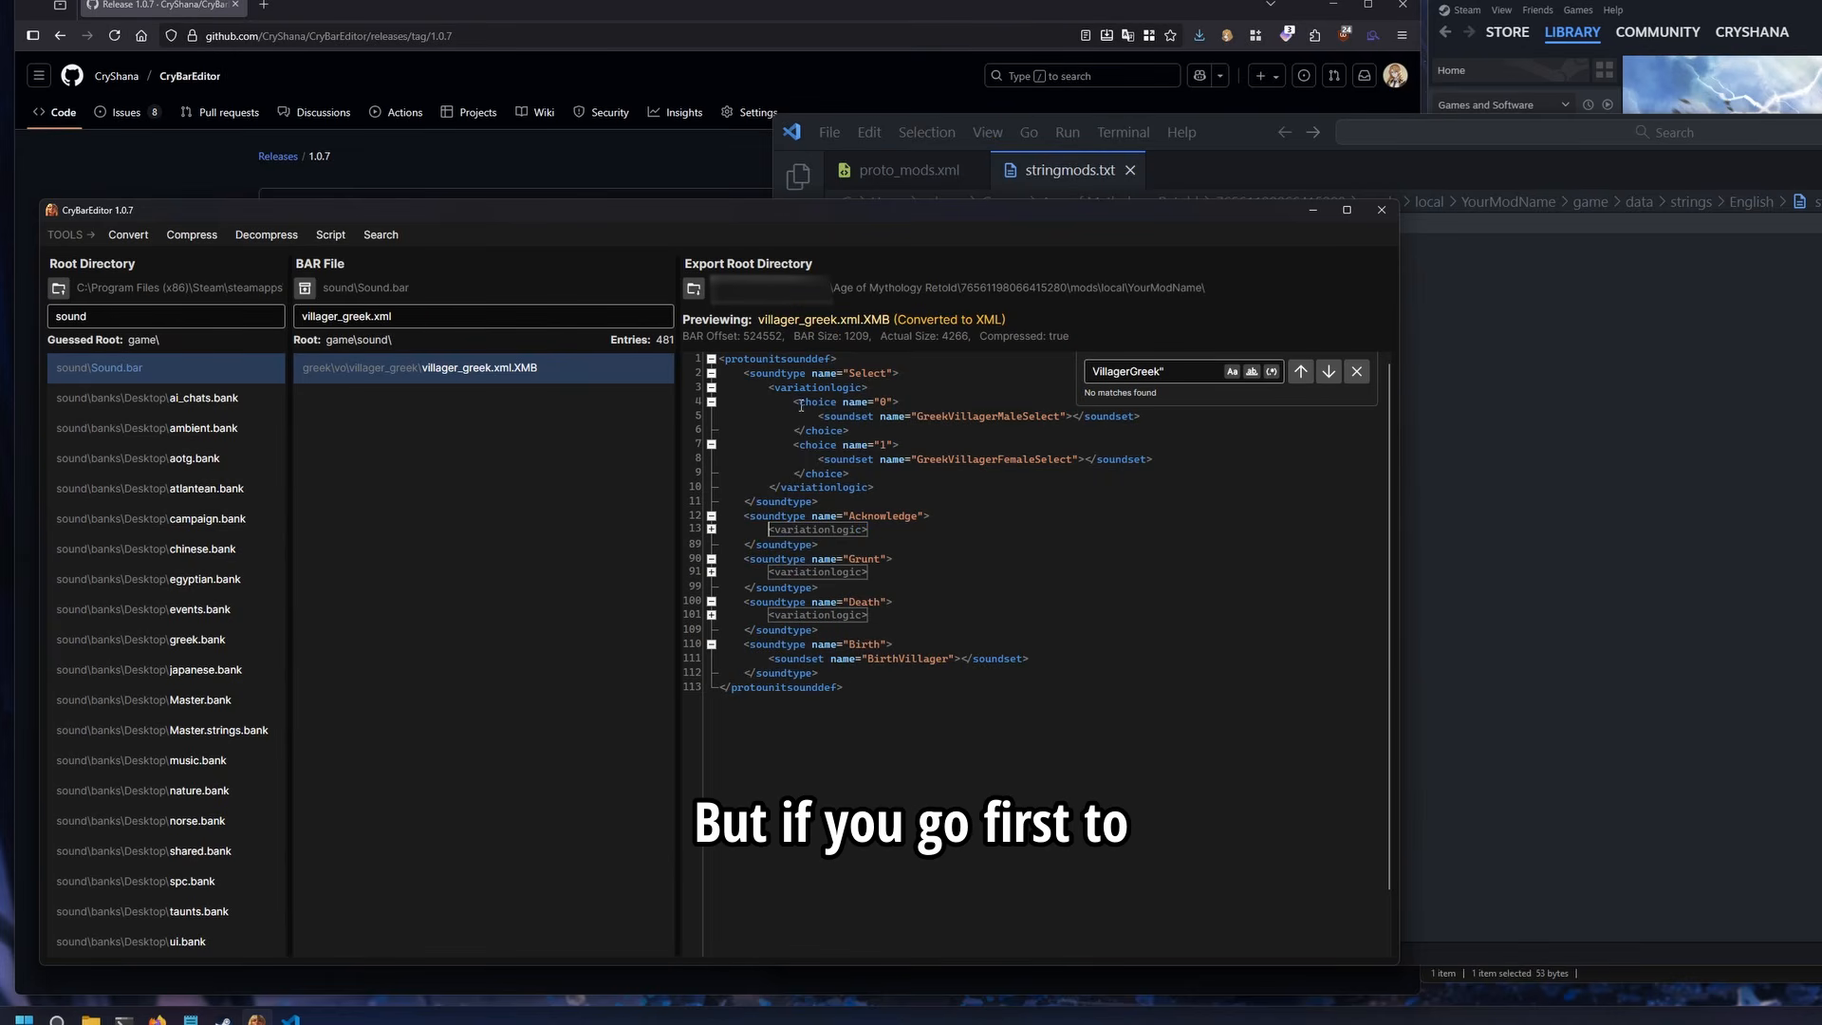
drag(792, 401, 920, 469)
click(919, 469)
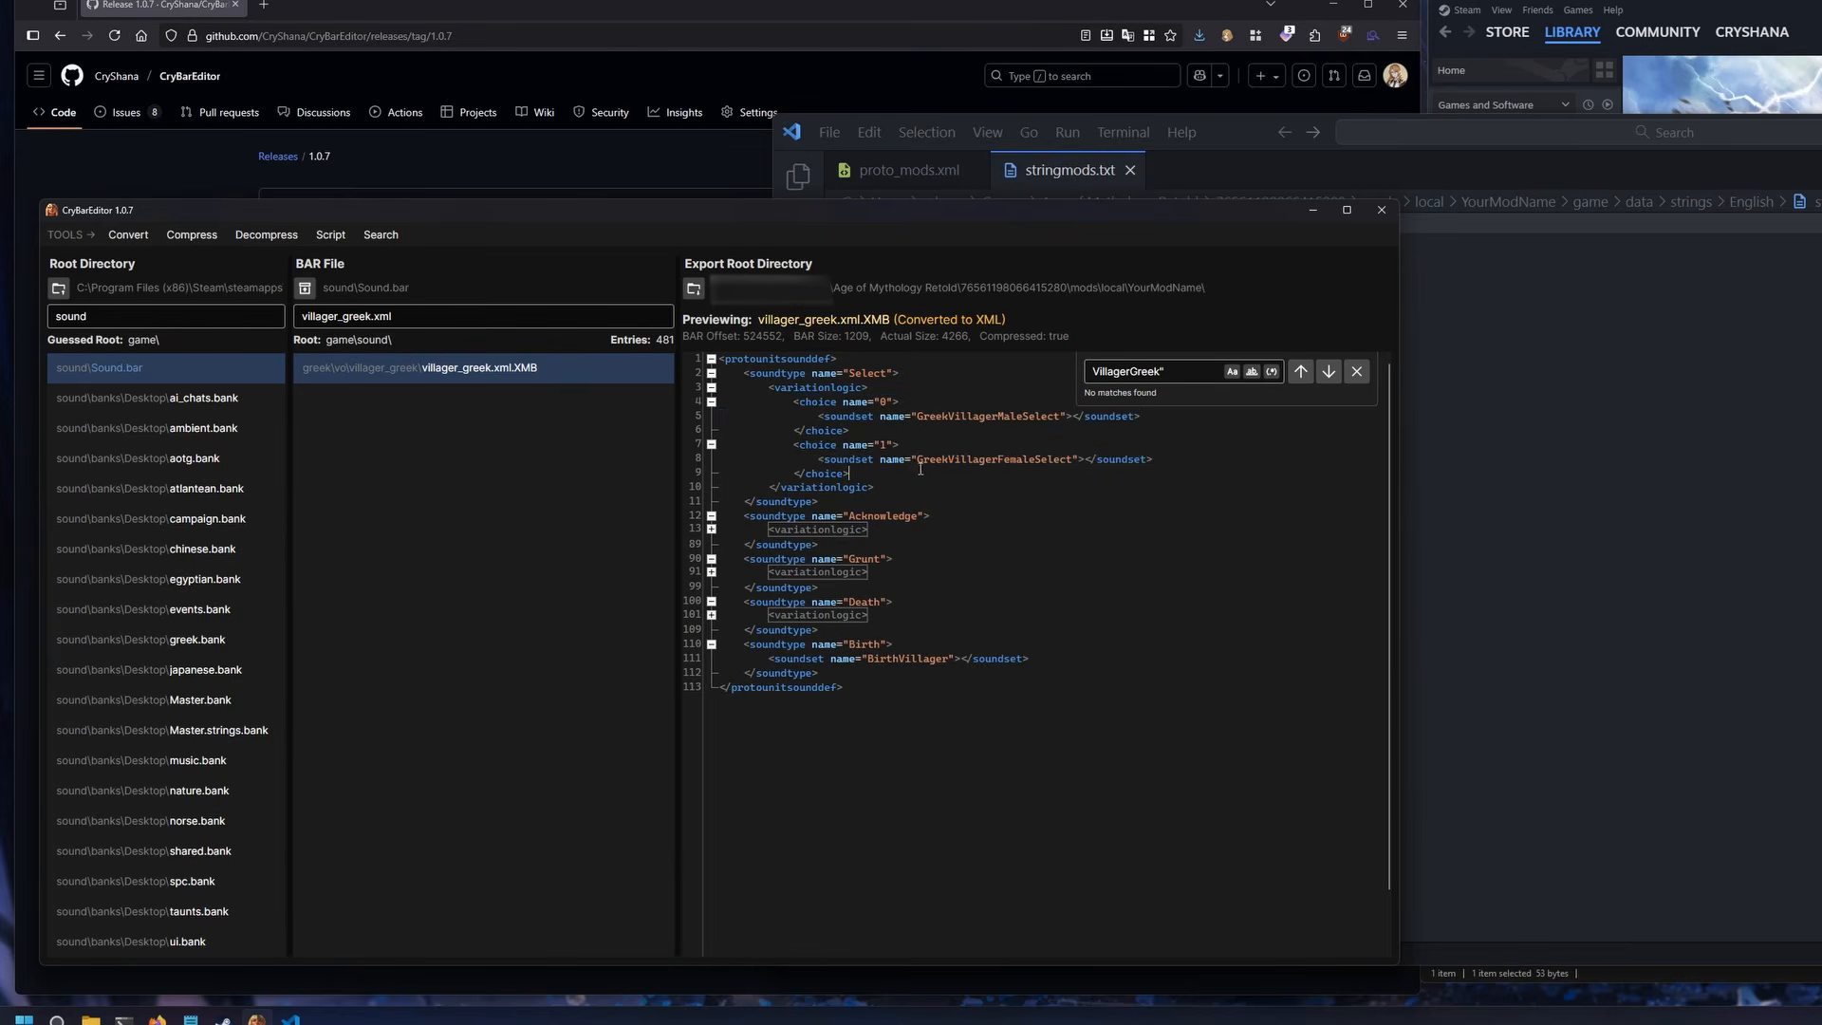
key(Escape)
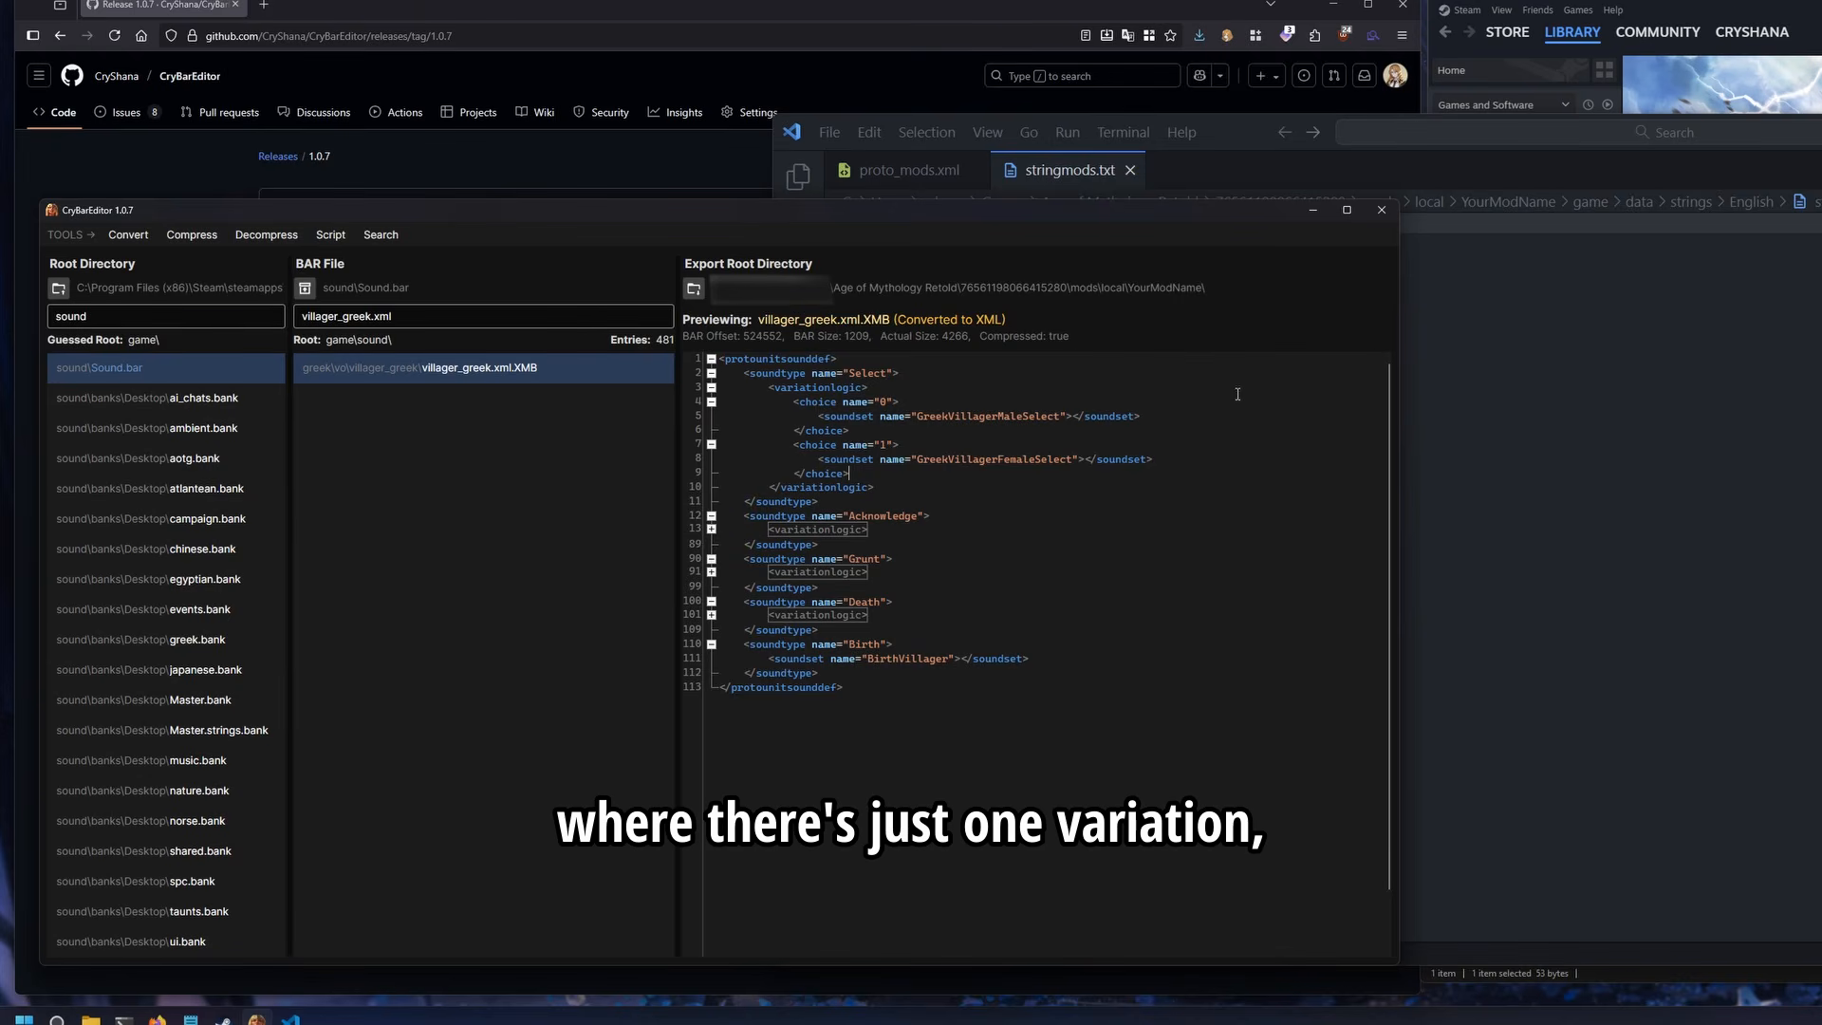
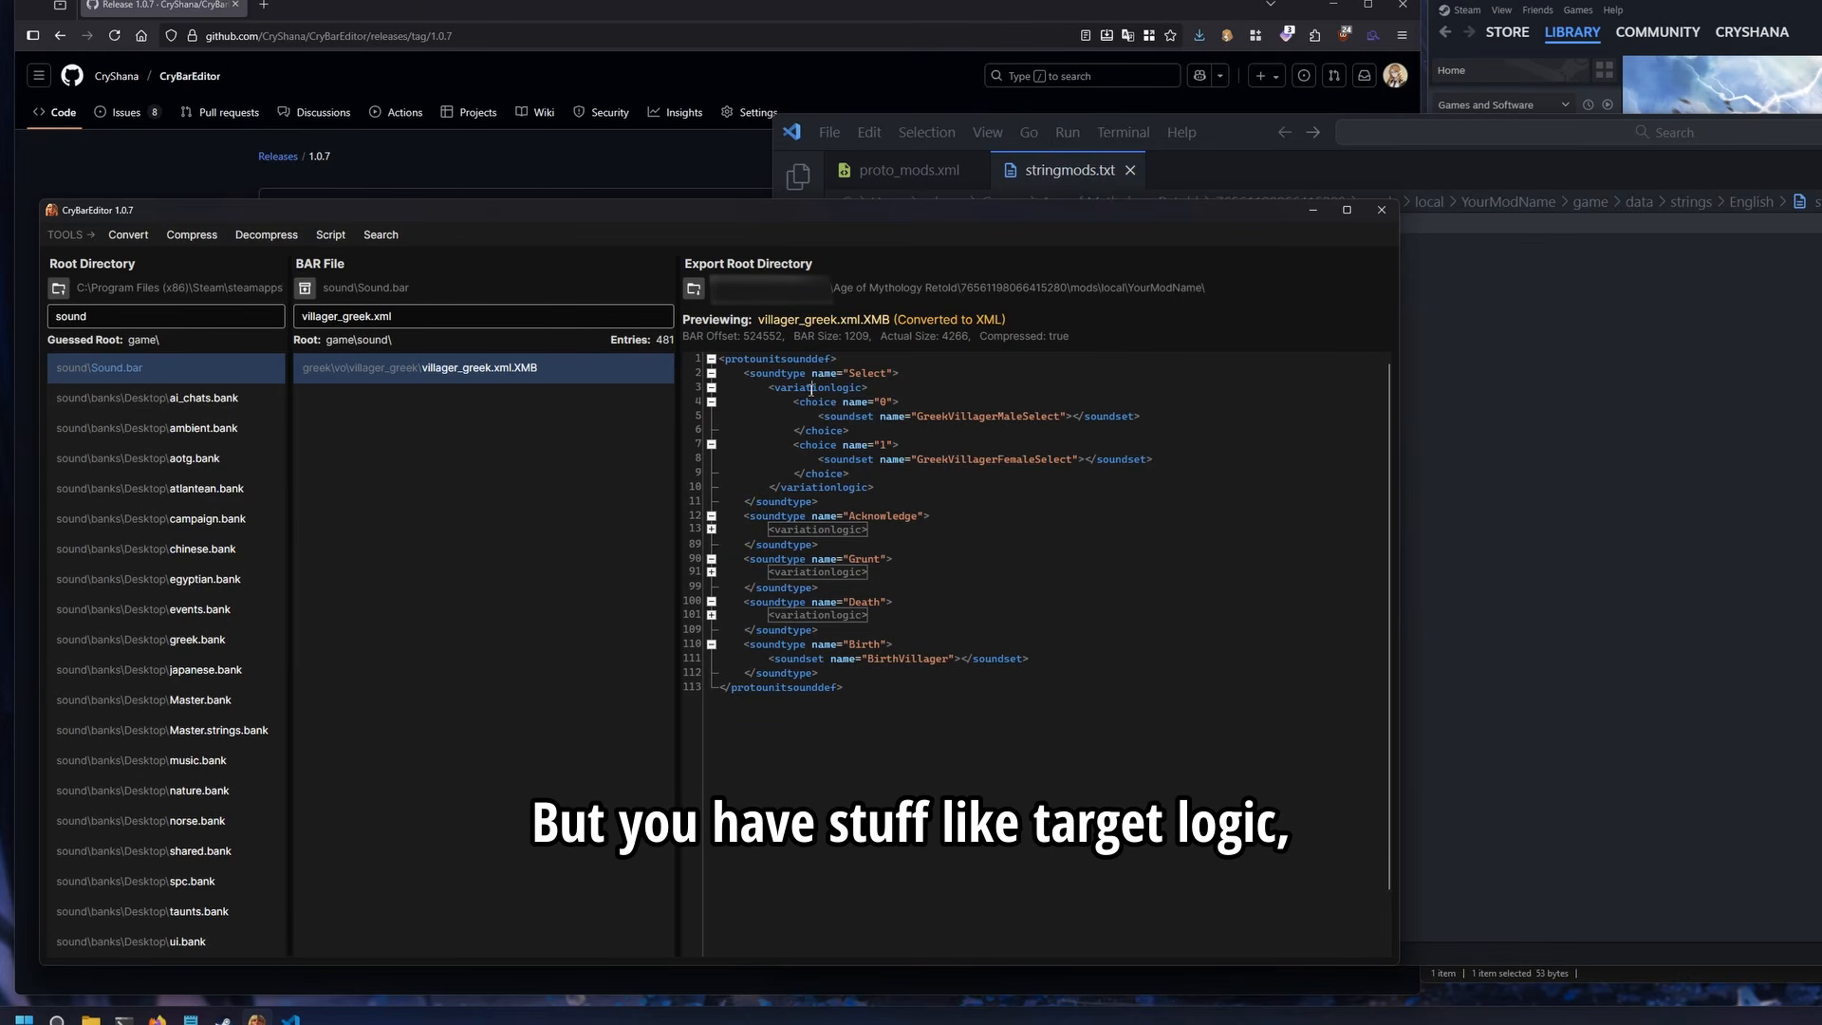
Filter the archive entries by hopli and preview hoplite.xml.XMB
click(504, 318)
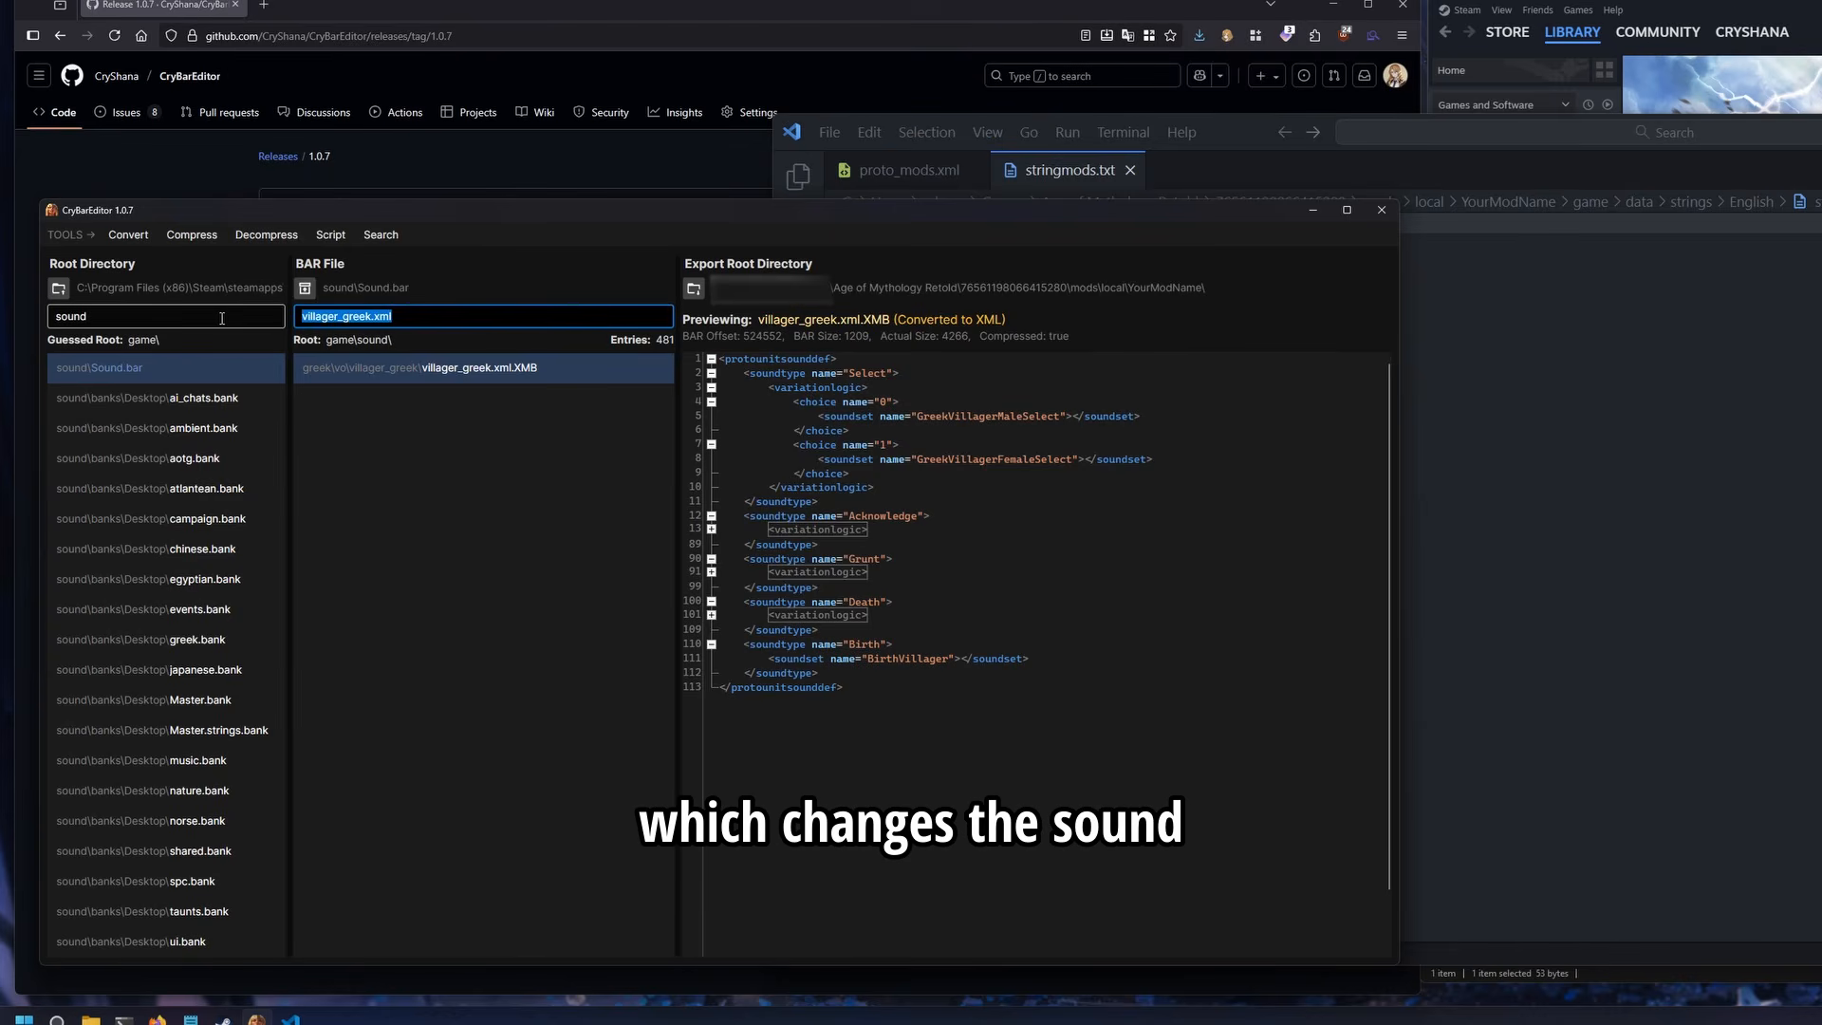
text(hopli)
click(353, 376)
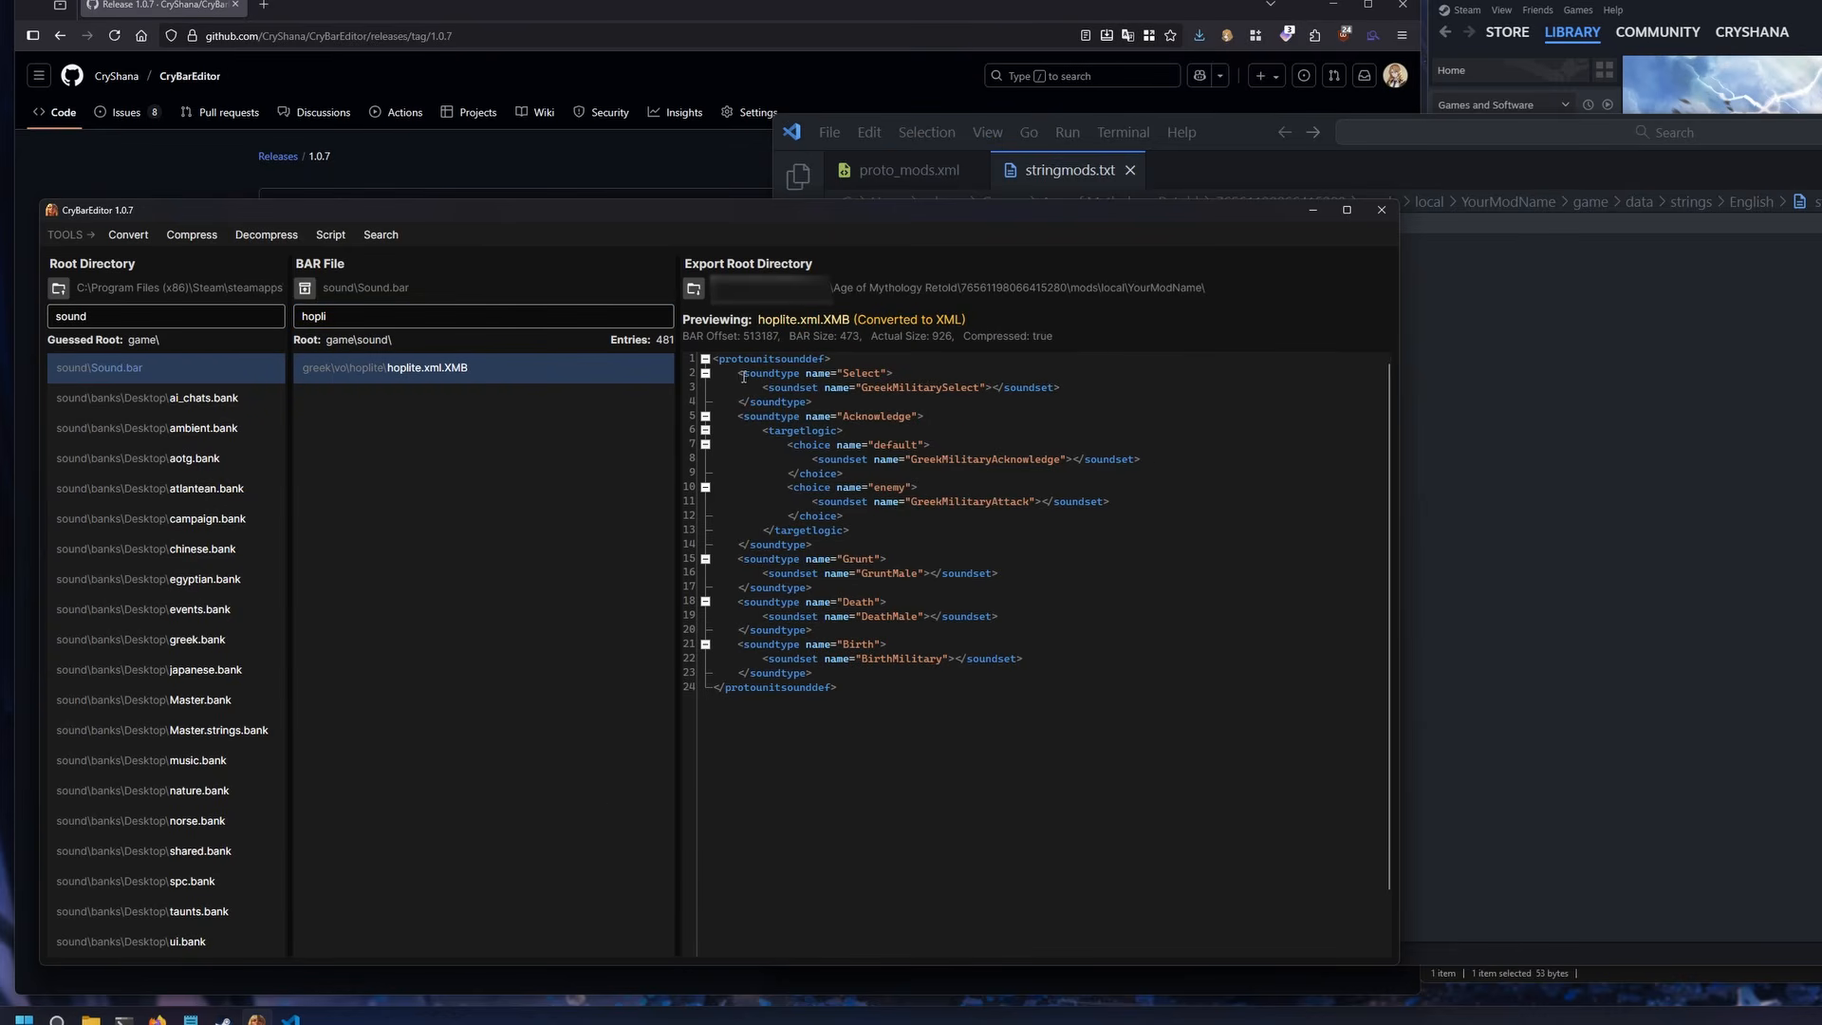
Examine the hoplite's Select soundset and the targetlogic choices under its Acknowledge sound type
drag(740, 374, 1127, 376)
click(794, 401)
click(917, 430)
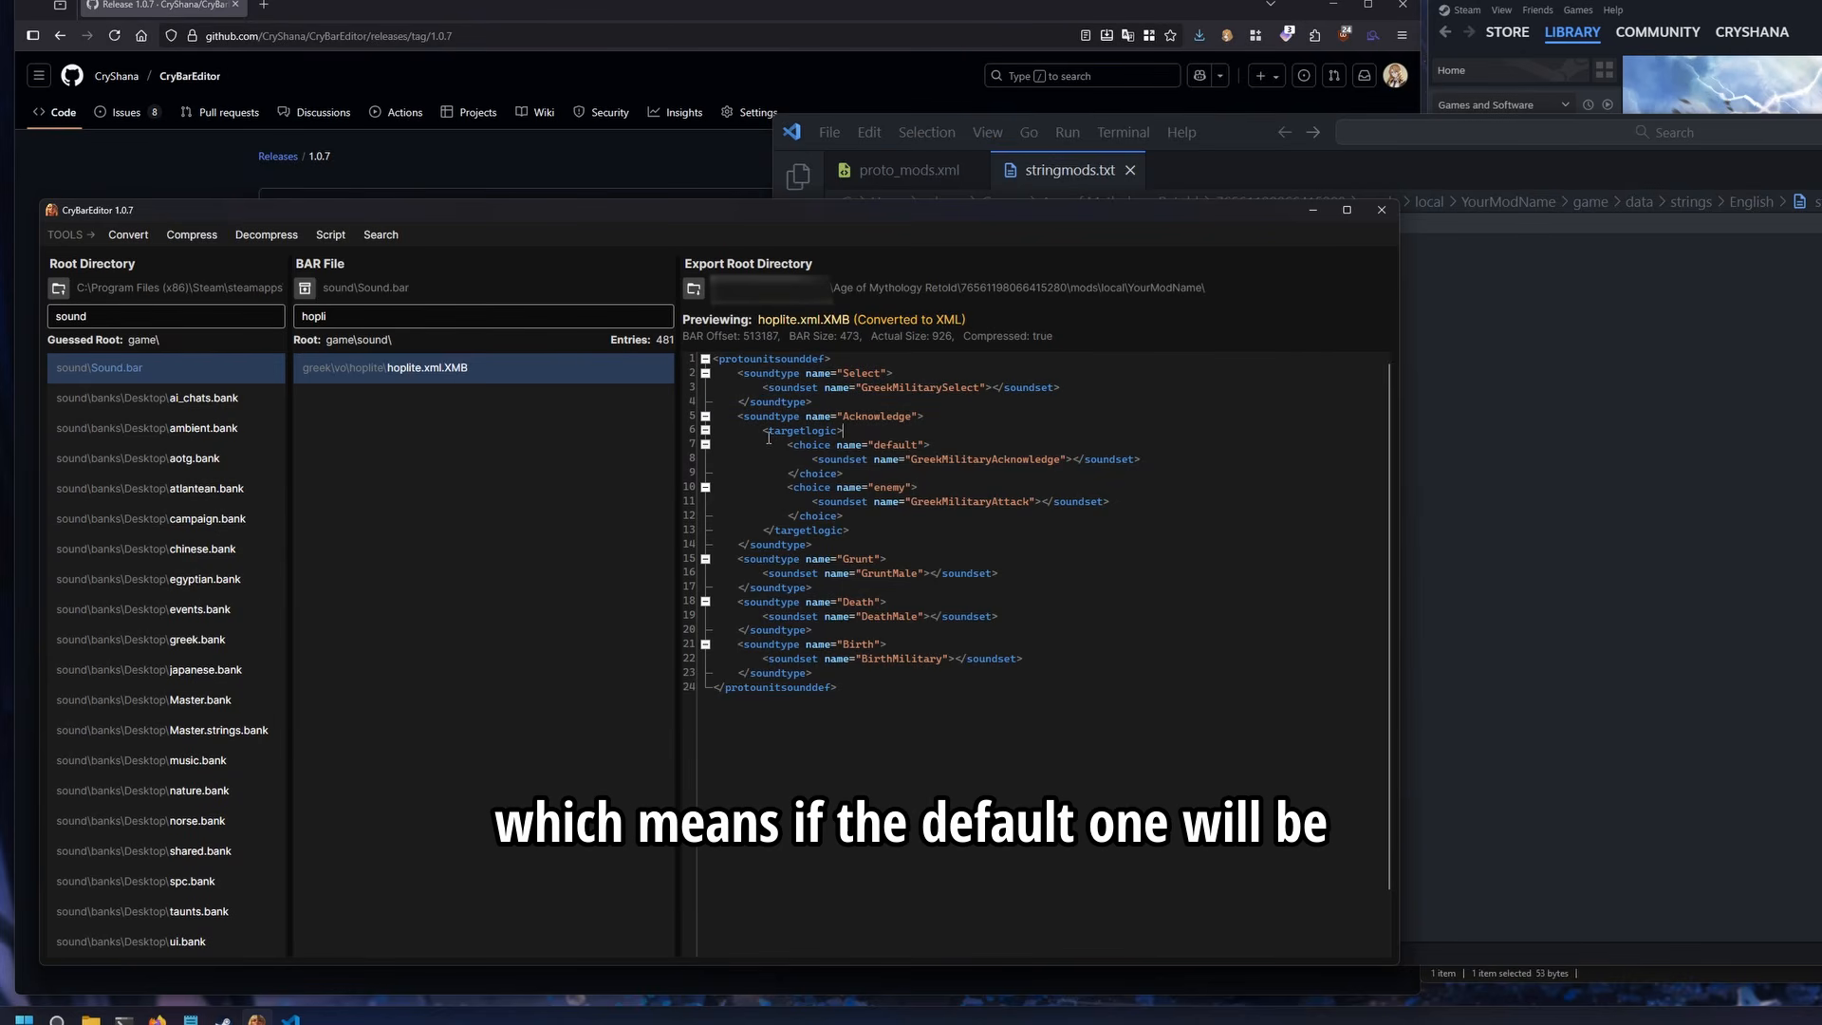
double_click(867, 418)
click(857, 444)
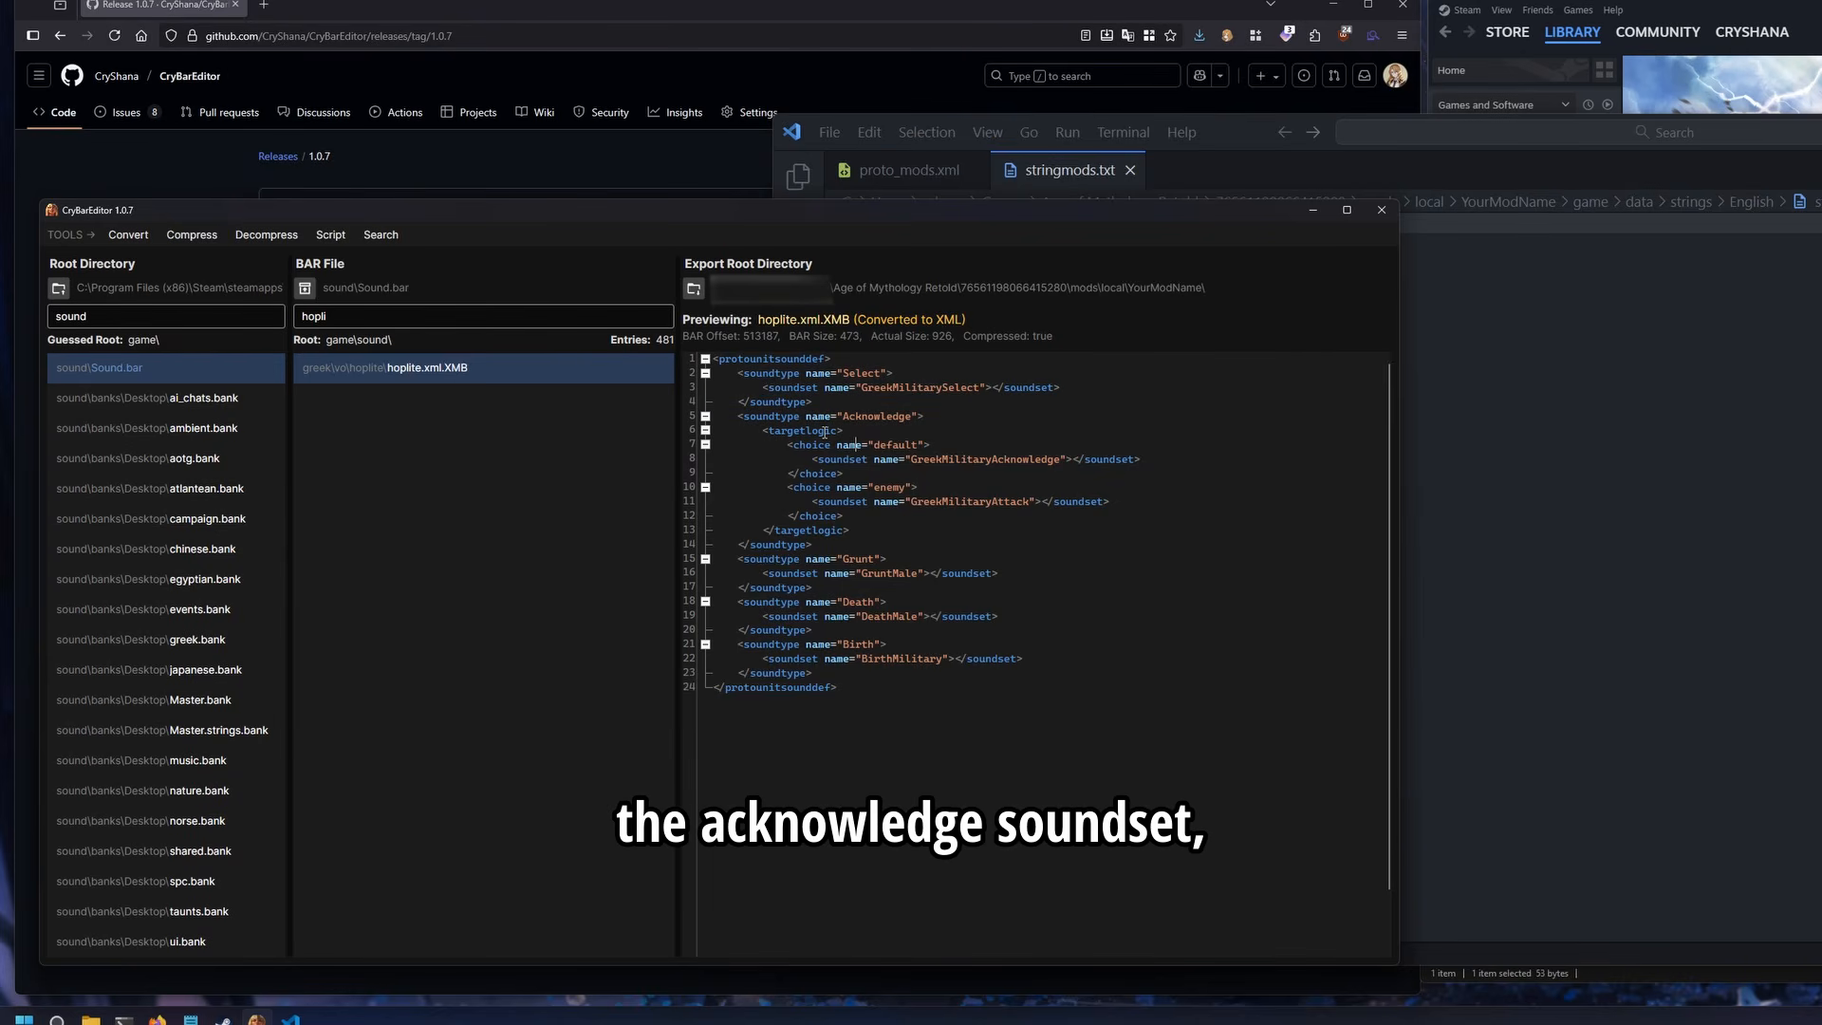
double_click(805, 434)
click(807, 435)
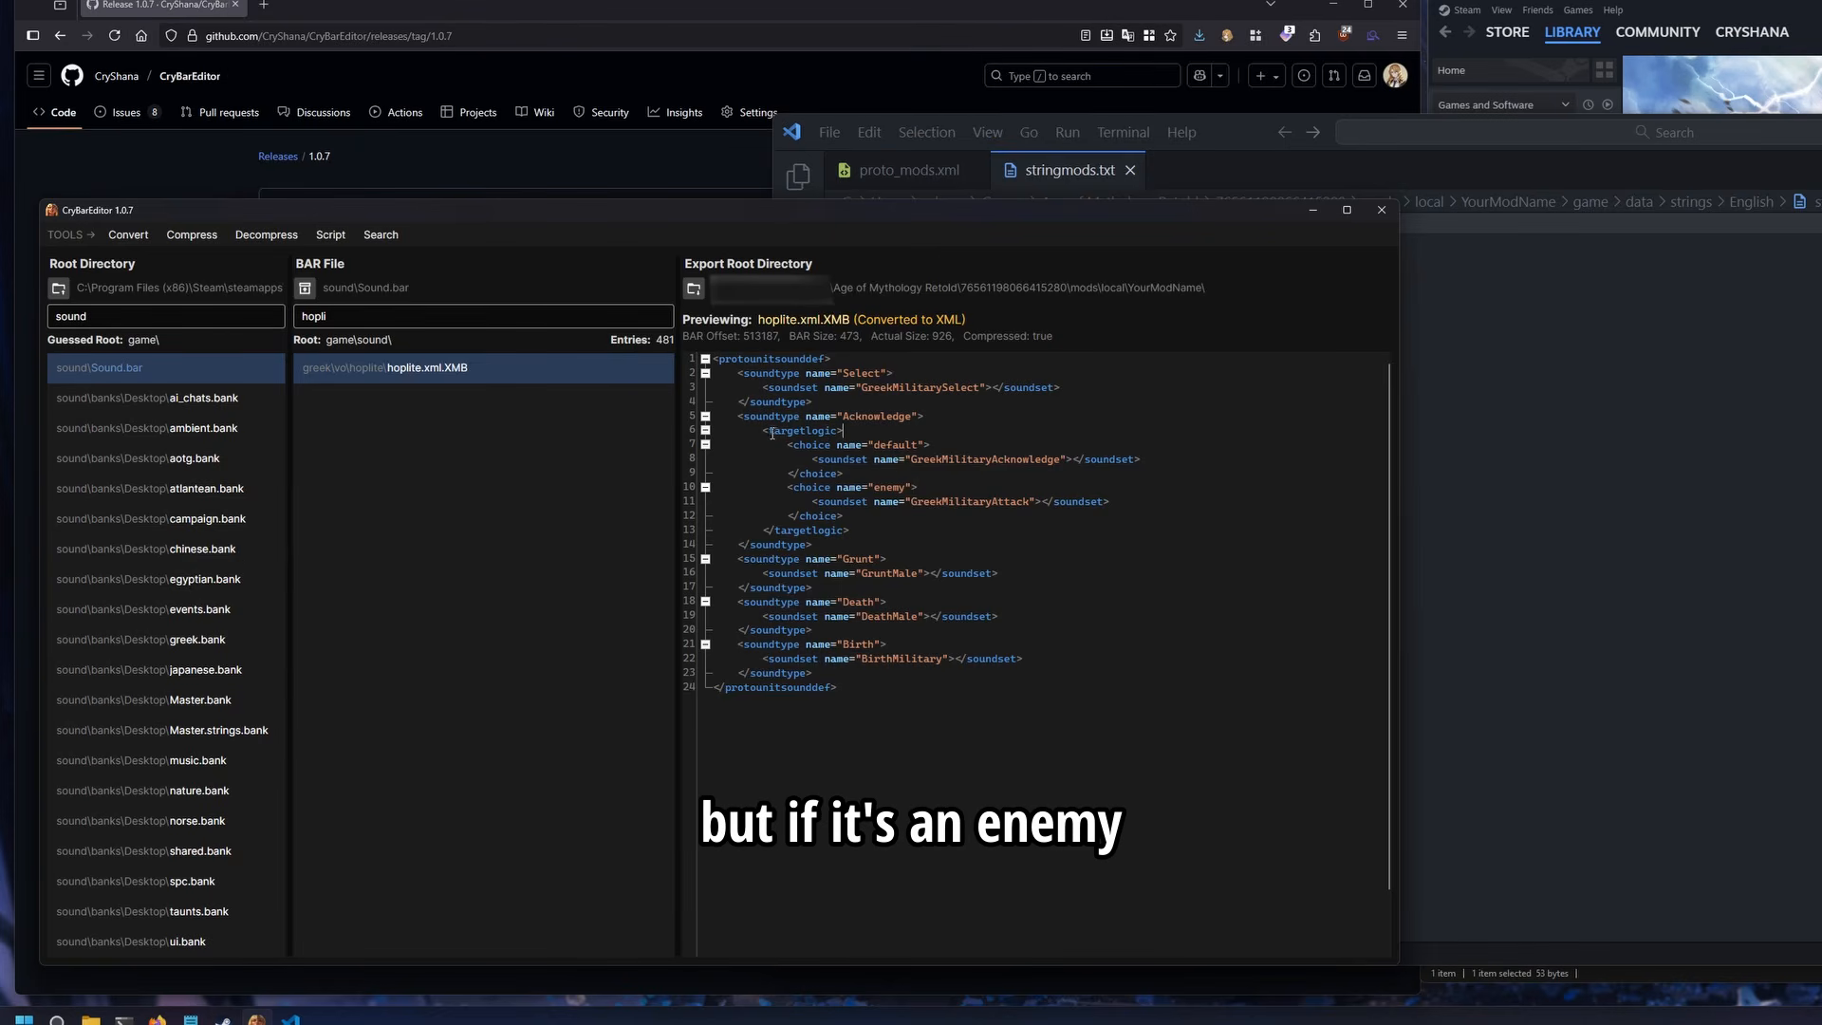
drag(763, 432, 885, 432)
click(928, 432)
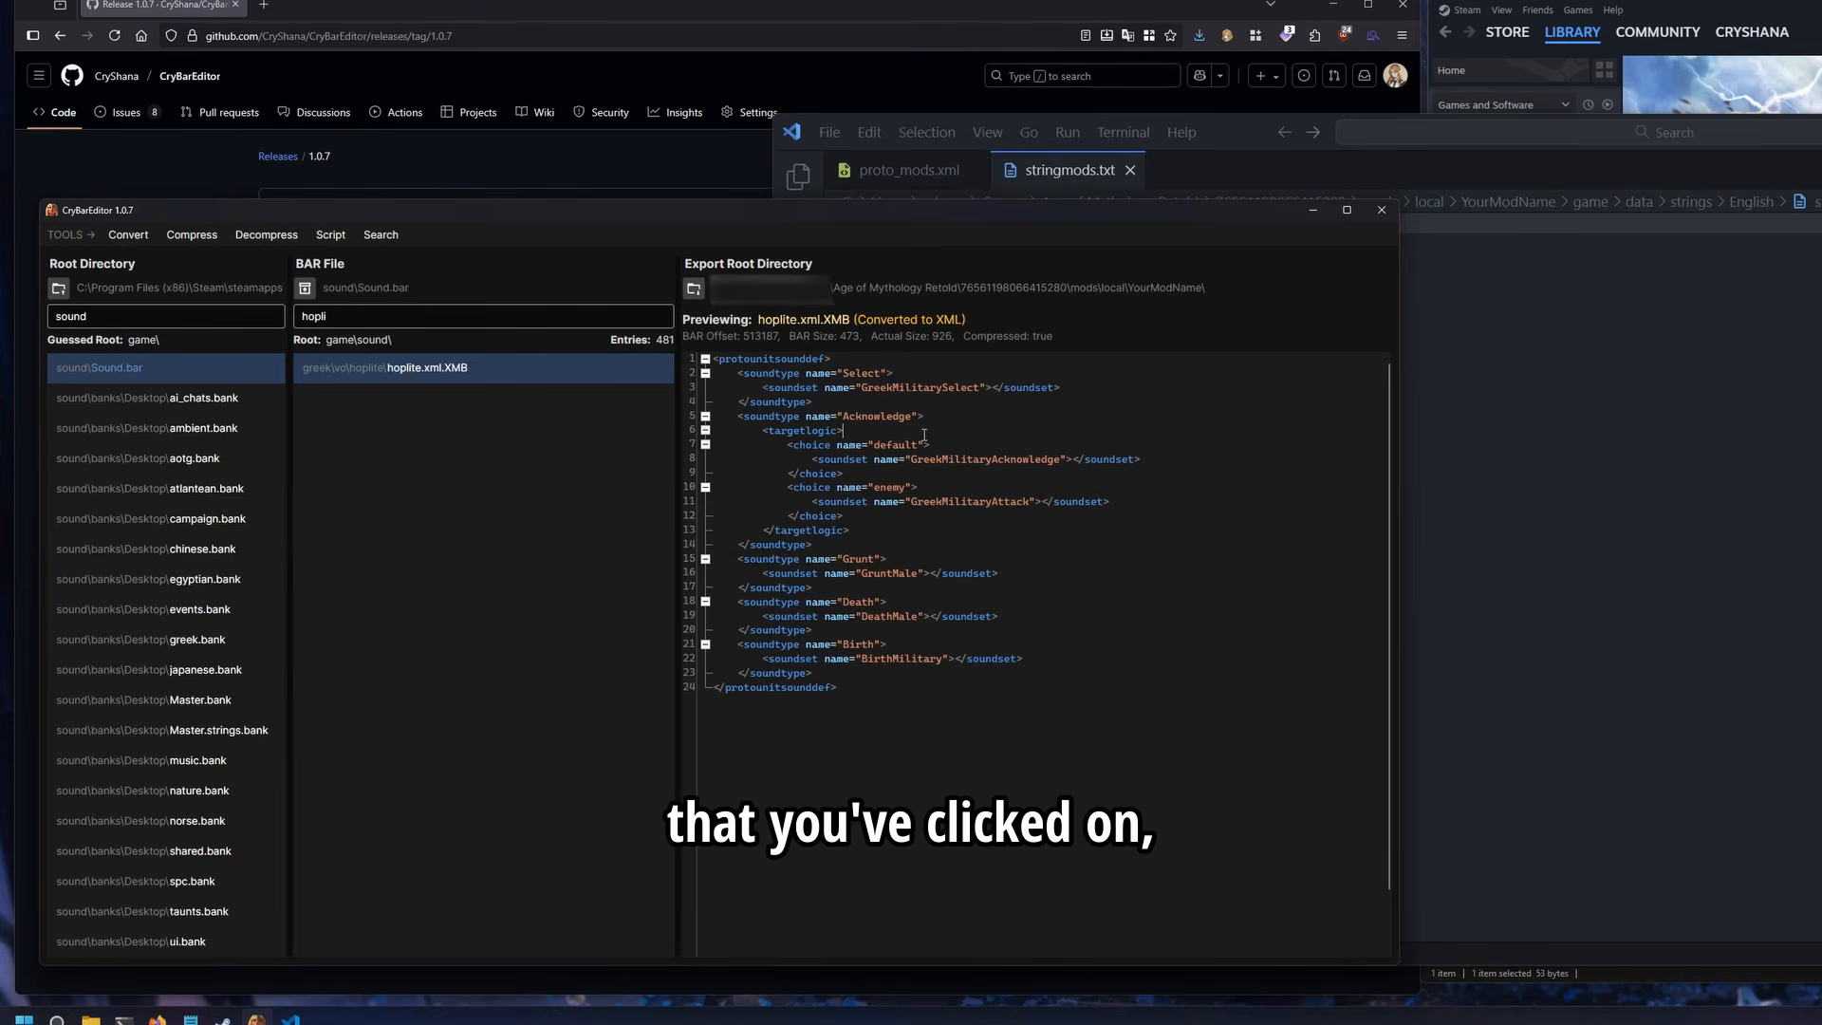
double_click(923, 460)
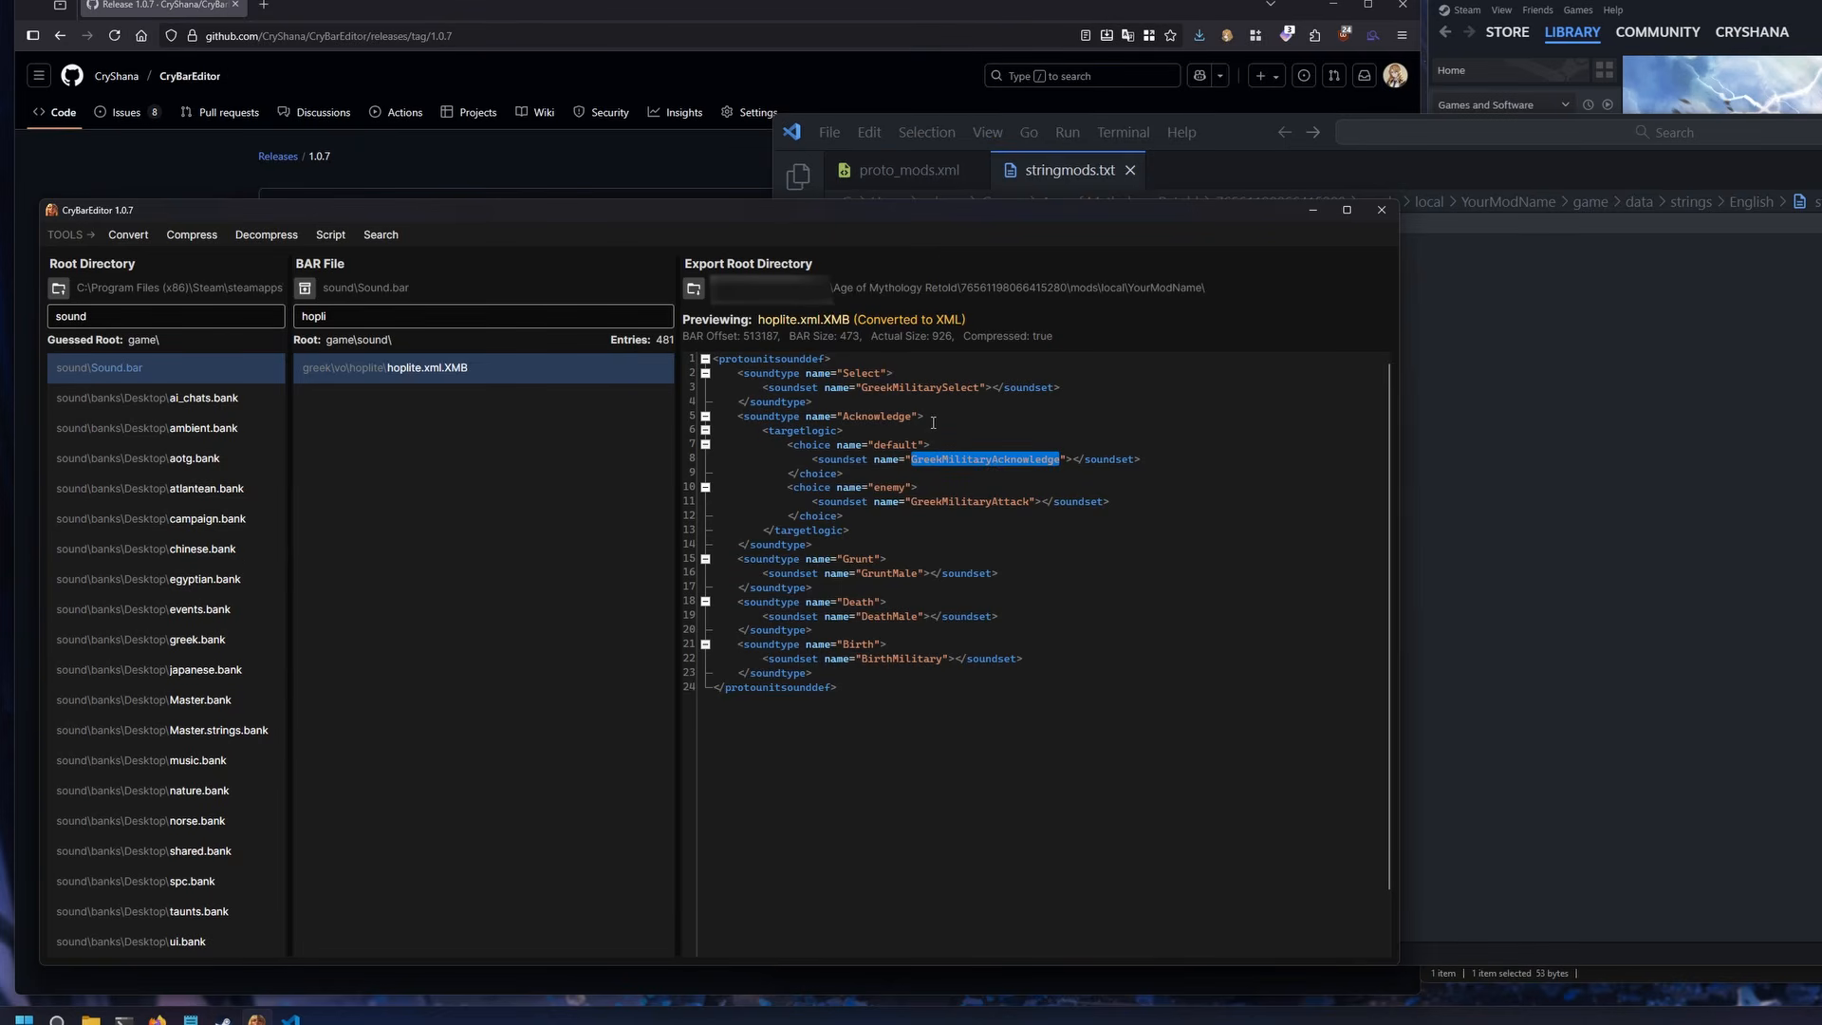
Filter the archive entries by villager_gr, preview villager_greek.xml.XMB and examine the soundsets in its Select variationlogic
text(villager_g)
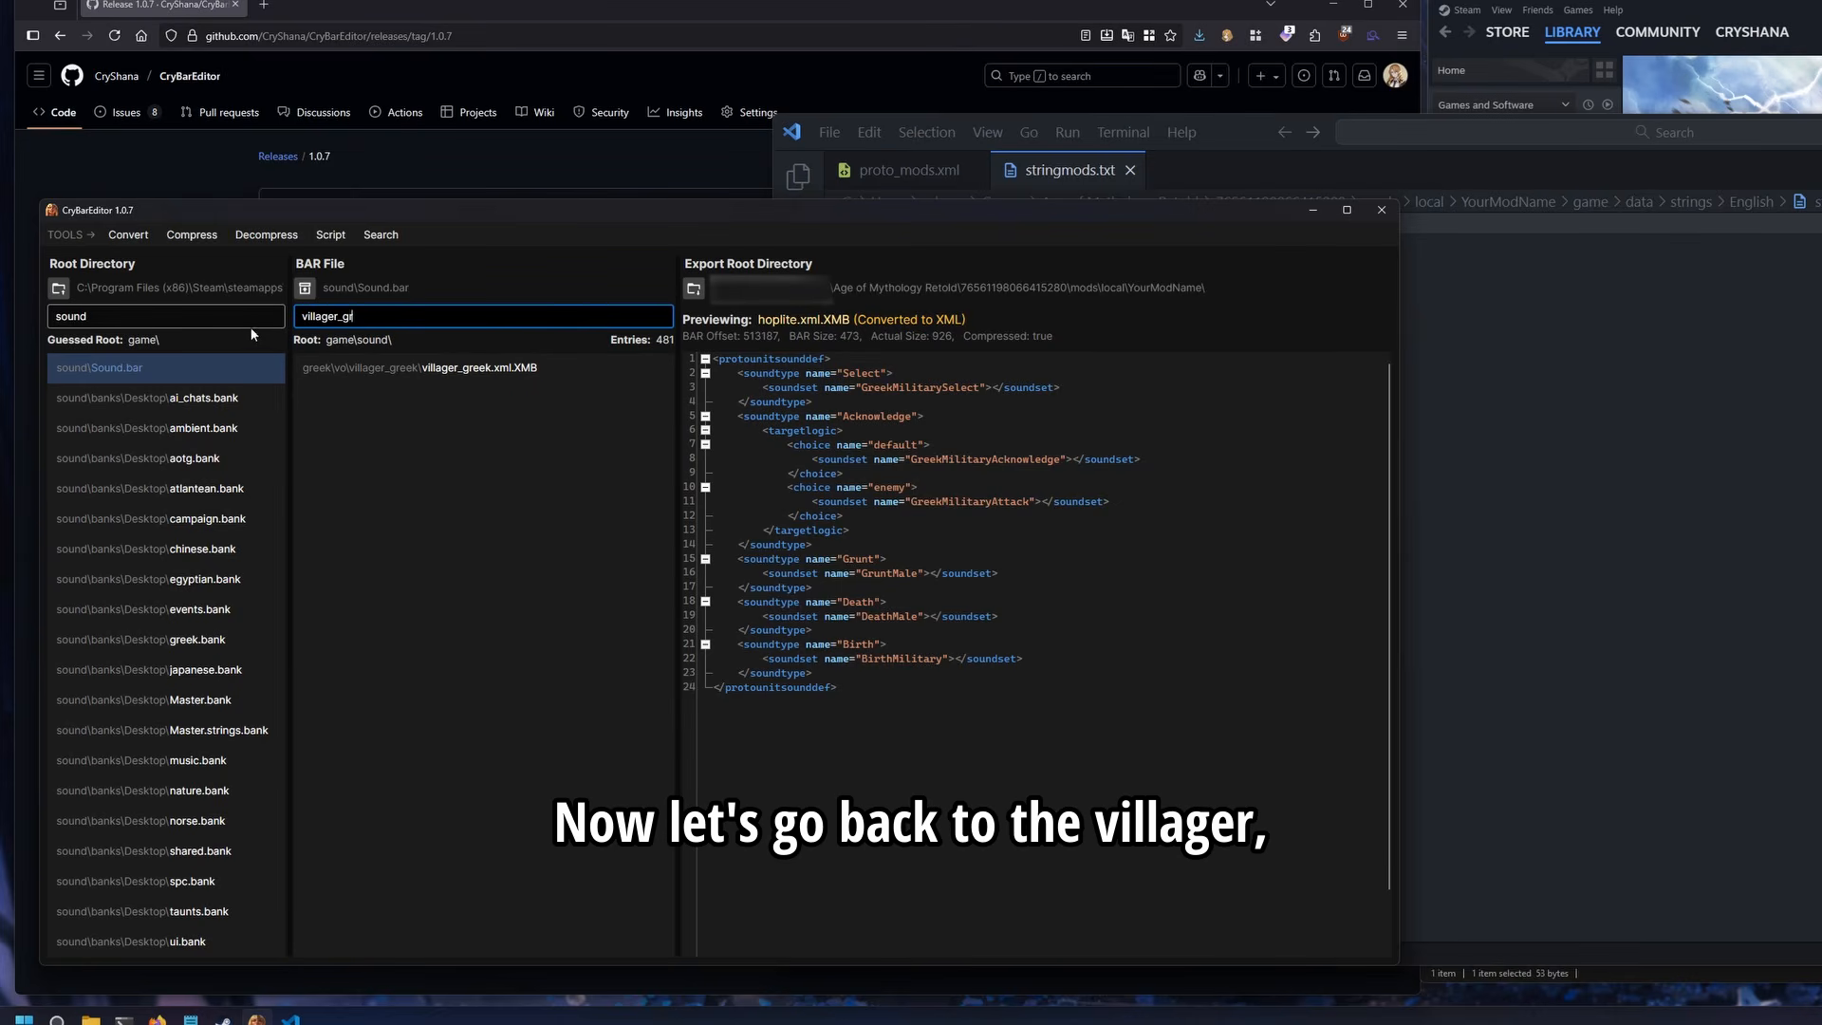
text(r)
click(411, 366)
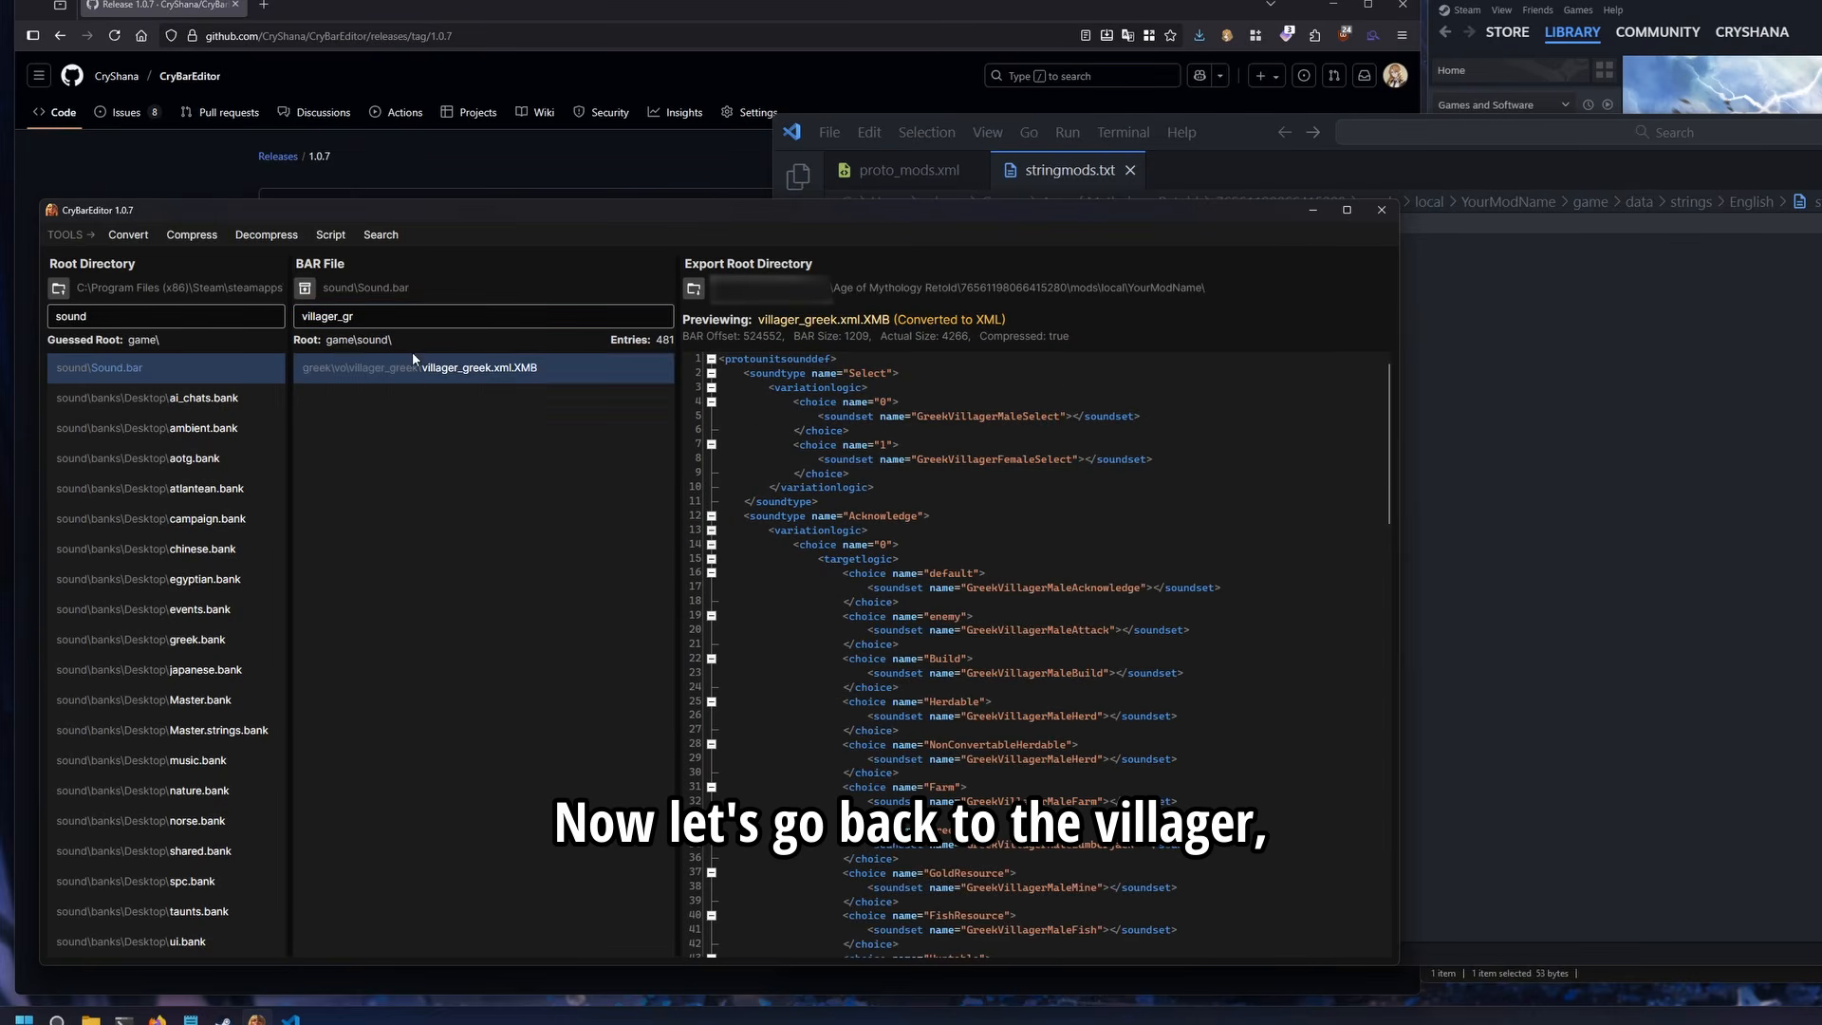
double_click(961, 417)
click(961, 420)
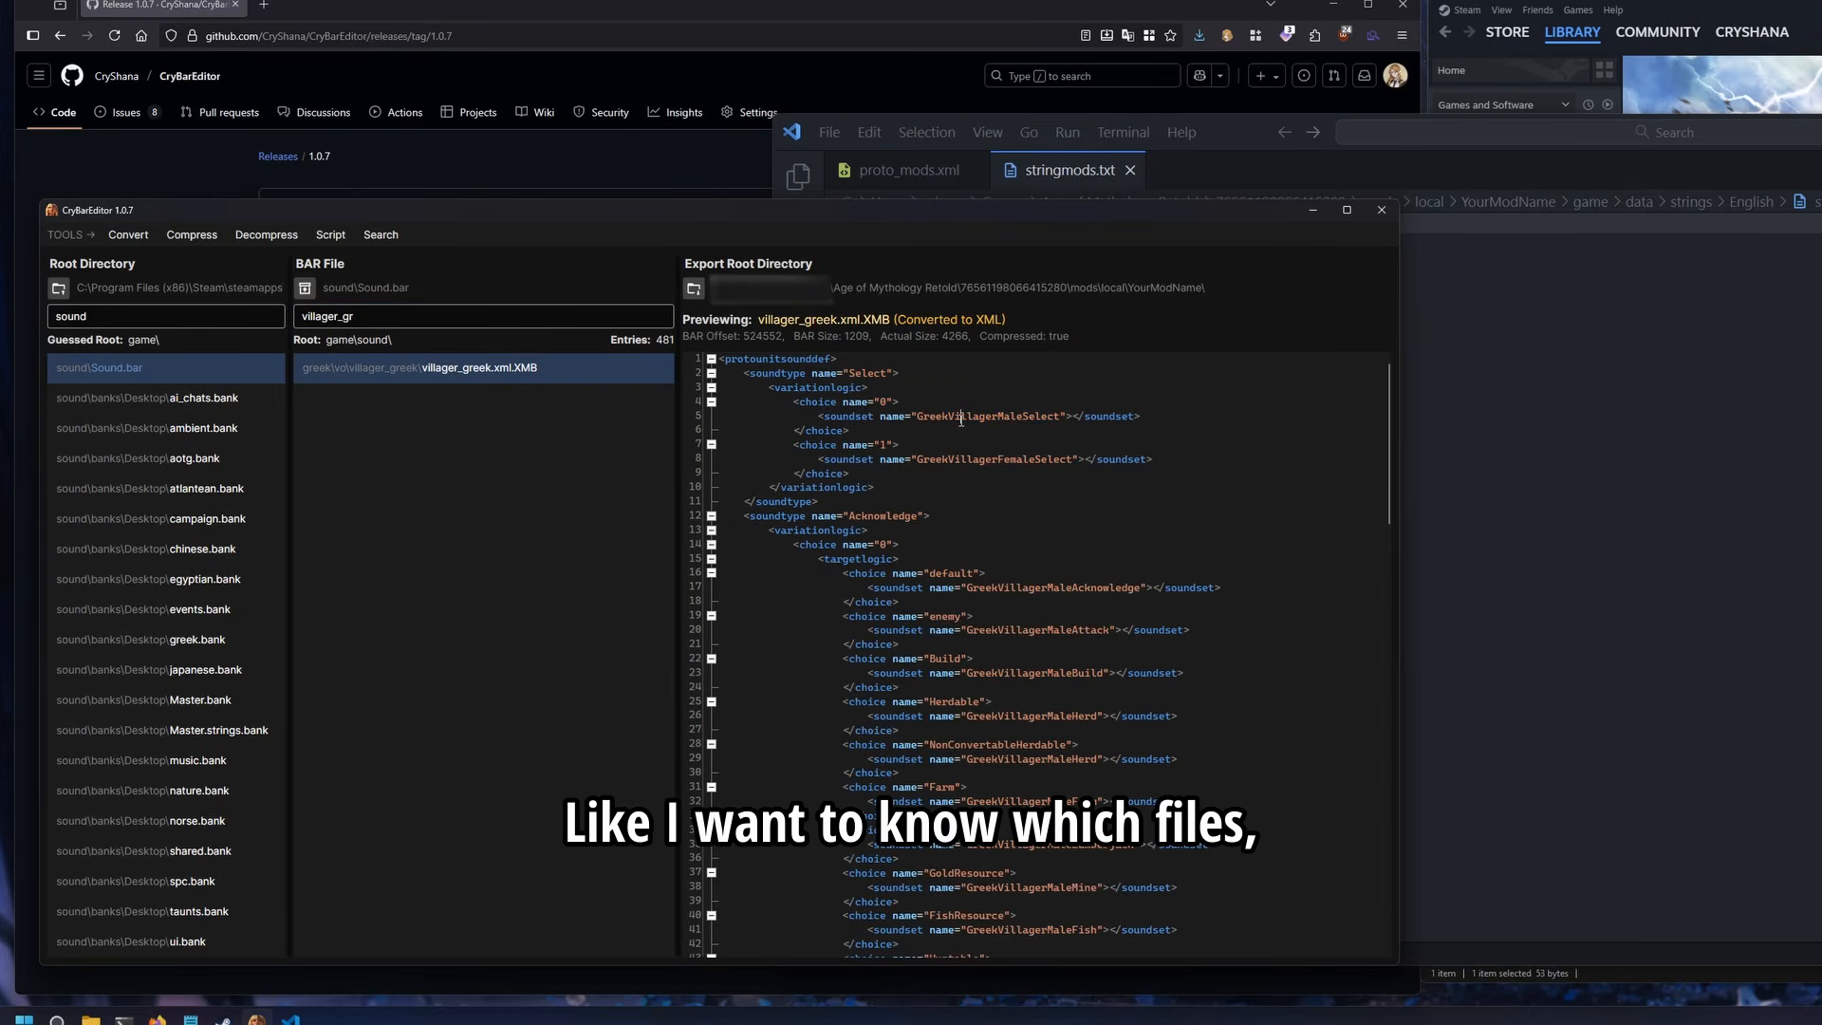
drag(875, 484, 770, 387)
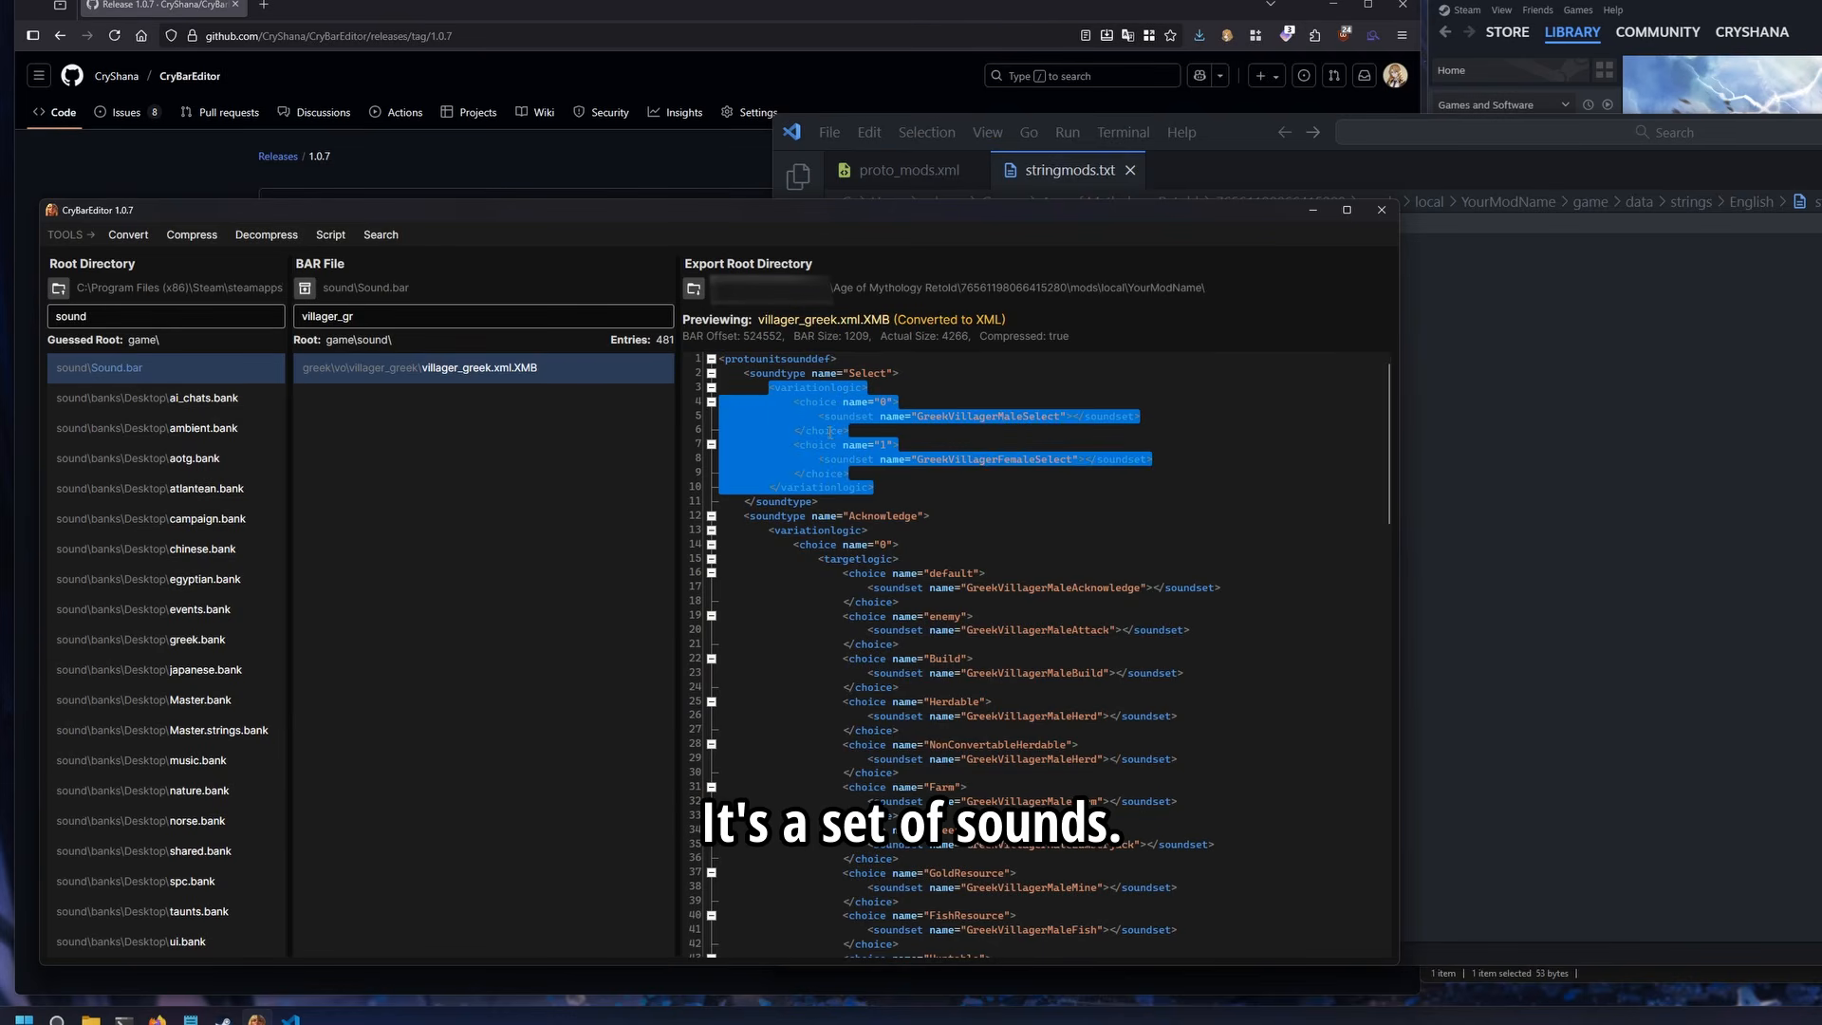
click(875, 436)
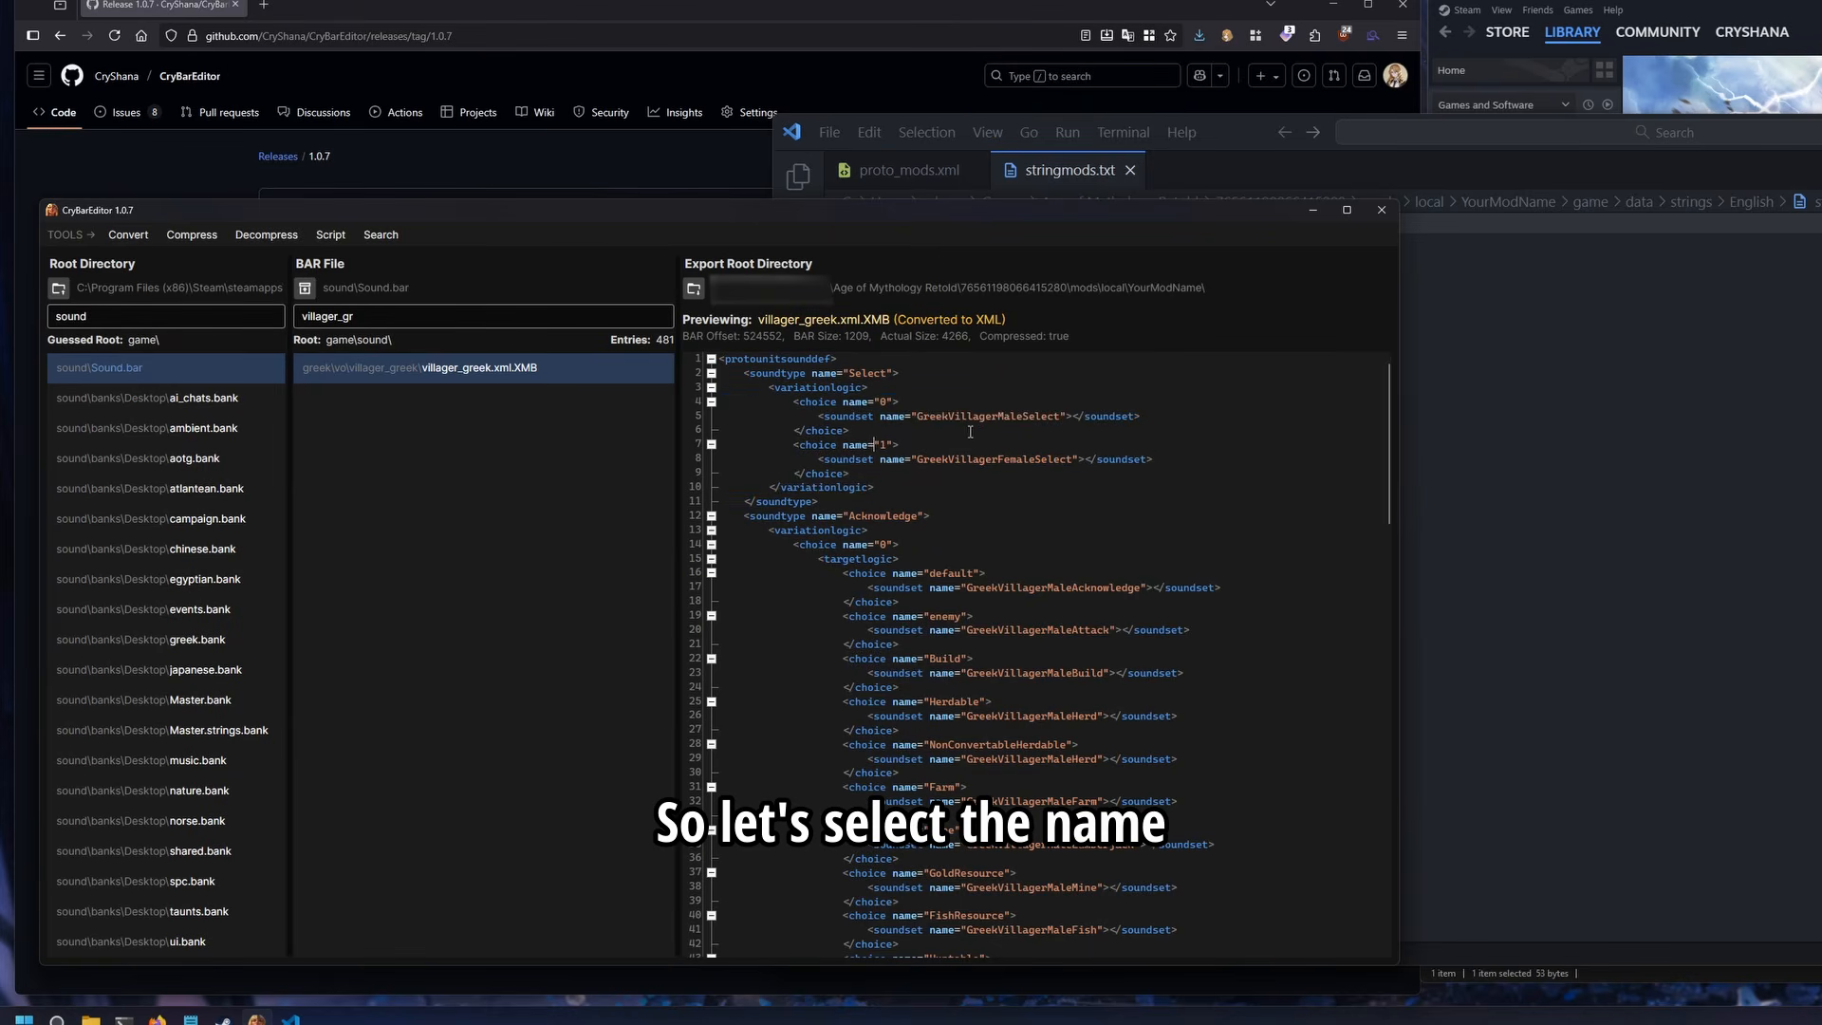
Copy the soundset name GreekVillagerMaleSelect from the Select sound type and clear the archive entry filter
double_click(973, 418)
key(ctrl+c)
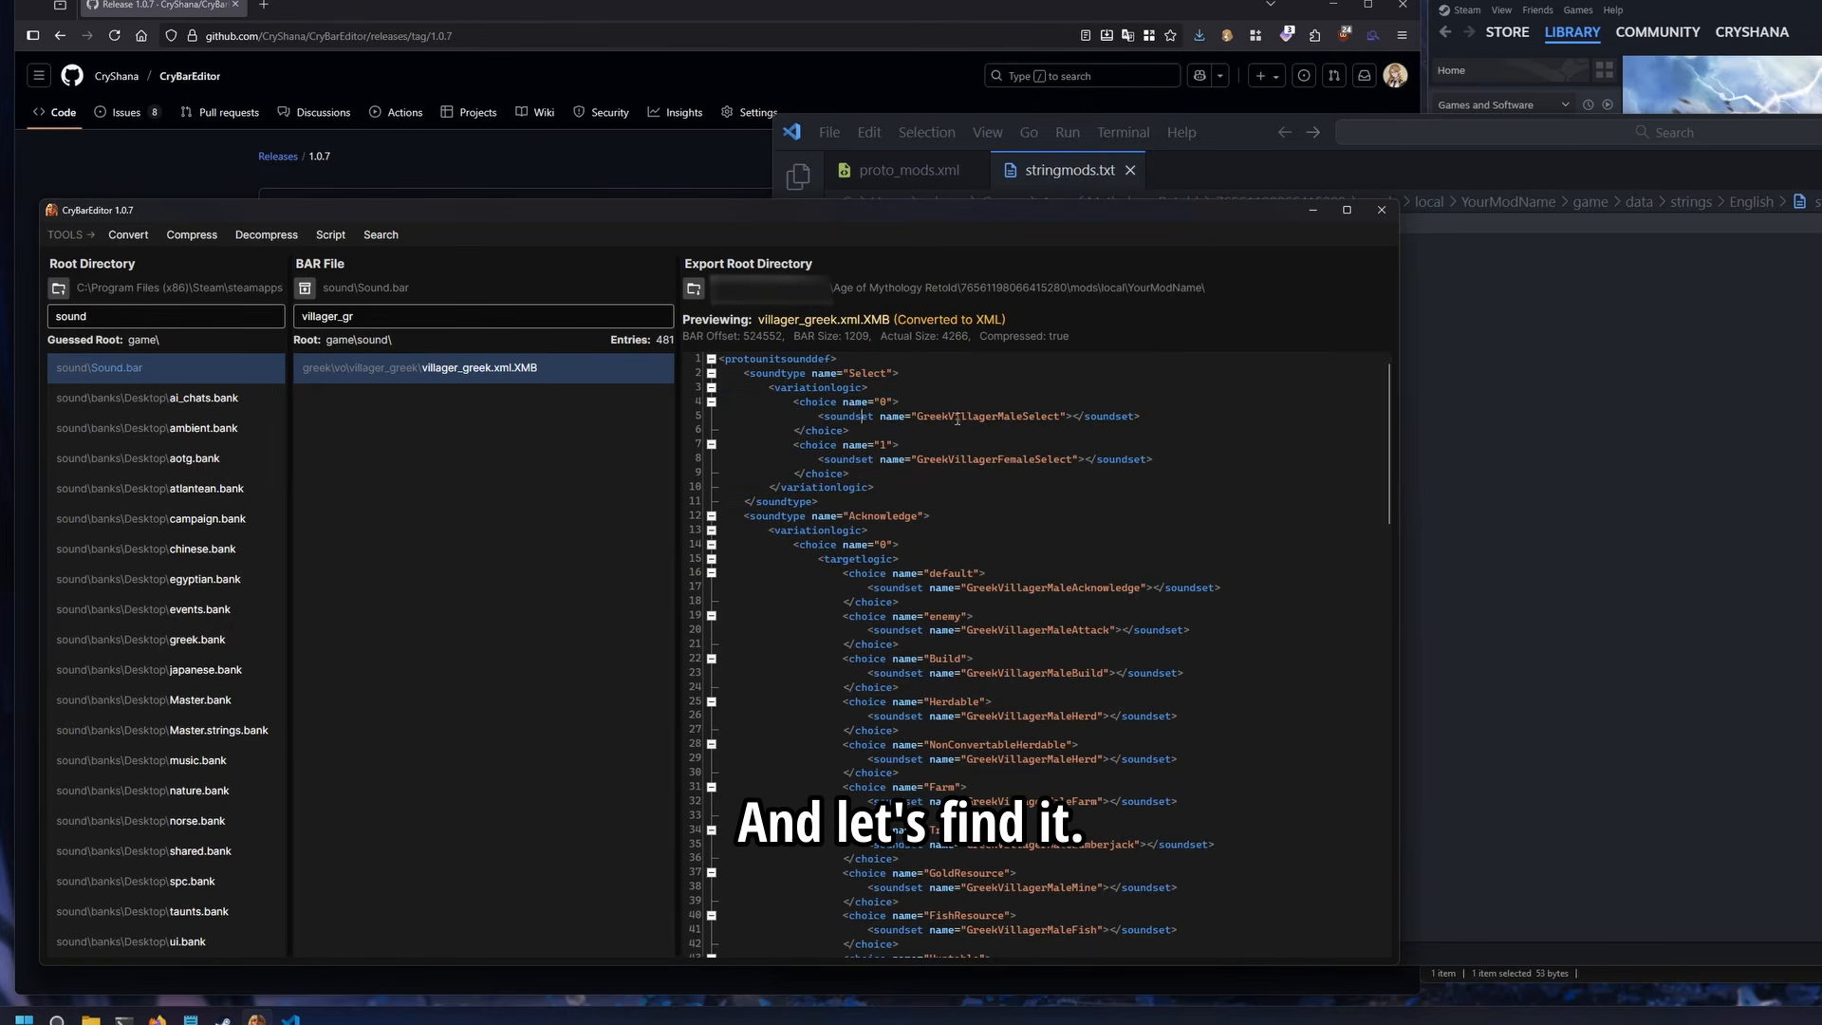
click(380, 315)
key(ctrl+a)
key(BackSpace)
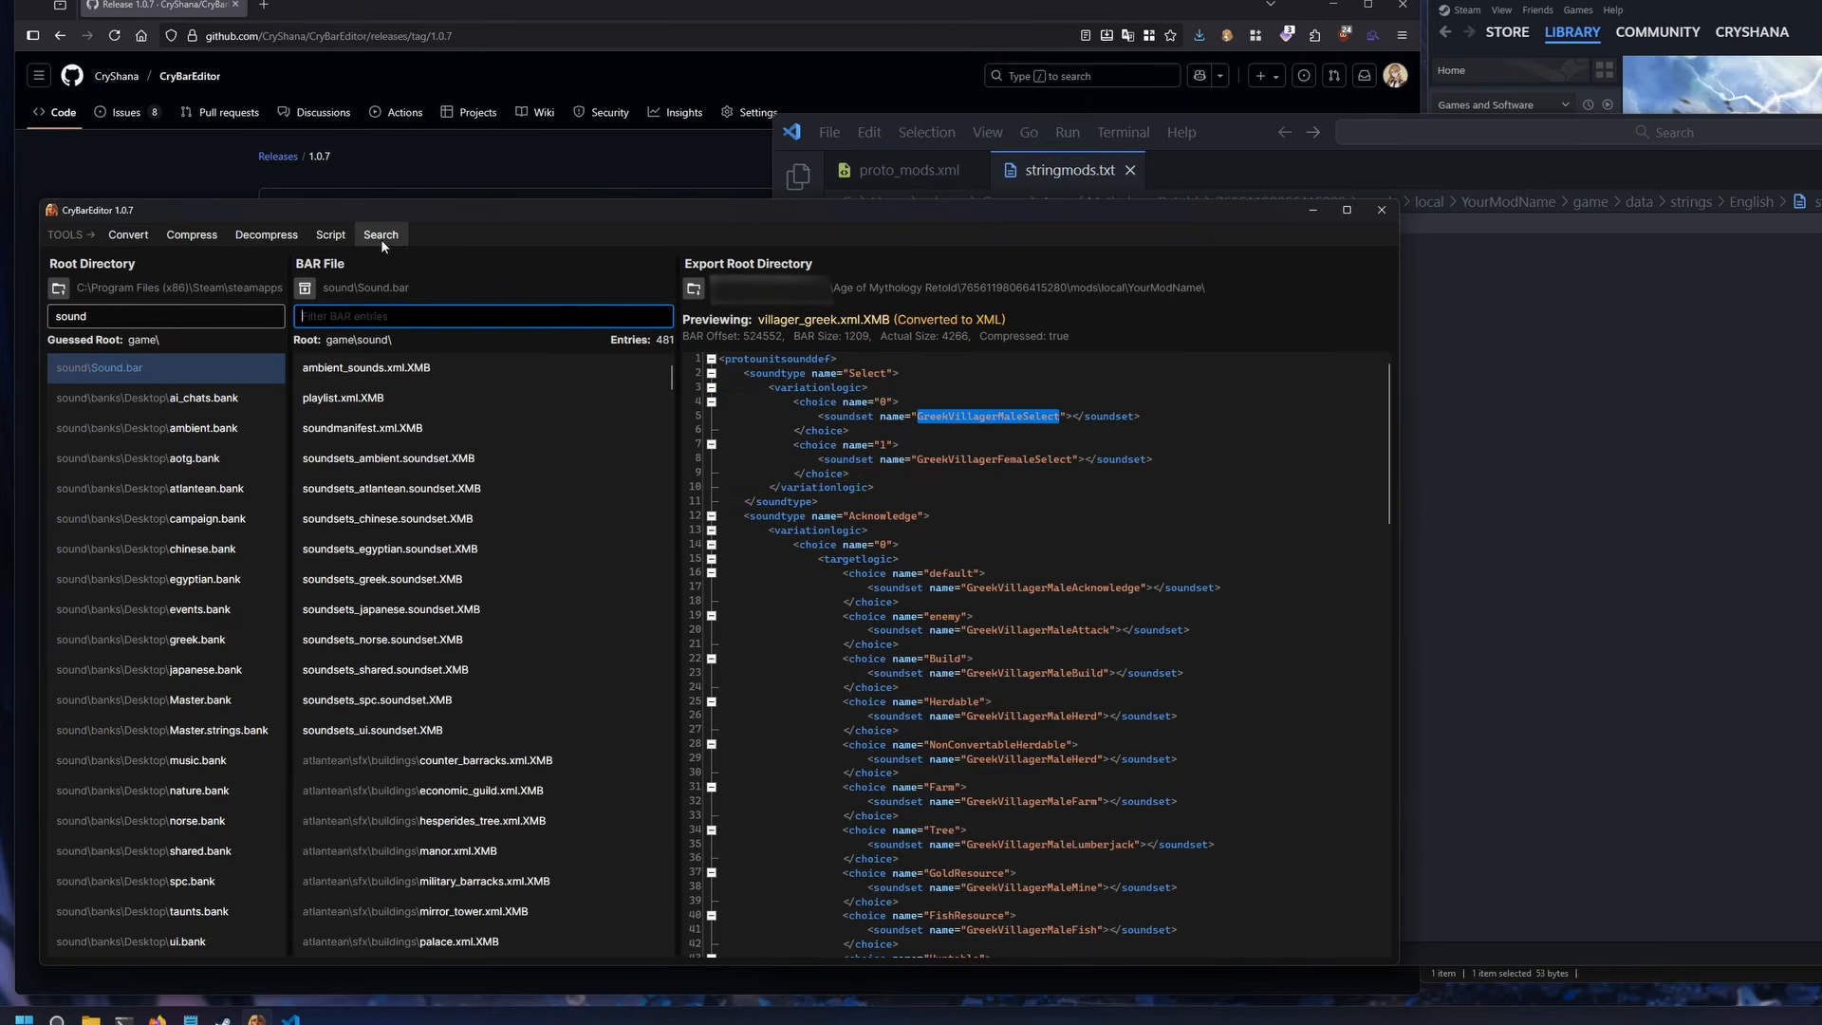
Search the captured files for the copied soundset name GreekVillagerMaleSelect
click(380, 237)
click(670, 430)
key(ctrl+v)
key(Return)
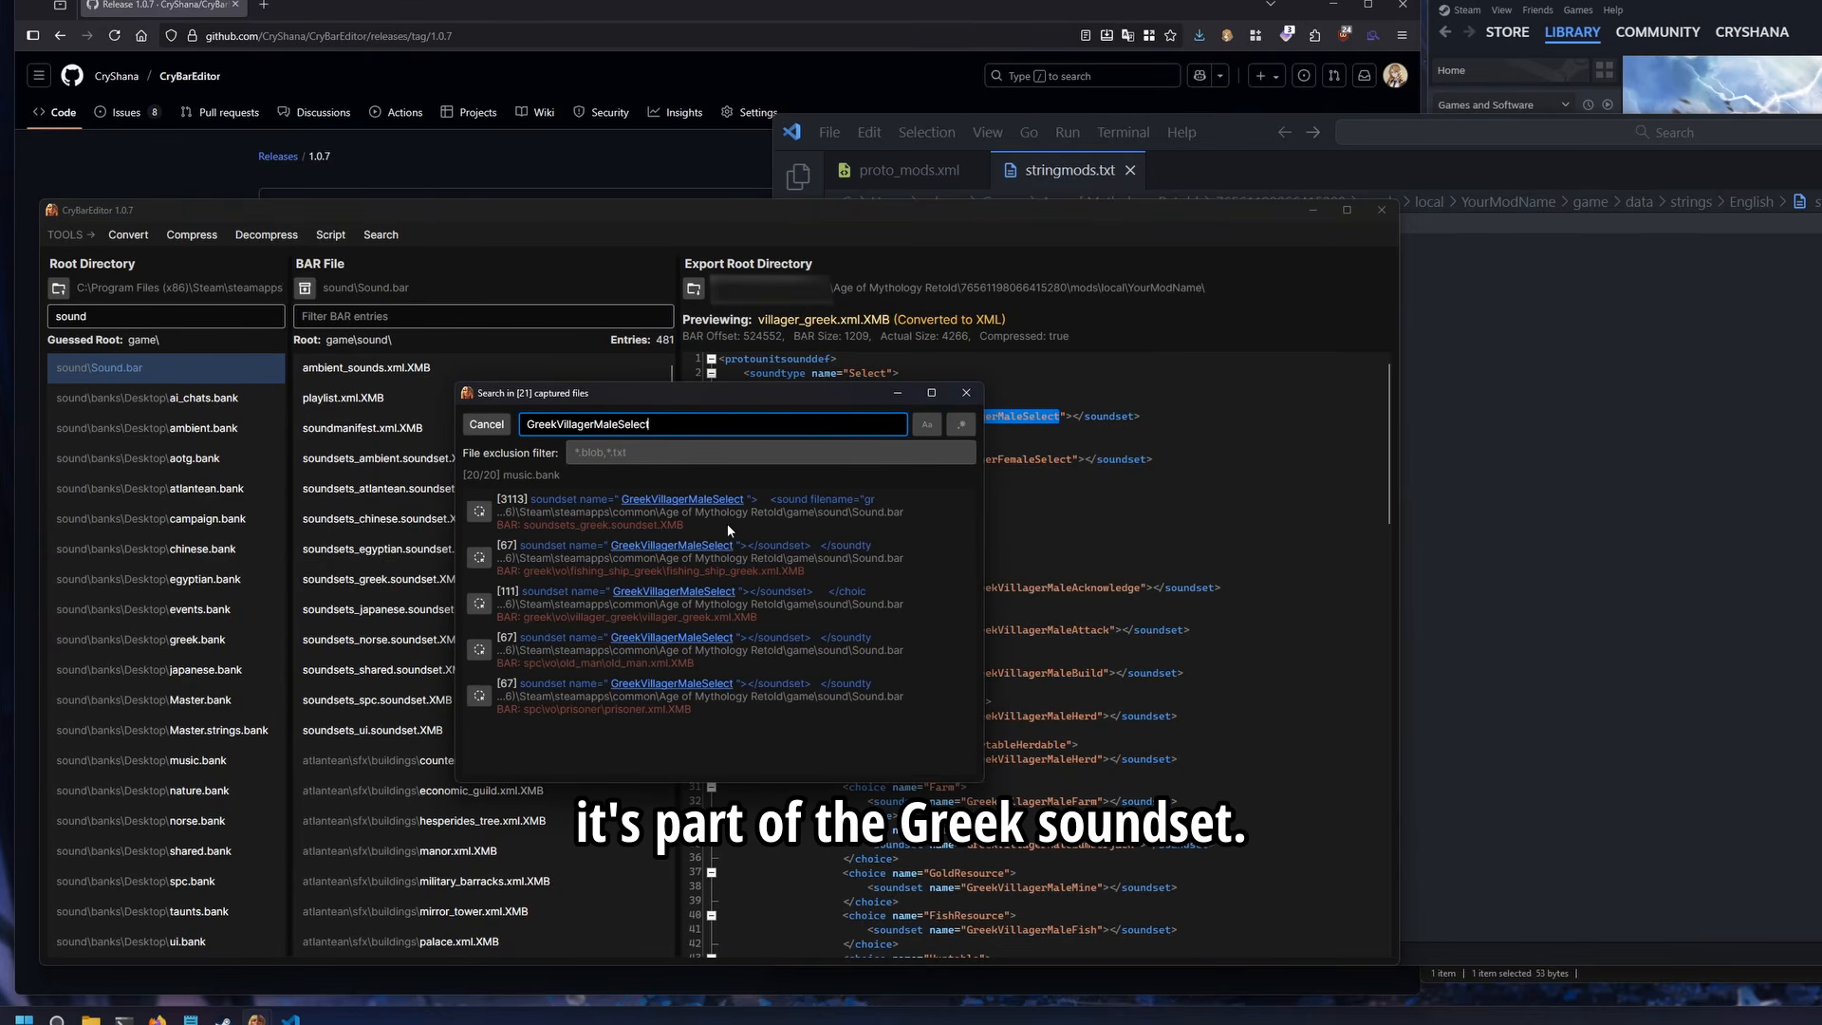
Filter the archive entries by the name soundsets_greek.soundset copied from the search results and preview soundsets_greek.soundset.XMB
drag(523, 524, 659, 527)
key(ctrl+c)
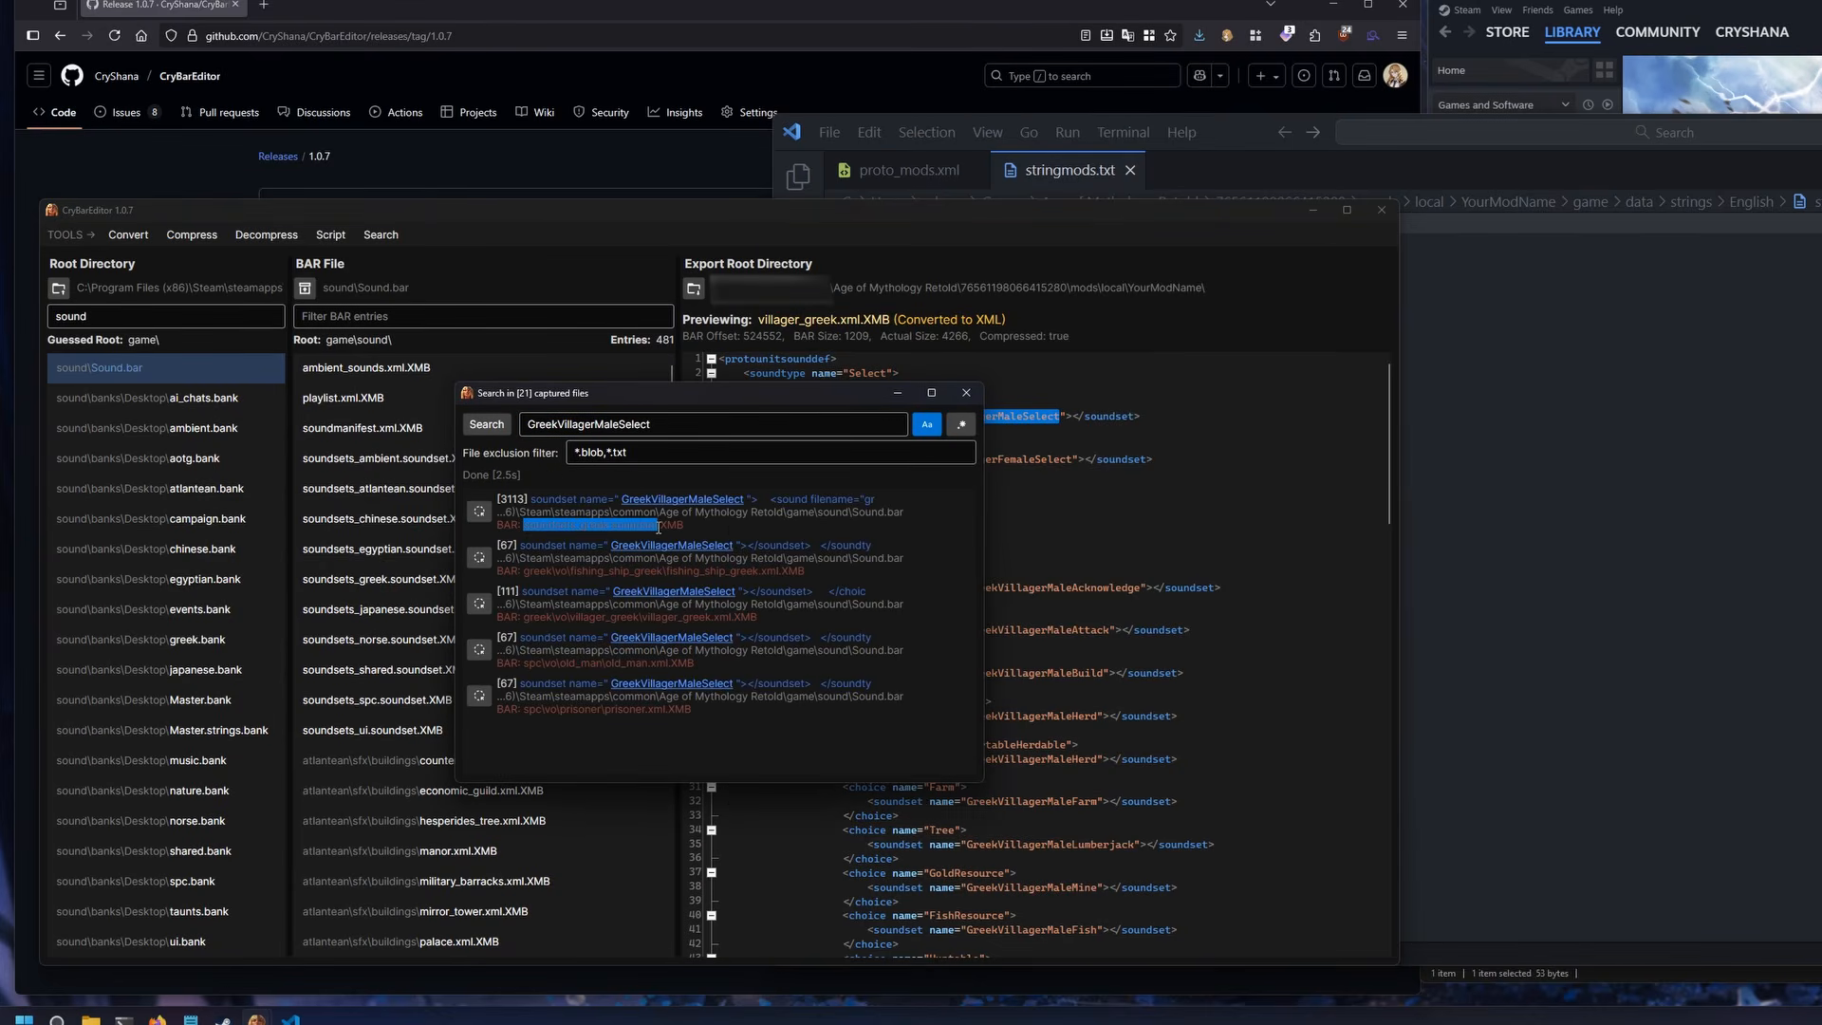
click(963, 393)
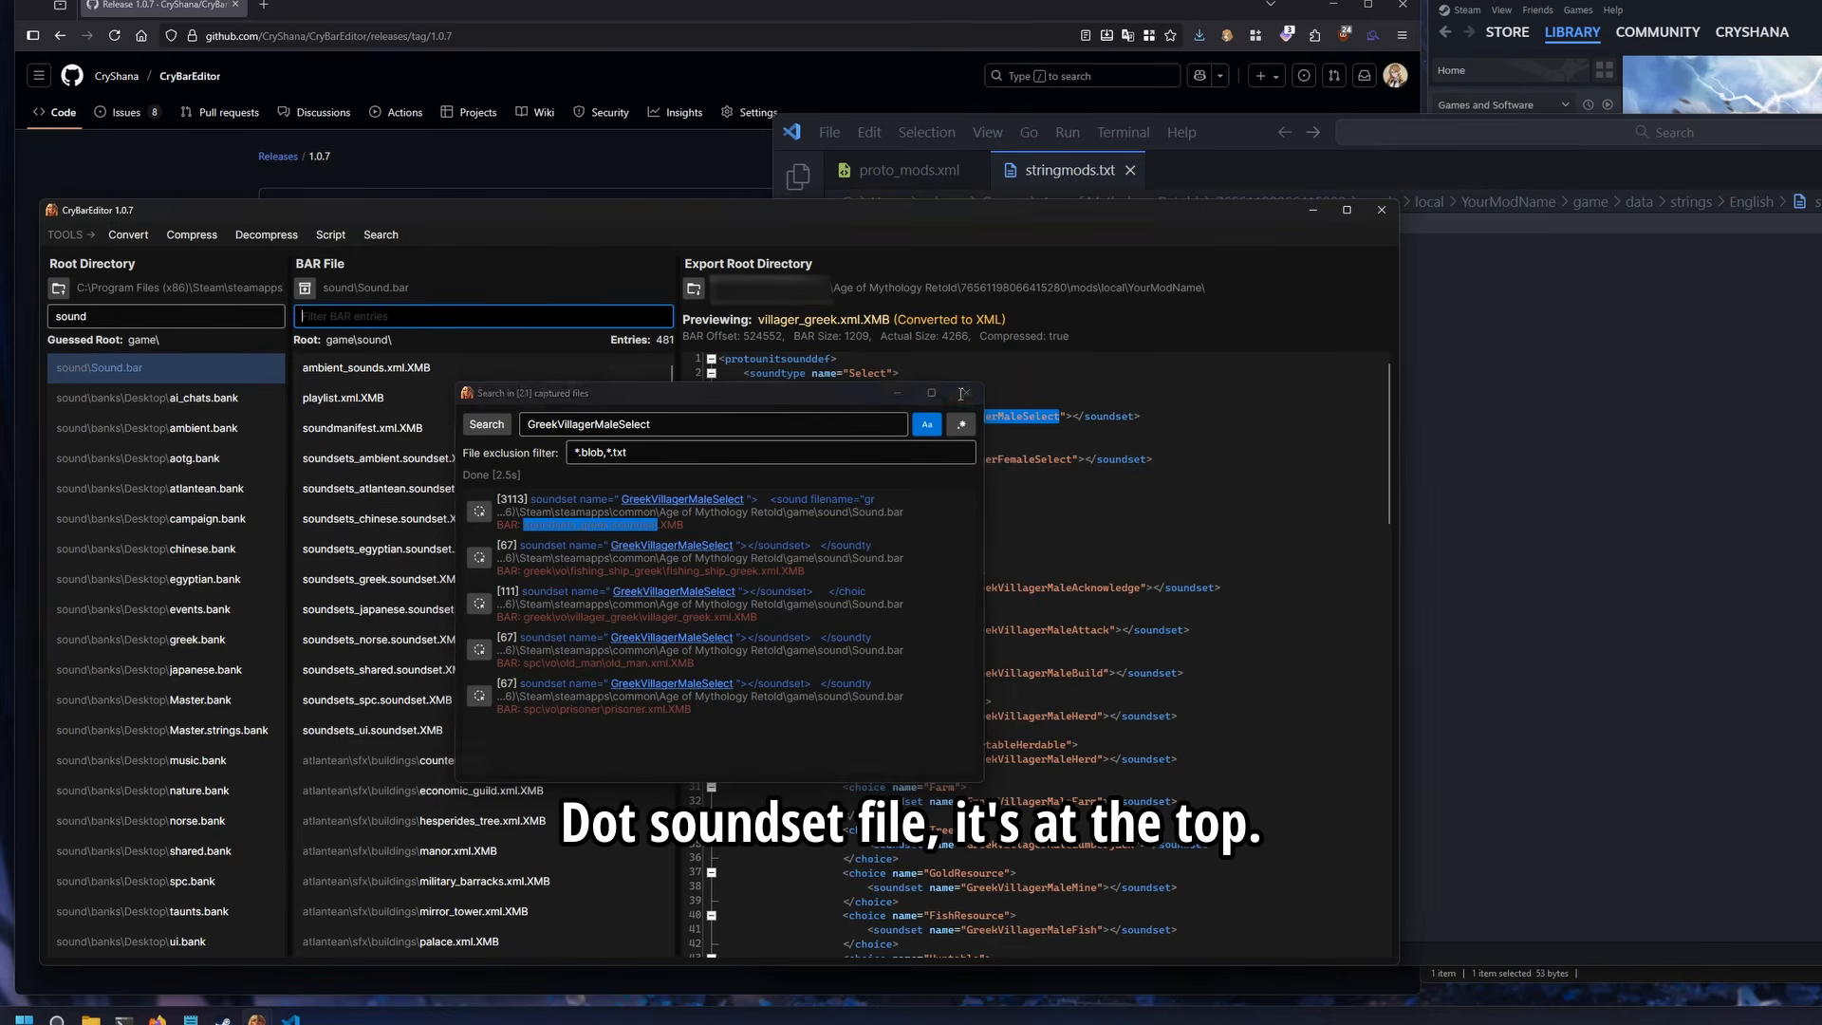
key(ctrl+v)
click(456, 368)
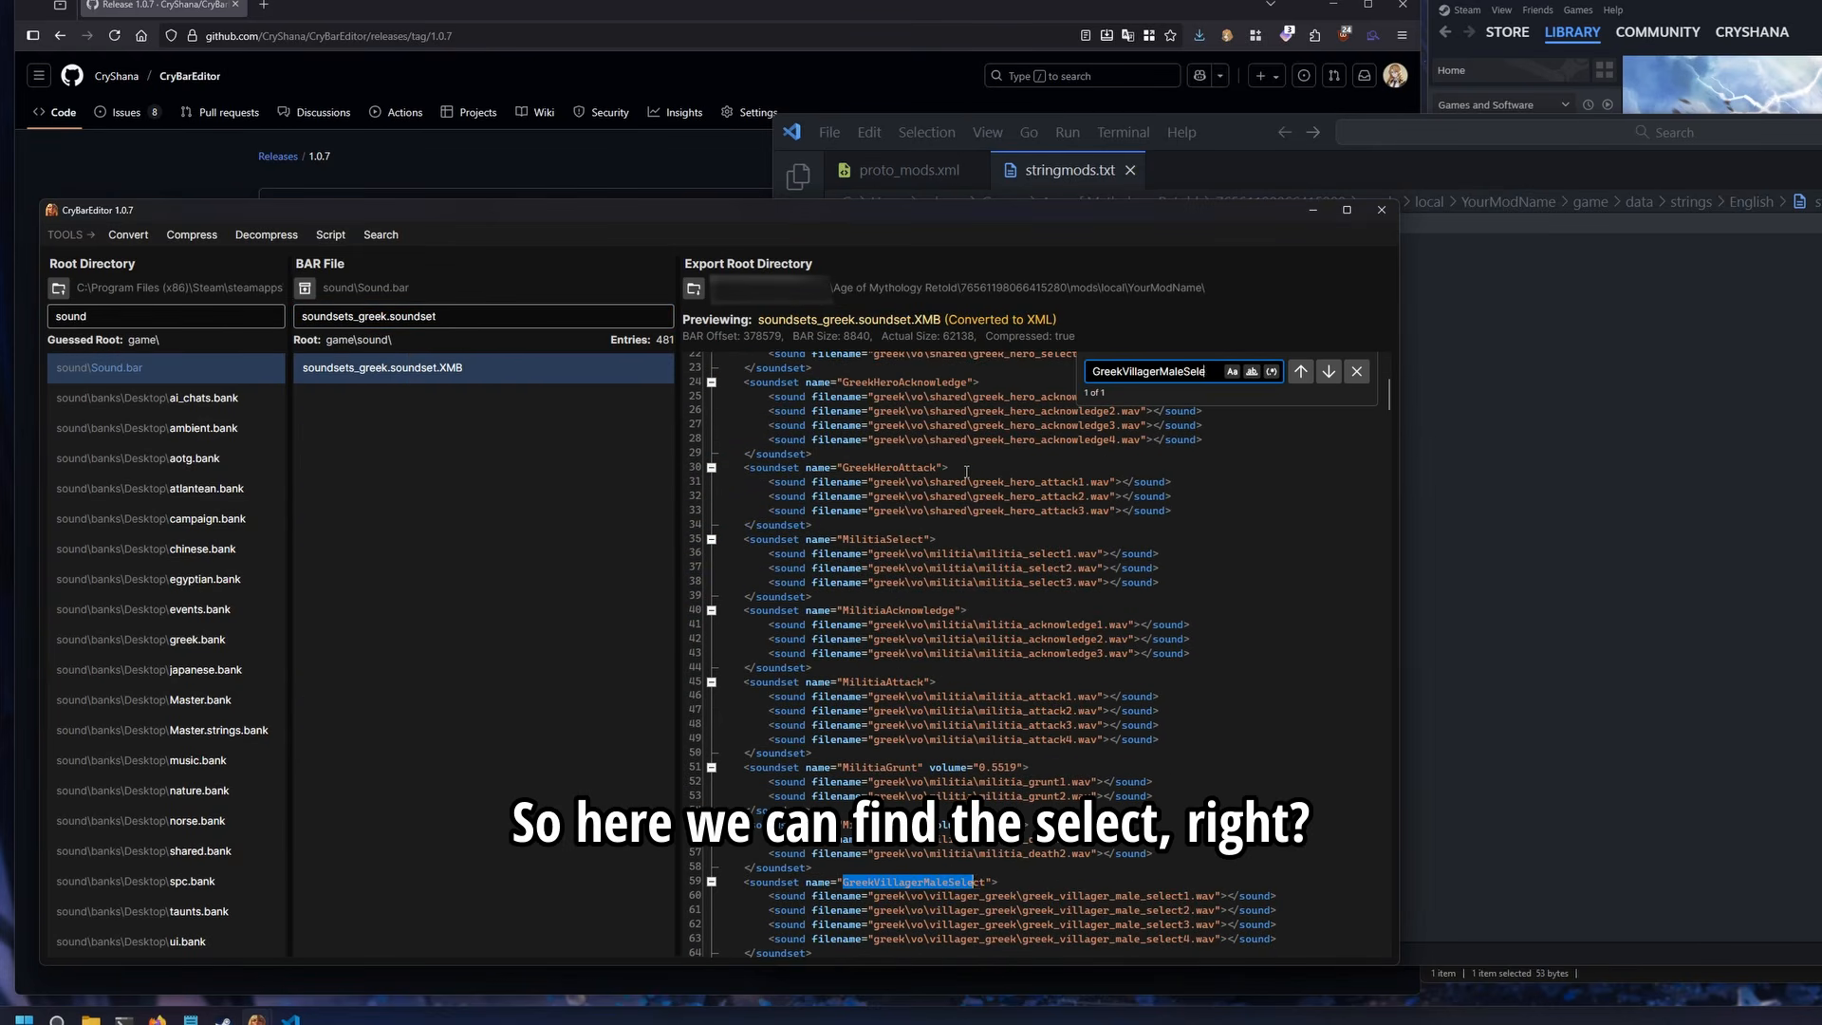
Find GreekVillagerMaleSelect in the previewed soundset file and select its first sound's file name, greek_villager_male_select1
text(ct)
scroll(959, 532, down, 6)
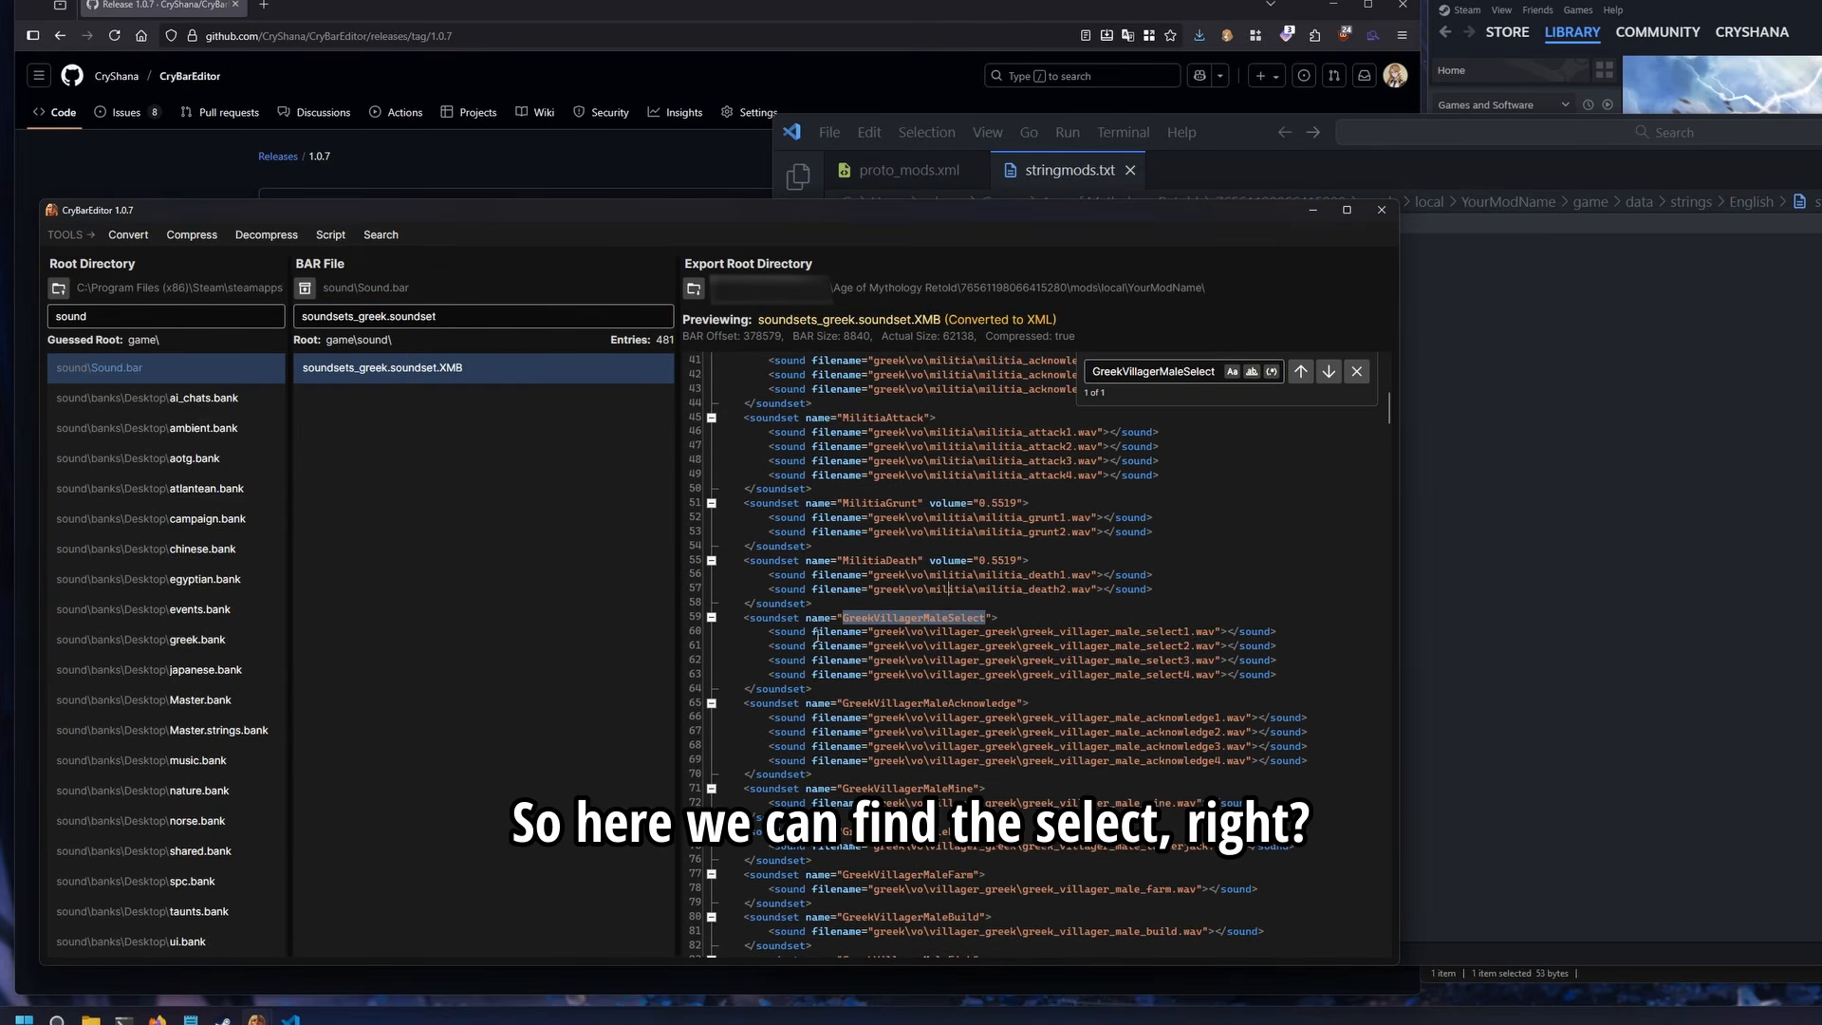
drag(770, 631, 1285, 672)
click(1221, 618)
double_click(1176, 631)
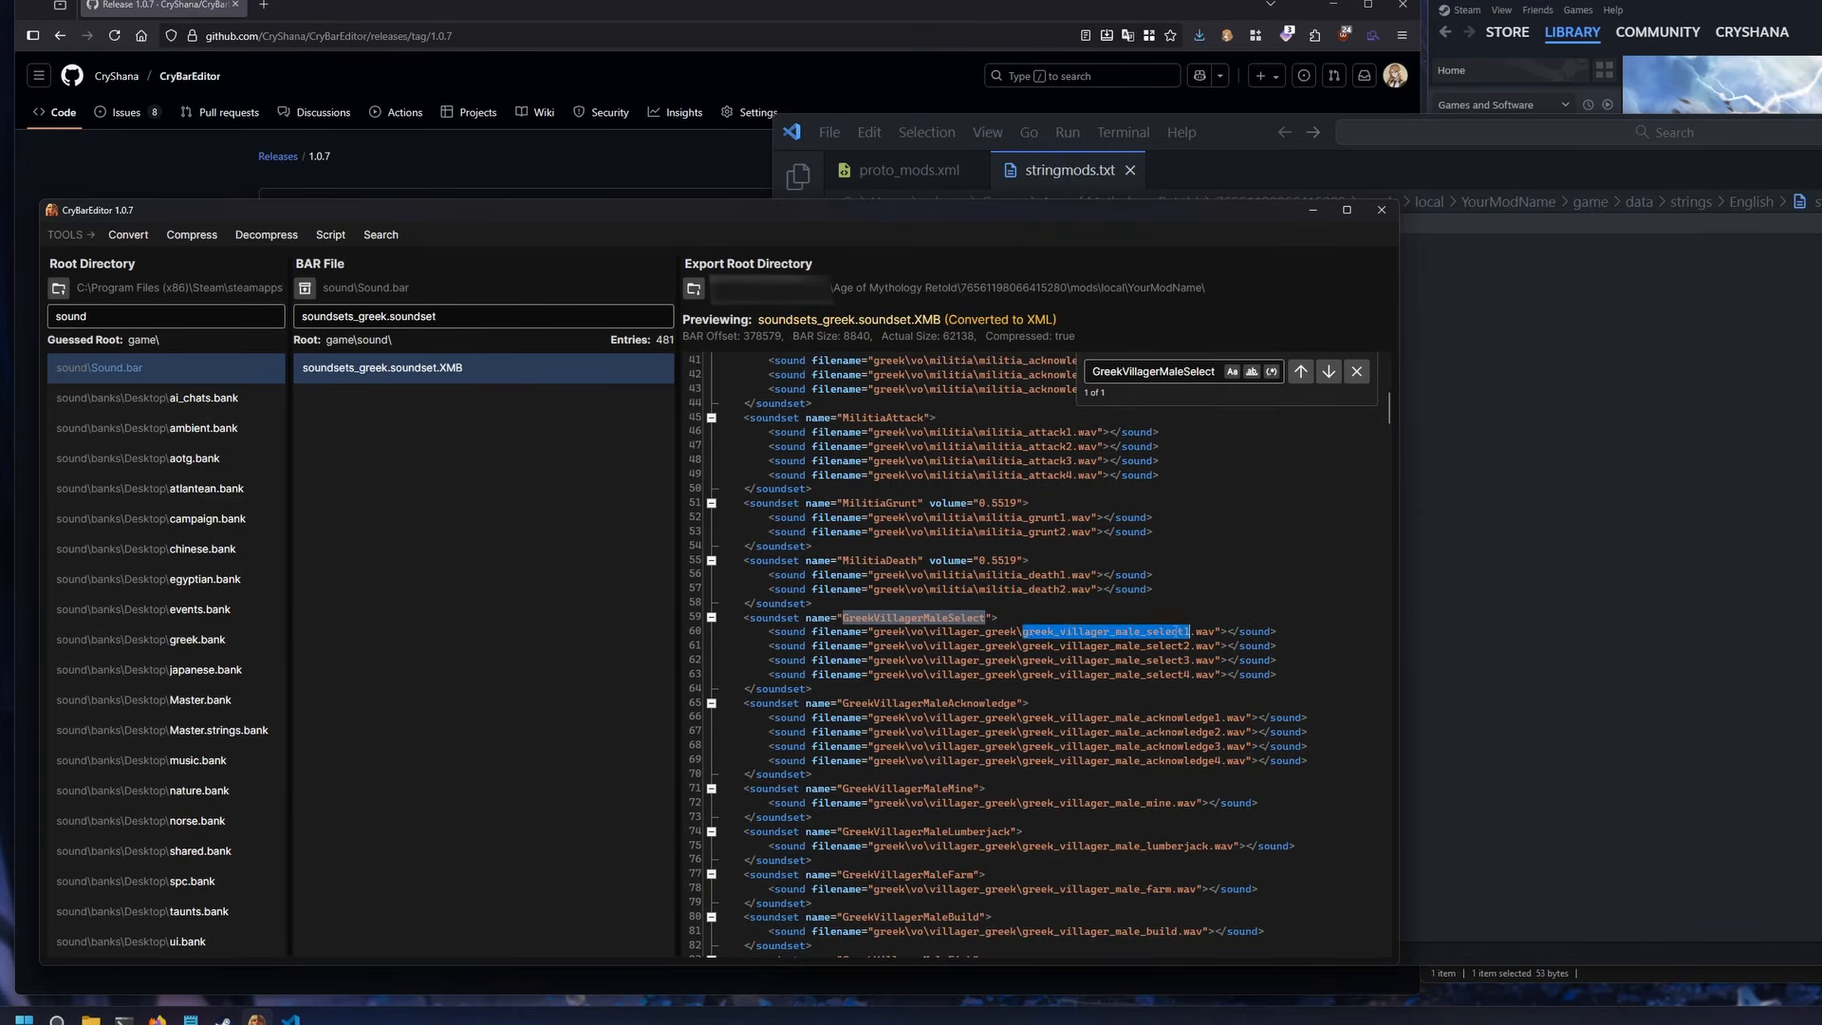
Examine the sound file names listed in the GreekVillagerMaleSelect soundset
double_click(1171, 646)
double_click(1166, 660)
click(1161, 676)
double_click(1161, 676)
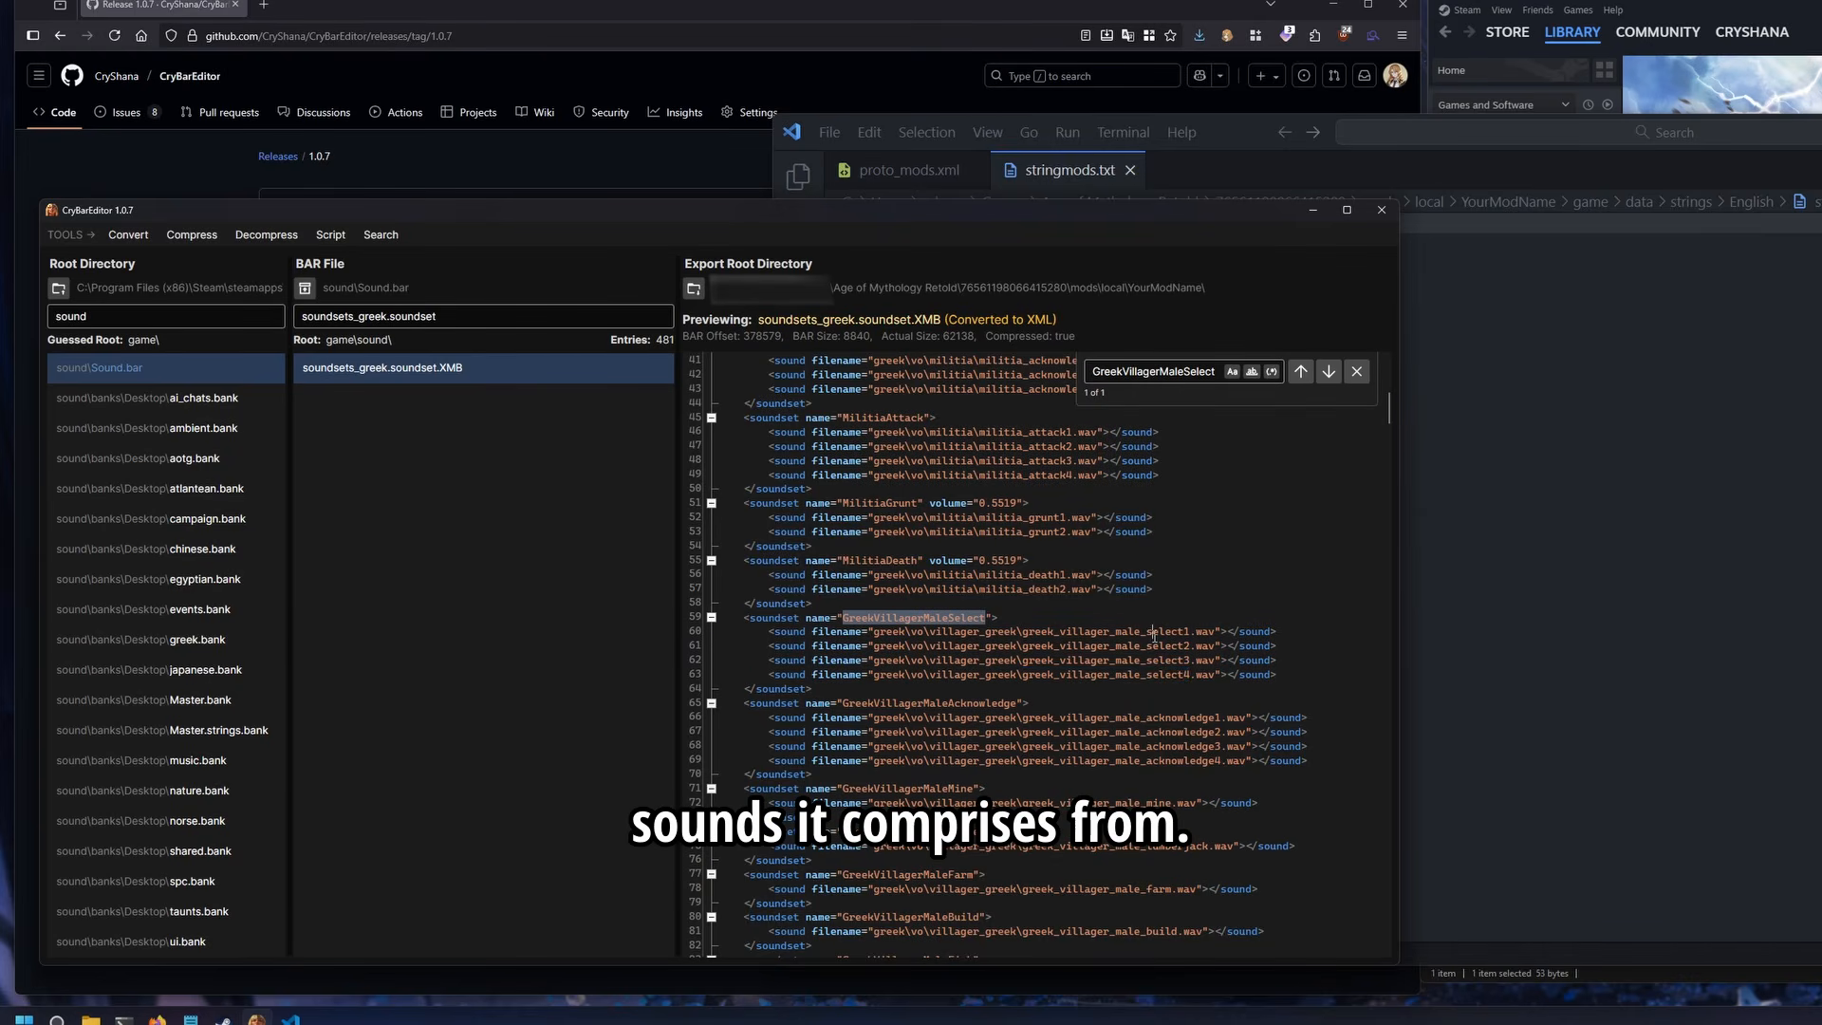
double_click(1155, 632)
click(1155, 637)
right_click(448, 367)
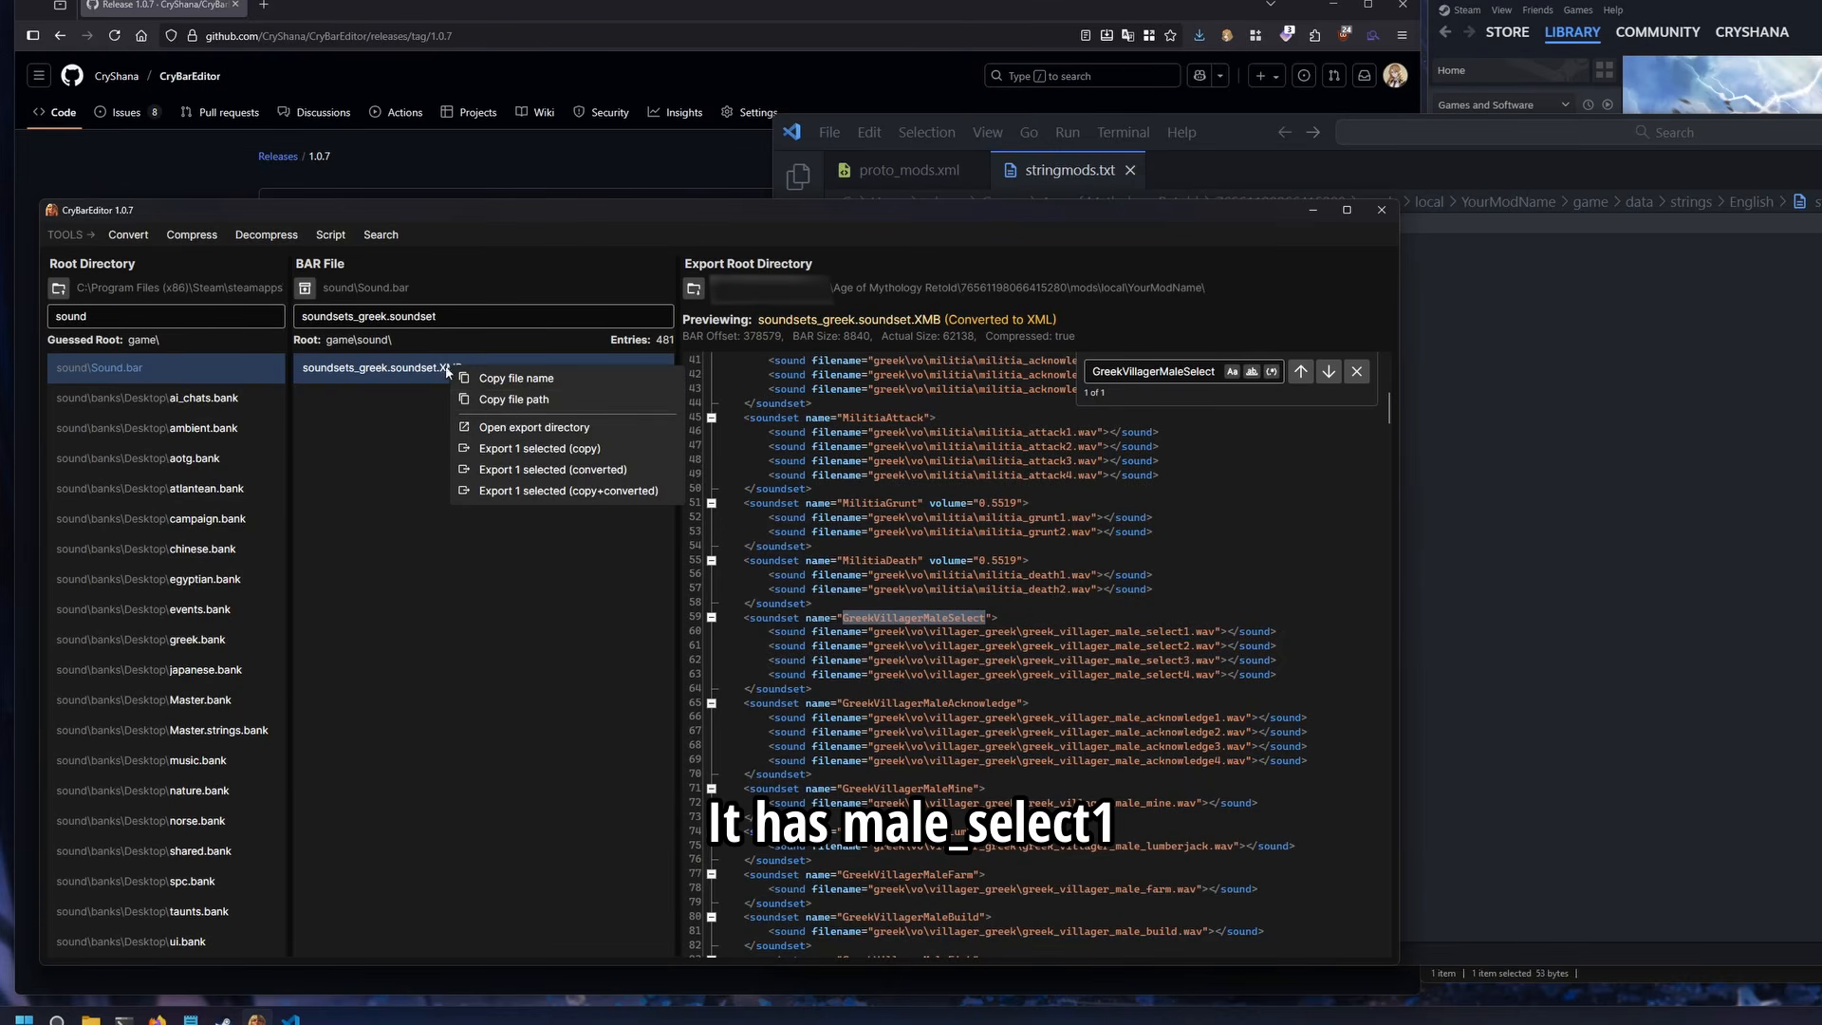
click(996, 593)
Copy the first sound's name, greek_villager_male_select1, from the soundset and search the captured files for it
double_click(1121, 632)
key(ctrl+c)
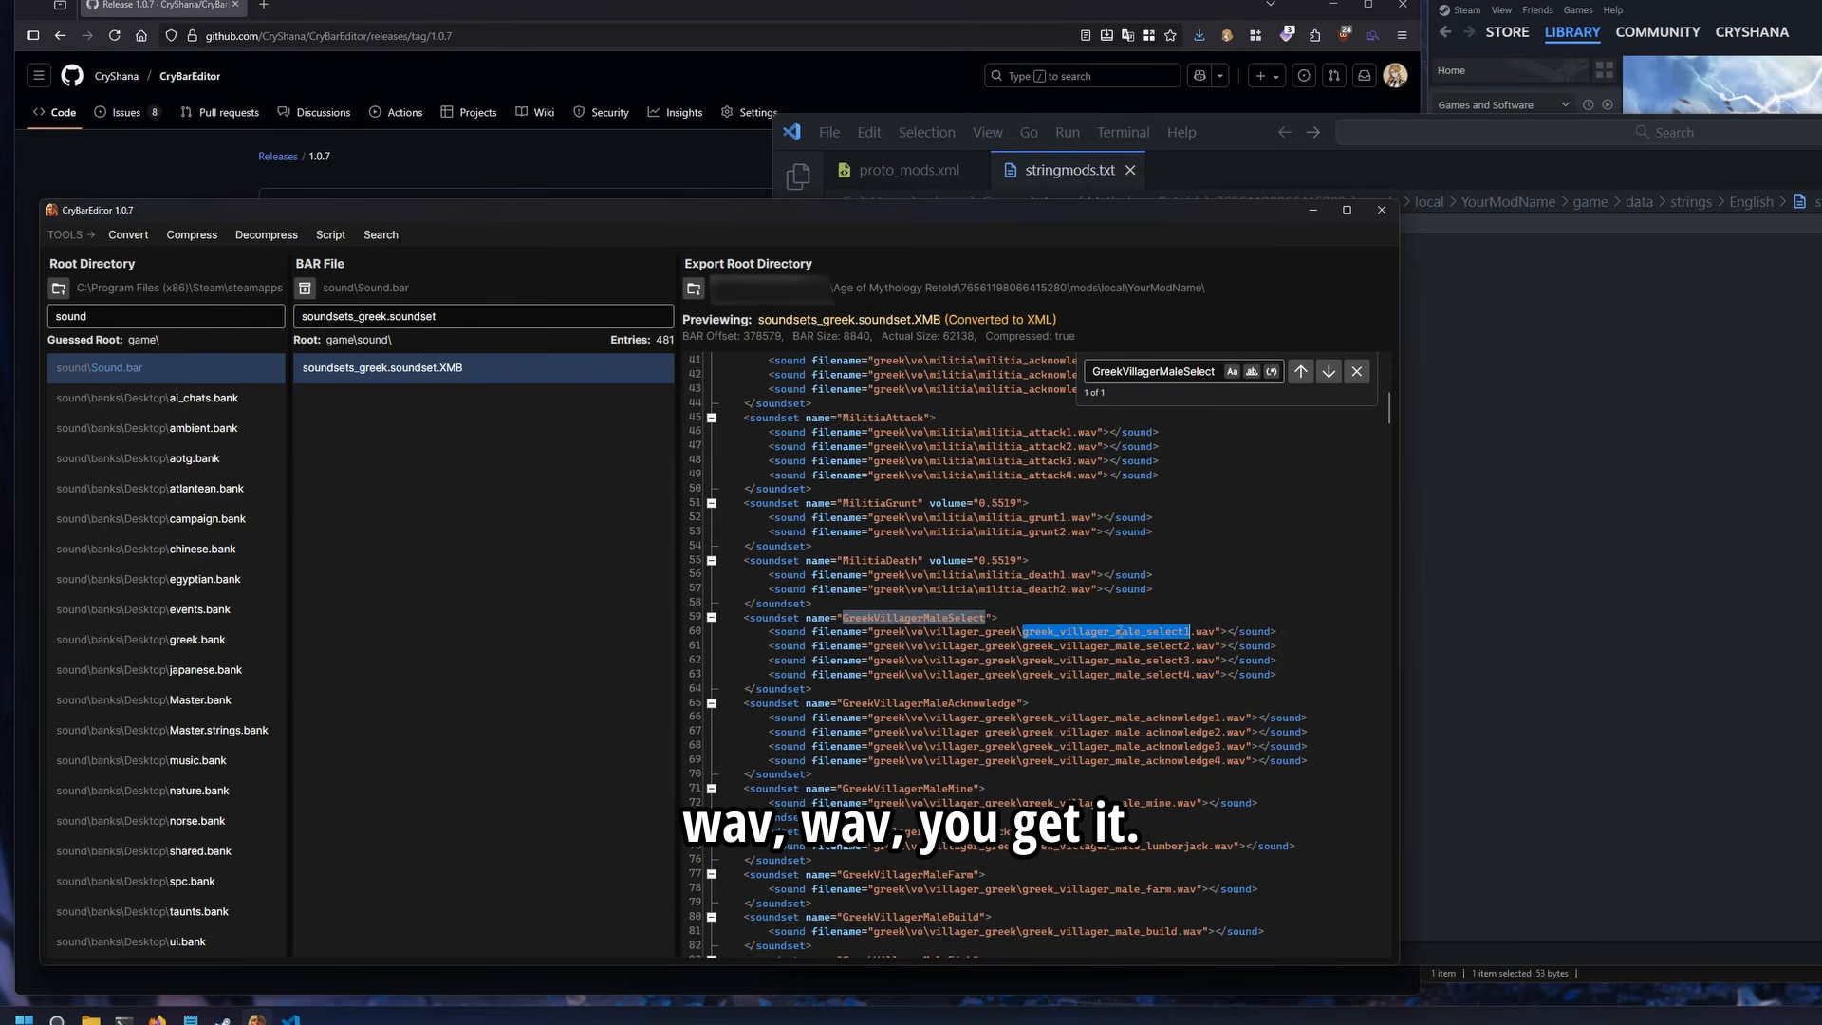
click(381, 235)
key(ctrl+v)
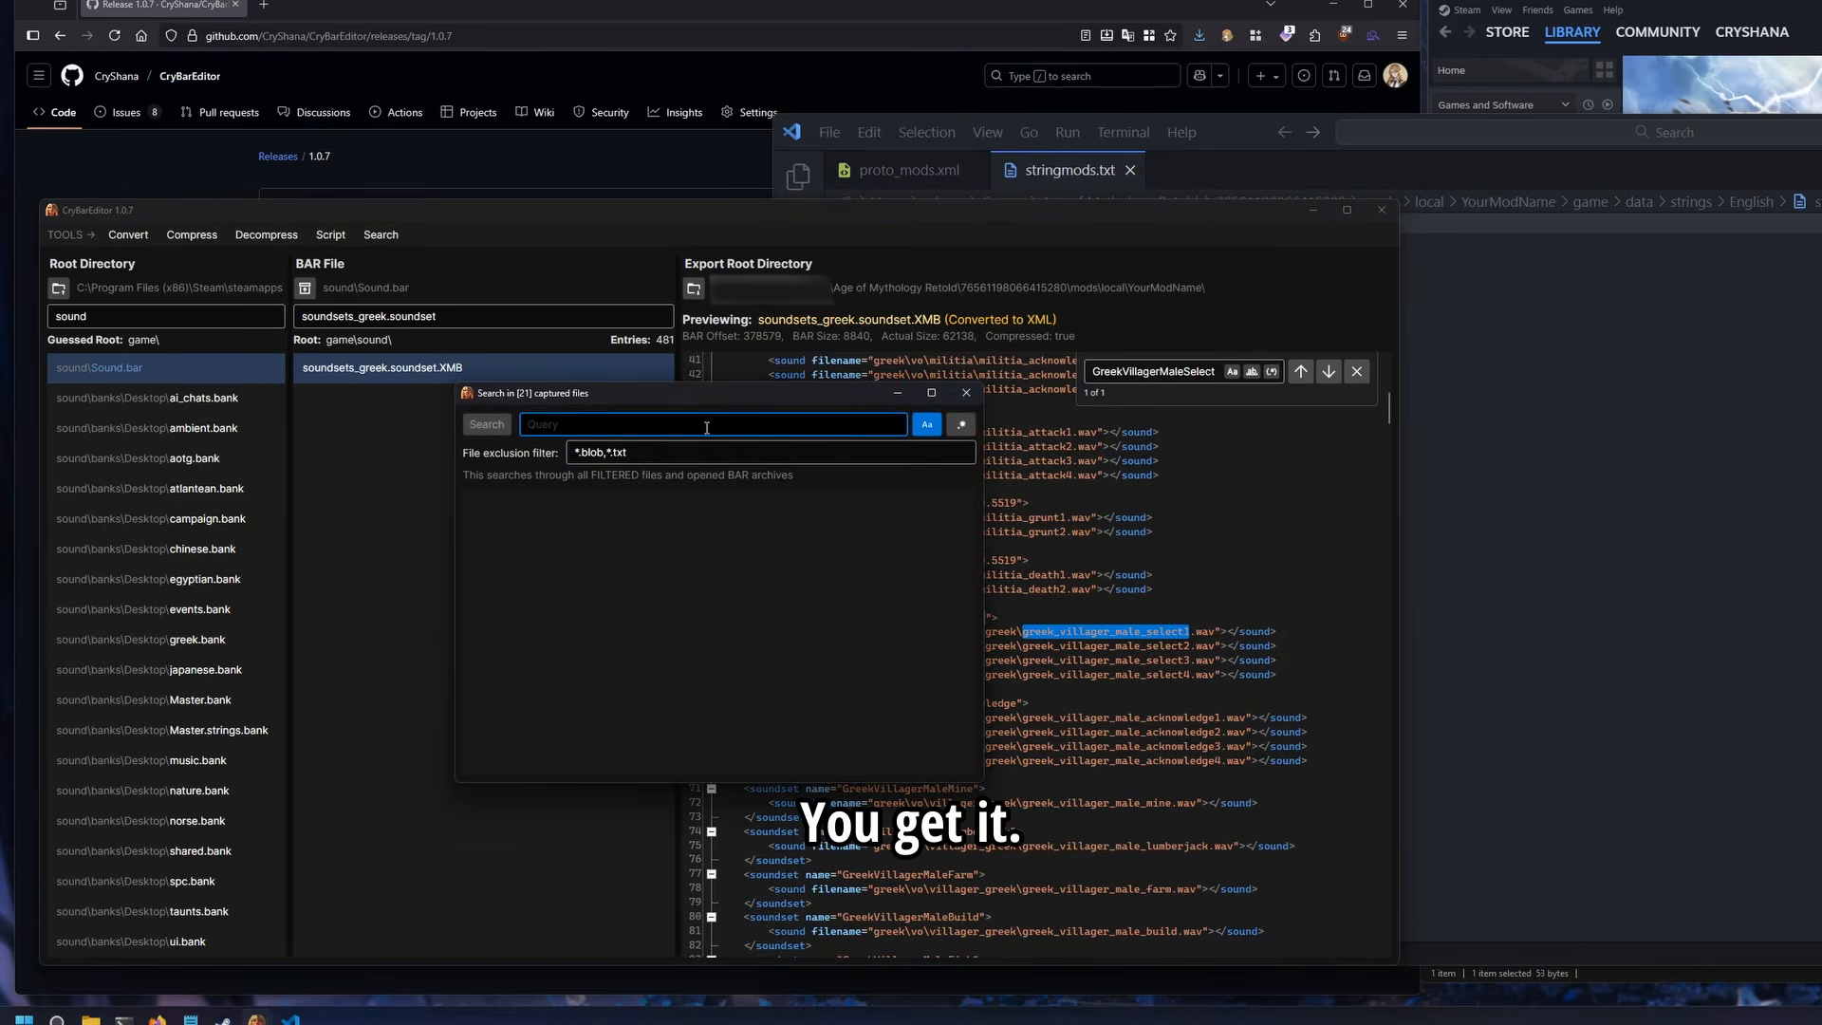
key(Return)
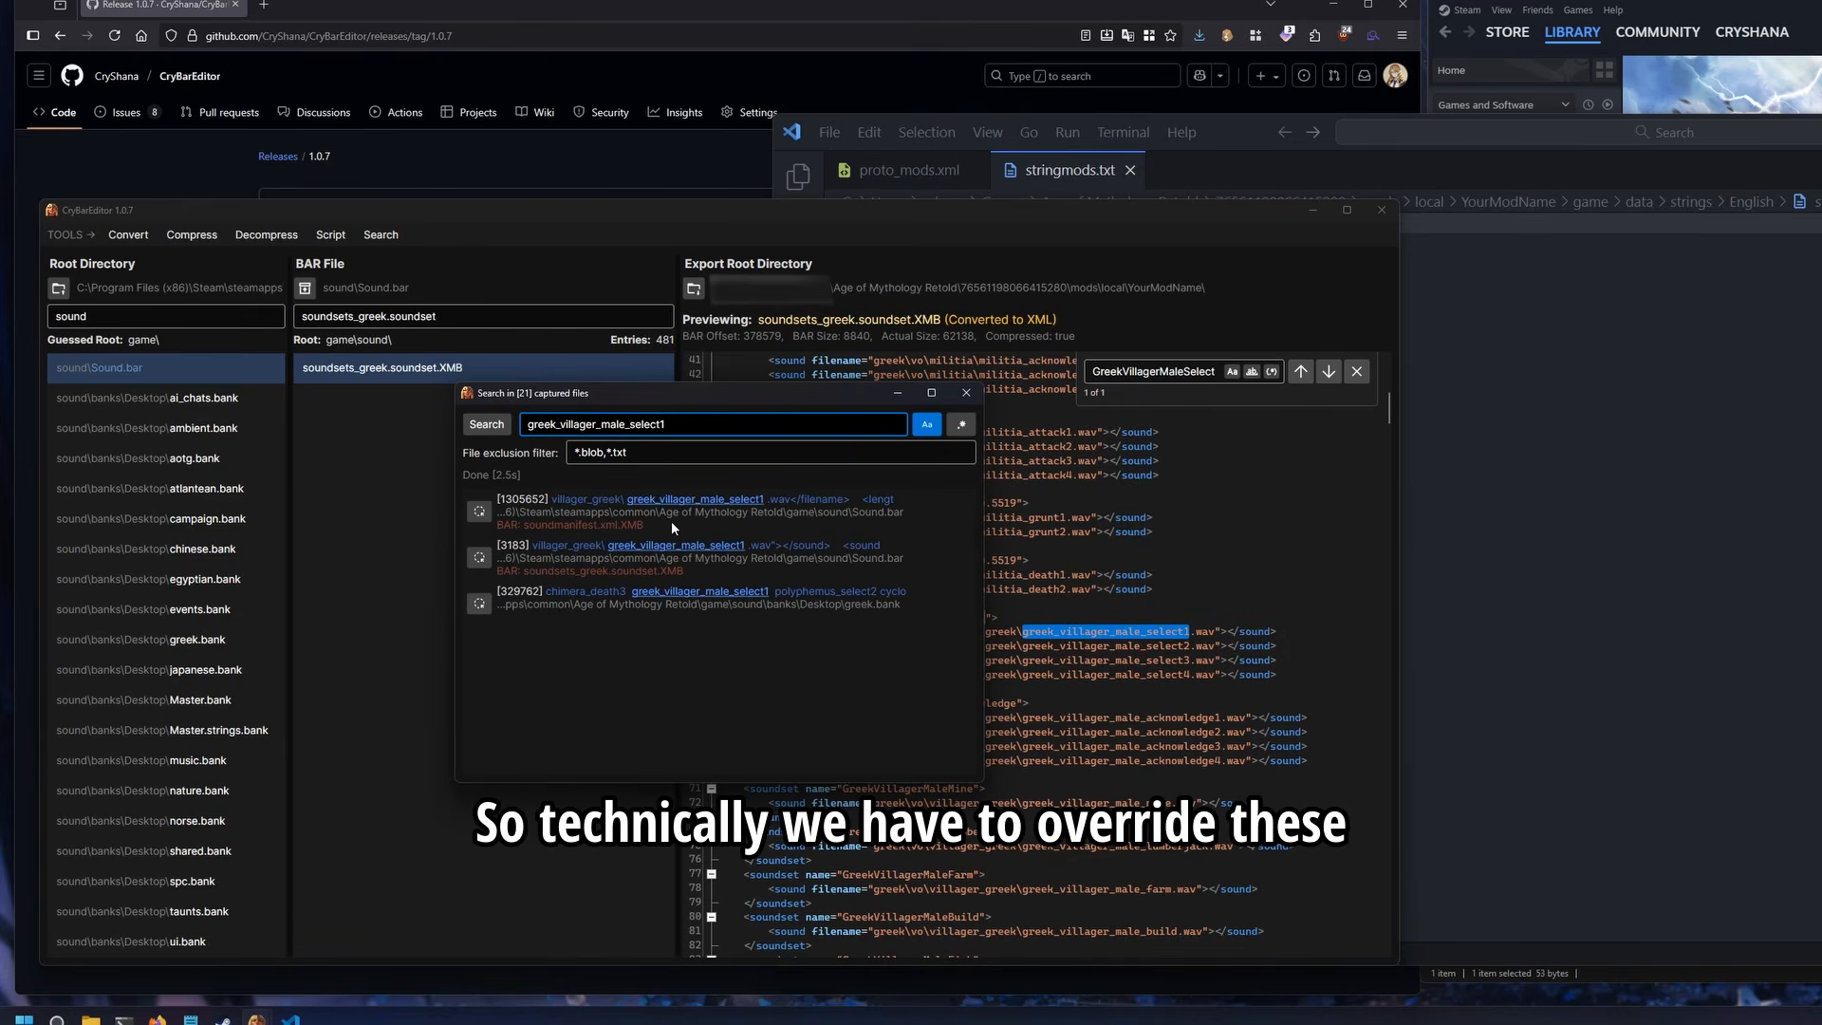
Preview the soundmanifest.xml.XMB search match and examine the greek_villager_male_select1 entry and its file path
click(510, 501)
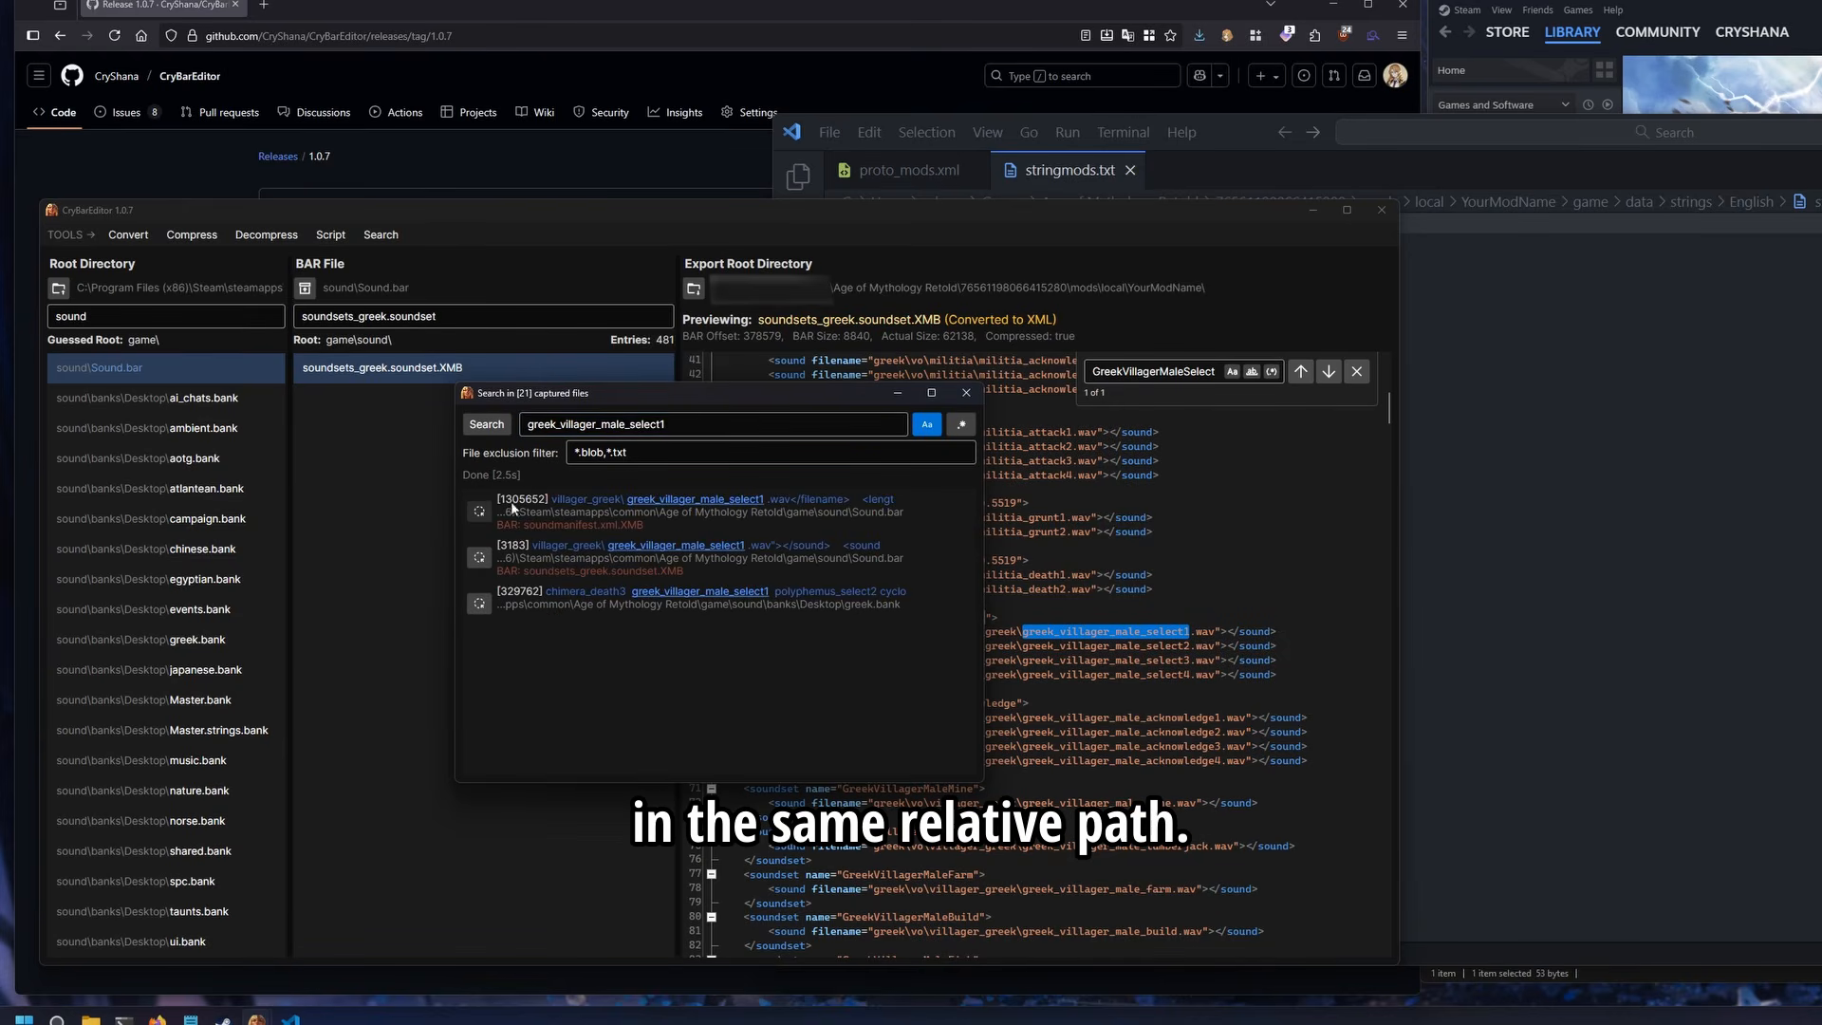
drag(706, 409, 289, 446)
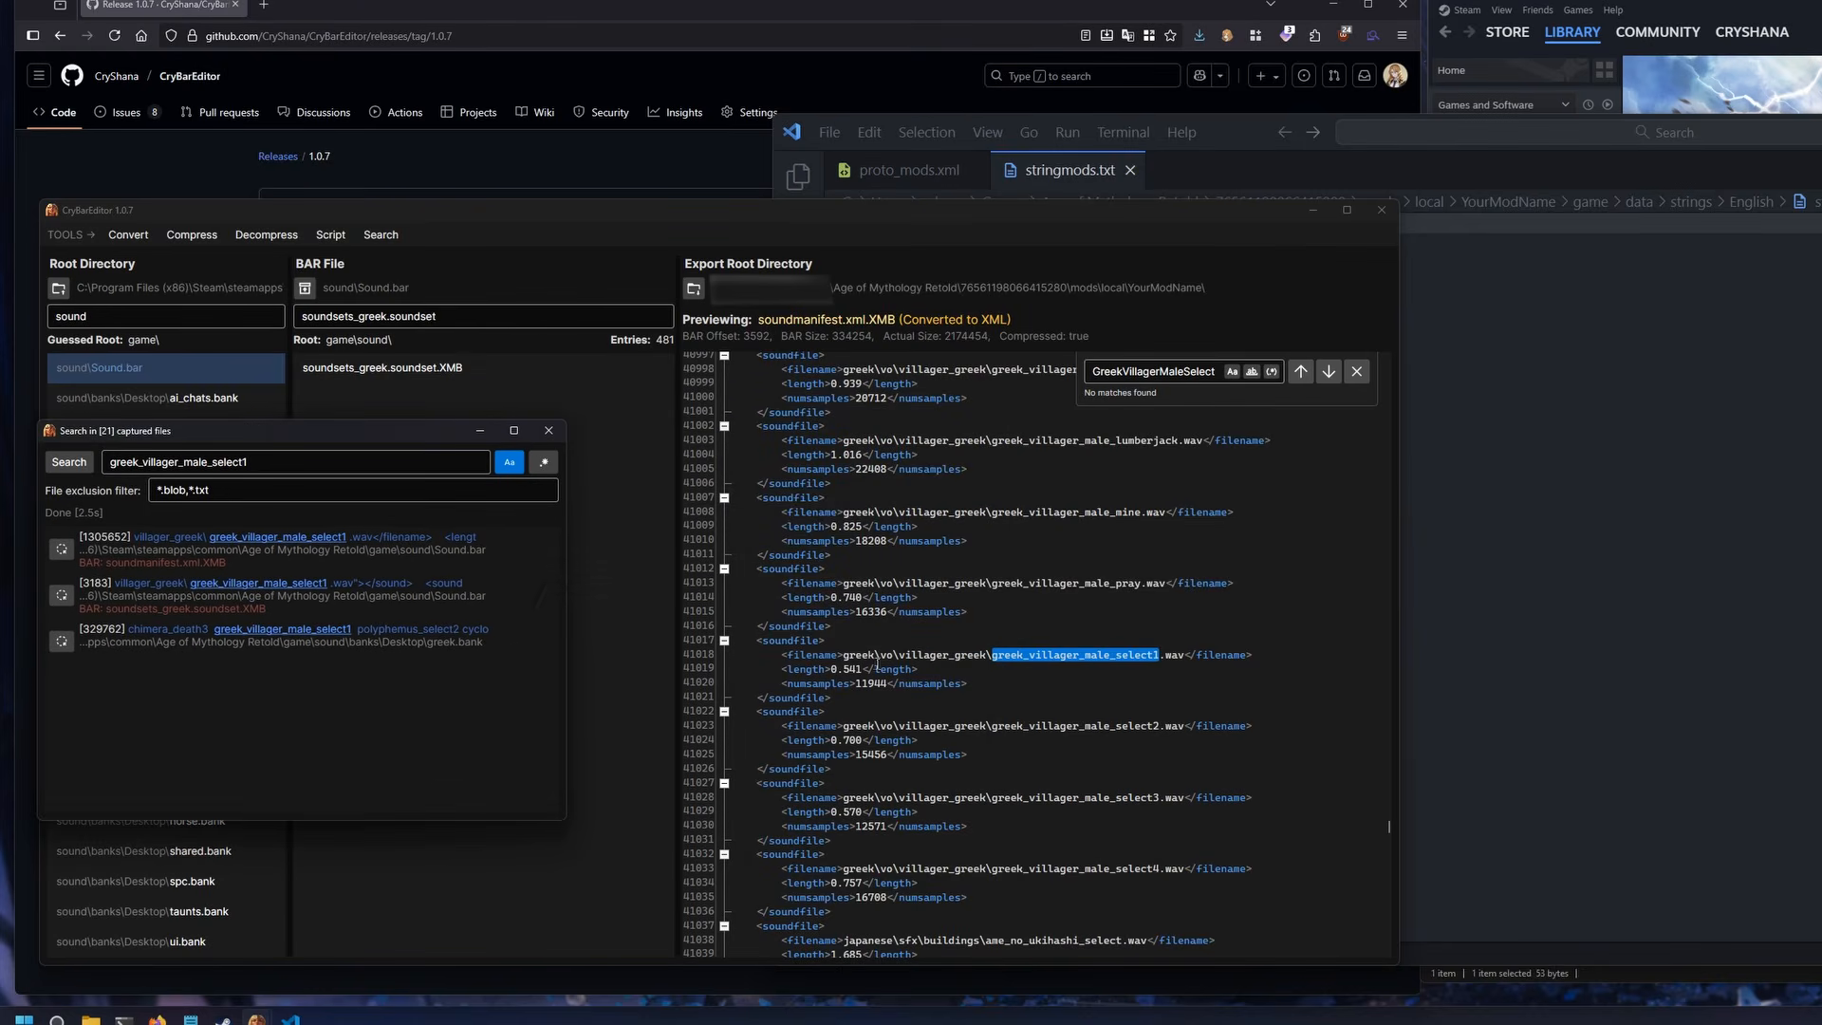
drag(758, 643, 870, 704)
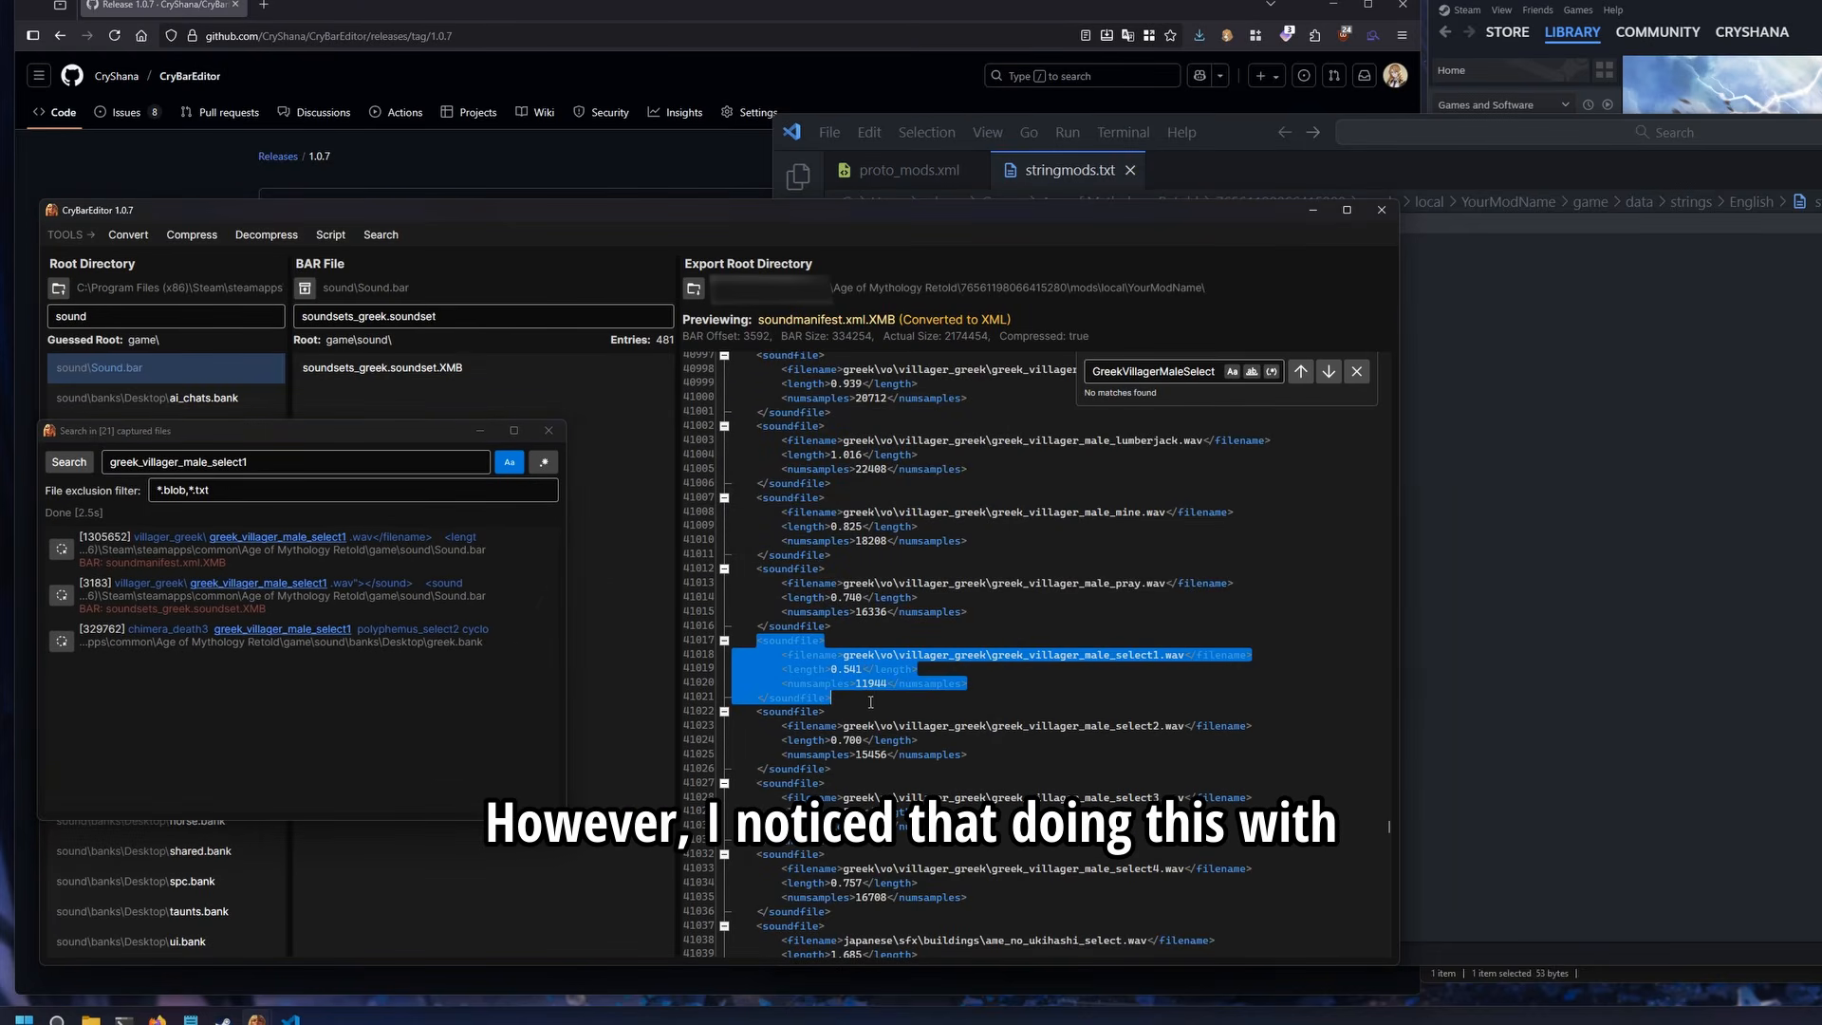
click(931, 684)
drag(284, 431, 507, 408)
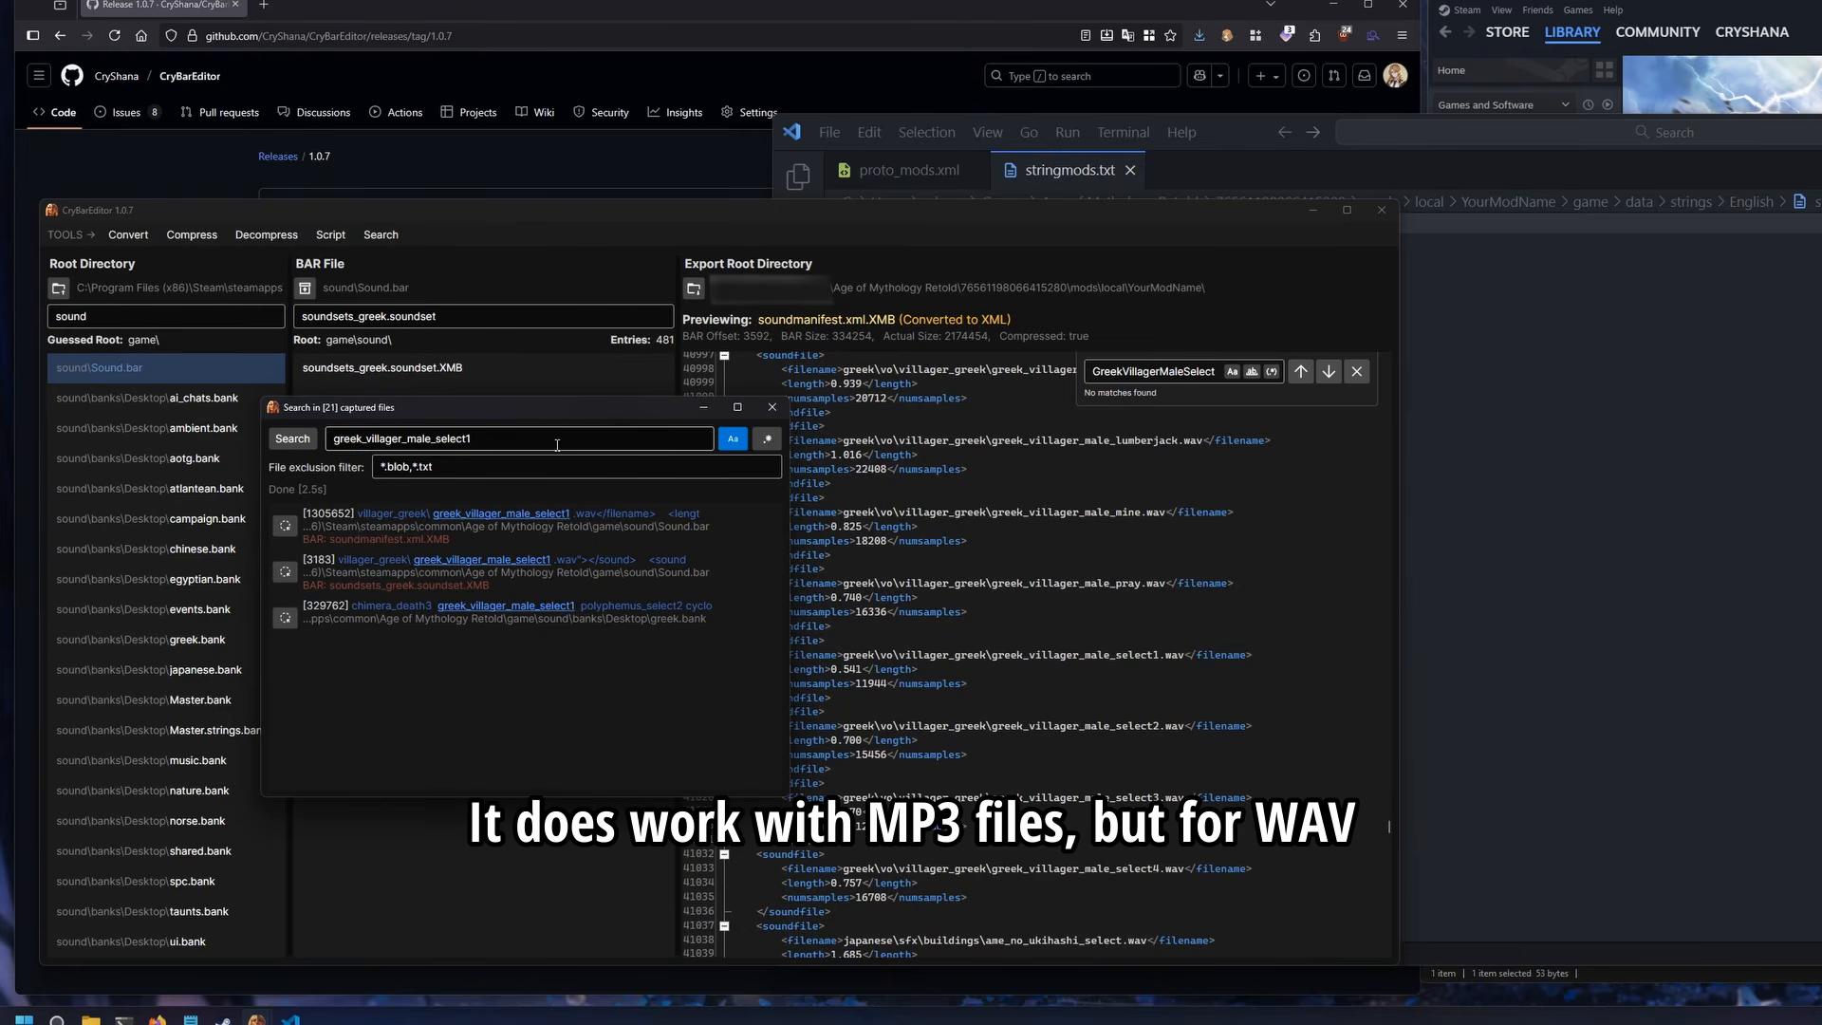
drag(582, 419, 373, 425)
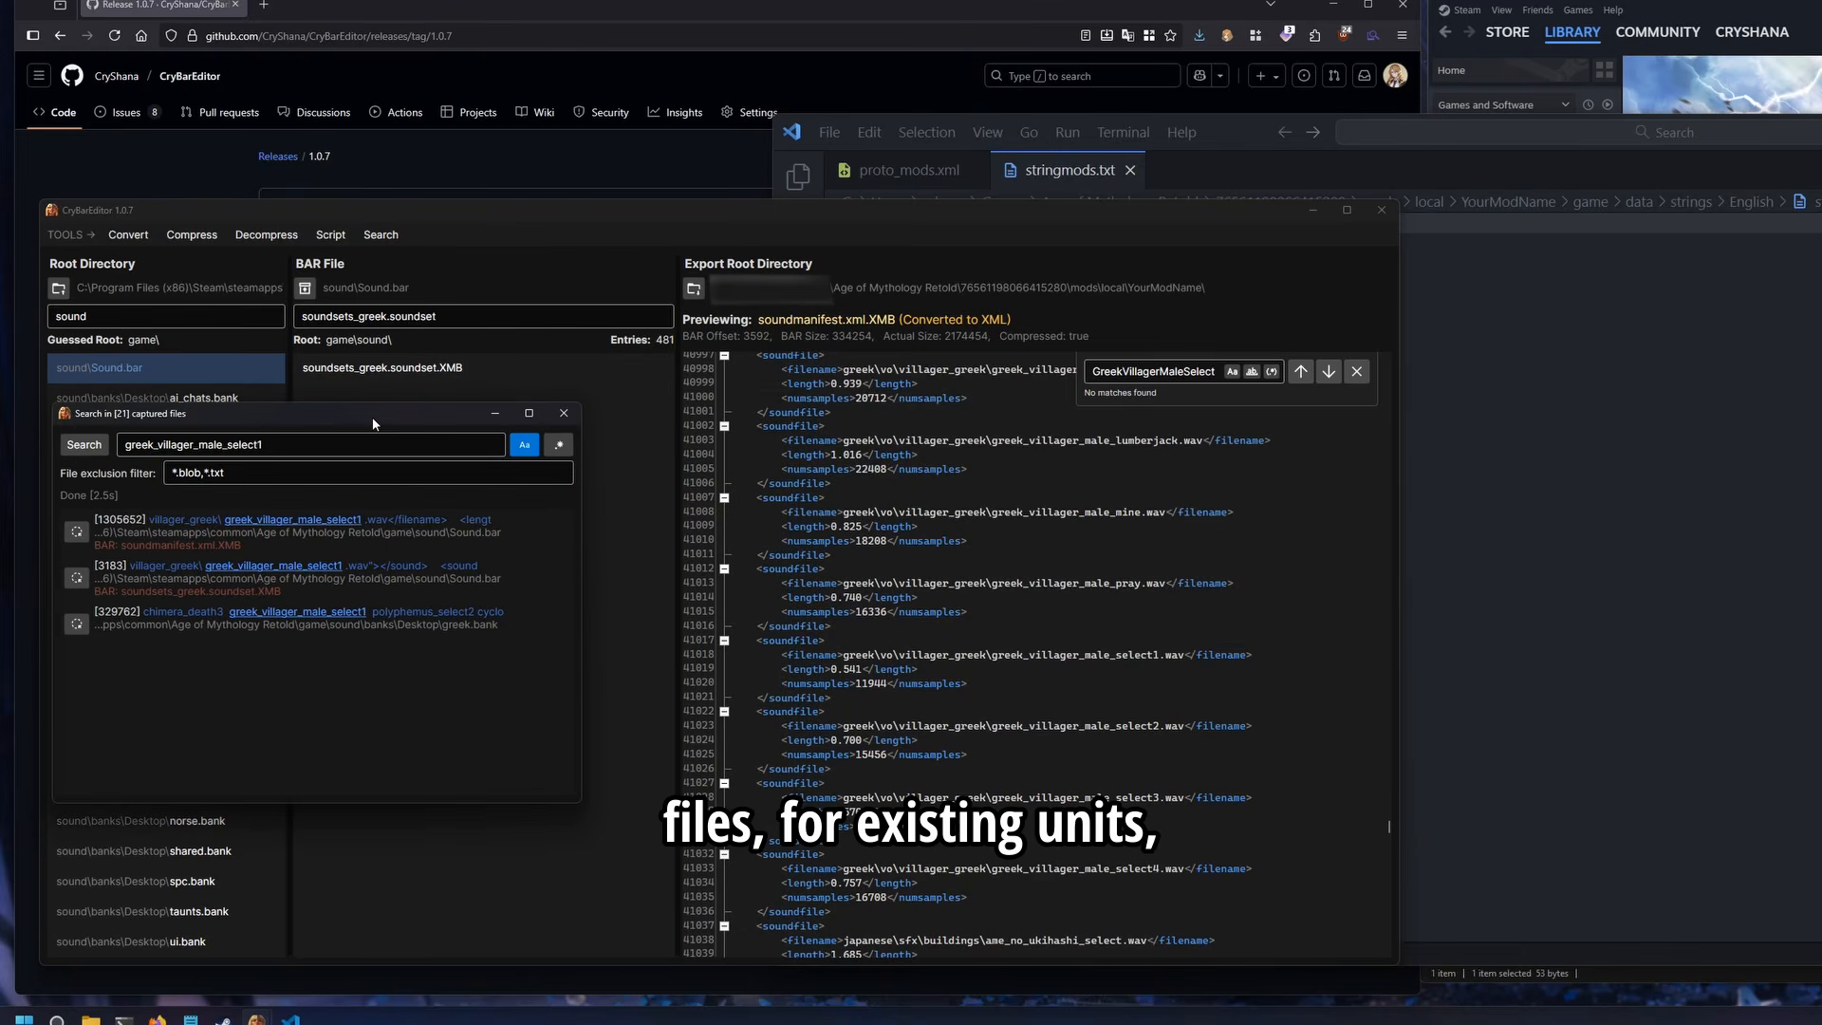
drag(762, 644, 850, 697)
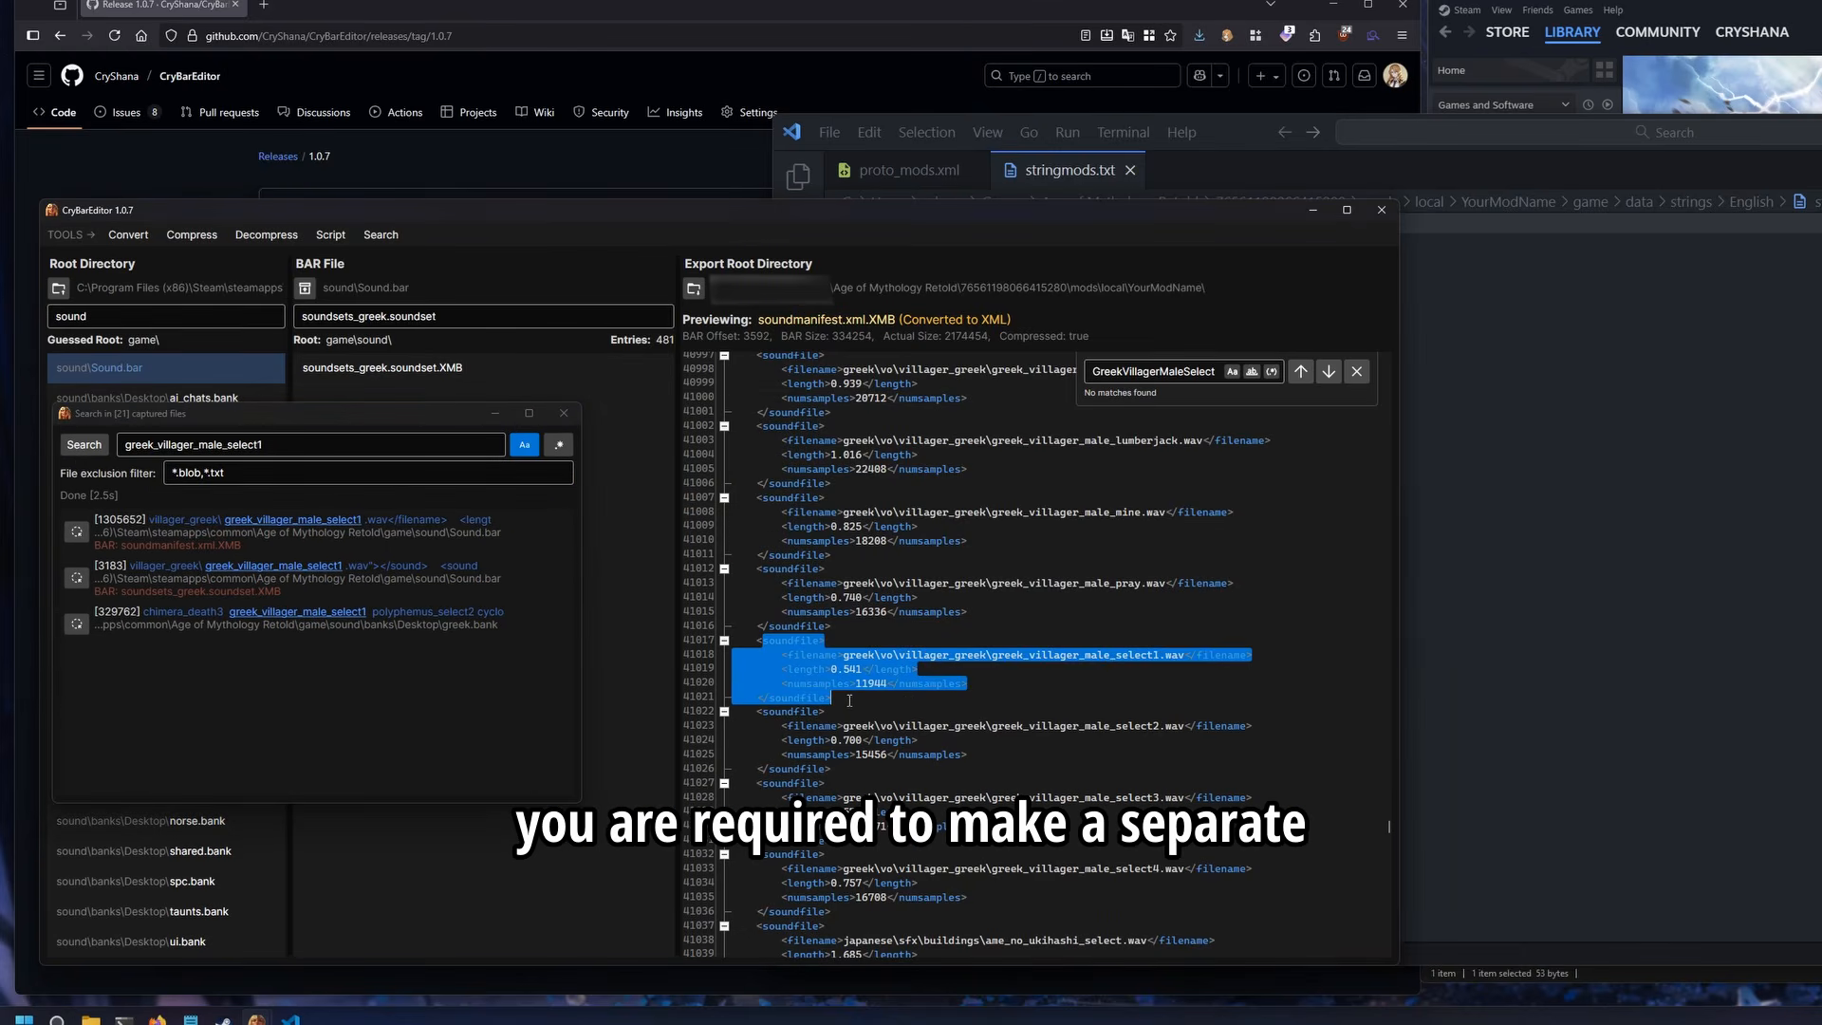
click(894, 704)
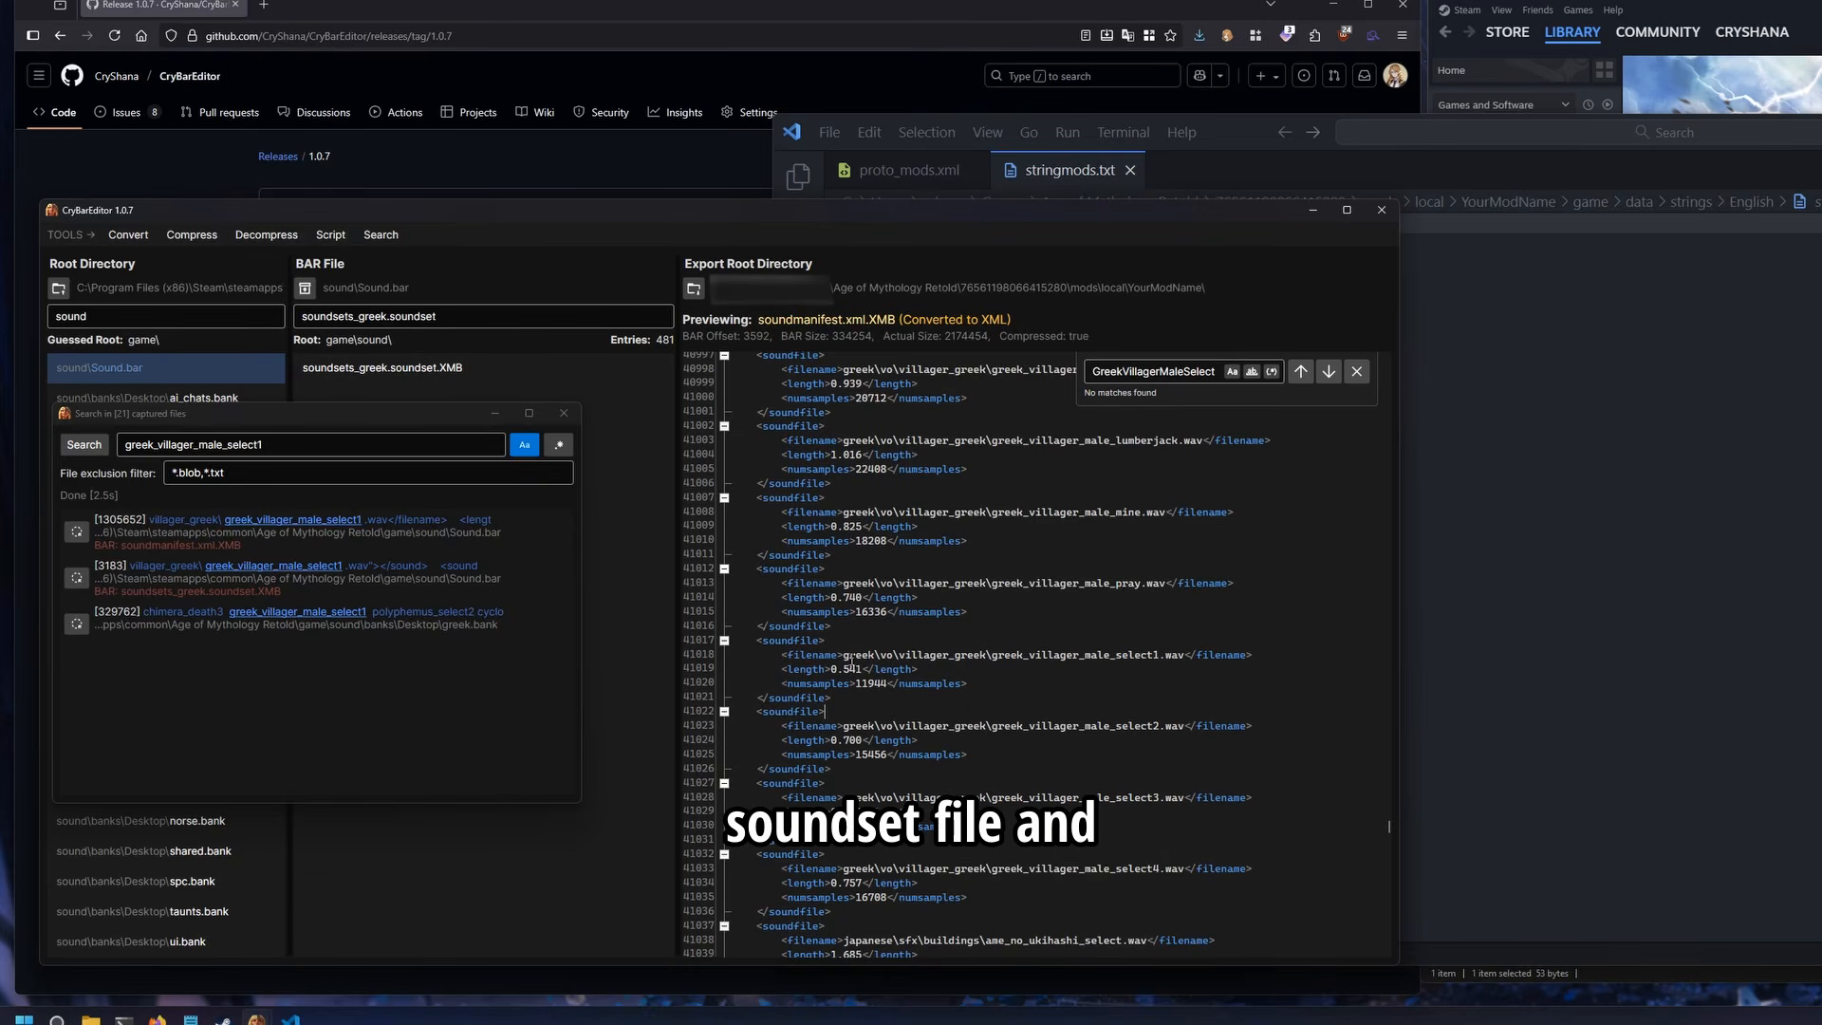
drag(845, 656, 1177, 657)
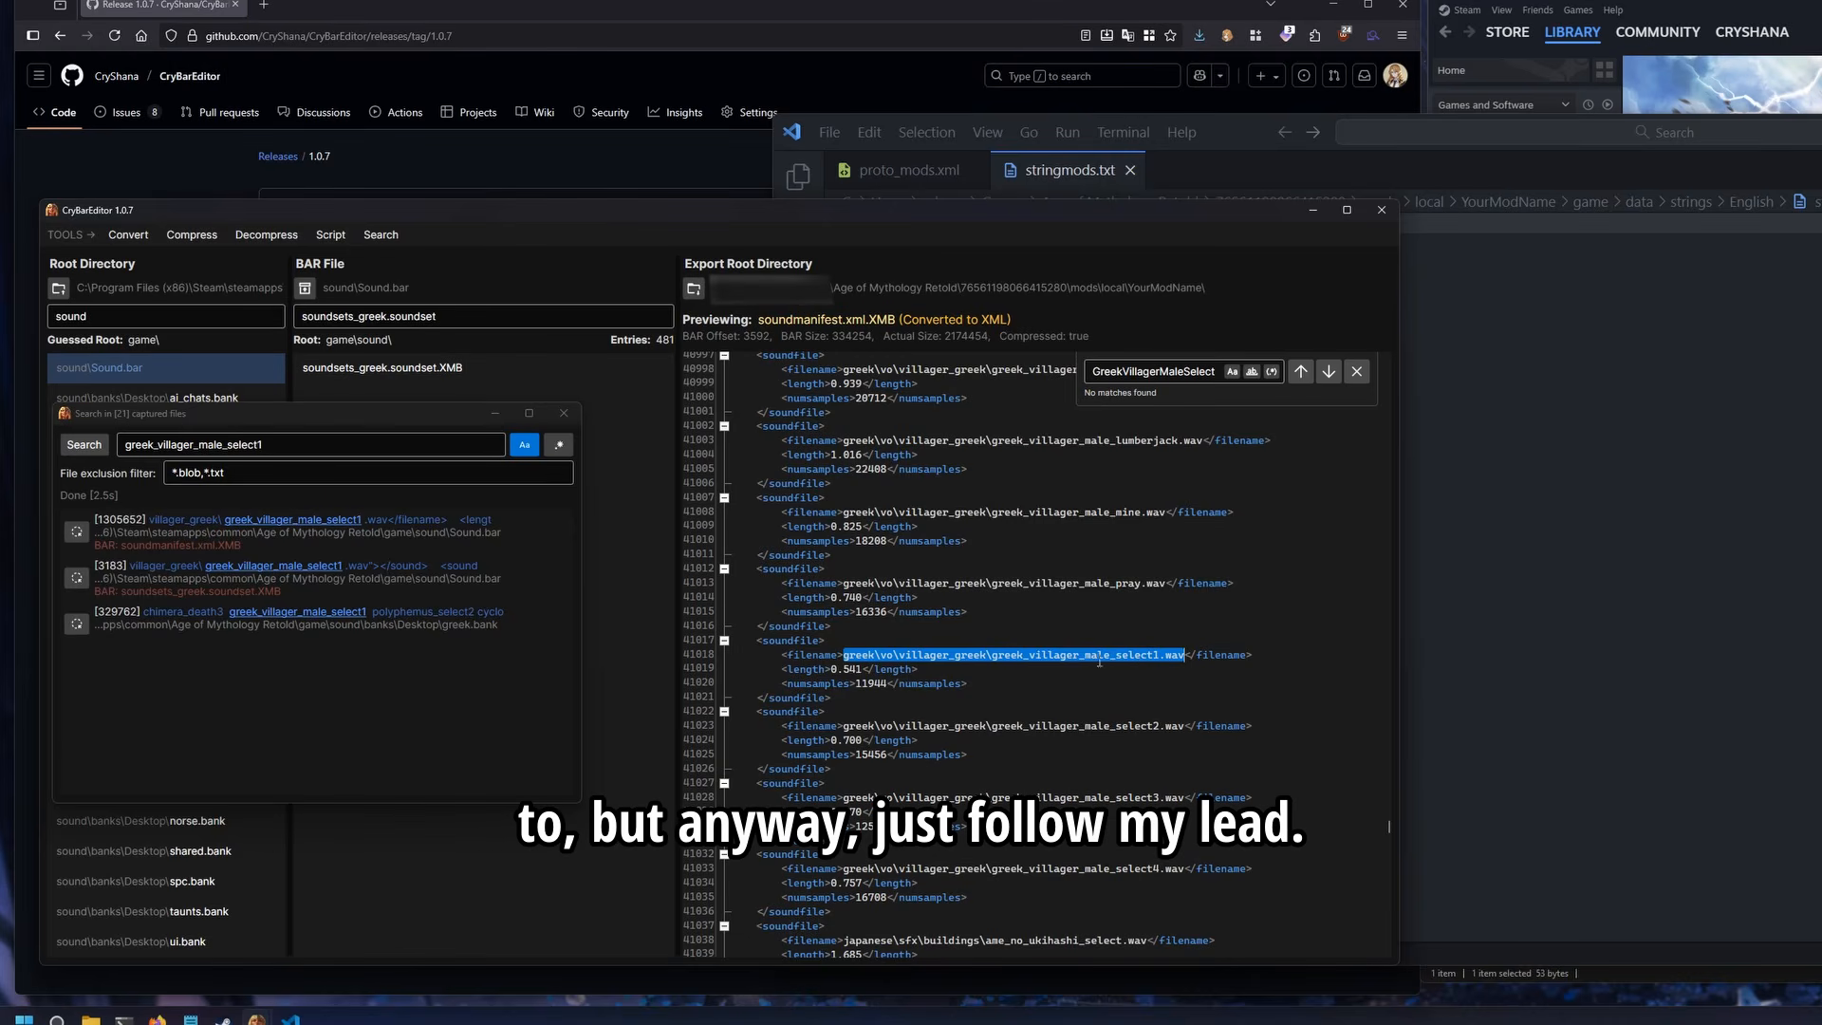
Load the greek.bank FMOD bank, filter its events by villager and preview the GreekVillagerFemaleLumberjack event
click(90, 1020)
click(209, 402)
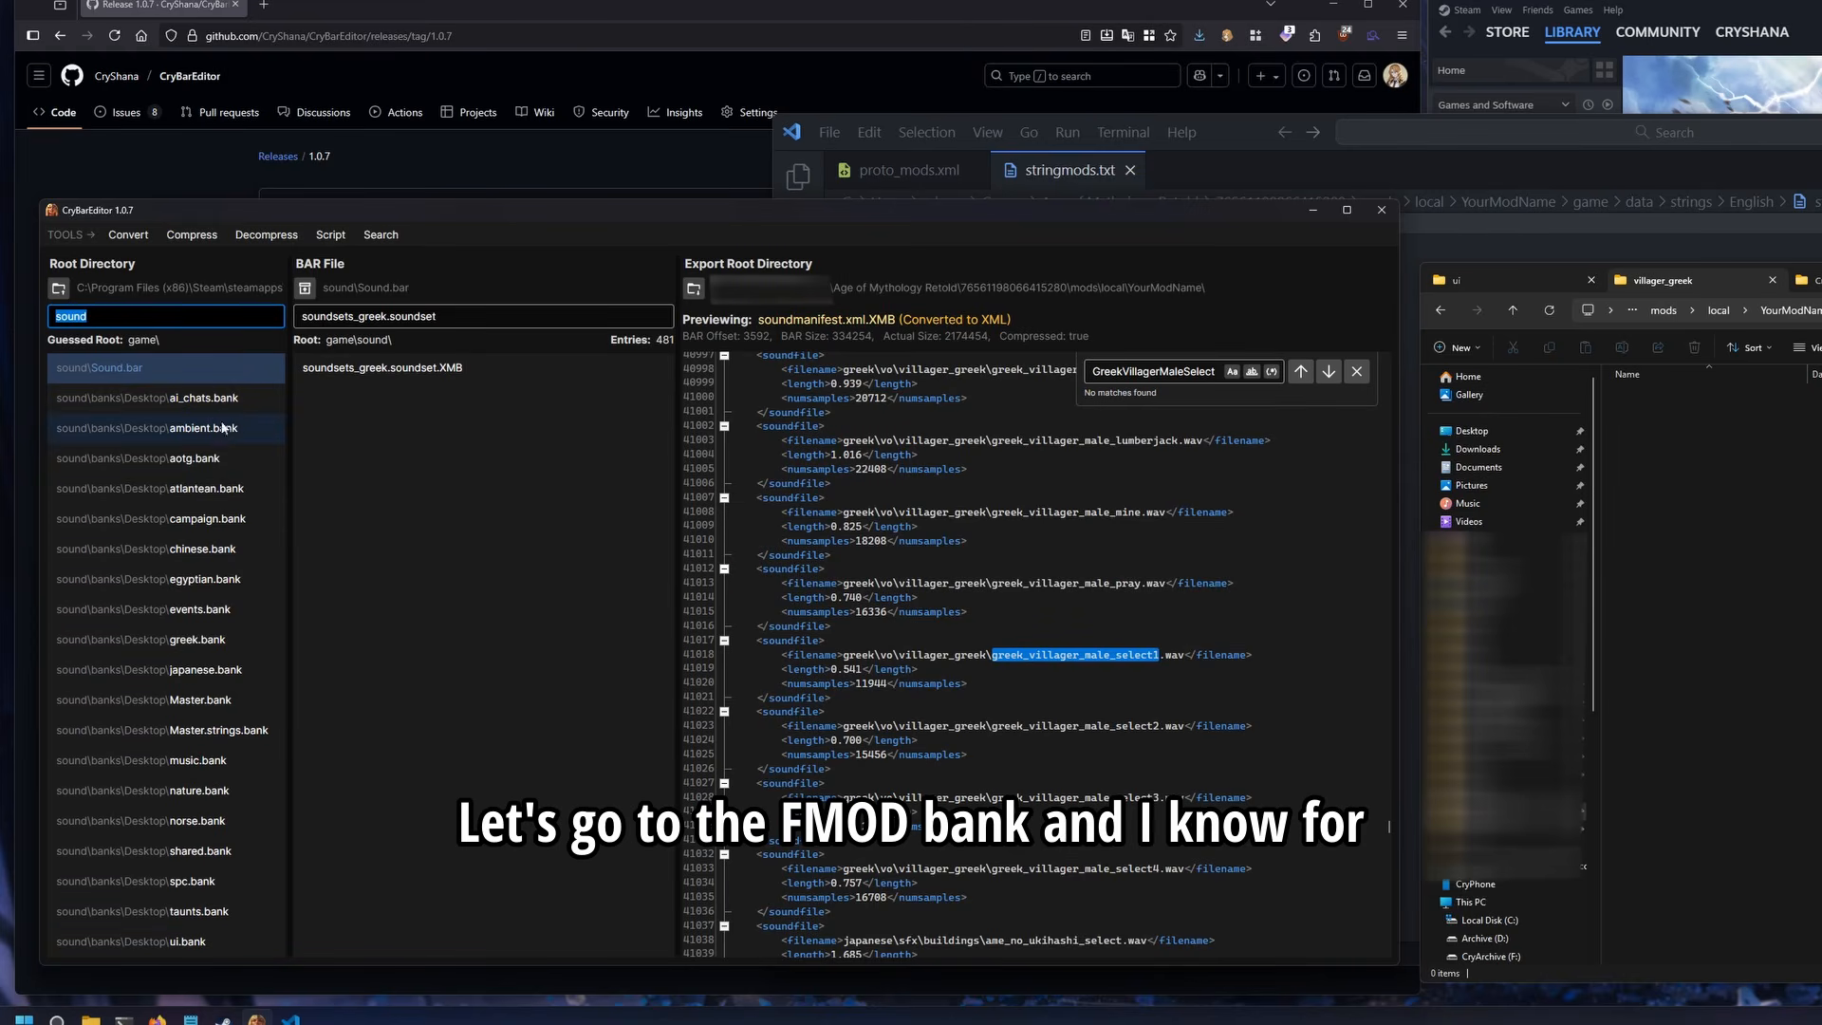
click(201, 641)
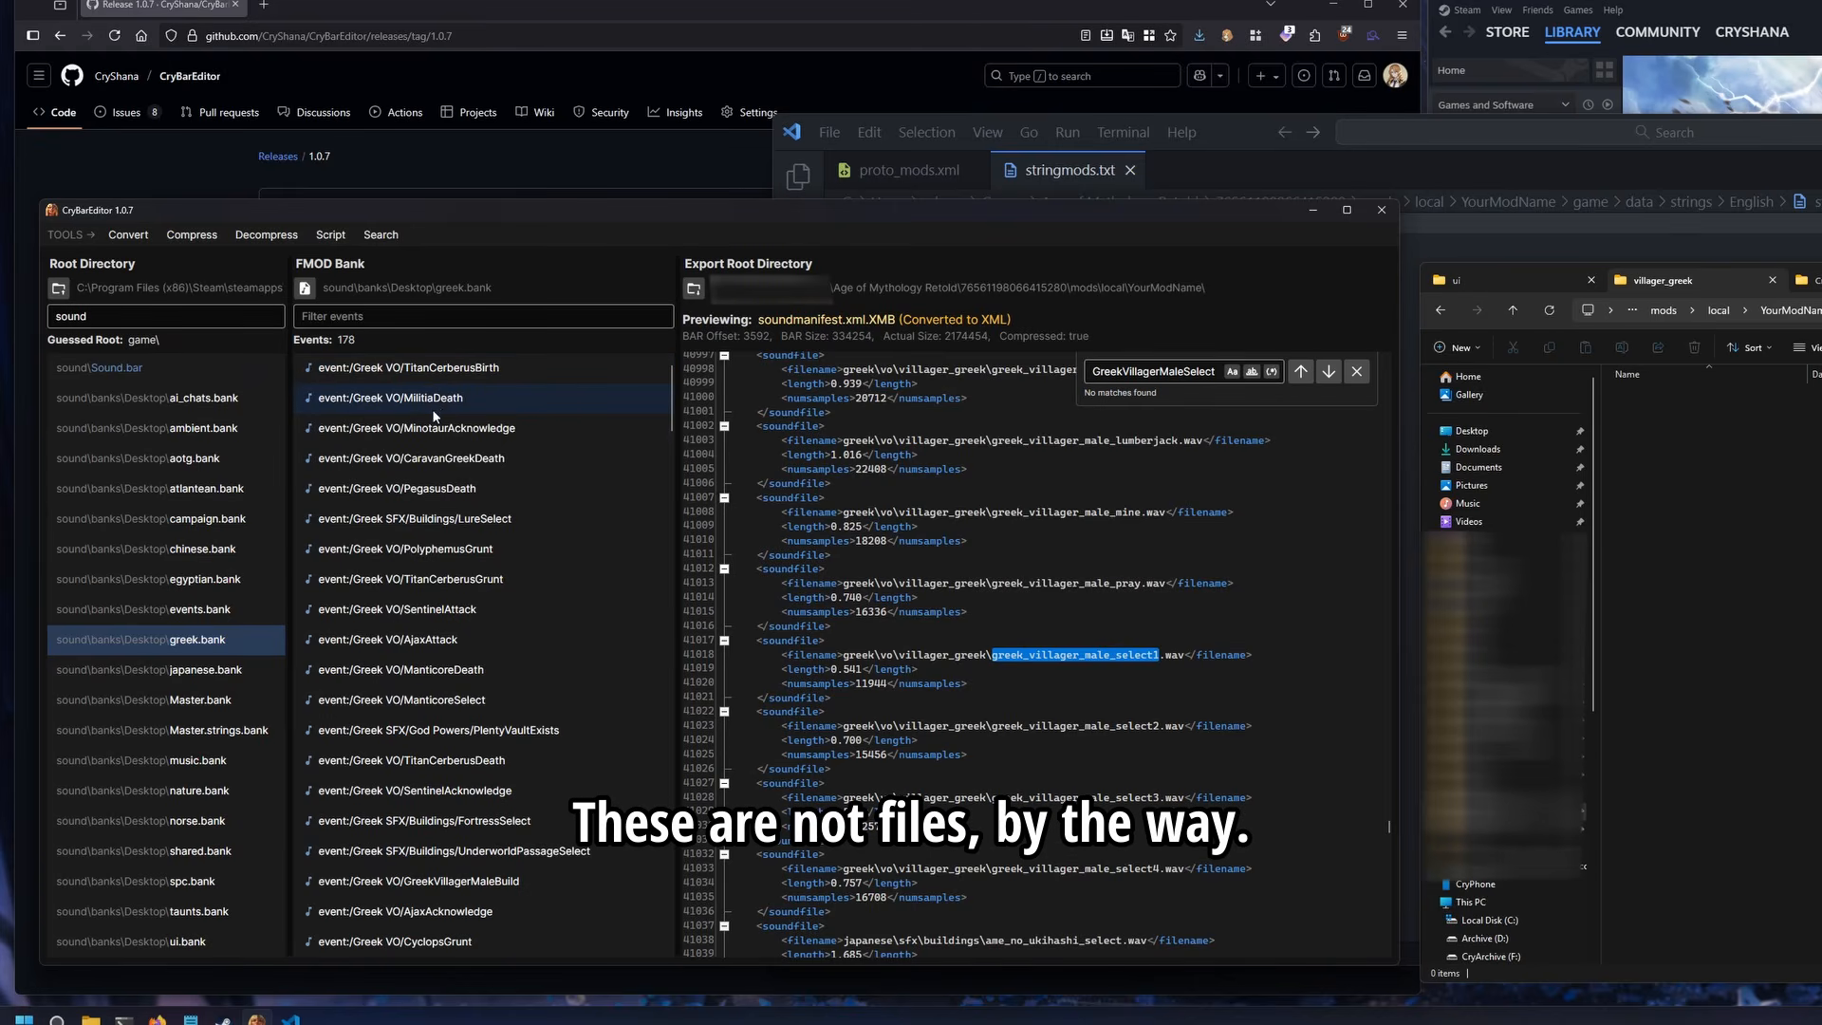
click(483, 319)
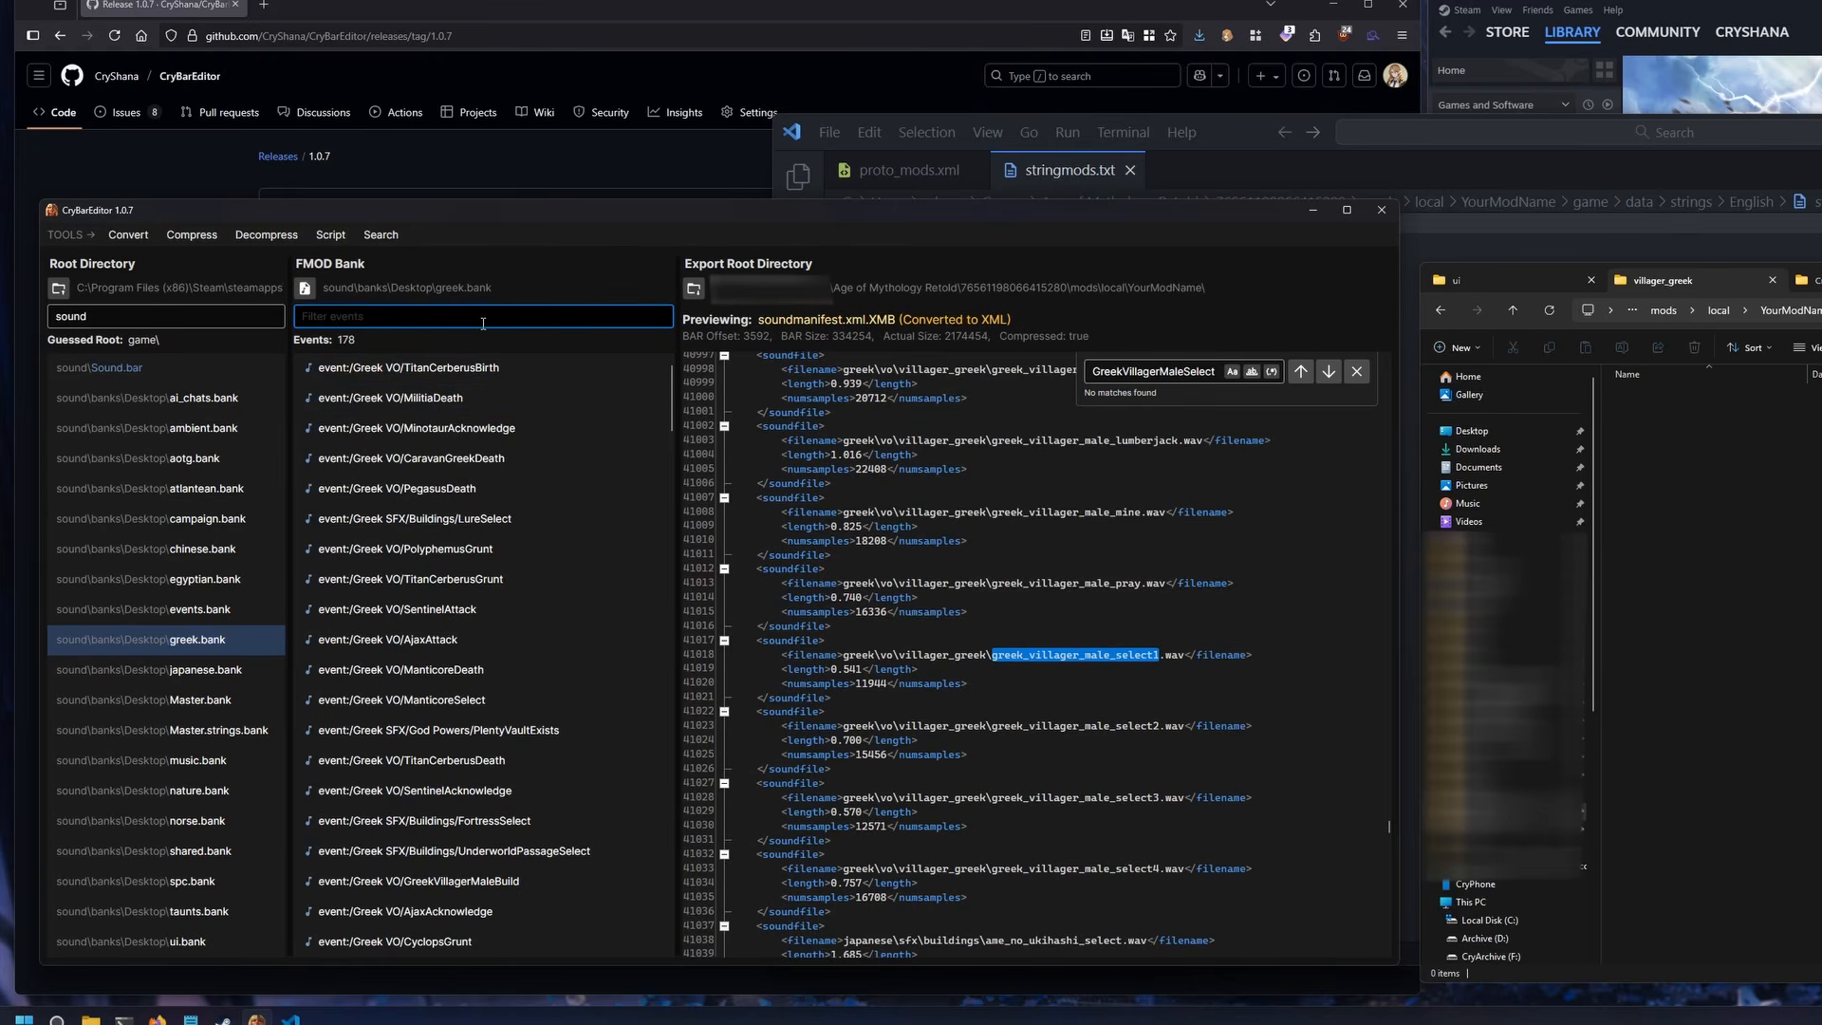
text(villager)
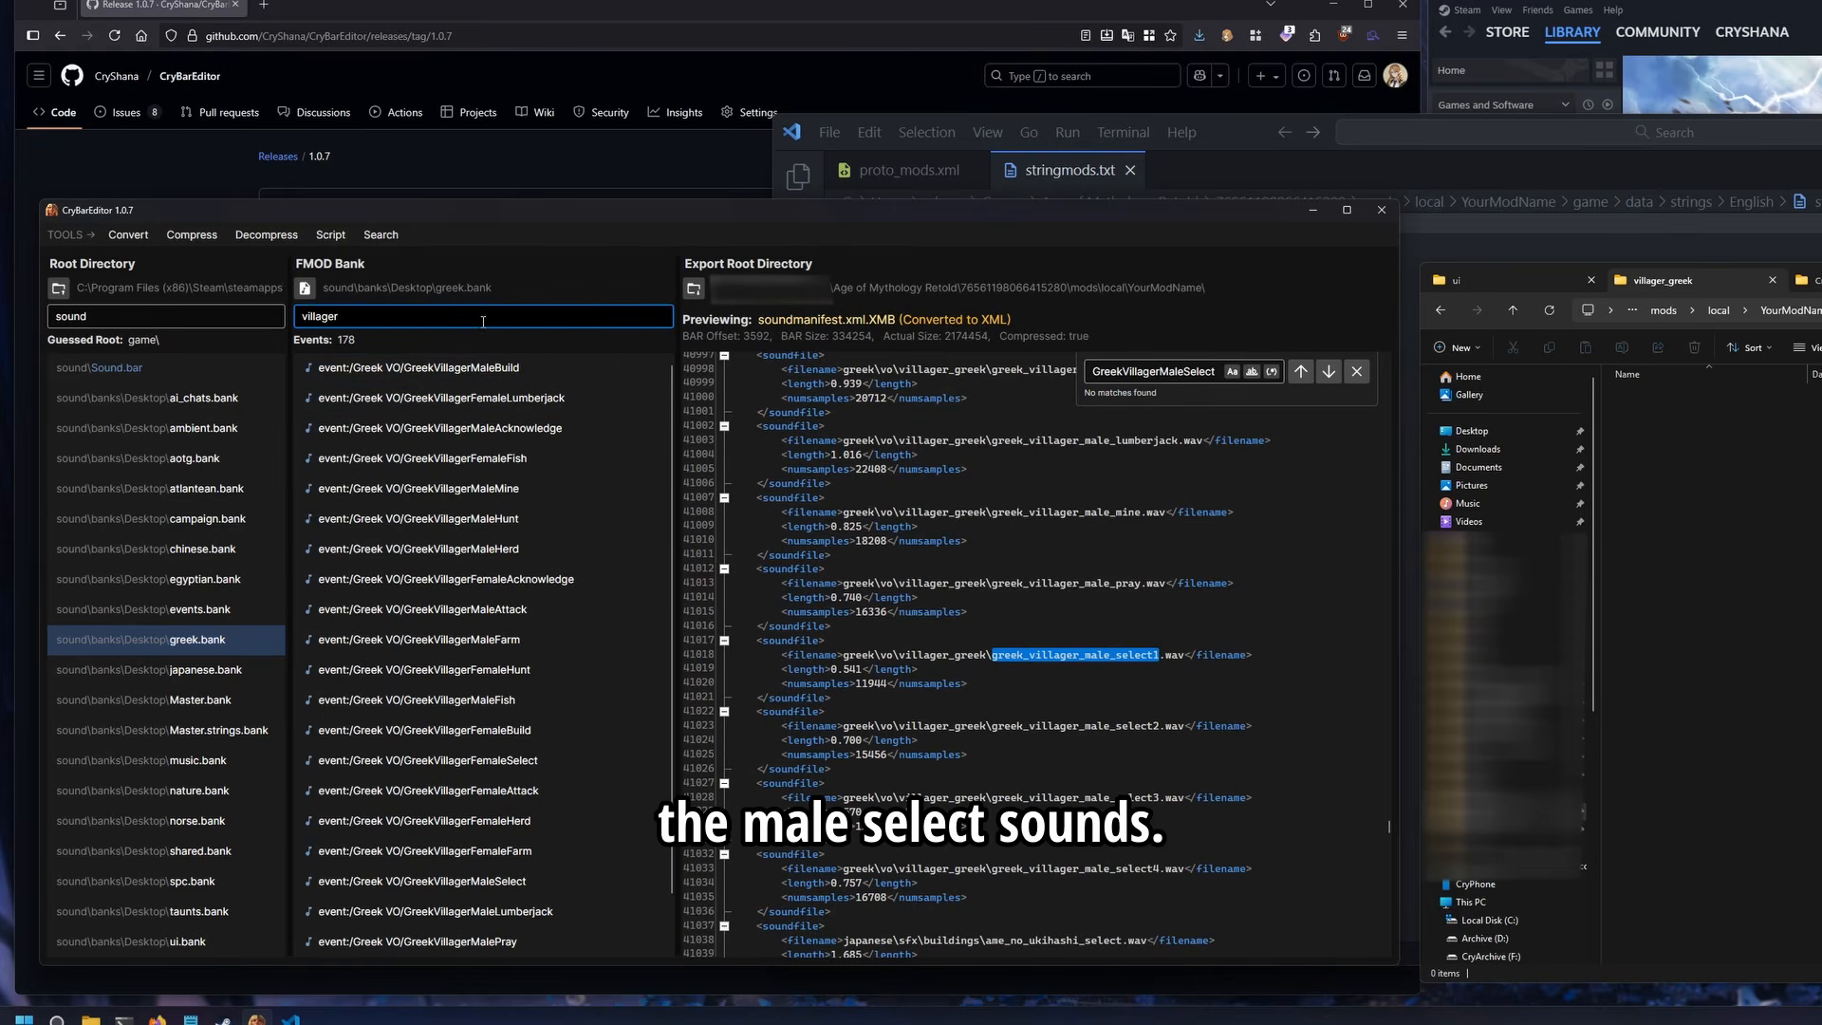
click(481, 368)
click(498, 408)
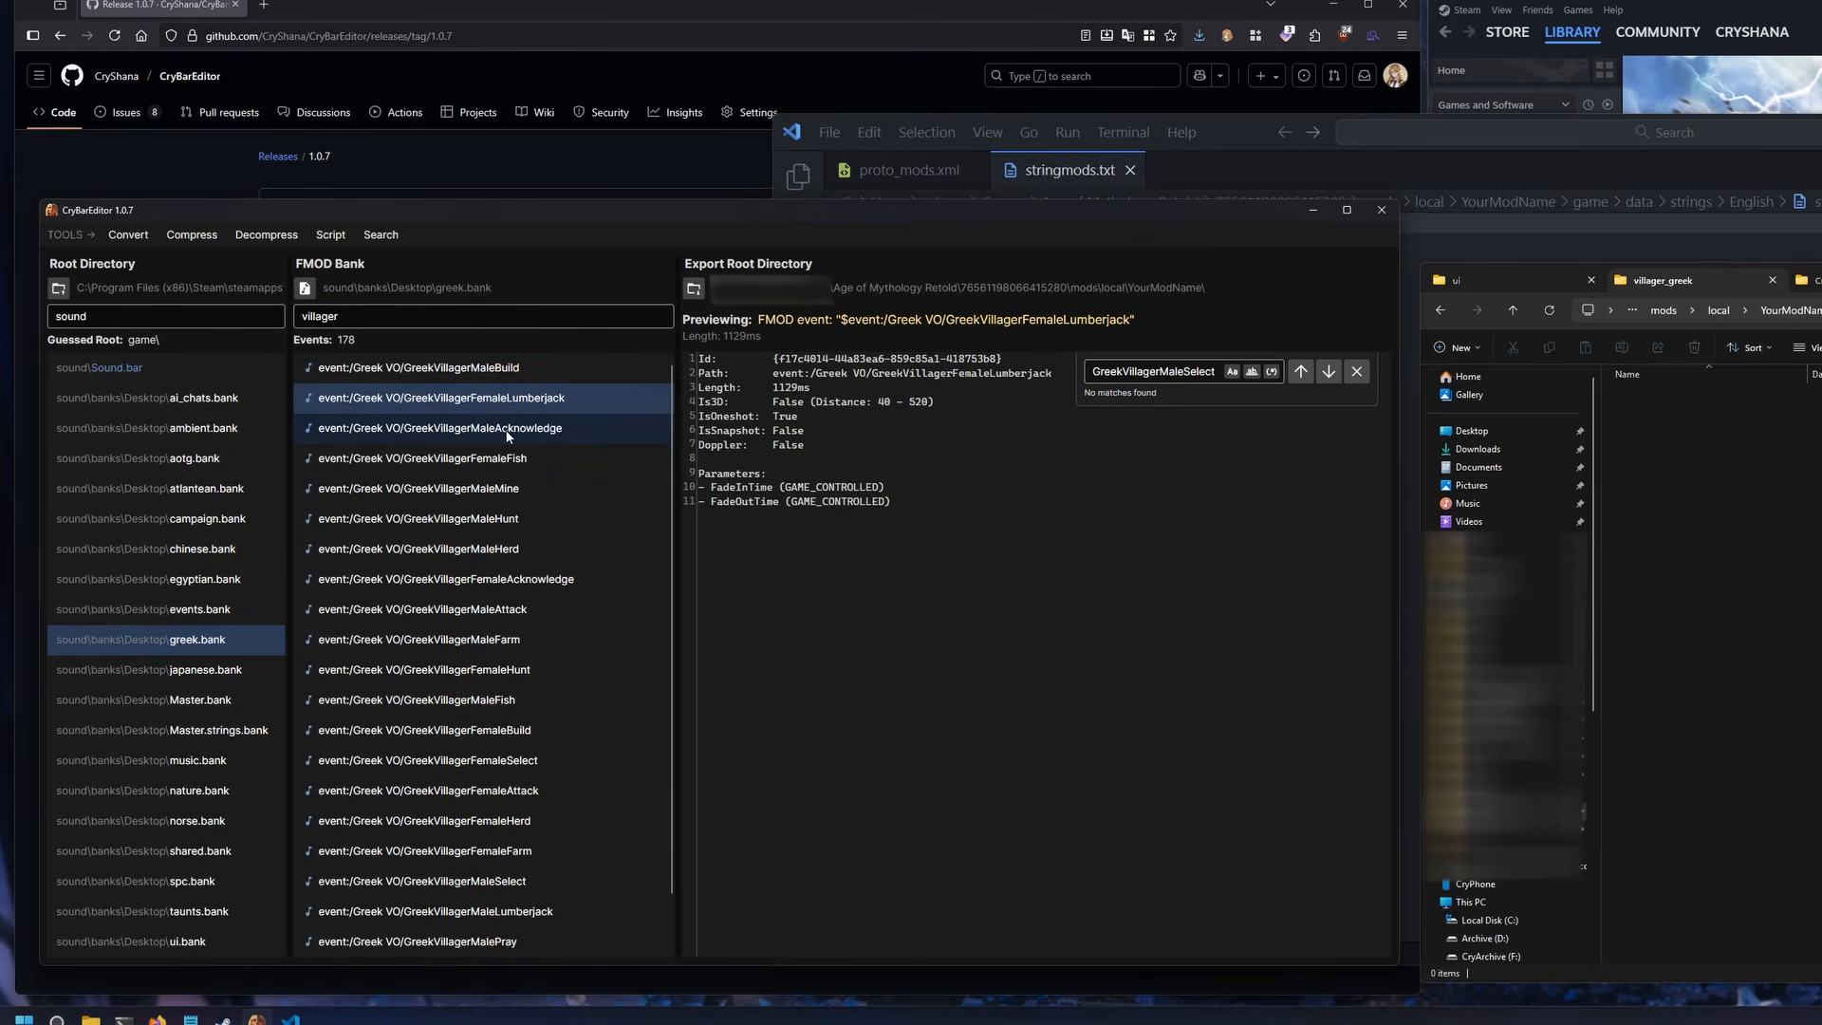
Narrow the event filter to villagermalese and play the GreekVillagerMaleSelect event several times to hear its variations
click(429, 316)
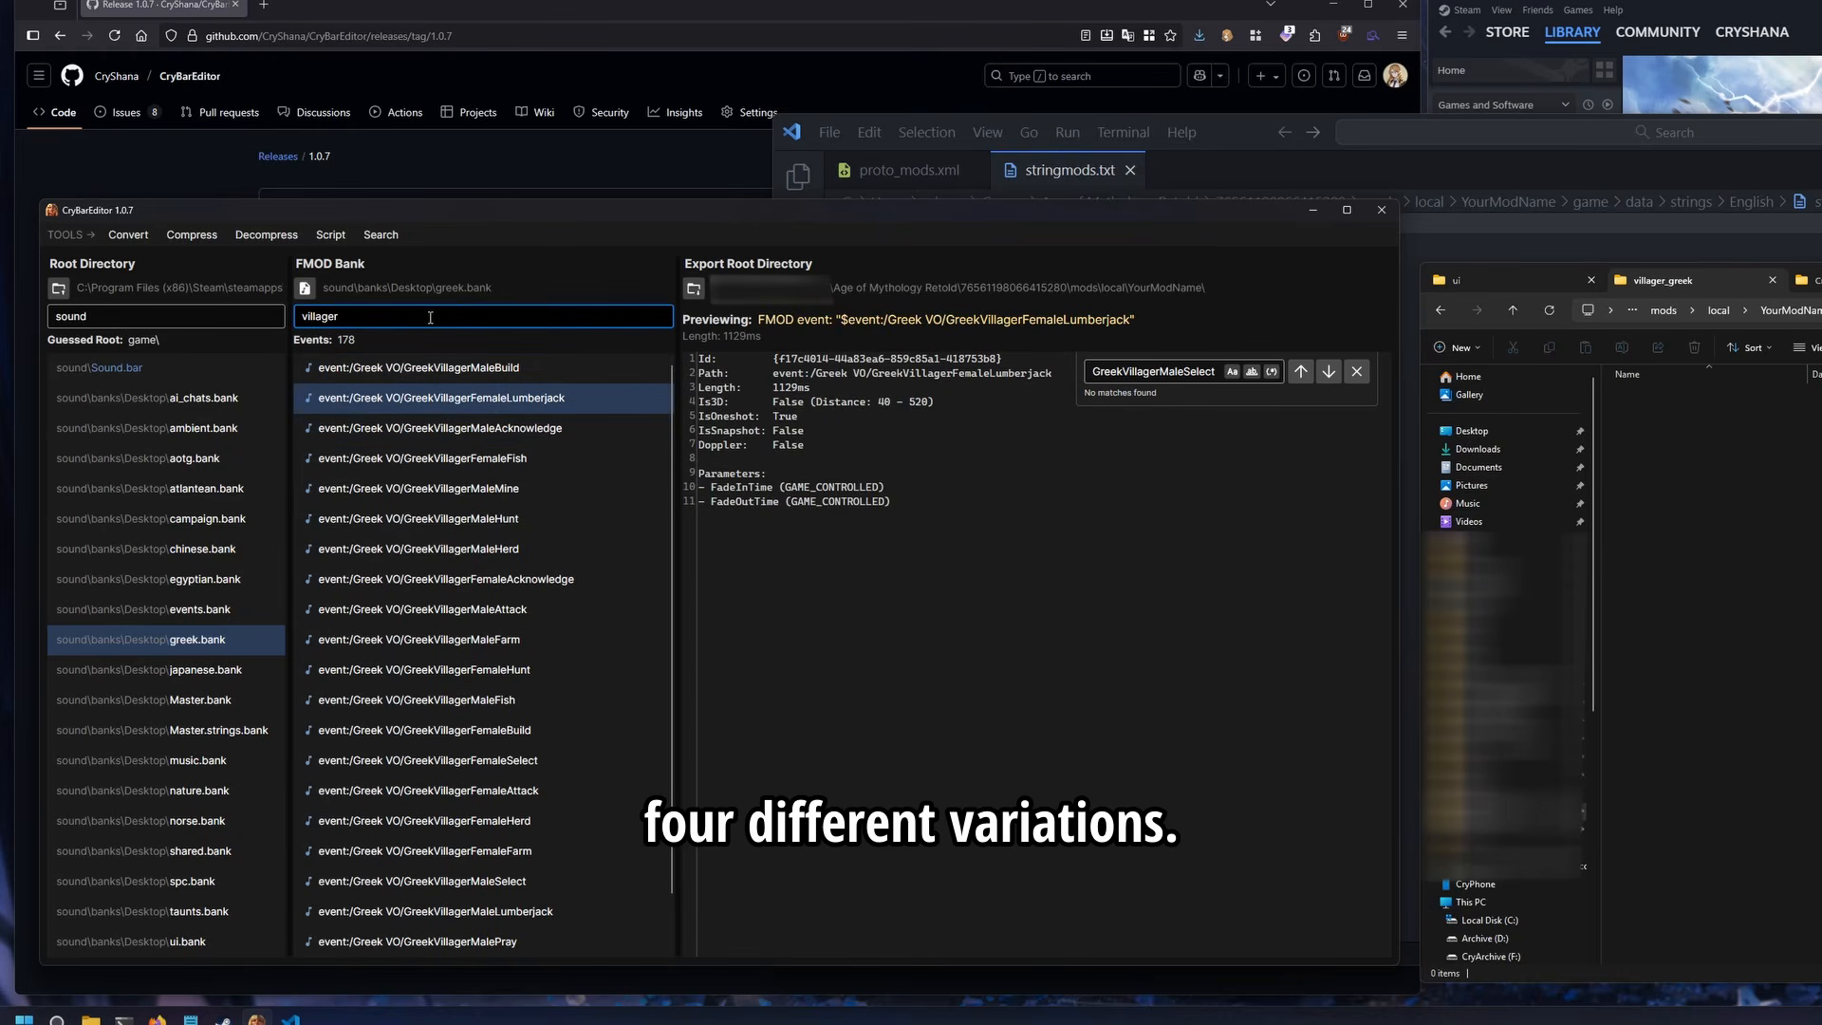
text(malese)
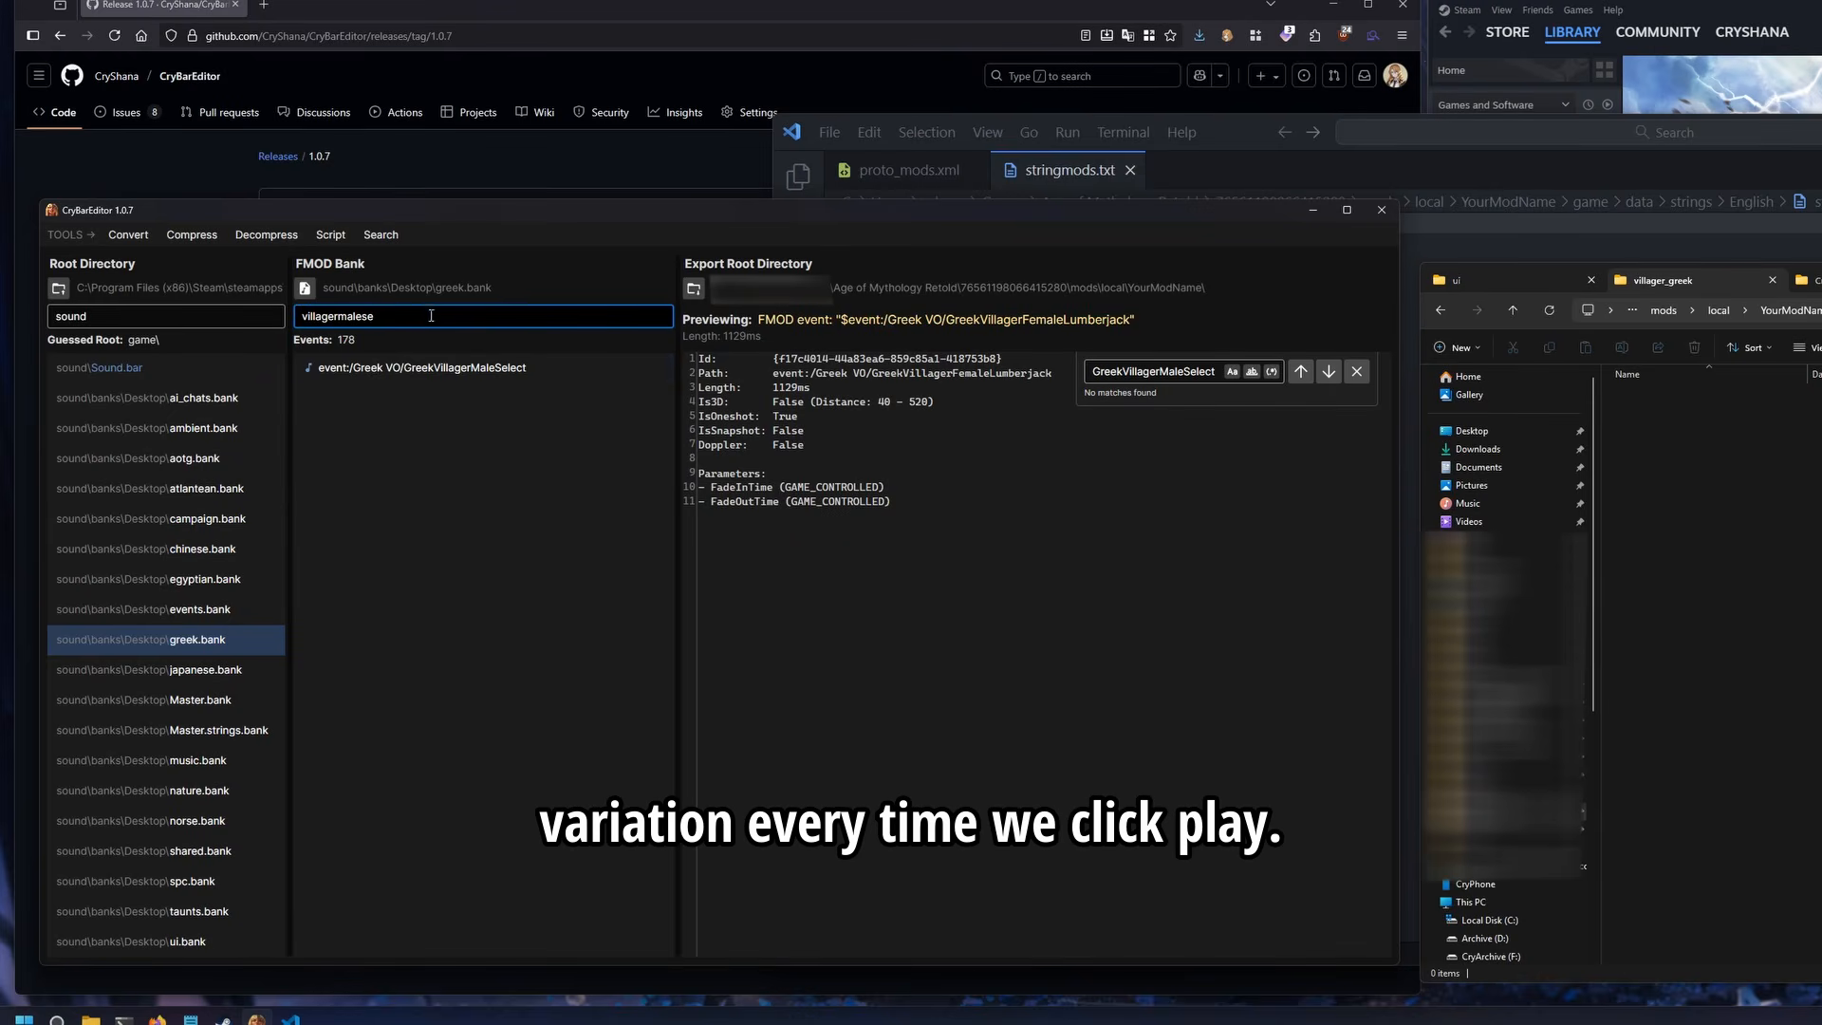
click(448, 373)
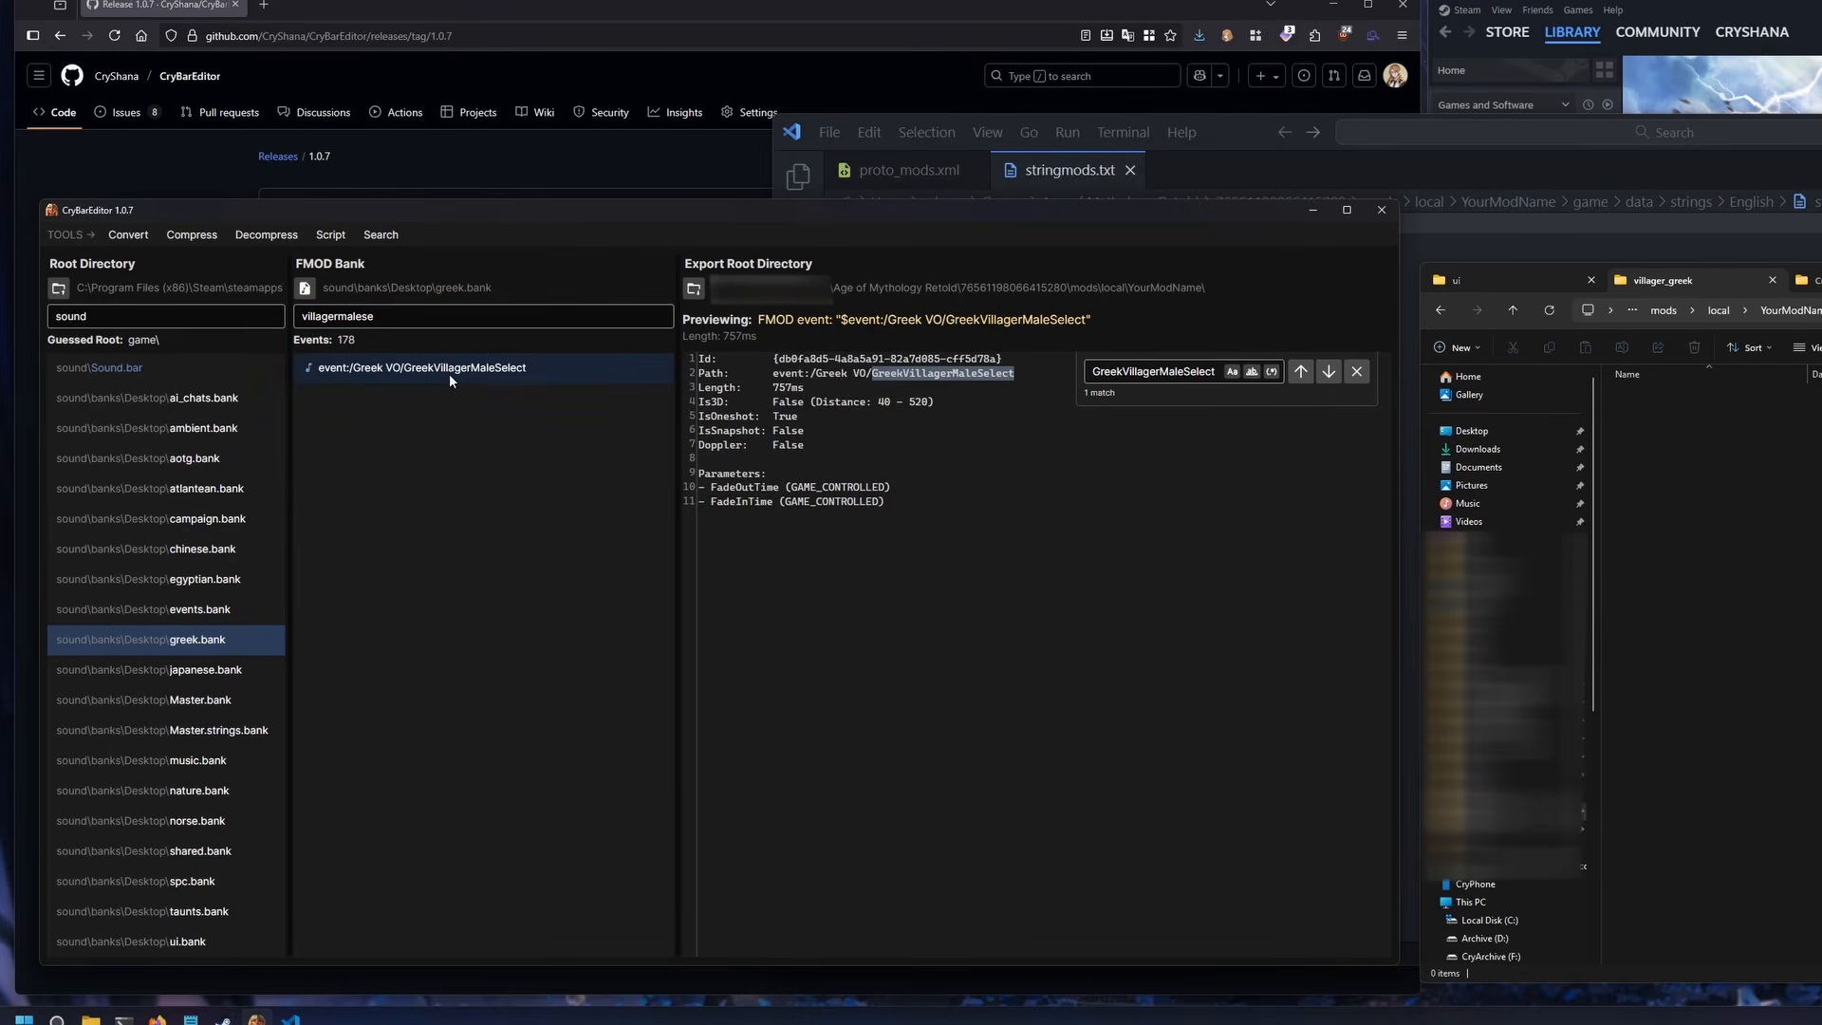
right_click(513, 371)
click(546, 382)
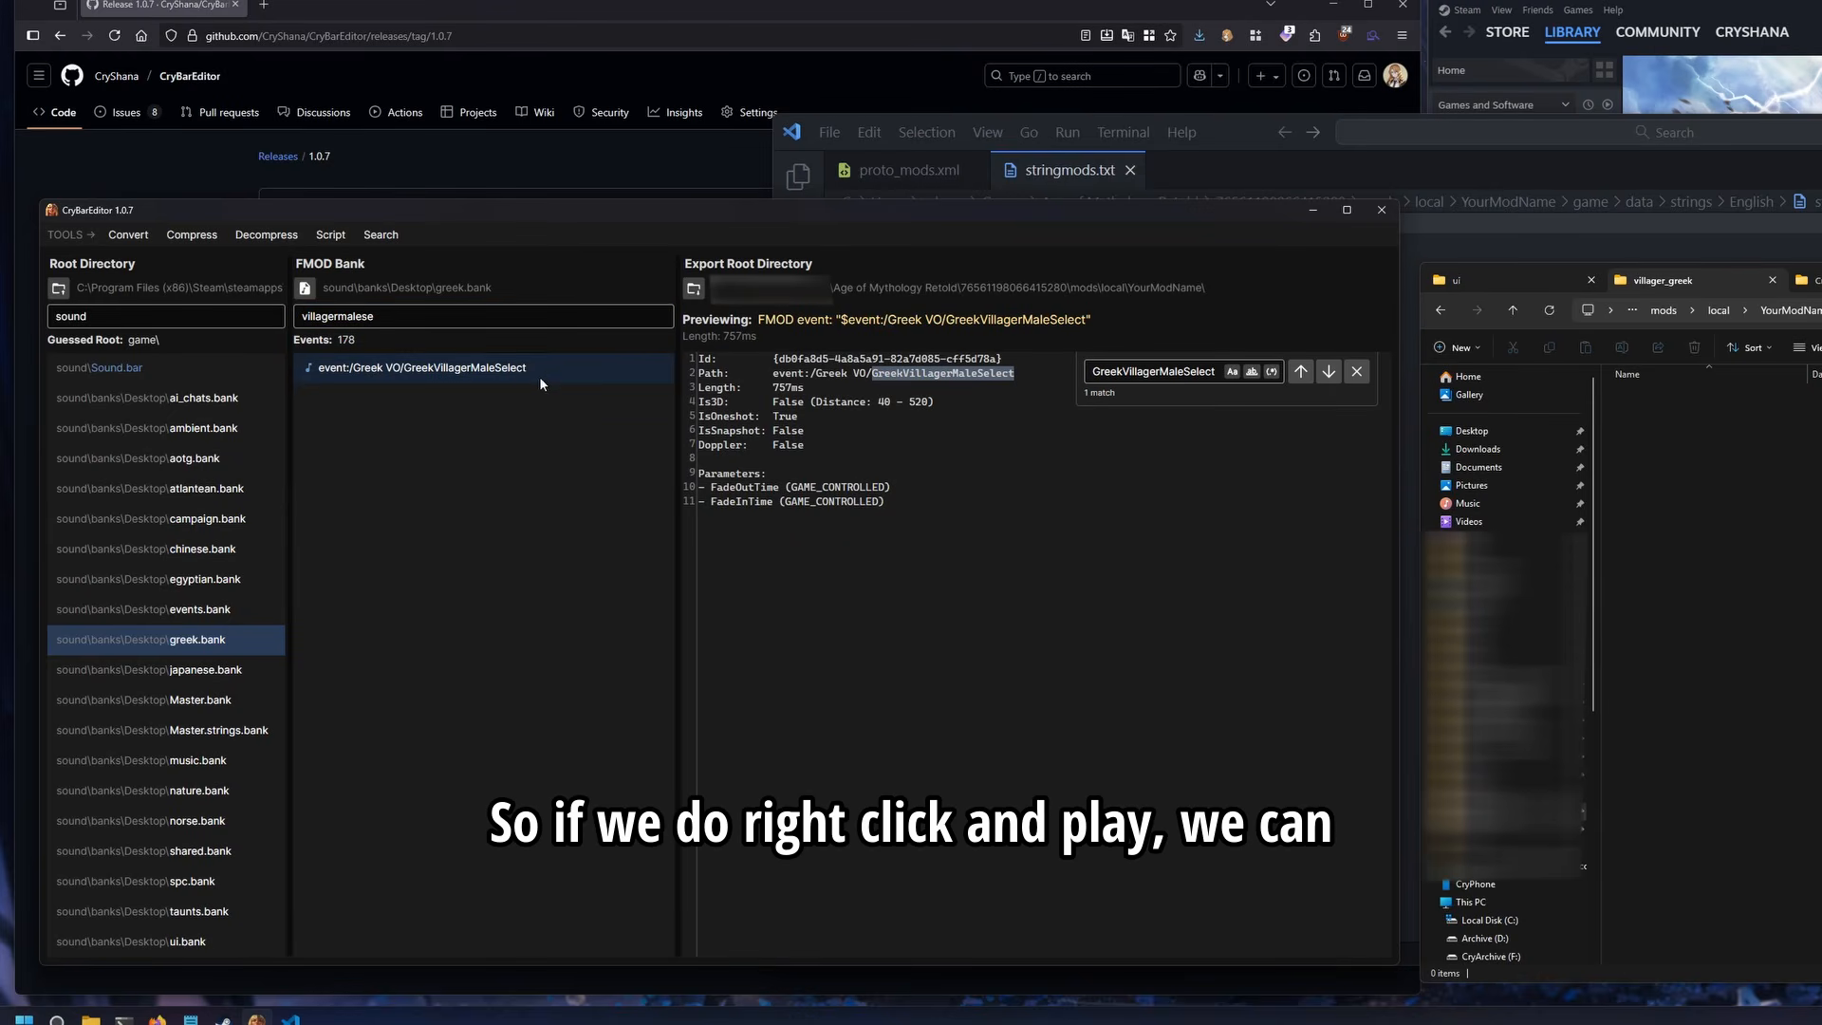
right_click(522, 370)
click(543, 383)
right_click(520, 369)
click(547, 384)
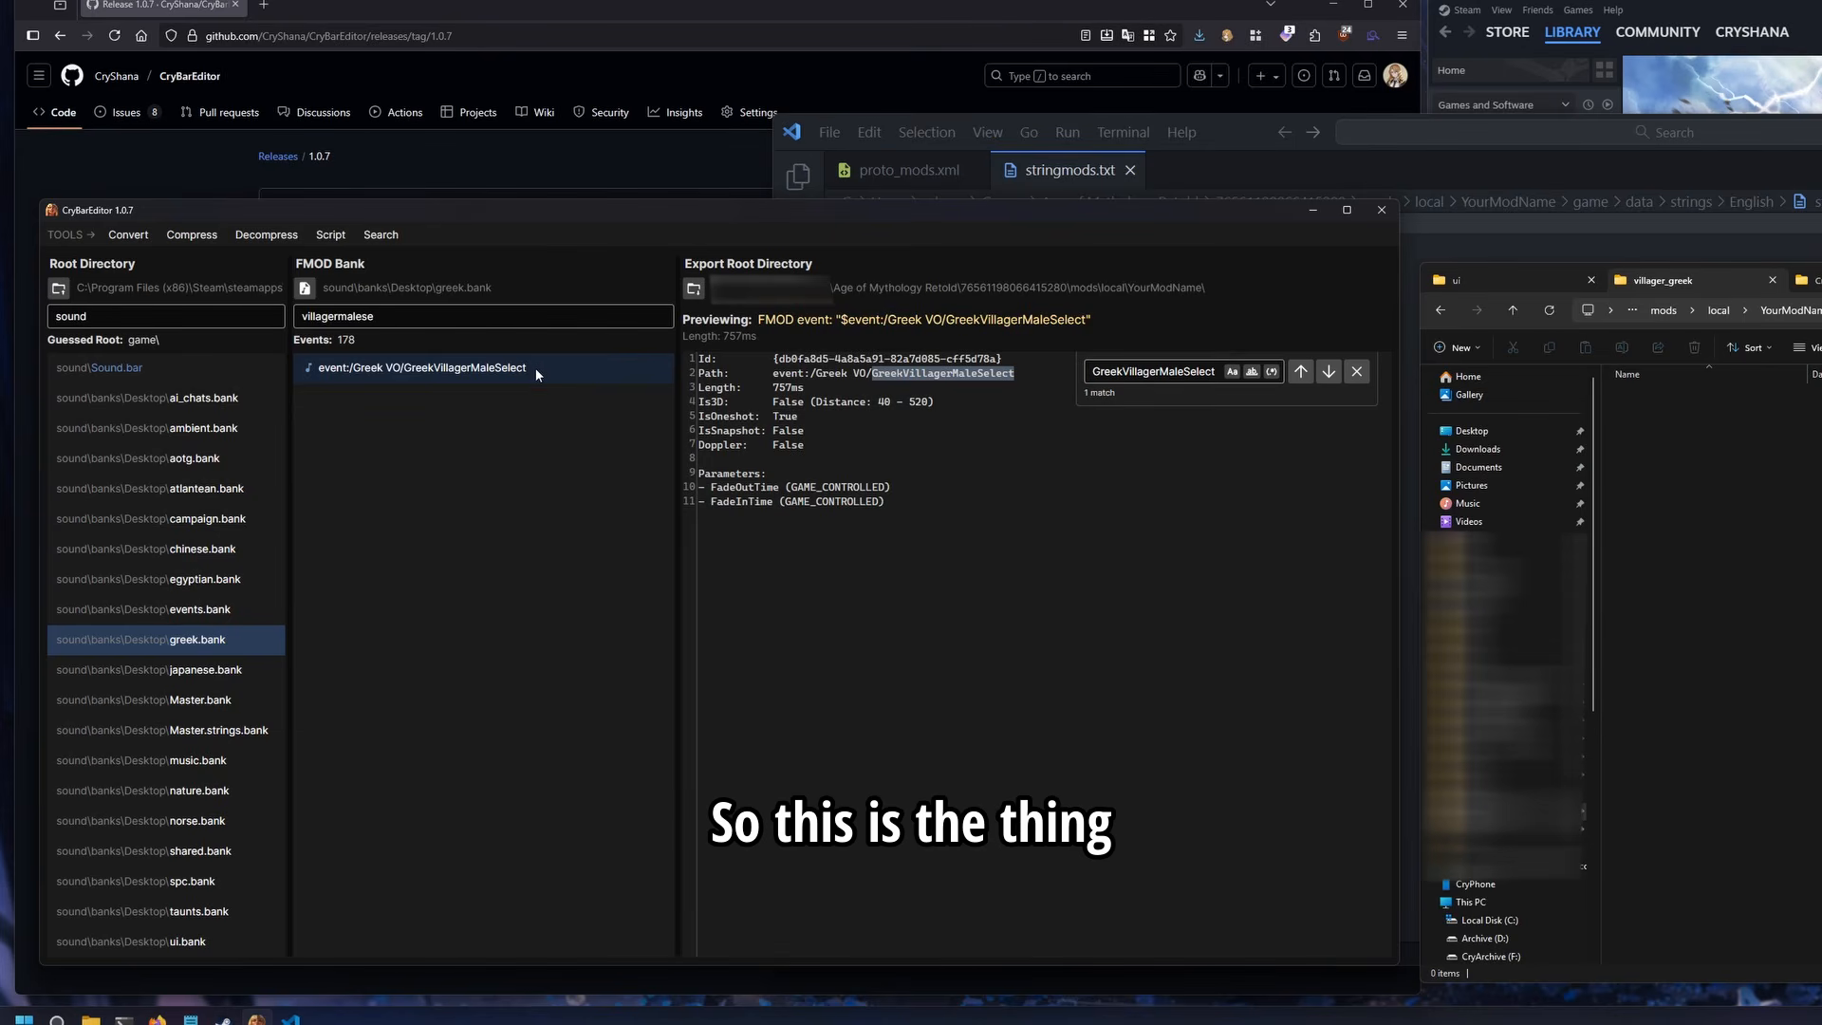
right_click(532, 373)
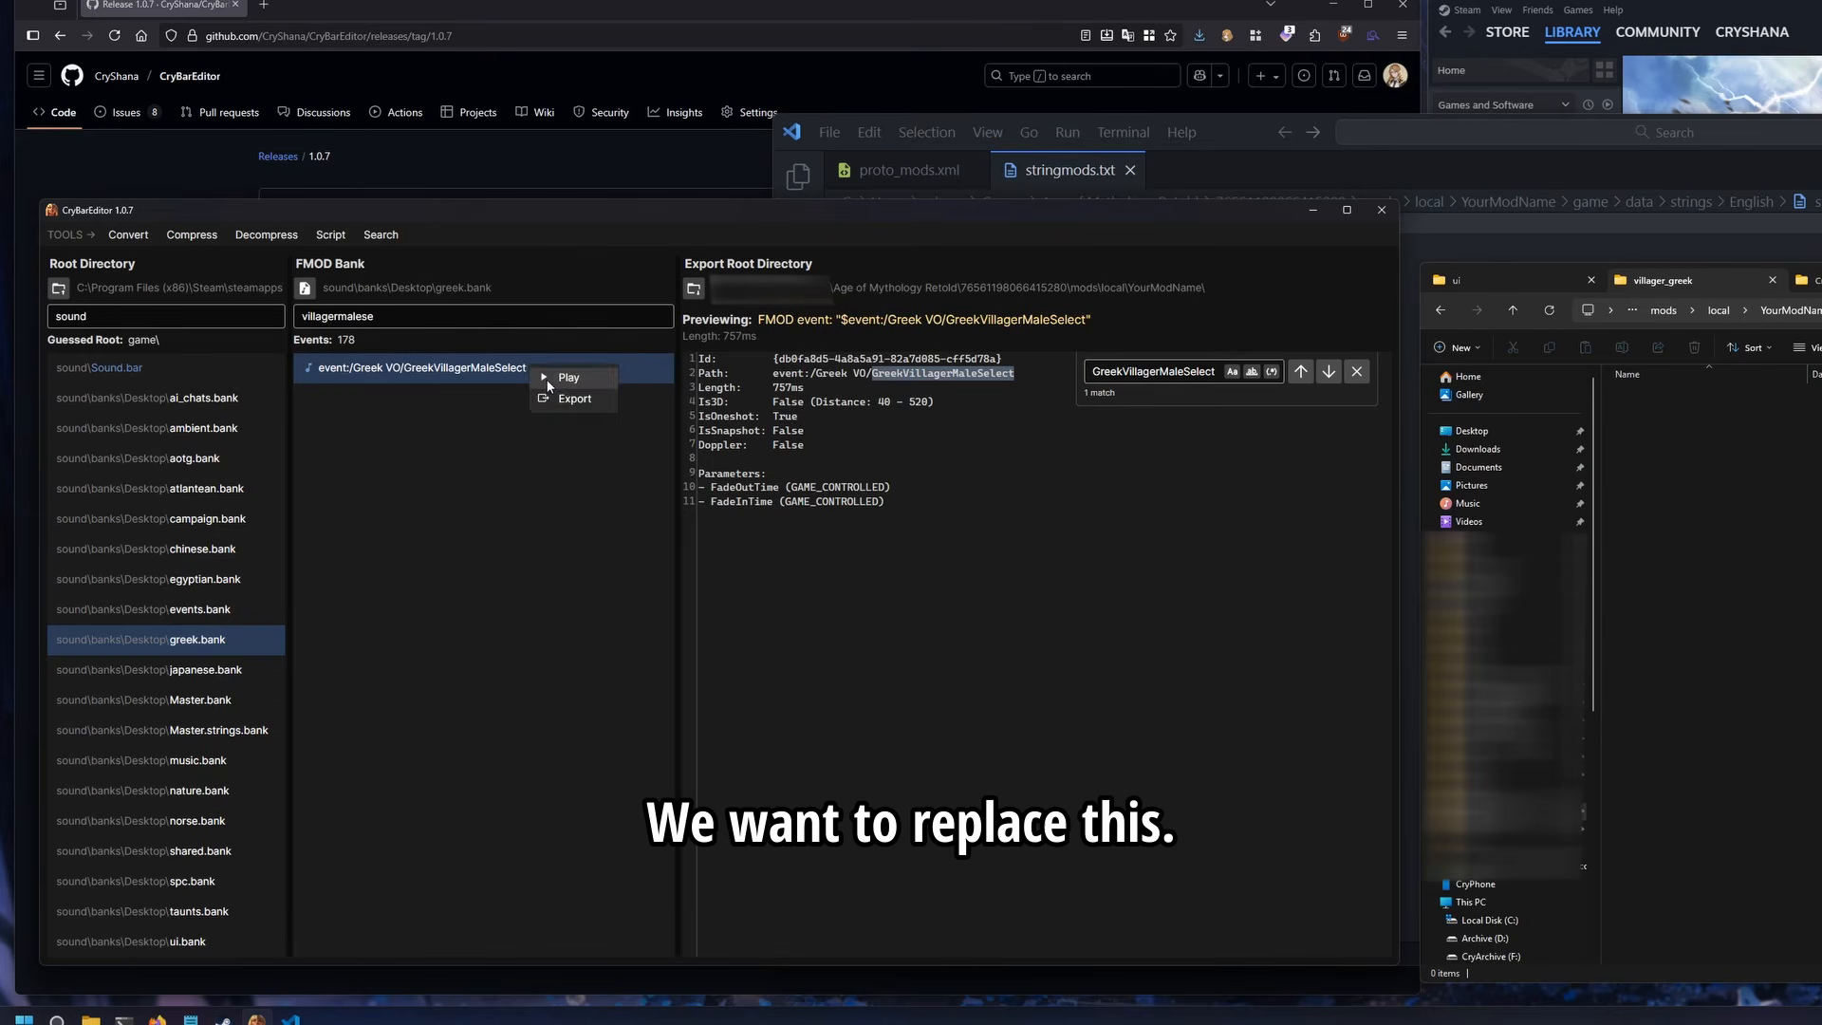
click(547, 383)
Export the GreekVillagerMaleSelect event twice into the YourModName folder, as GreekVillagerMaleSelect.wav and GreekVillagerMaleSelect1.wav
right_click(538, 365)
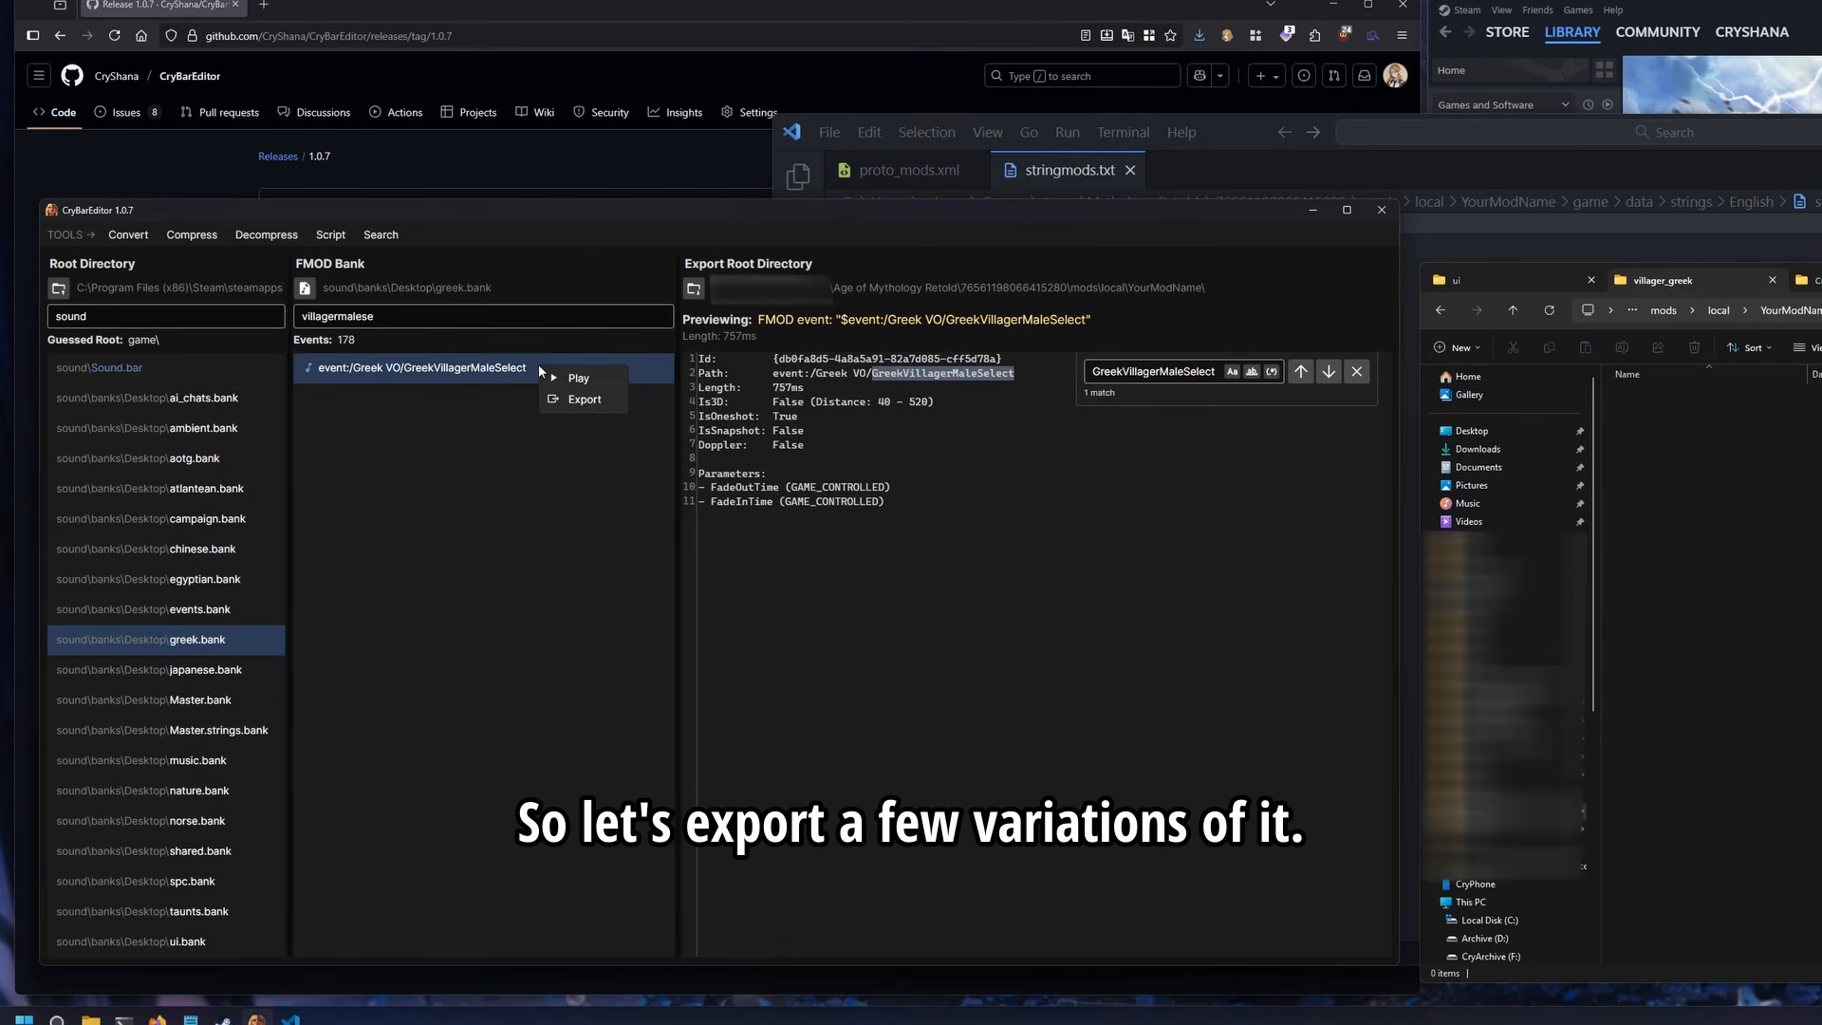
click(561, 397)
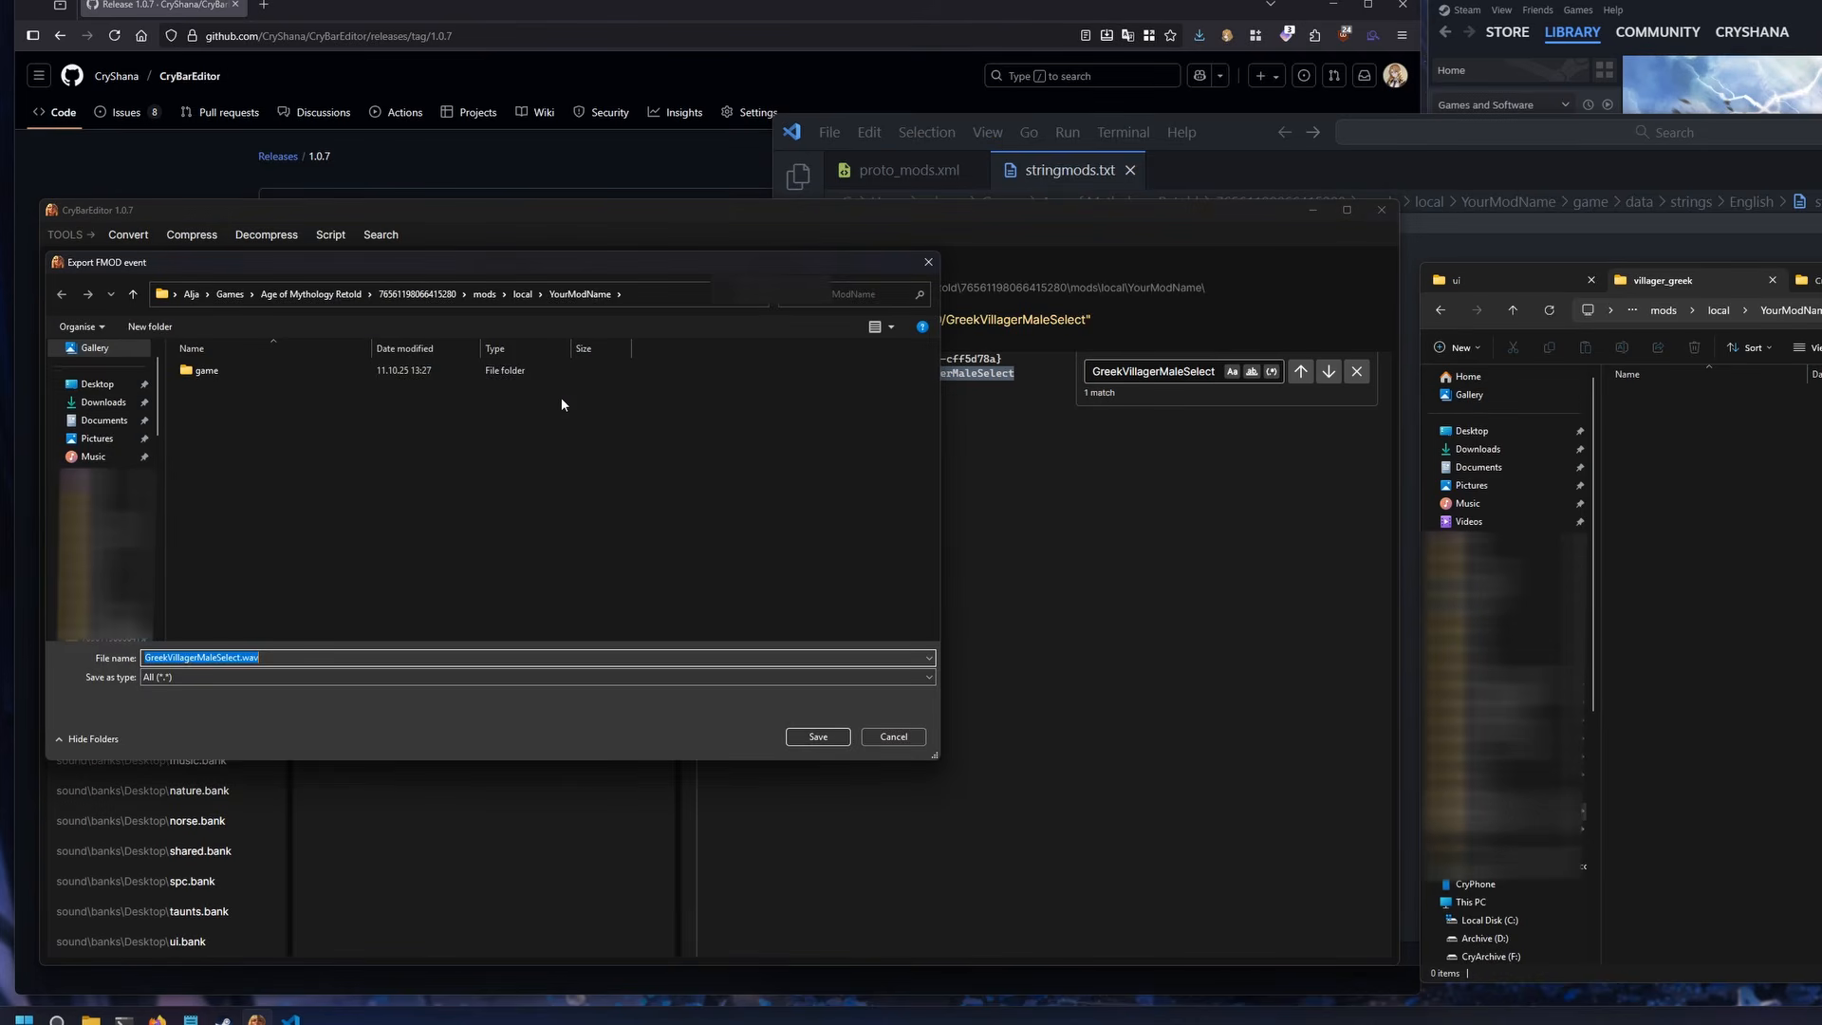
click(818, 738)
click(818, 627)
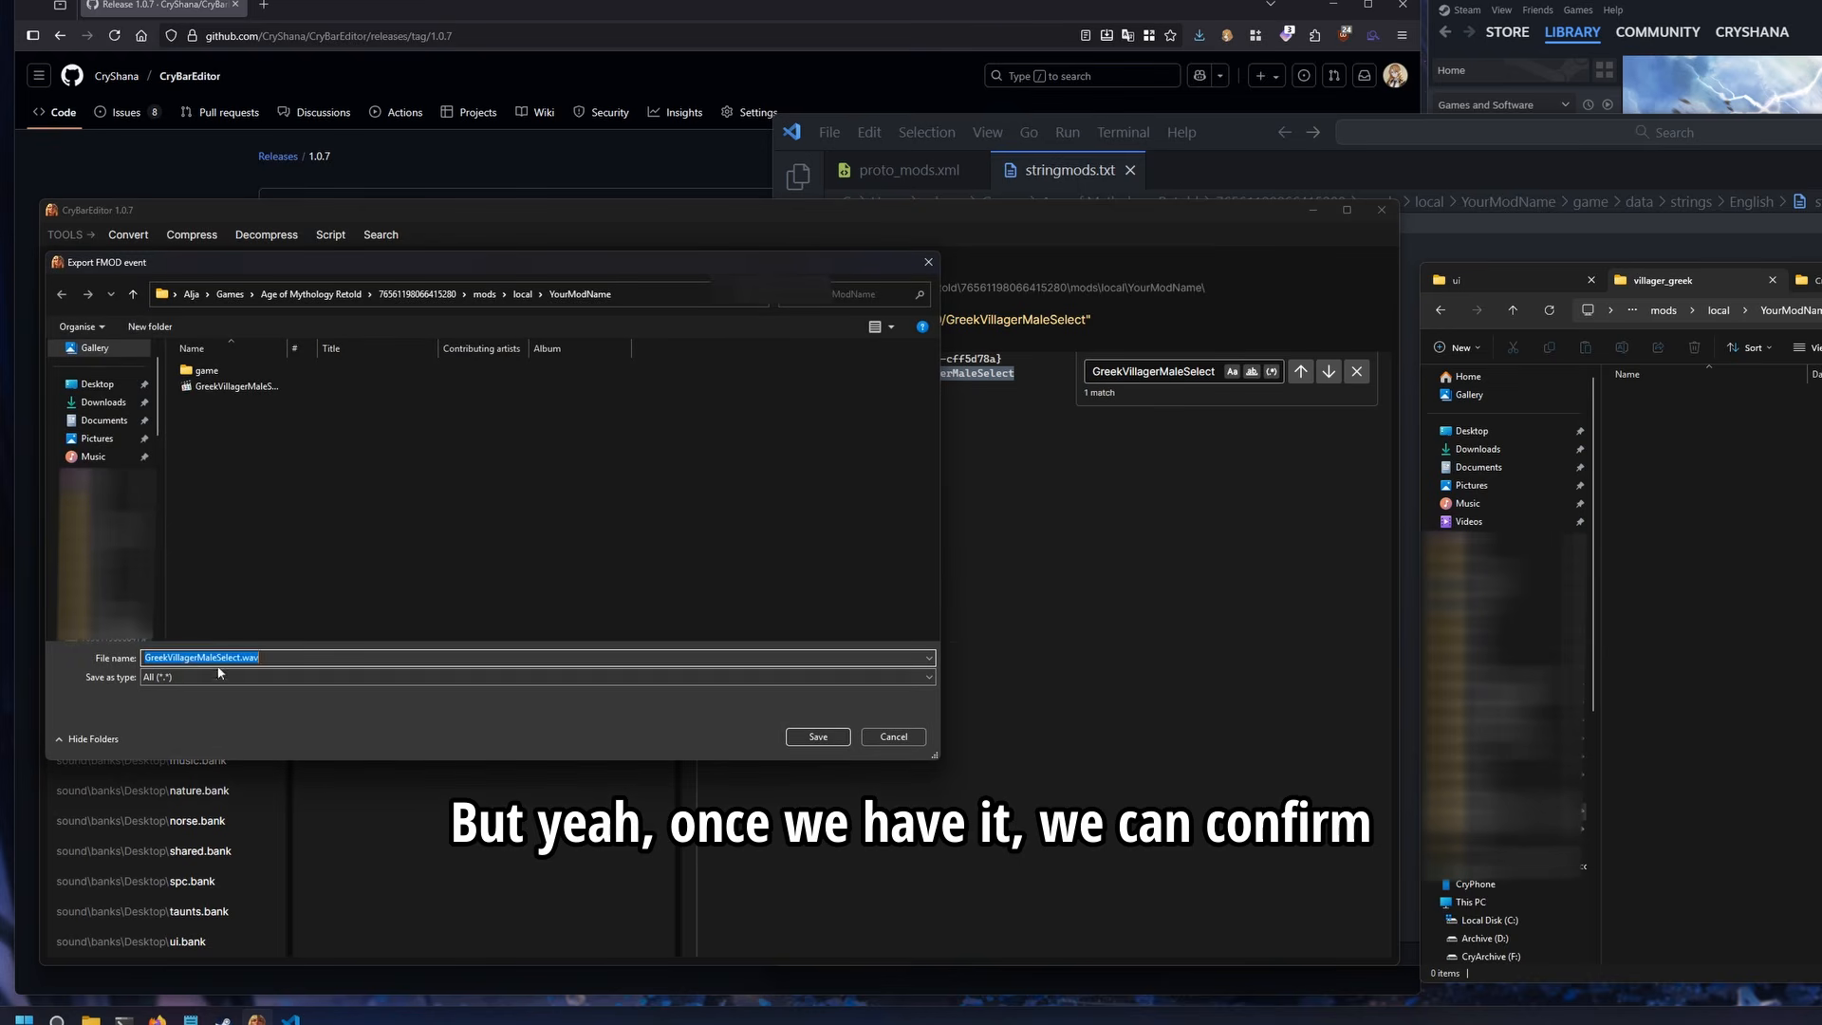
click(224, 658)
click(818, 738)
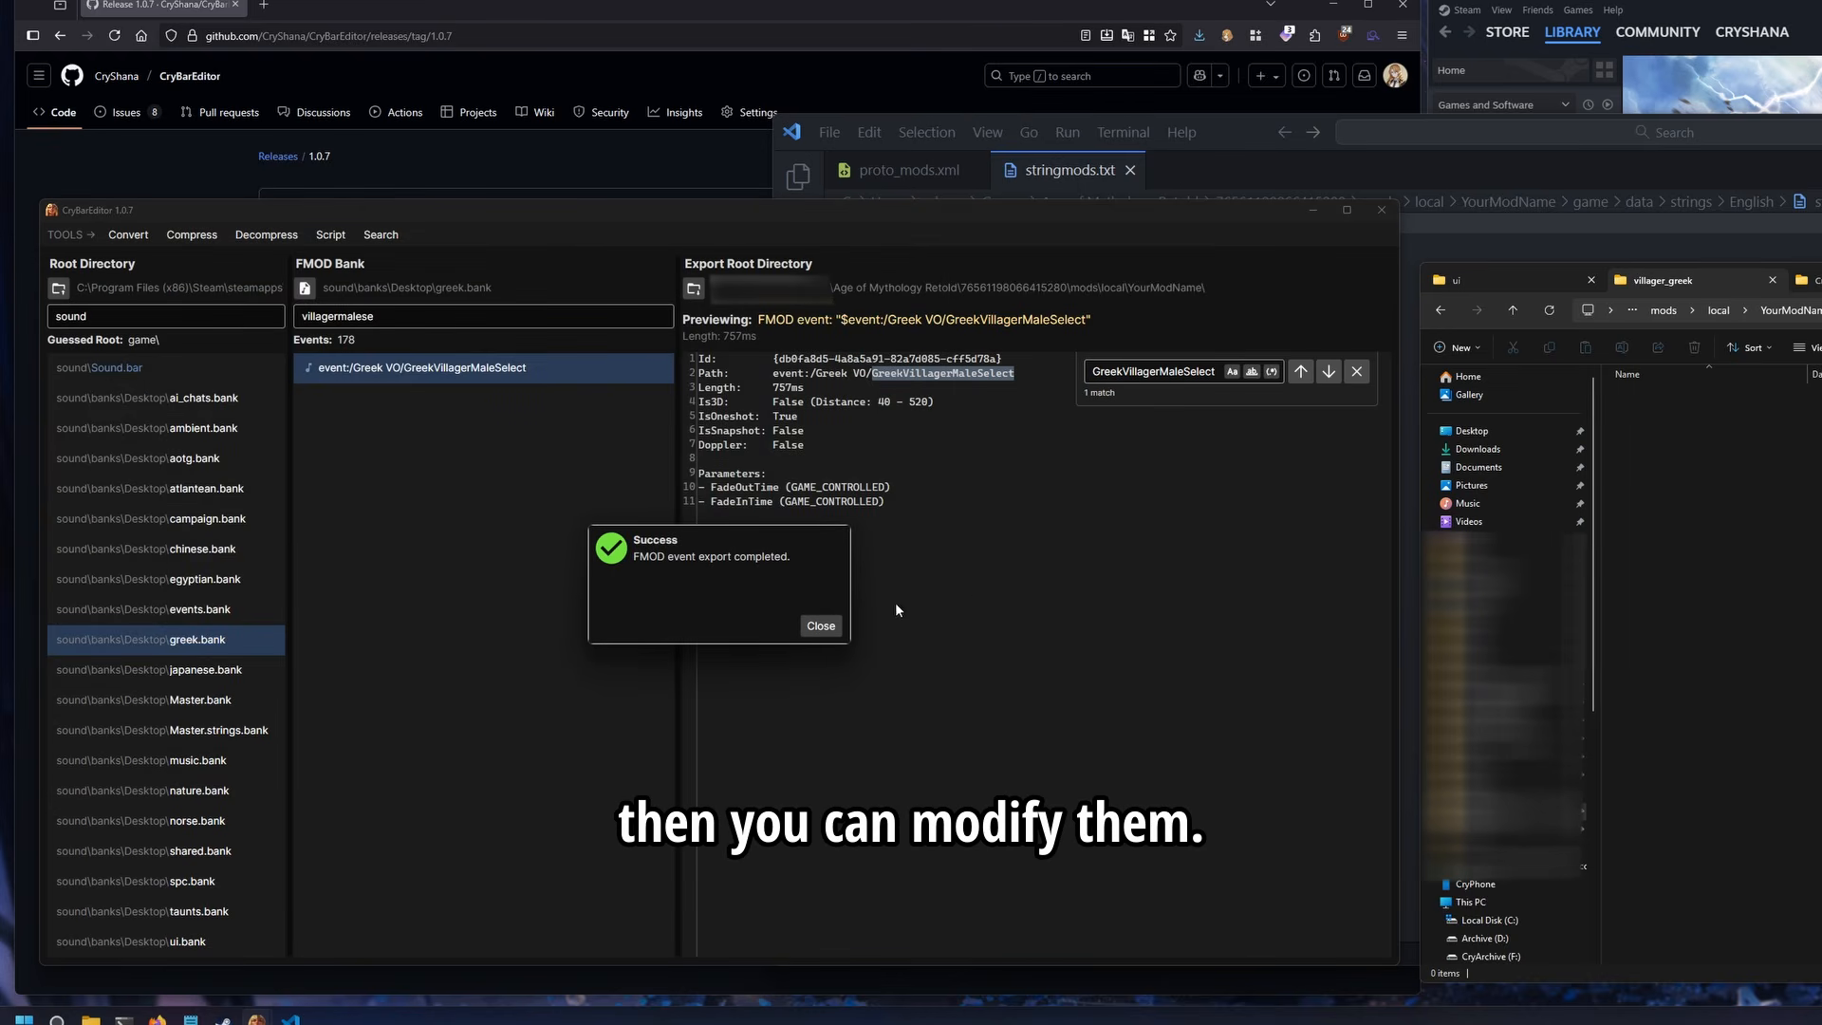
click(821, 625)
Open the YourModName folder, widen its name column and play the exported WAV files to check them
click(1786, 311)
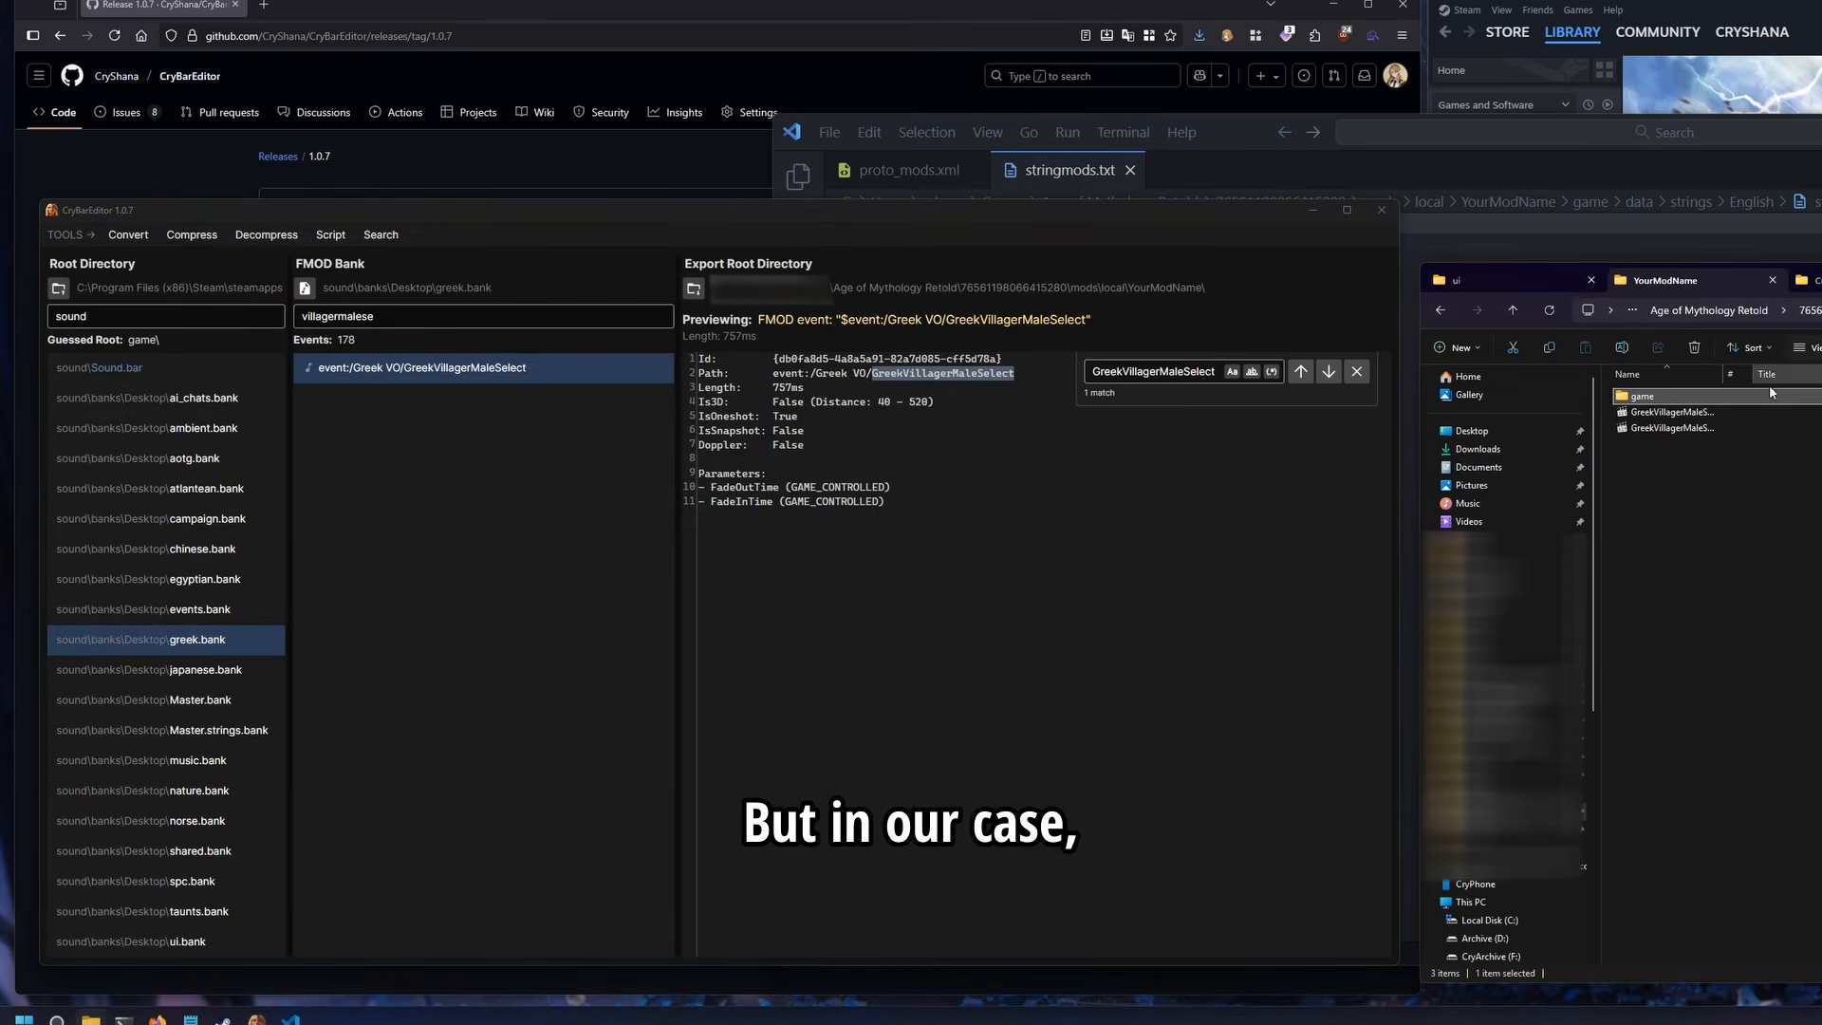
drag(1724, 374, 1816, 374)
click(1730, 416)
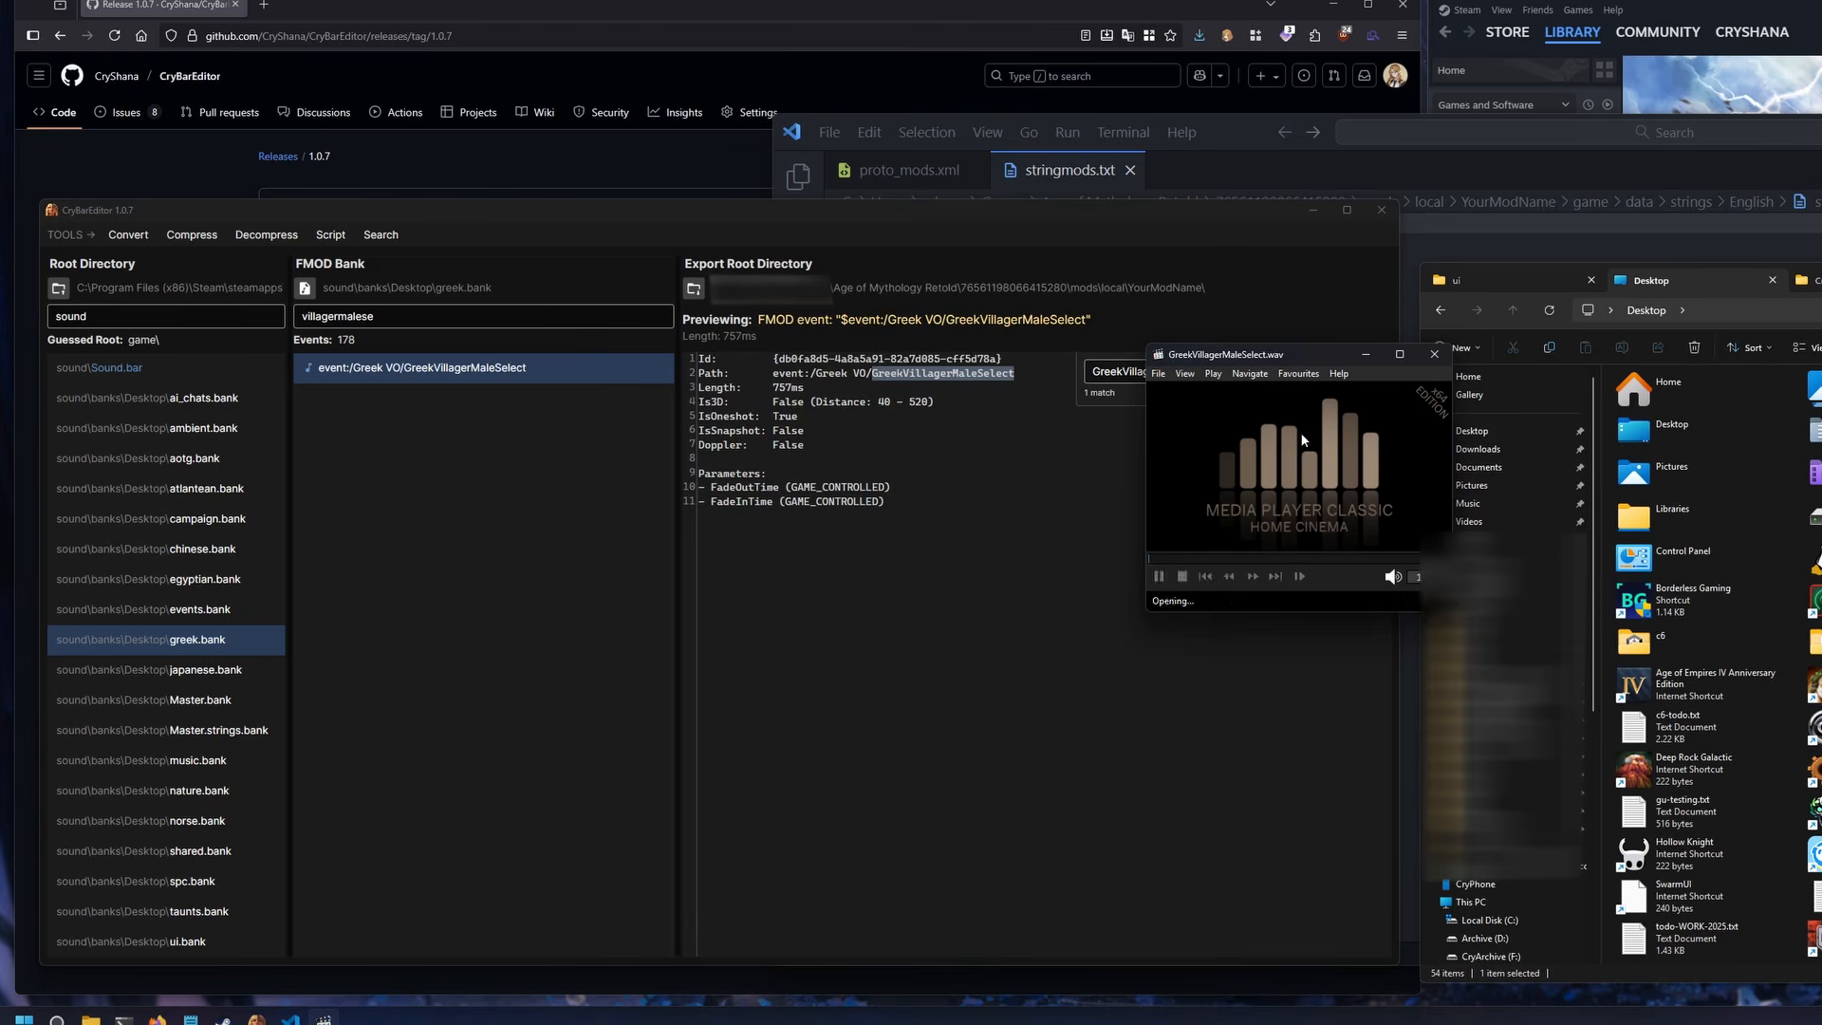
click(1689, 389)
key(alt+Left)
drag(1348, 360, 1224, 376)
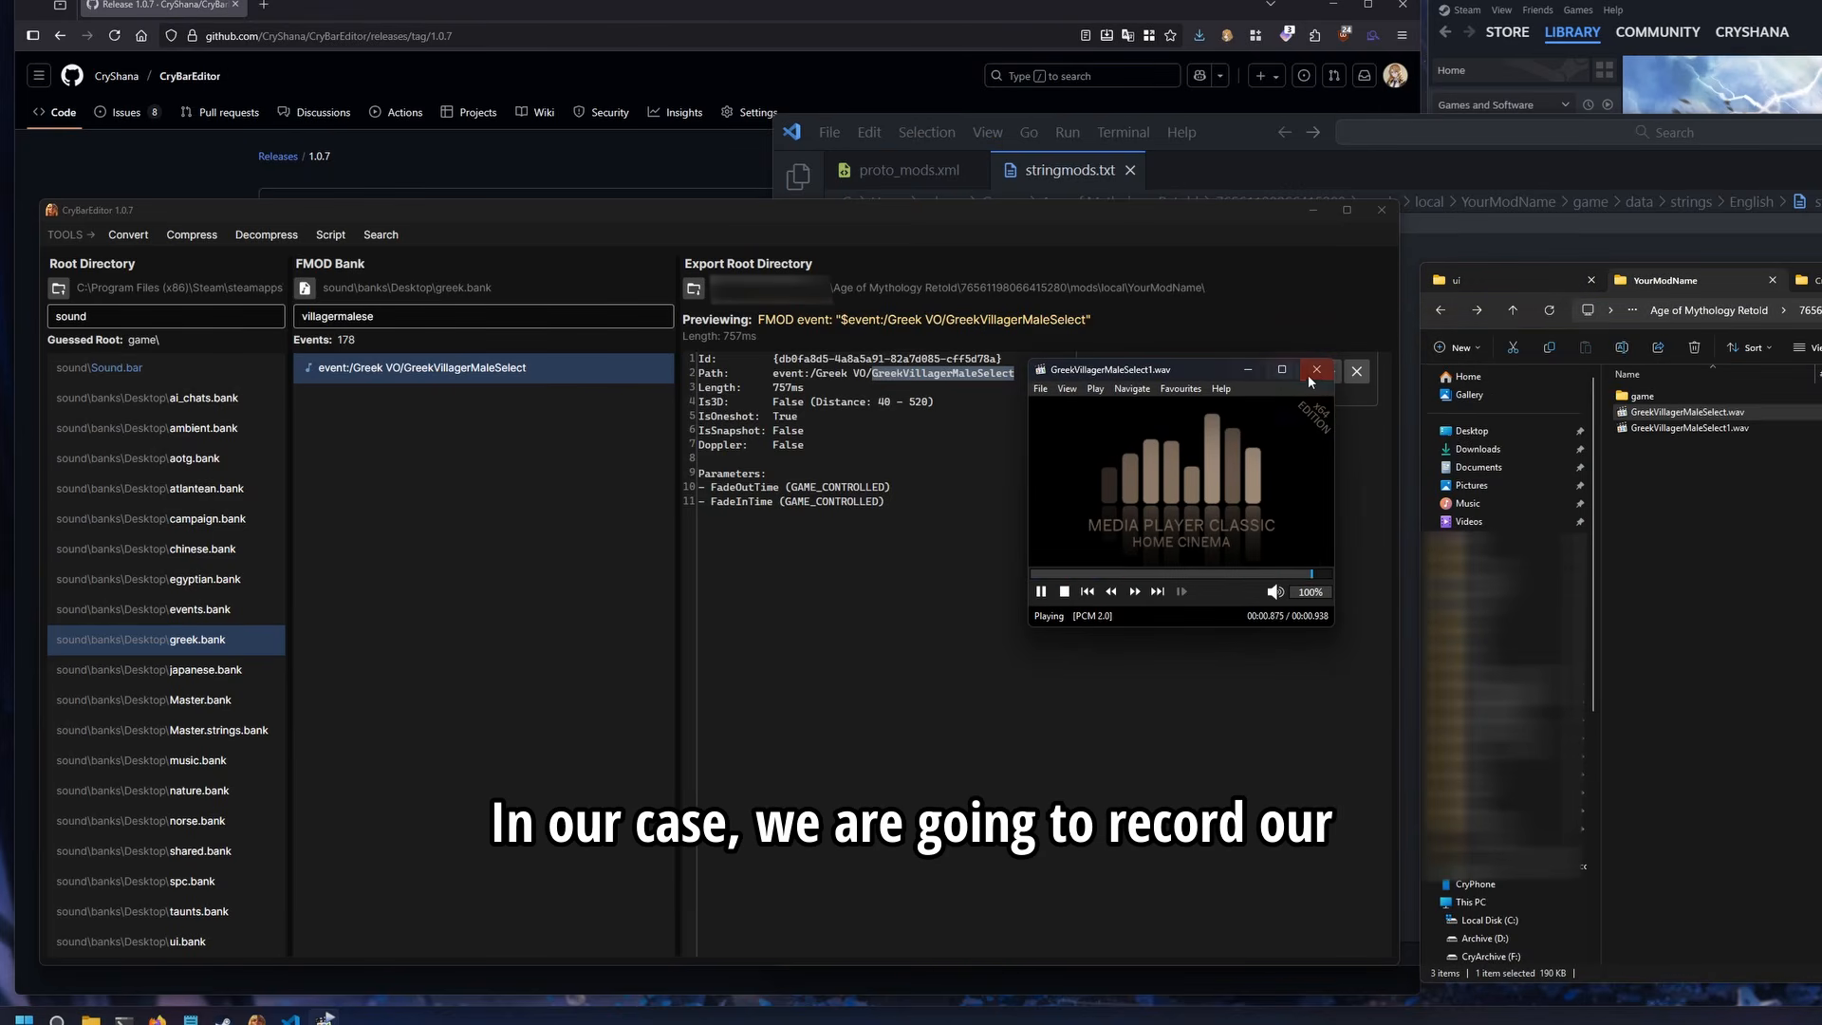
click(1313, 371)
Copy the exported WAV files into the mod's villager_greek sound folder
drag(1722, 474, 1689, 419)
key(ctrl+c)
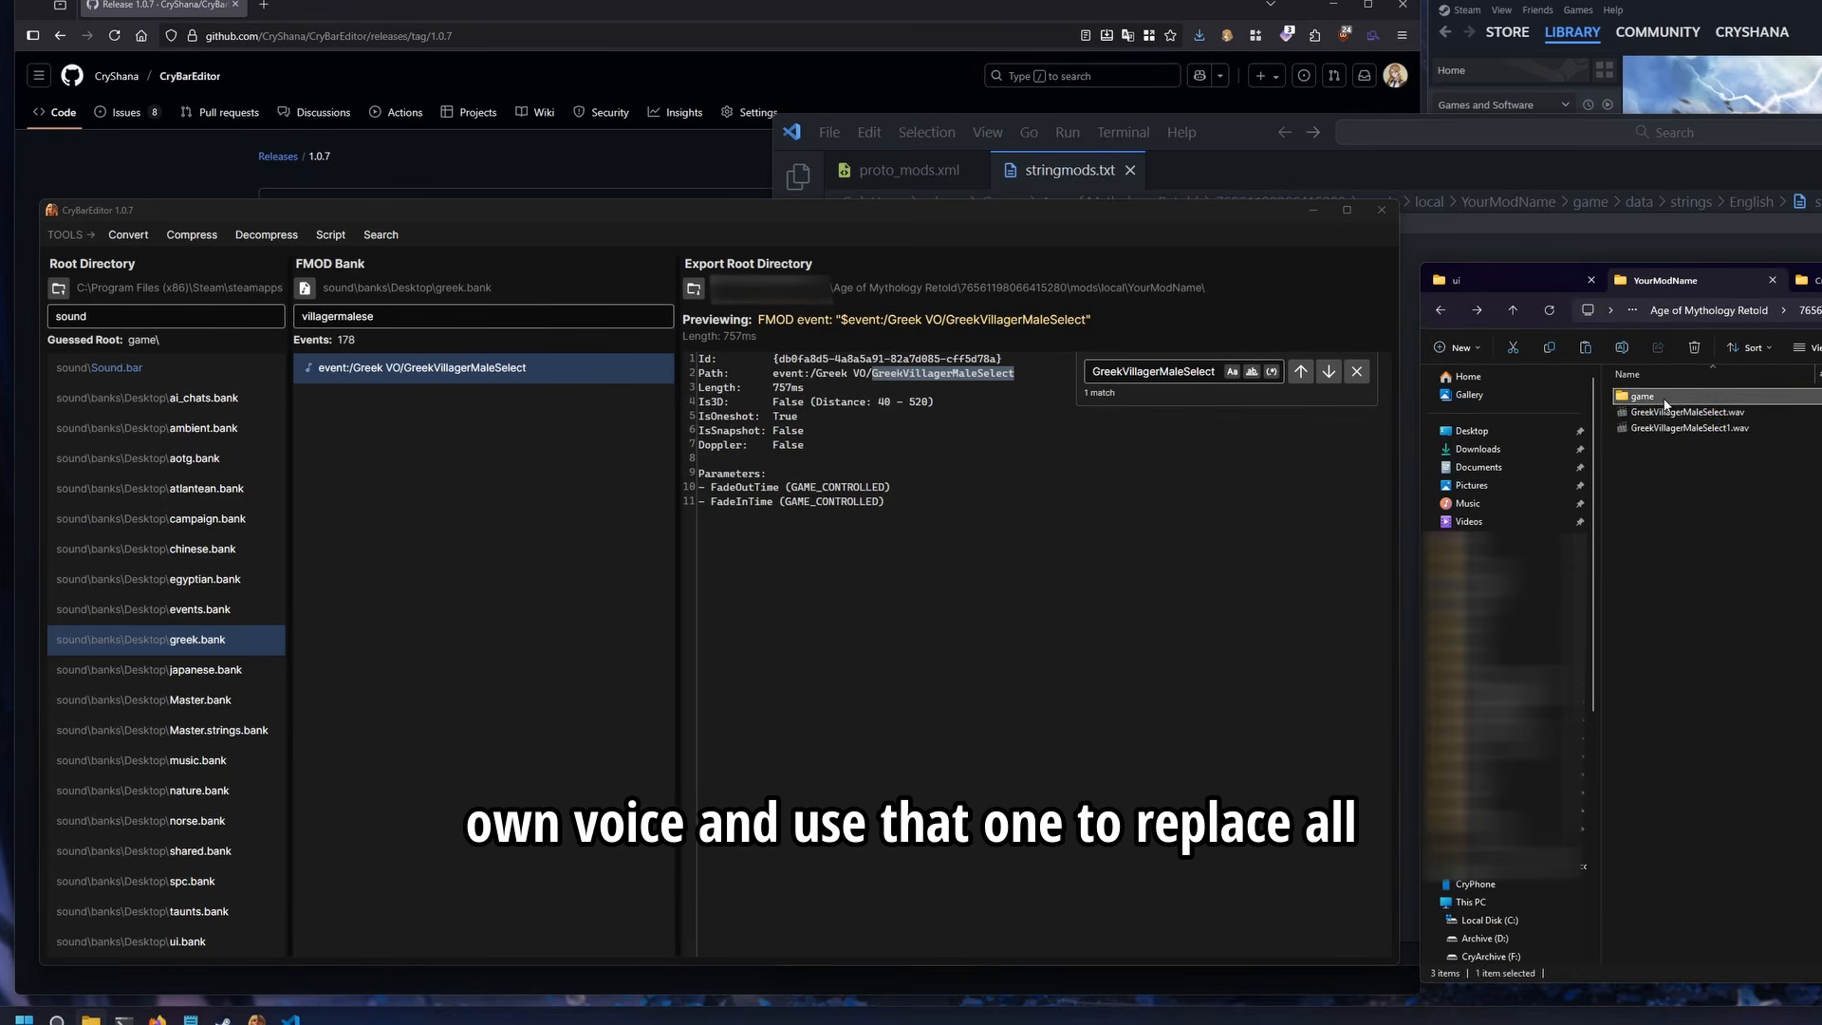
double_click(1663, 399)
double_click(1670, 412)
double_click(1671, 395)
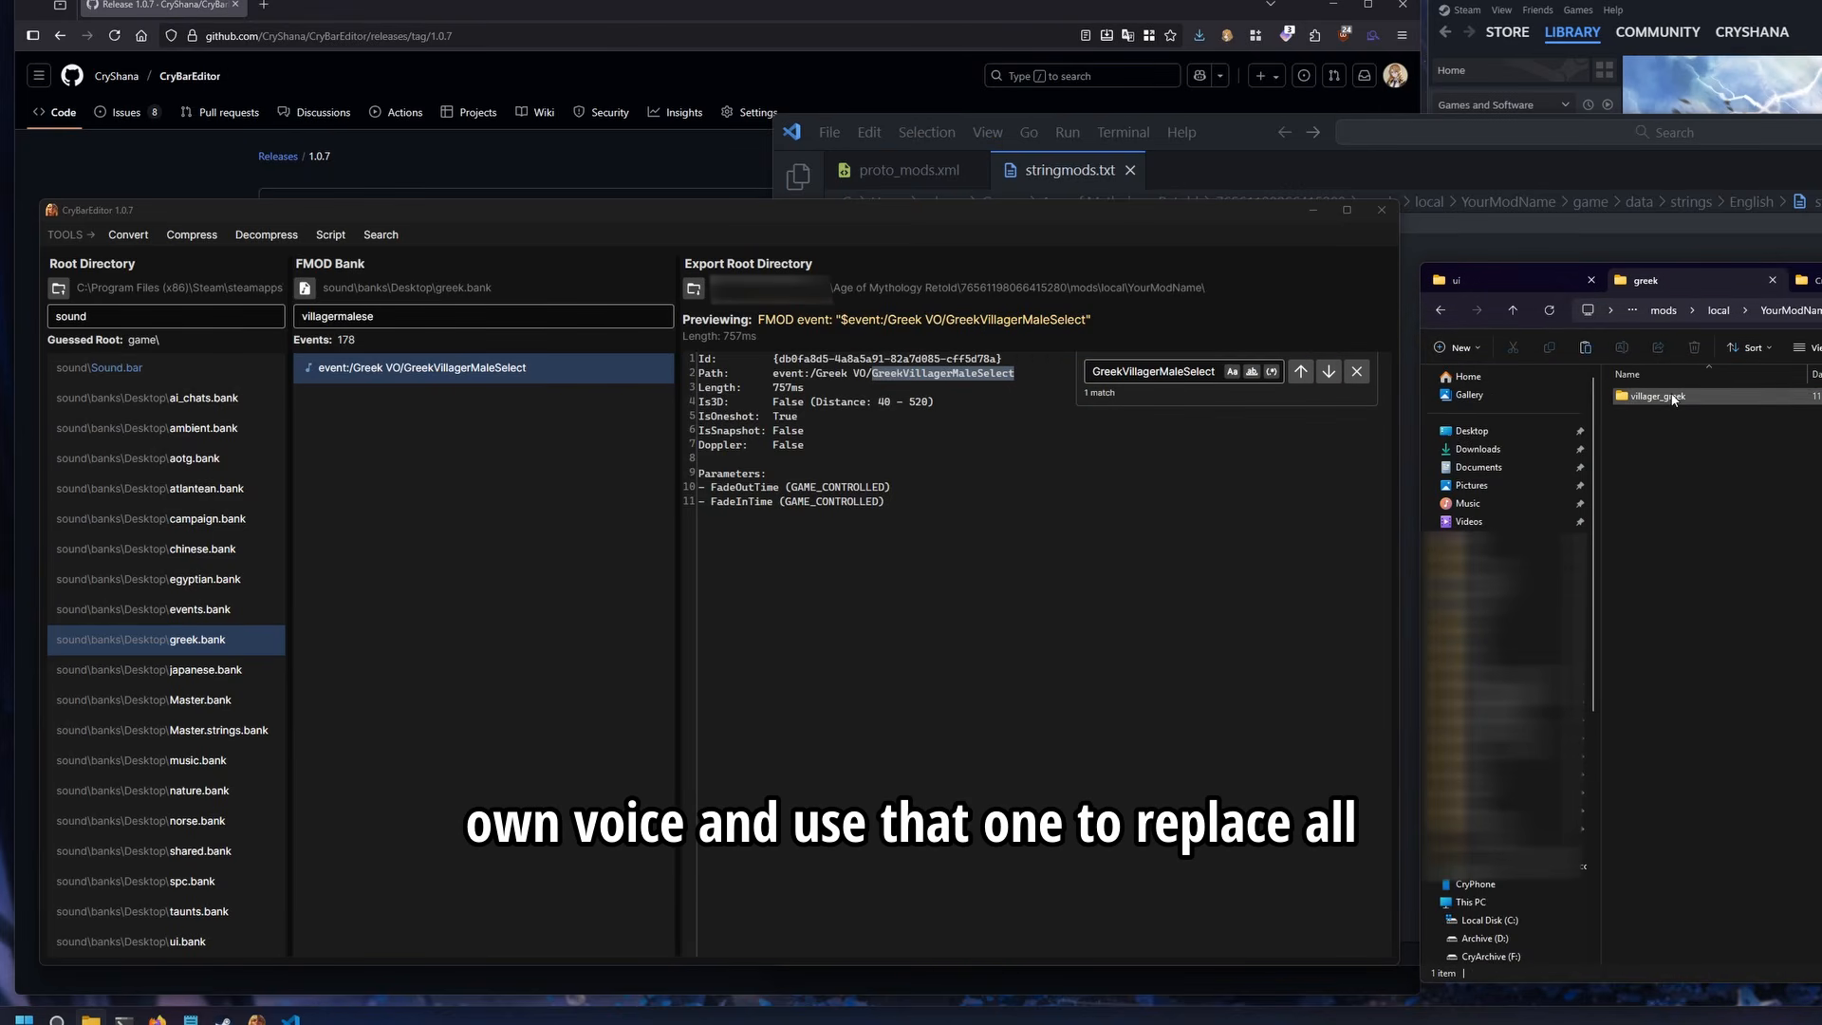
double_click(1670, 396)
key(ctrl+v)
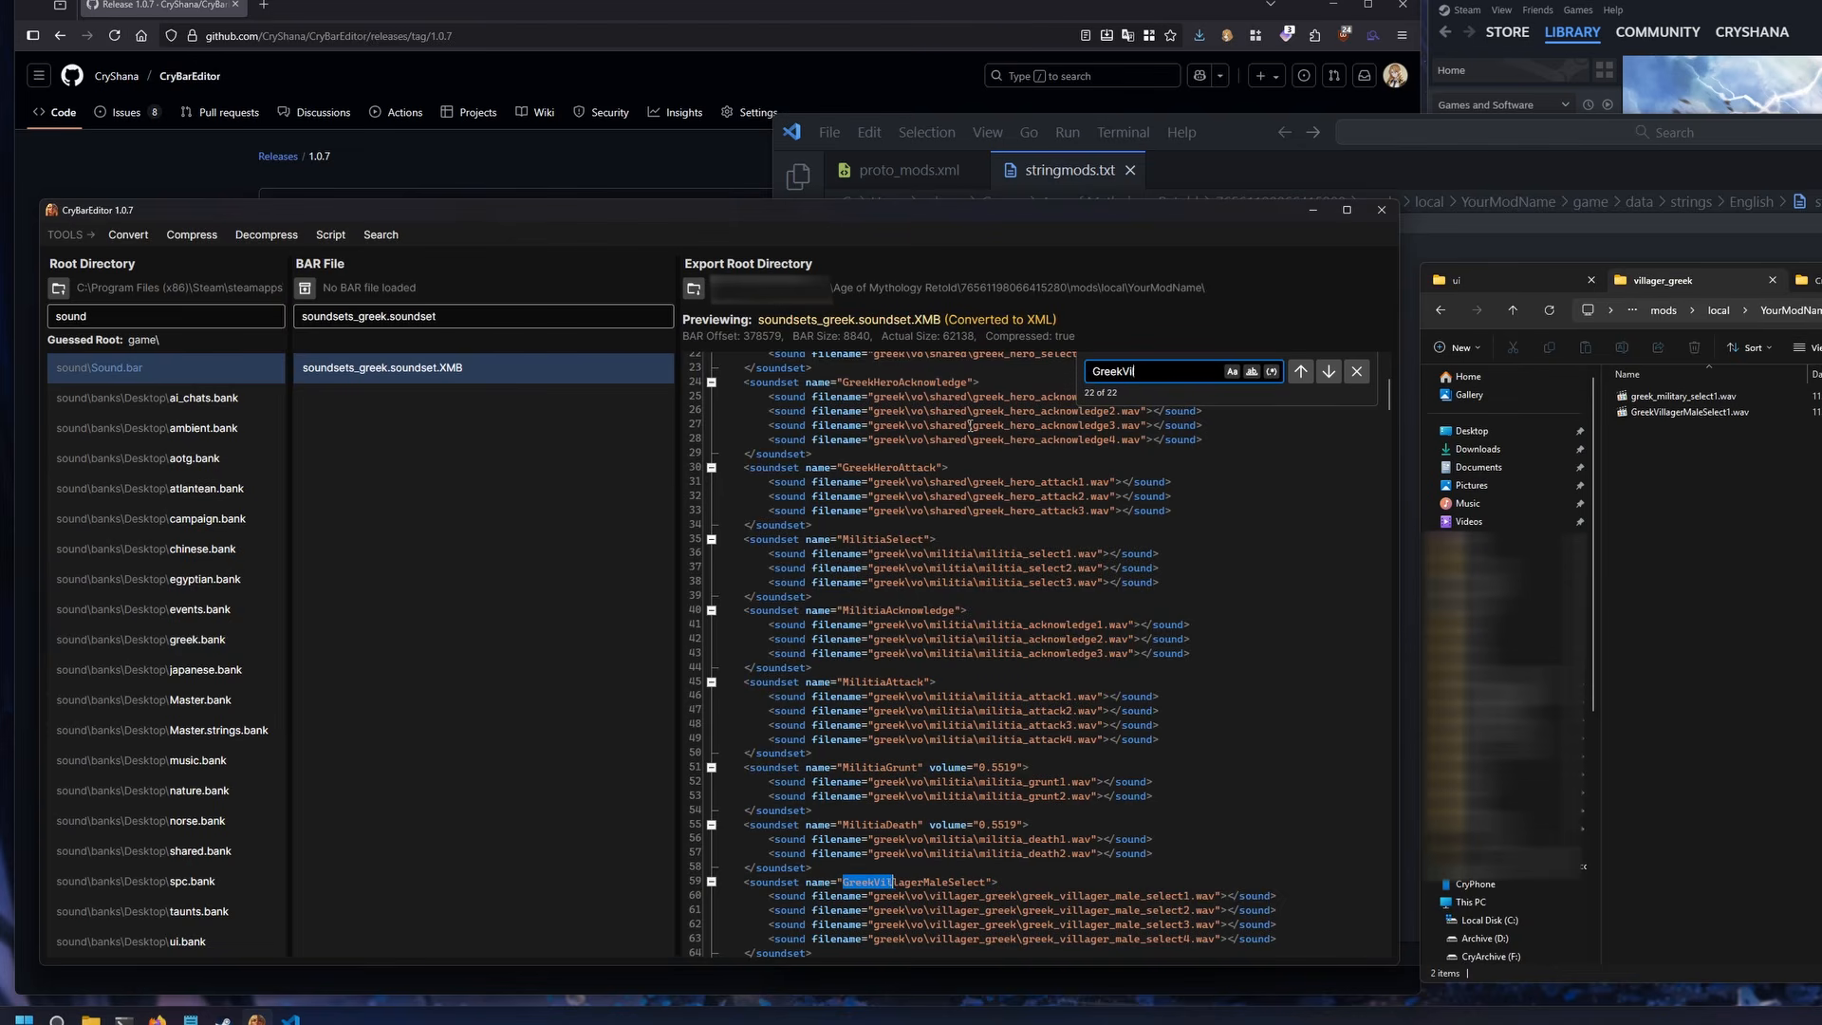
Find the GreekVillagerMale entries in the Greek soundset and rename greek_military_select1.wav as greek_villager_male_select1.wav in the villager_greek folder
text(lager)
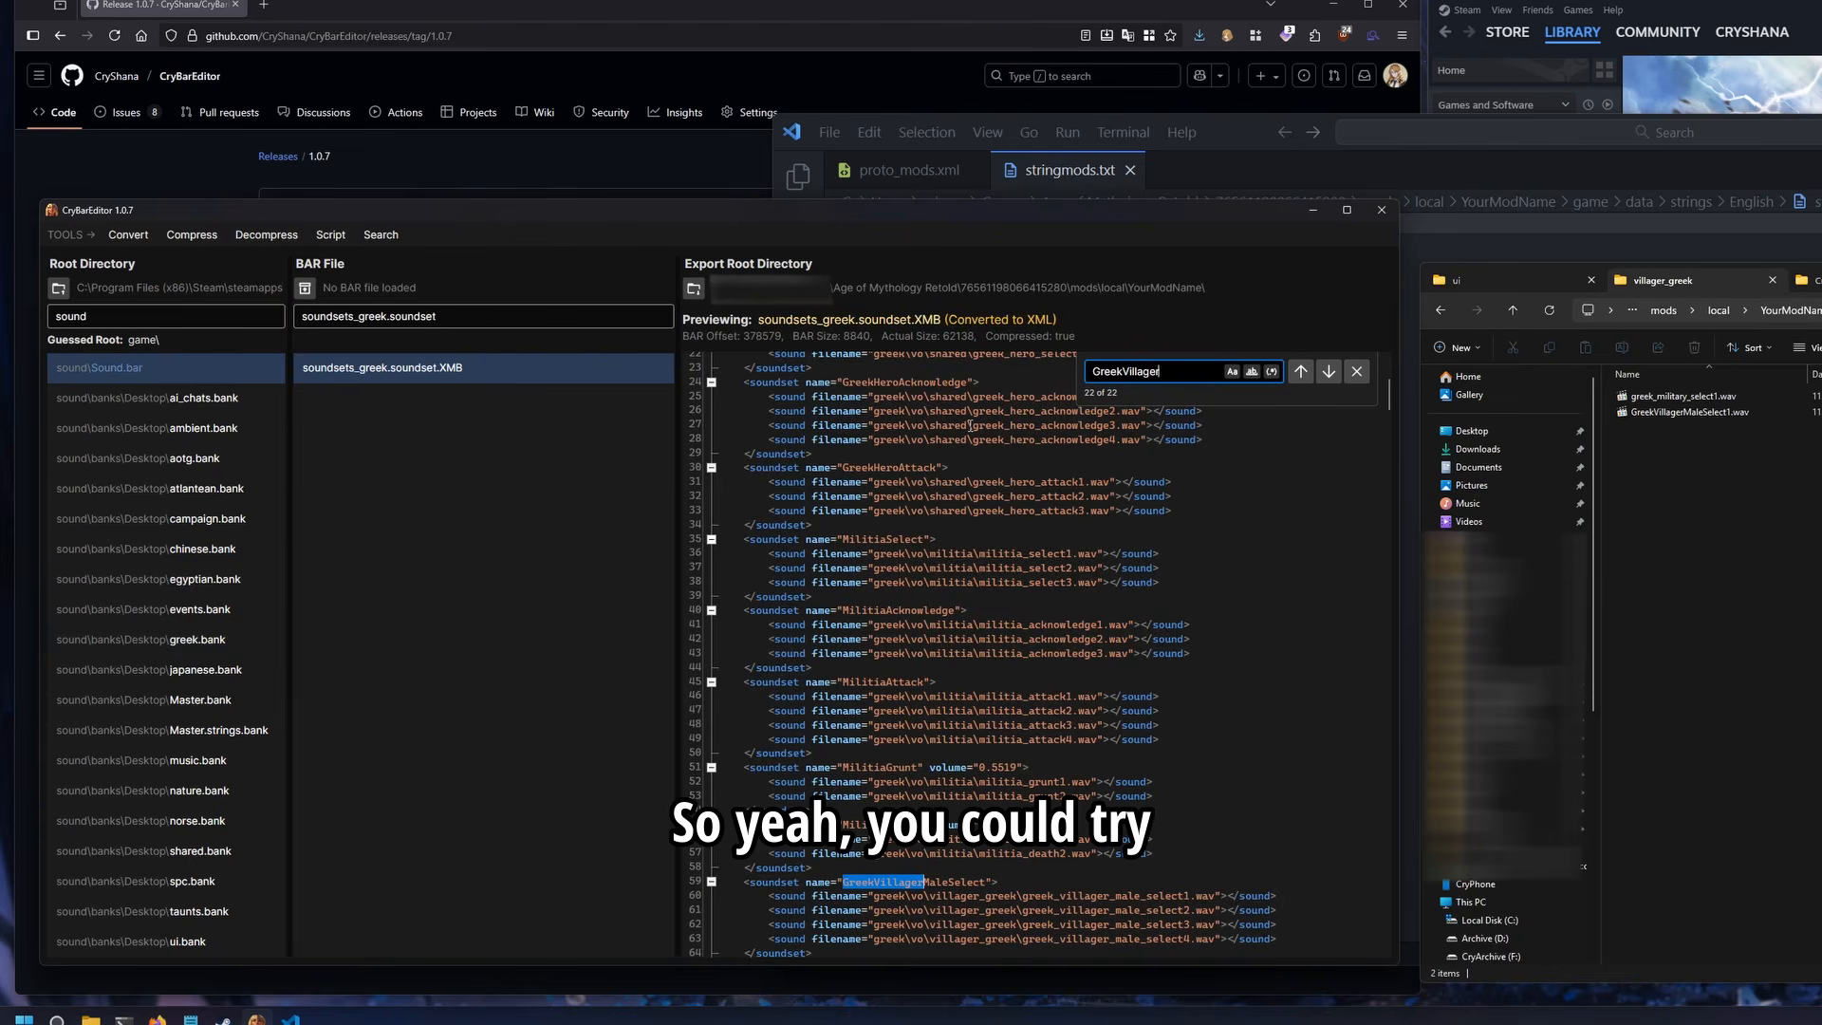
scroll(1057, 406, down, 4)
double_click(1159, 710)
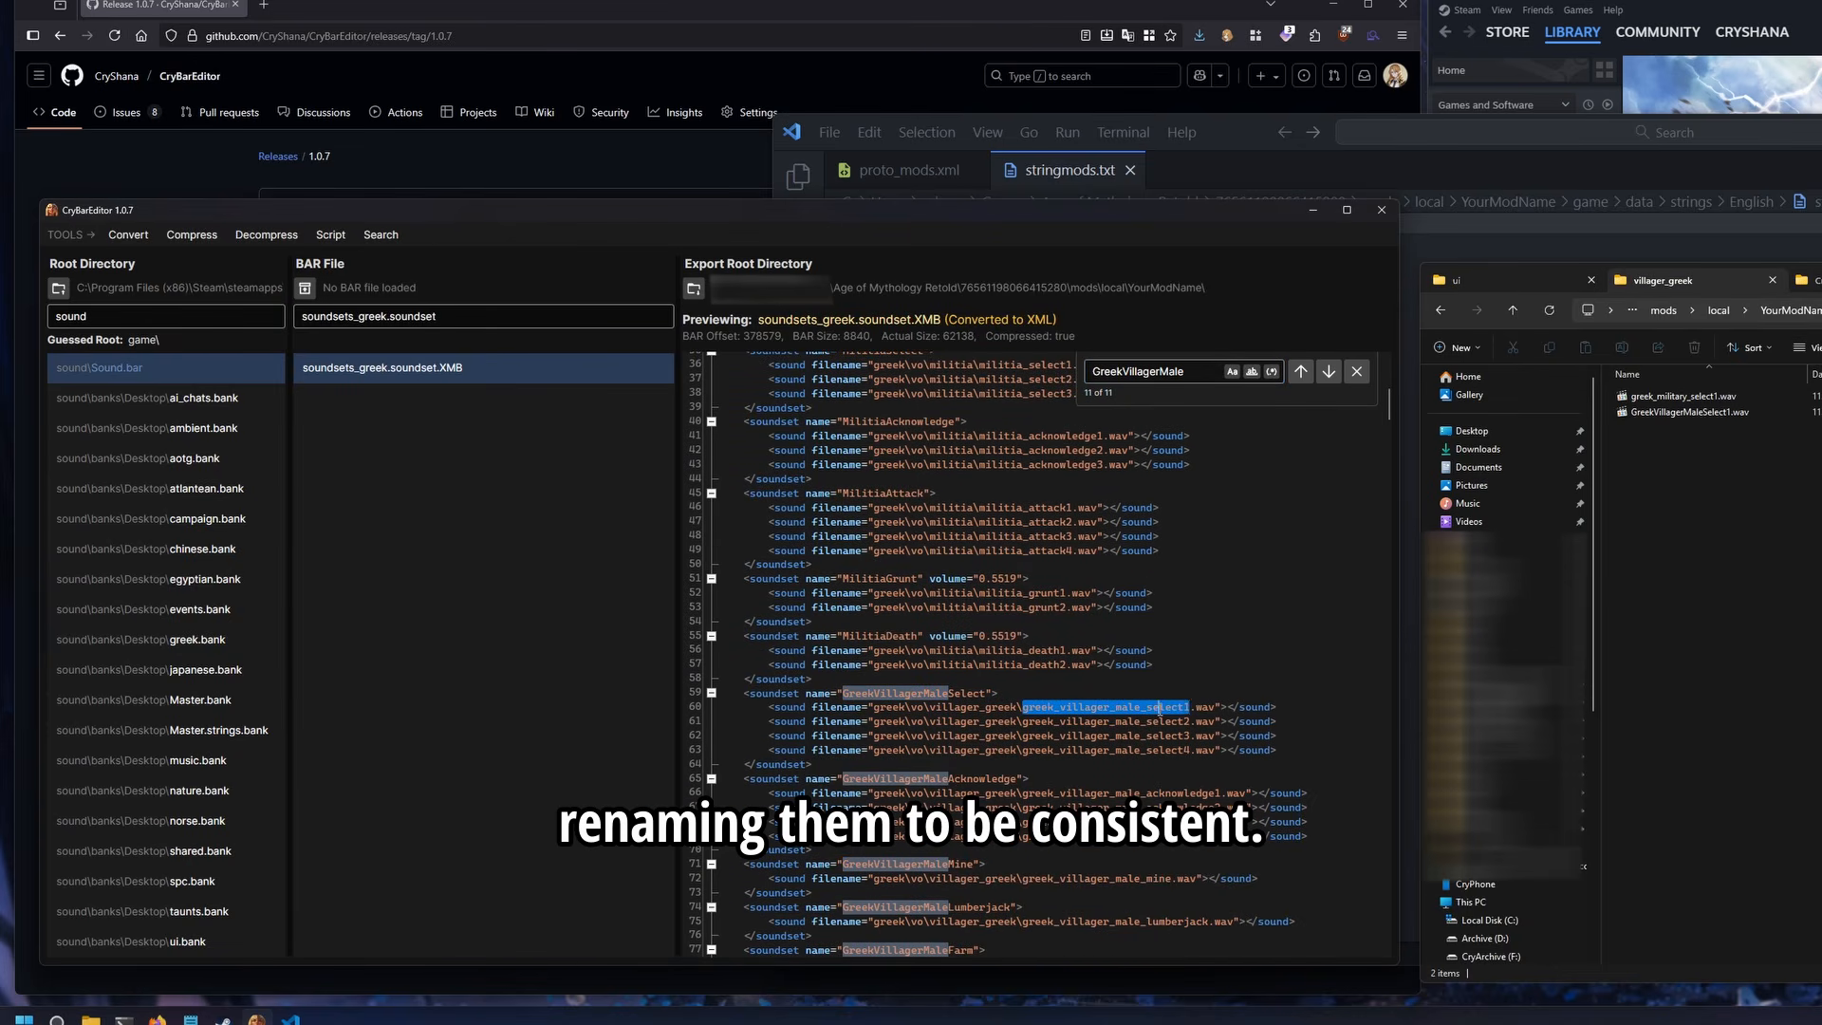
click(1671, 396)
key(F2)
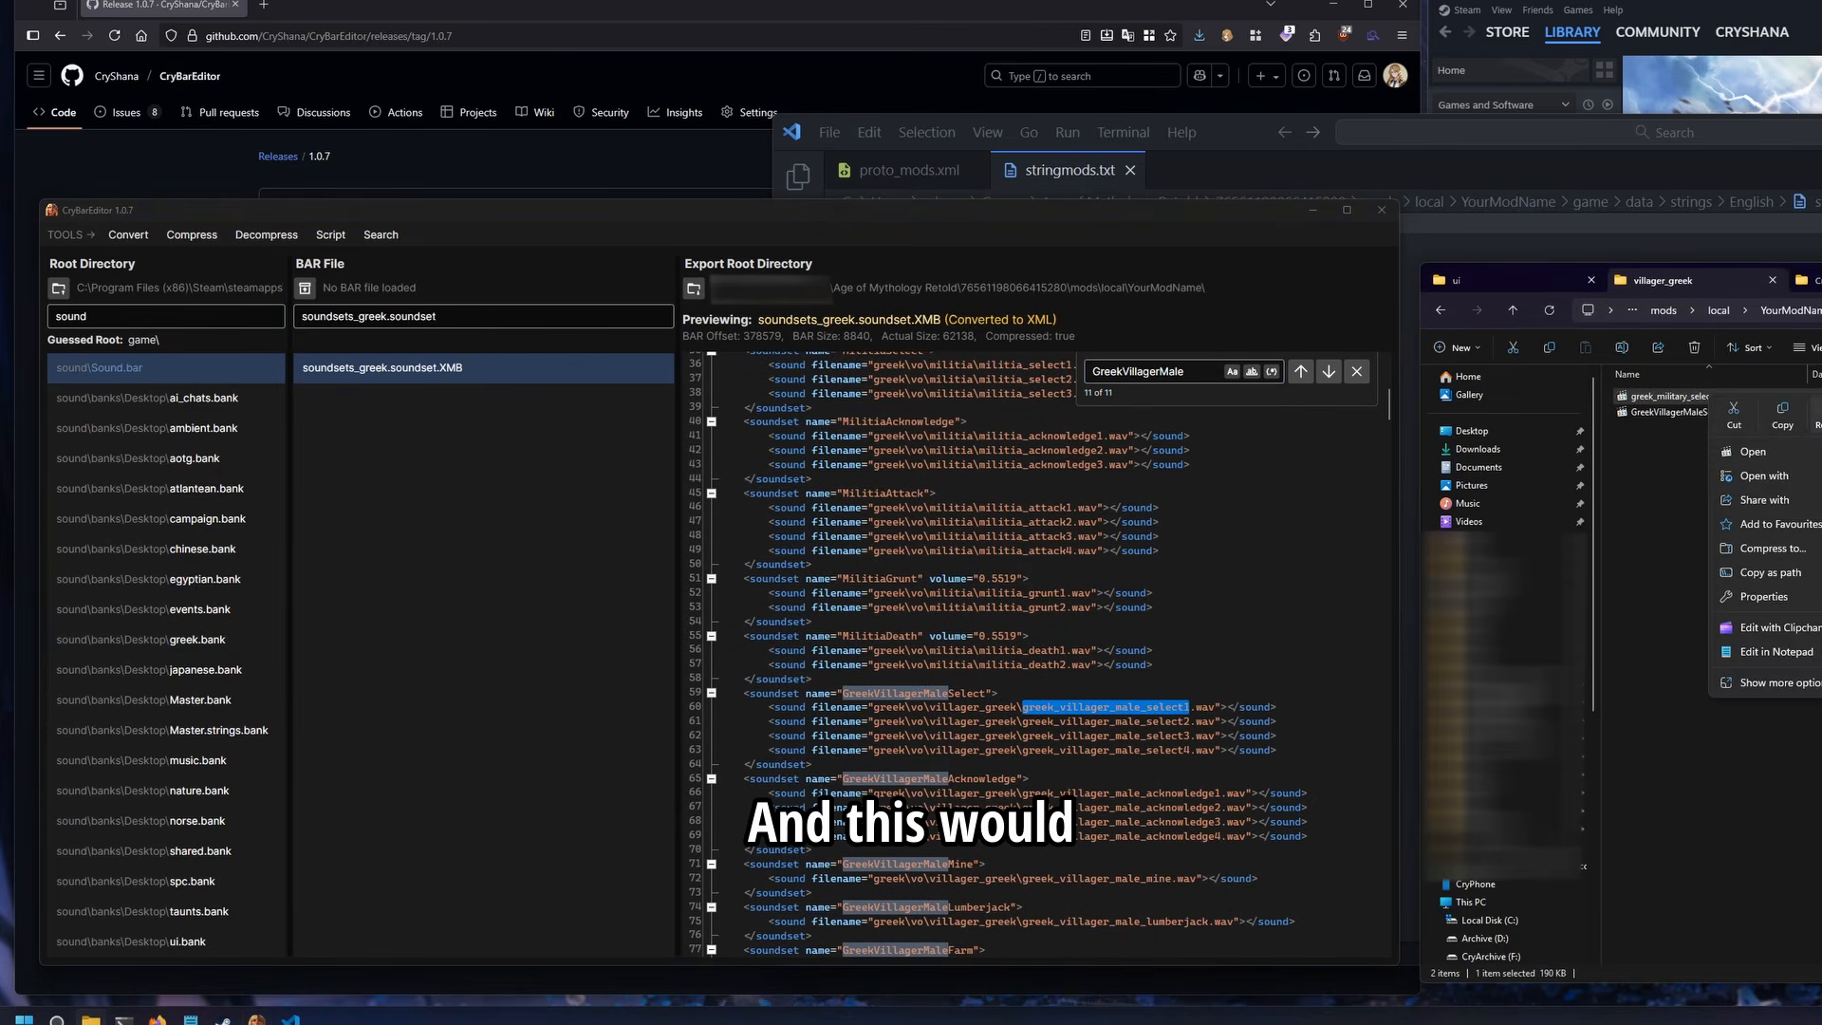
key(ctrl+v)
key(Return)
Rename GreekVillagerMaleSelect1.wav as greek_villager_male_select2.wav, using the second sound name listed in the GreekVillagerMaleSelect soundset
double_click(1172, 721)
key(ctrl+c)
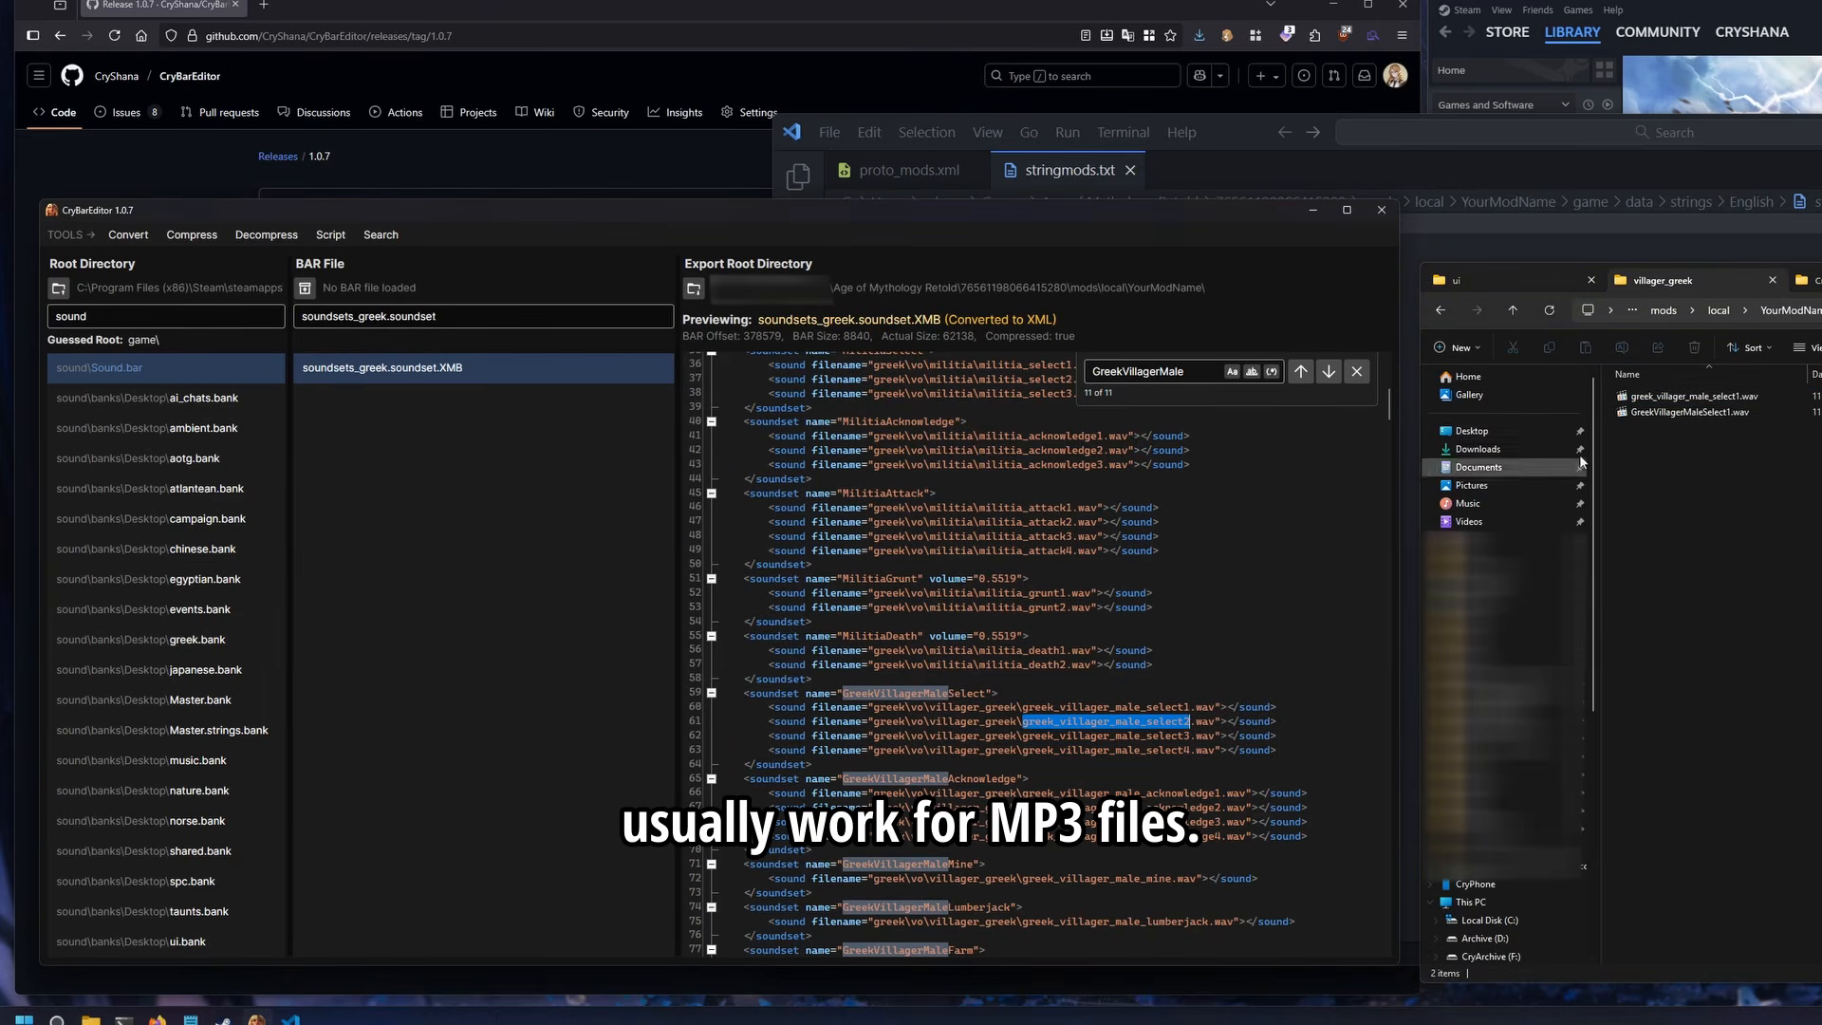
right_click(1689, 412)
click(1696, 428)
double_click(1692, 412)
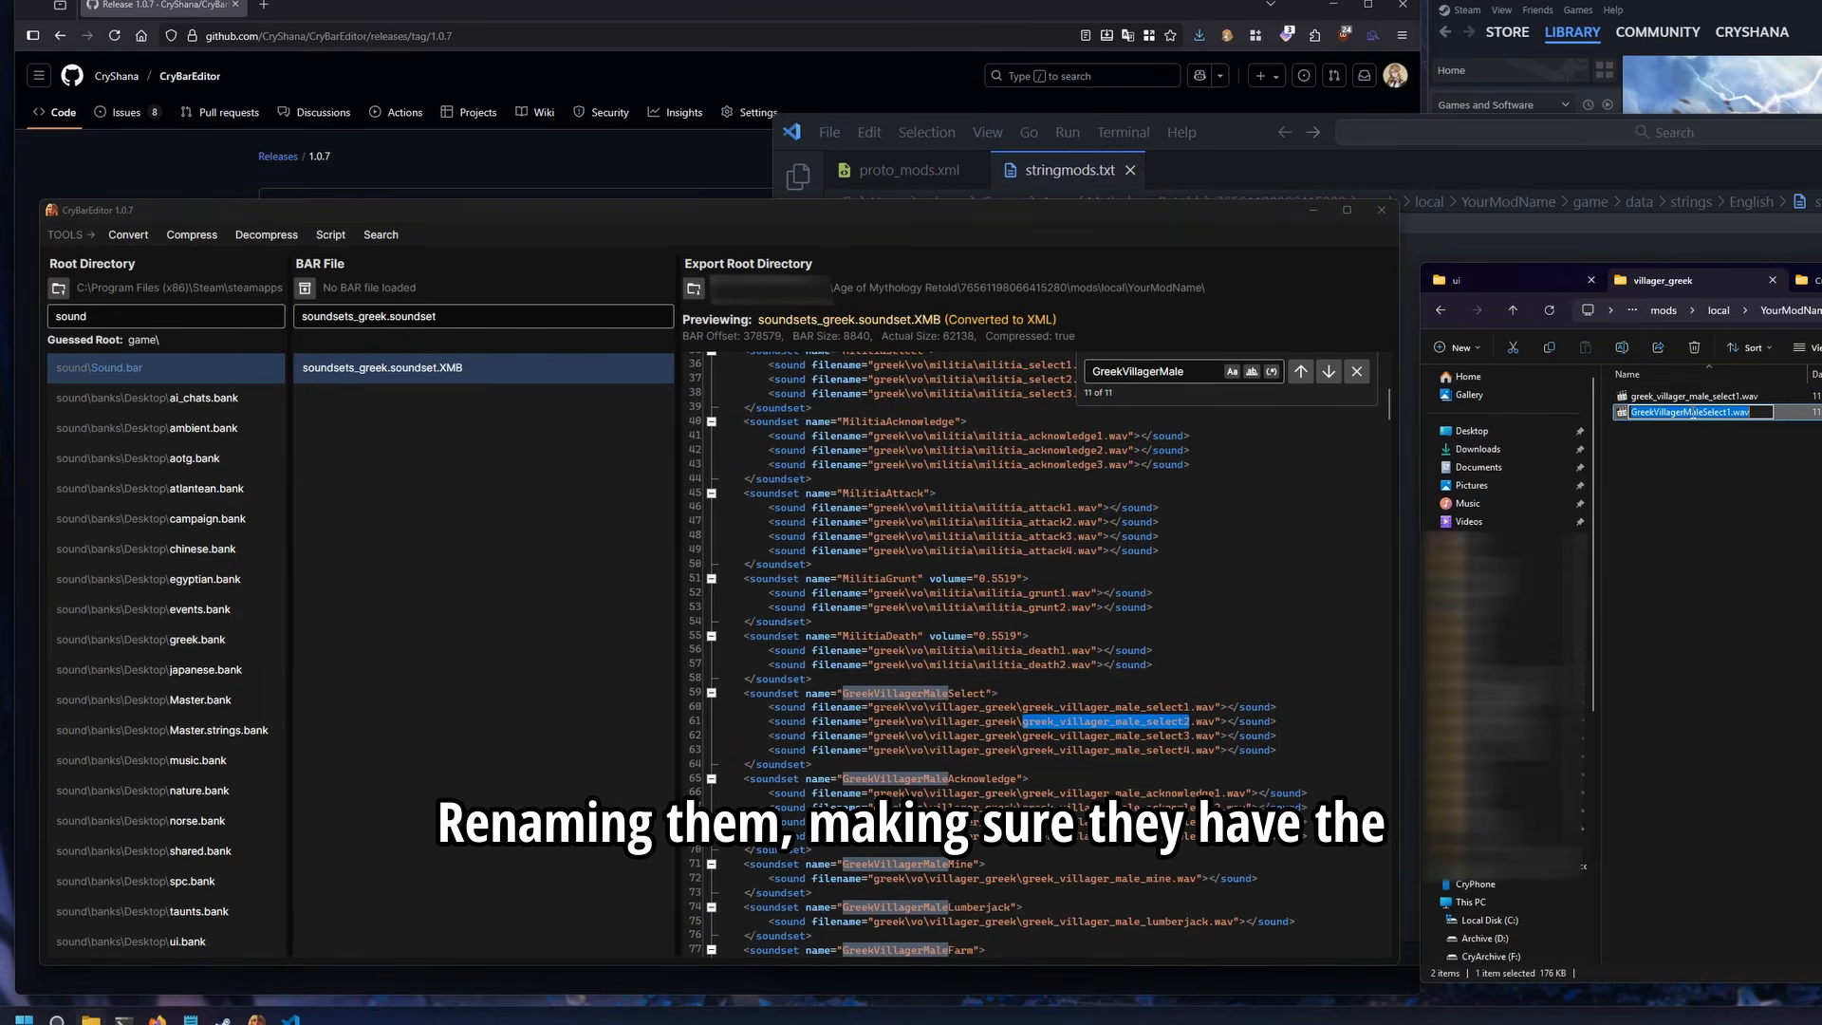
key(ctrl+v)
text(.wav)
key(Return)
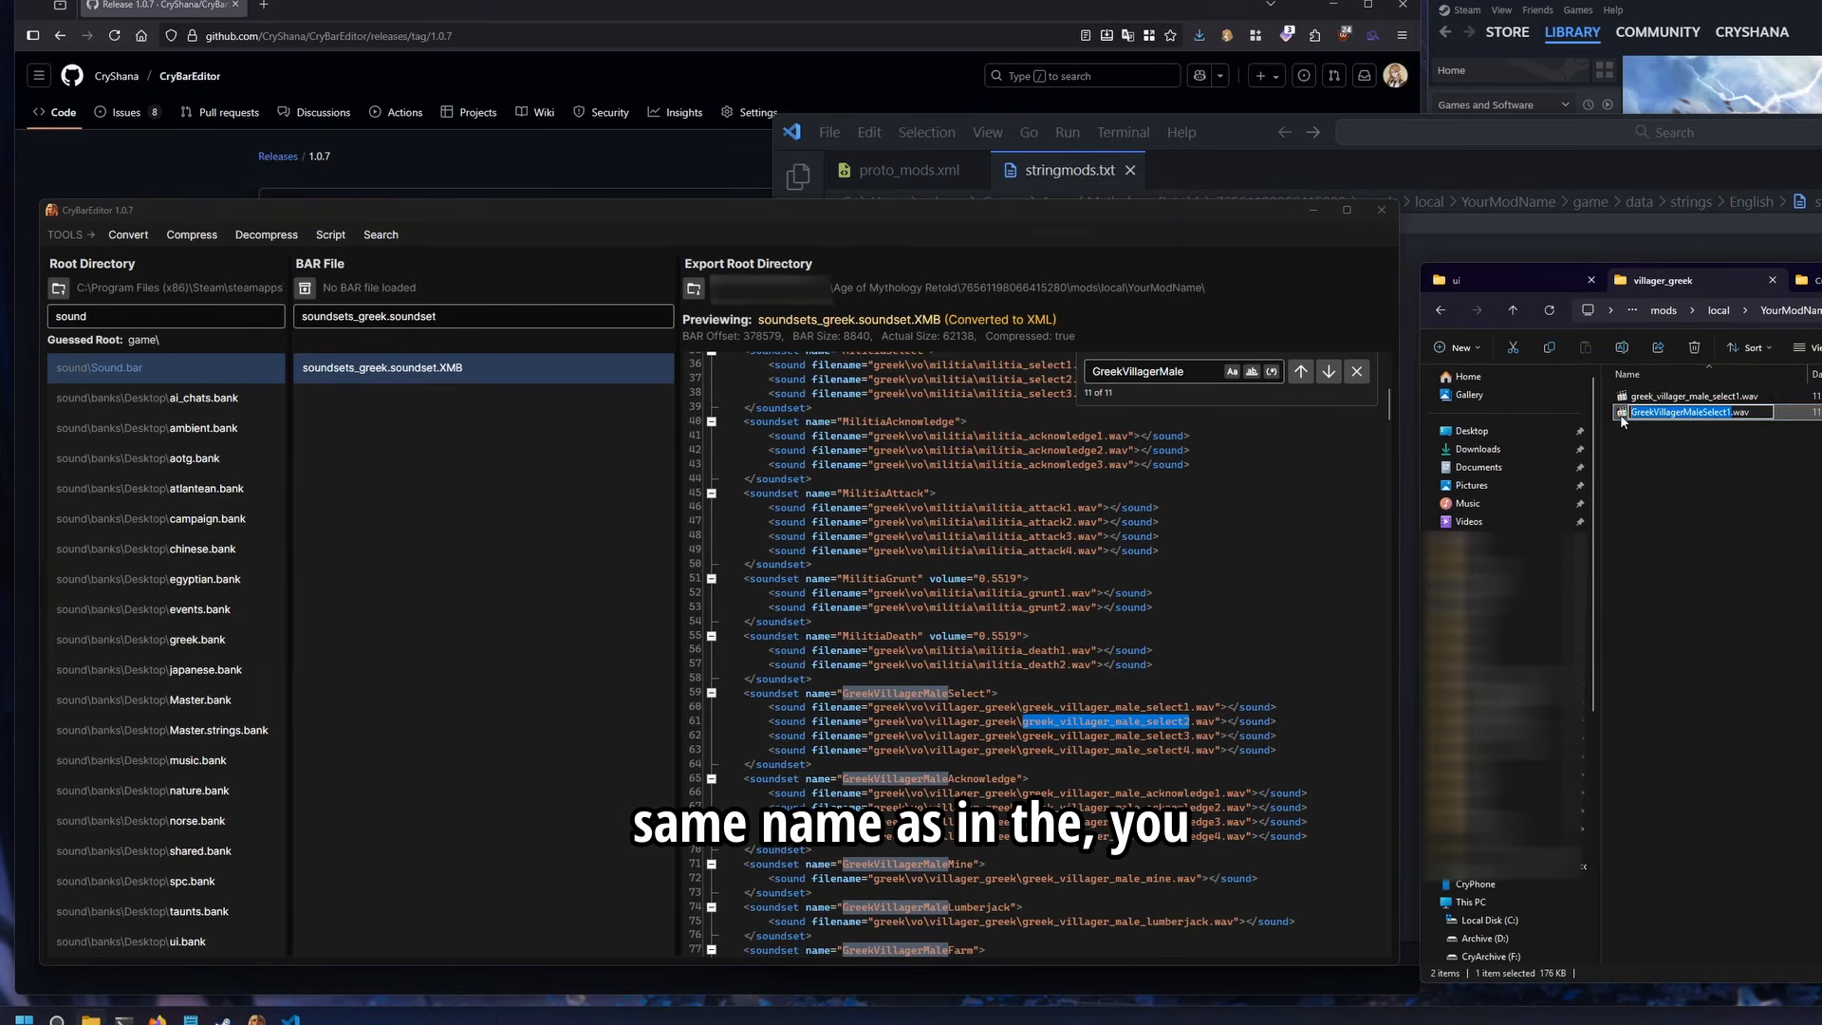
click(1669, 458)
Open Audacity, record a voice clip of about 1.3 seconds and play it back from just before the voice starts
click(21, 1017)
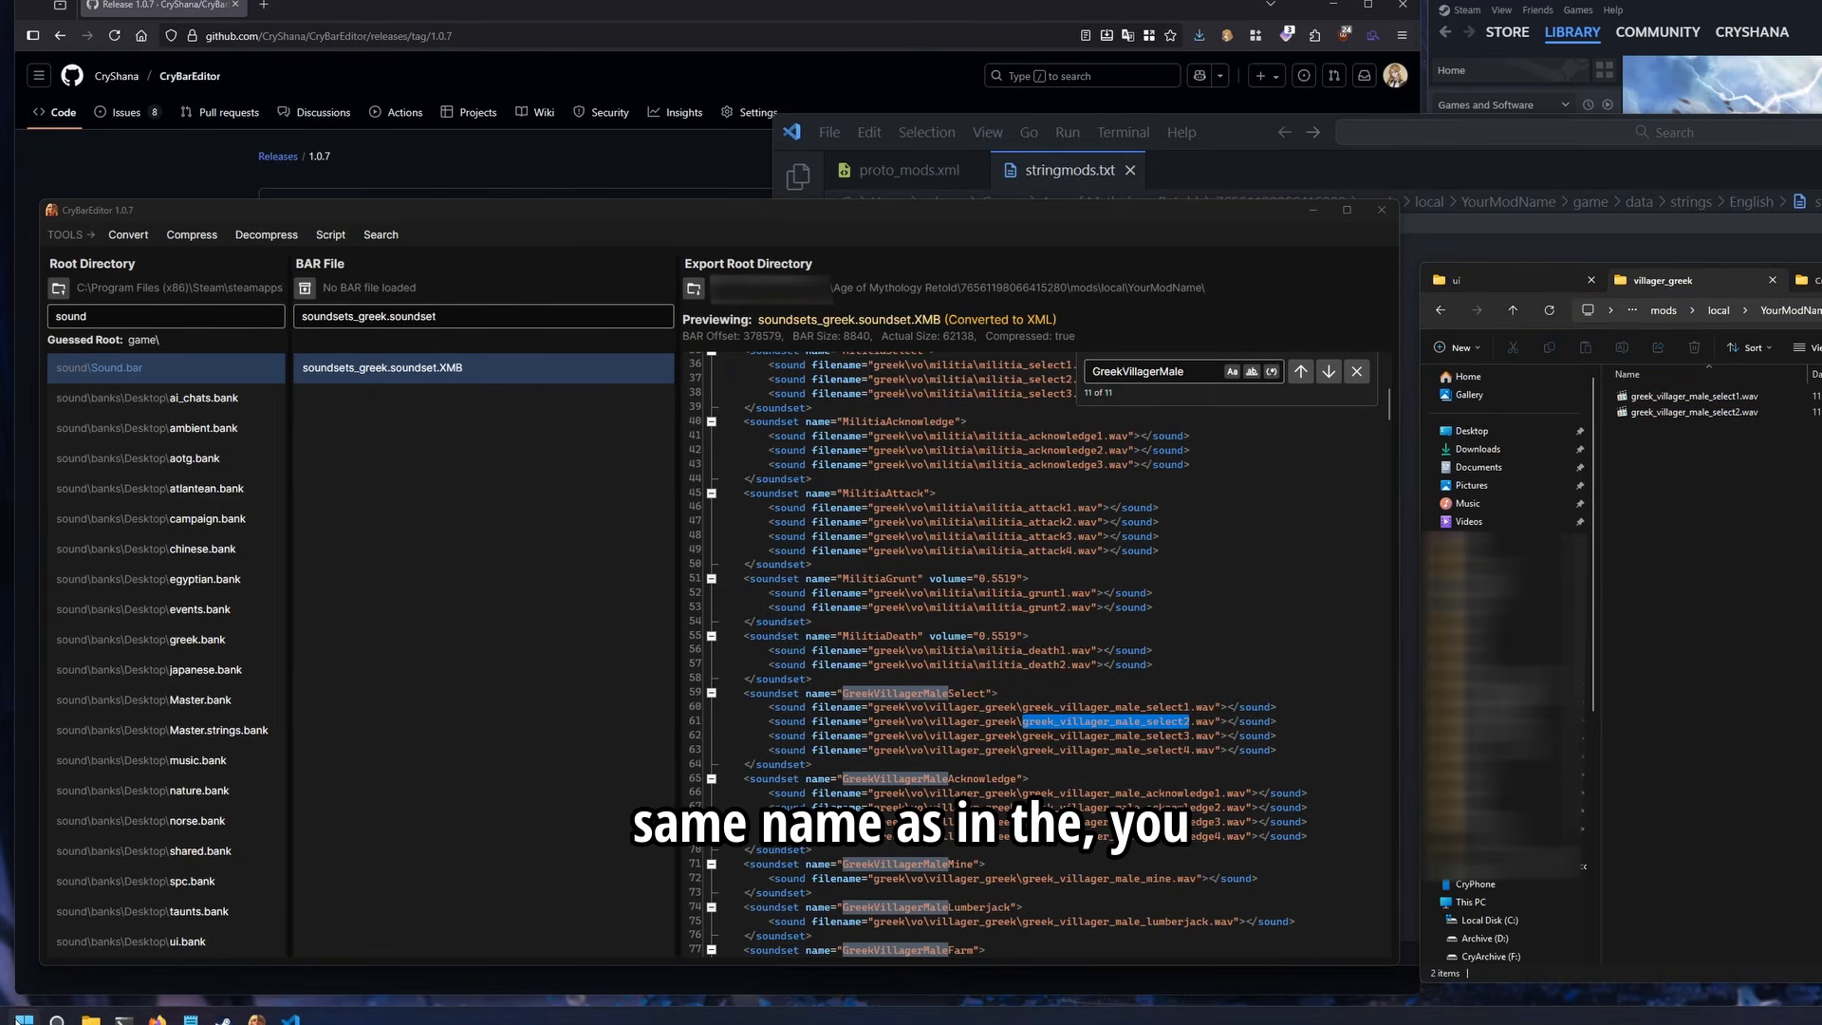
click(21, 1017)
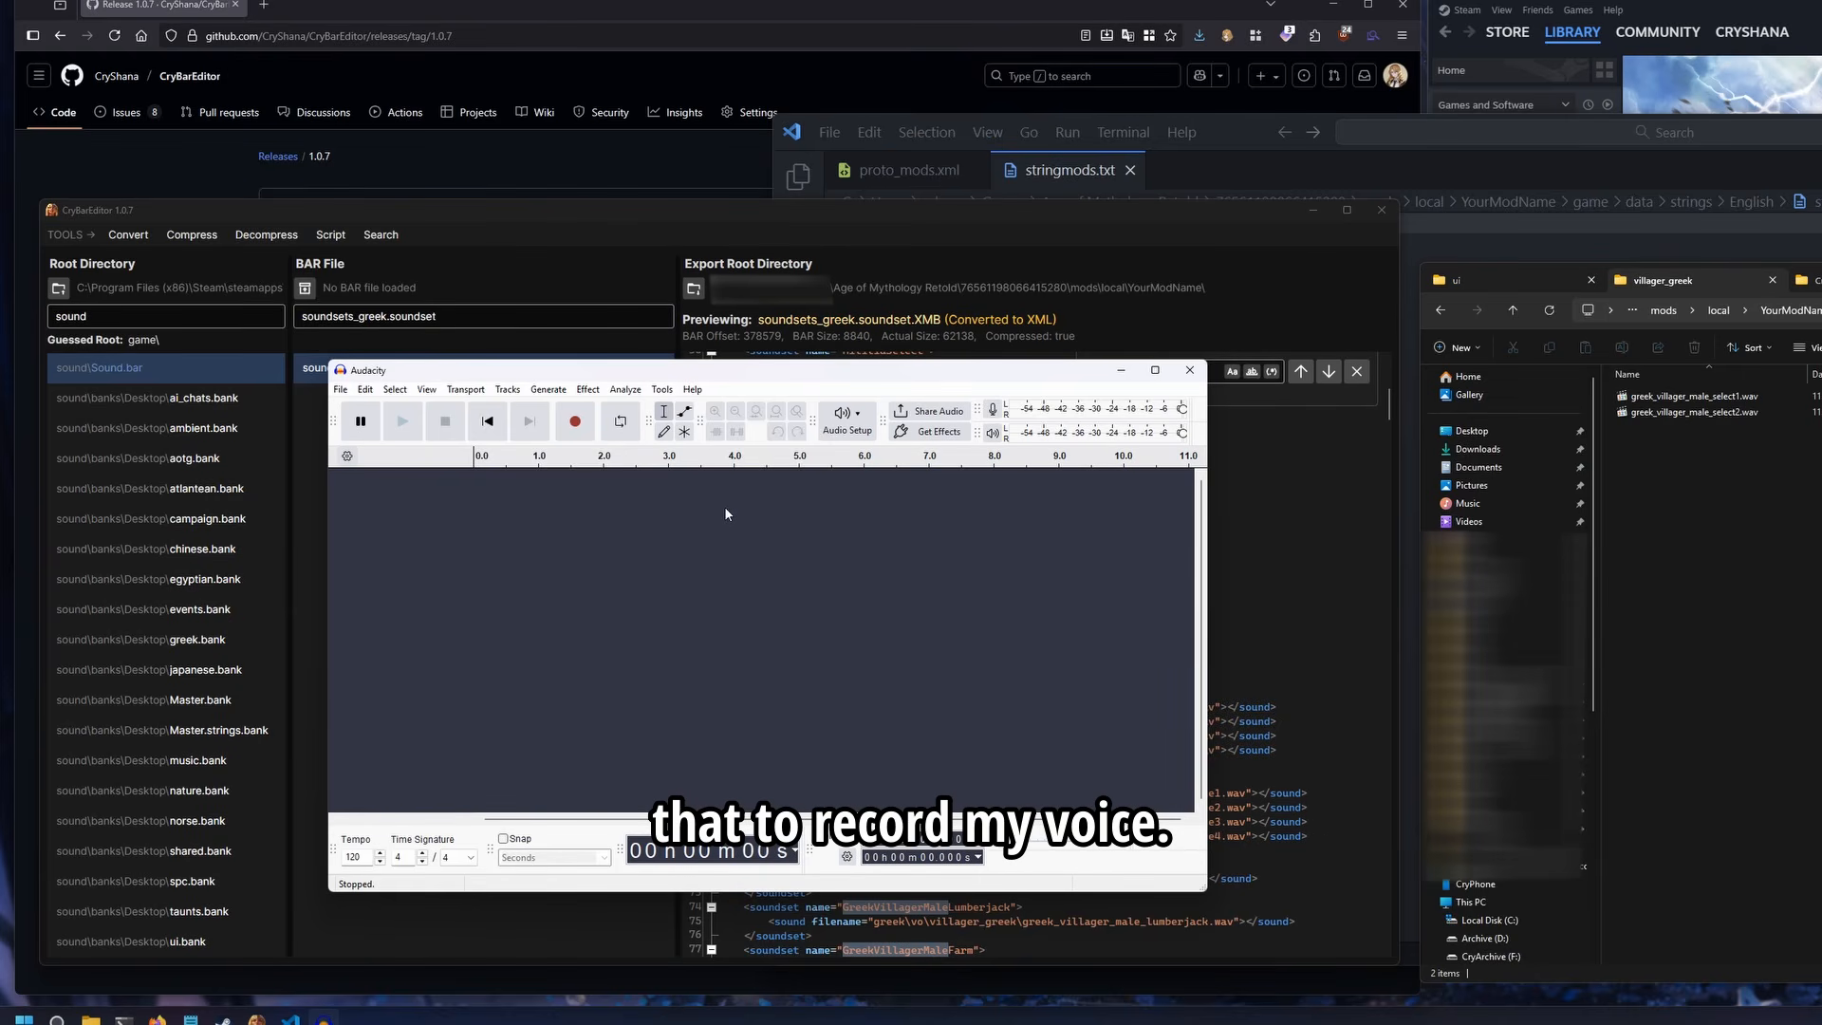
key(r)
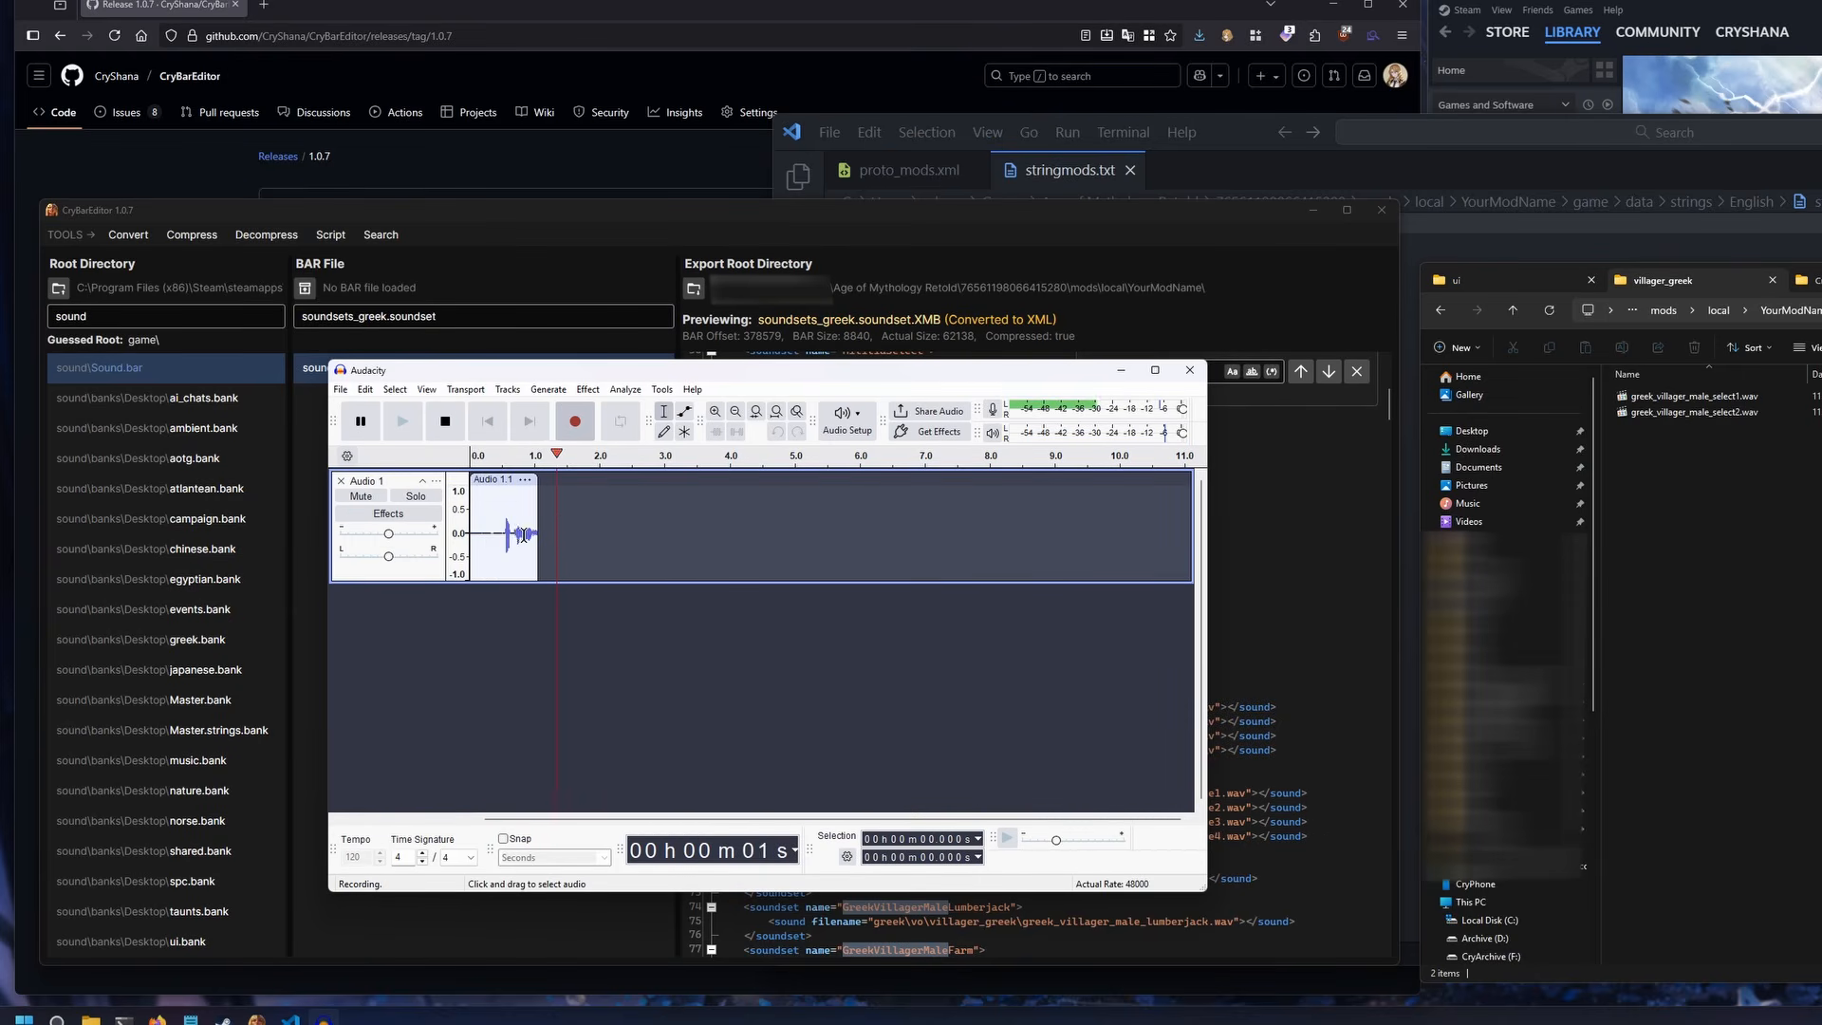
key(space)
click(499, 509)
key(space)
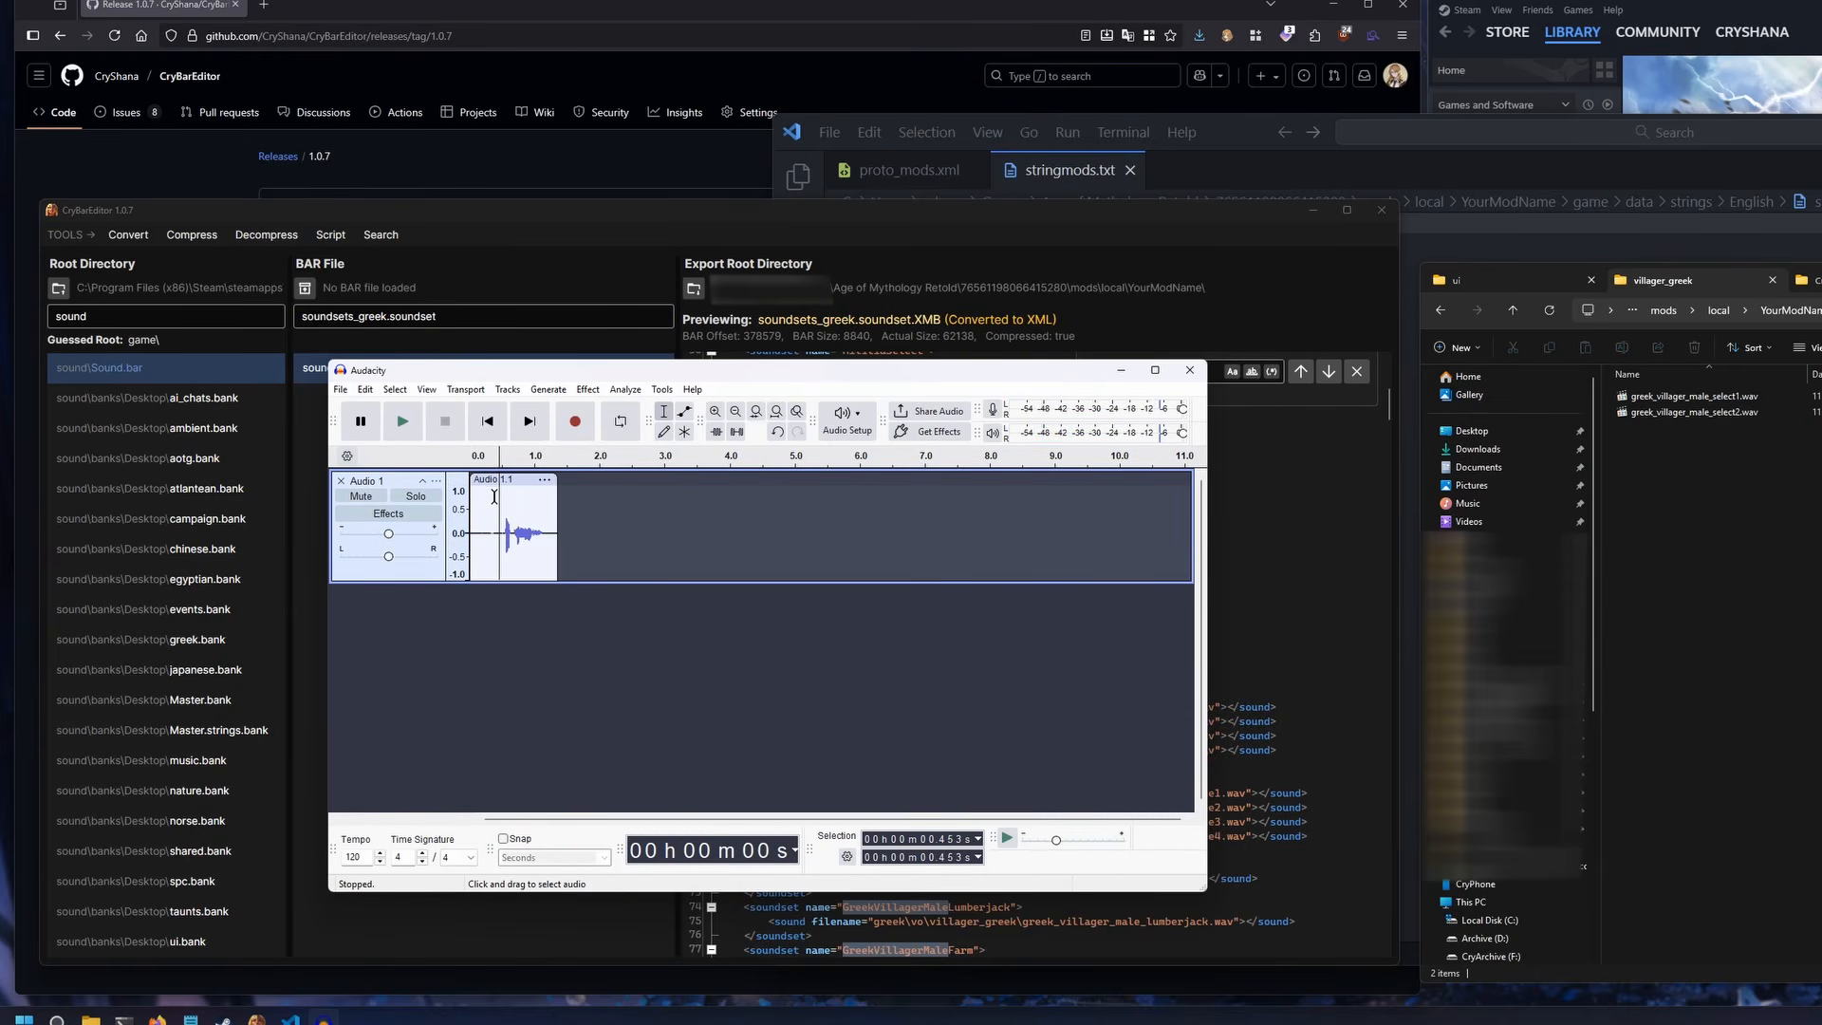
Delete the silence at the start of the recording and trim its end, leaving a clip about 0.7 seconds long
drag(500, 512, 460, 493)
key(Delete)
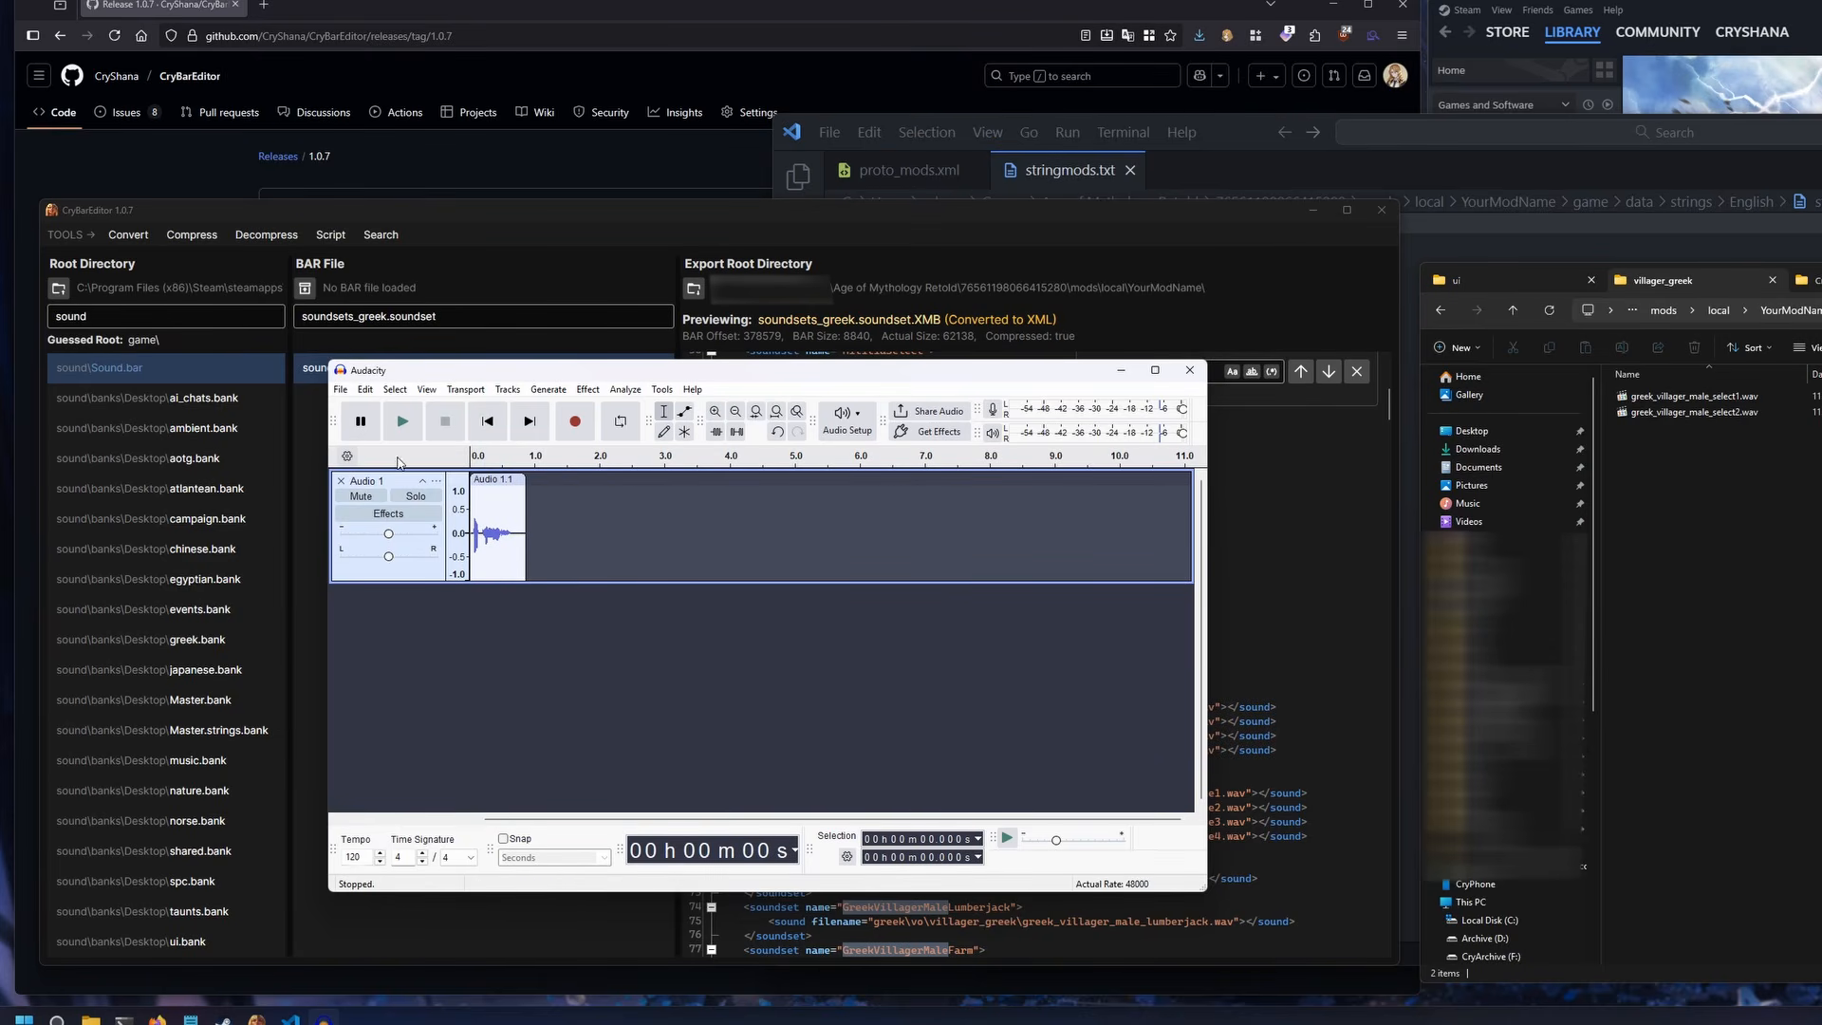
key(space)
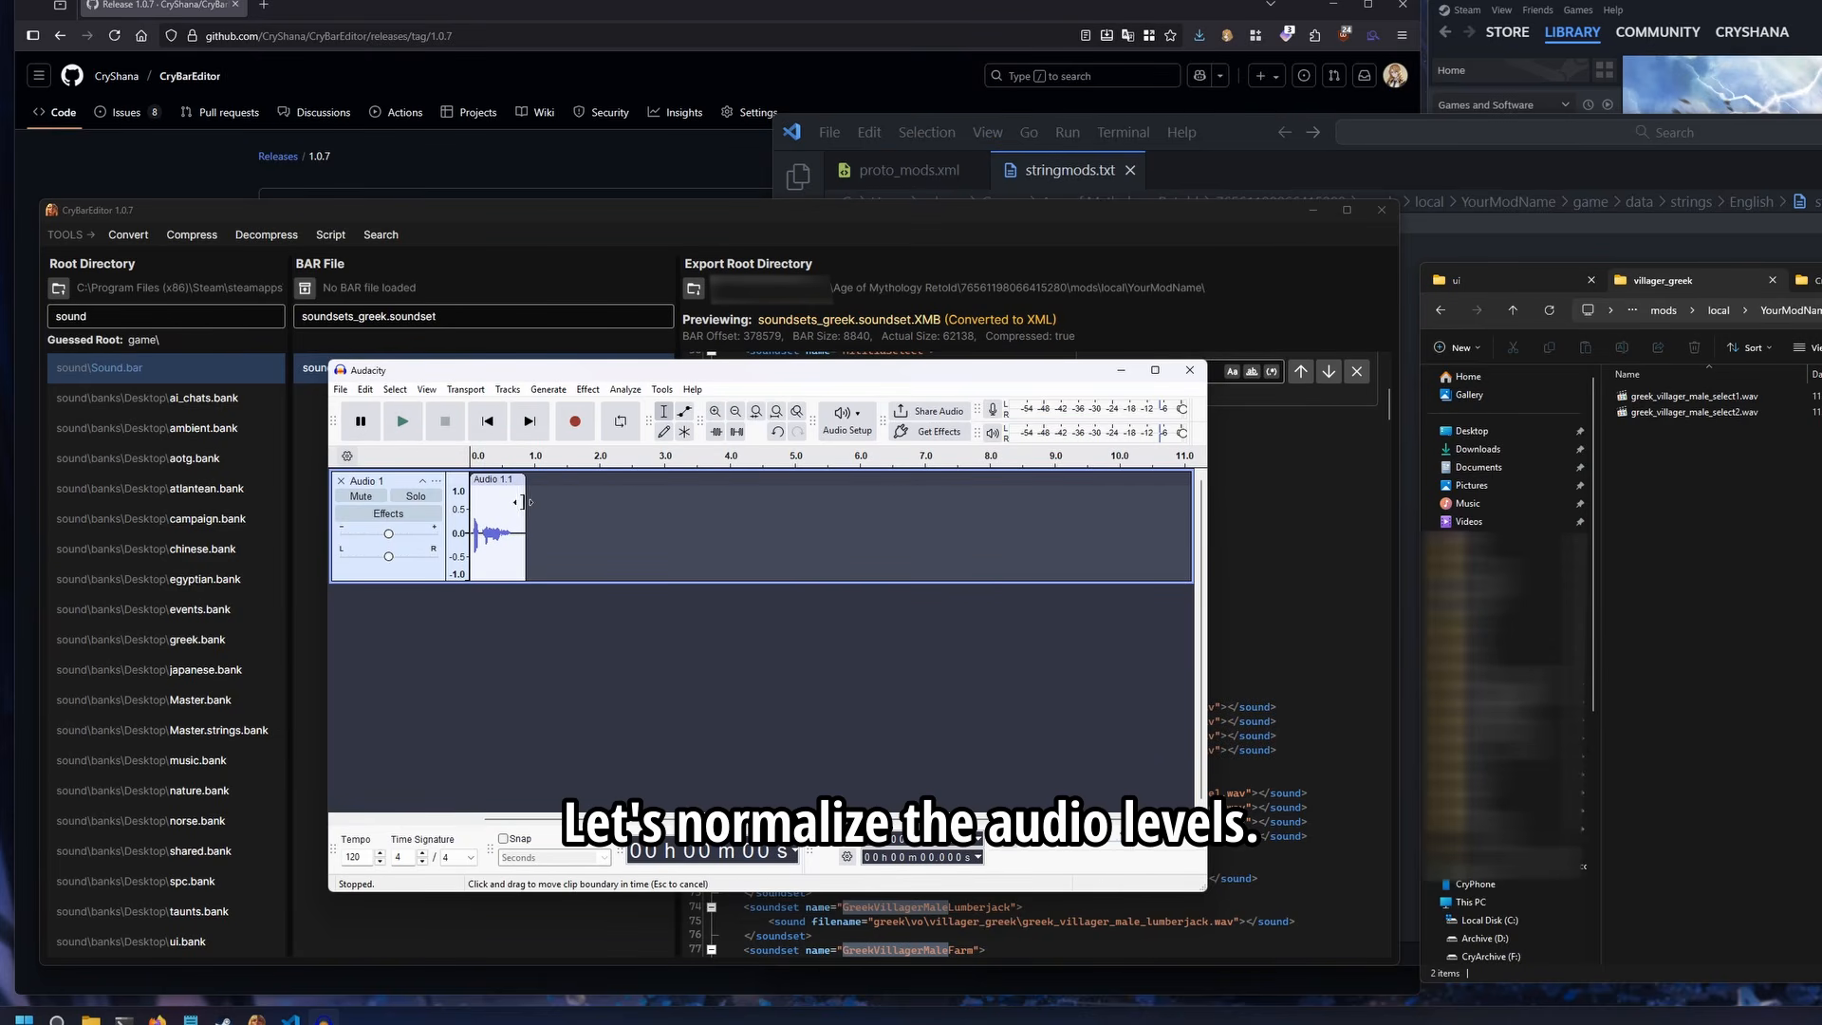
drag(522, 502, 514, 502)
Normalize the whole voice clip to a peak amplitude of 0.0 dB
click(489, 479)
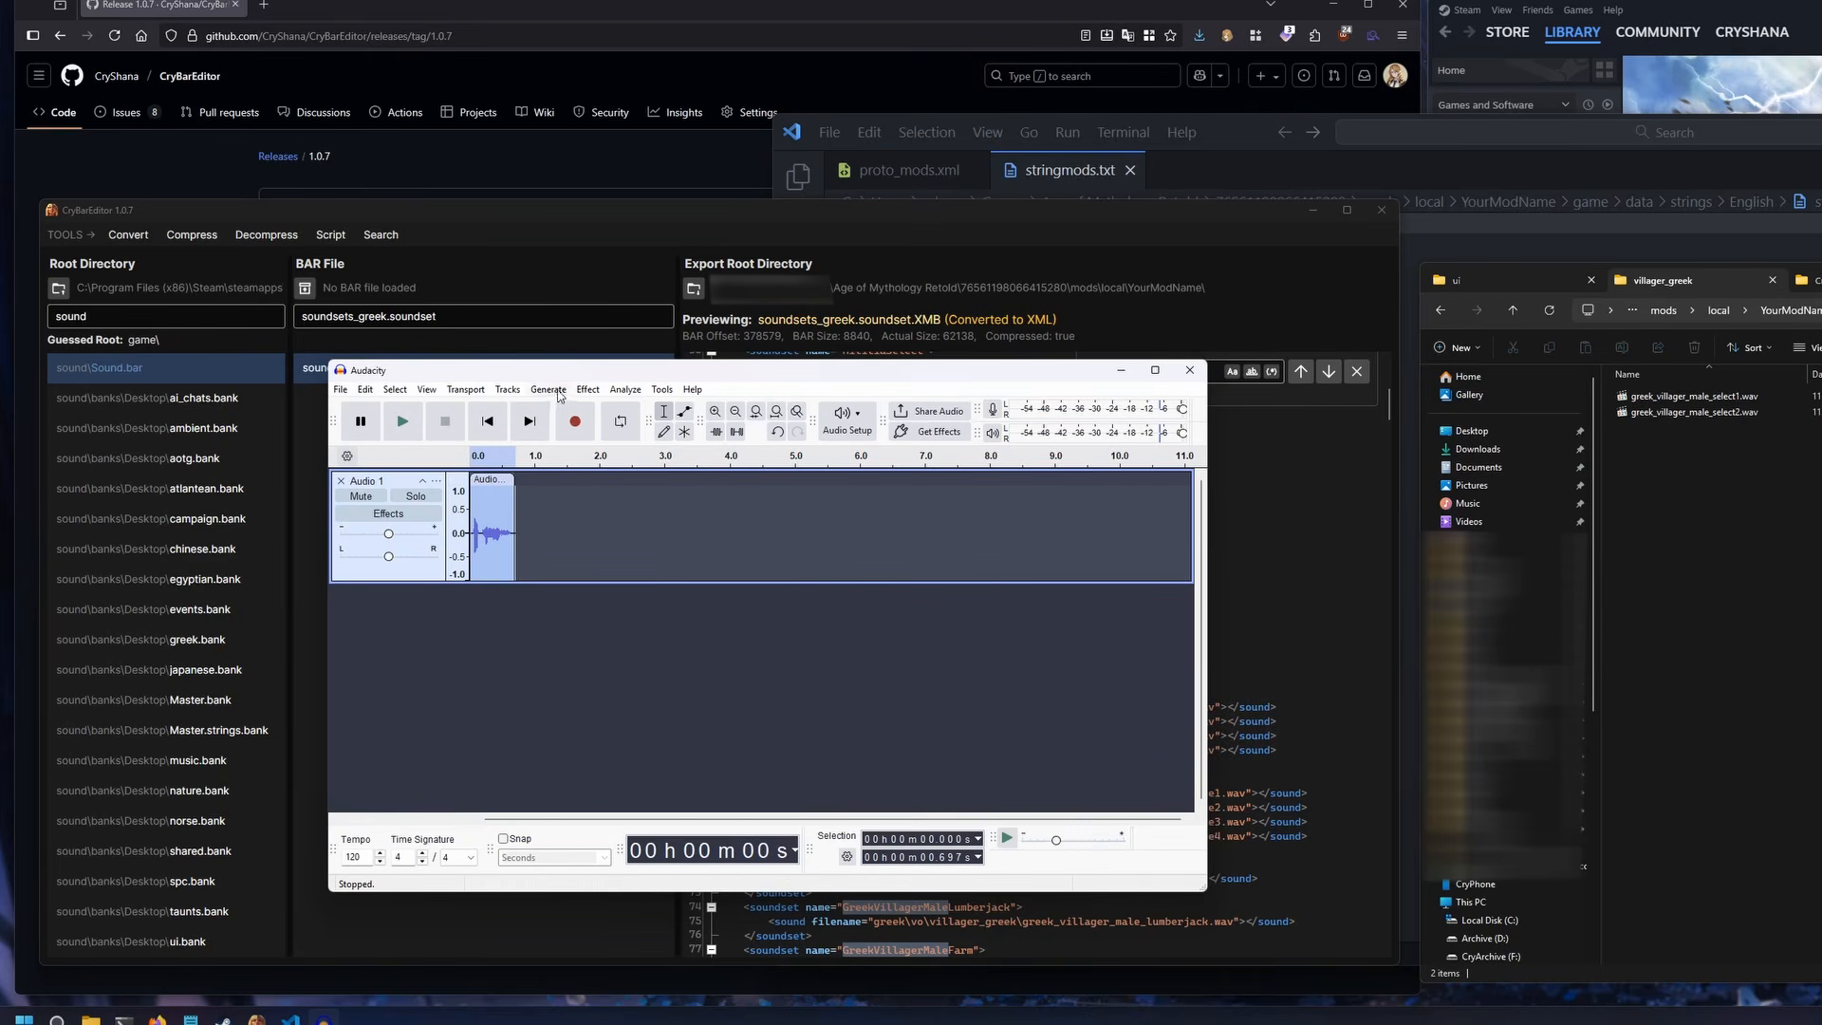
click(588, 389)
mouse_move(654, 479)
click(839, 575)
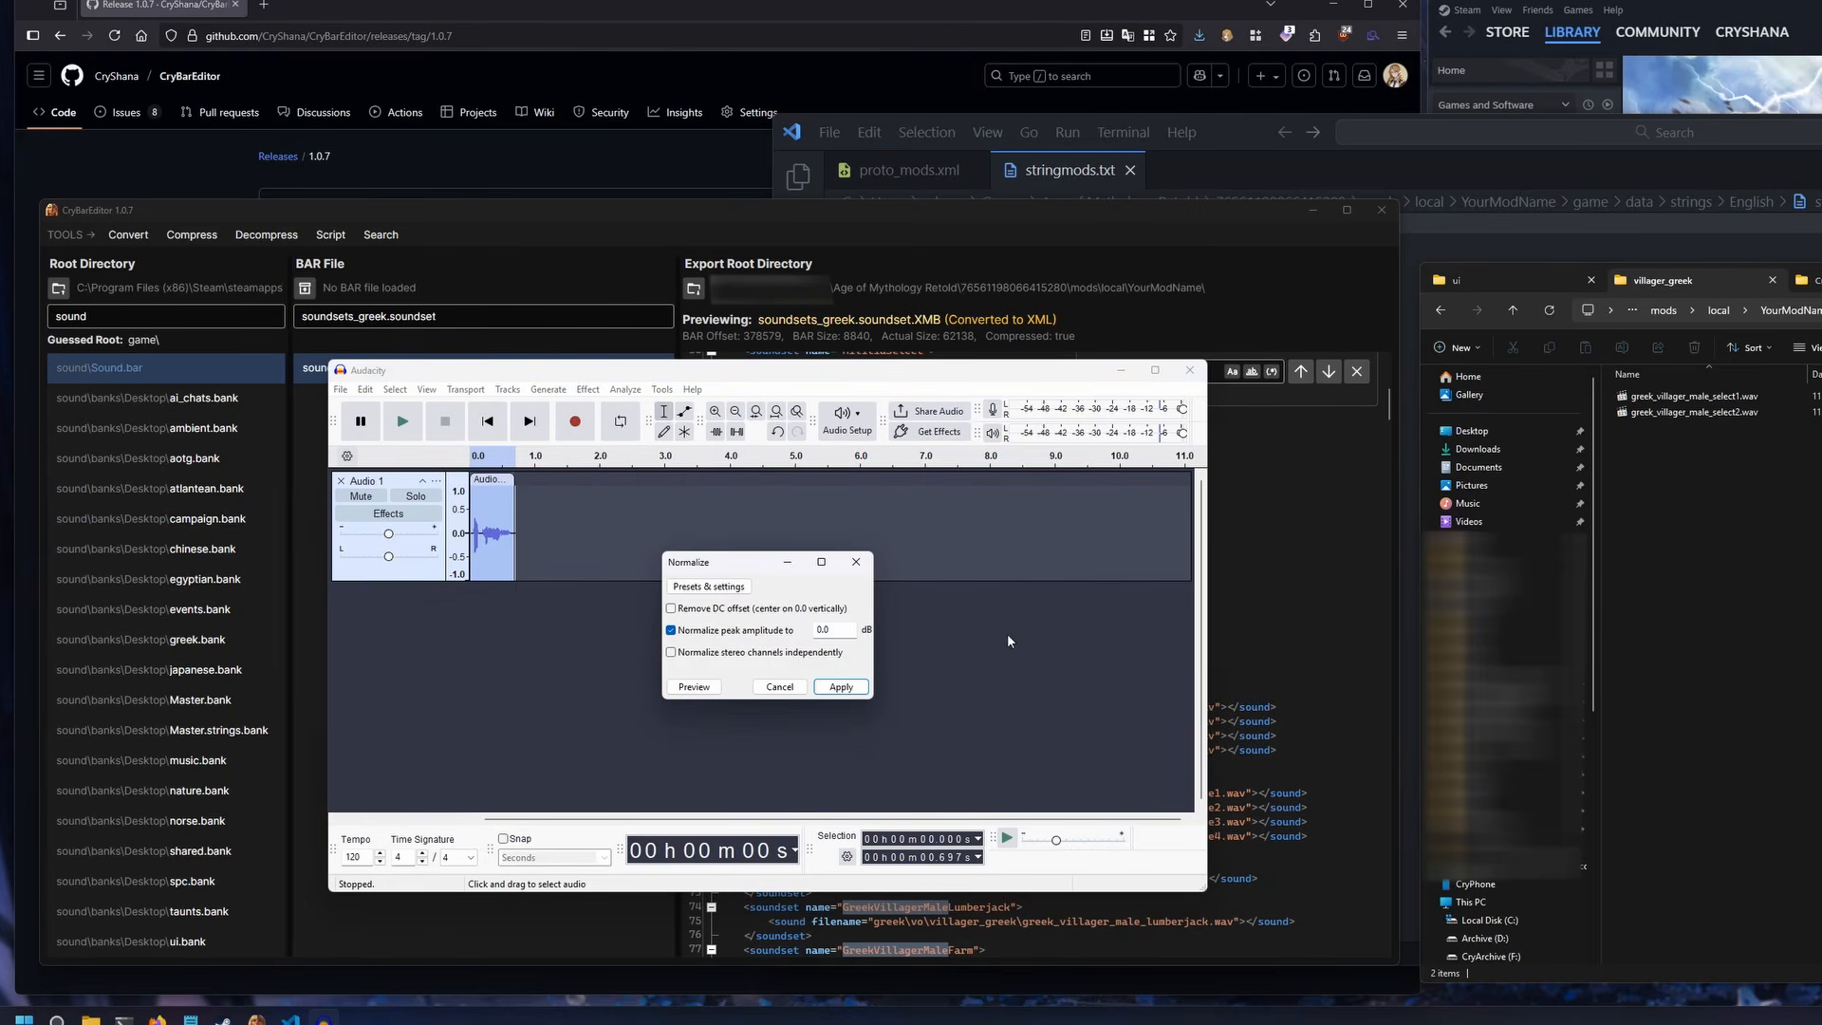
click(840, 686)
Export the voice clip as untitled.wav in WAV (Microsoft) format to the local mods folder
click(340, 389)
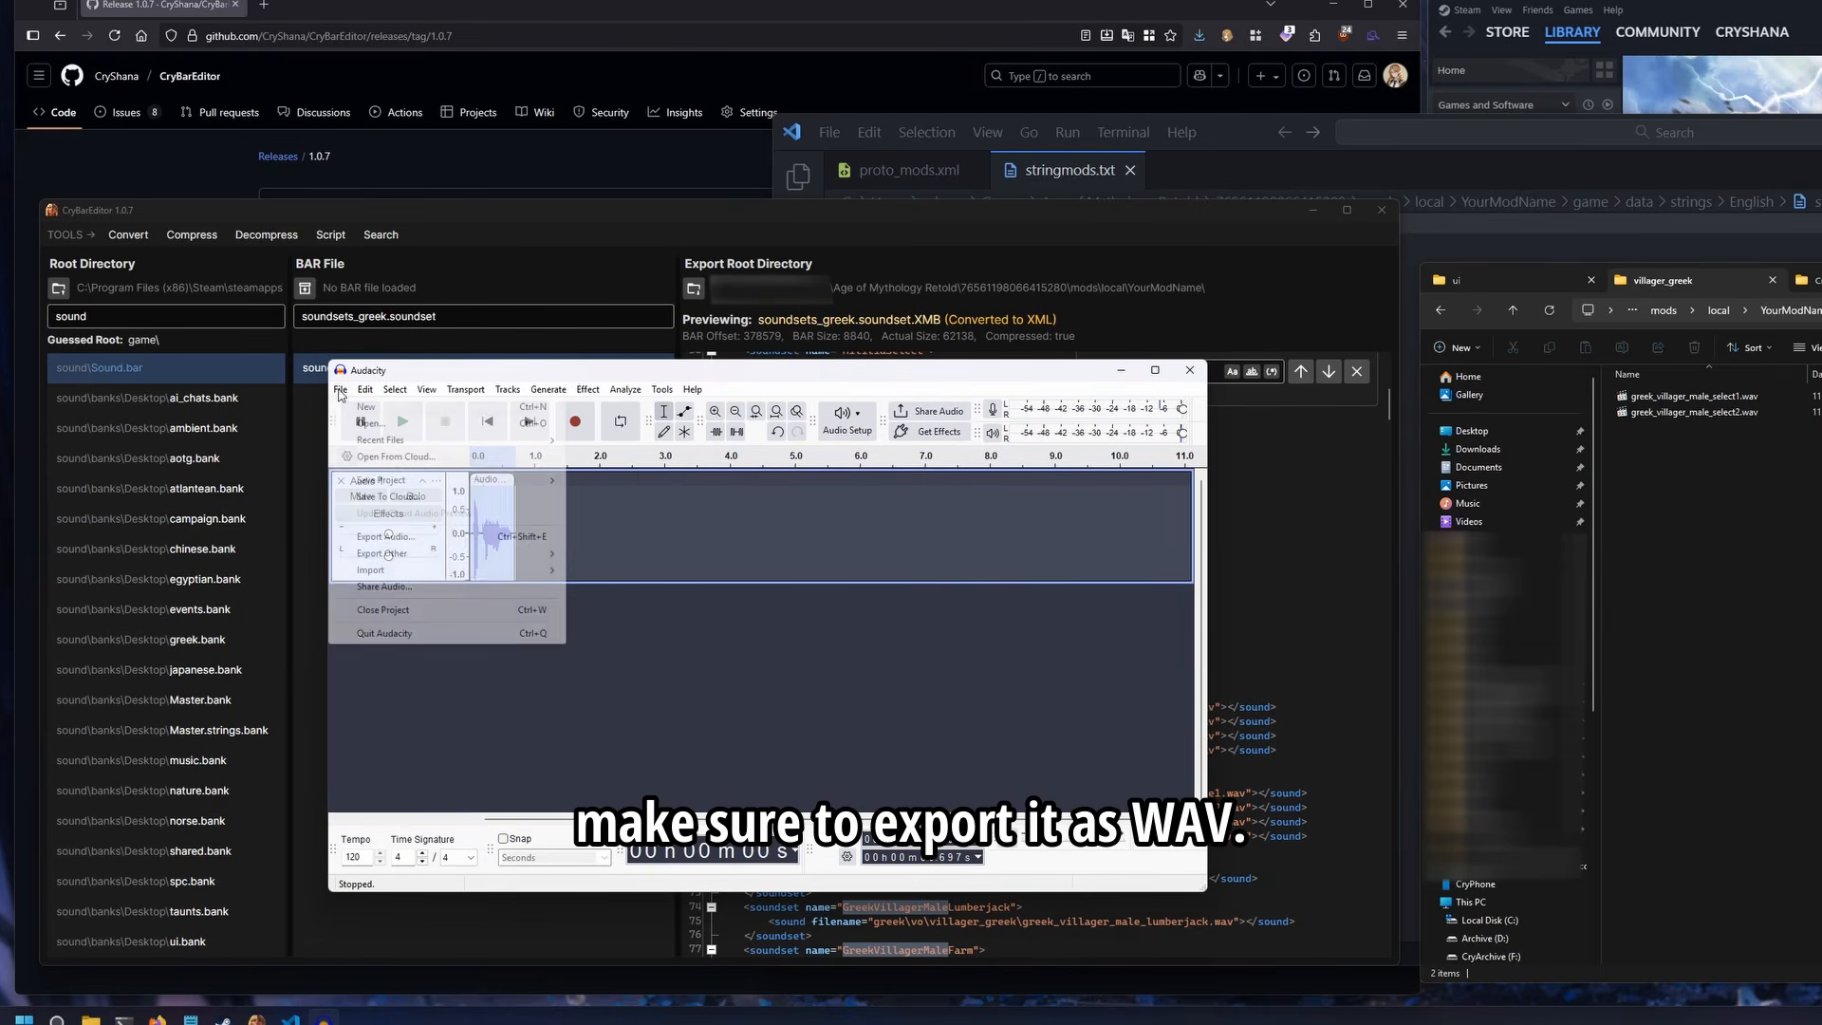
click(385, 537)
click(674, 827)
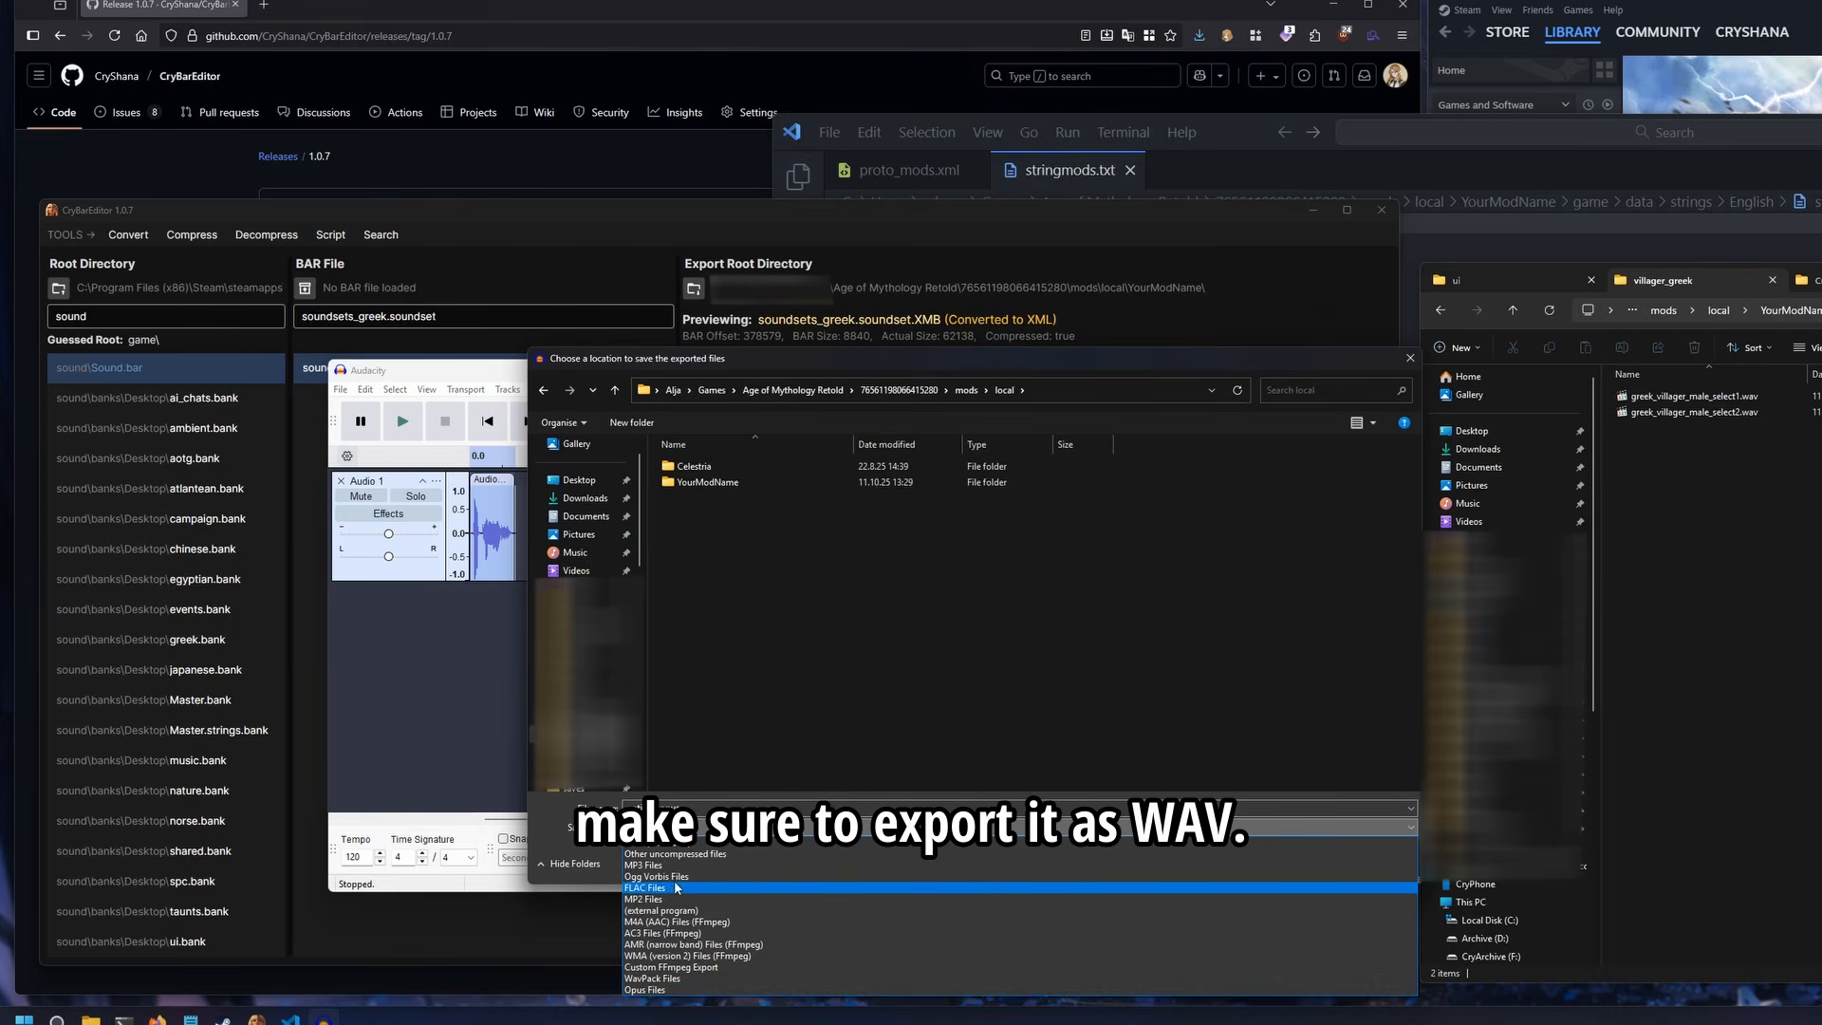
click(664, 842)
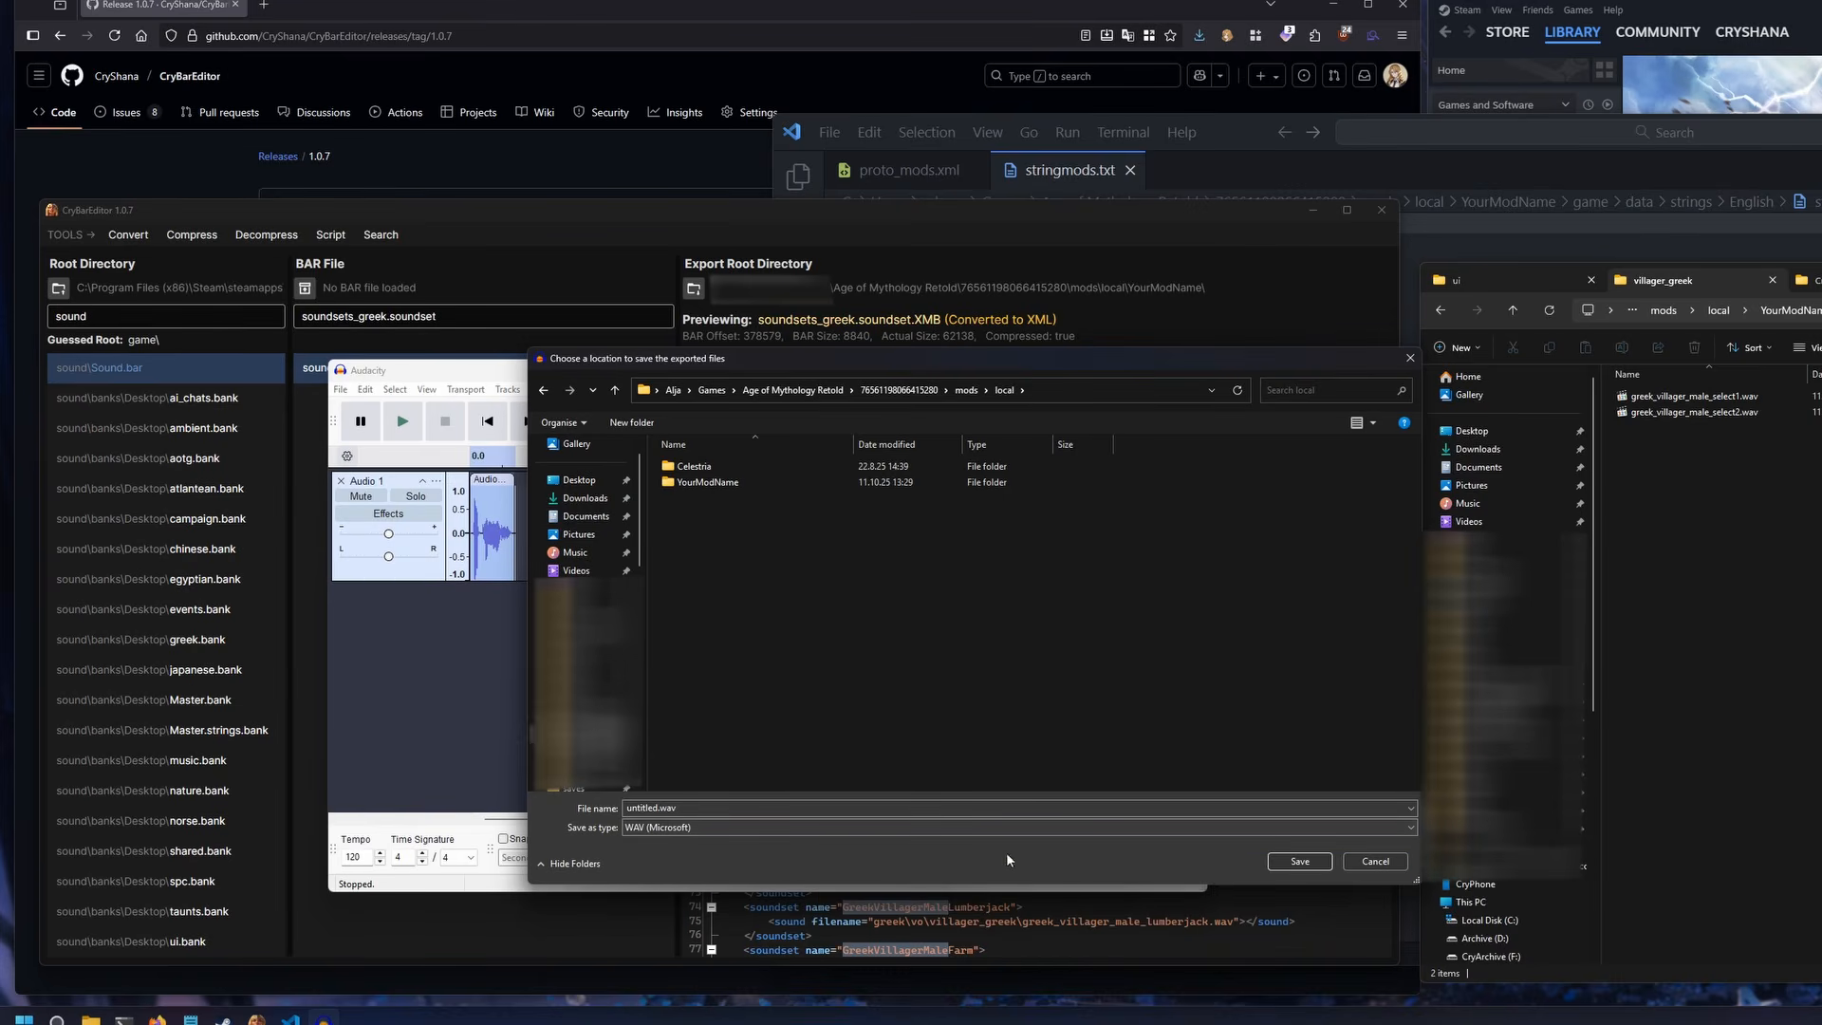
click(1303, 859)
Paste untitled.wav into the mod's villager_greek folder and delete the old greek_villager_male_select1.wav
click(1710, 280)
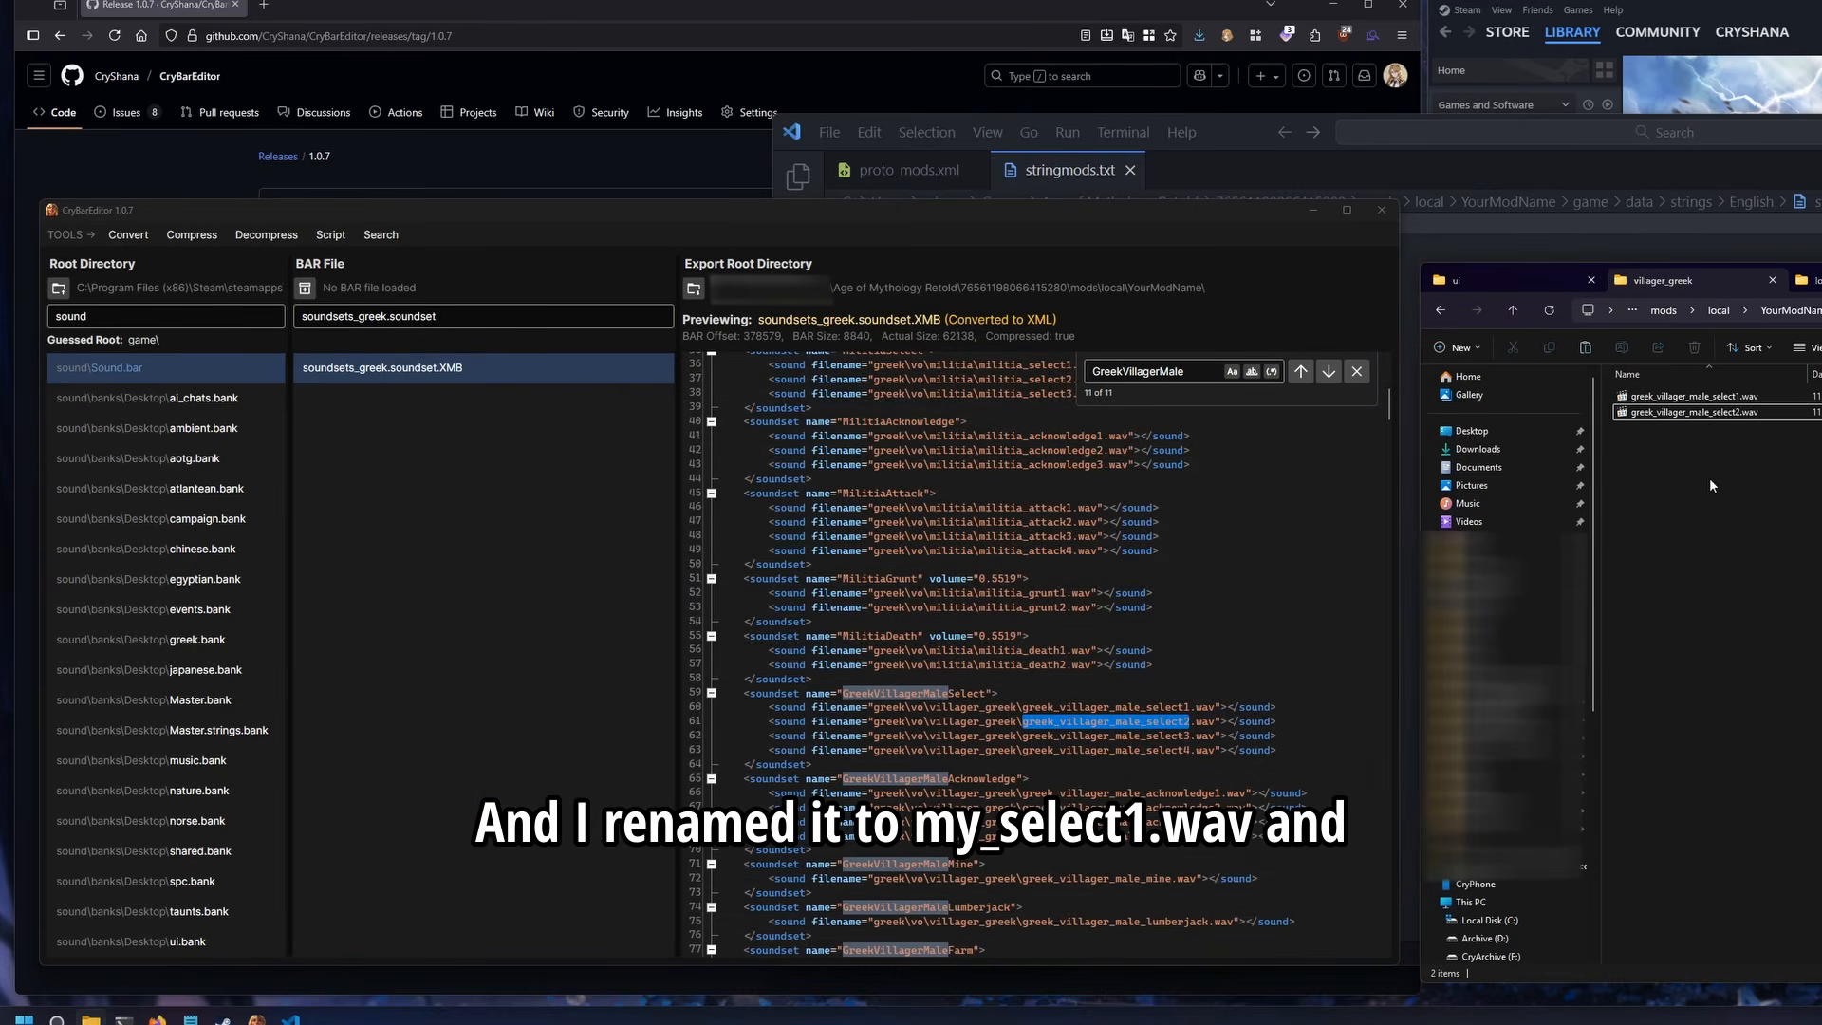
key(ctrl+v)
right_click(1725, 397)
click(1819, 427)
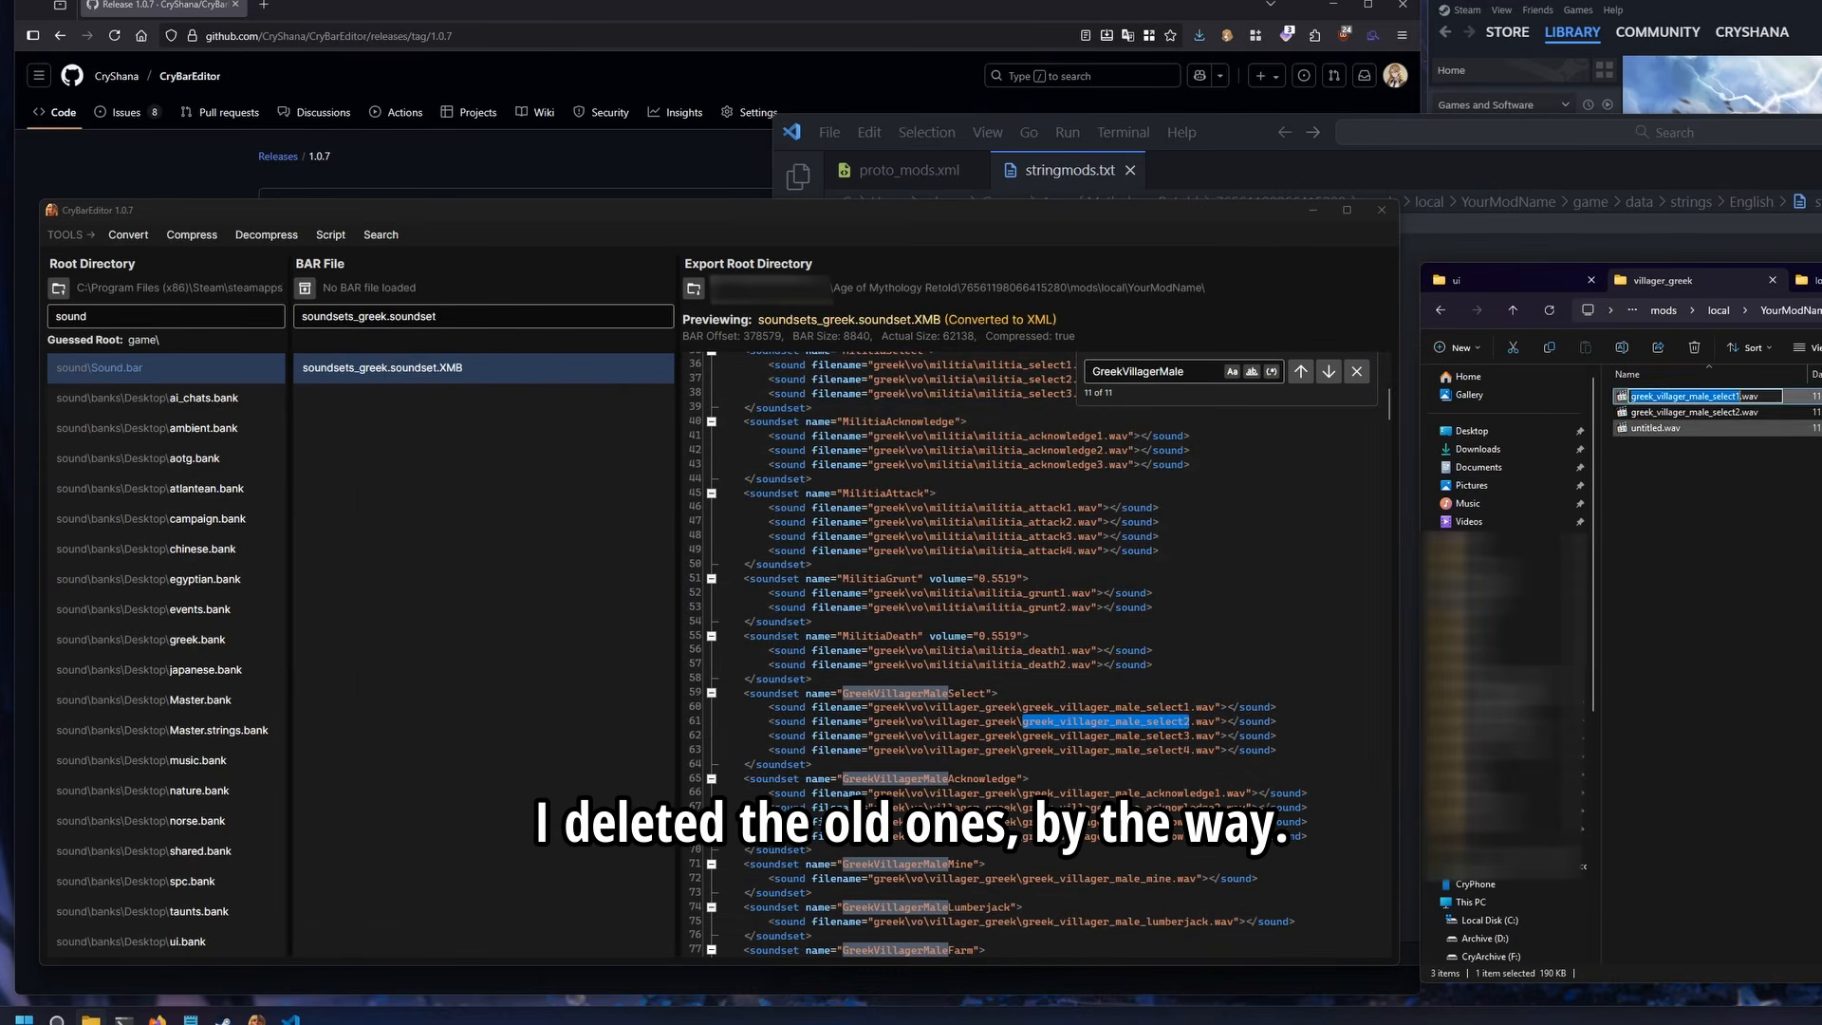
click(1655, 429)
click(1694, 399)
key(Delete)
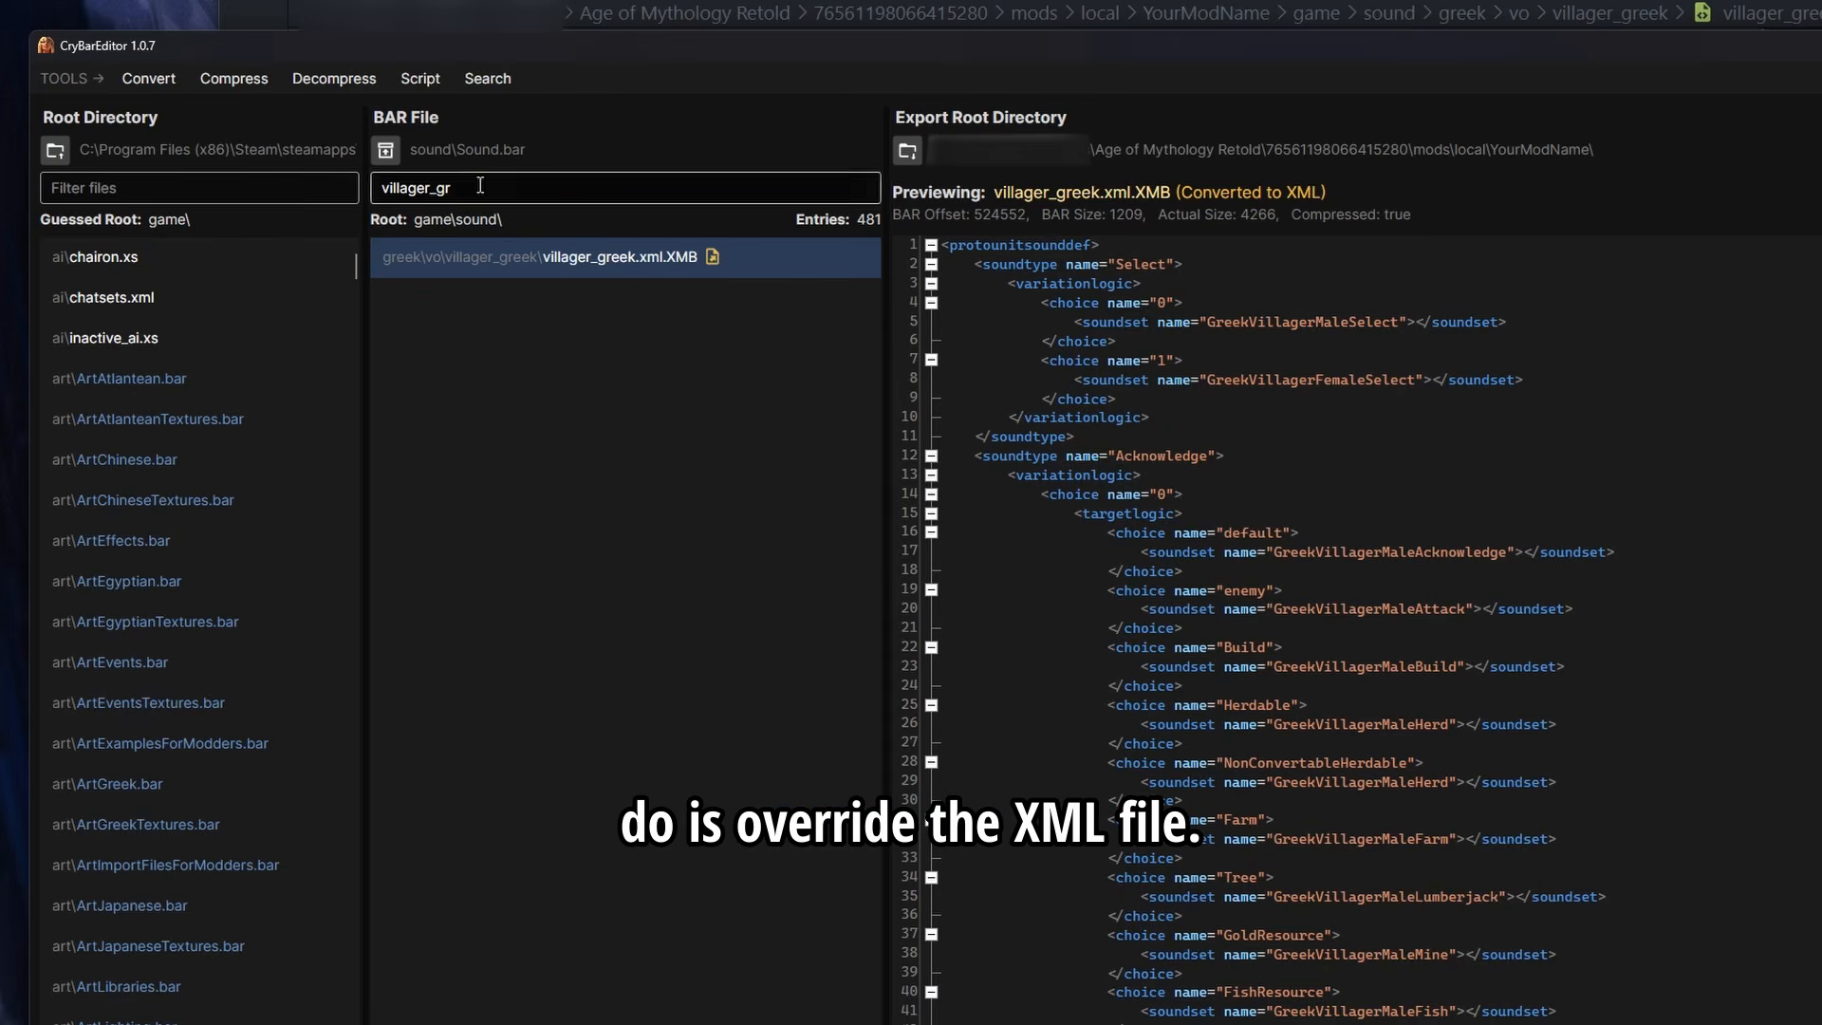
In CryBarEditor, find villager_greek.xml.XMB inside sound\Sound.bar and export it to the mod as XML
click(114, 188)
text(sound)
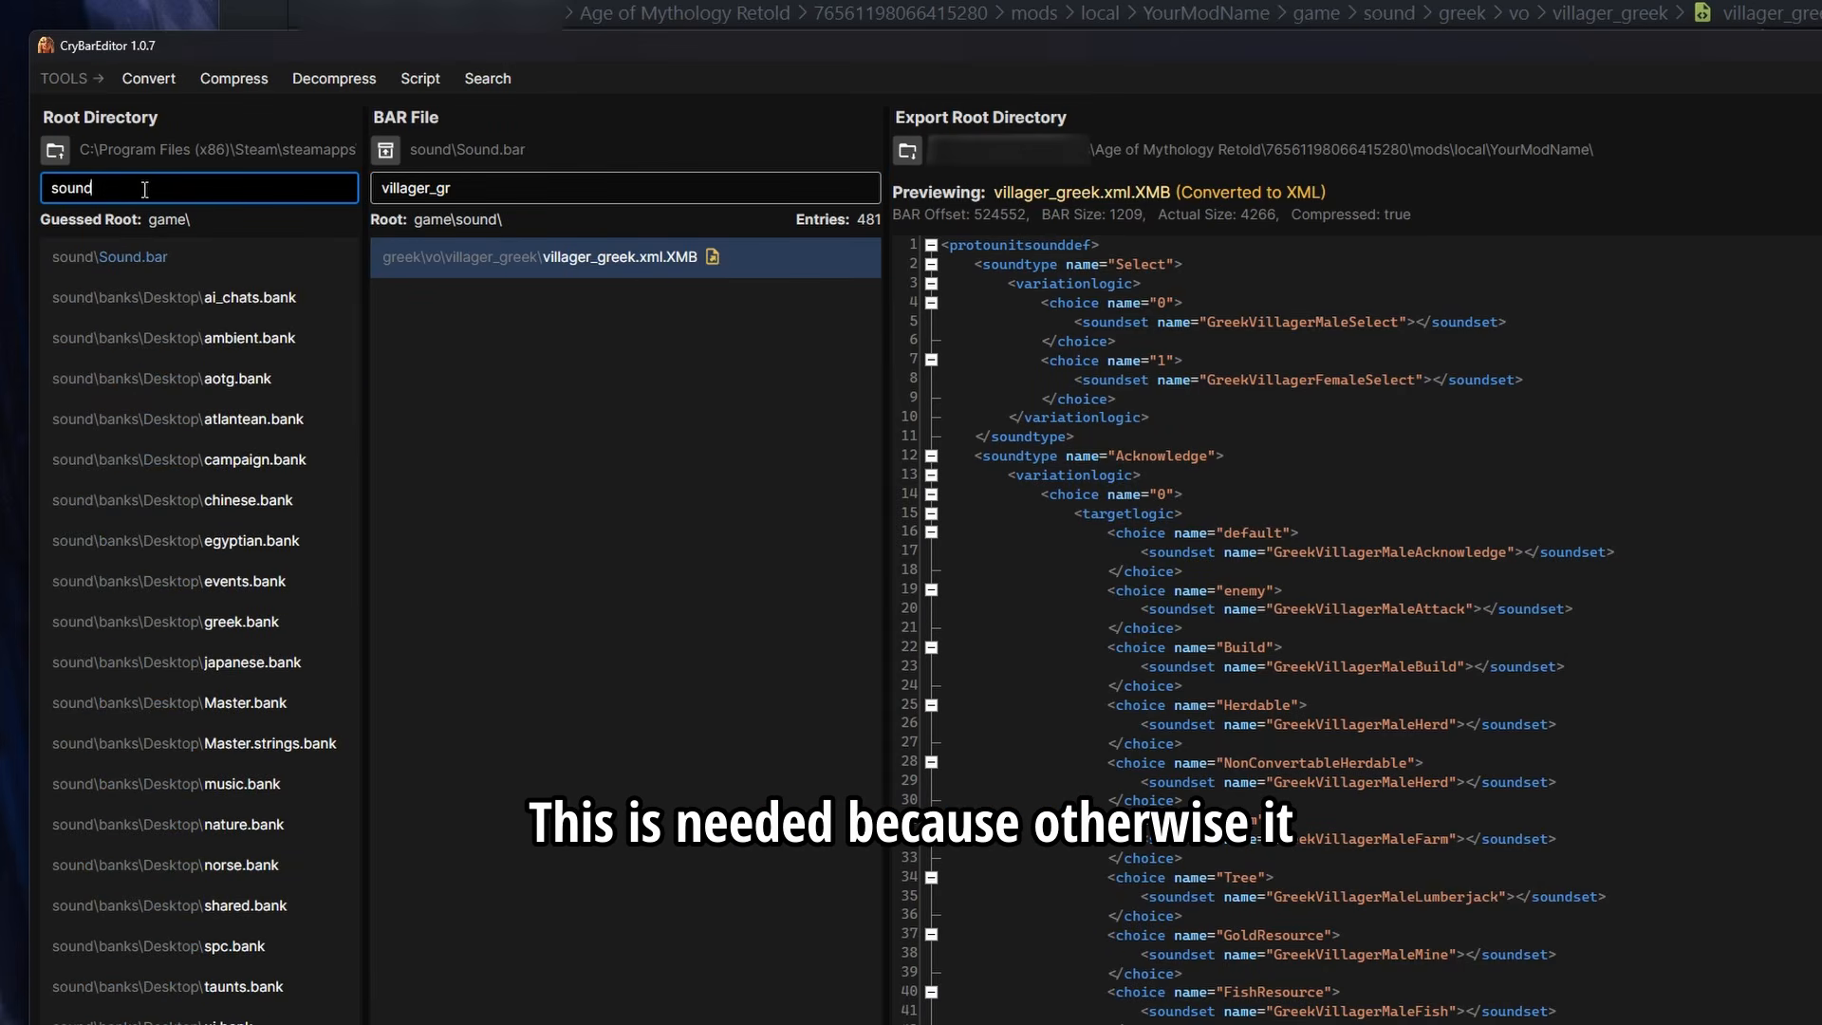
click(293, 239)
text(v)
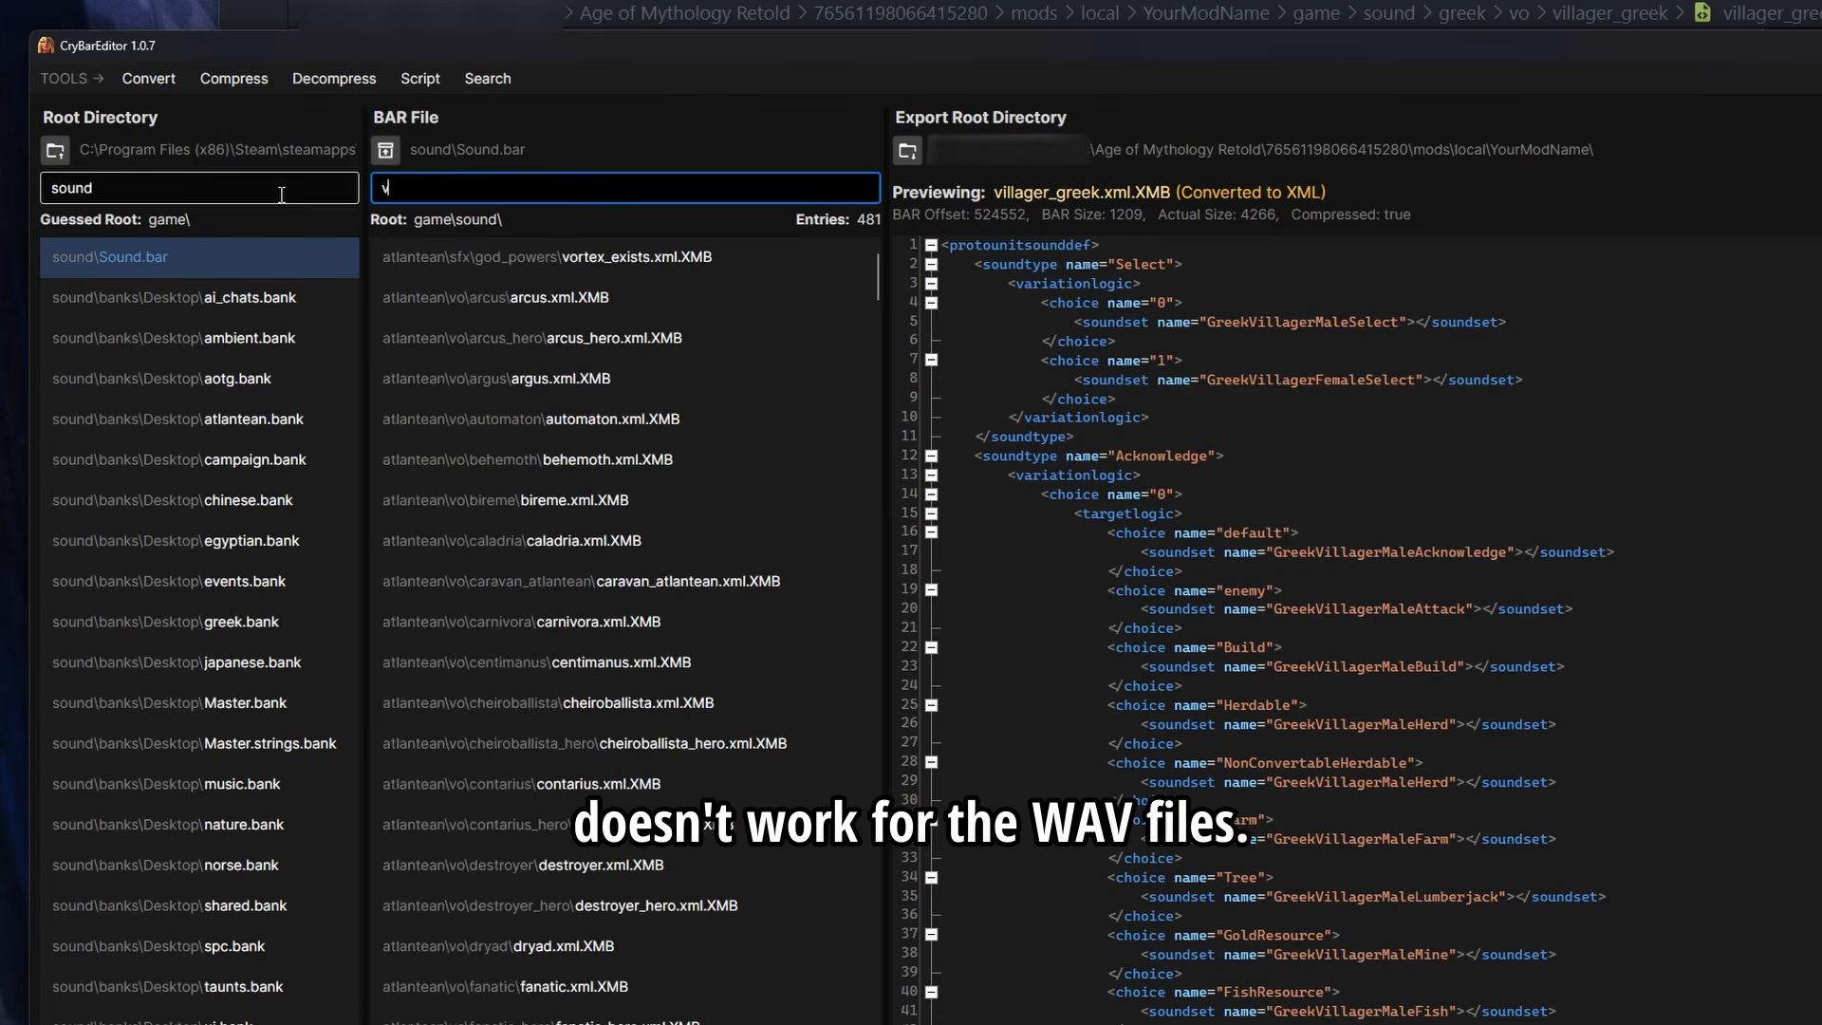
text(illager_gre)
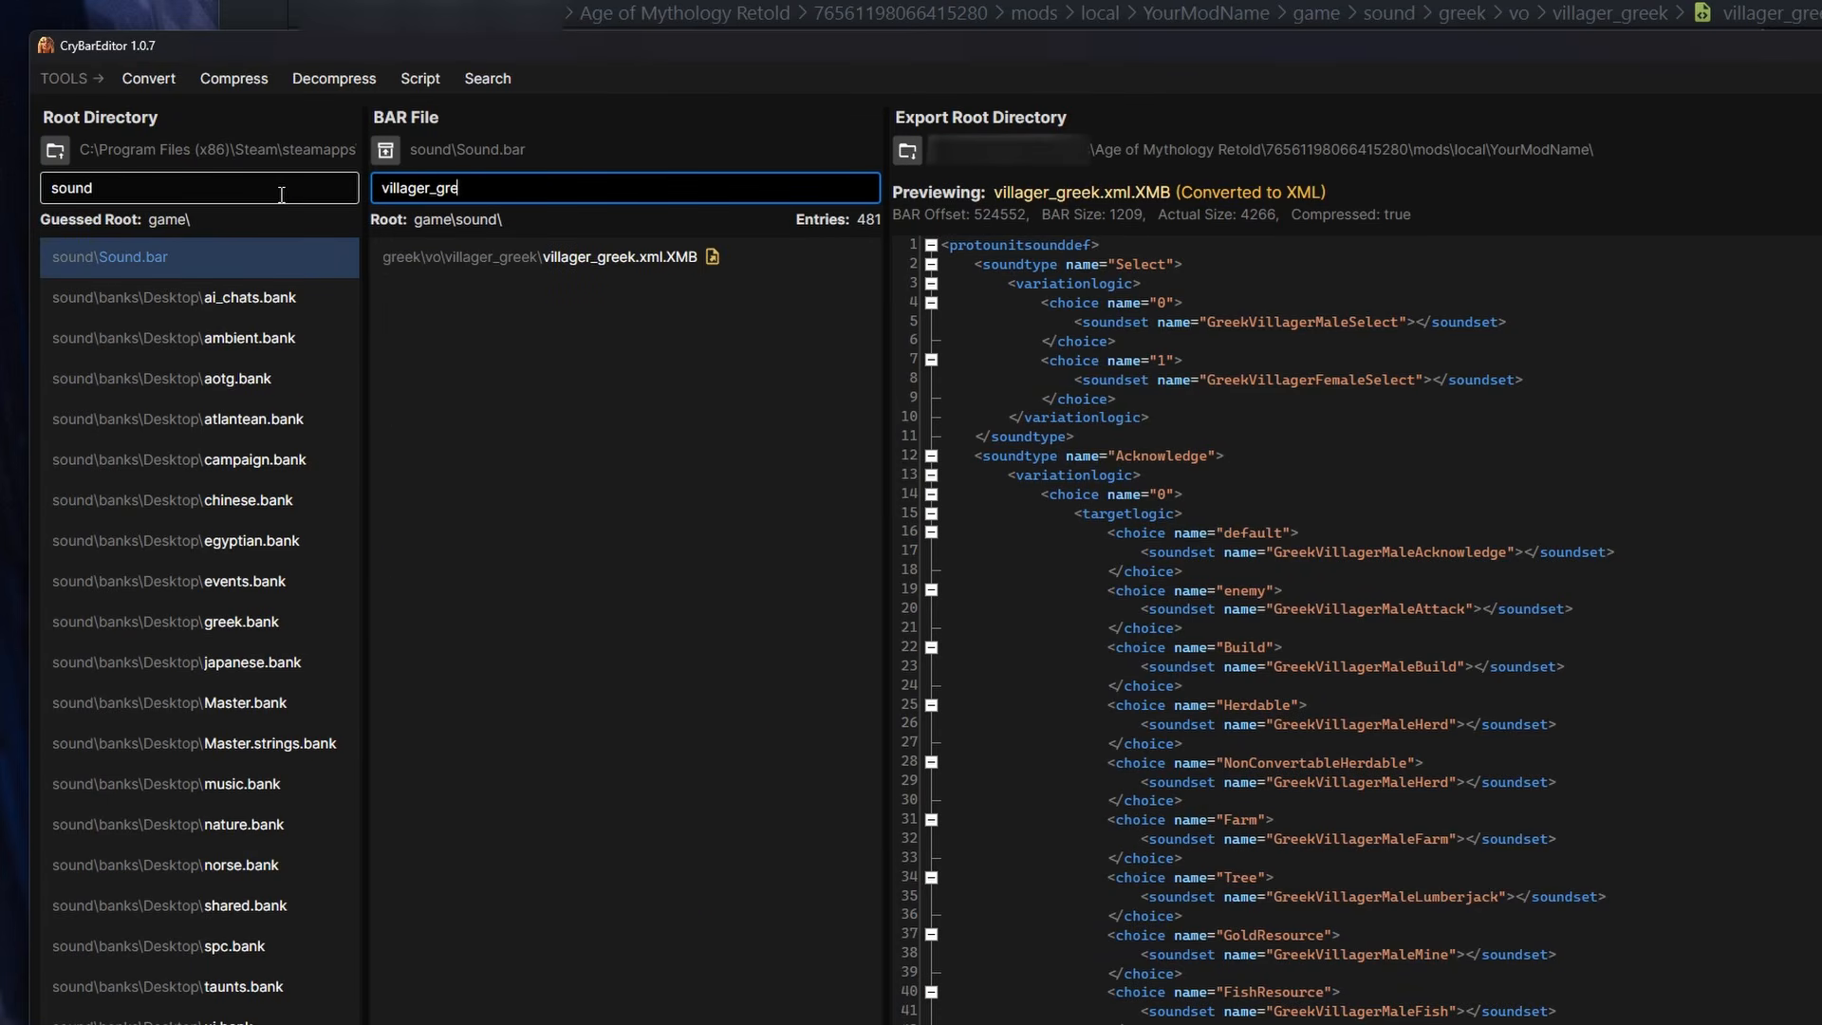
right_click(503, 255)
click(694, 340)
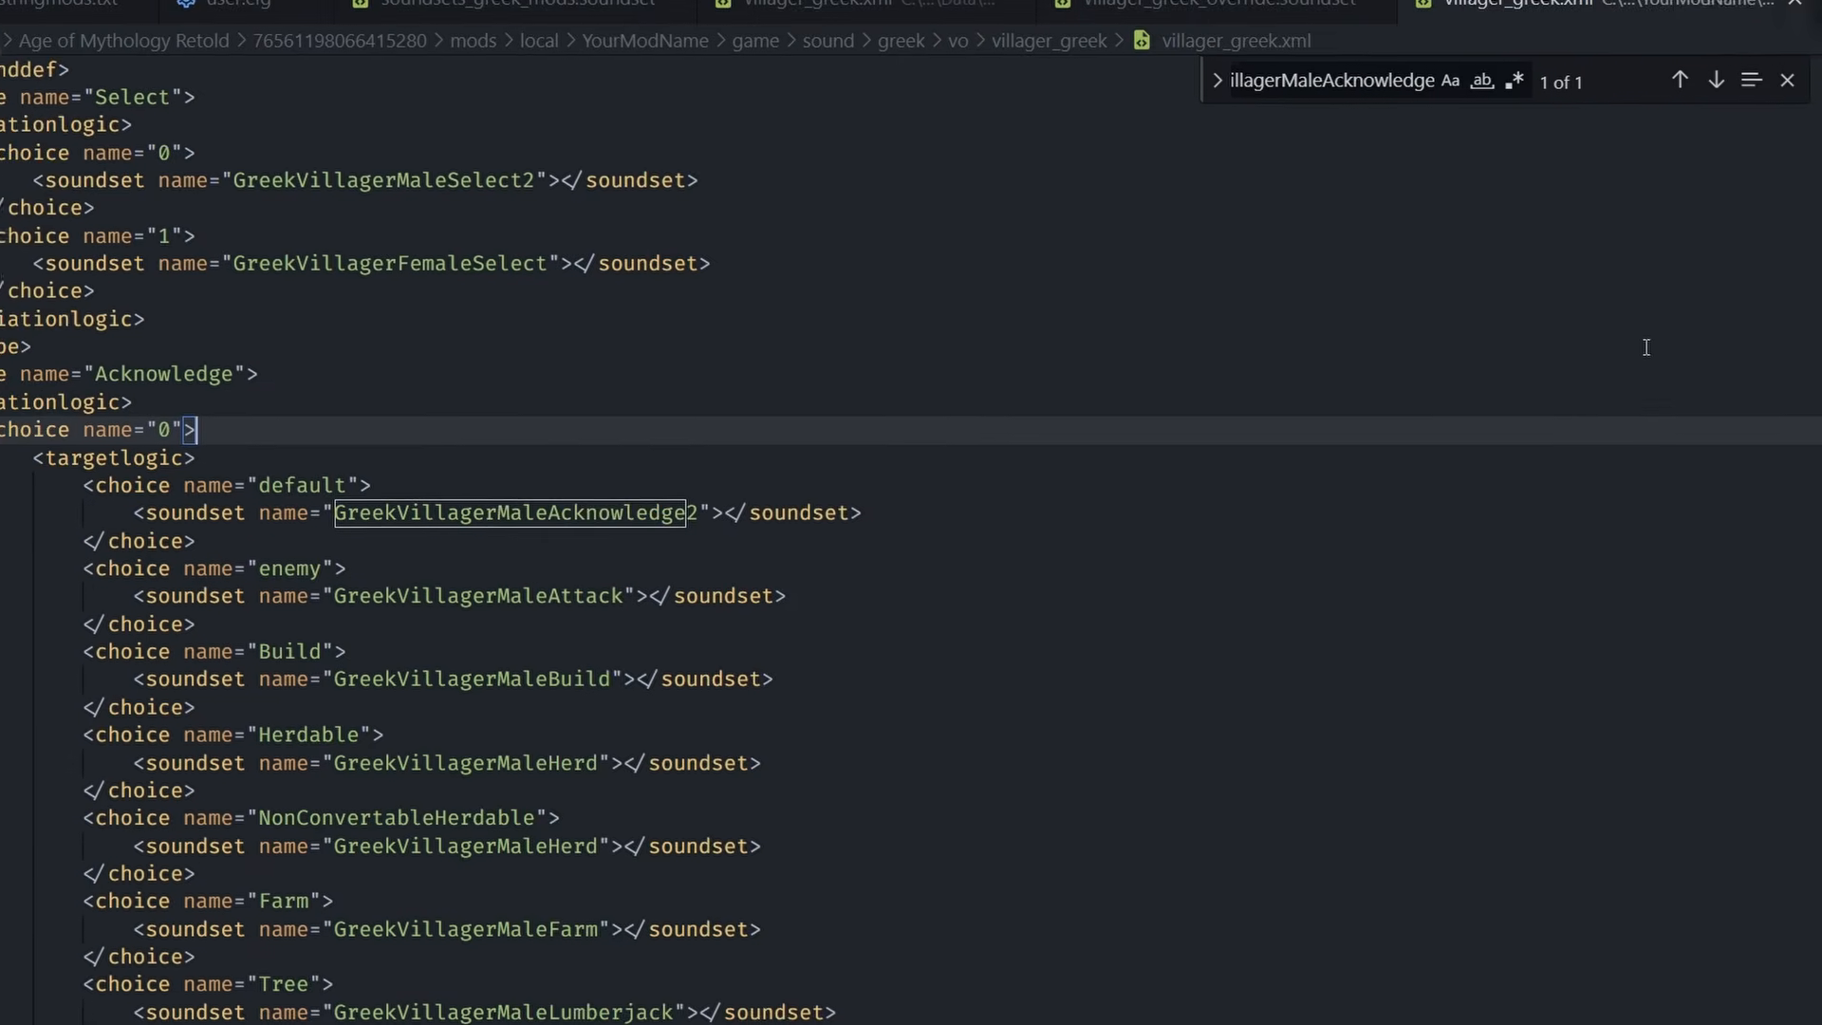
Review the GreekVillagerMaleSelect2 and GreekVillagerMaleAcknowledge2 soundset names in the mod's villager_greek.xml
click(666, 446)
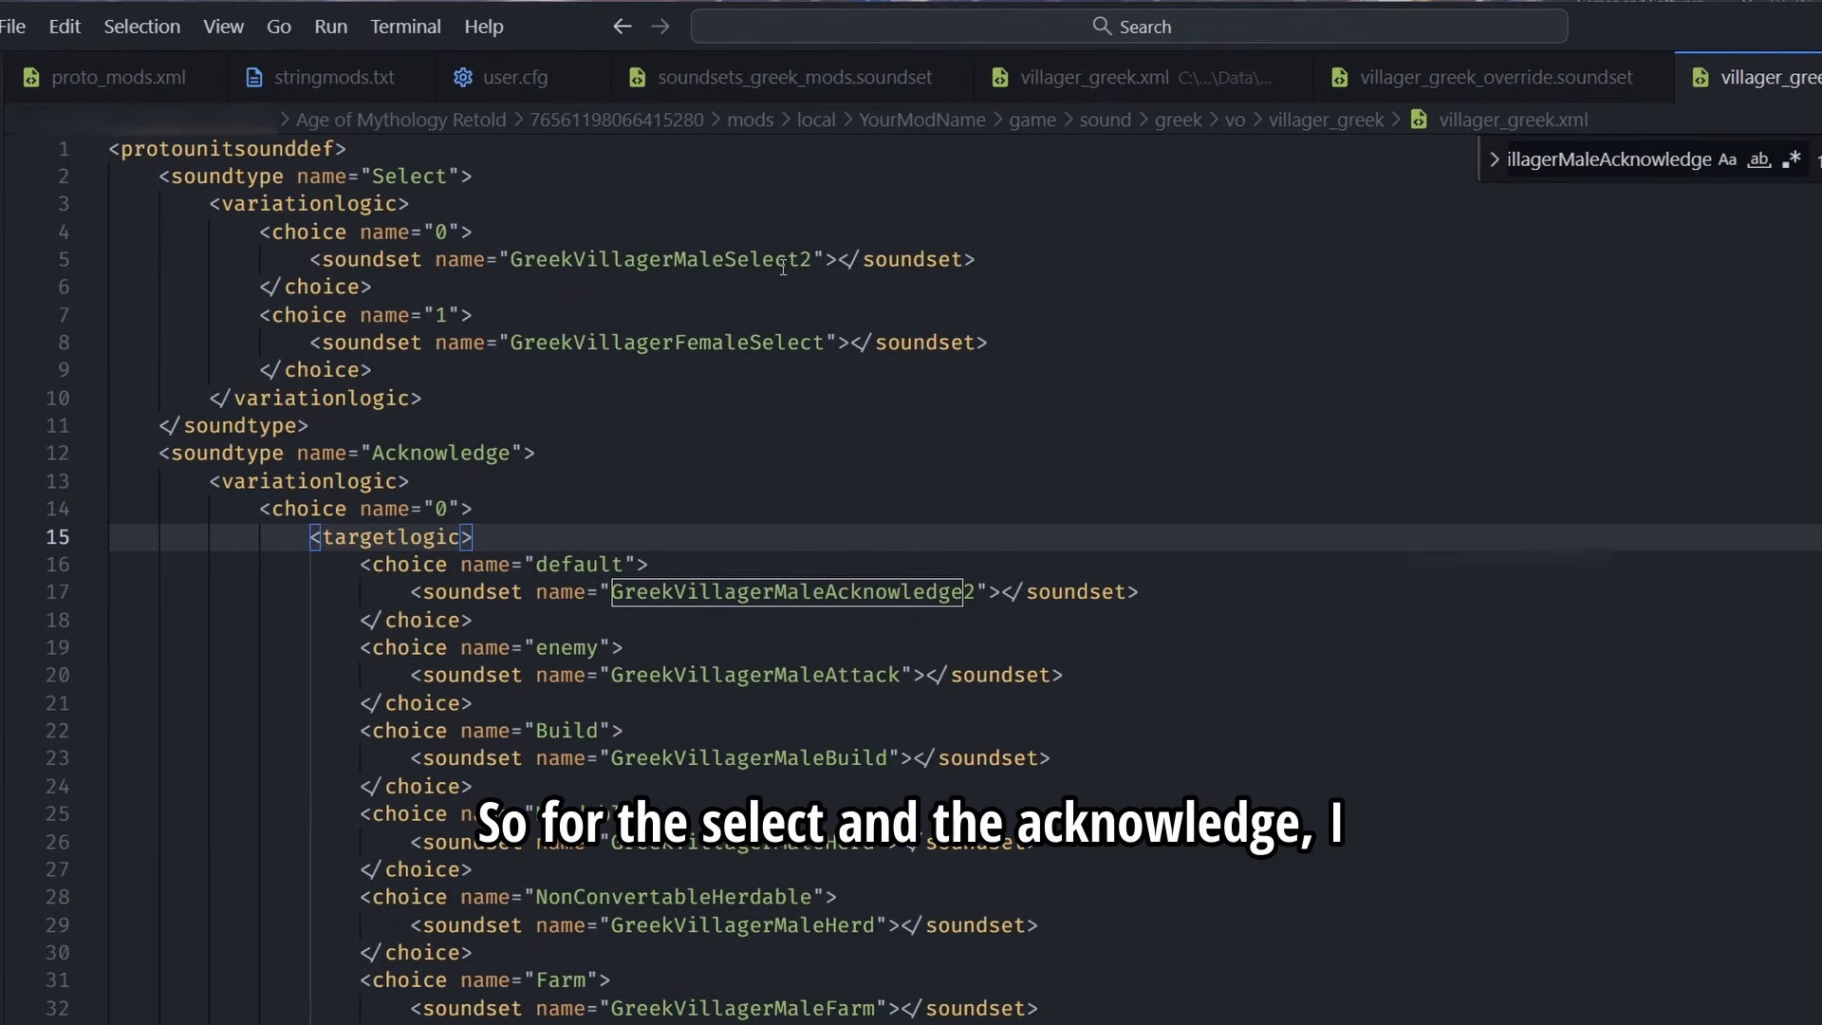
drag(813, 259, 511, 259)
click(684, 196)
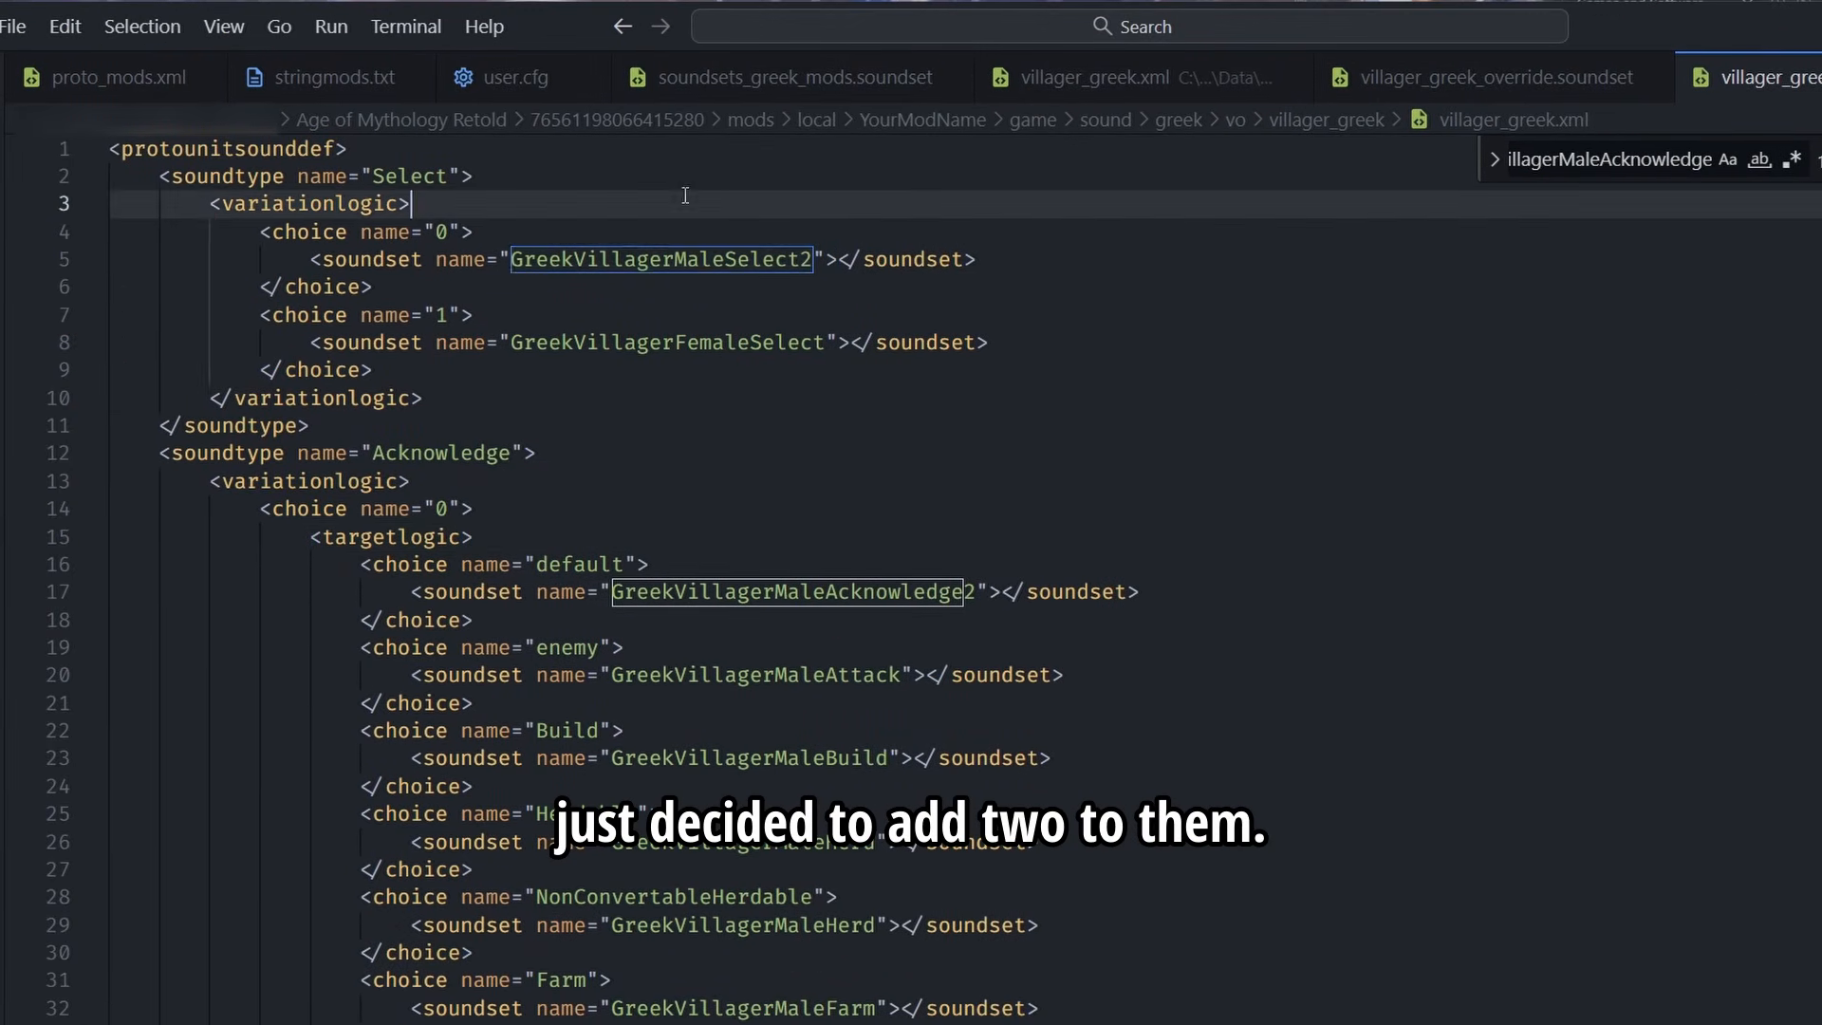
drag(976, 591, 619, 595)
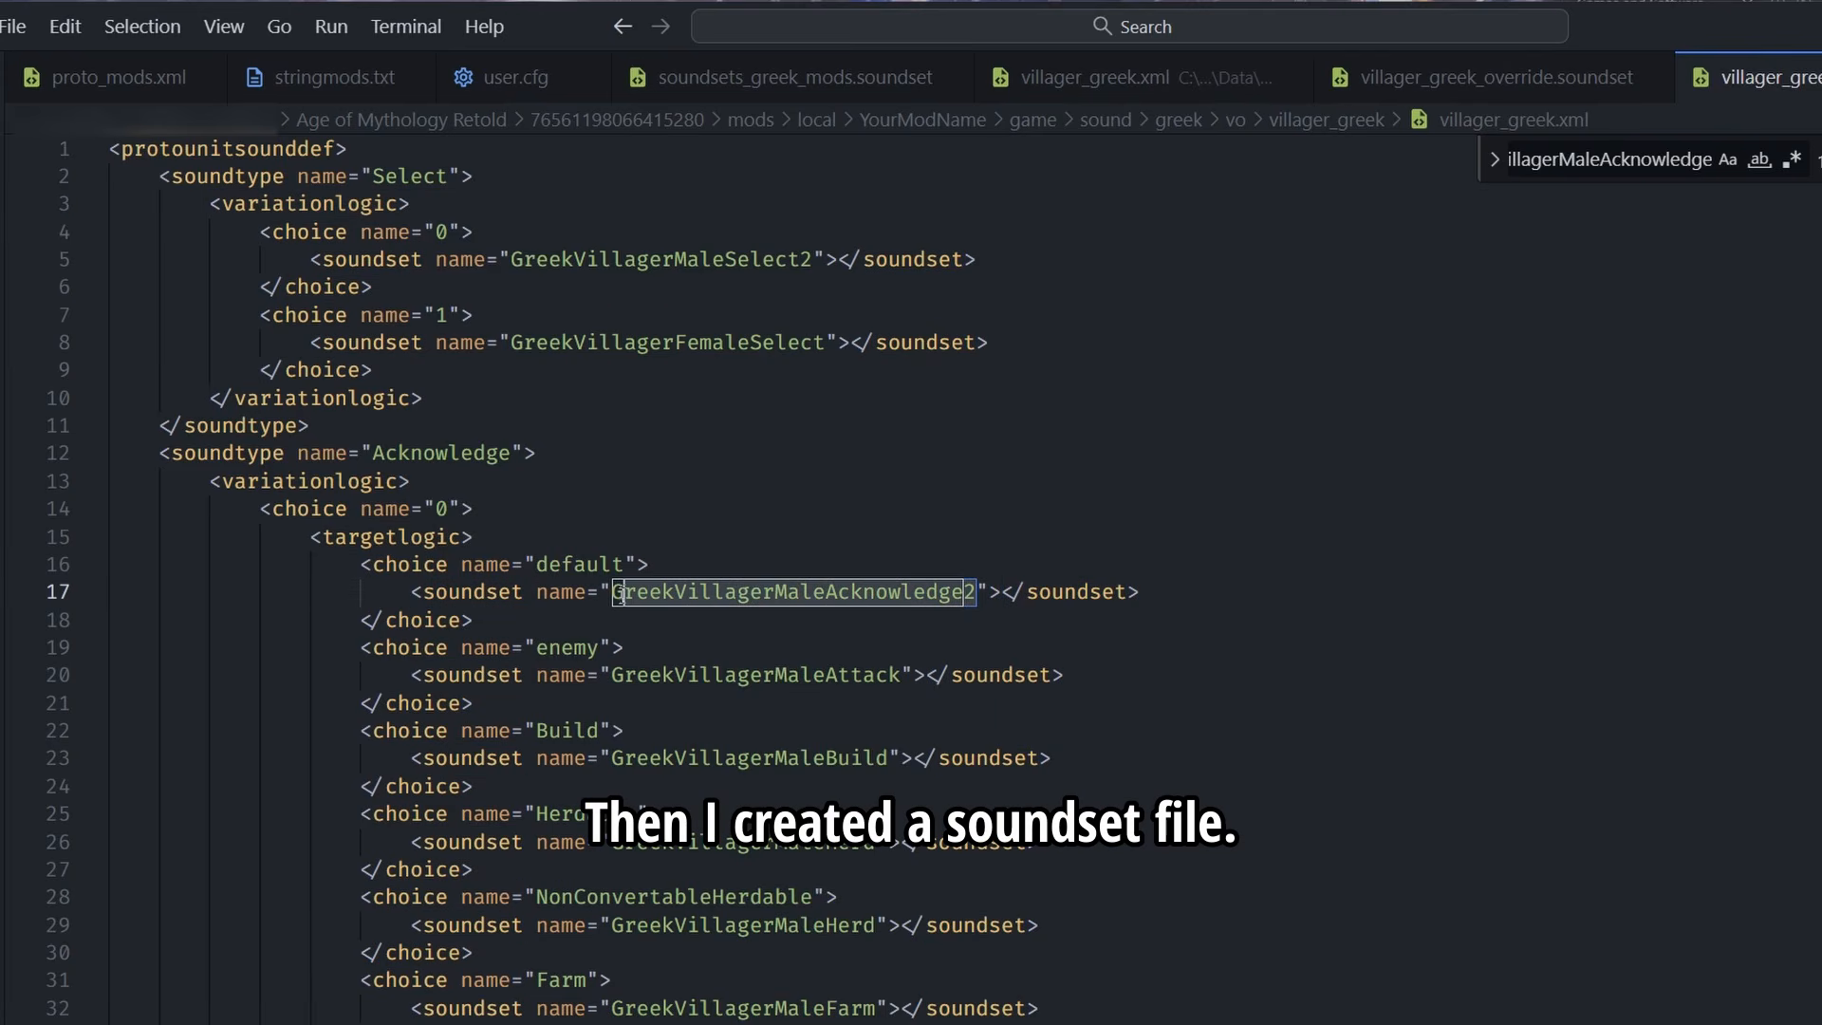
Open villager_greek_override.soundset from the mod's game\sound folder and review which WAV file its soundsets use
key(alt+Tab)
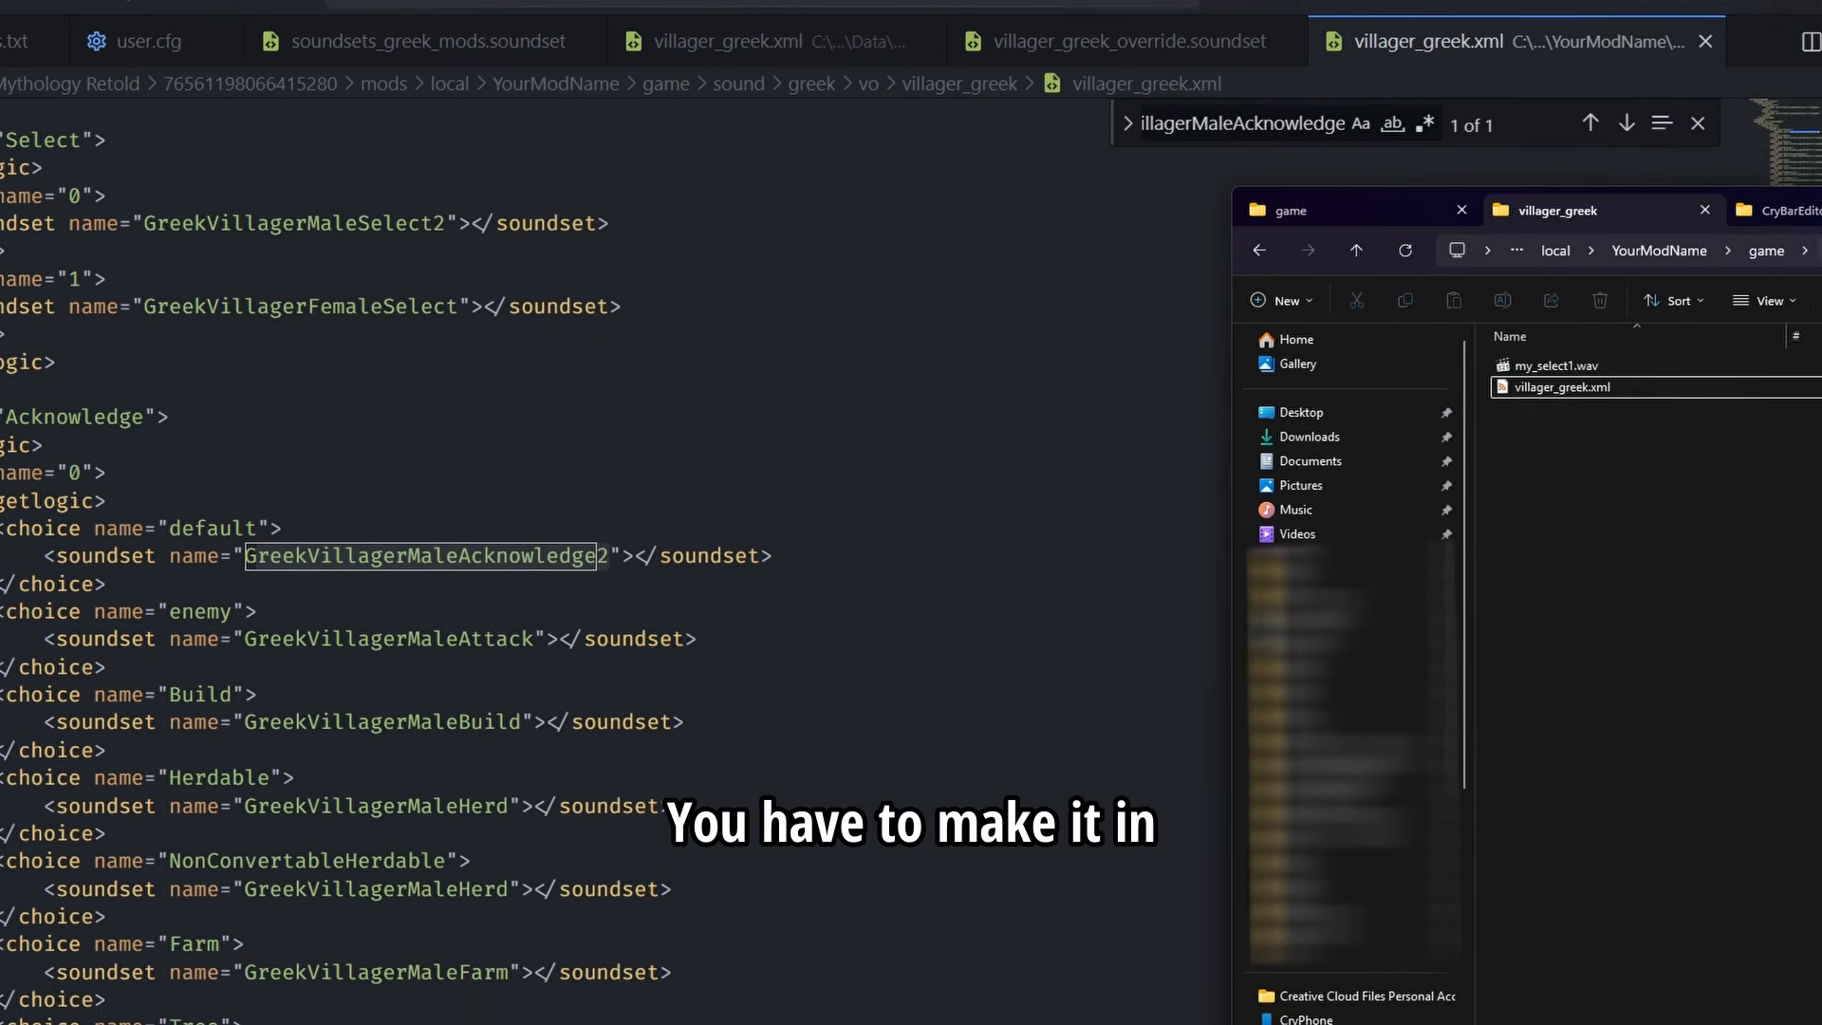
click(1543, 228)
click(1343, 357)
drag(1303, 361, 778, 12)
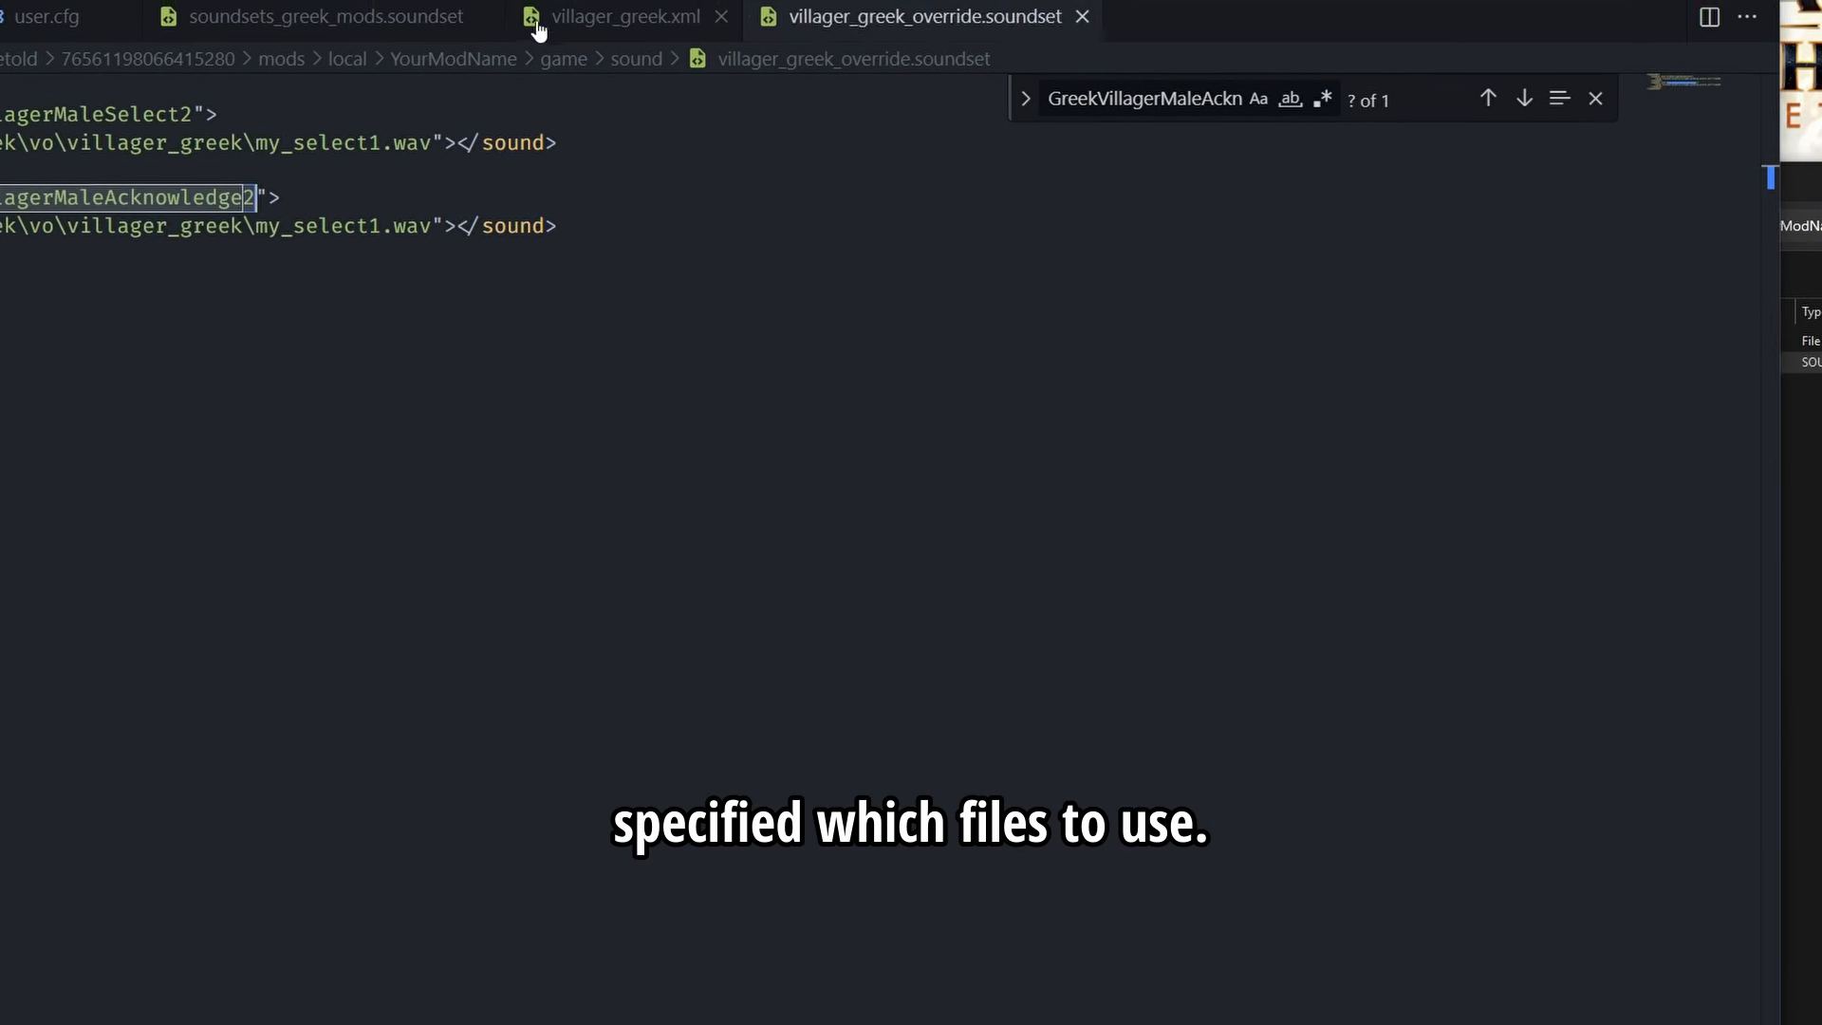
double_click(468, 128)
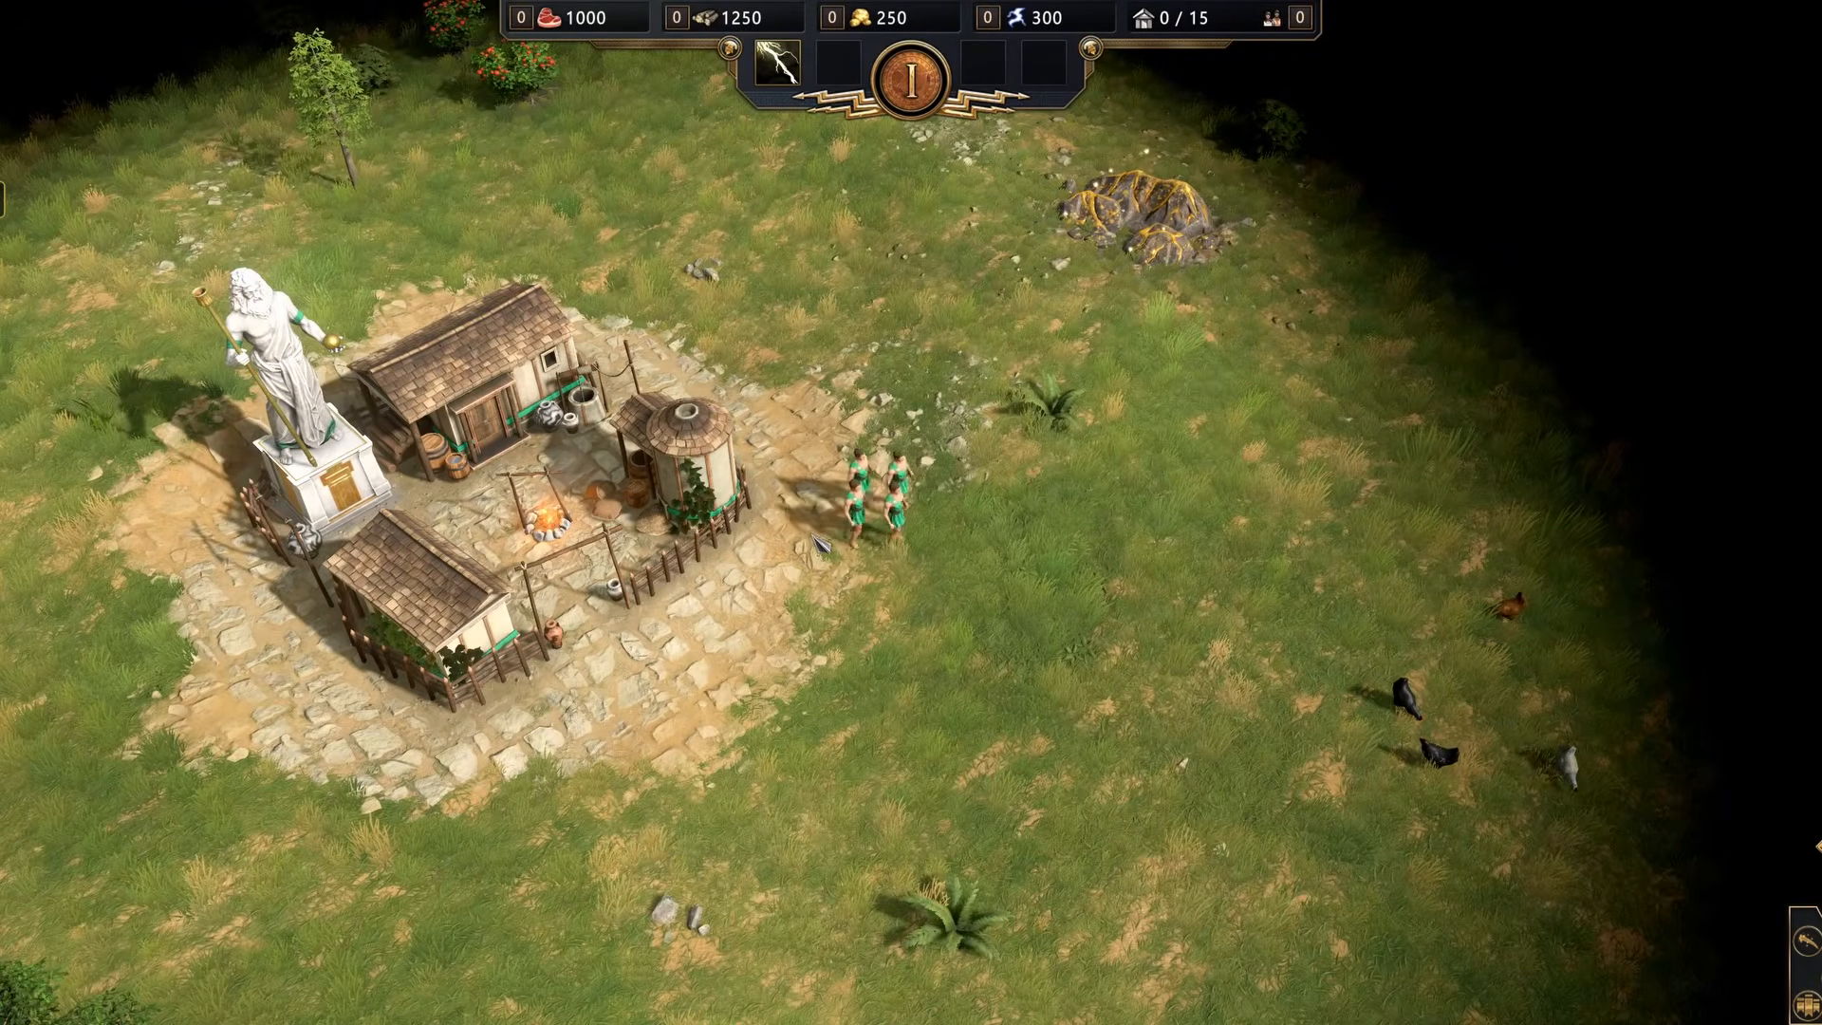
In Age of Mythology Retold, select a Greek villager and give it several move orders to hear its new voice
click(936, 550)
right_click(913, 732)
key(Down)
right_click(882, 621)
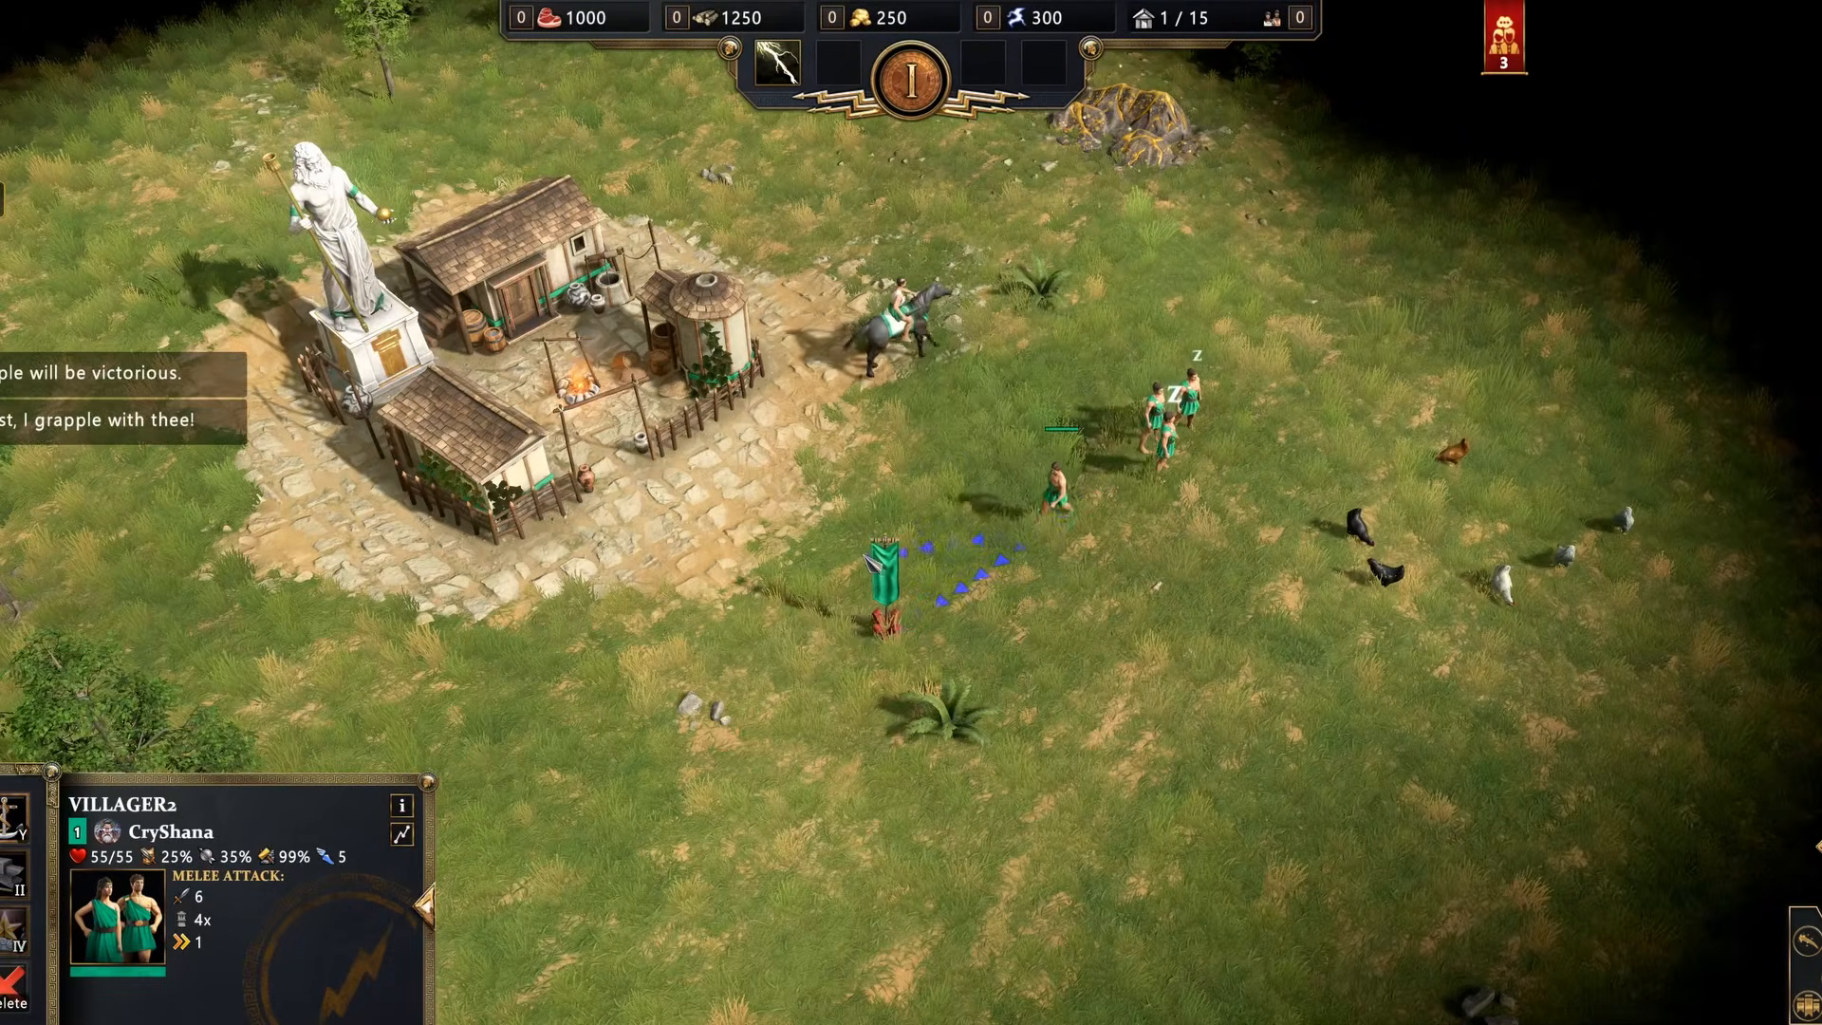
right_click(867, 444)
right_click(671, 650)
right_click(1016, 558)
right_click(1004, 254)
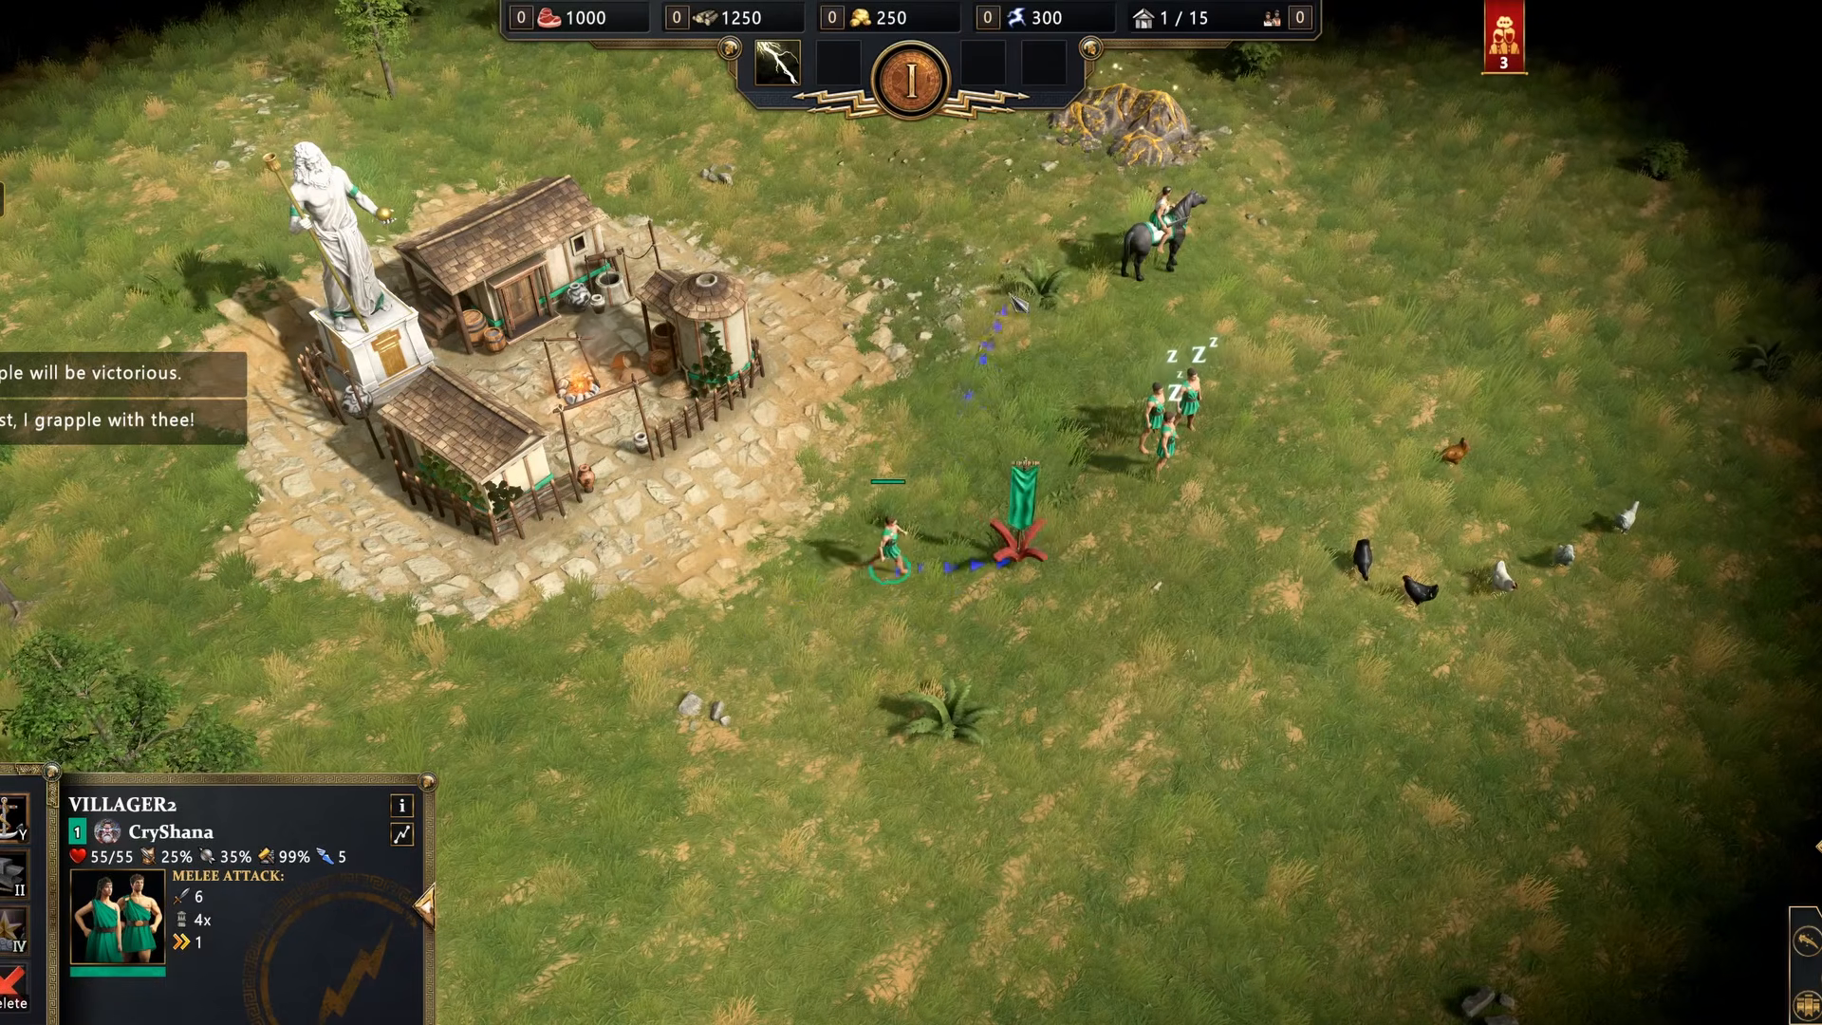
Select the other Greek villagers one by one and order them to move, checking their select and acknowledge sounds
right_click(1163, 427)
click(1162, 427)
right_click(932, 305)
right_click(834, 628)
key(Right)
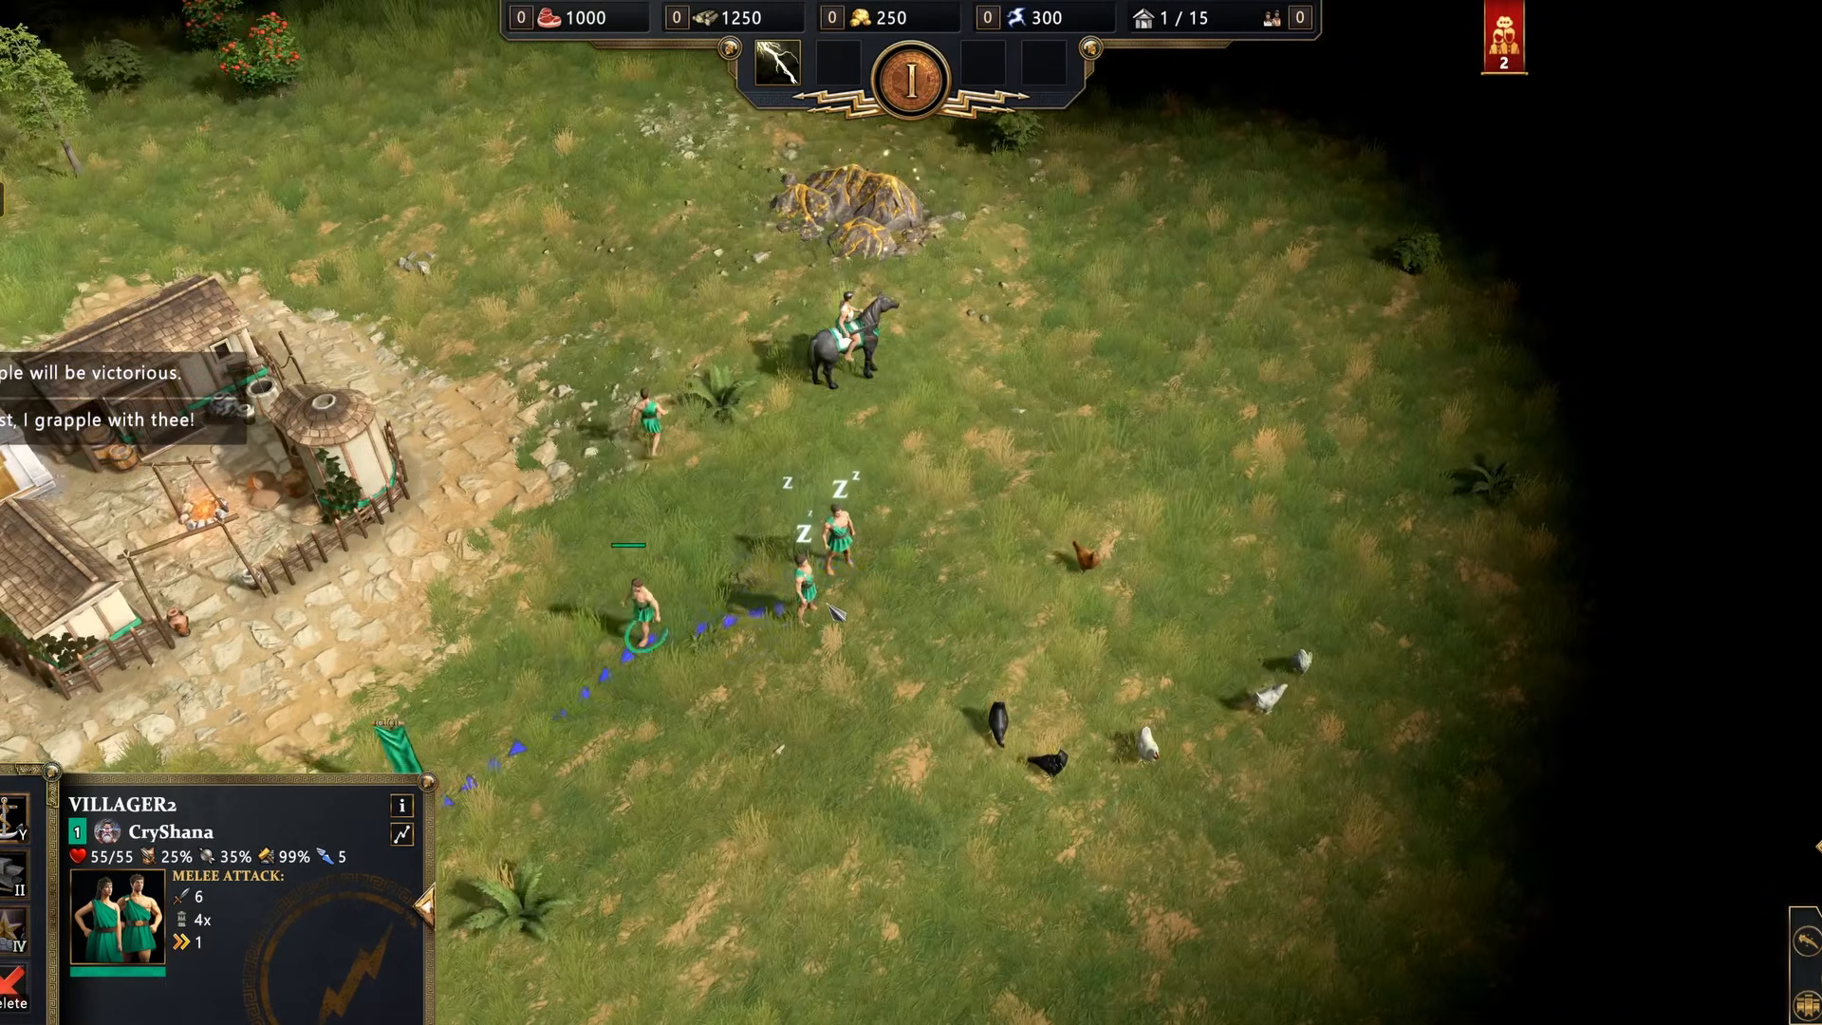
click(836, 546)
click(800, 594)
right_click(566, 586)
Select the Kataskopos scout and give it several move orders to compare its voice with the villagers'
click(846, 343)
right_click(1044, 496)
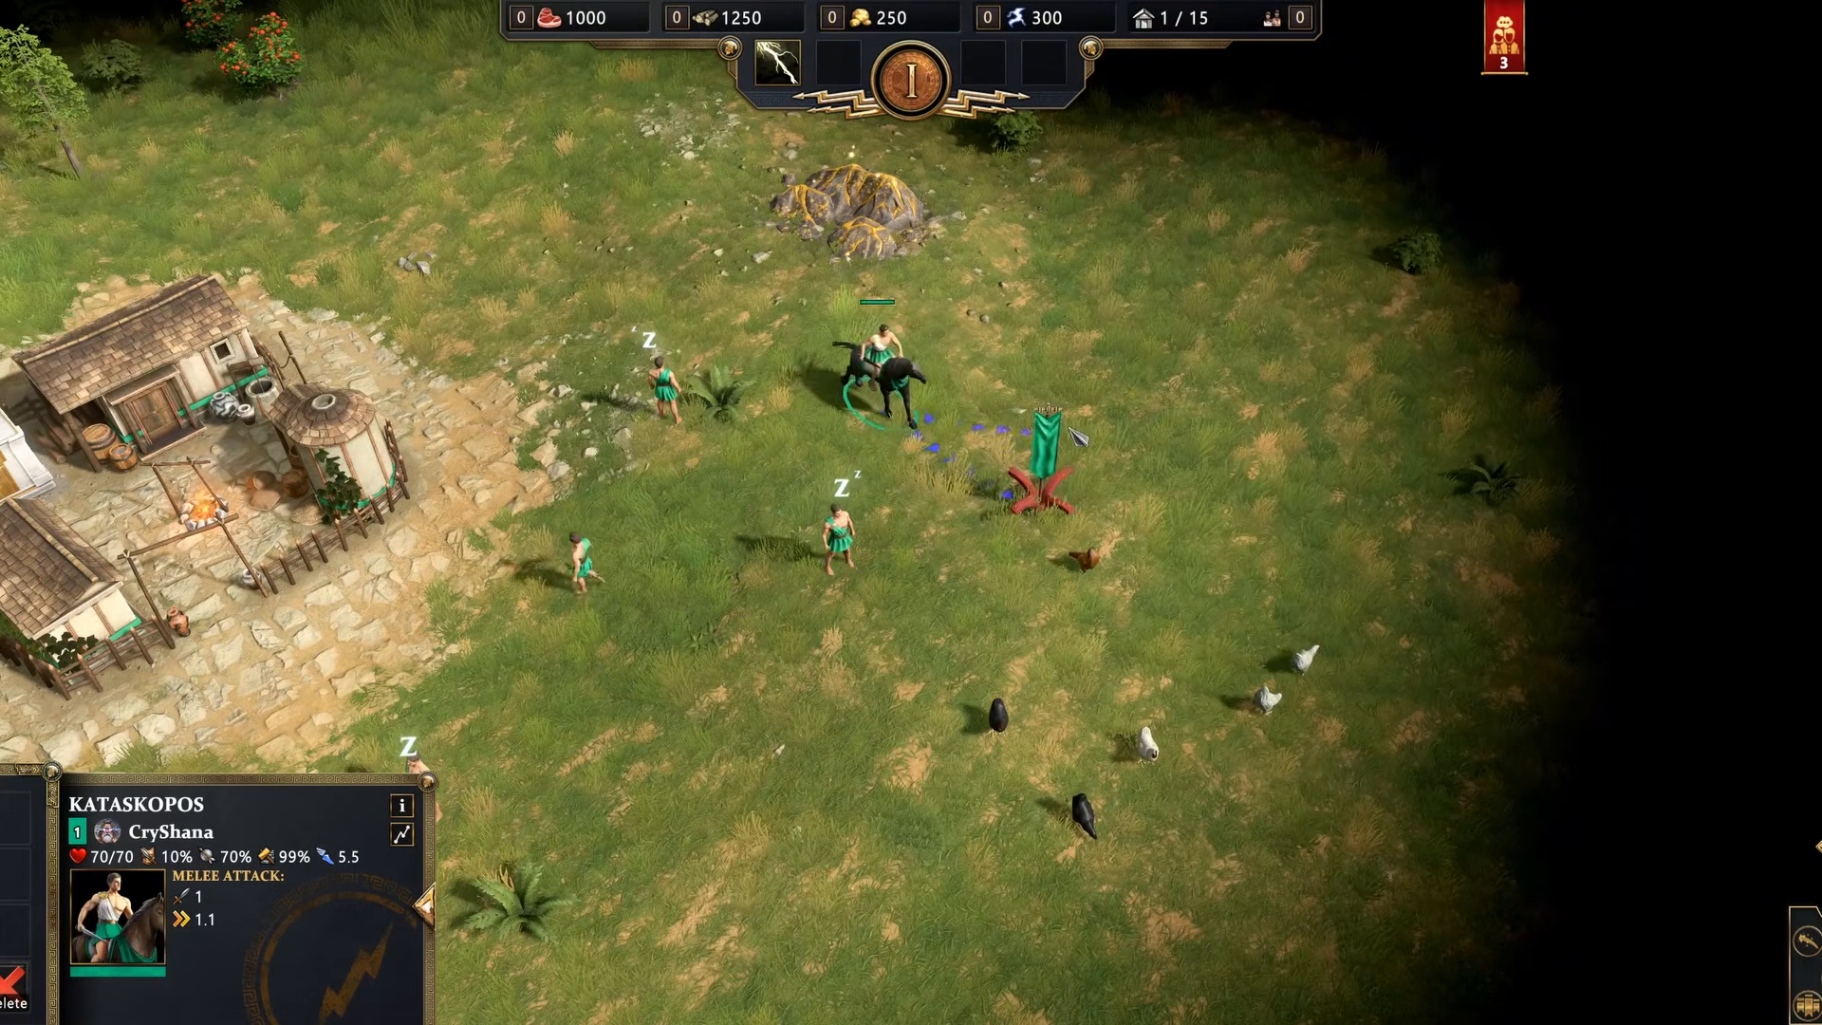
right_click(434, 467)
right_click(1070, 355)
key(h)
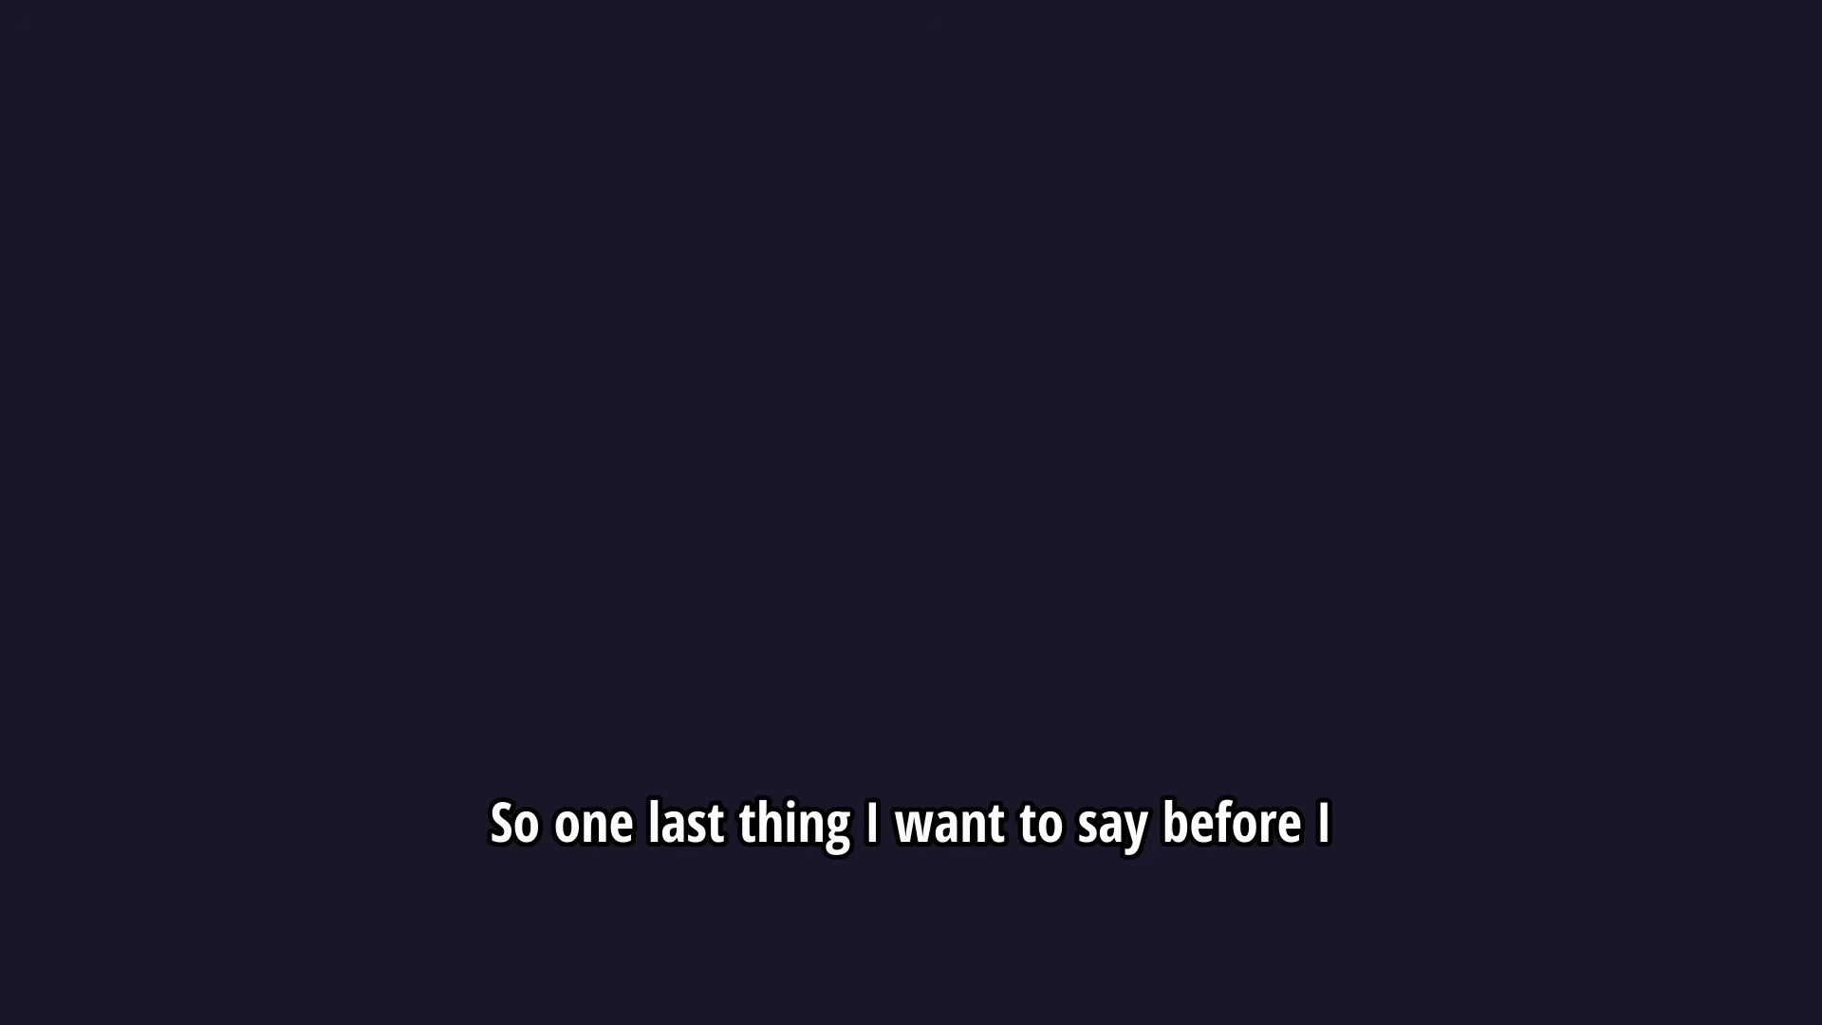